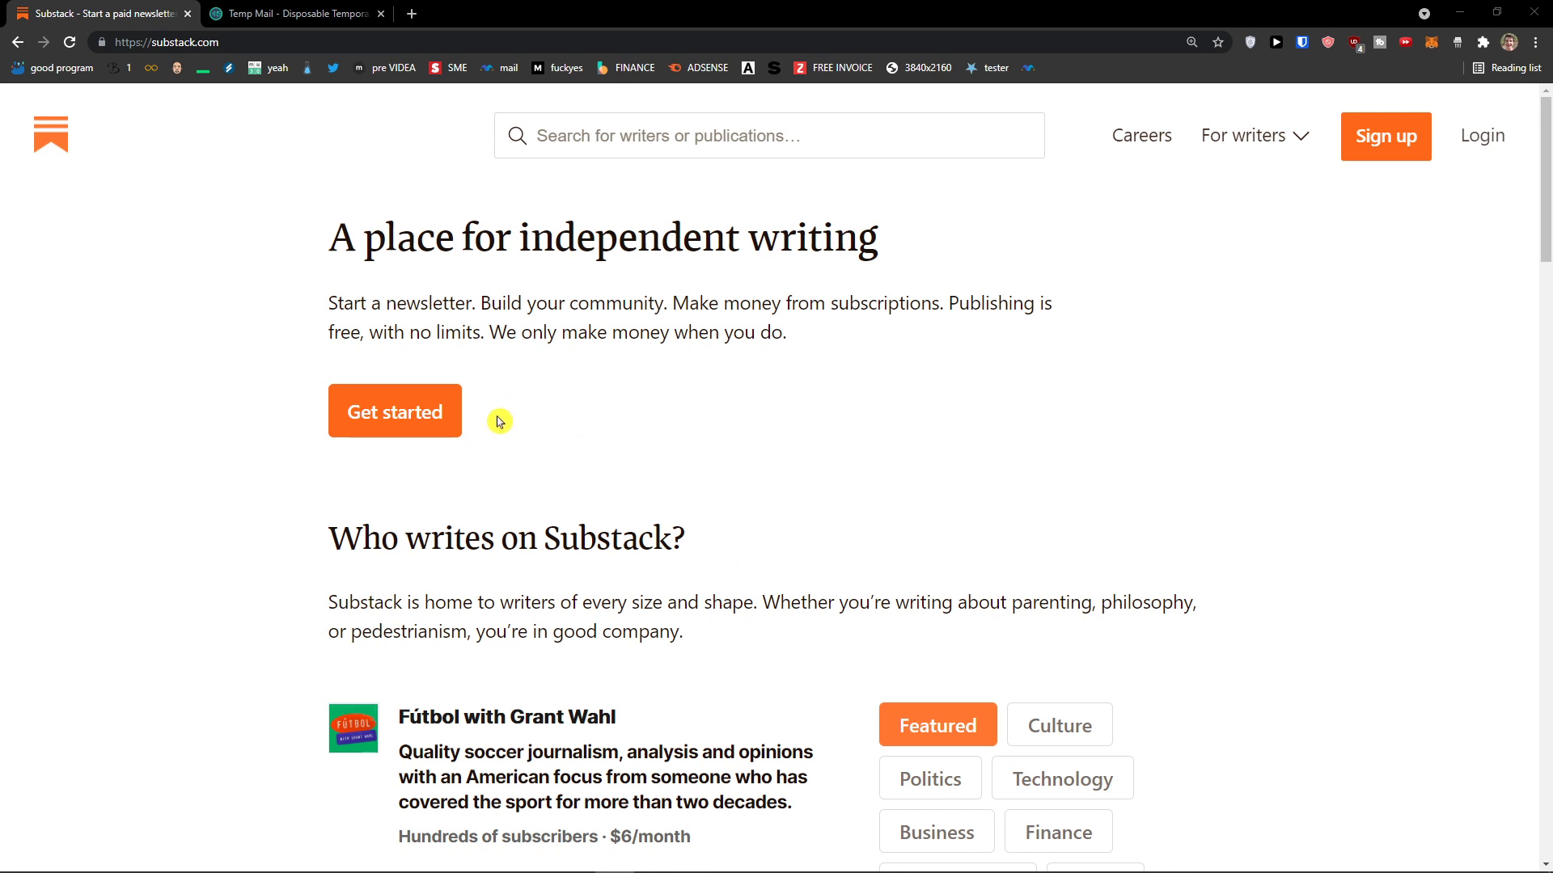
# Step: Start a new newsletter signup, skipping the Twitter connection
pyautogui.click(441, 413)
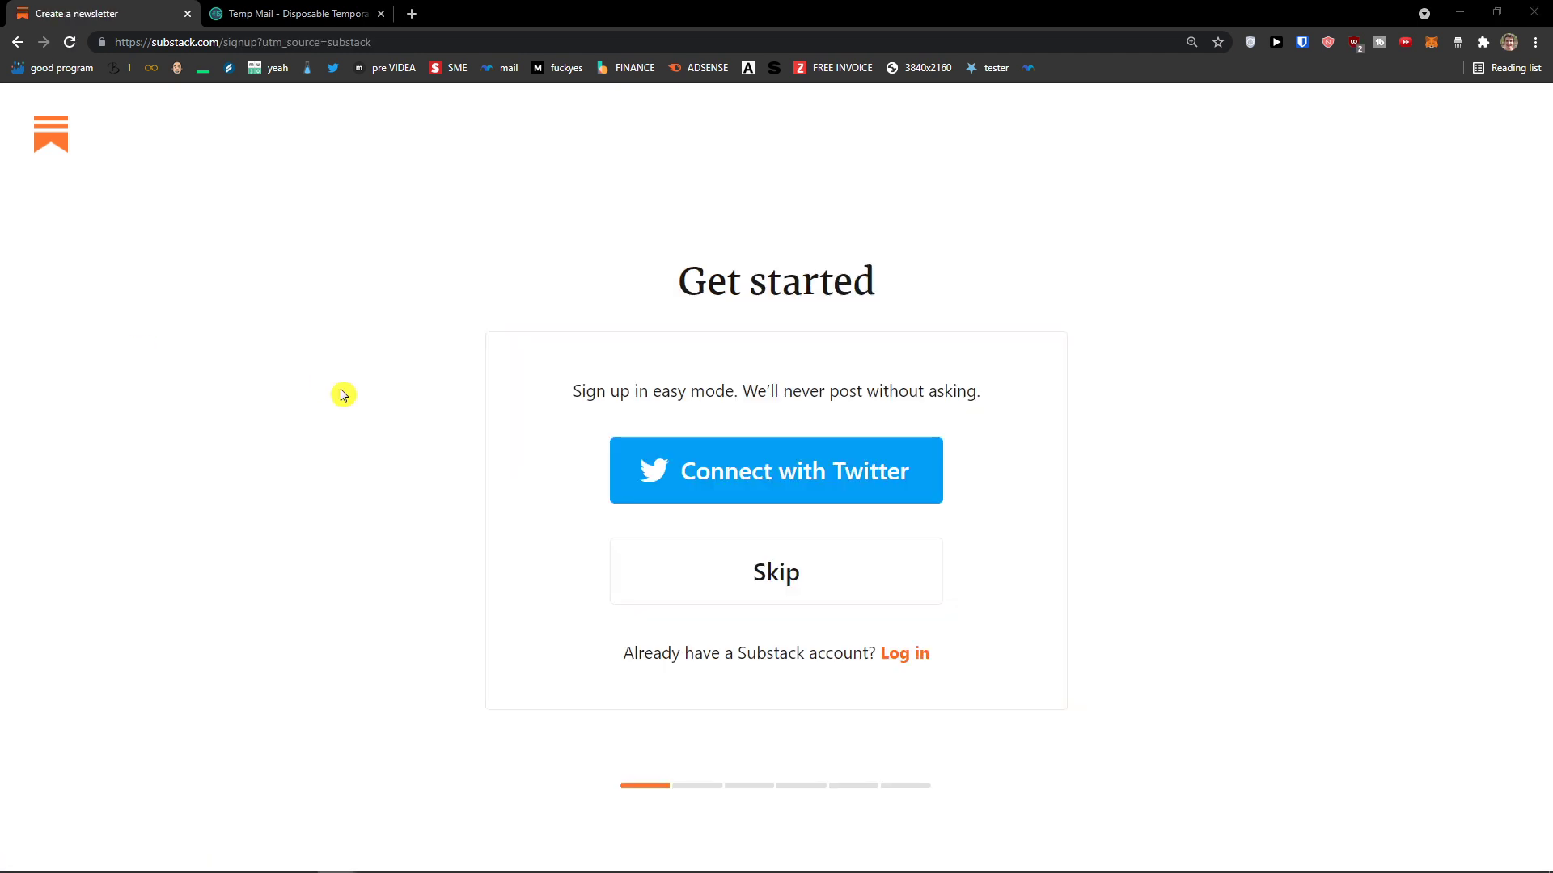
pyautogui.moveTo(381, 388); pyautogui.dragTo(1006, 399)
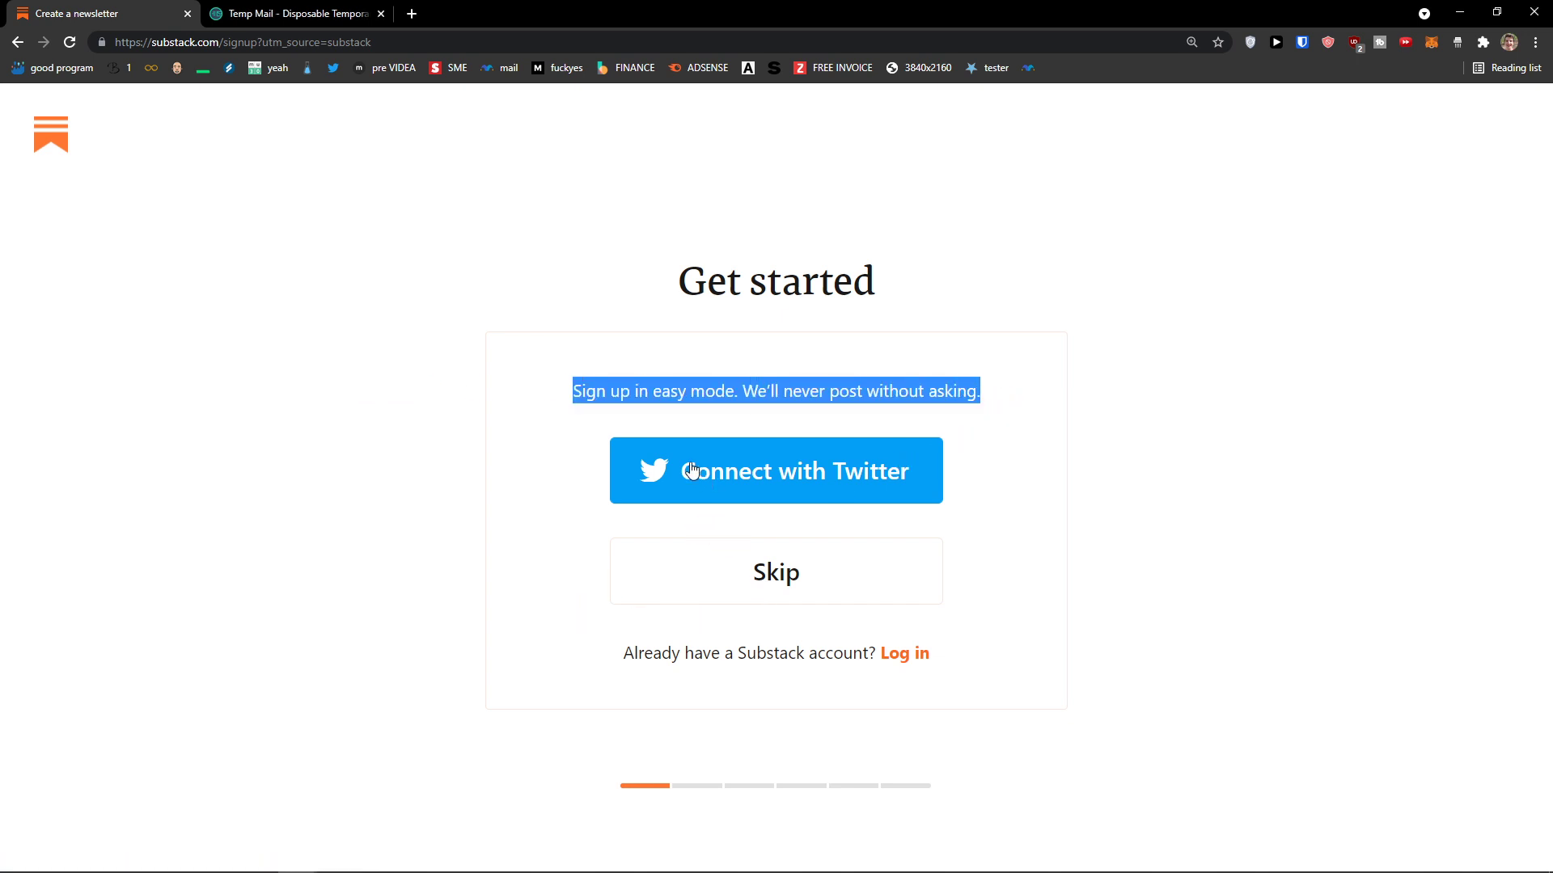
pyautogui.click(556, 513)
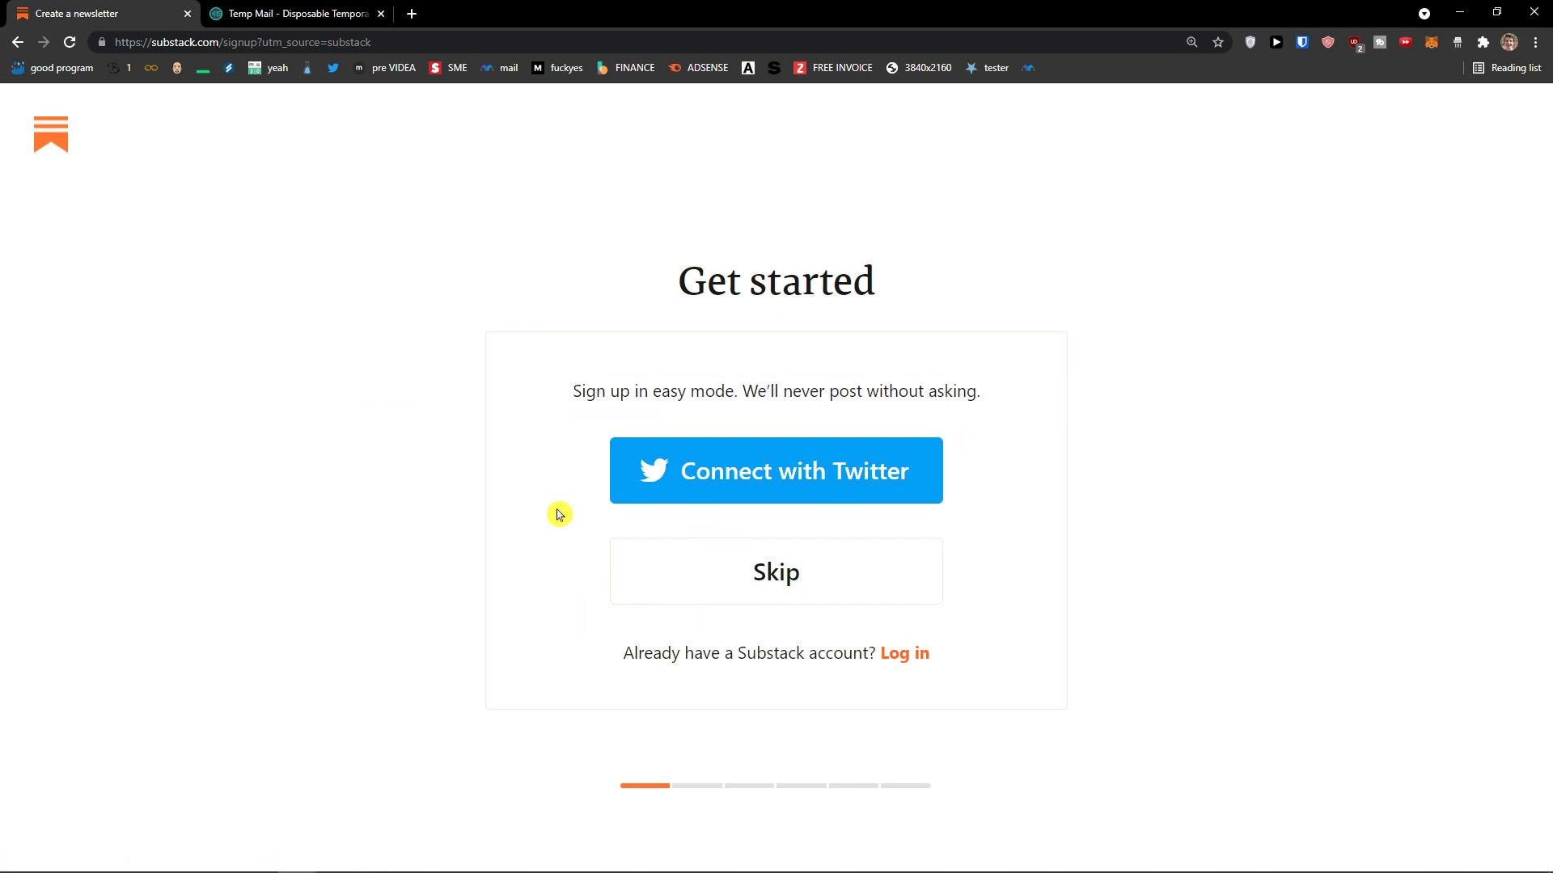
pyautogui.click(760, 577)
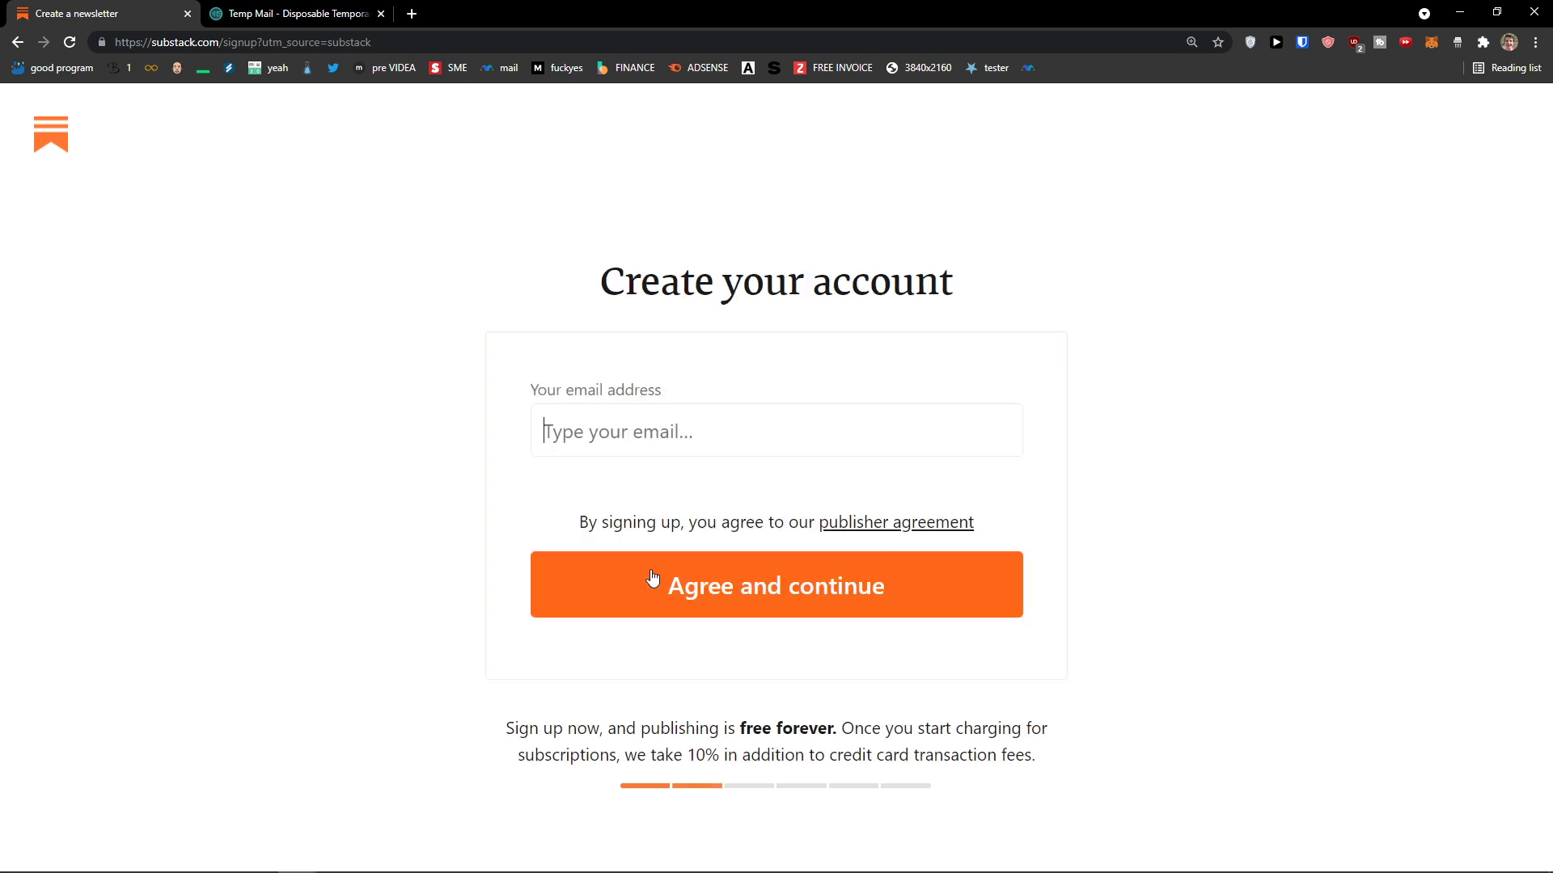
# Step: Paste the Temp Mail address as the account email and accept the publisher agreement
pyautogui.click(266, 12)
pyautogui.scroll(3, 658, 298)
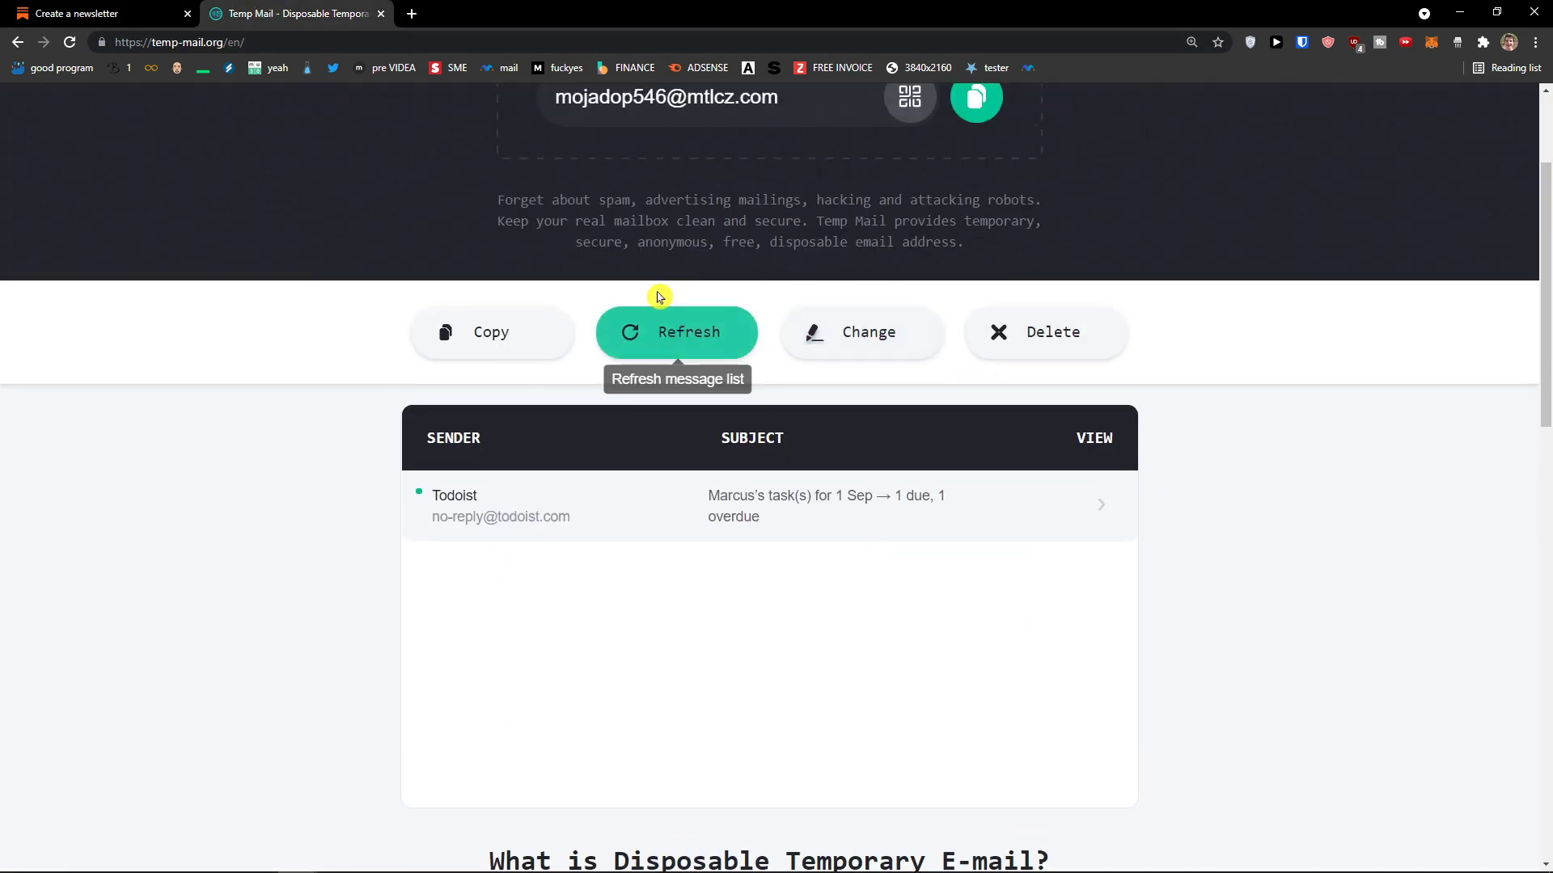
pyautogui.click(978, 291)
pyautogui.click(134, 6)
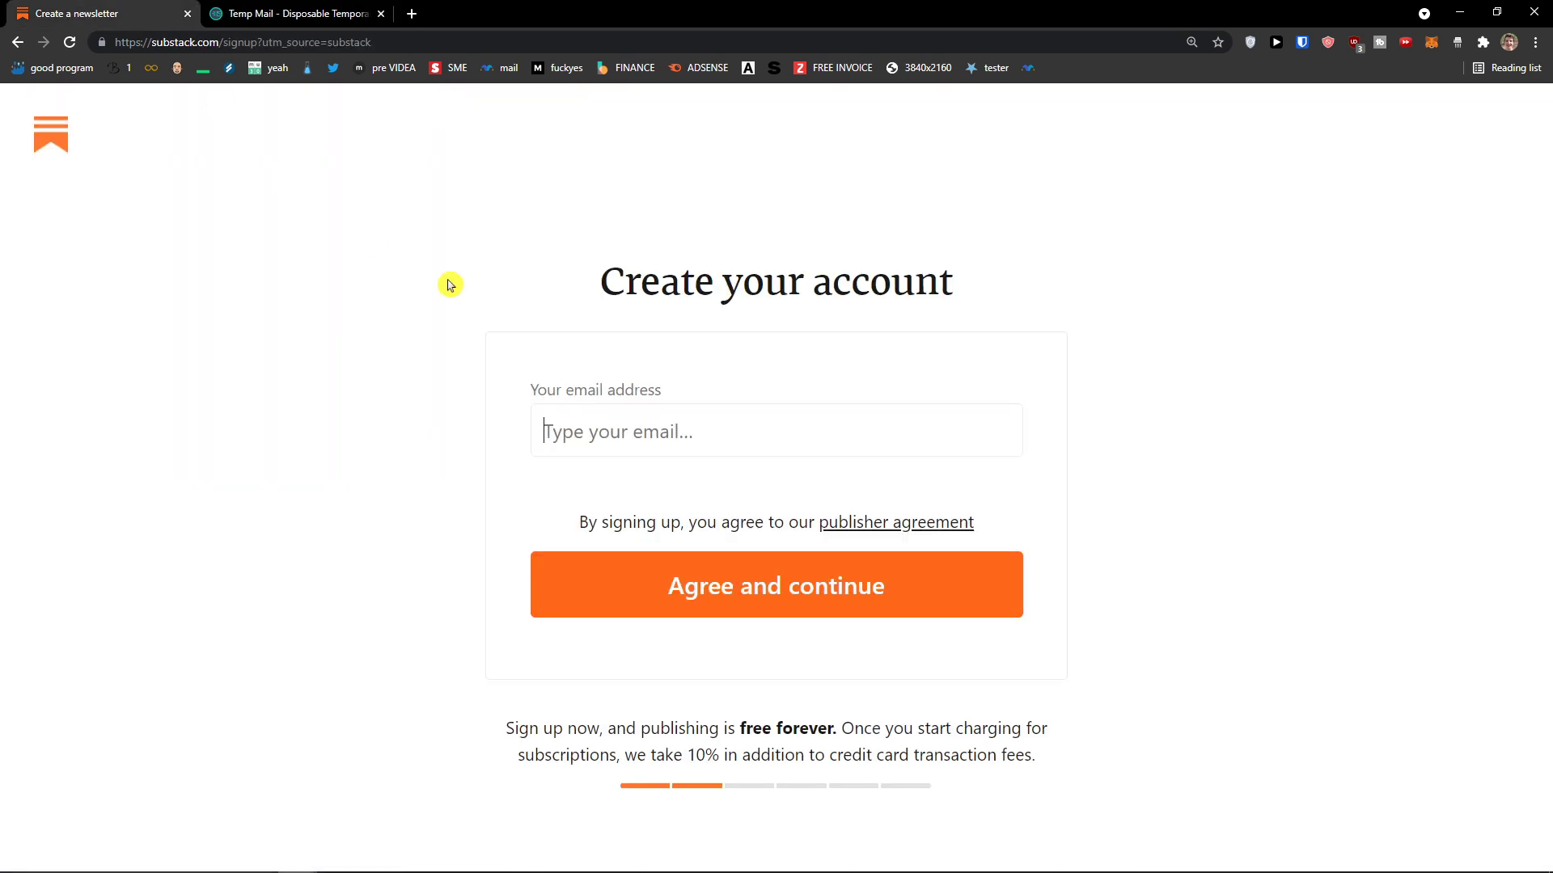
pyautogui.hotkey('ctrl', 'v')
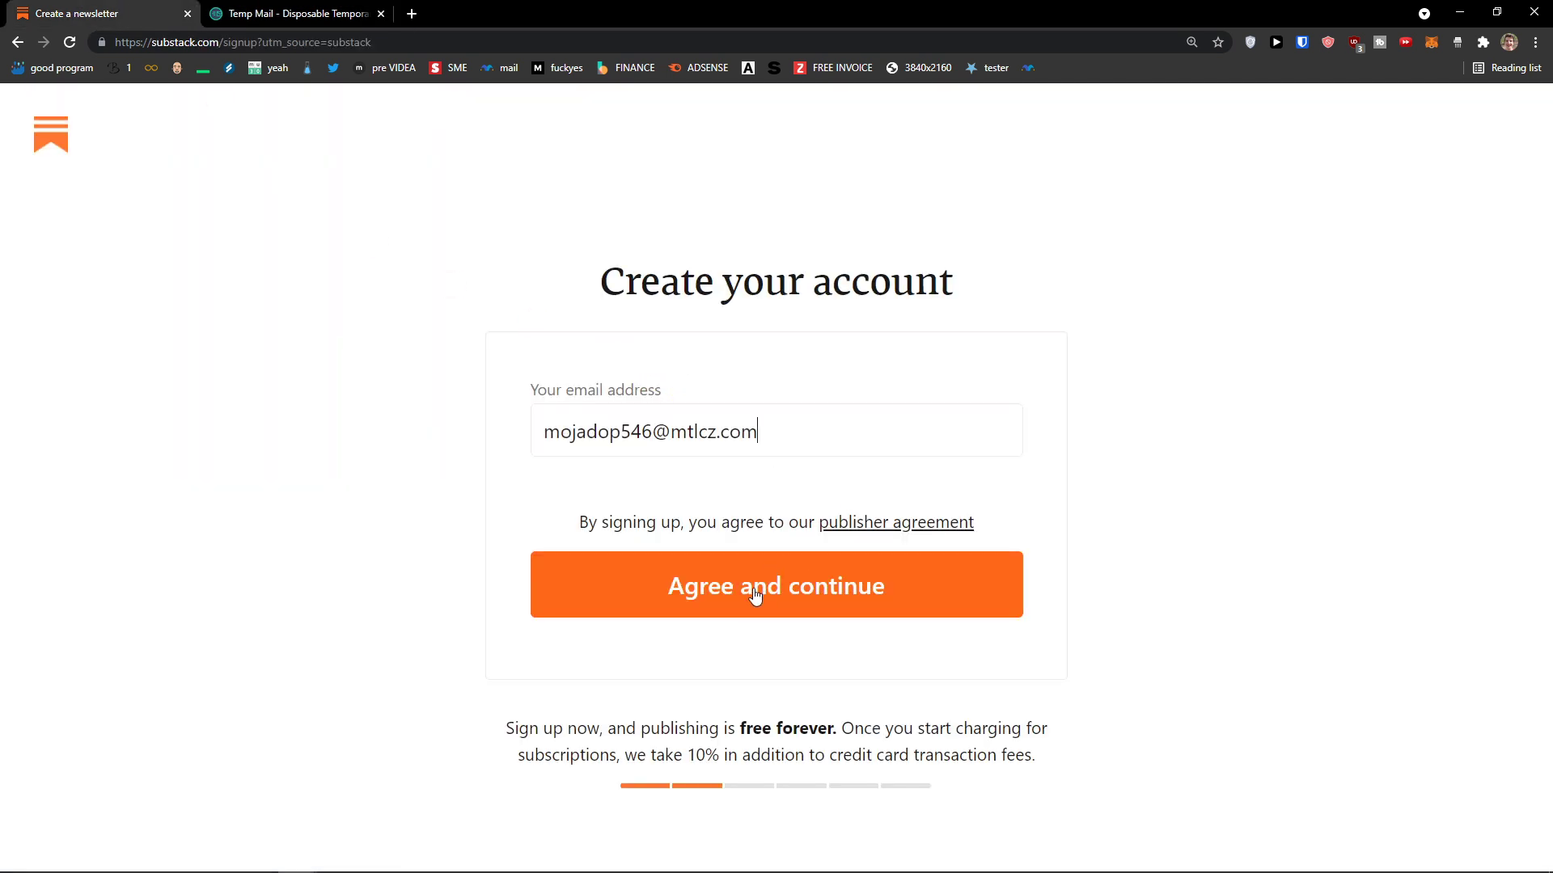
pyautogui.click(755, 596)
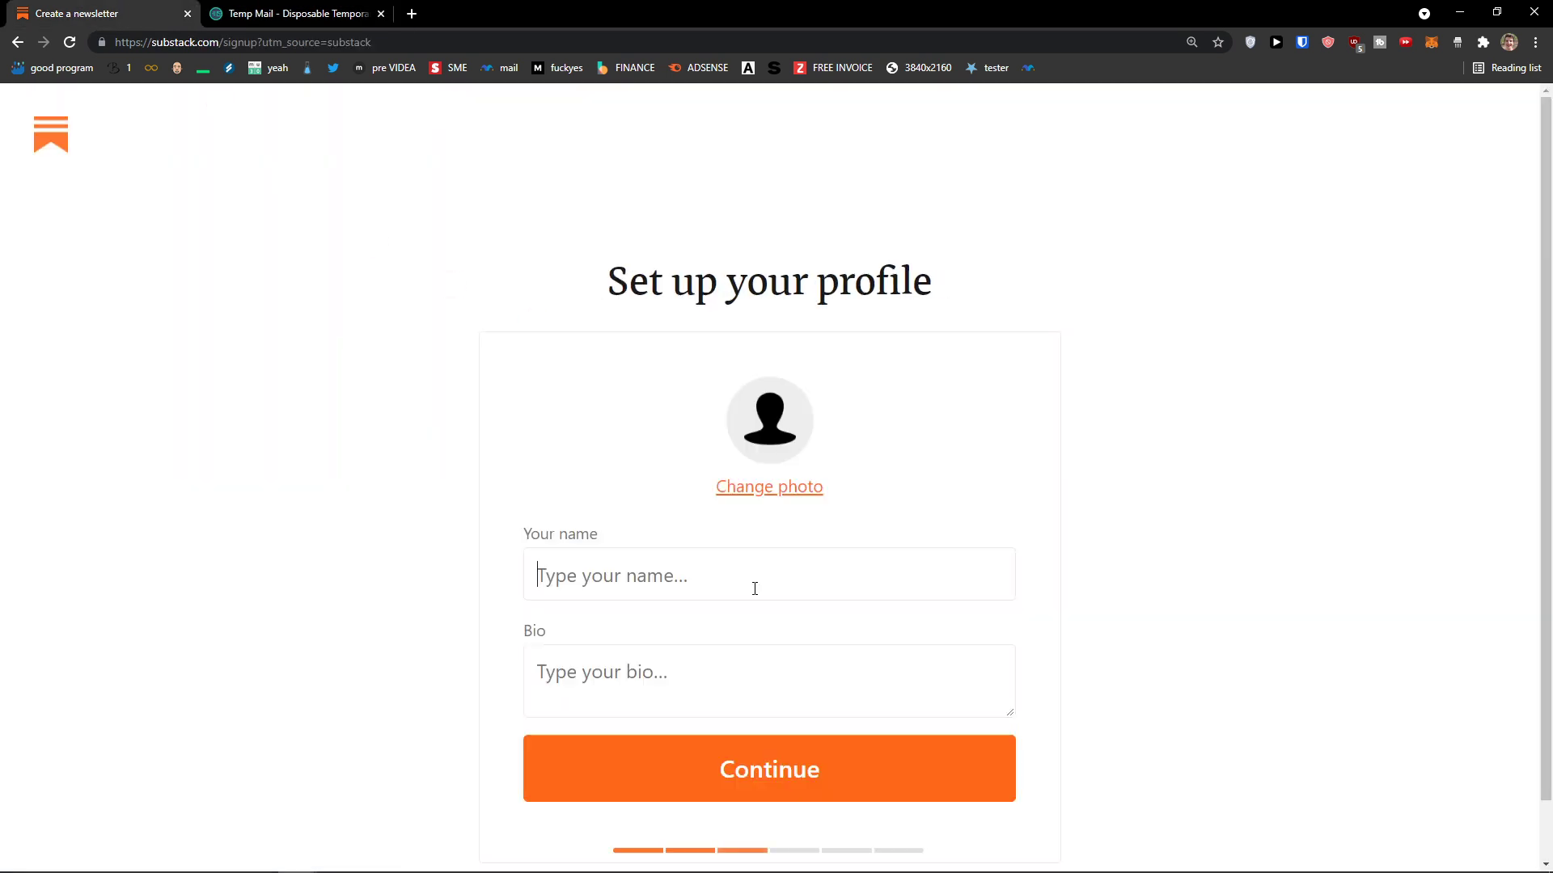
# Step: Upload a profile photo, enter your name, and add the joking 'I love writing' bio
pyautogui.click(760, 486)
pyautogui.press('Return')
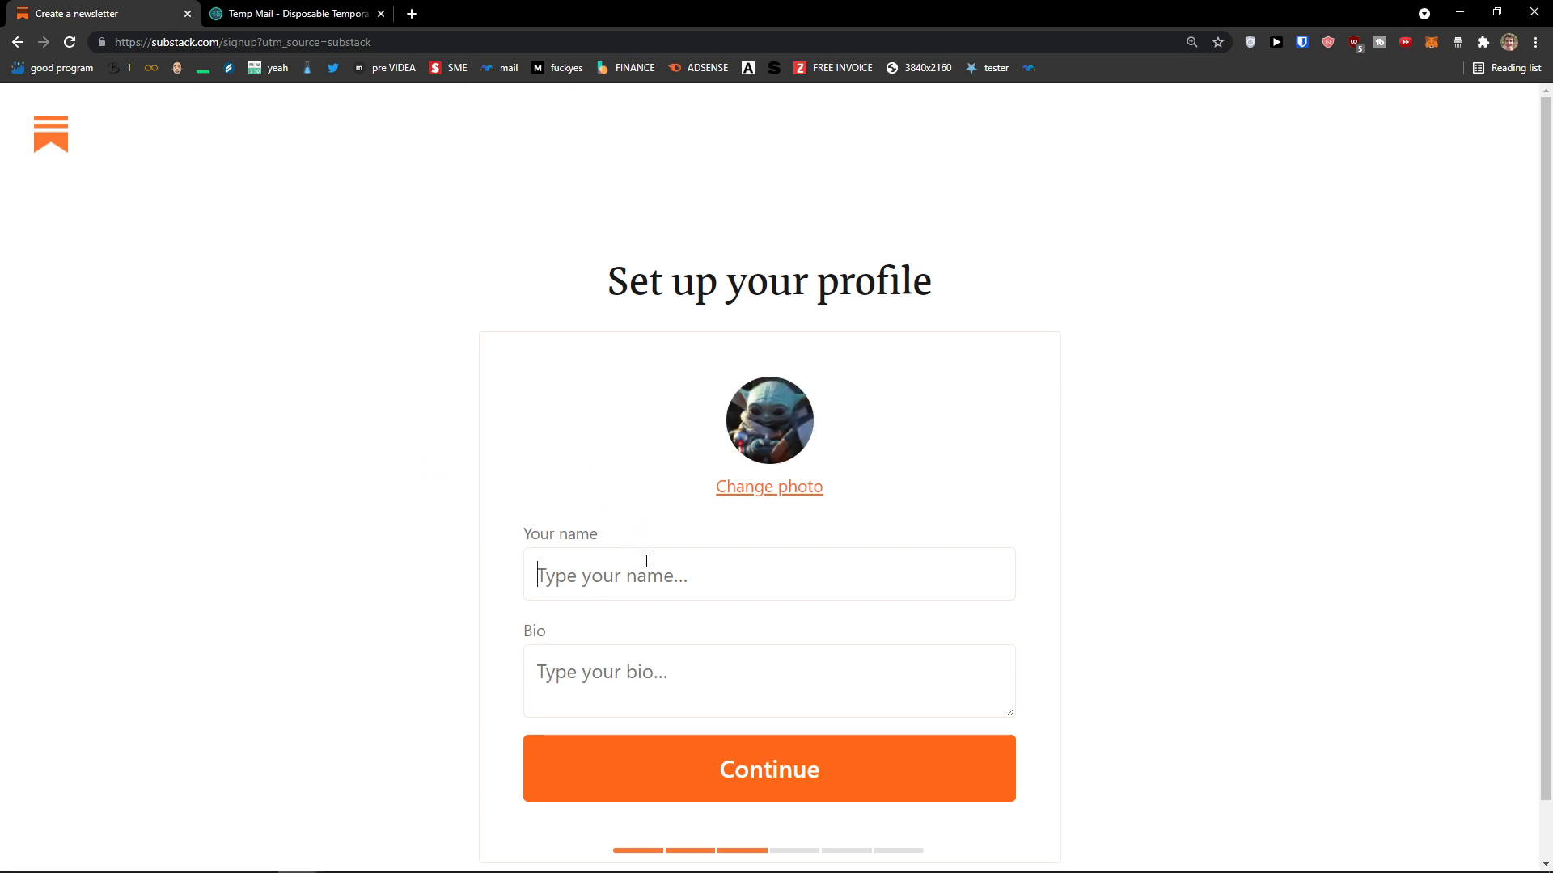
pyautogui.click(646, 560)
pyautogui.press('BackSpace')
pyautogui.press('BackSpace')
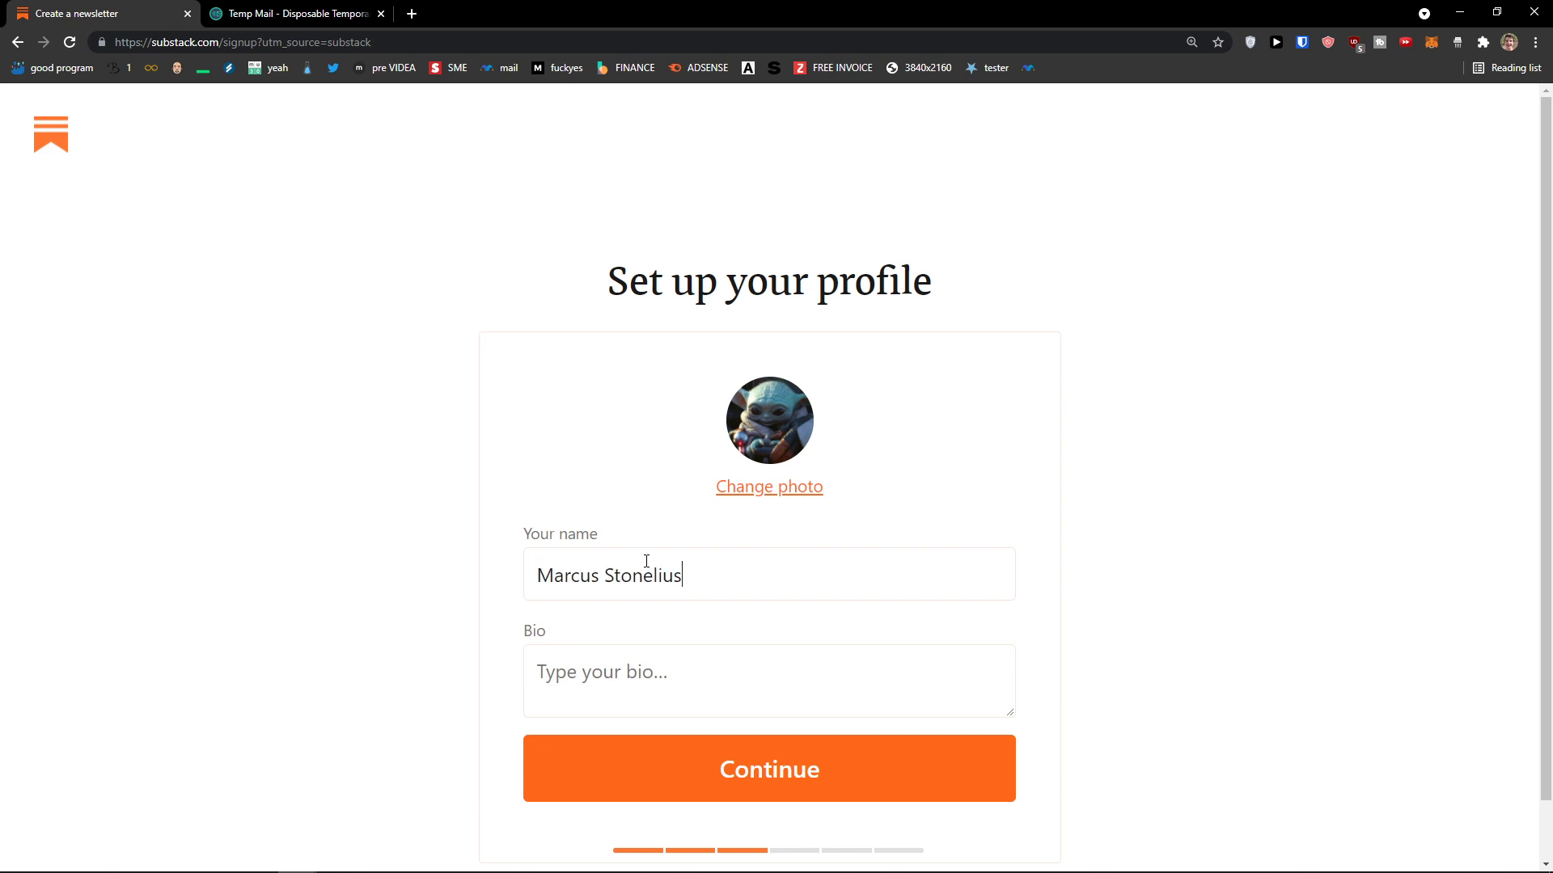
pyautogui.press('Tab')
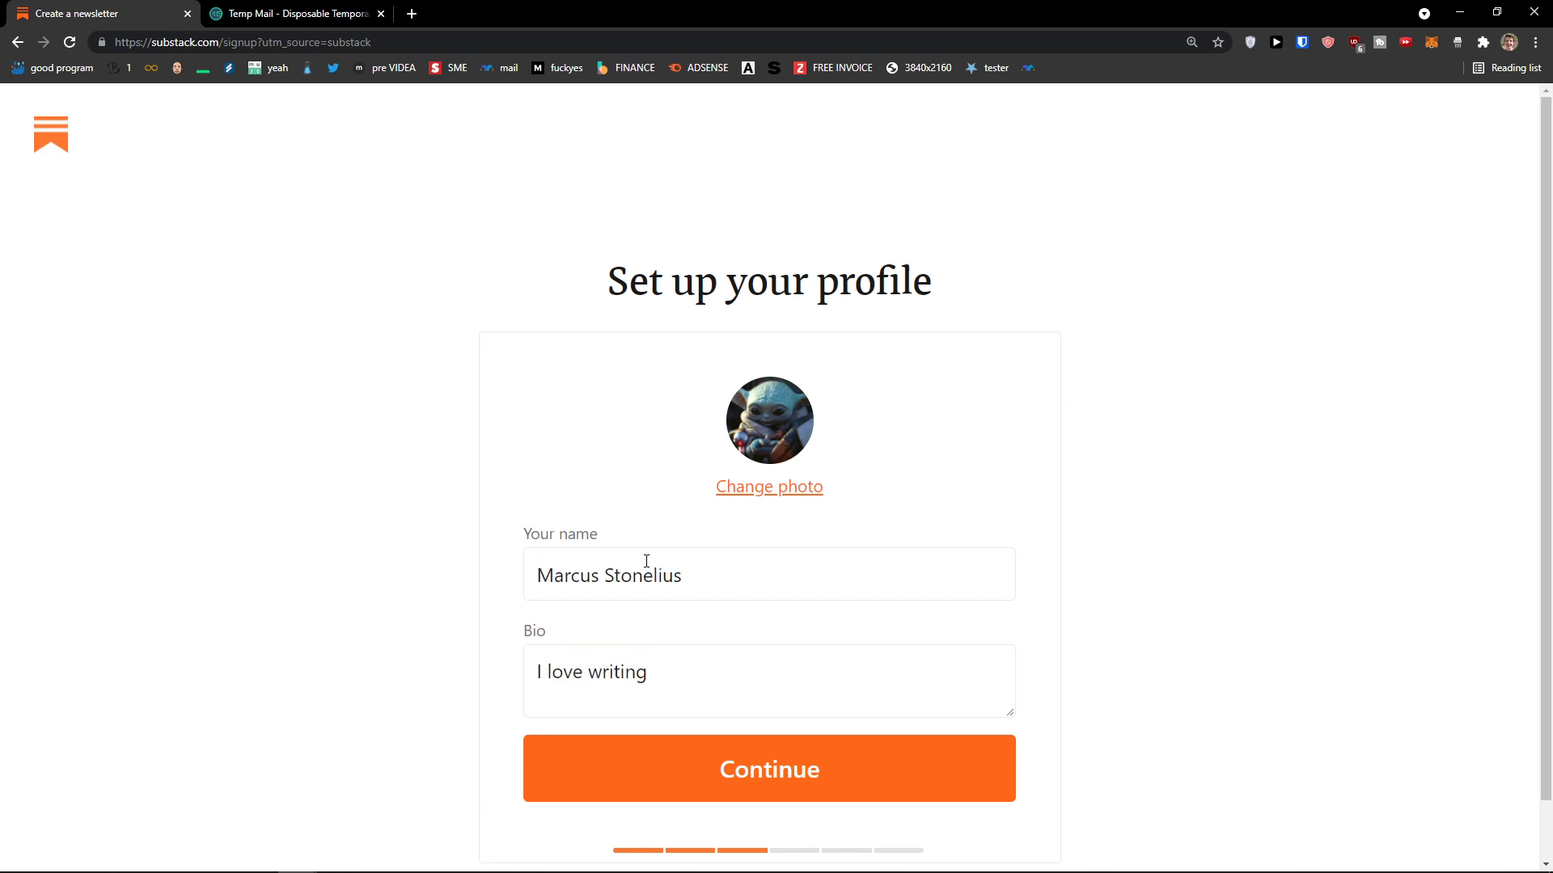
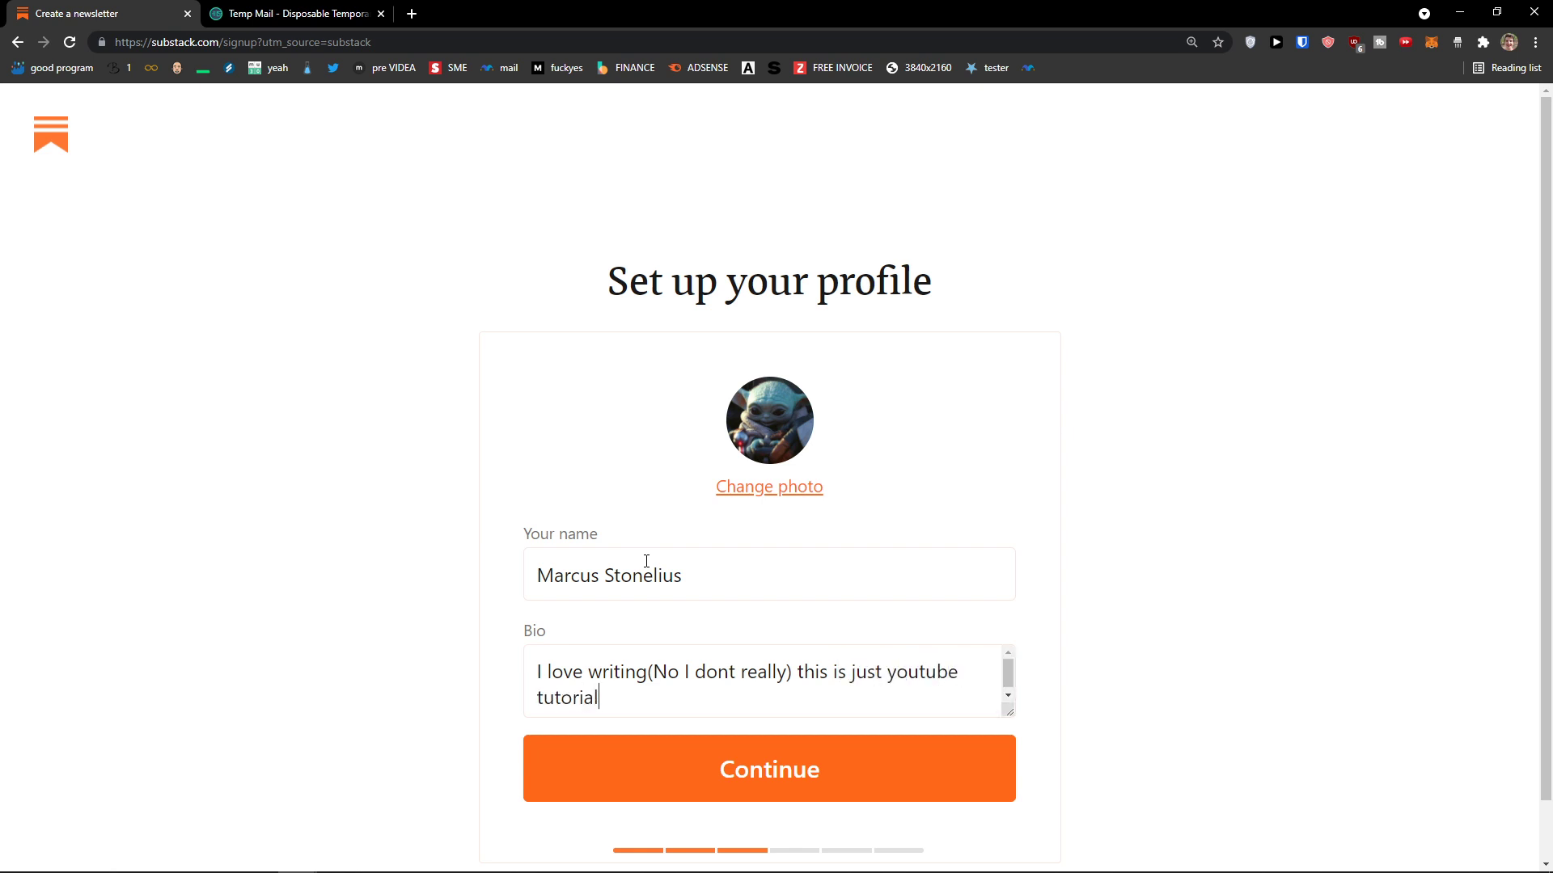
pyautogui.click(661, 784)
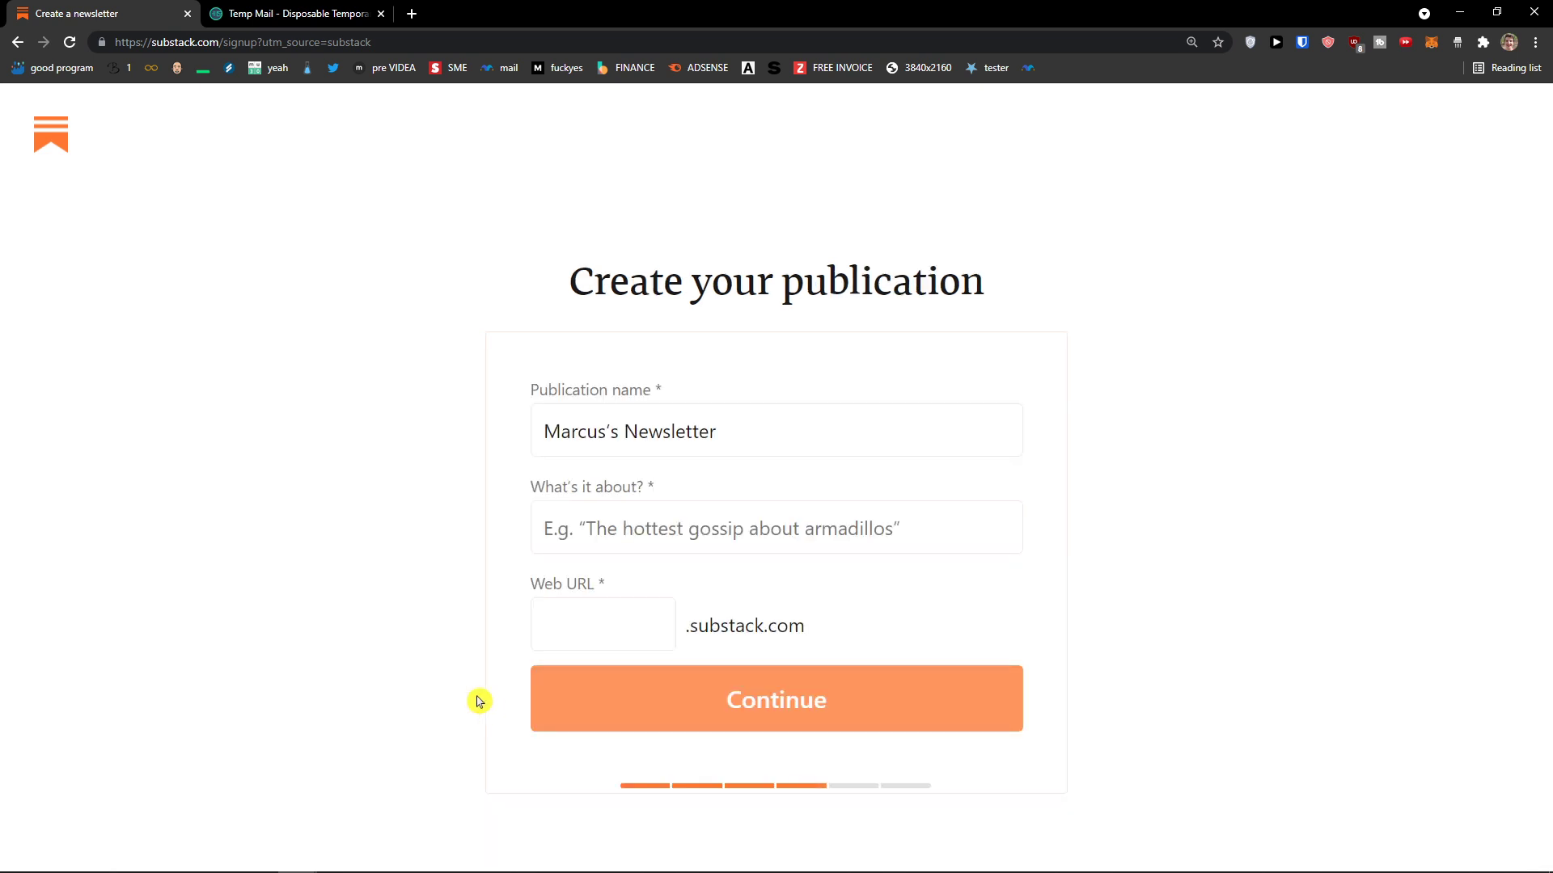
# Step: Describe the publication as about the Mandalorian TV show and easter eggs in Mando
pyautogui.moveTo(505, 285); pyautogui.dragTo(1030, 305)
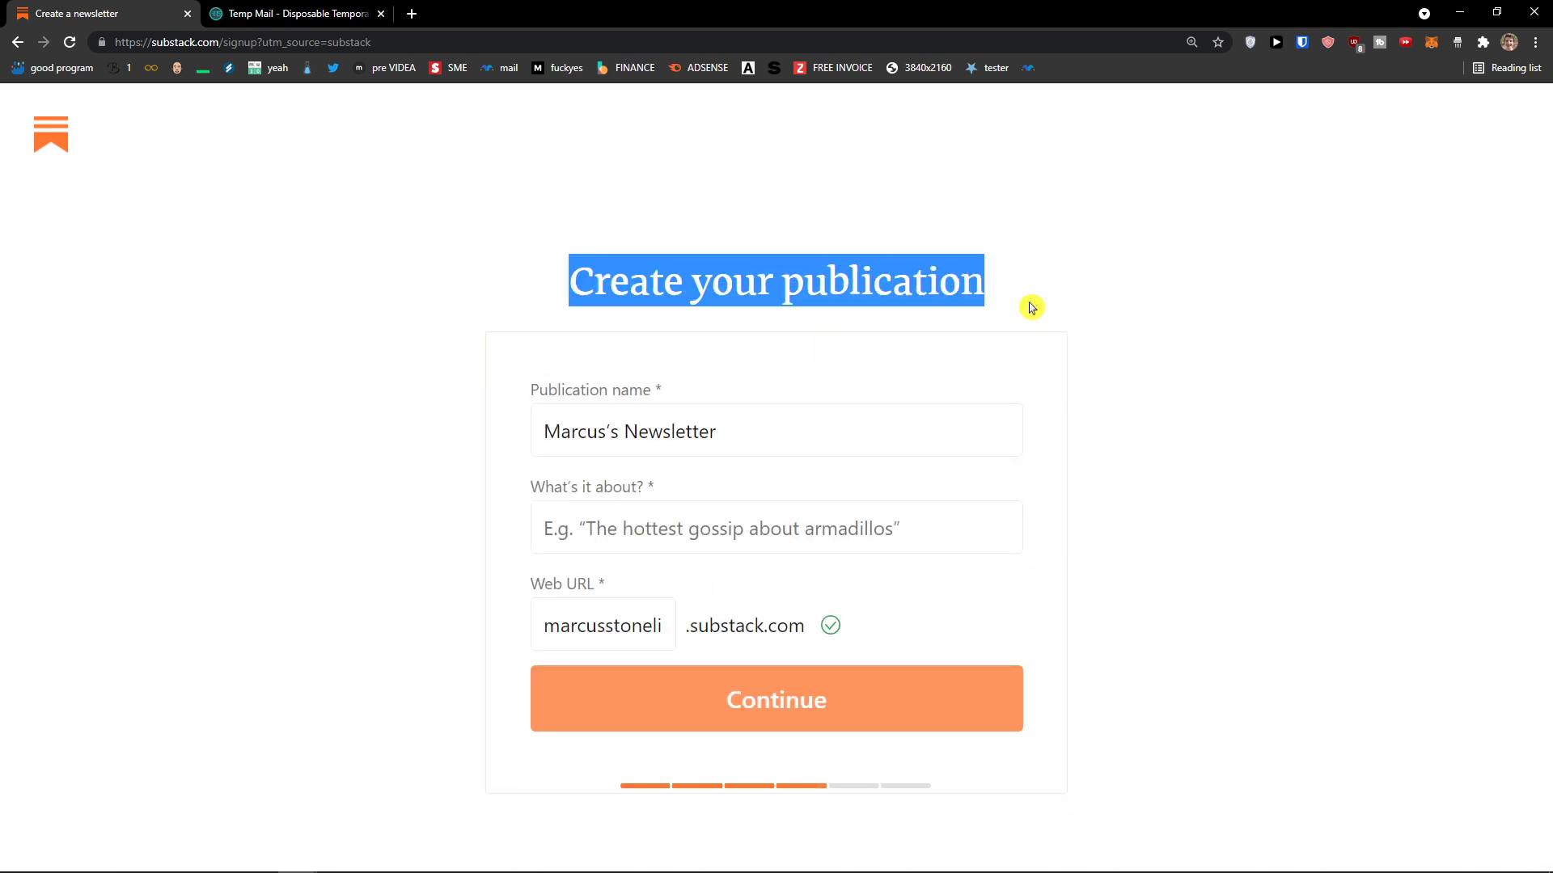
pyautogui.click(652, 400)
pyautogui.moveTo(763, 435); pyautogui.dragTo(605, 436)
pyautogui.click(629, 531)
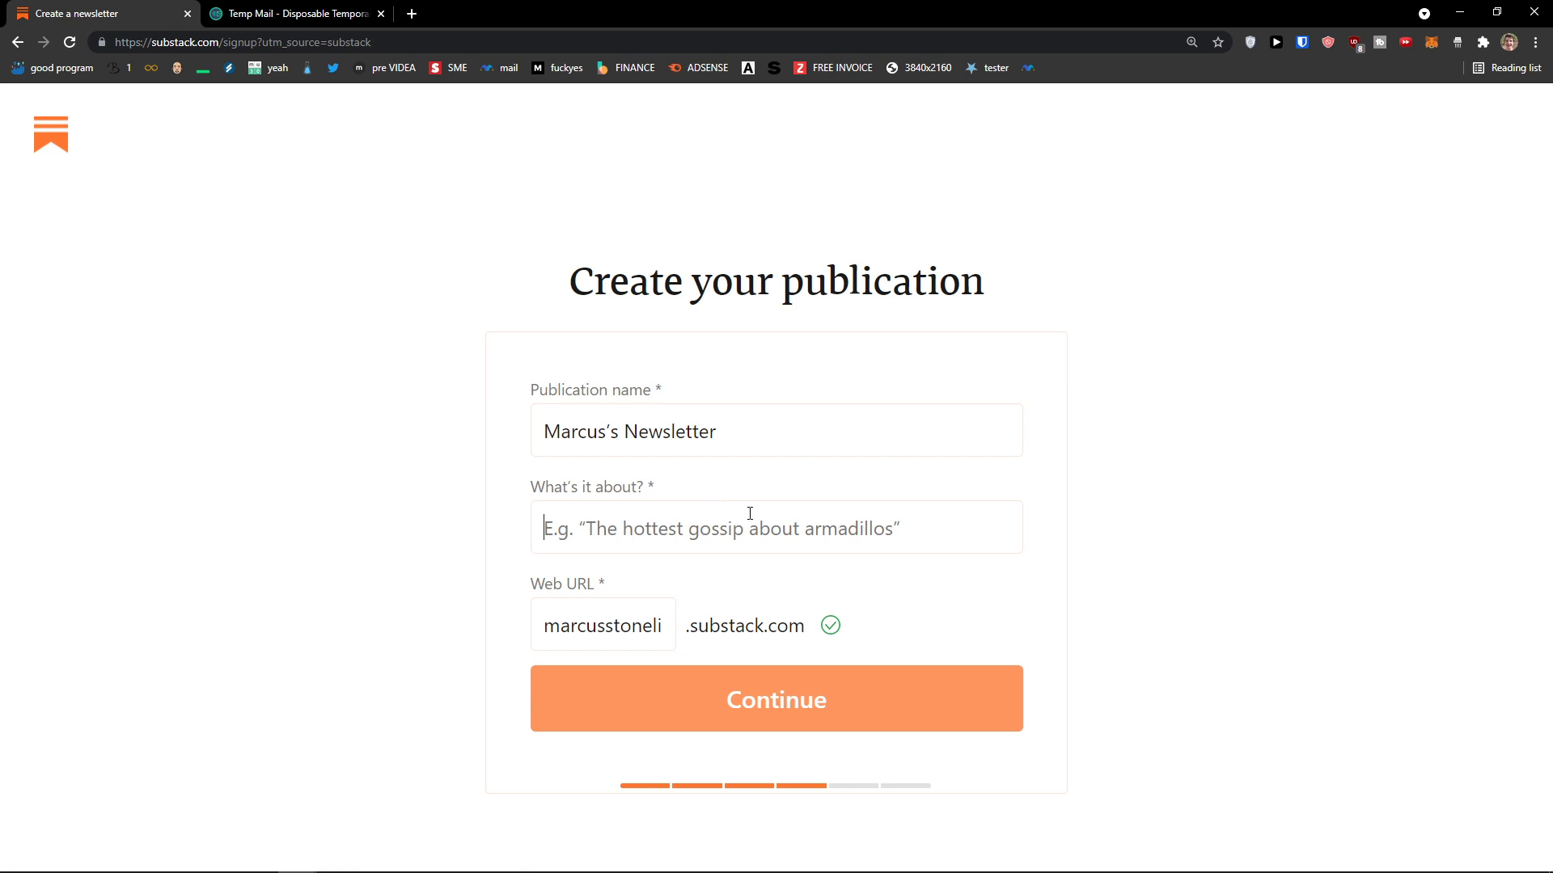
pyautogui.write('m')
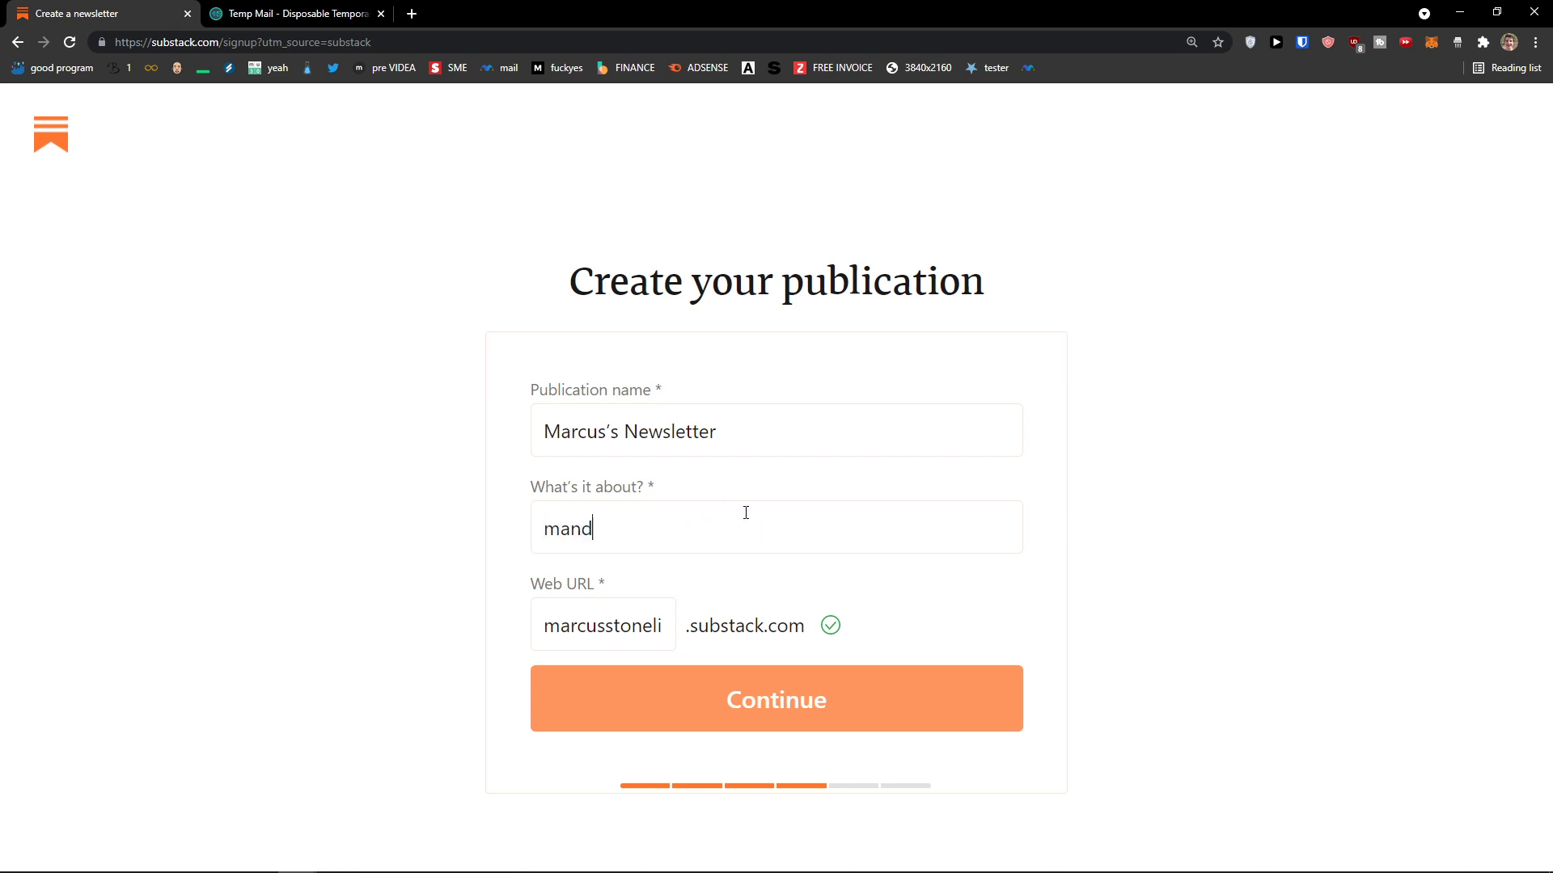
pyautogui.write('an')
pyautogui.press('BackSpace')
pyautogui.press('BackSpace')
pyautogui.press('BackSpace')
pyautogui.write('Manda')
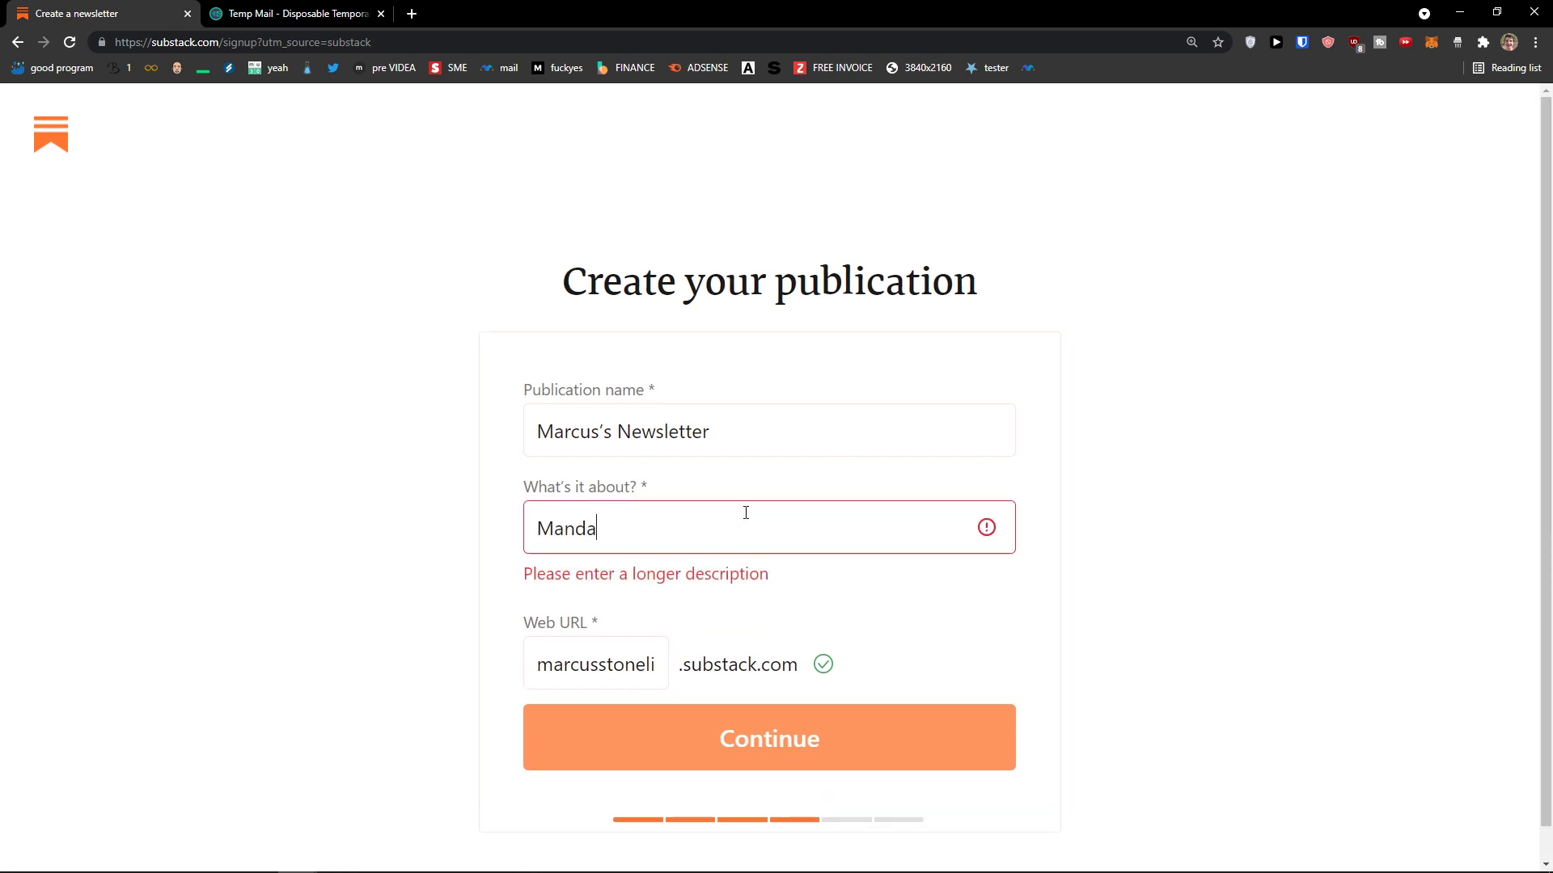
pyautogui.write('lorian tv')
pyautogui.press('BackSpace')
pyautogui.press('BackSpace')
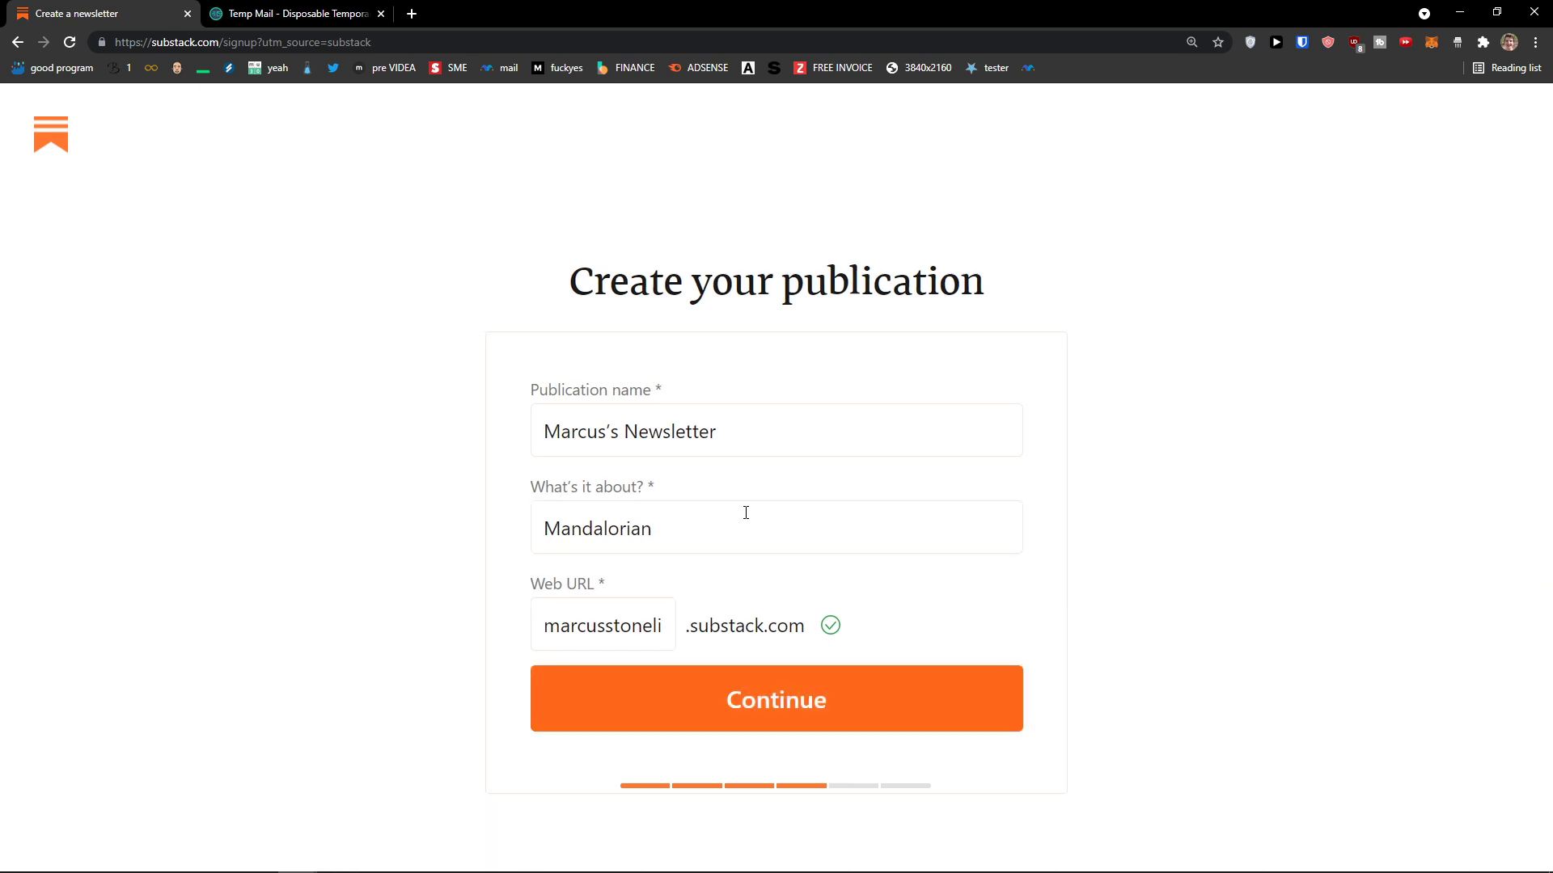
pyautogui.write('show')
pyautogui.press('BackSpace')
pyautogui.press('BackSpace')
pyautogui.press('BackSpace')
pyautogui.press('BackSpace')
pyautogui.press('BackSpace')
pyautogui.press('BackSpace')
pyautogui.press('BackSpace')
pyautogui.write('TV show and easter eggs in')
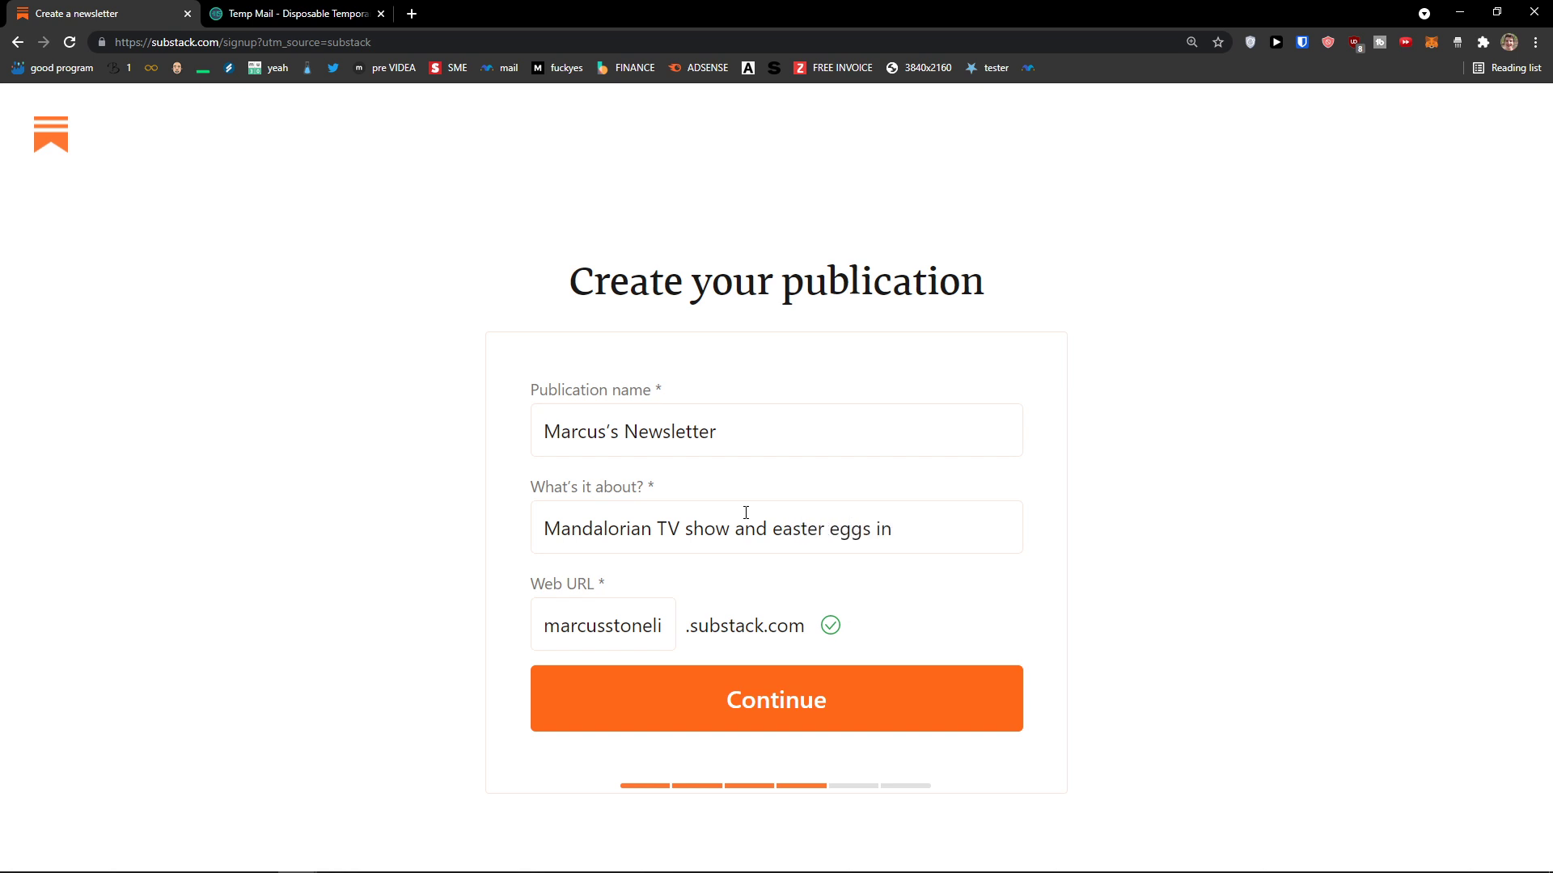
pyautogui.write('  Mando')
# Step: Check the name and web address, pass the reCAPTCHA, and submit the publication details
pyautogui.moveTo(609, 432); pyautogui.dragTo(719, 432)
pyautogui.click(731, 432)
pyautogui.moveTo(543, 626); pyautogui.dragTo(764, 647)
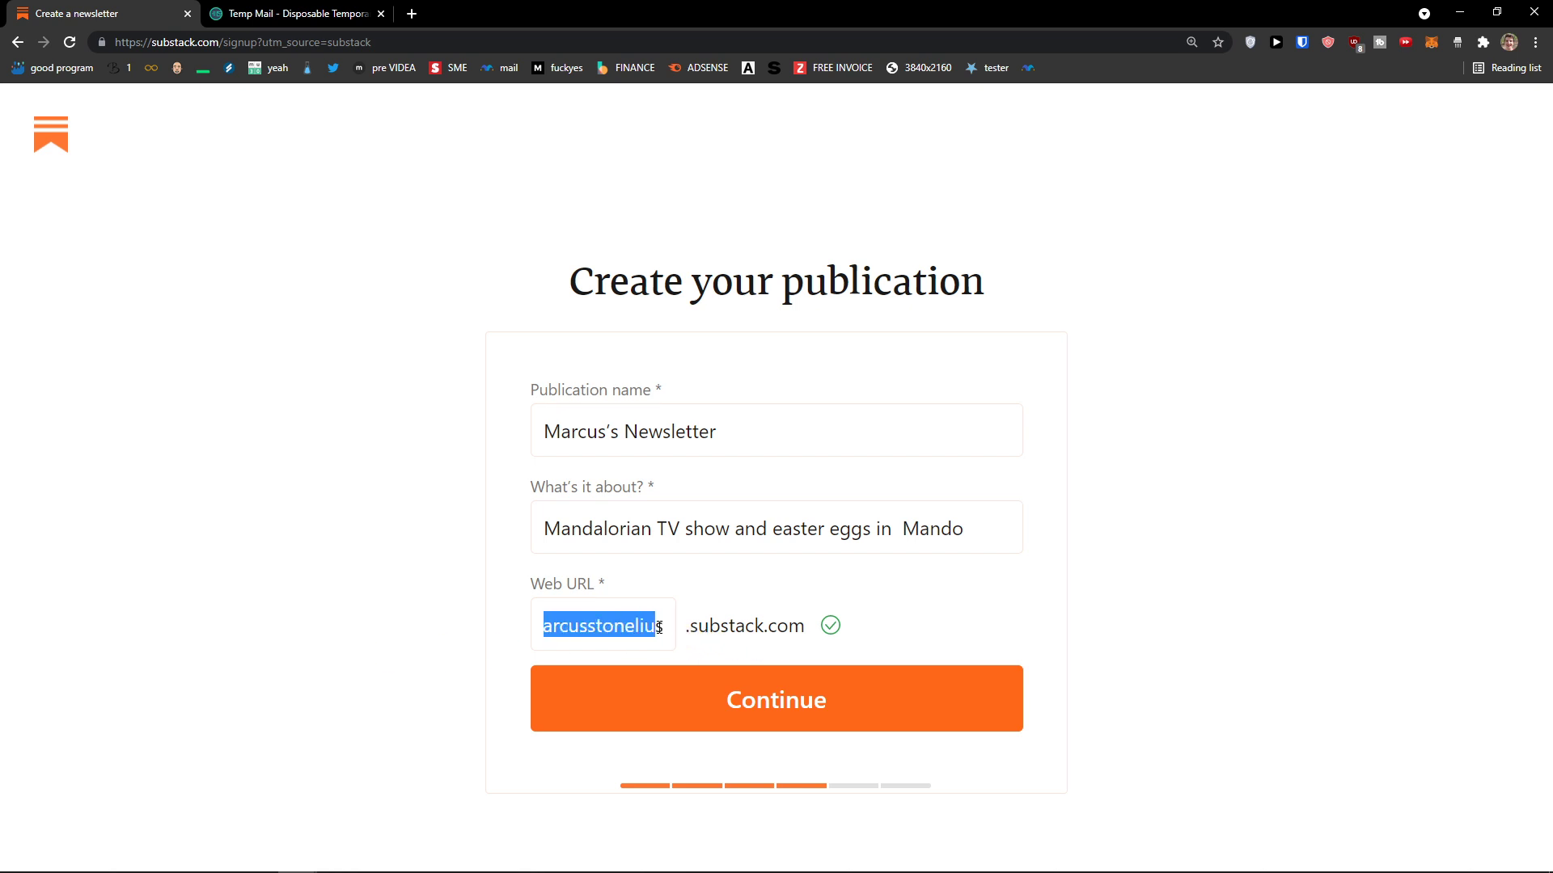
pyautogui.moveTo(655, 627); pyautogui.dragTo(749, 659)
pyautogui.click(780, 712)
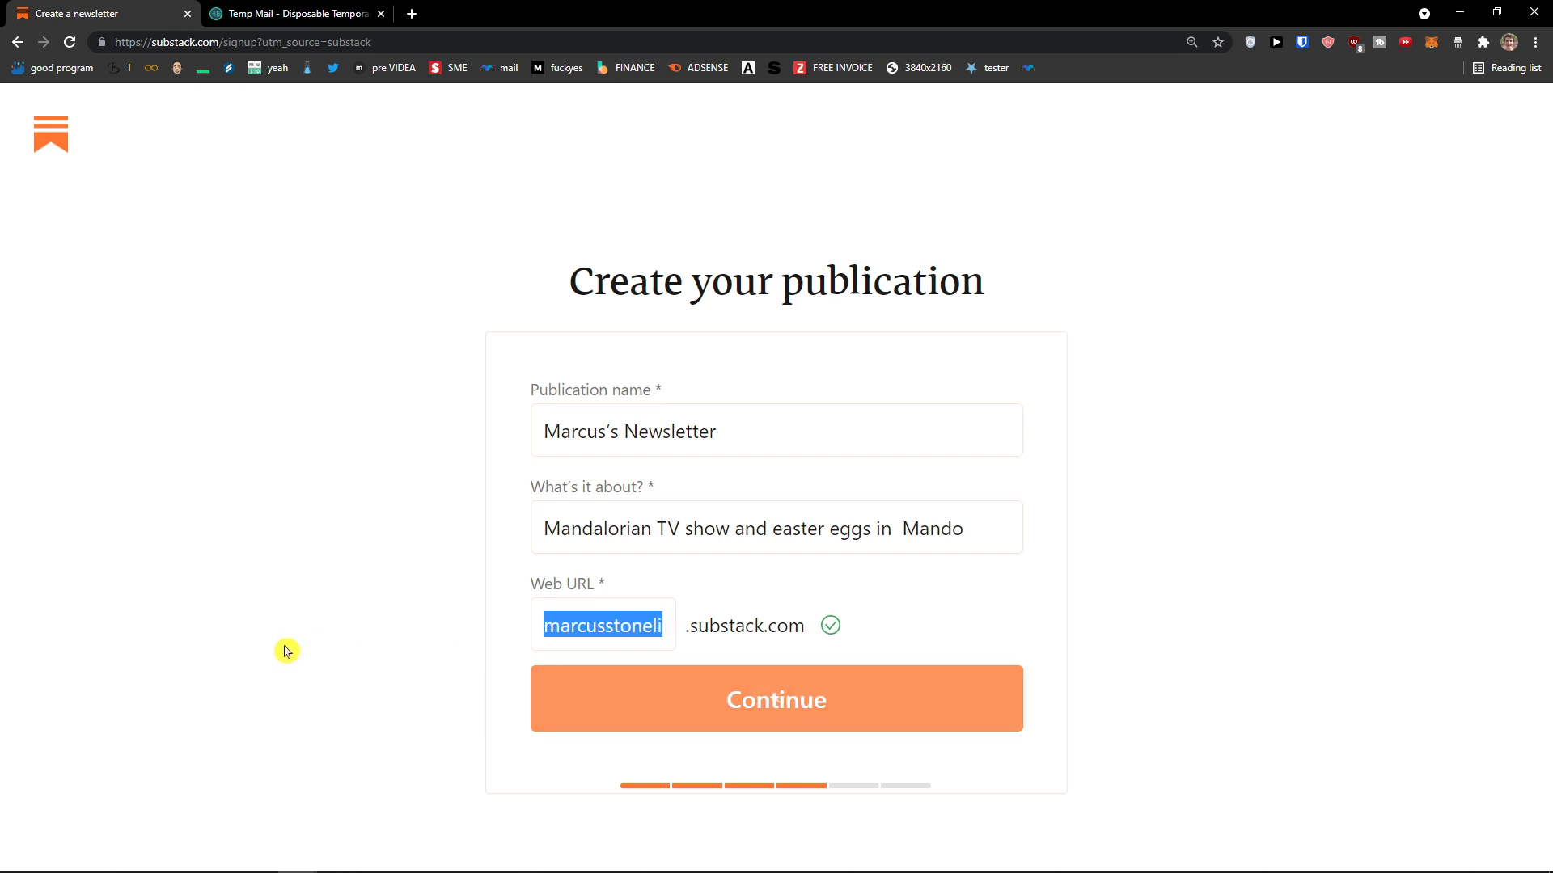
pyautogui.scroll(-1, 556, 670)
pyautogui.click(556, 668)
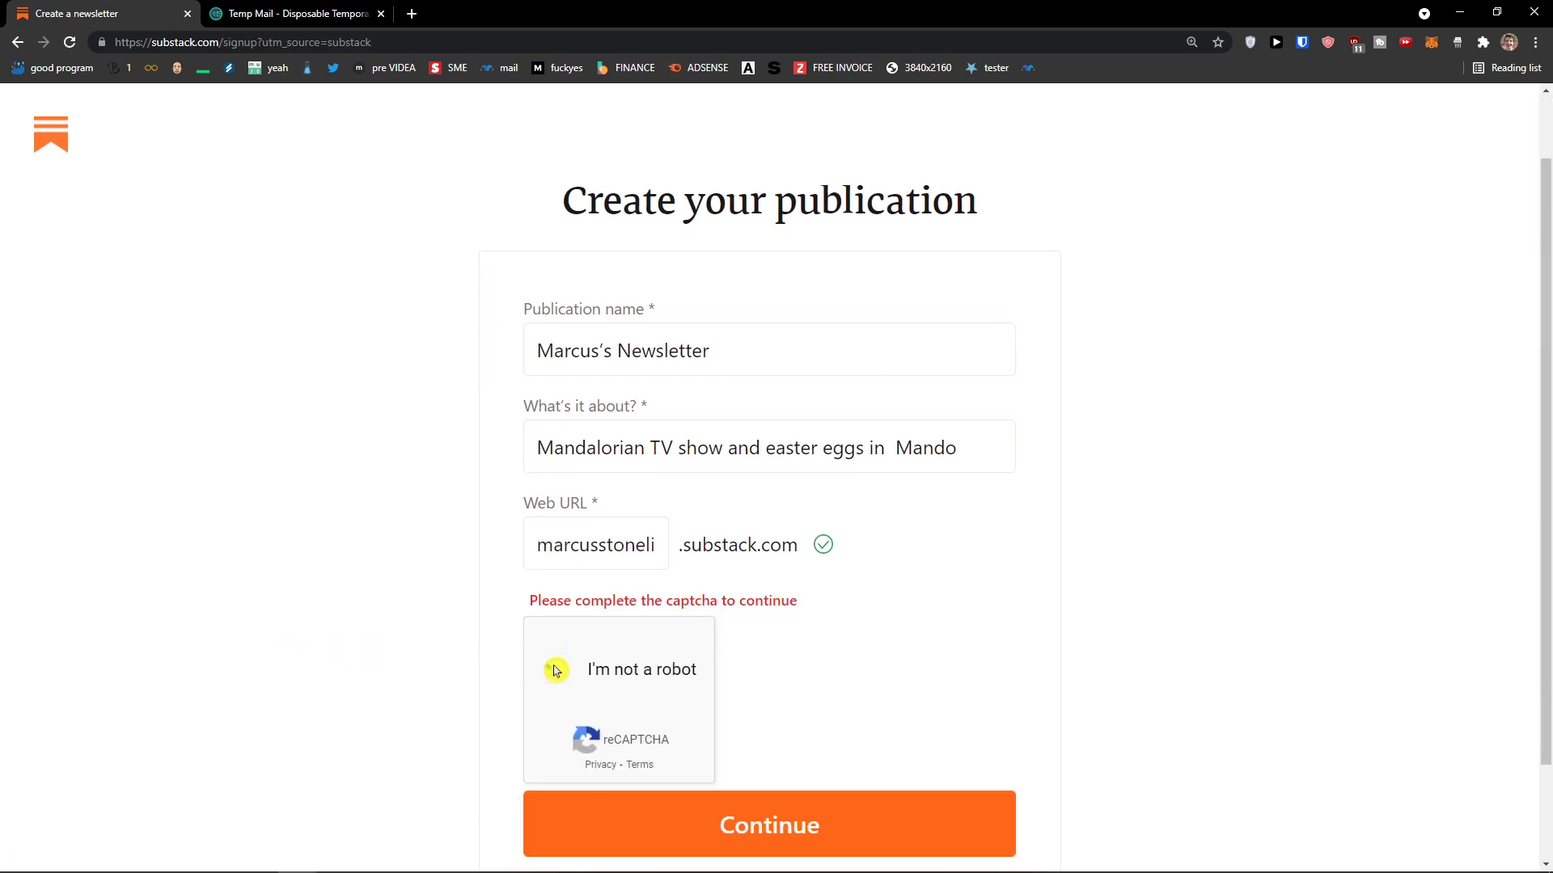
pyautogui.click(822, 760)
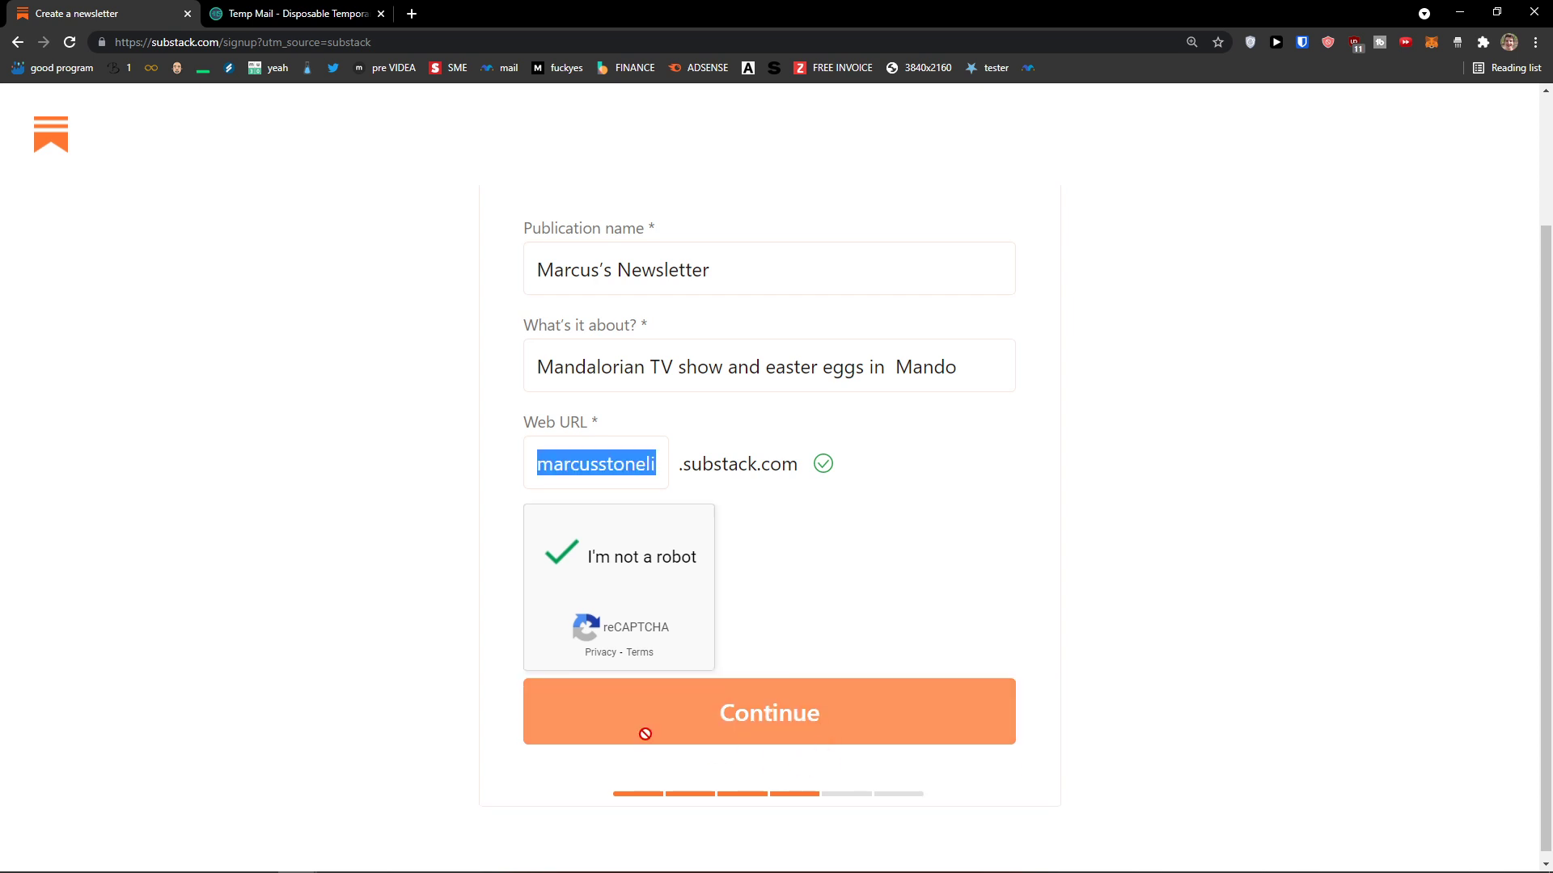
pyautogui.moveTo(539, 393); pyautogui.dragTo(756, 406)
pyautogui.click(608, 414)
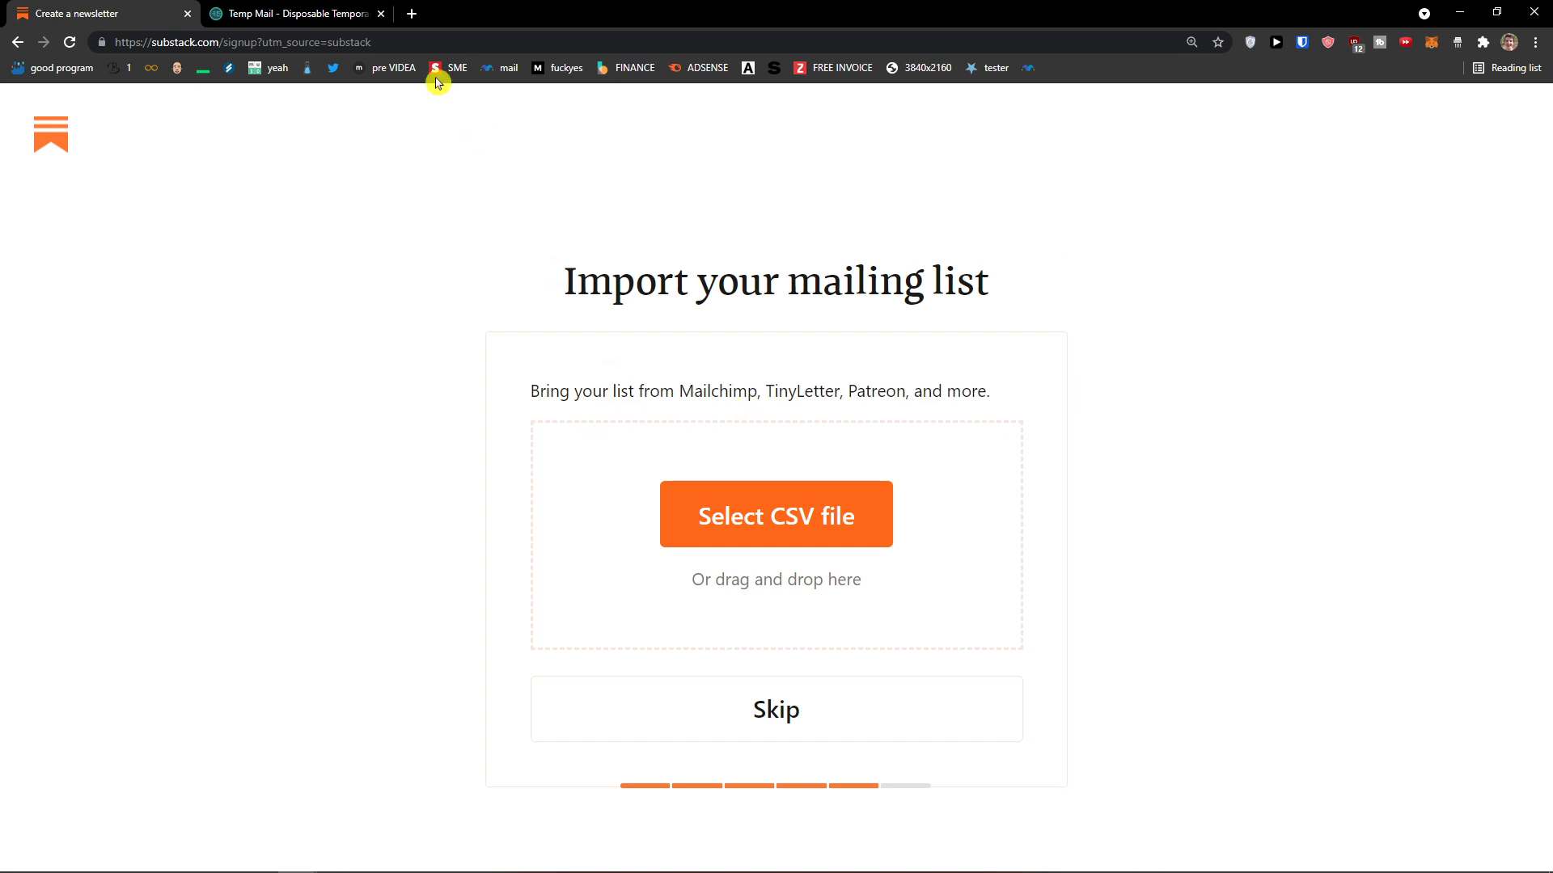
# Step: Skip the mailing-list import and go to the new publication's Coming soon site
pyautogui.click(411, 14)
pyautogui.moveTo(420, 14); pyautogui.dragTo(0, 624)
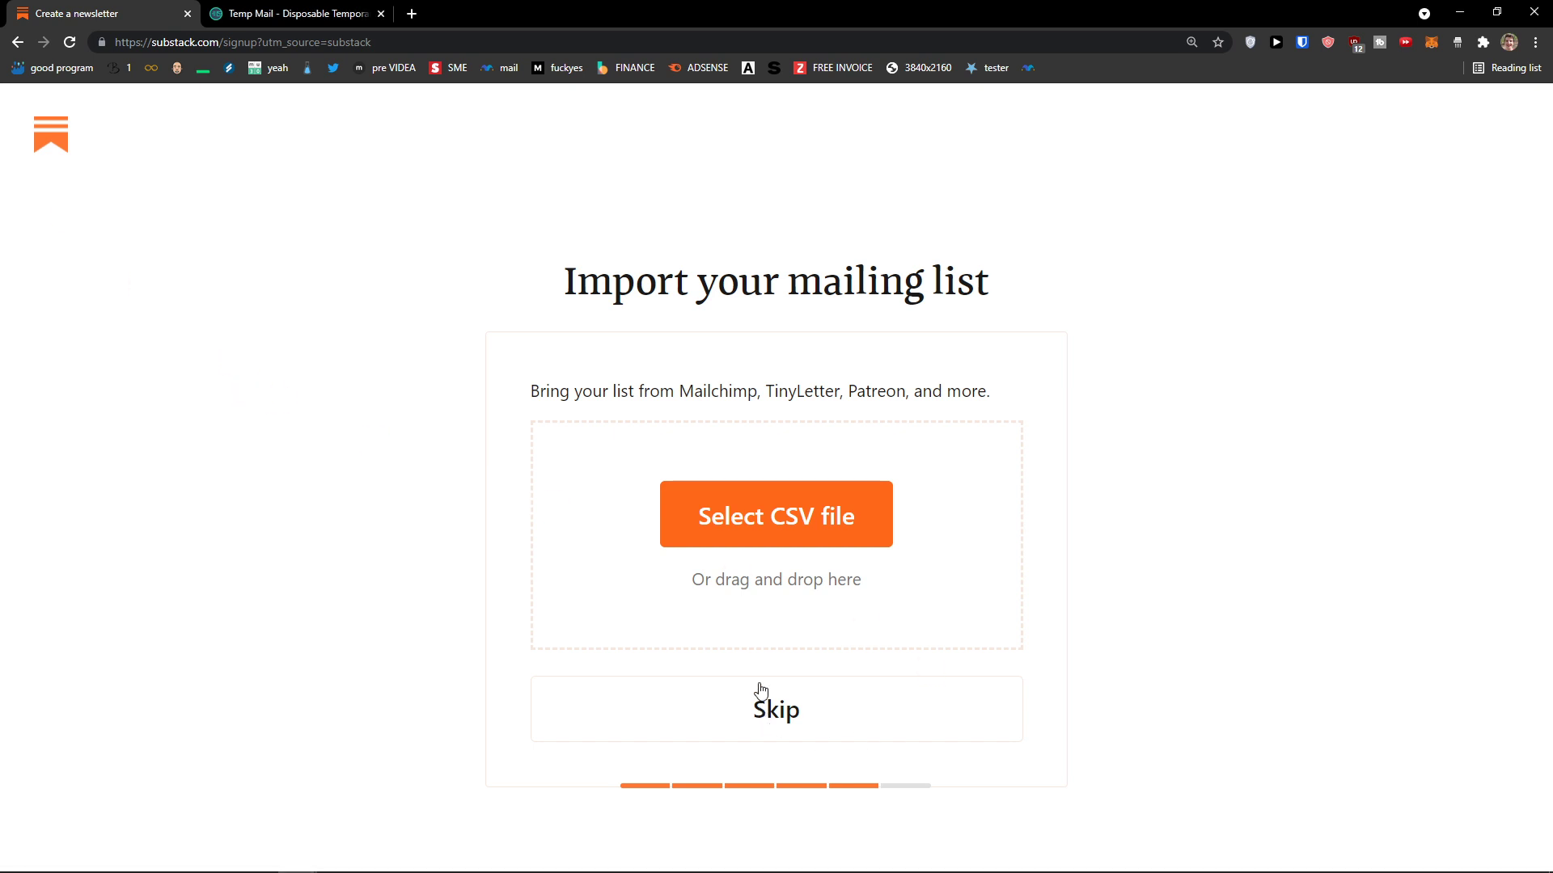
pyautogui.click(779, 731)
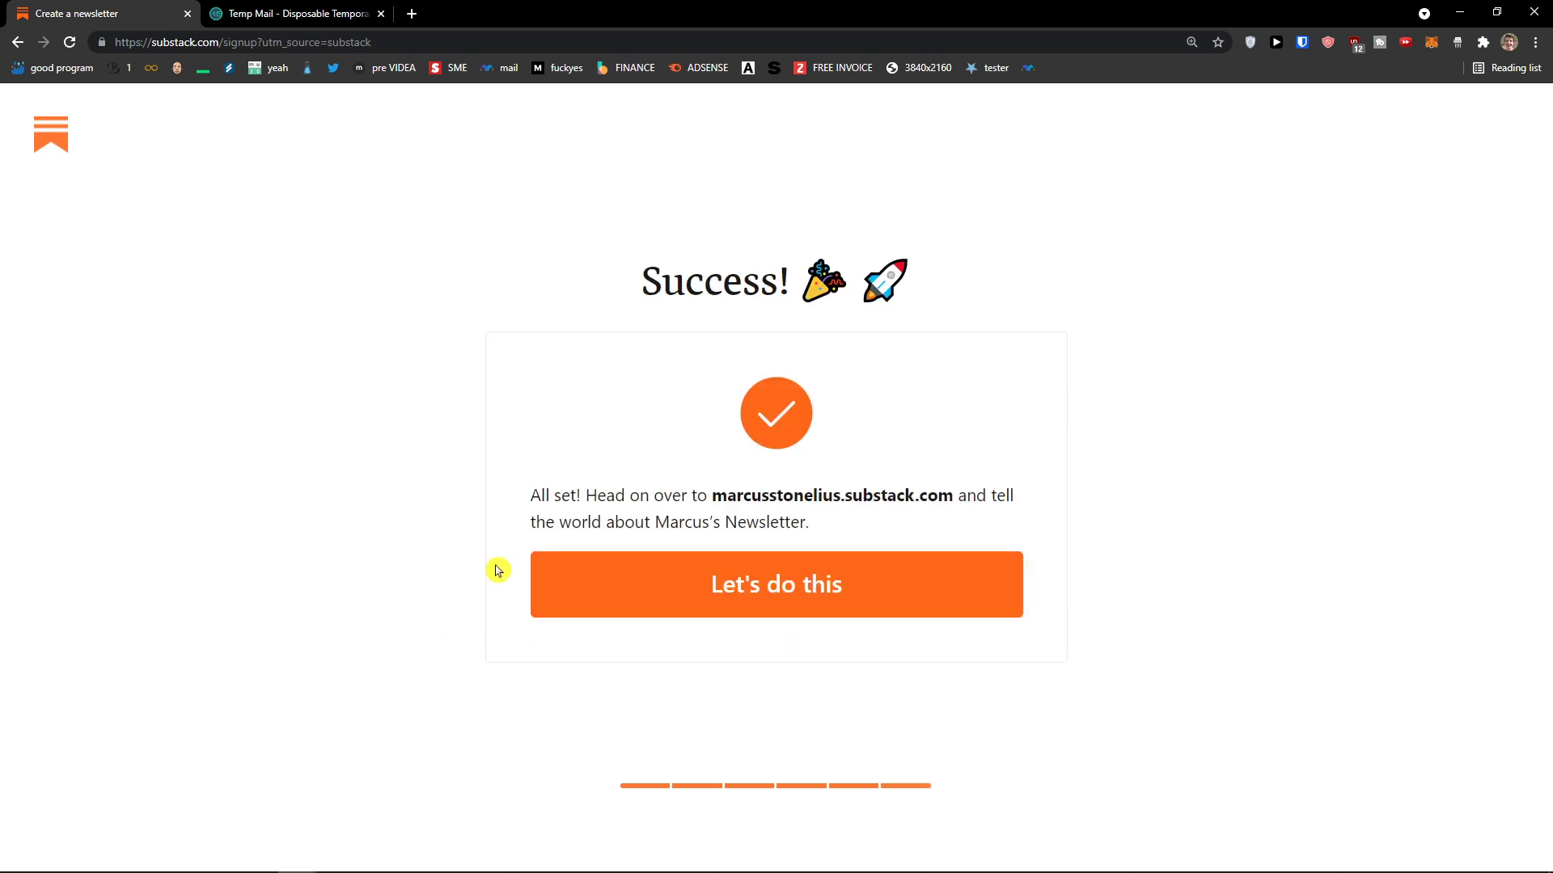
pyautogui.moveTo(548, 499); pyautogui.dragTo(811, 518)
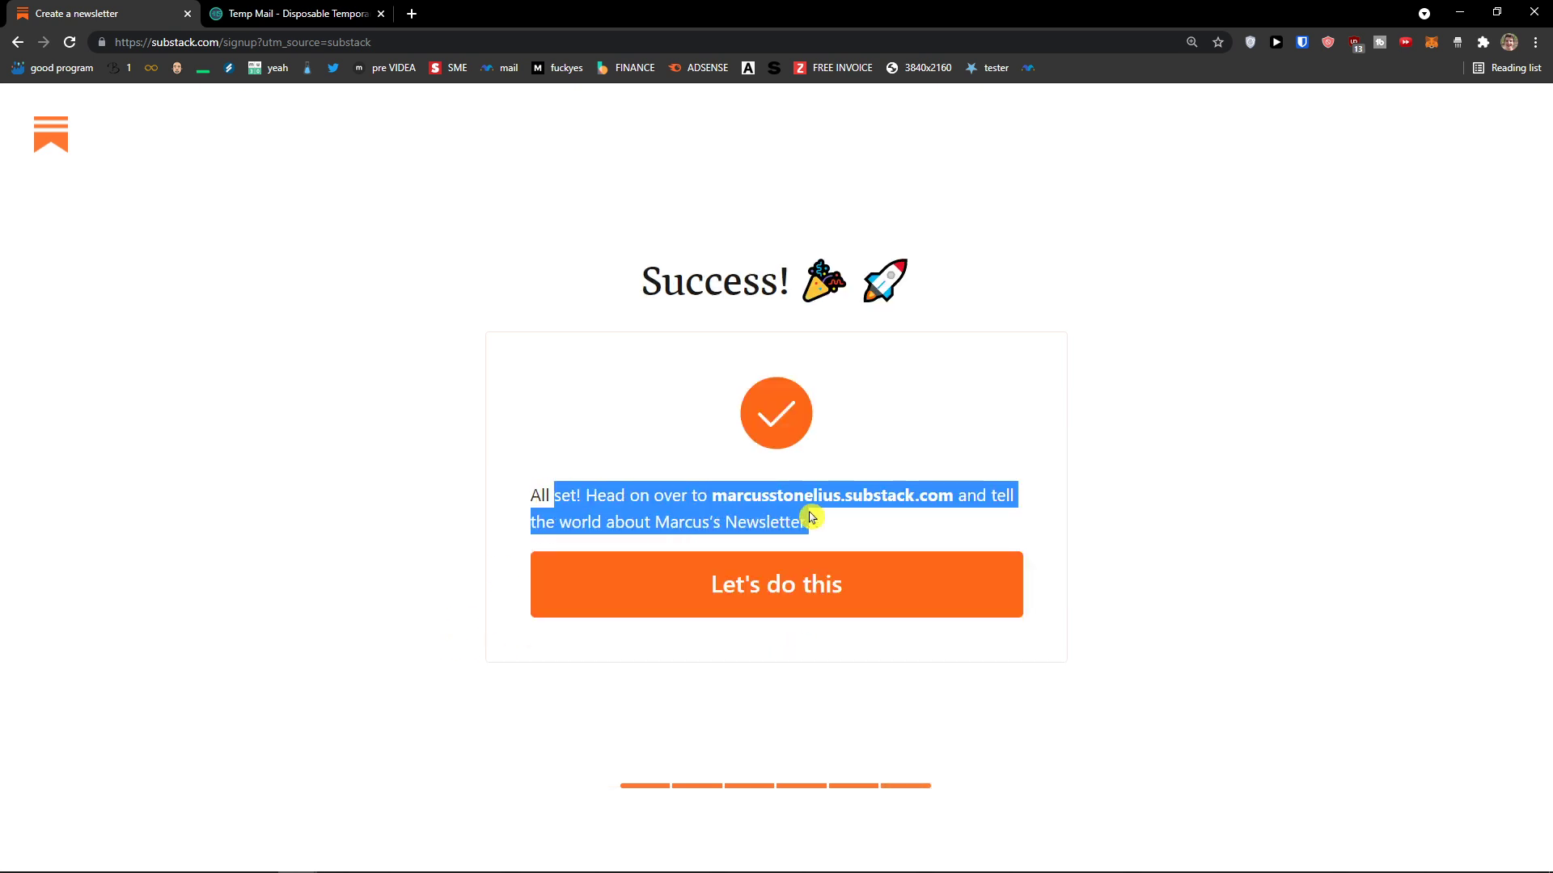
pyautogui.moveTo(956, 496); pyautogui.dragTo(717, 506)
pyautogui.click(799, 585)
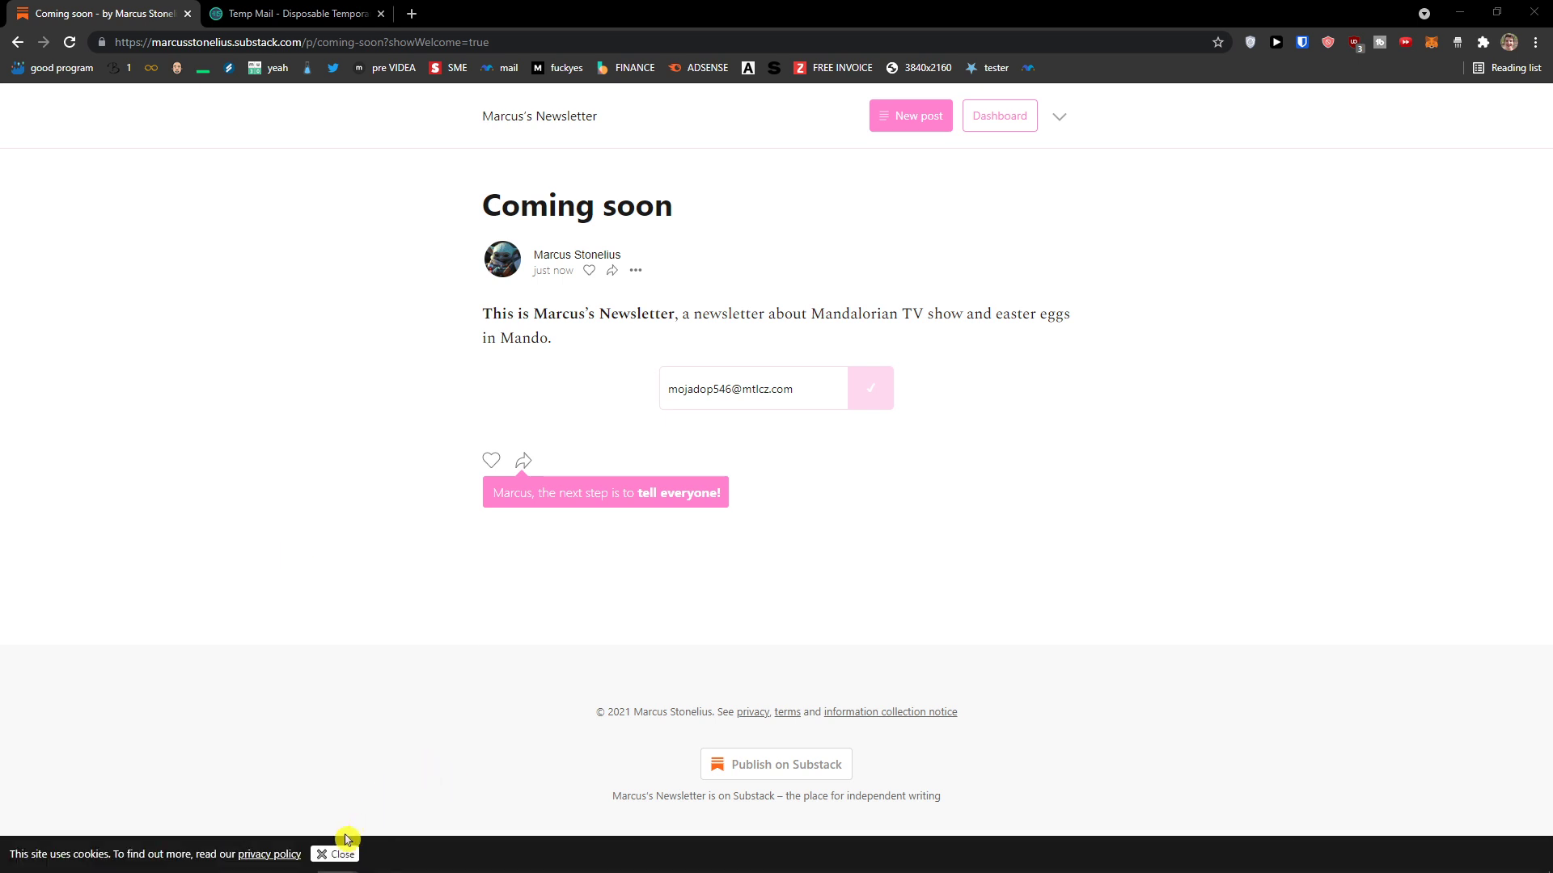
# Step: Look over the newsletter's front page, trying its share options, zoom and like button
pyautogui.click(556, 126)
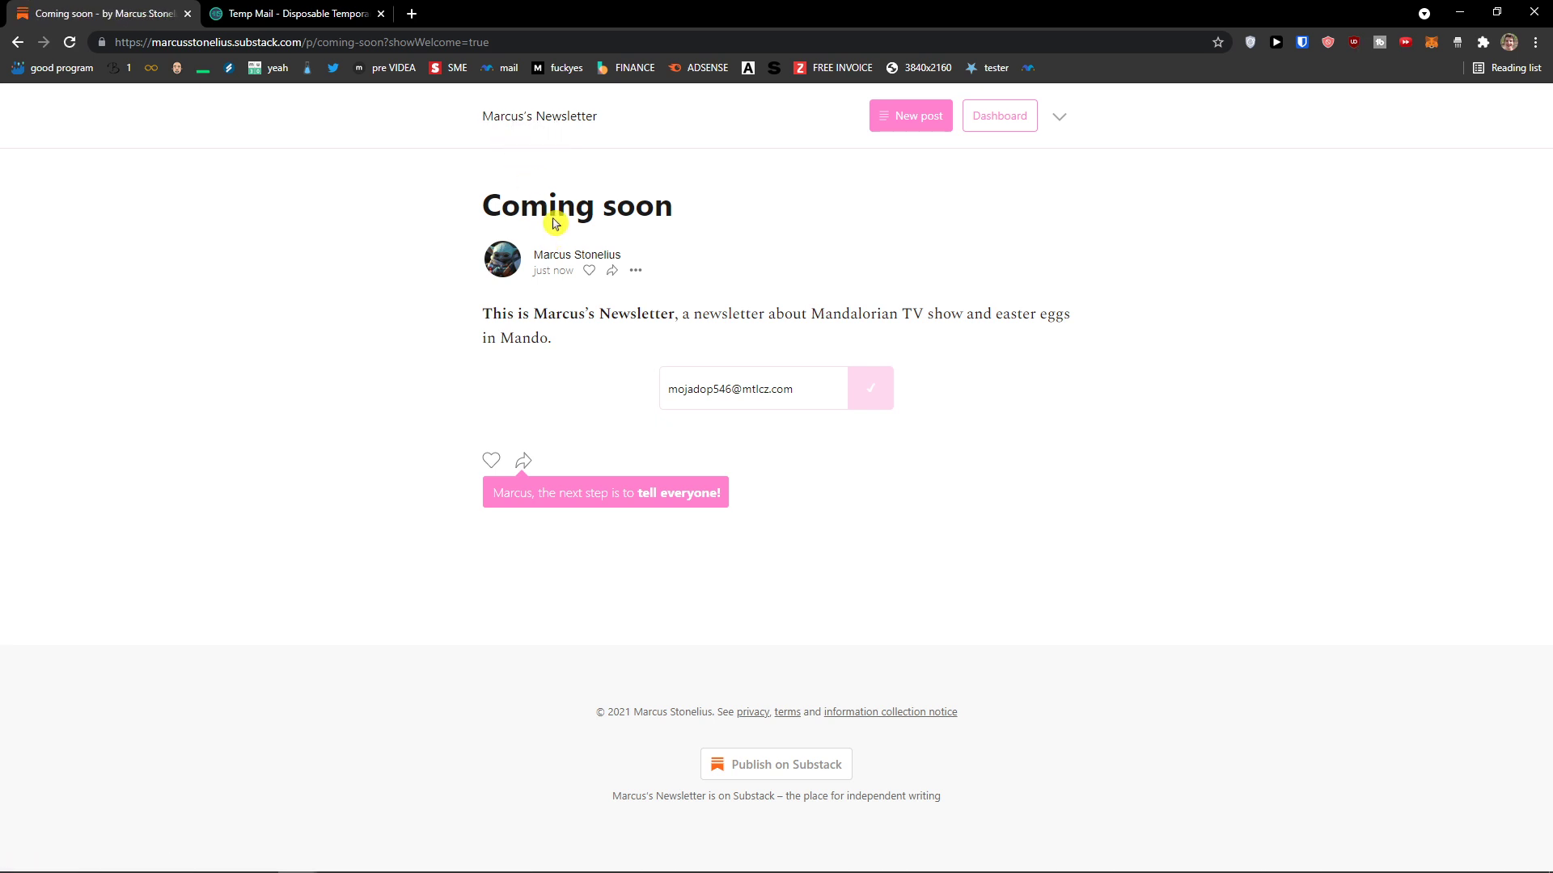
pyautogui.click(592, 501)
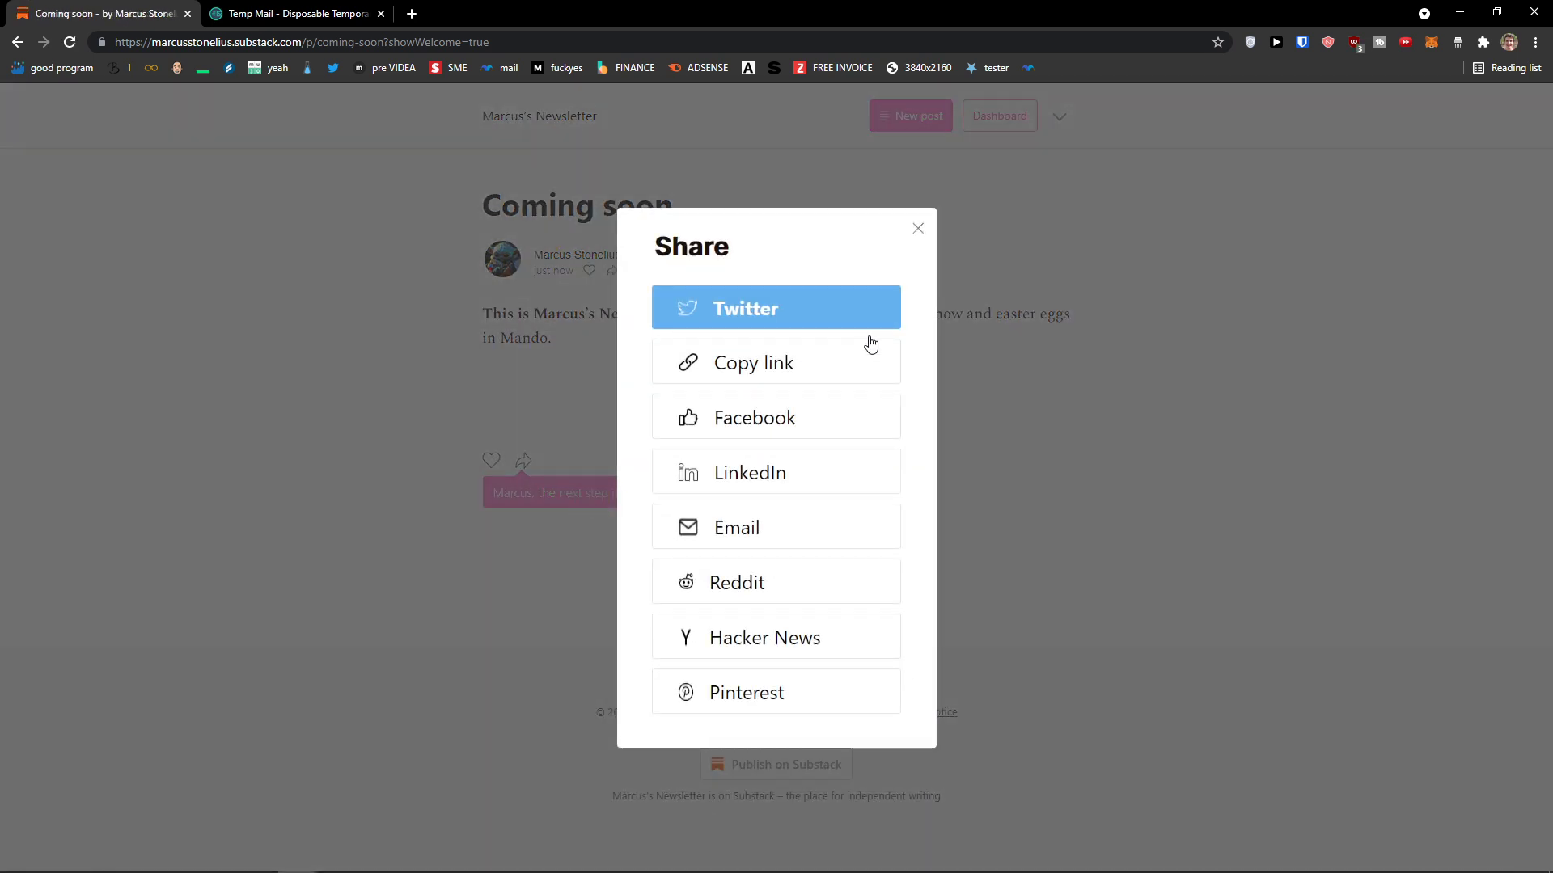
pyautogui.click(921, 232)
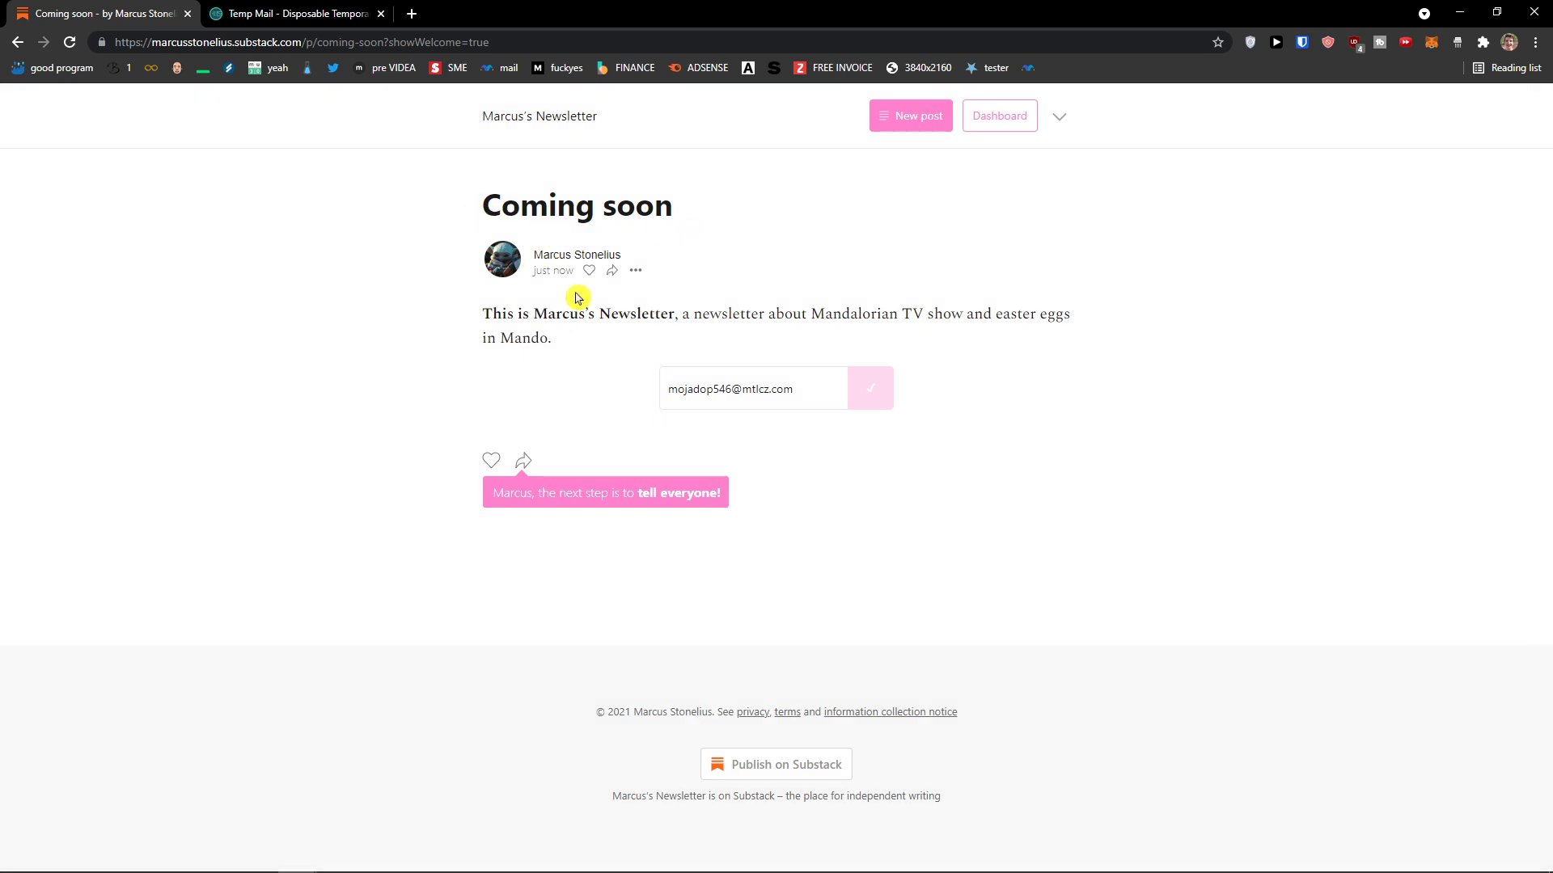
pyautogui.moveTo(483, 321); pyautogui.dragTo(741, 336)
pyautogui.hotkey('ctrl', '+')
pyautogui.hotkey('ctrl', '+')
pyautogui.hotkey('ctrl', '+')
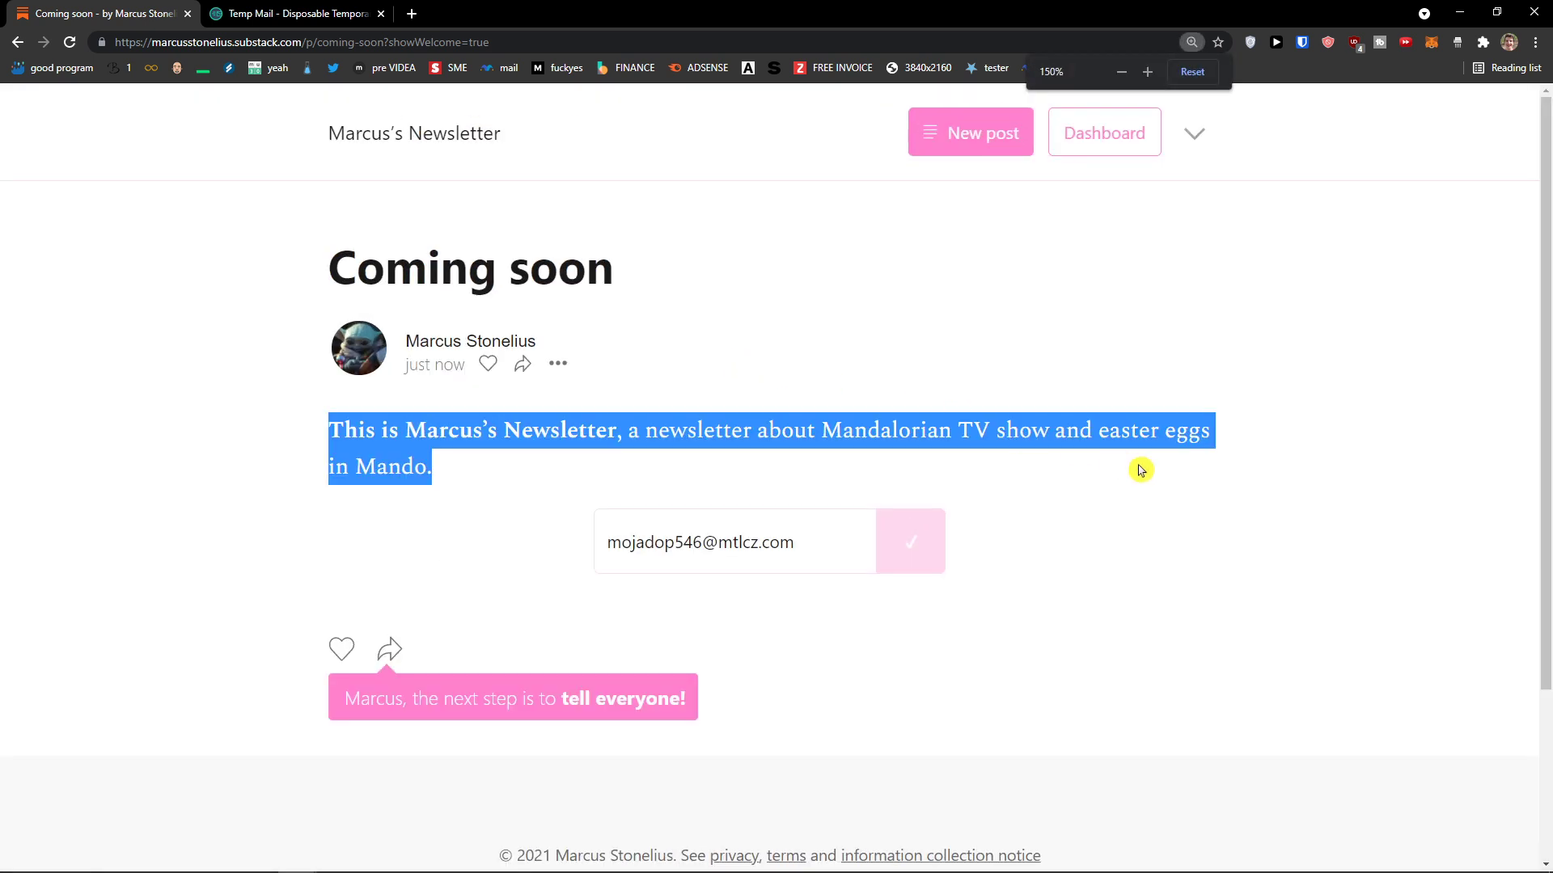
pyautogui.hotkey('ctrl', '-')
pyautogui.click(797, 467)
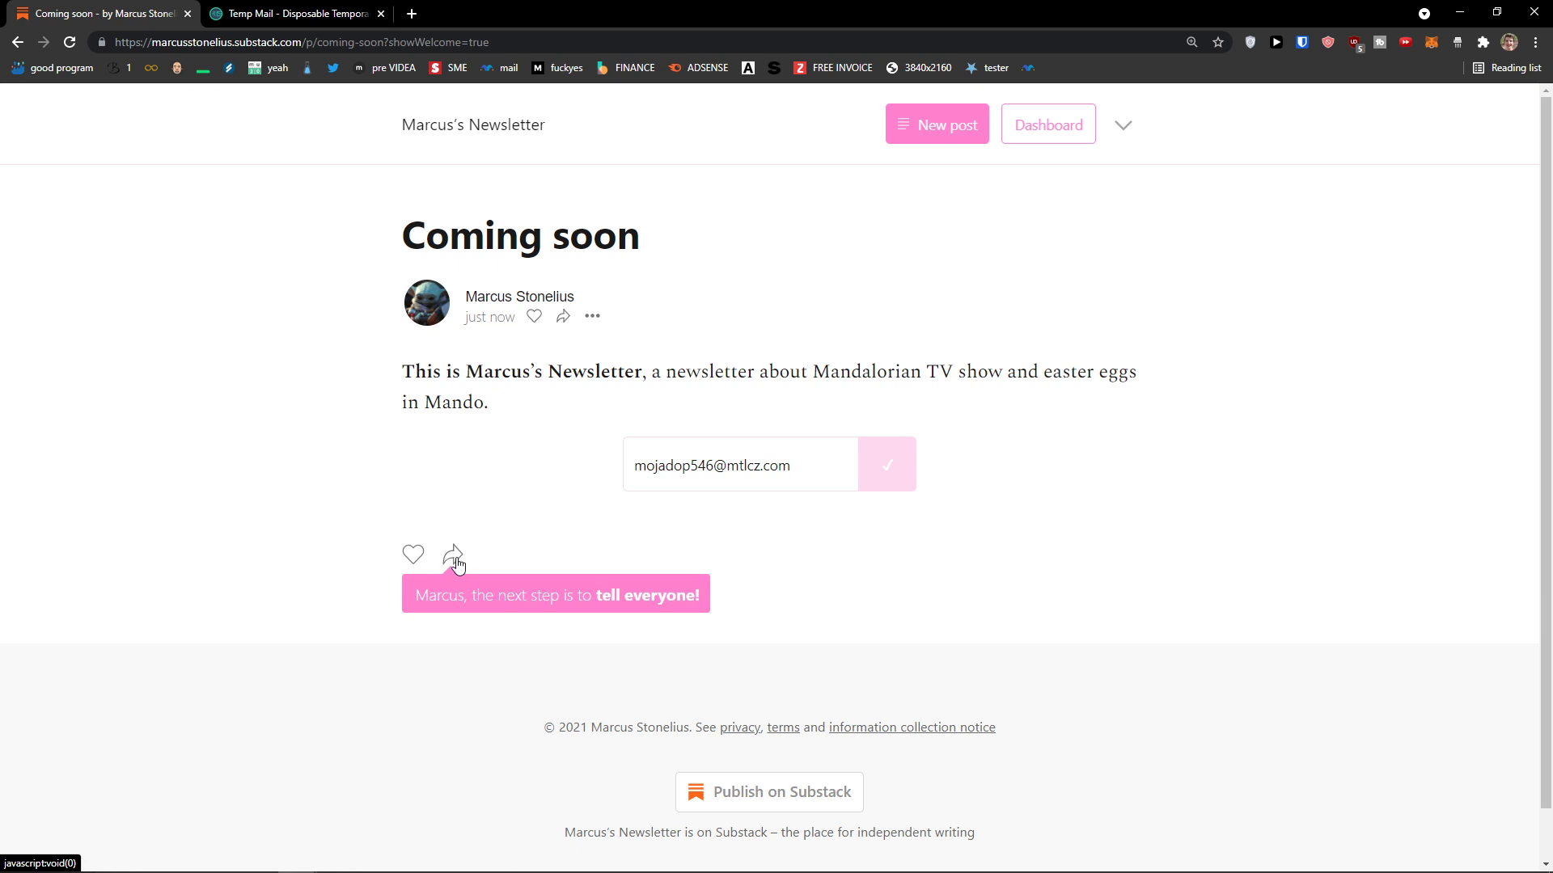
pyautogui.click(414, 558)
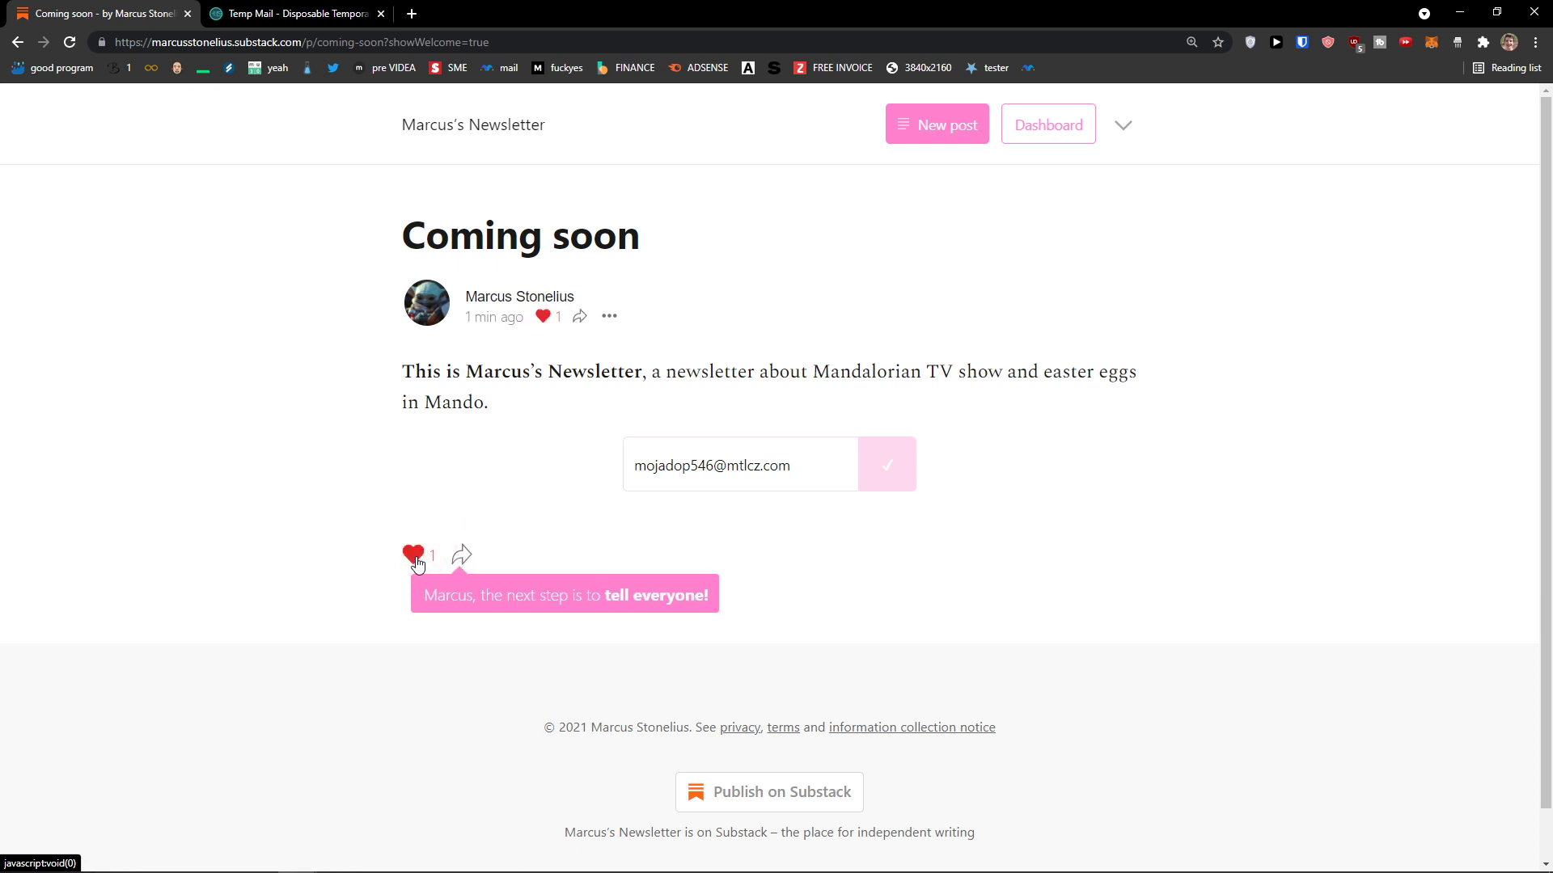
pyautogui.click(416, 562)
# Step: Copy the Coming soon post's link from its Share dialog, dismissing the mail app
pyautogui.click(449, 557)
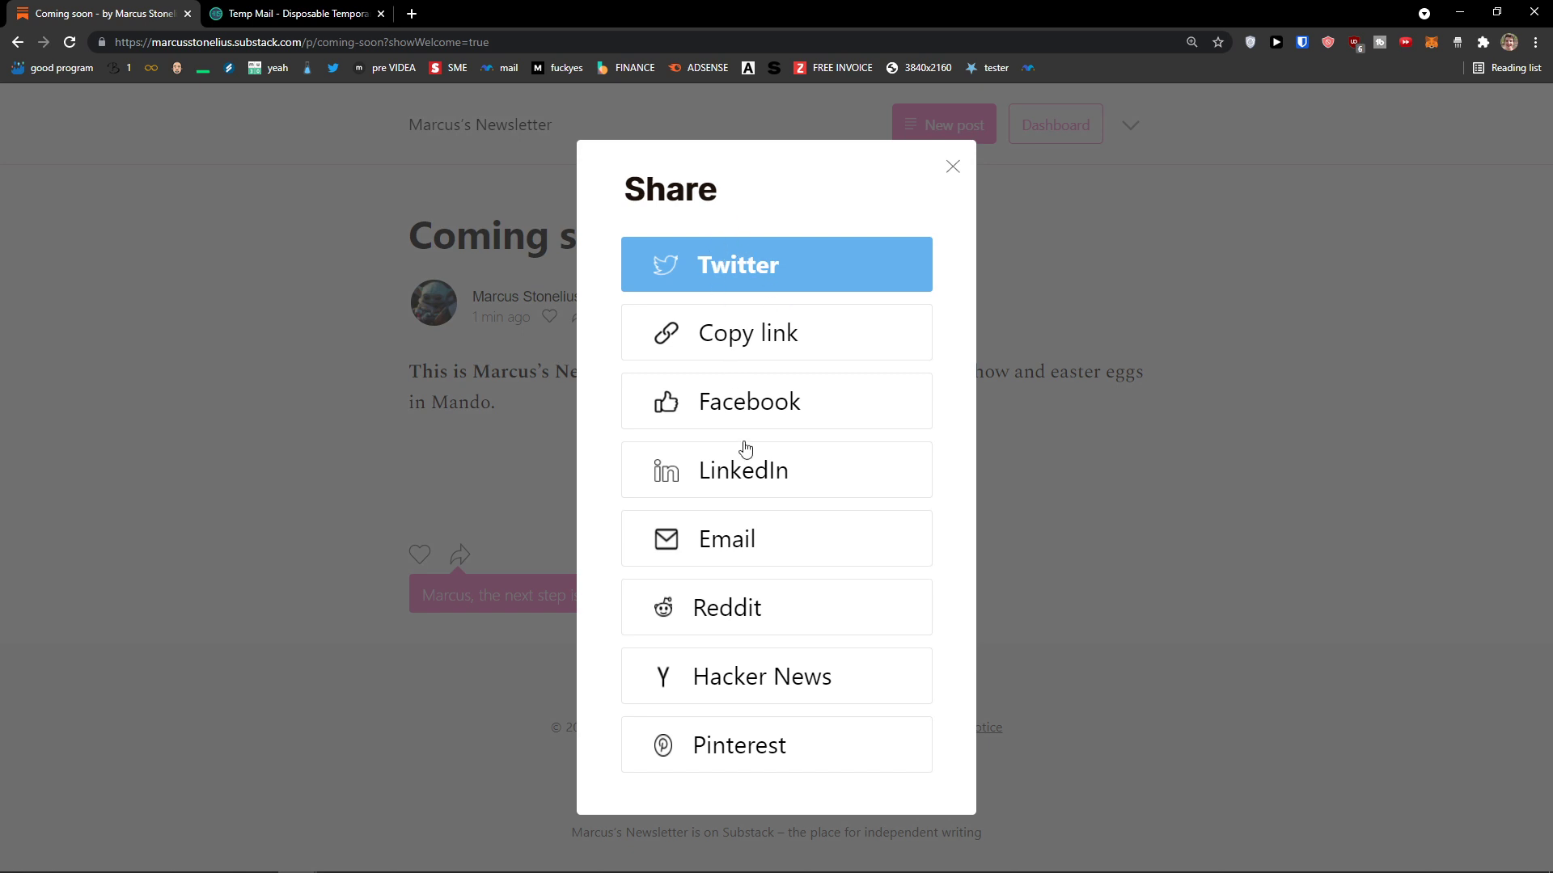
pyautogui.click(805, 540)
pyautogui.click(651, 192)
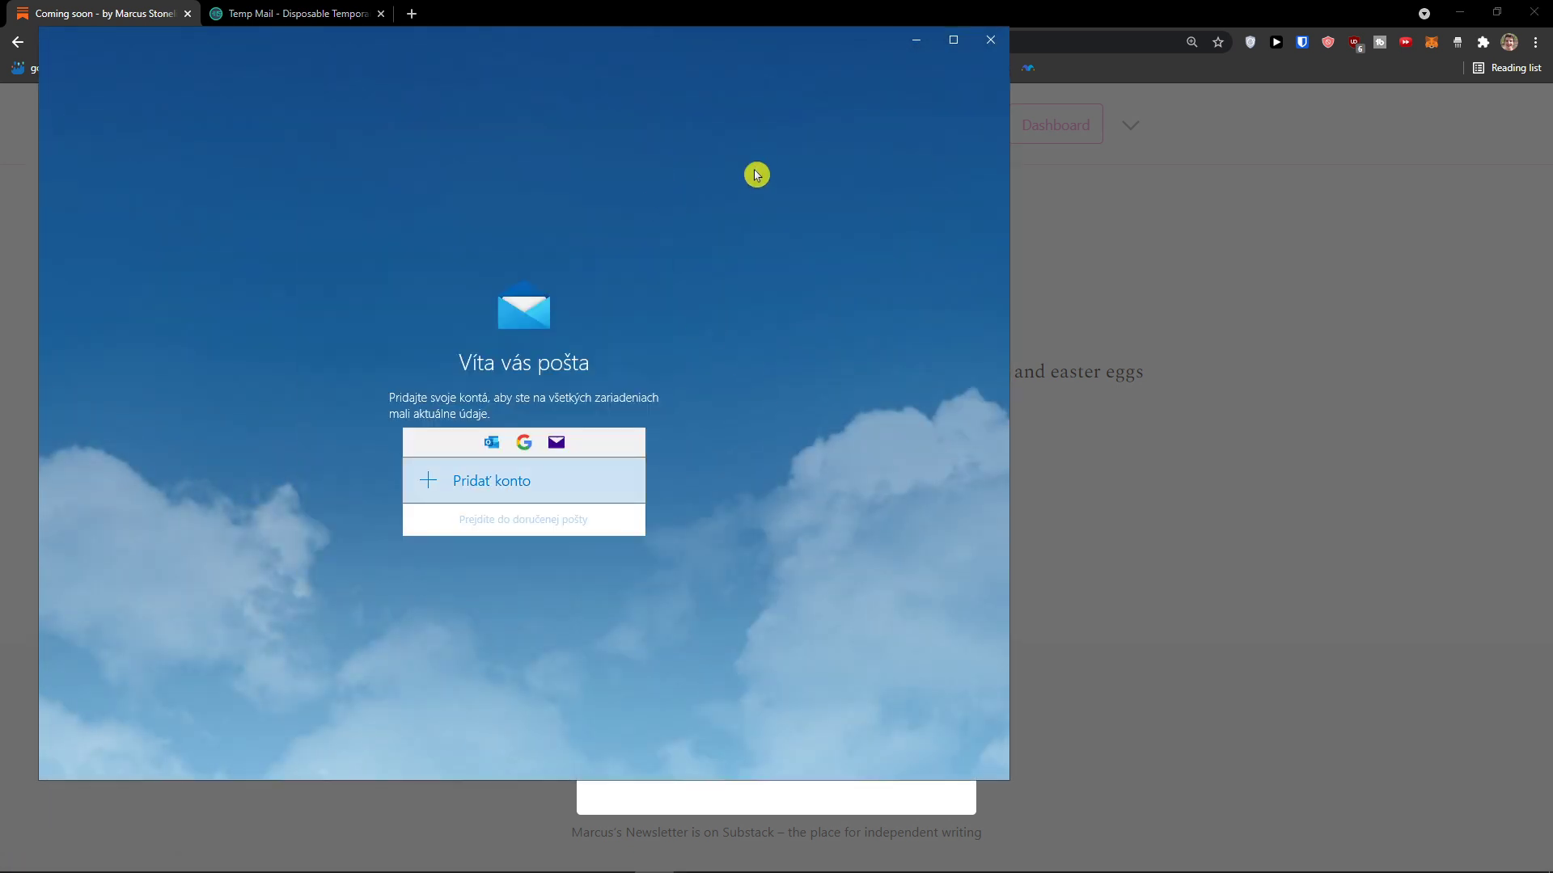
pyautogui.click(999, 39)
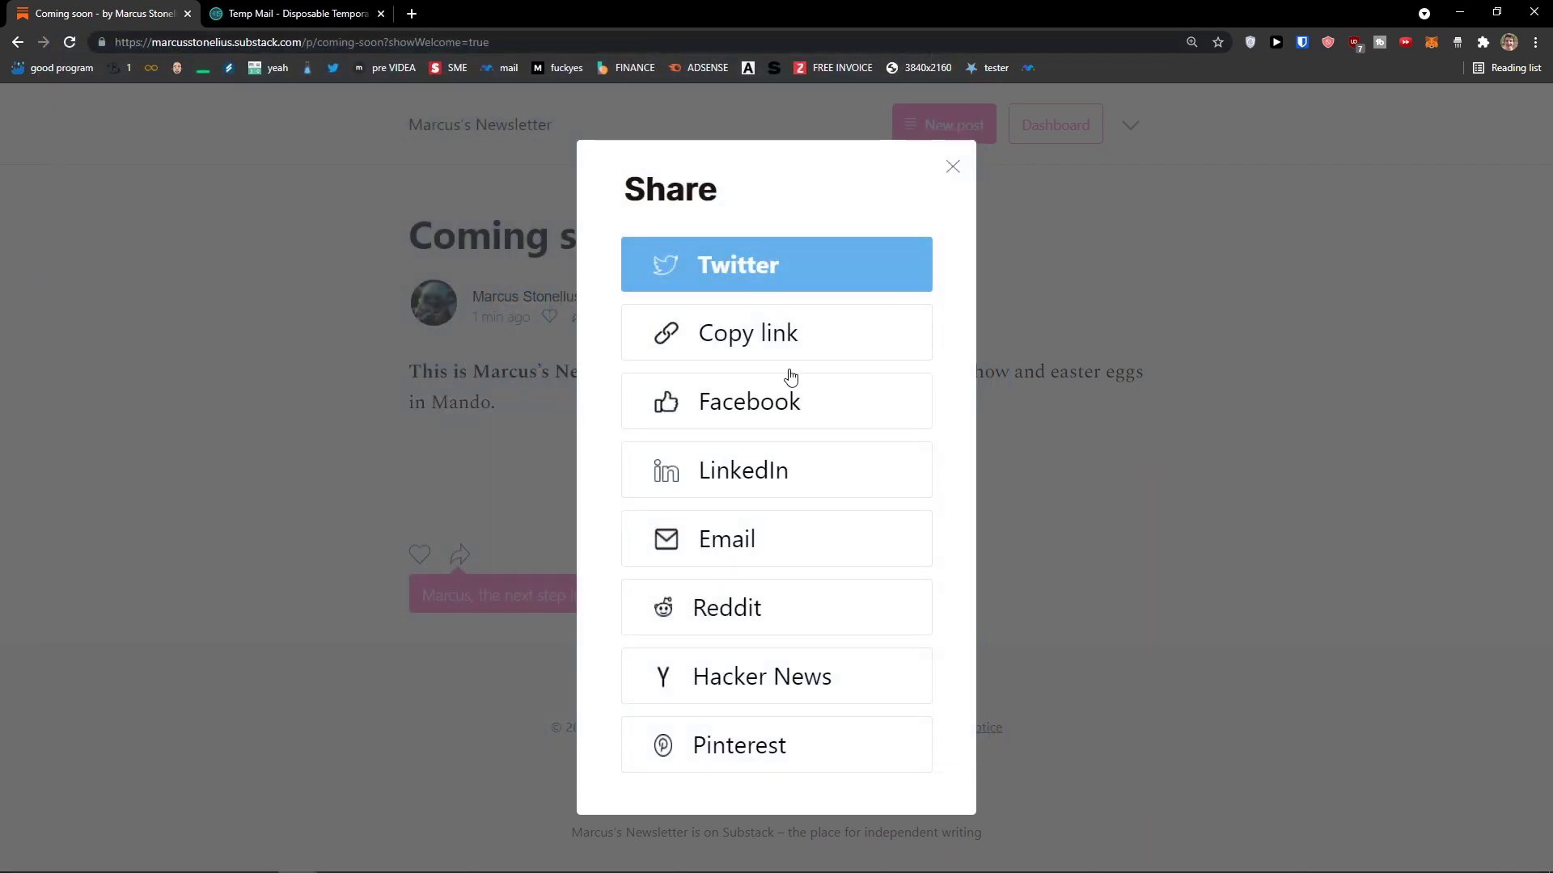
pyautogui.click(774, 338)
pyautogui.click(317, 419)
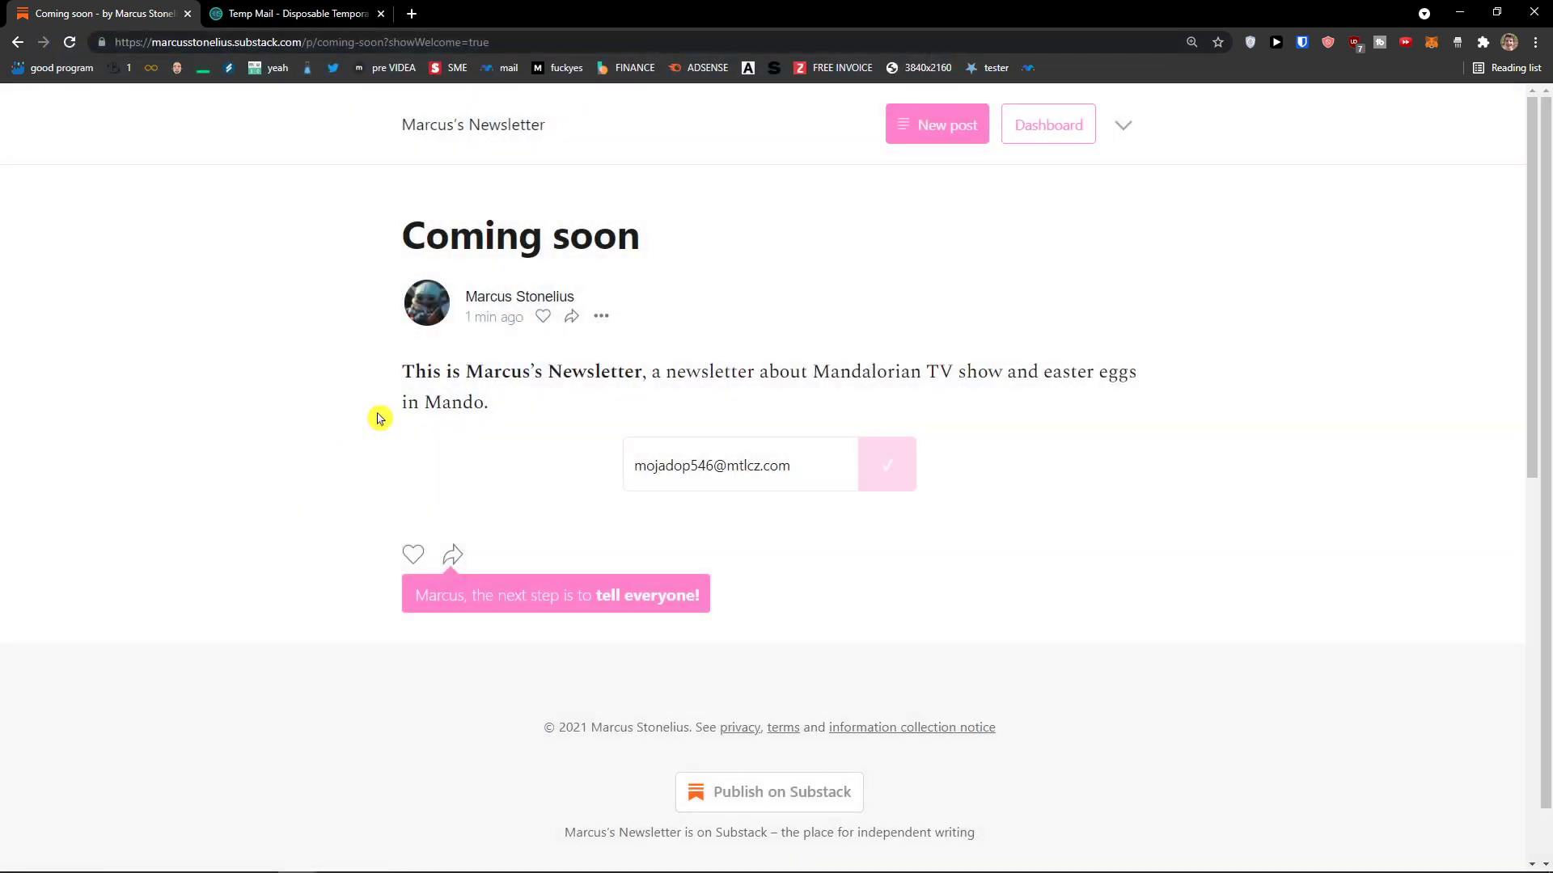
pyautogui.scroll(-1, 473, 444)
pyautogui.scroll(1, 474, 445)
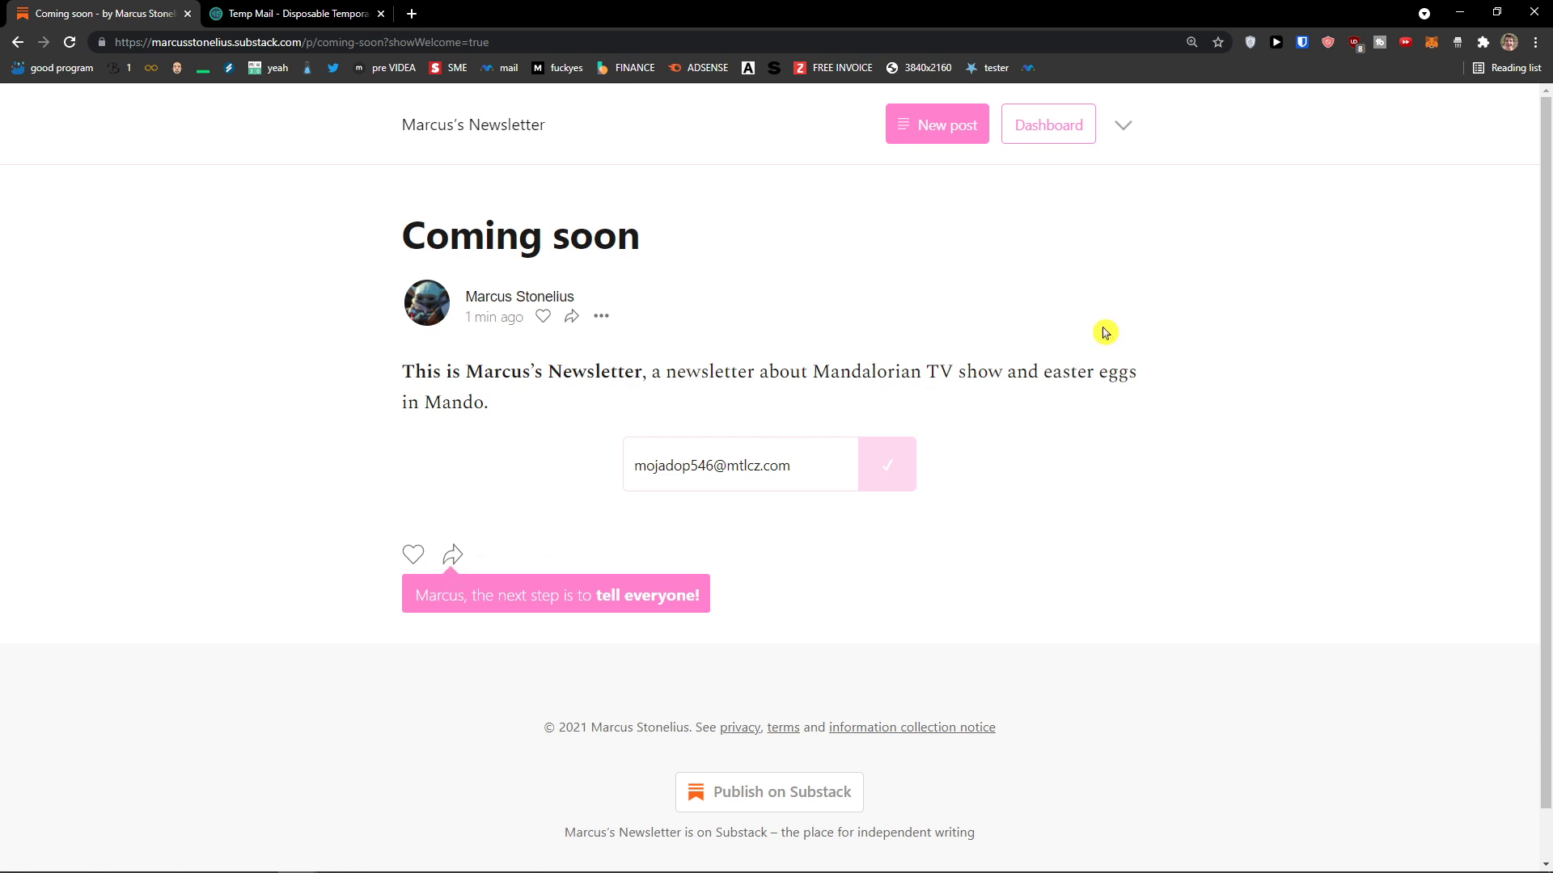
# Step: Open a private browsing window and paste the copied post link into it
pyautogui.click(1116, 129)
pyautogui.click(1120, 128)
pyautogui.hotkey('ctrl', 'shift', 'n')
# Step: Subscribe a test reader's email from the private window, then start a new post
pyautogui.press('Return')
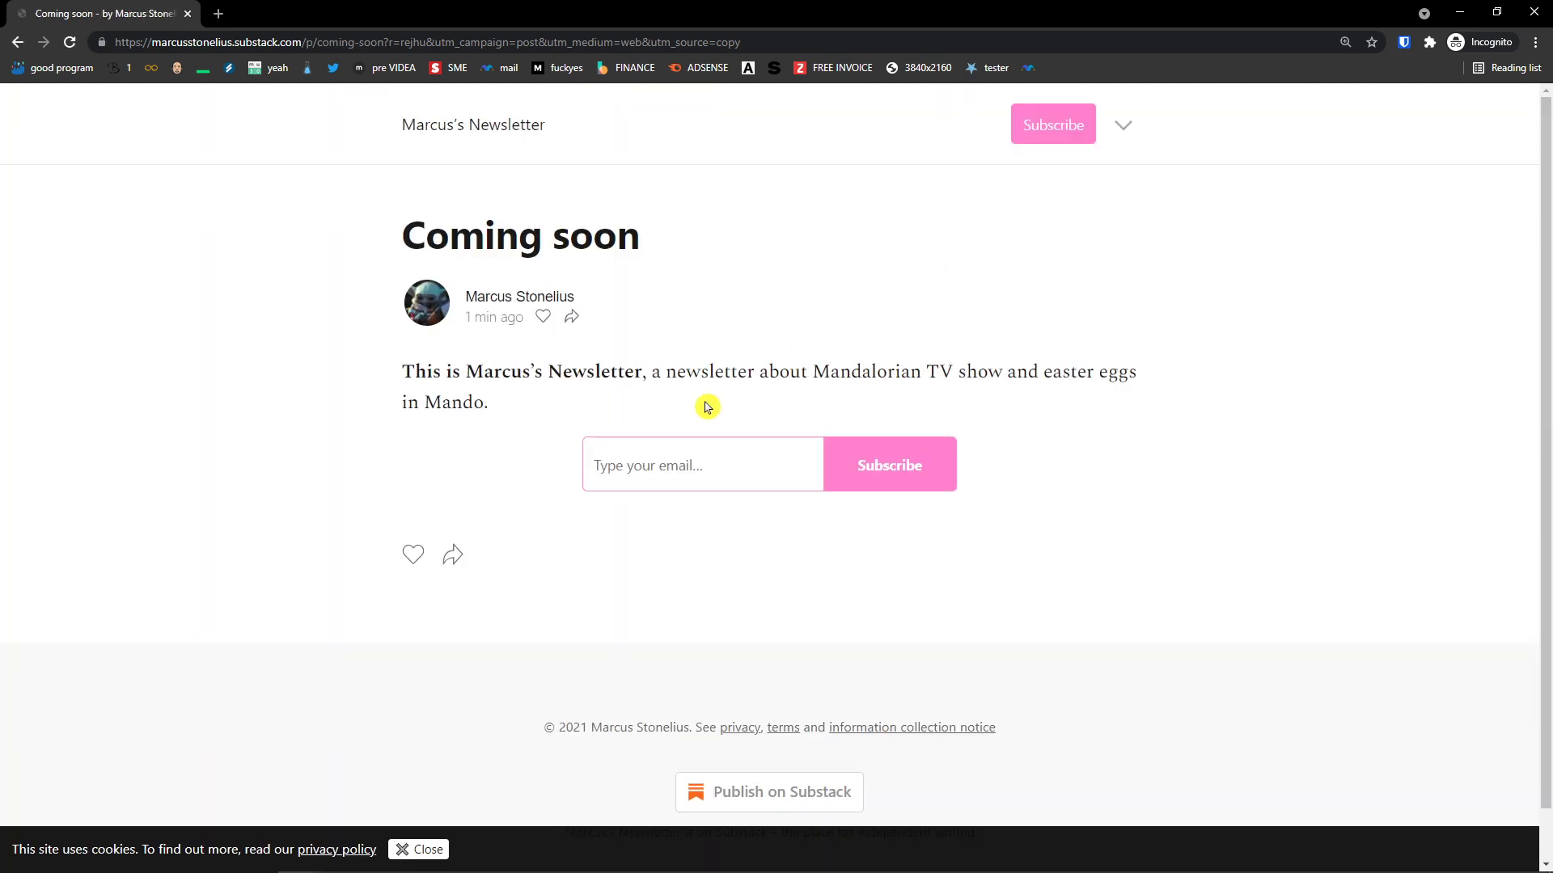
pyautogui.scroll(-1, 638, 492)
pyautogui.scroll(1, 628, 485)
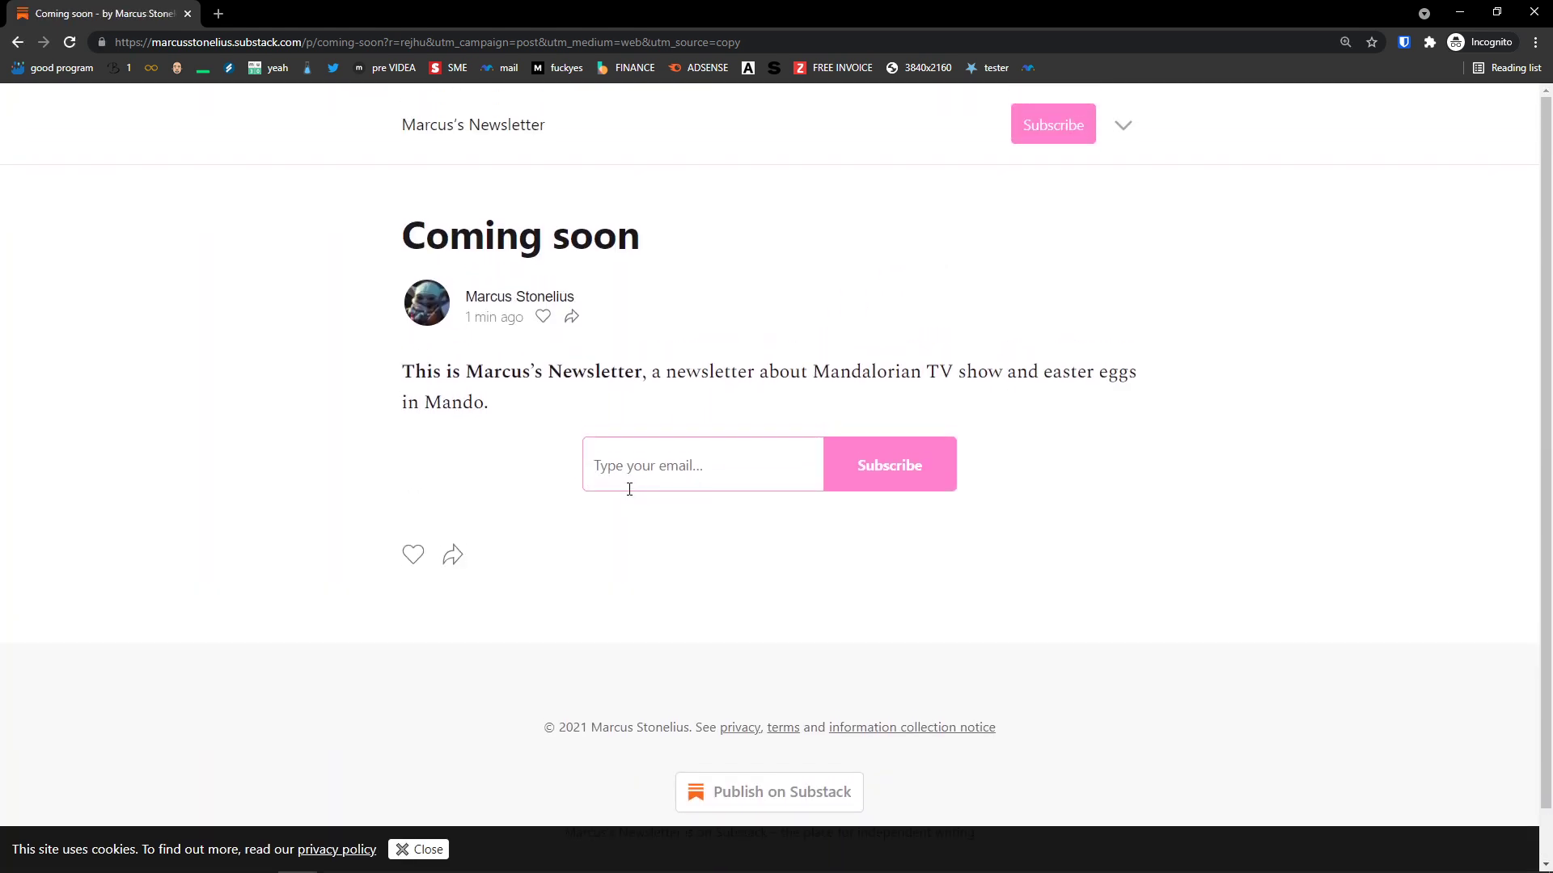
pyautogui.click(682, 454)
pyautogui.click(837, 447)
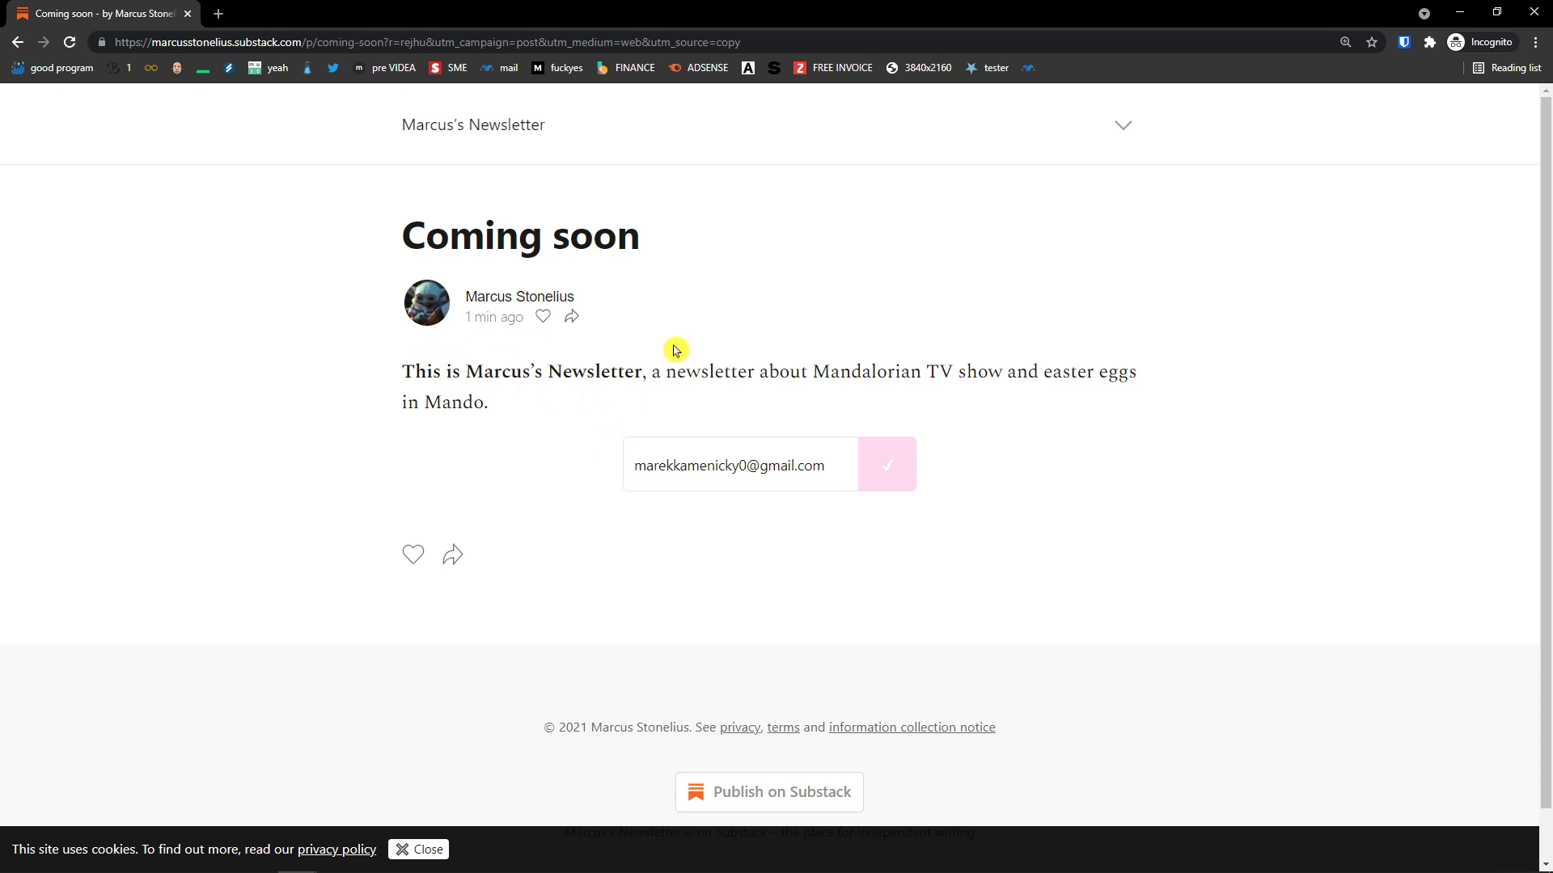
pyautogui.moveTo(392, 215); pyautogui.dragTo(651, 243)
pyautogui.click(611, 294)
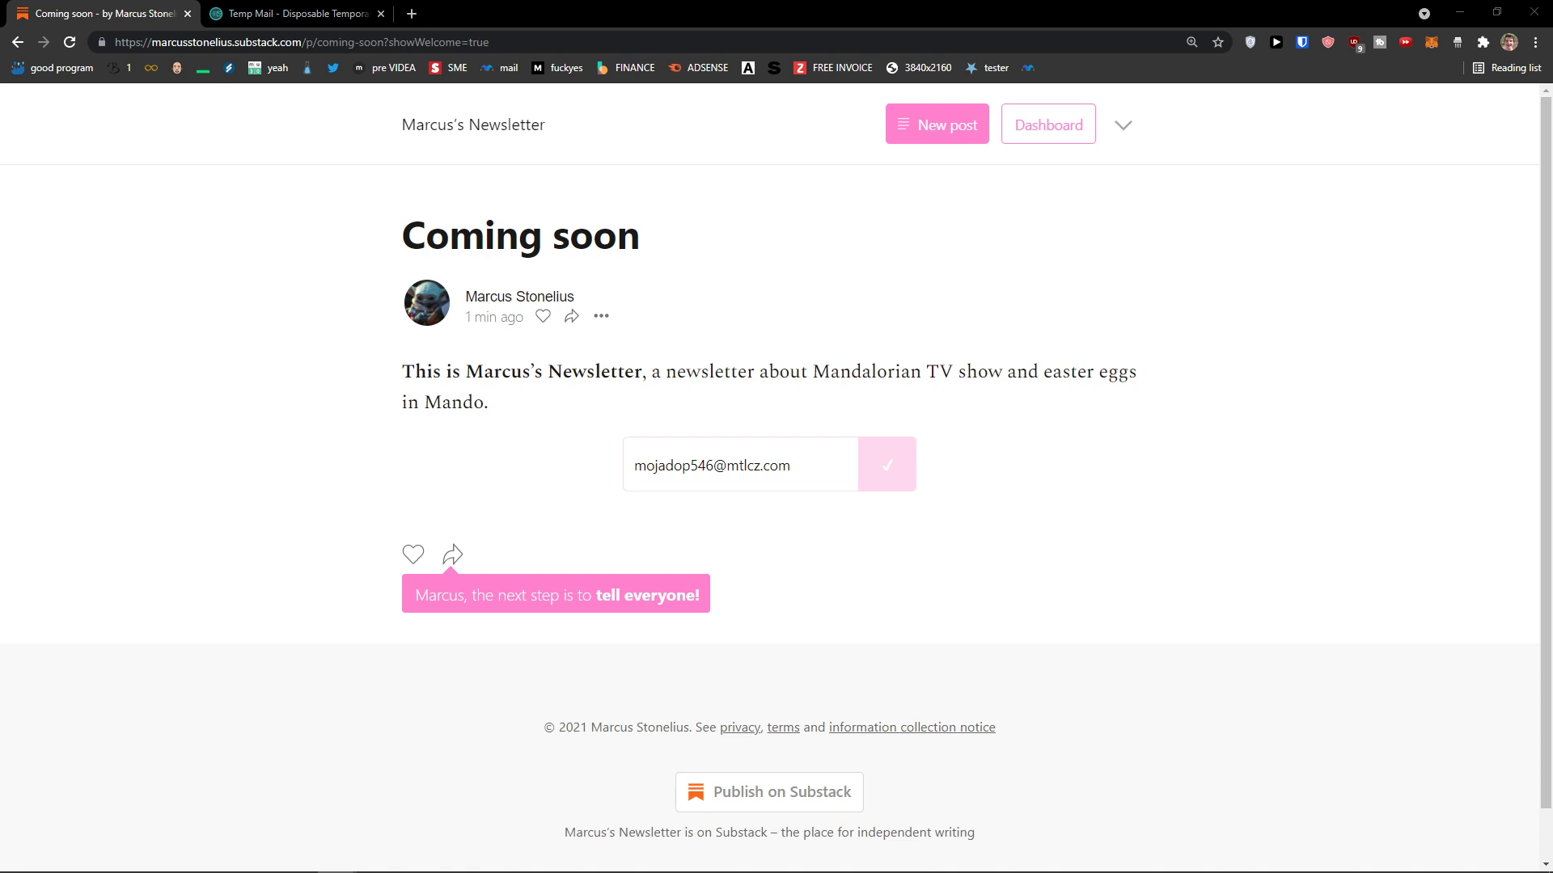
pyautogui.click(943, 128)
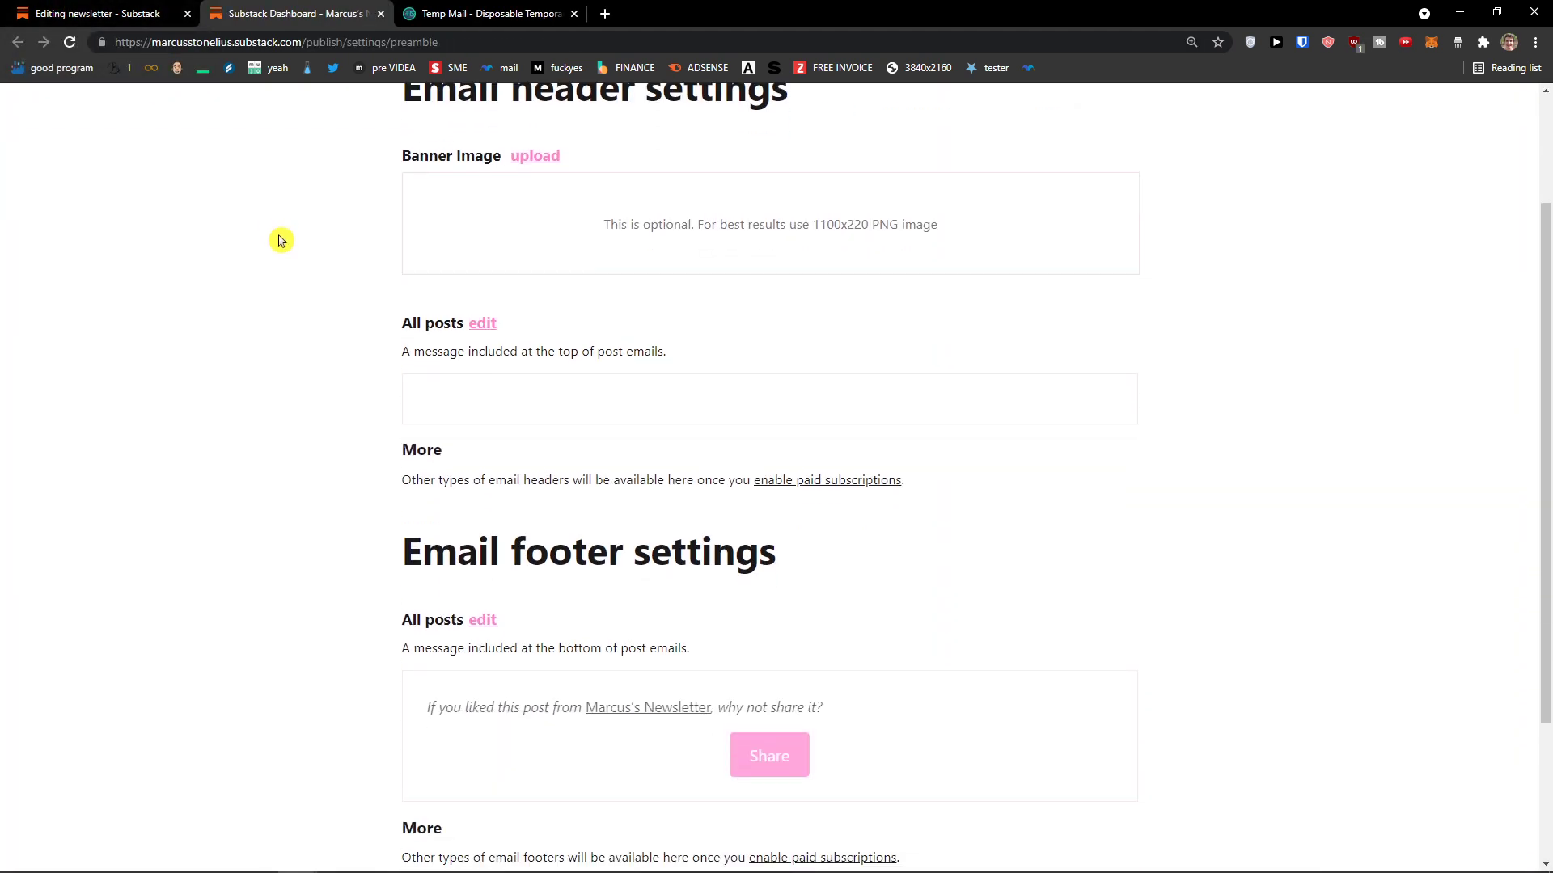
# Step: Scroll the email header/footer settings, then return to the blank new-post editor
pyautogui.scroll(5, 278, 239)
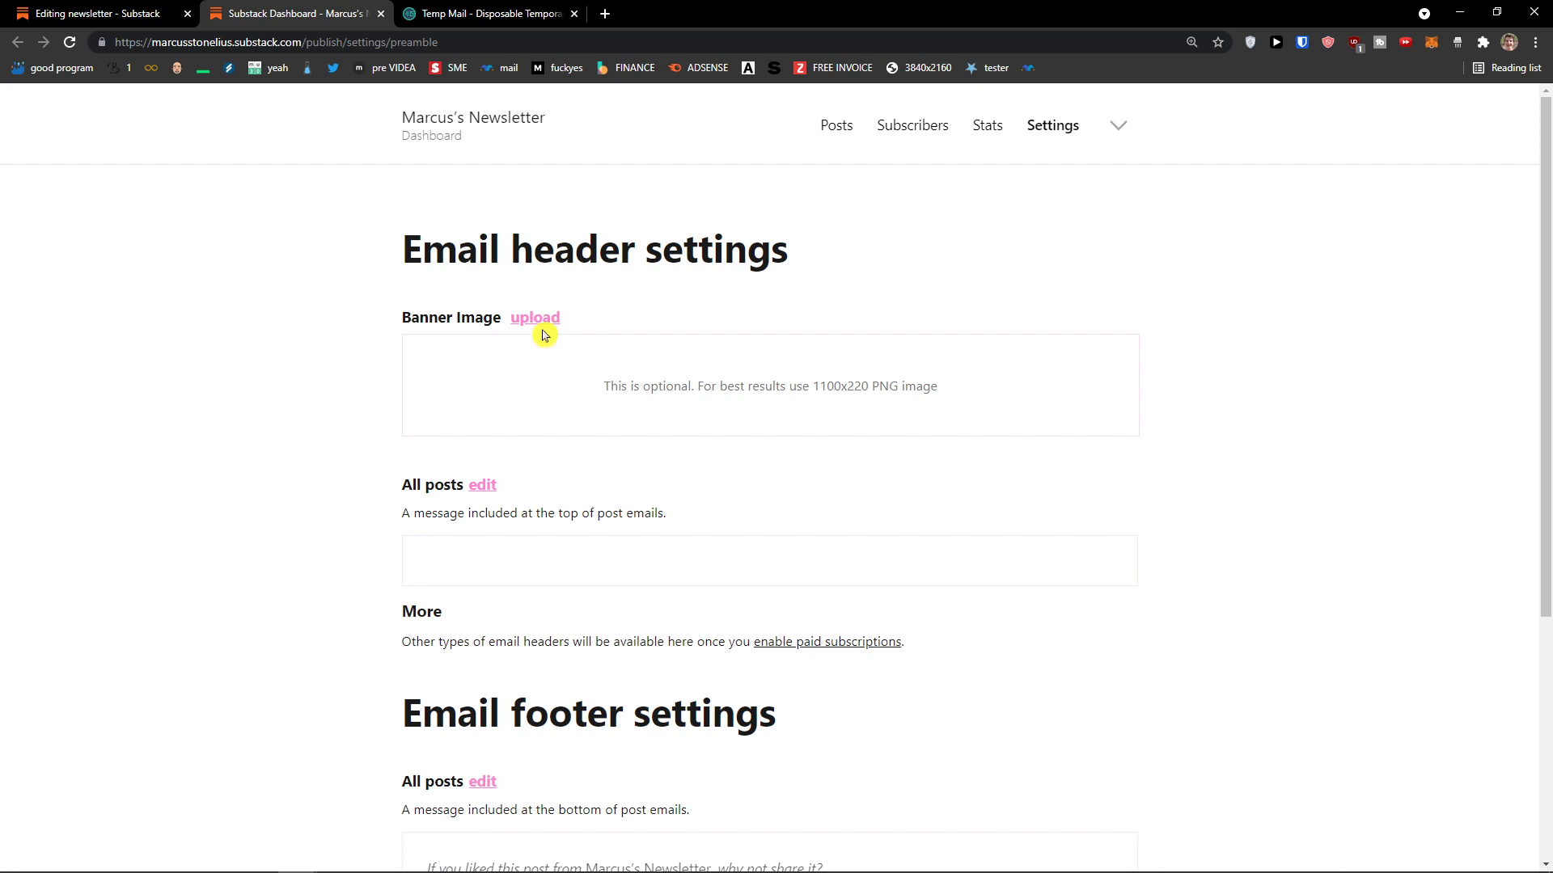
pyautogui.click(97, 13)
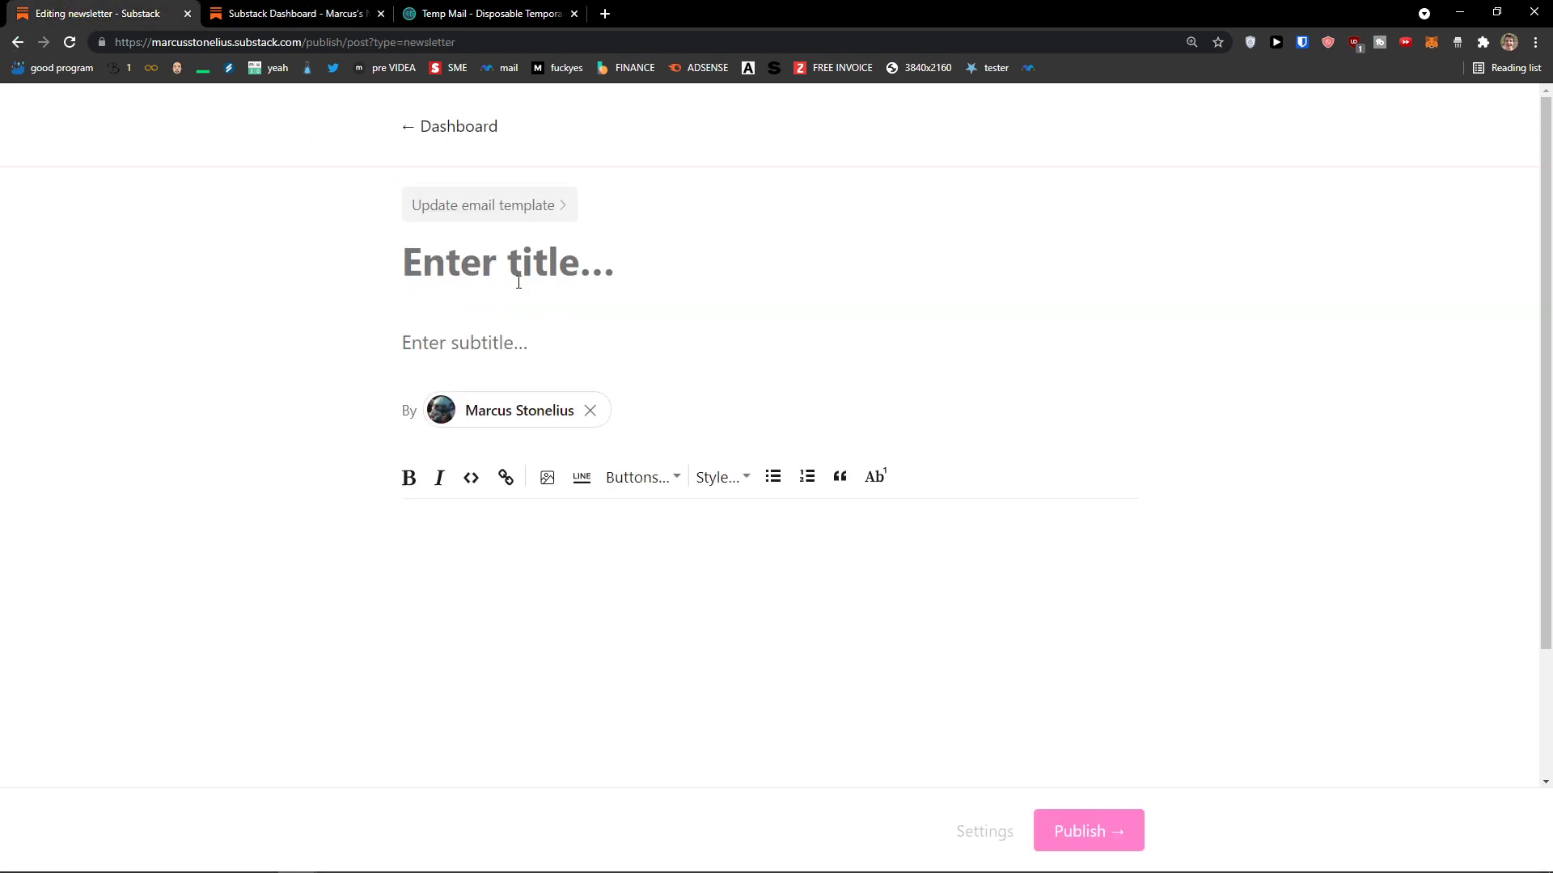
# Step: Title the post 'Mandalorian Ending', subtitle it 'yesss!', and open the body with 'Did you see the ending'
pyautogui.scroll(-1, 385, 374)
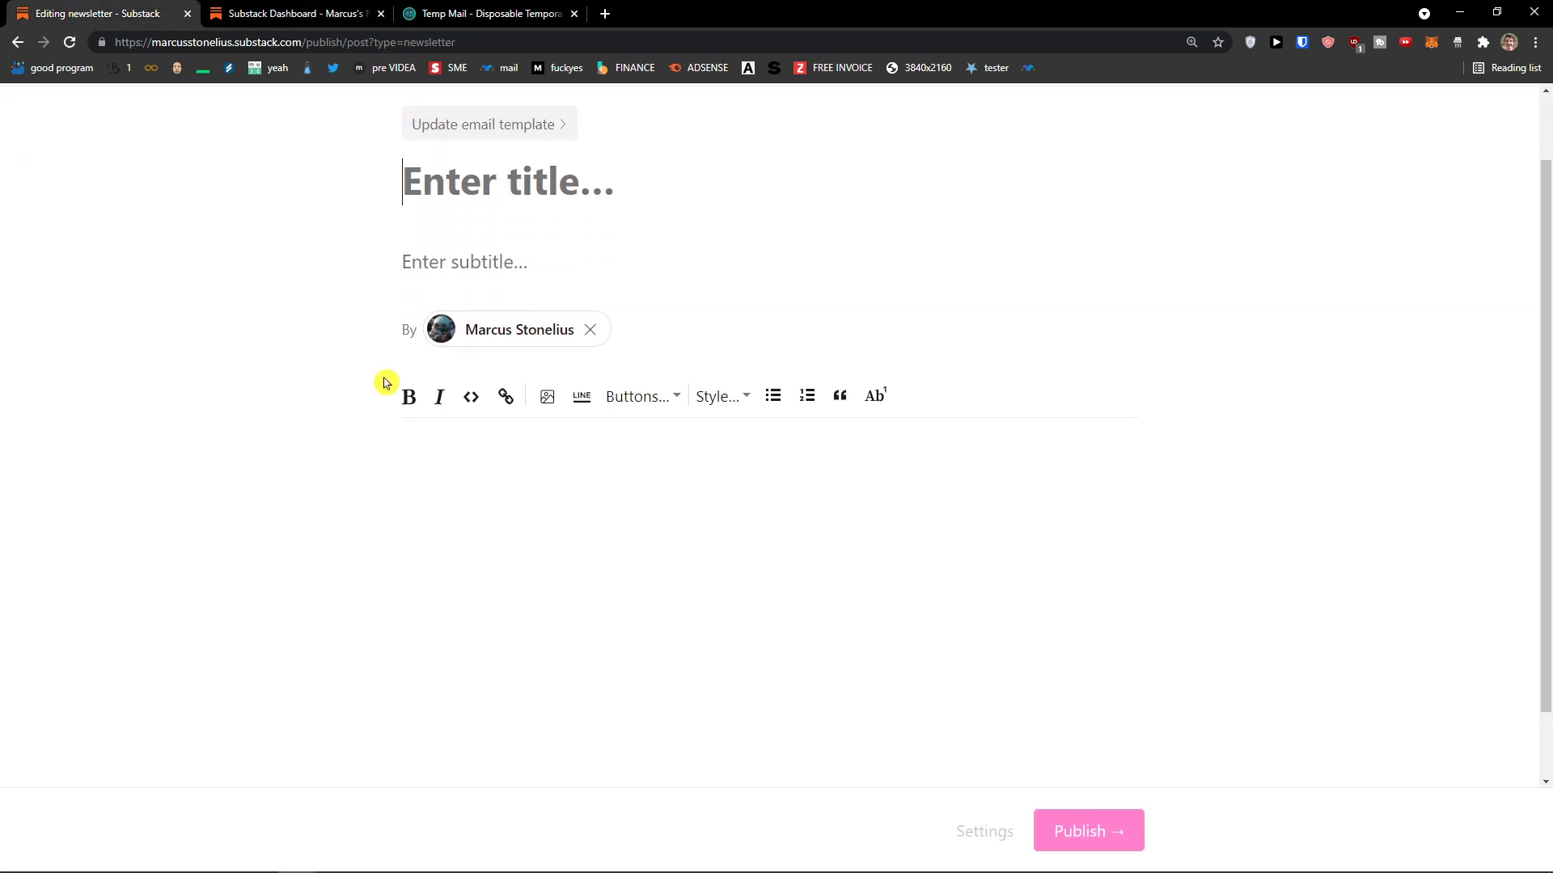
pyautogui.scroll(1, 385, 382)
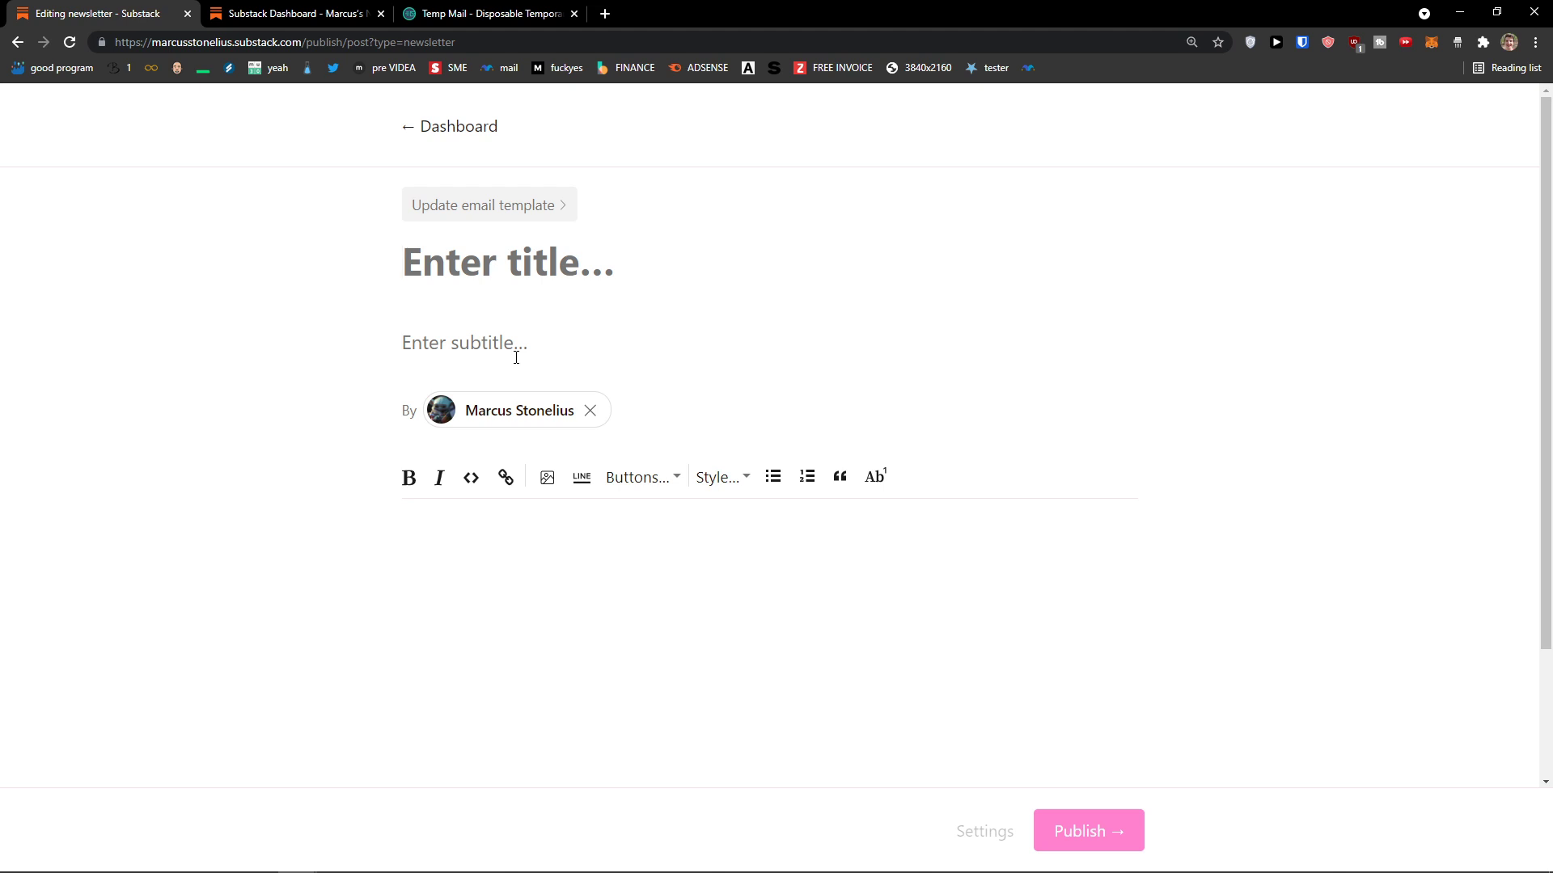
pyautogui.write('Mandalorian Ending')
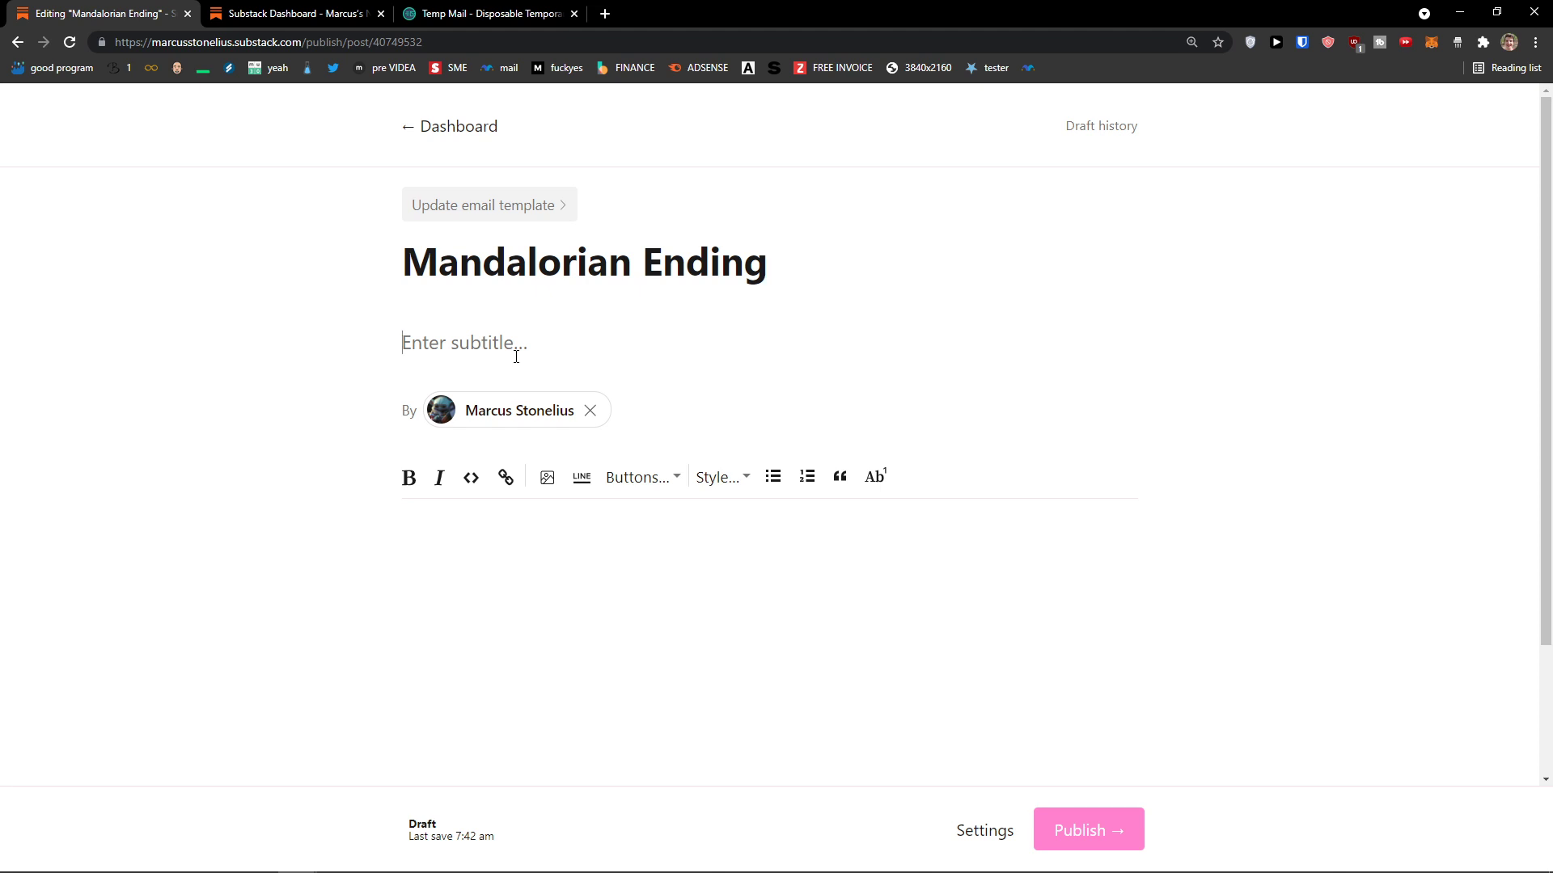
pyautogui.write('yesss!')
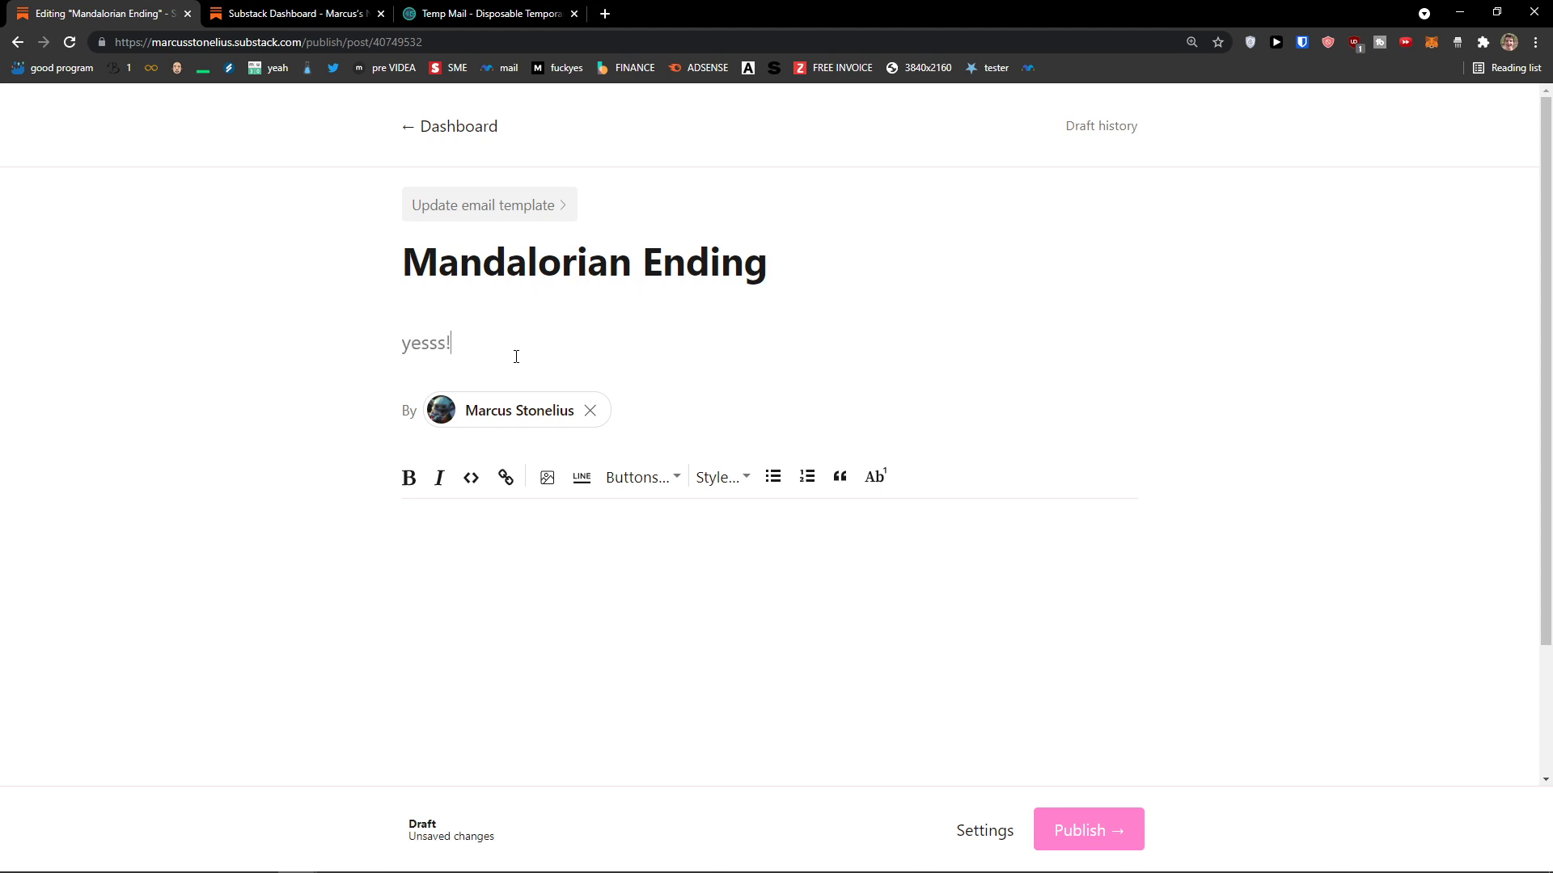
pyautogui.scroll(-2, 467, 523)
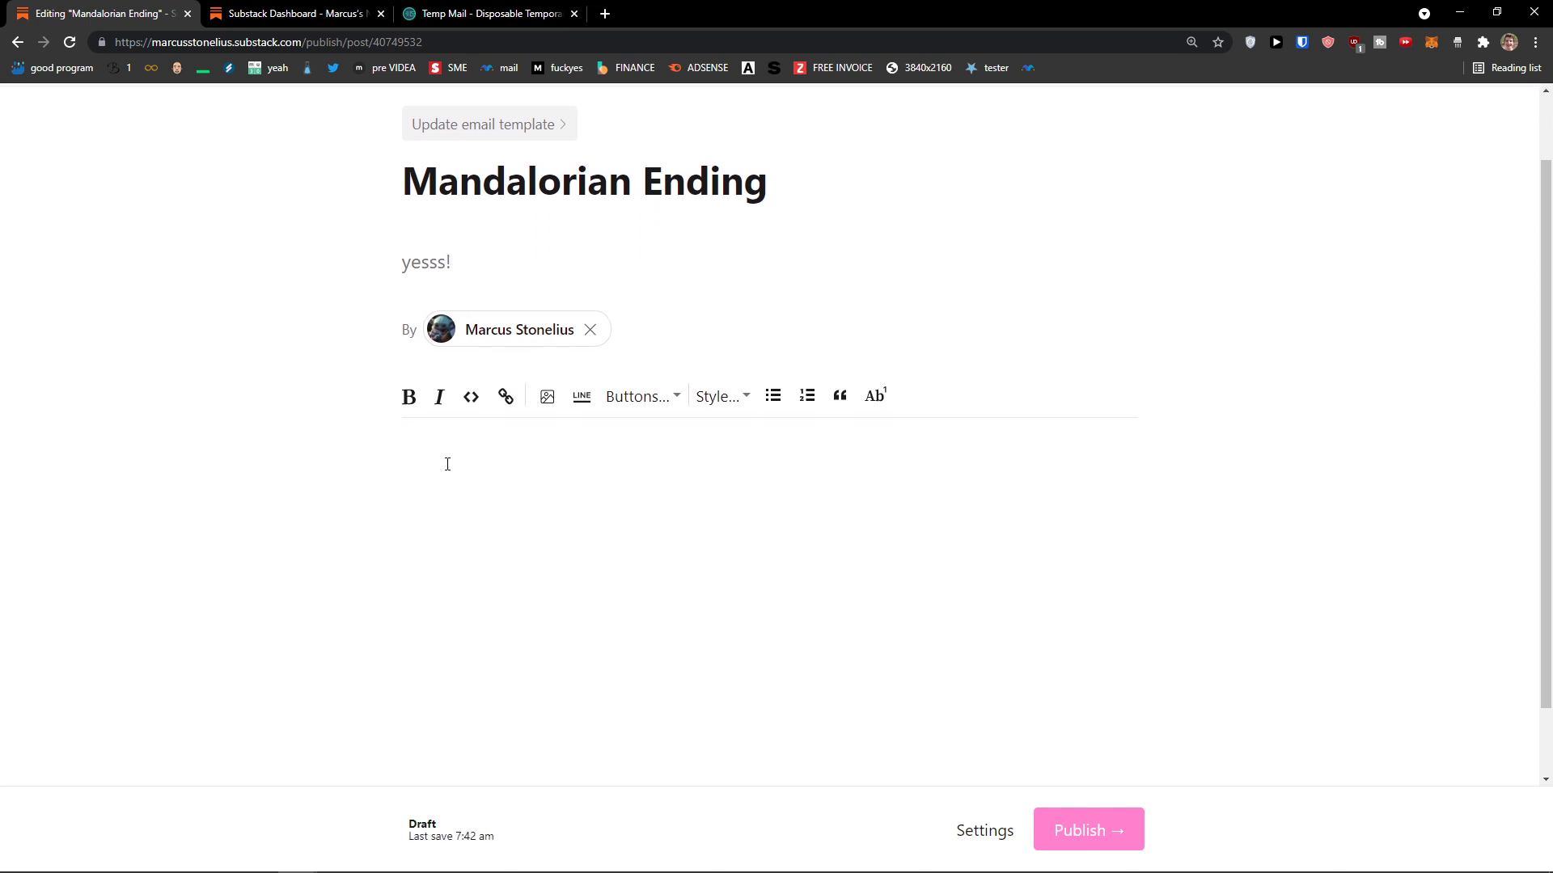
pyautogui.click(531, 409)
pyautogui.write('H')
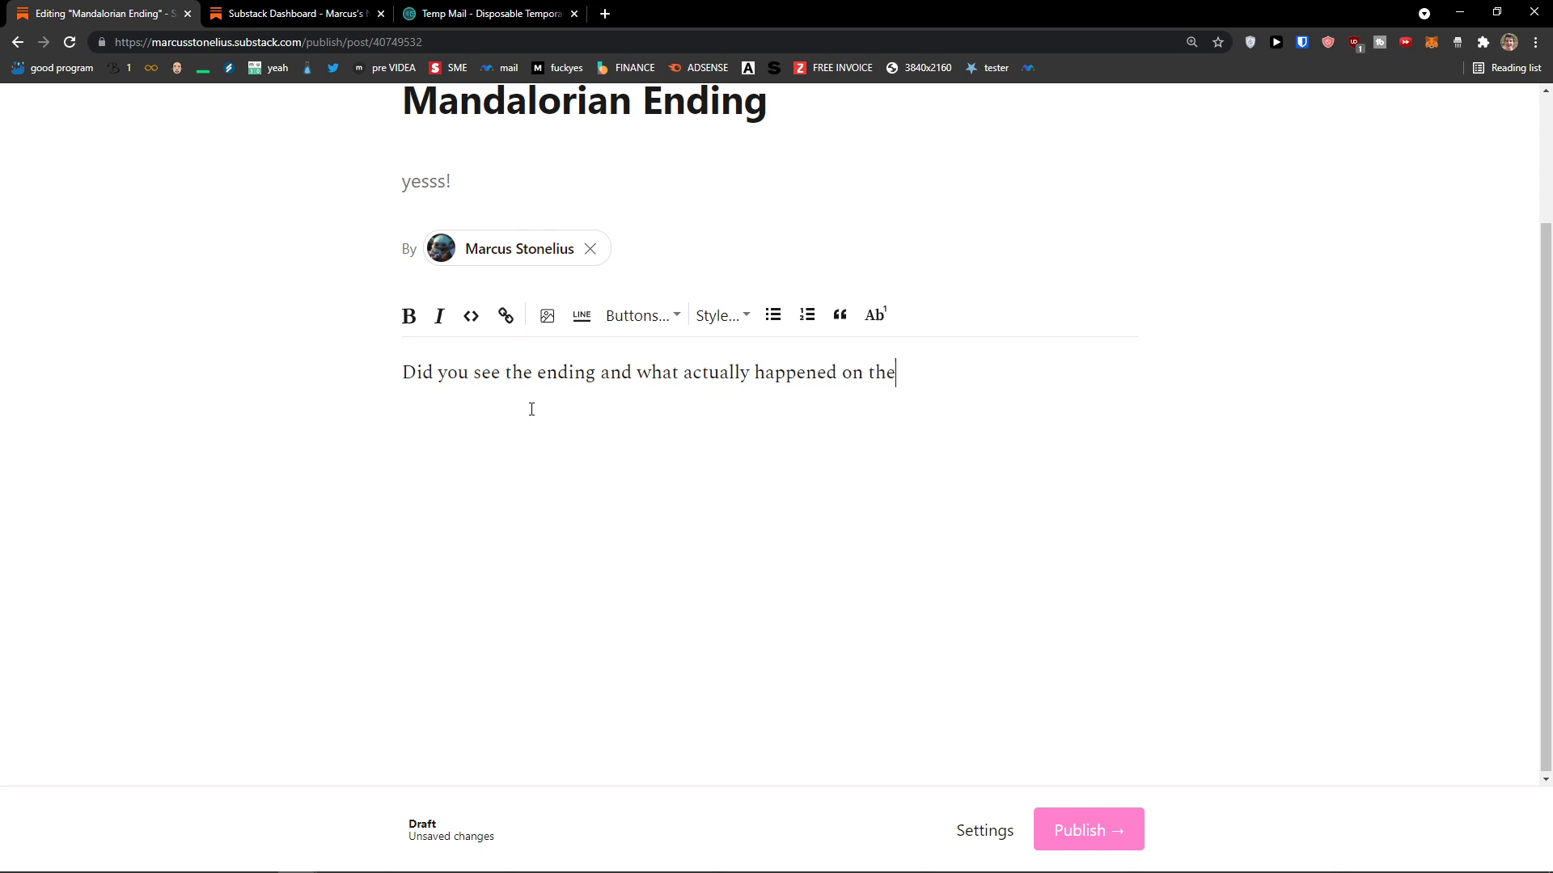
# Step: Bold 'screen?' in the opening sentence and begin linking the word 'ending'
pyautogui.moveTo(891, 373); pyautogui.dragTo(557, 372)
pyautogui.click(408, 315)
pyautogui.click(981, 366)
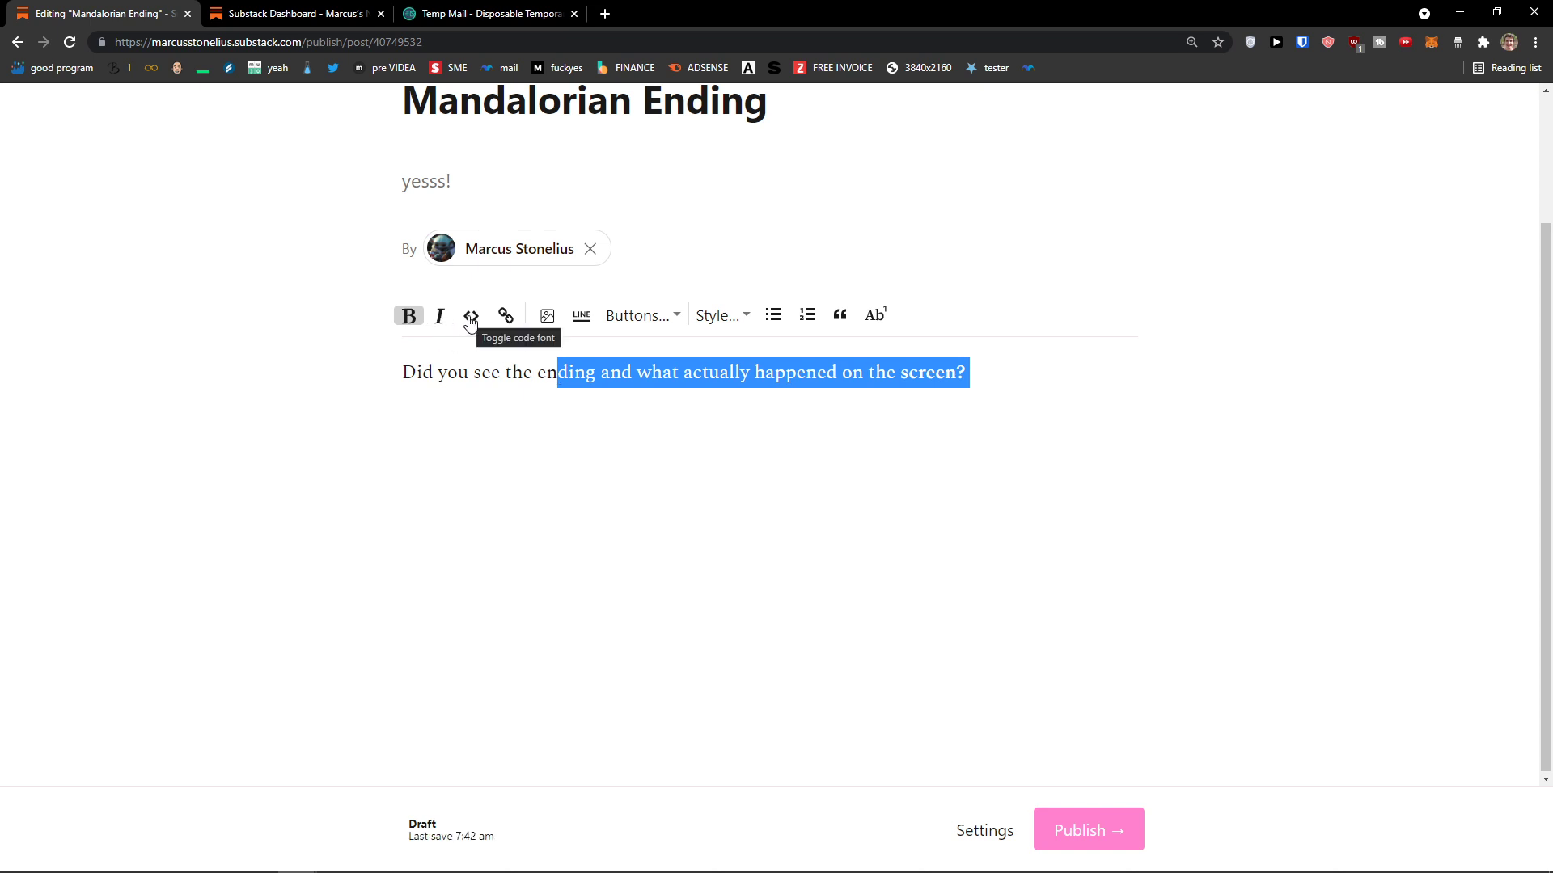
pyautogui.click(470, 322)
pyautogui.click(470, 322)
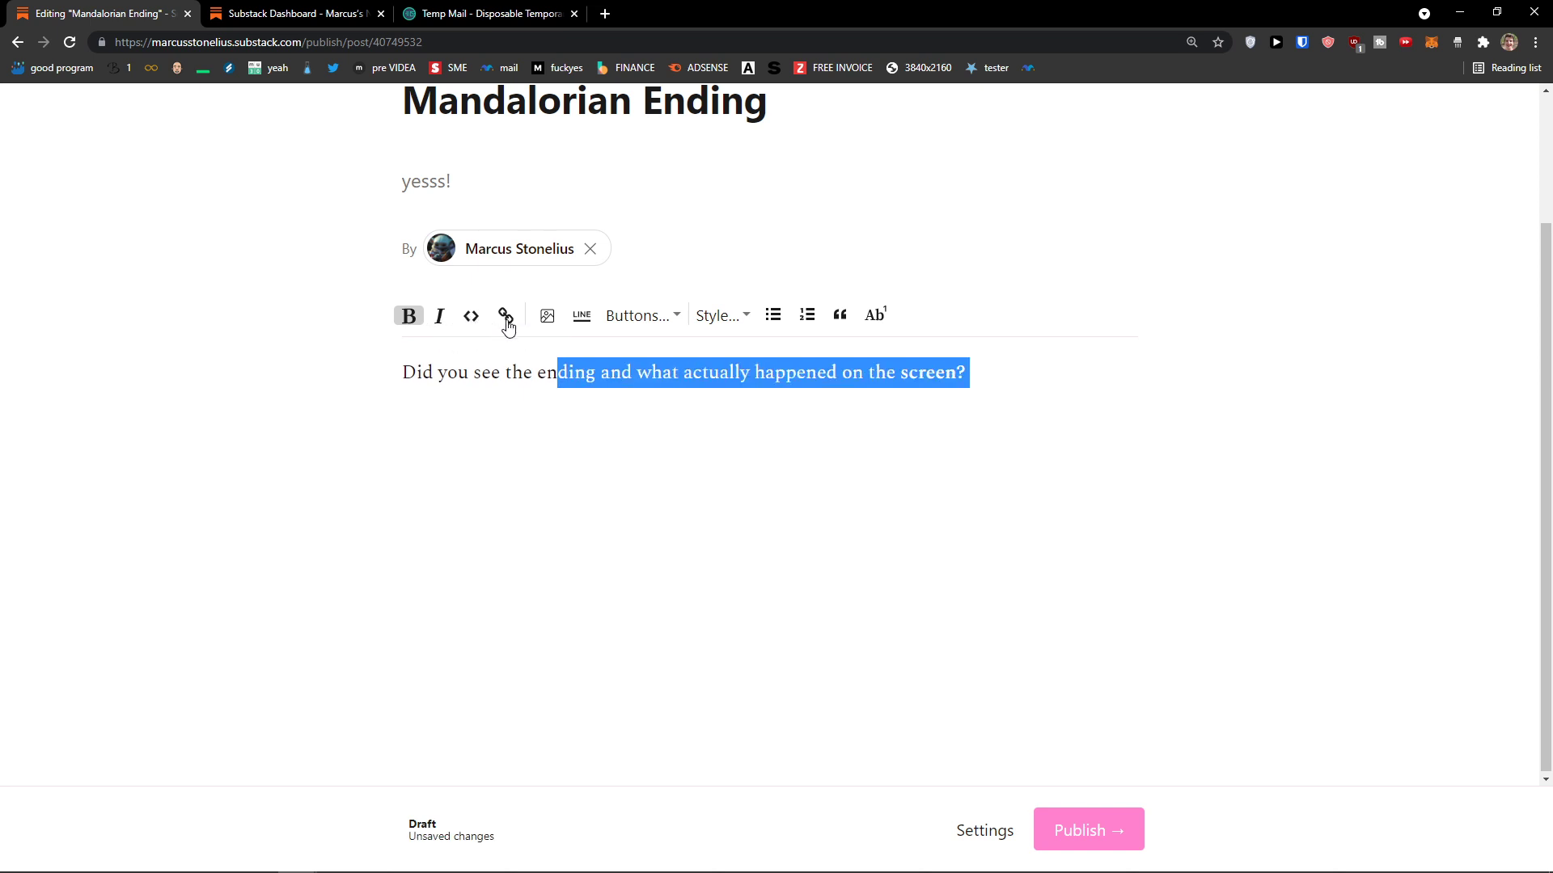
pyautogui.click(501, 372)
pyautogui.moveTo(542, 374); pyautogui.dragTo(600, 378)
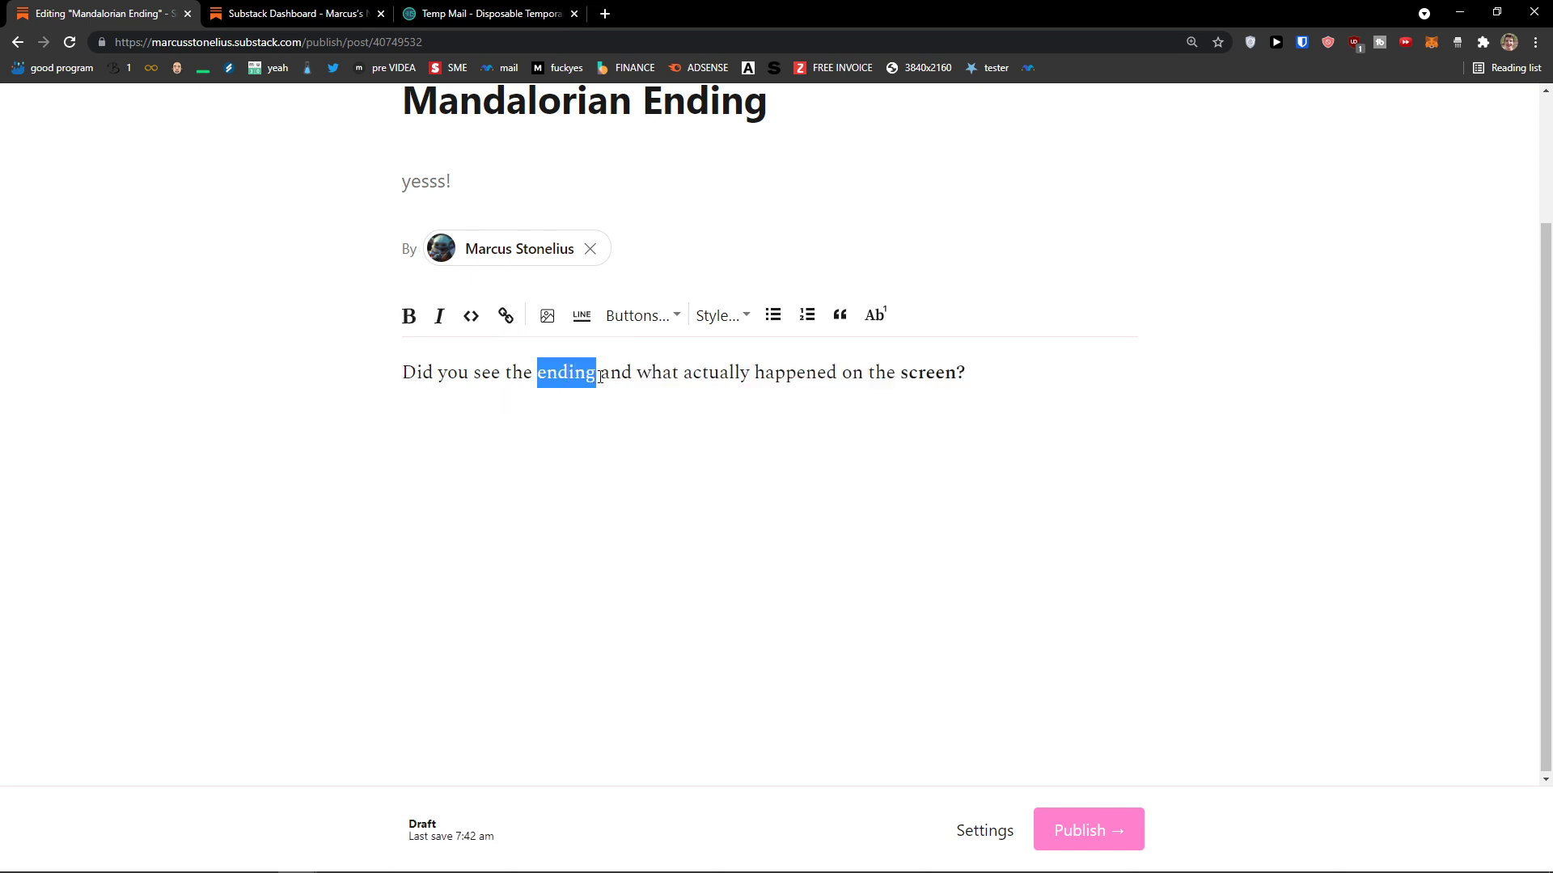
pyautogui.click(508, 318)
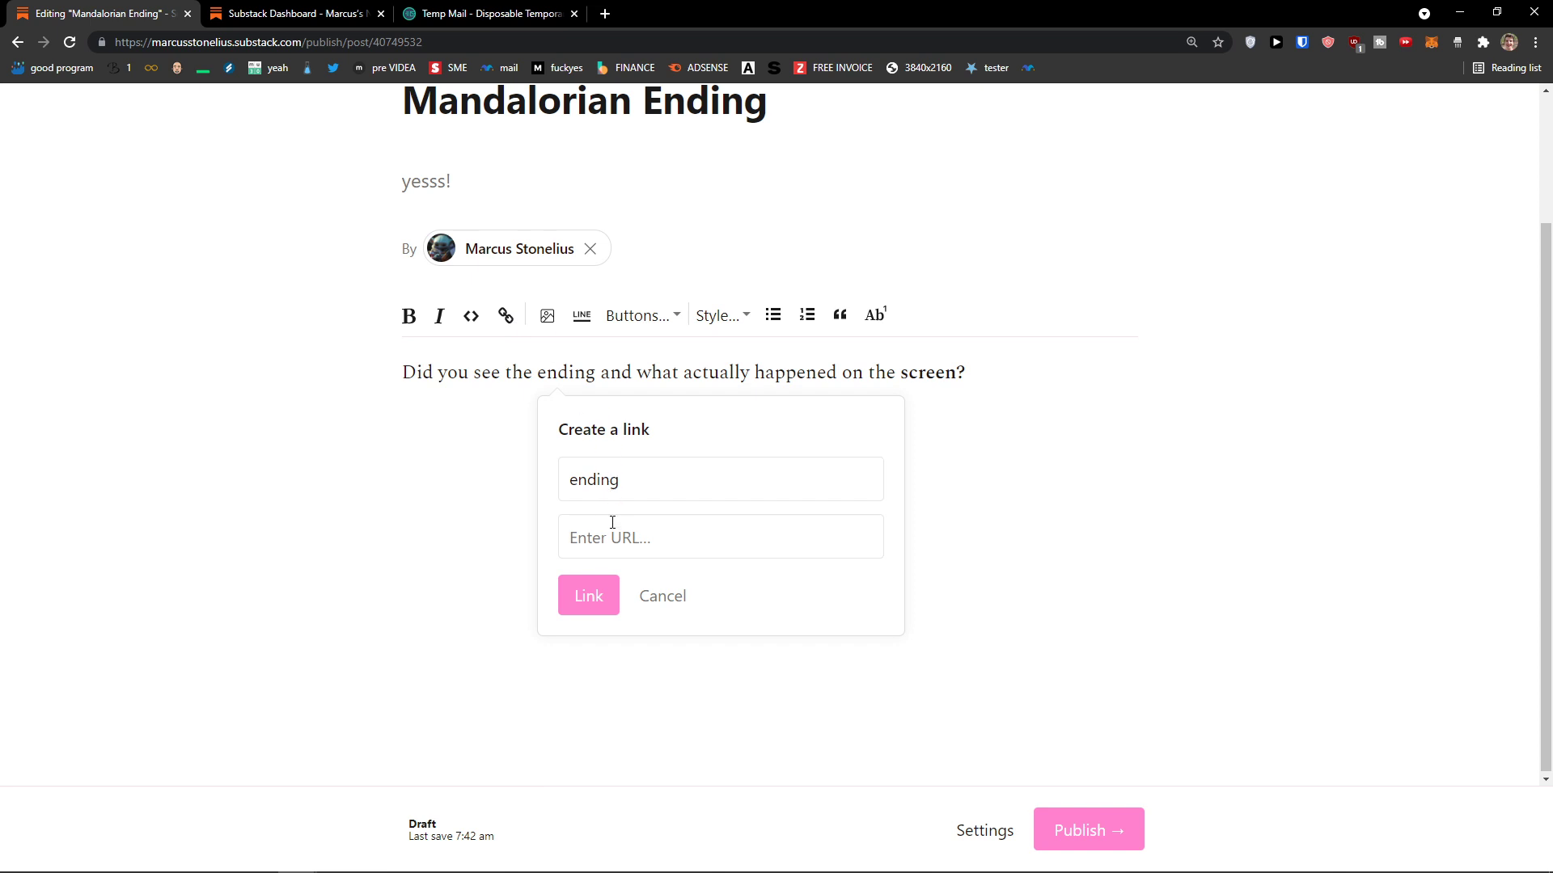
# Step: Search YouTube for 'mandalorian ending' and open the Luke Skywalker and Baby Yoda video
pyautogui.click(605, 13)
pyautogui.write('youtube.com')
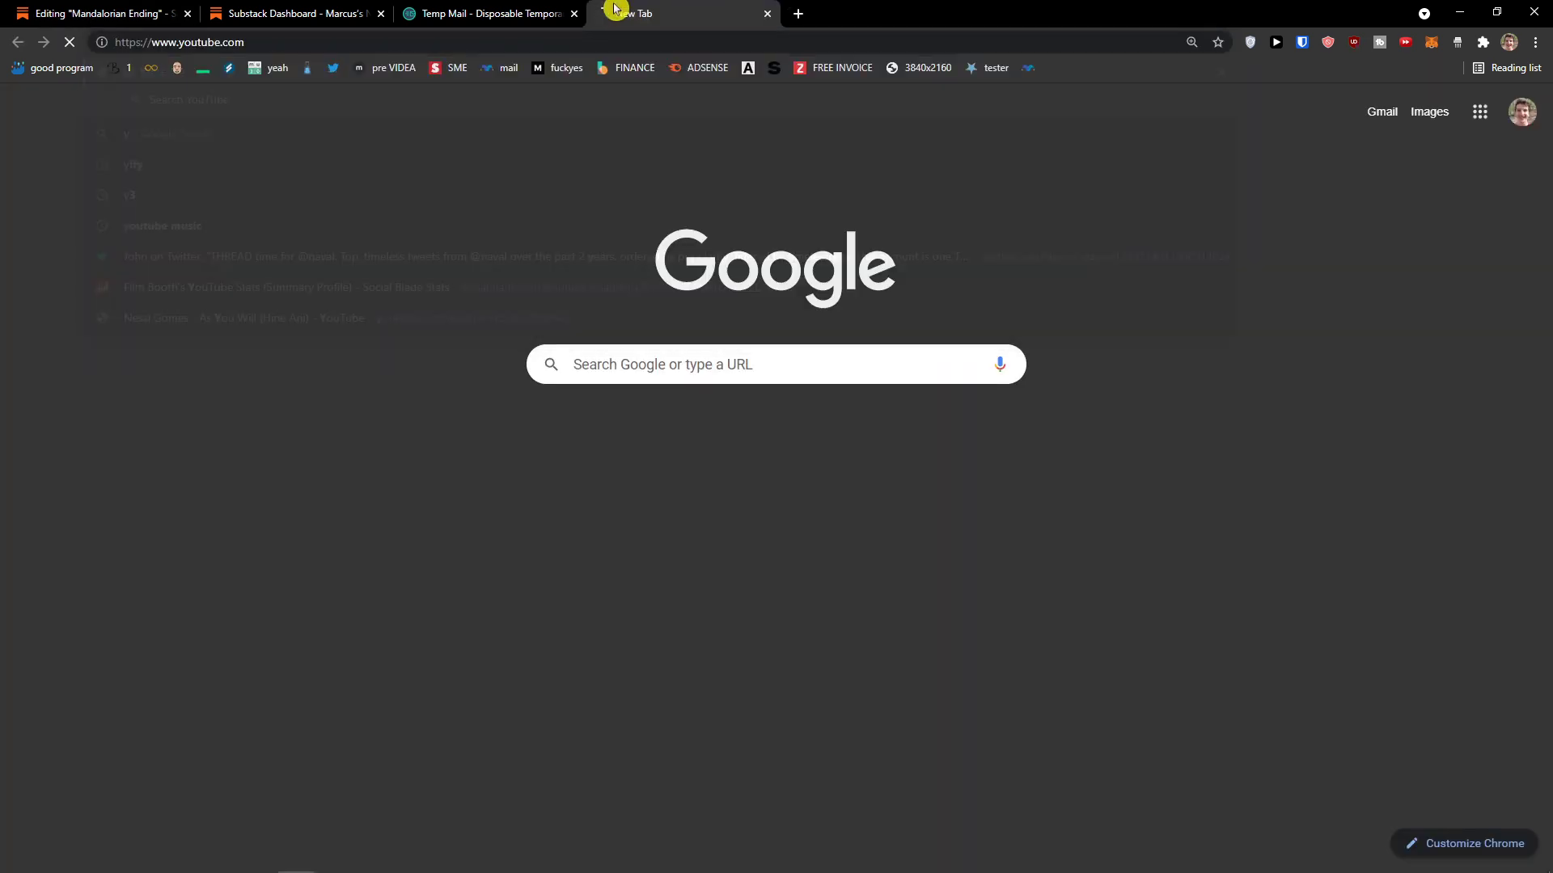
pyautogui.press('Return')
pyautogui.click(599, 111)
pyautogui.write('mandalorian ending')
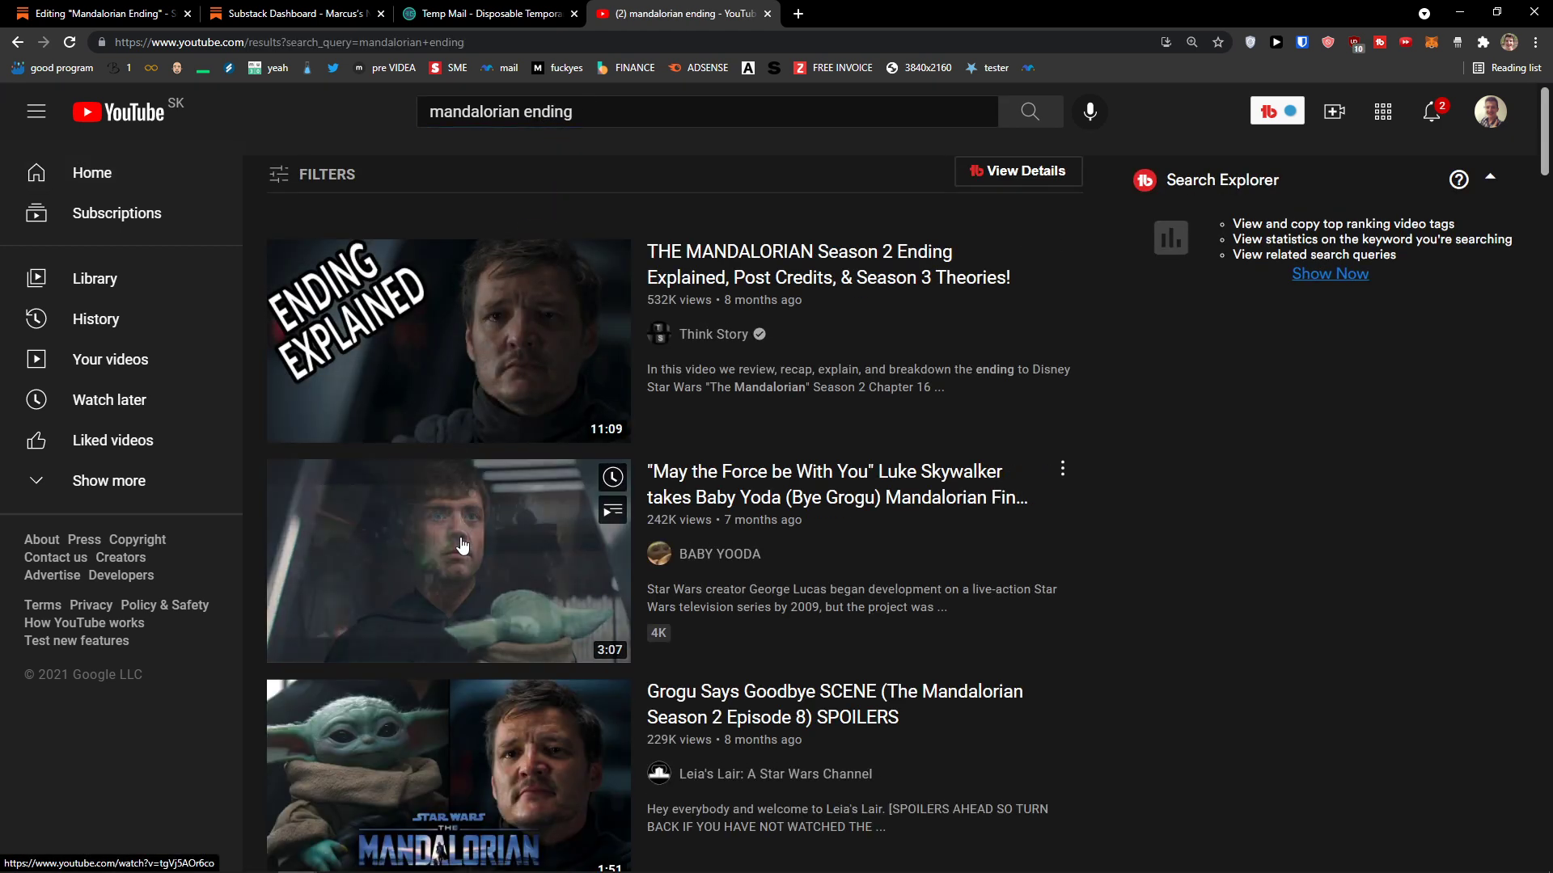
pyautogui.click(473, 489)
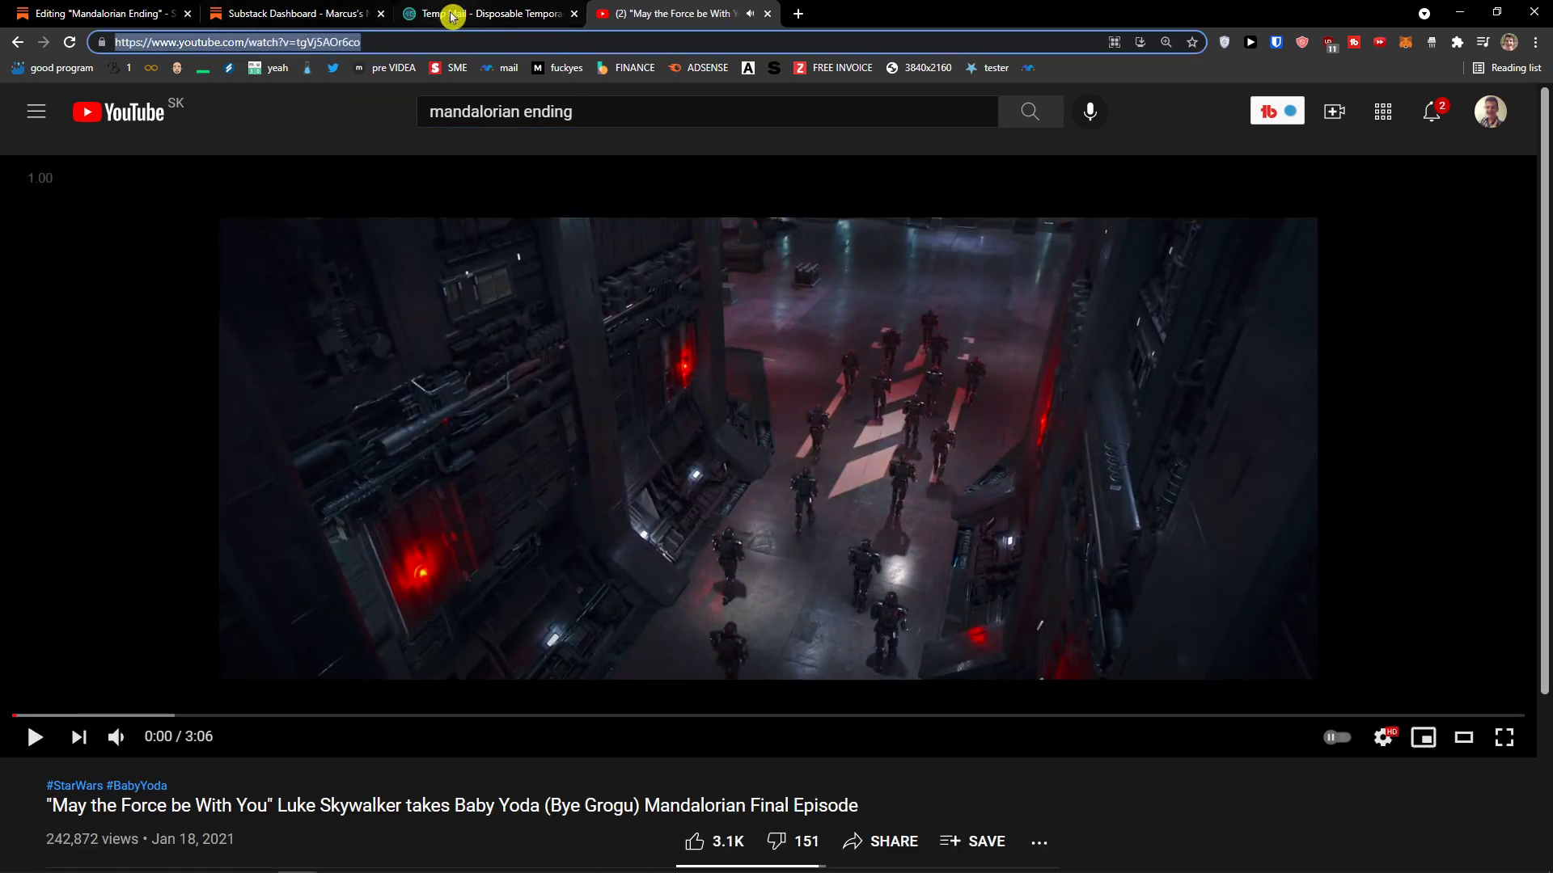
# Step: Link the word 'ending' in the draft to the copied video URL
pyautogui.click(424, 16)
pyautogui.click(287, 14)
pyautogui.click(121, 14)
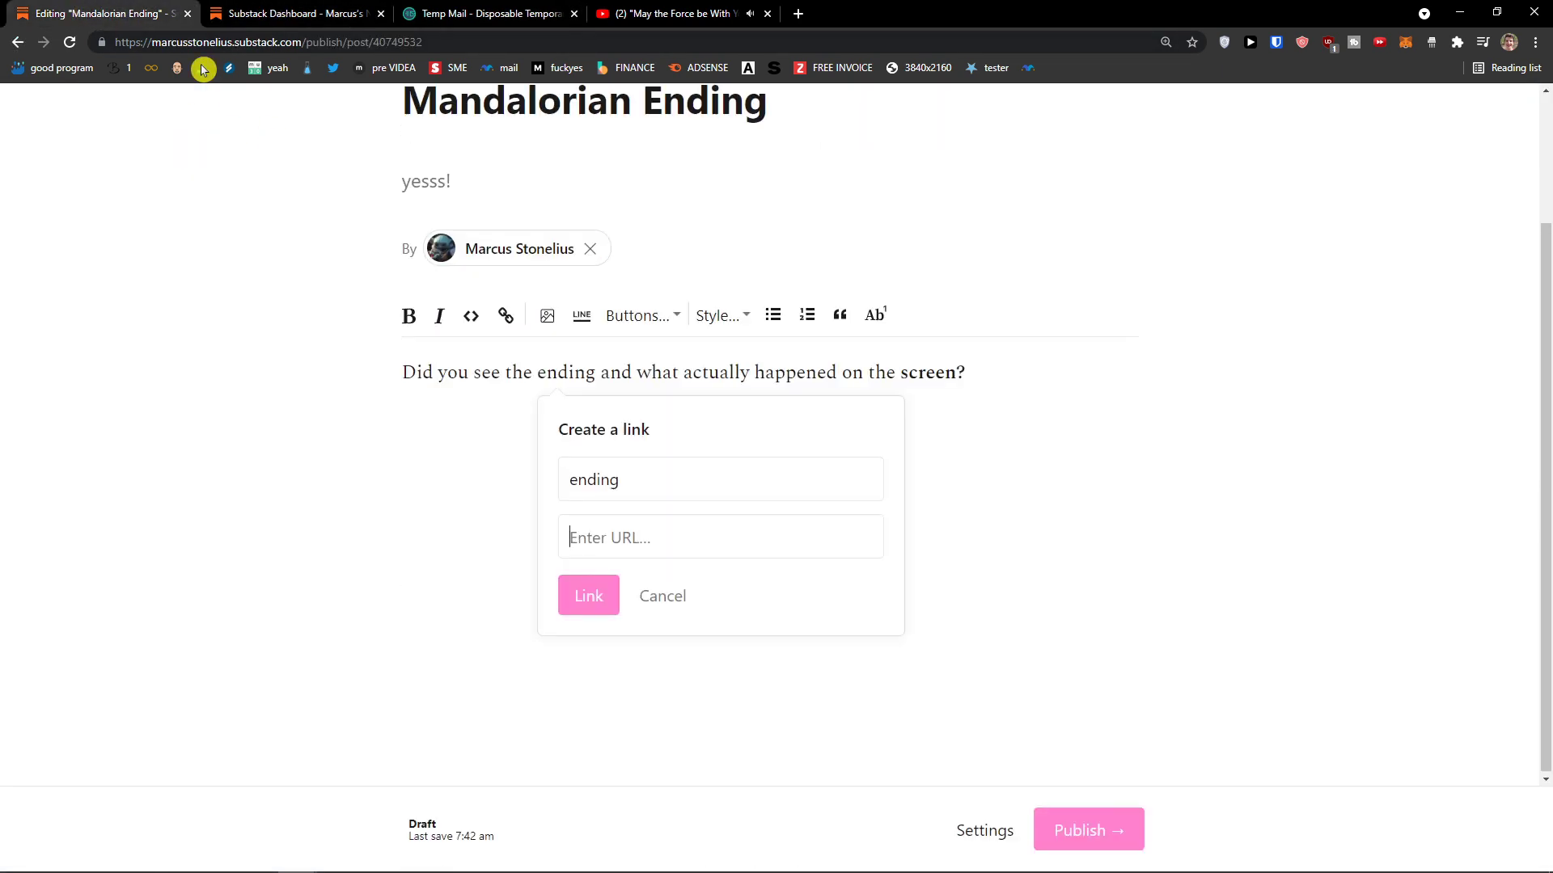
pyautogui.click(661, 537)
pyautogui.write('https://www.youtube.com/watch?v=tgVj5AOx6oo')
pyautogui.moveTo(695, 538); pyautogui.dragTo(402, 532)
pyautogui.click(603, 596)
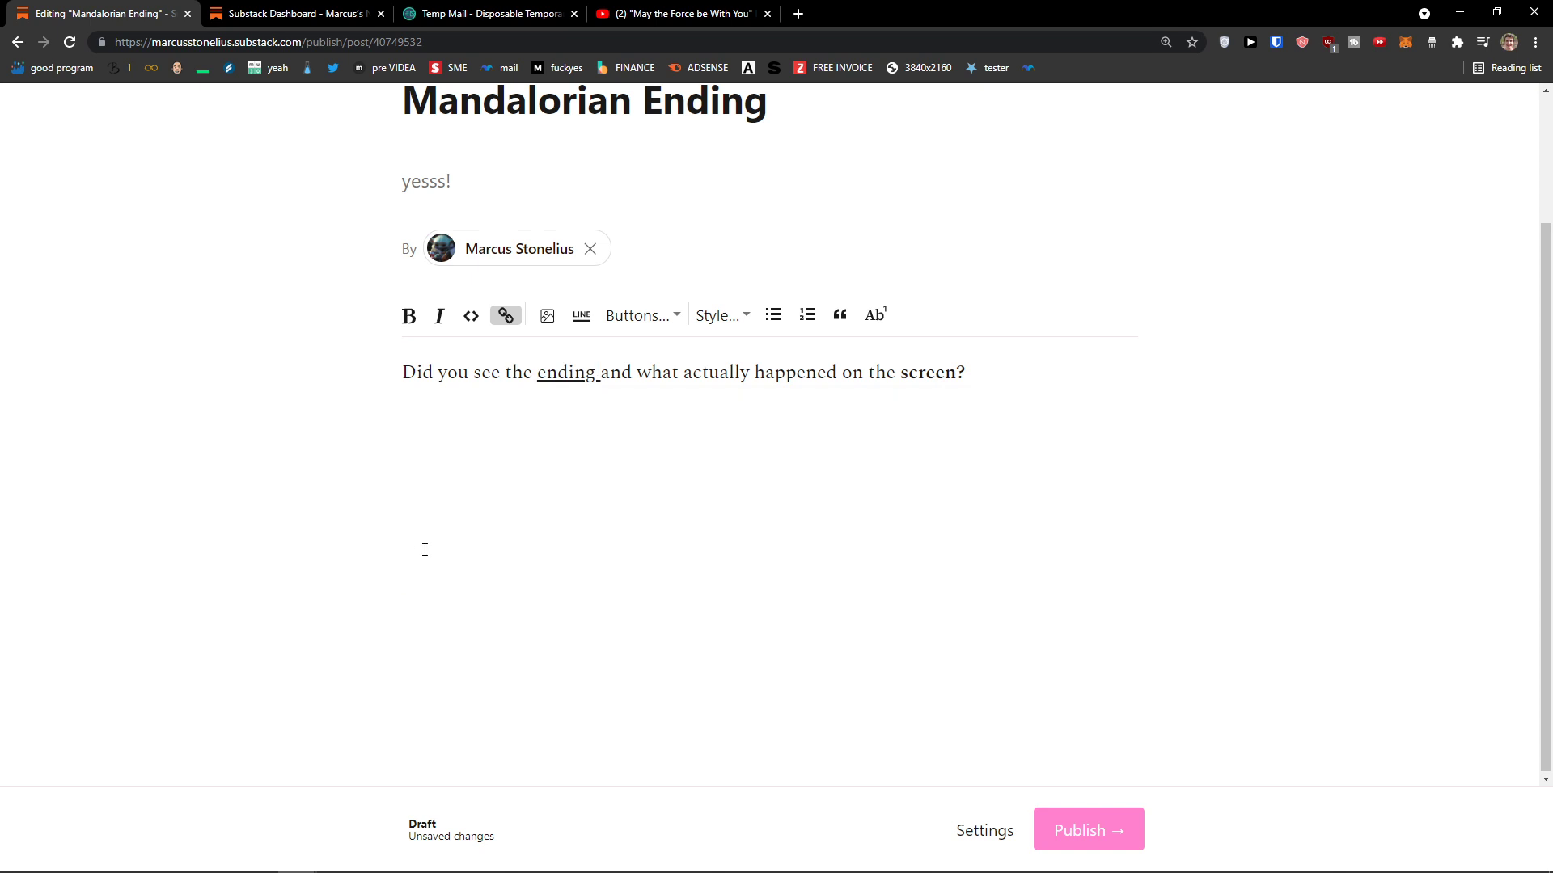
pyautogui.click(549, 316)
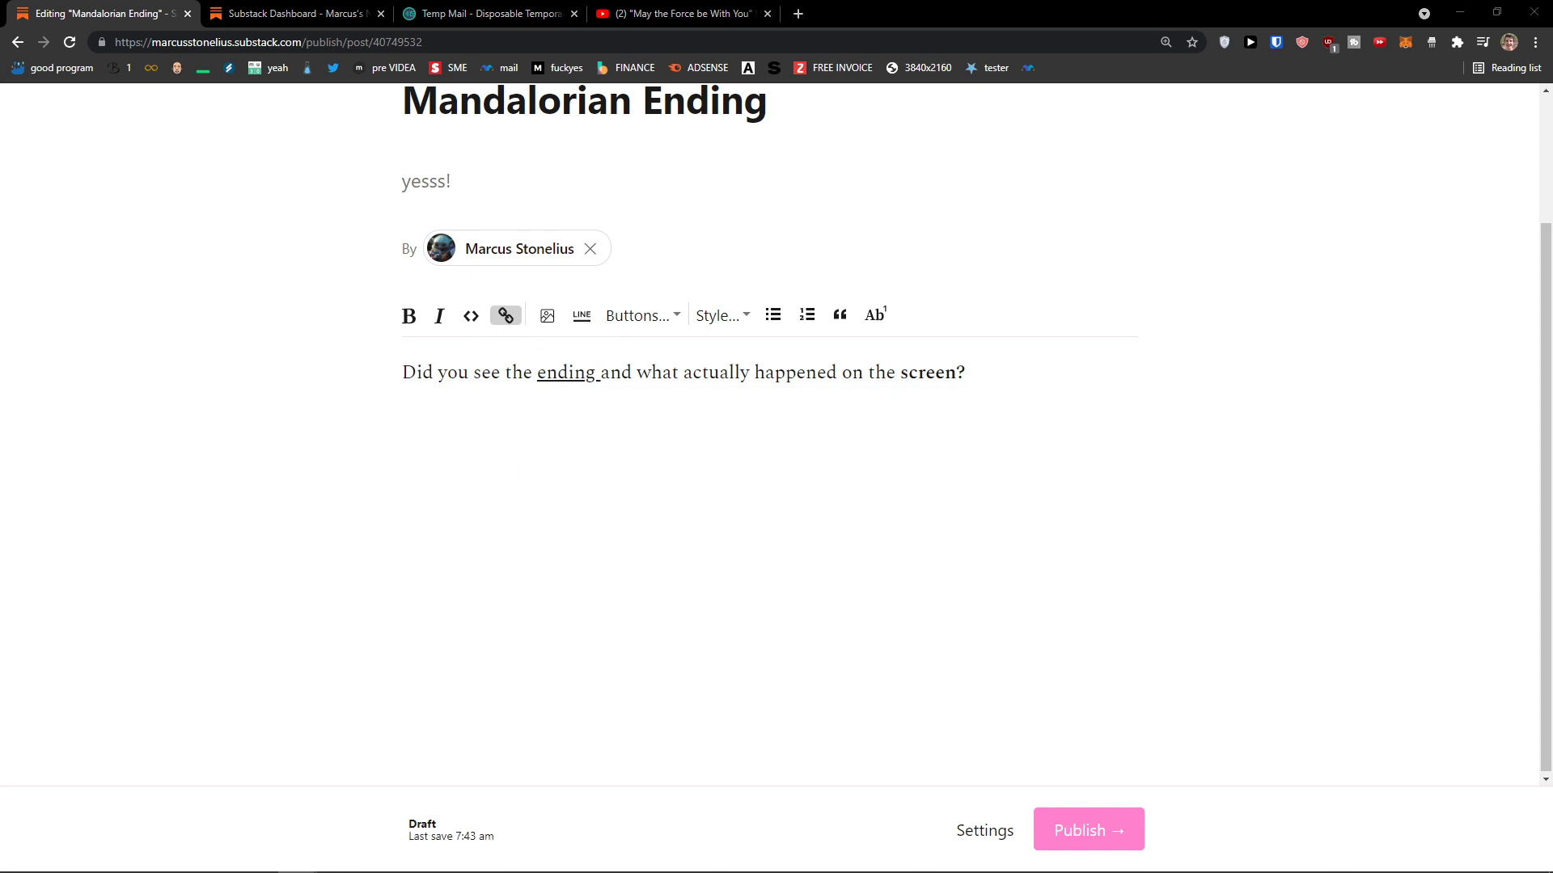
# Step: Insert the Baby Yoda image below the opening line and shrink it with its corner handle
pyautogui.press('Return')
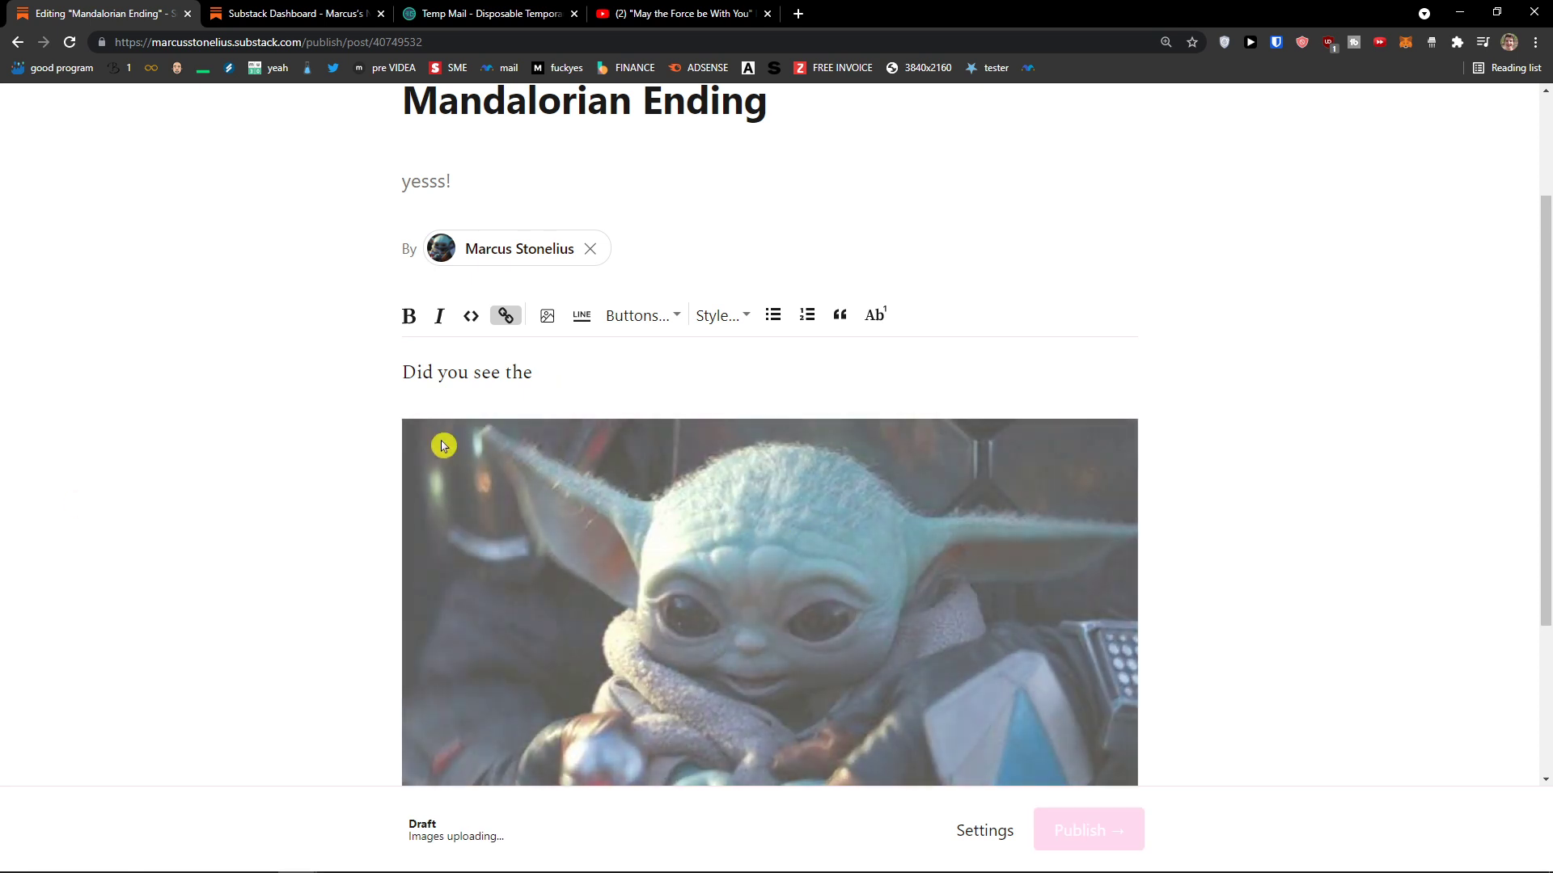
pyautogui.scroll(-2, 401, 509)
pyautogui.scroll(-5, 449, 627)
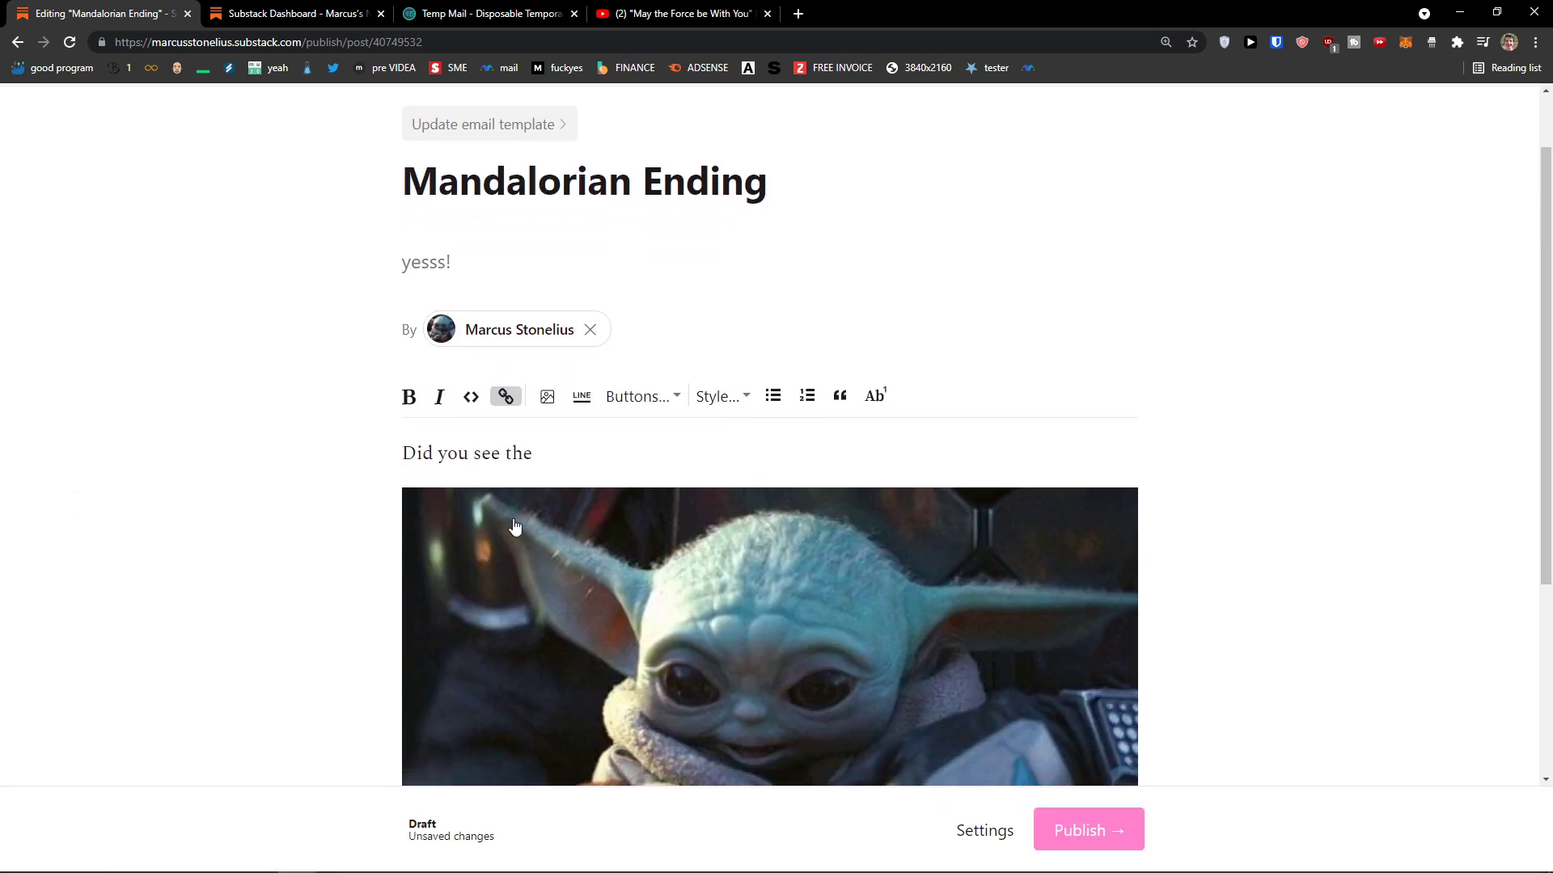
pyautogui.click(405, 720)
pyautogui.click(504, 483)
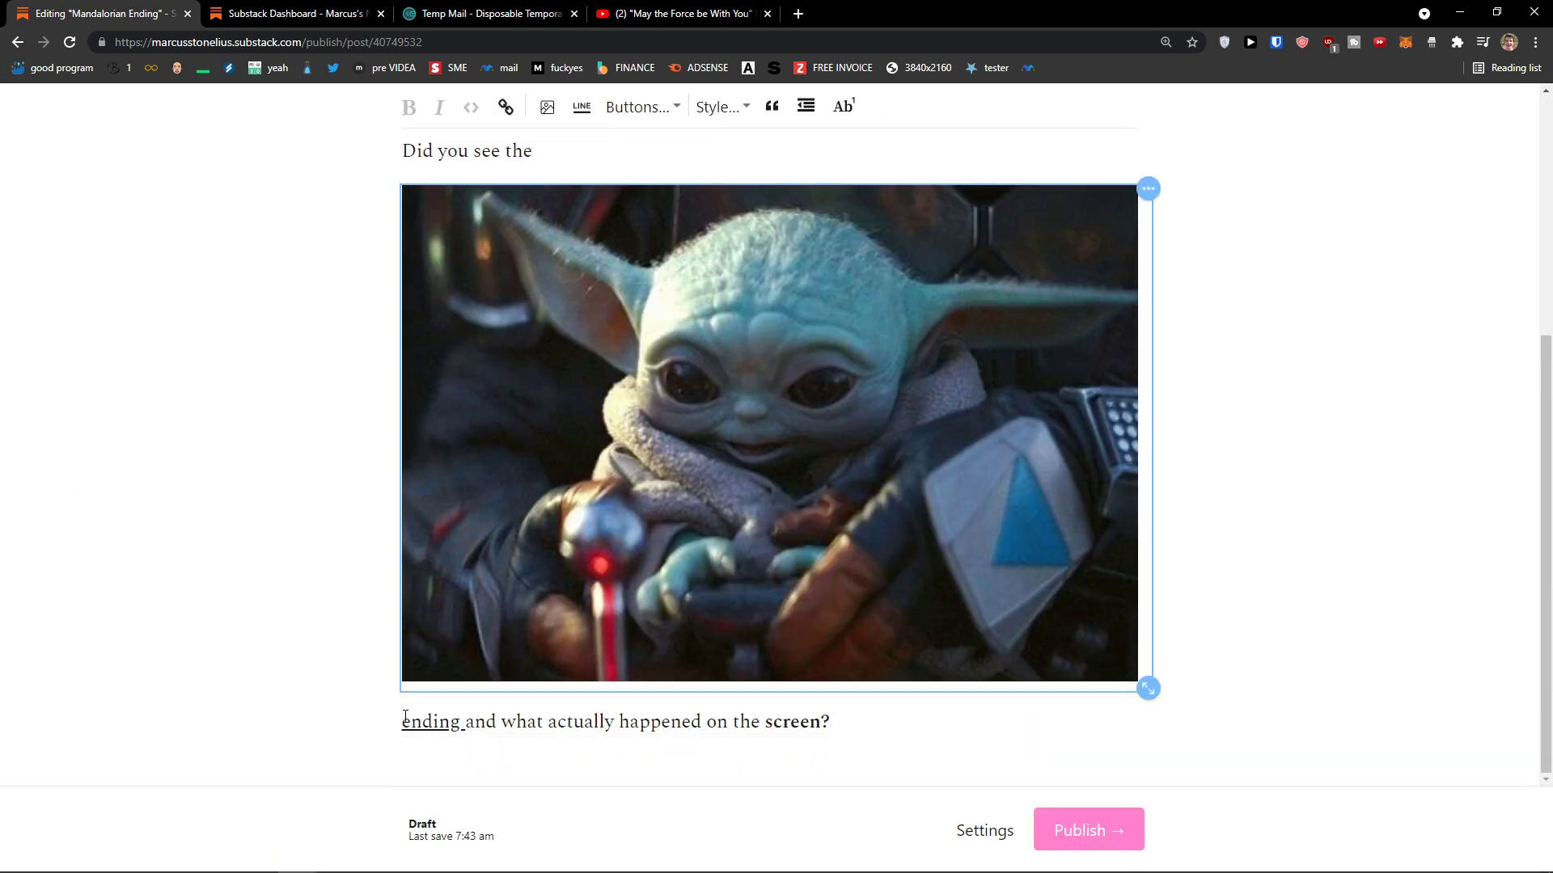
pyautogui.click(520, 537)
pyautogui.rightClick(671, 549)
pyautogui.press('Escape')
pyautogui.moveTo(1148, 688); pyautogui.dragTo(1031, 631)
pyautogui.click(1027, 341)
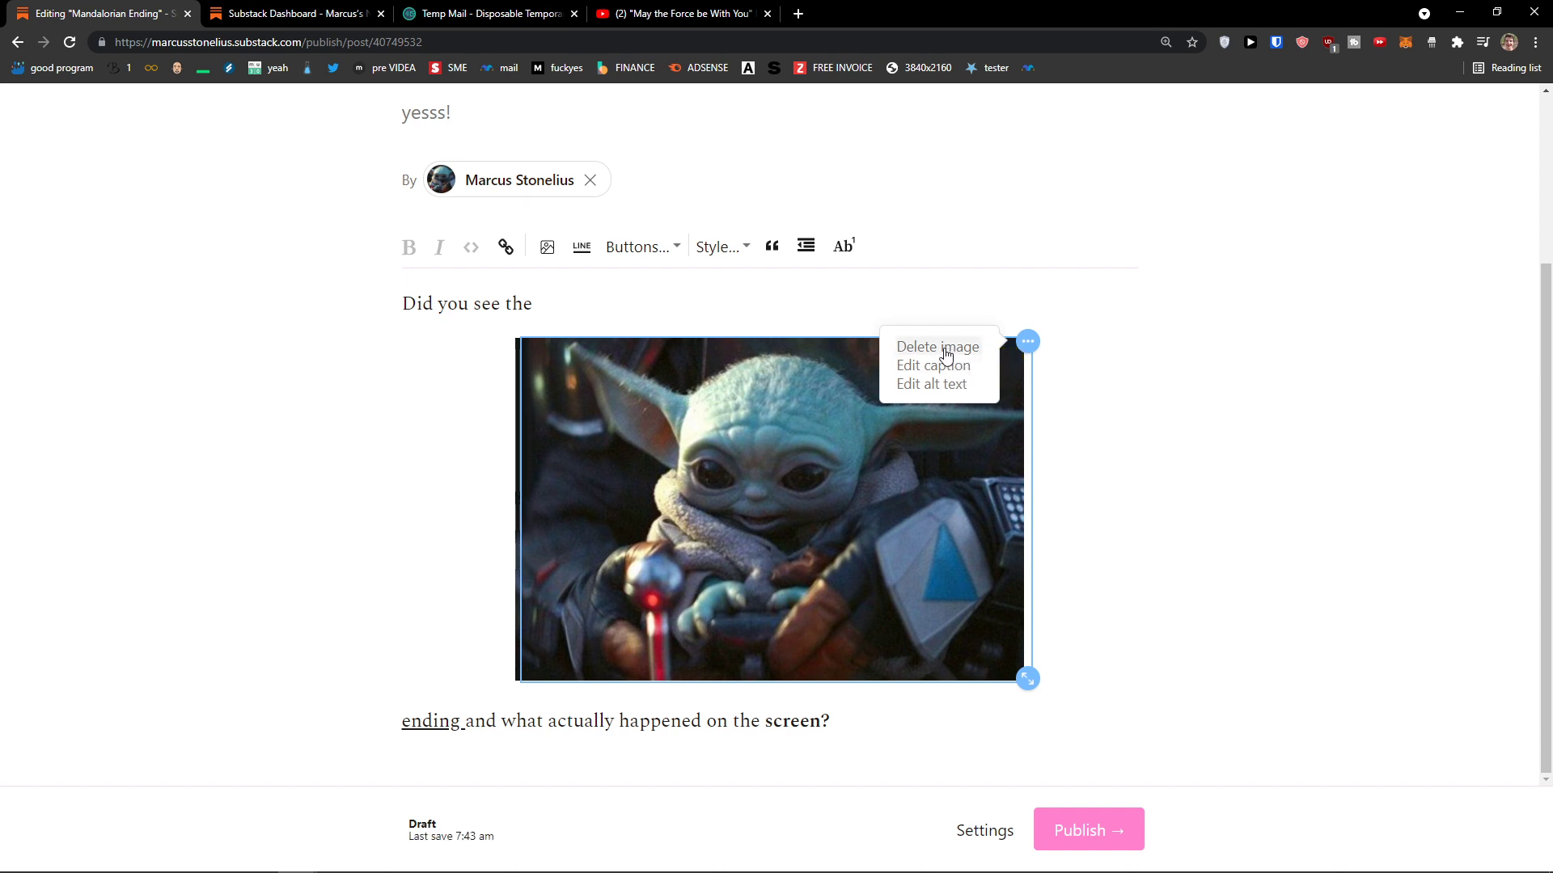
pyautogui.click(659, 554)
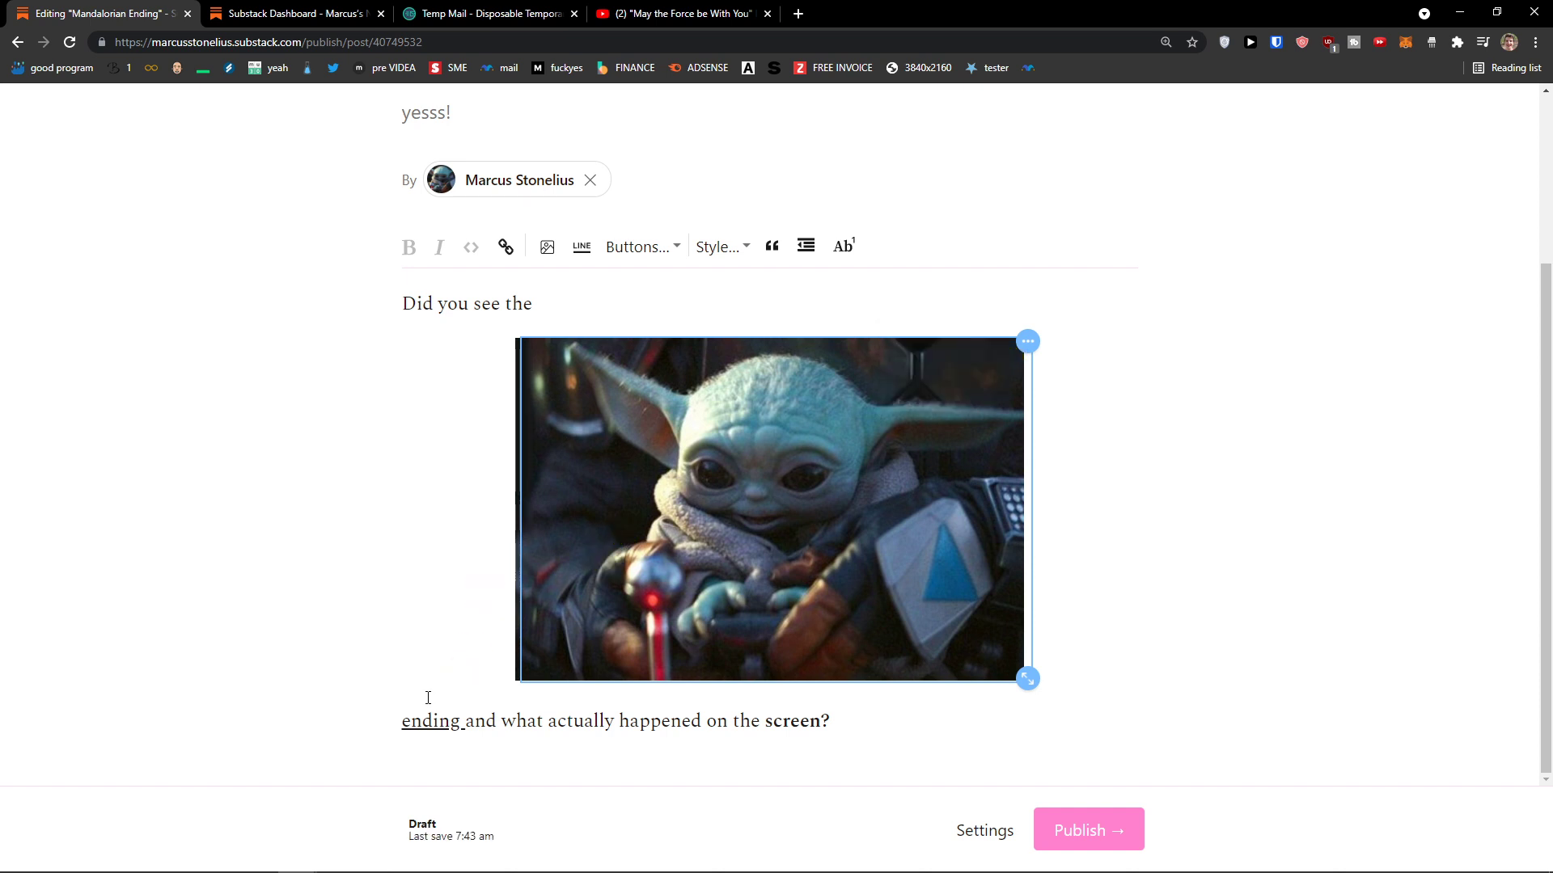
# Step: Select the Baby Yoda image and delete it, leaving only the two text lines
pyautogui.click(405, 723)
pyautogui.click(405, 722)
pyautogui.click(485, 346)
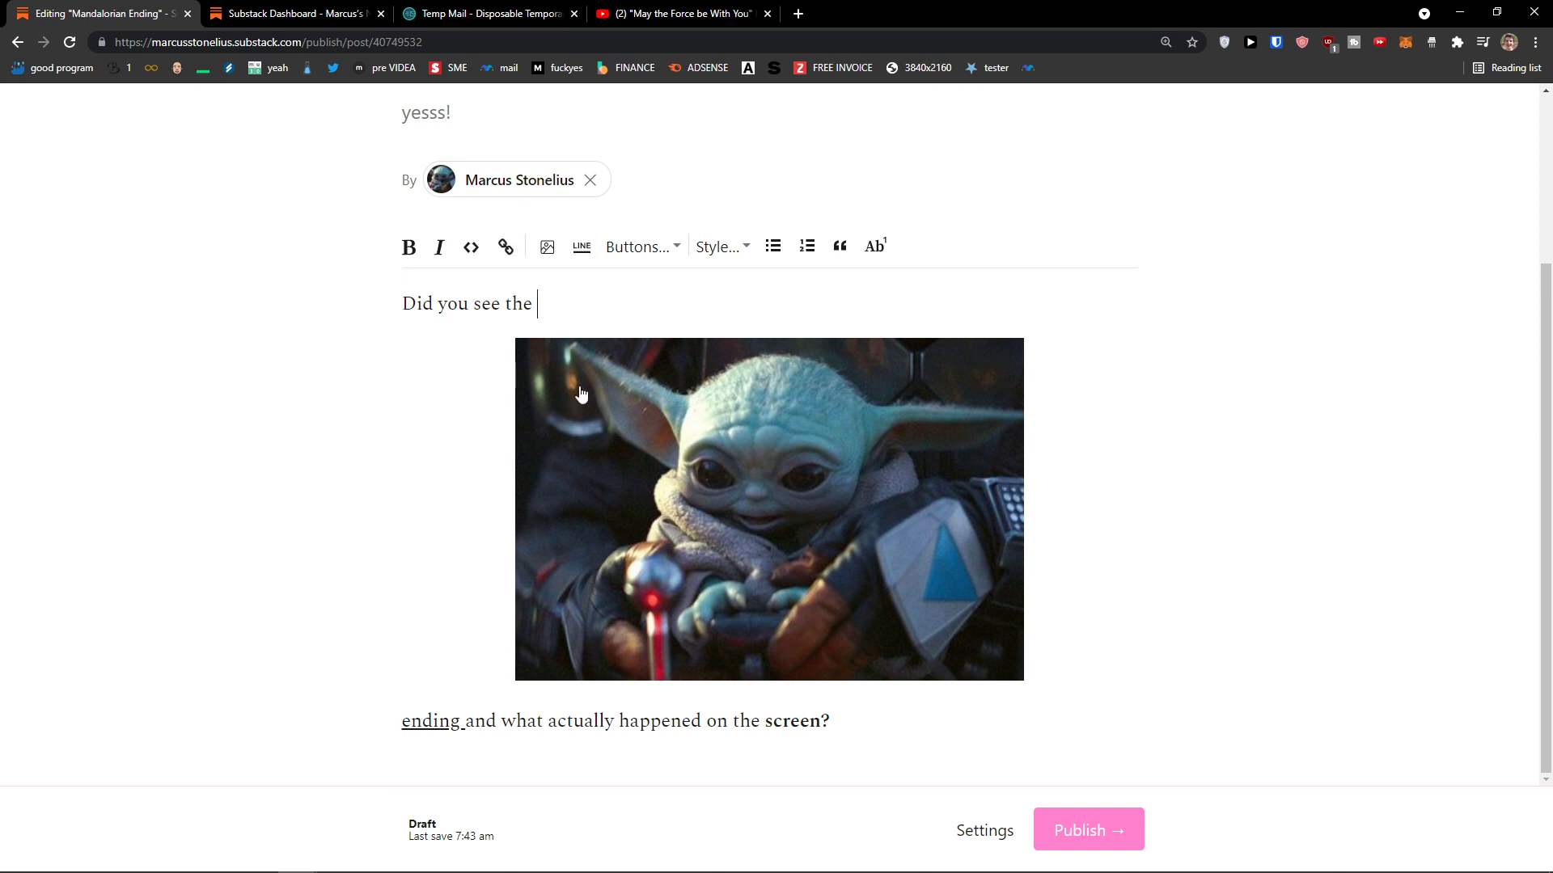
pyautogui.click(601, 434)
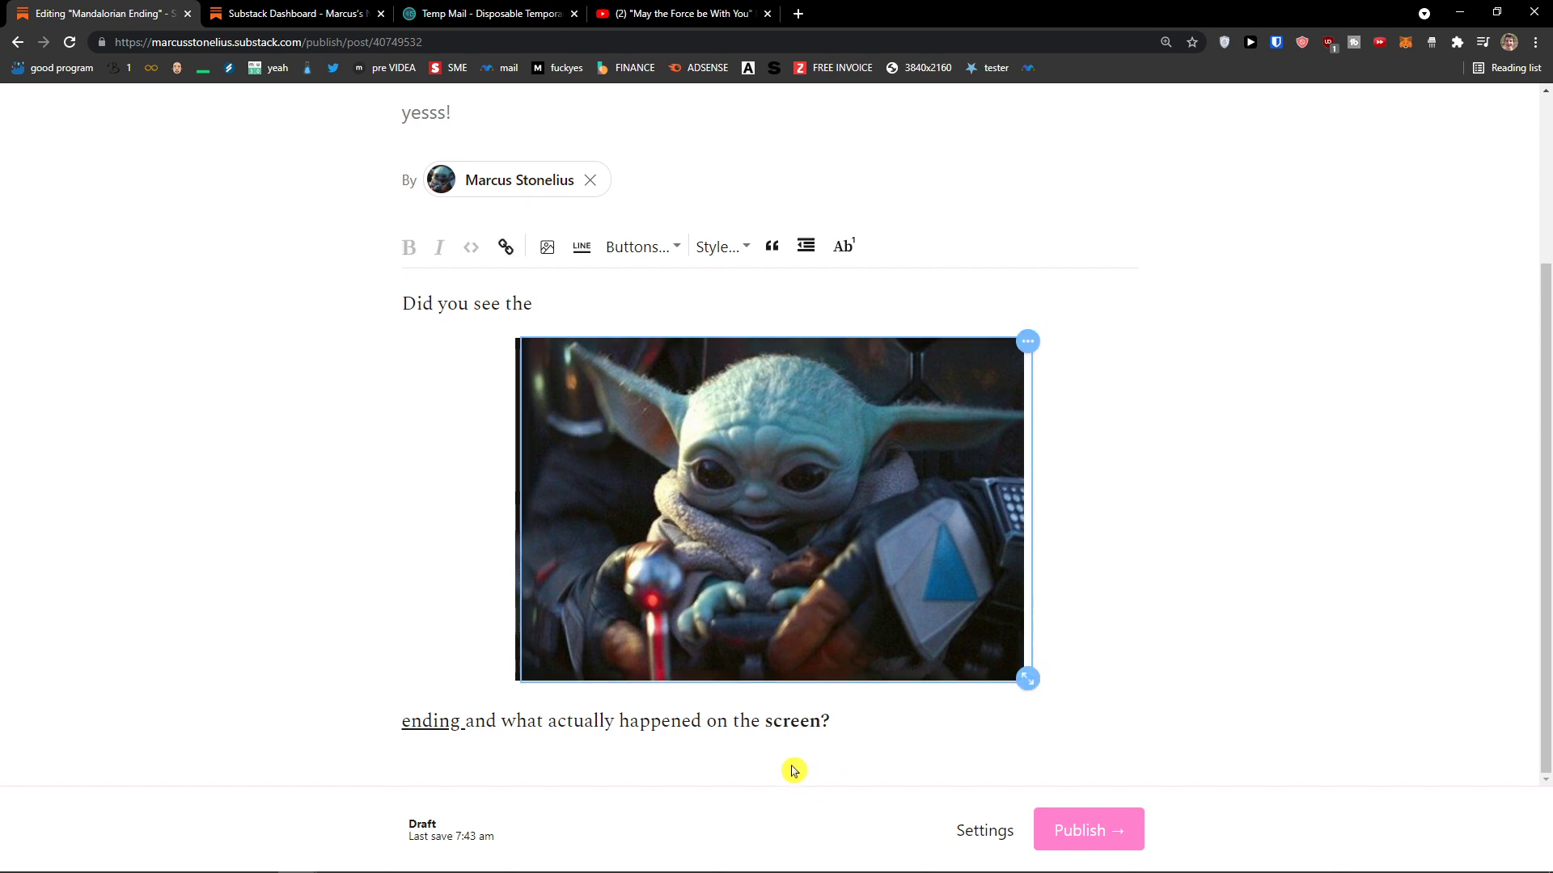
pyautogui.click(830, 718)
pyautogui.click(404, 719)
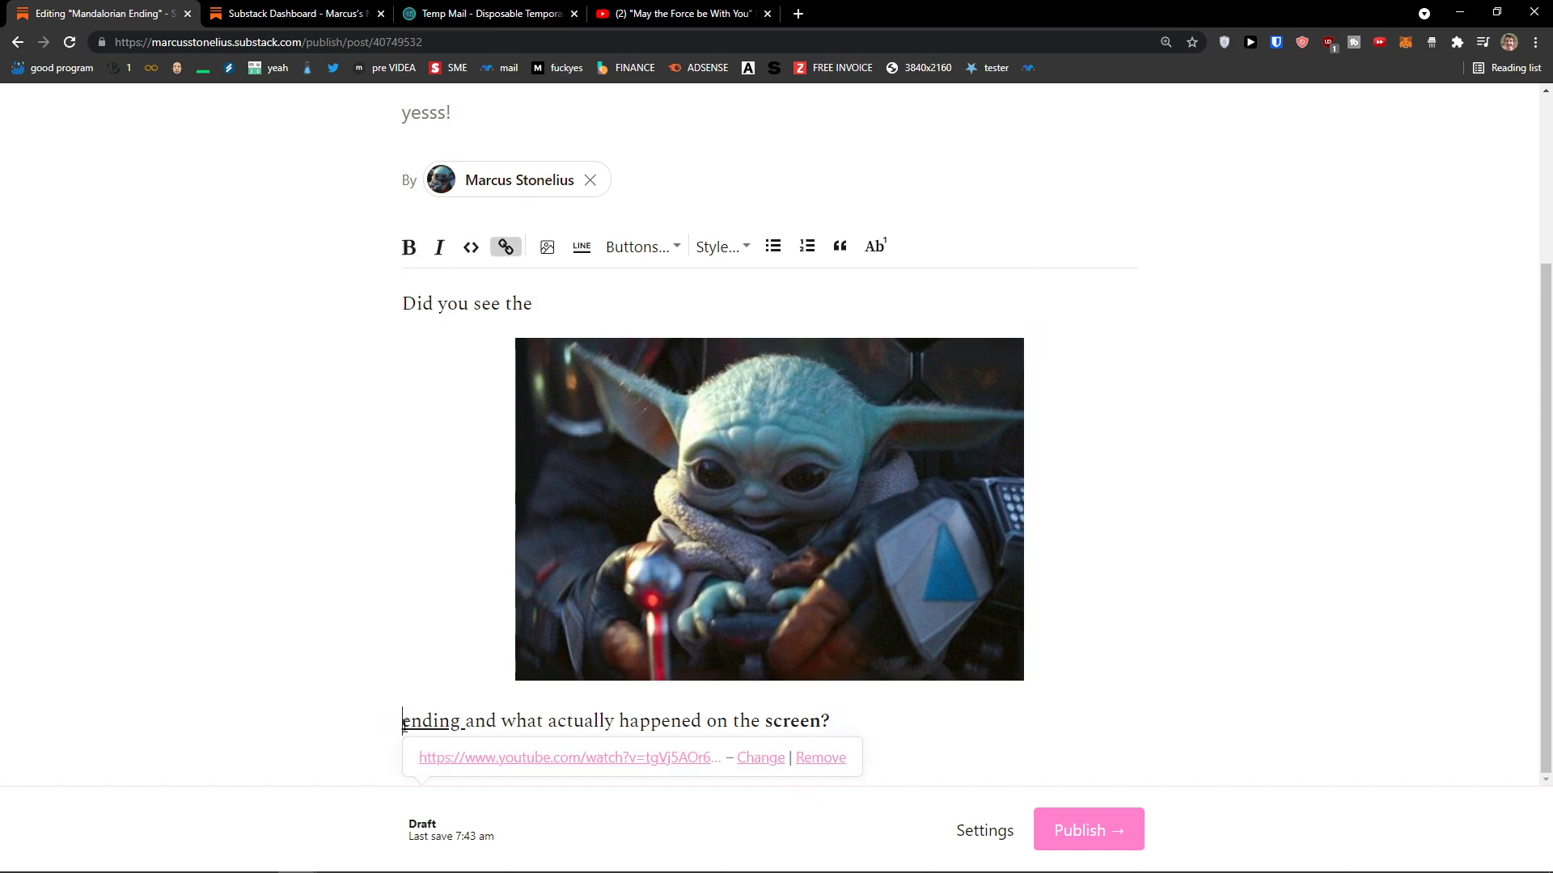
pyautogui.click(633, 567)
pyautogui.press('Delete')
pyautogui.click(832, 420)
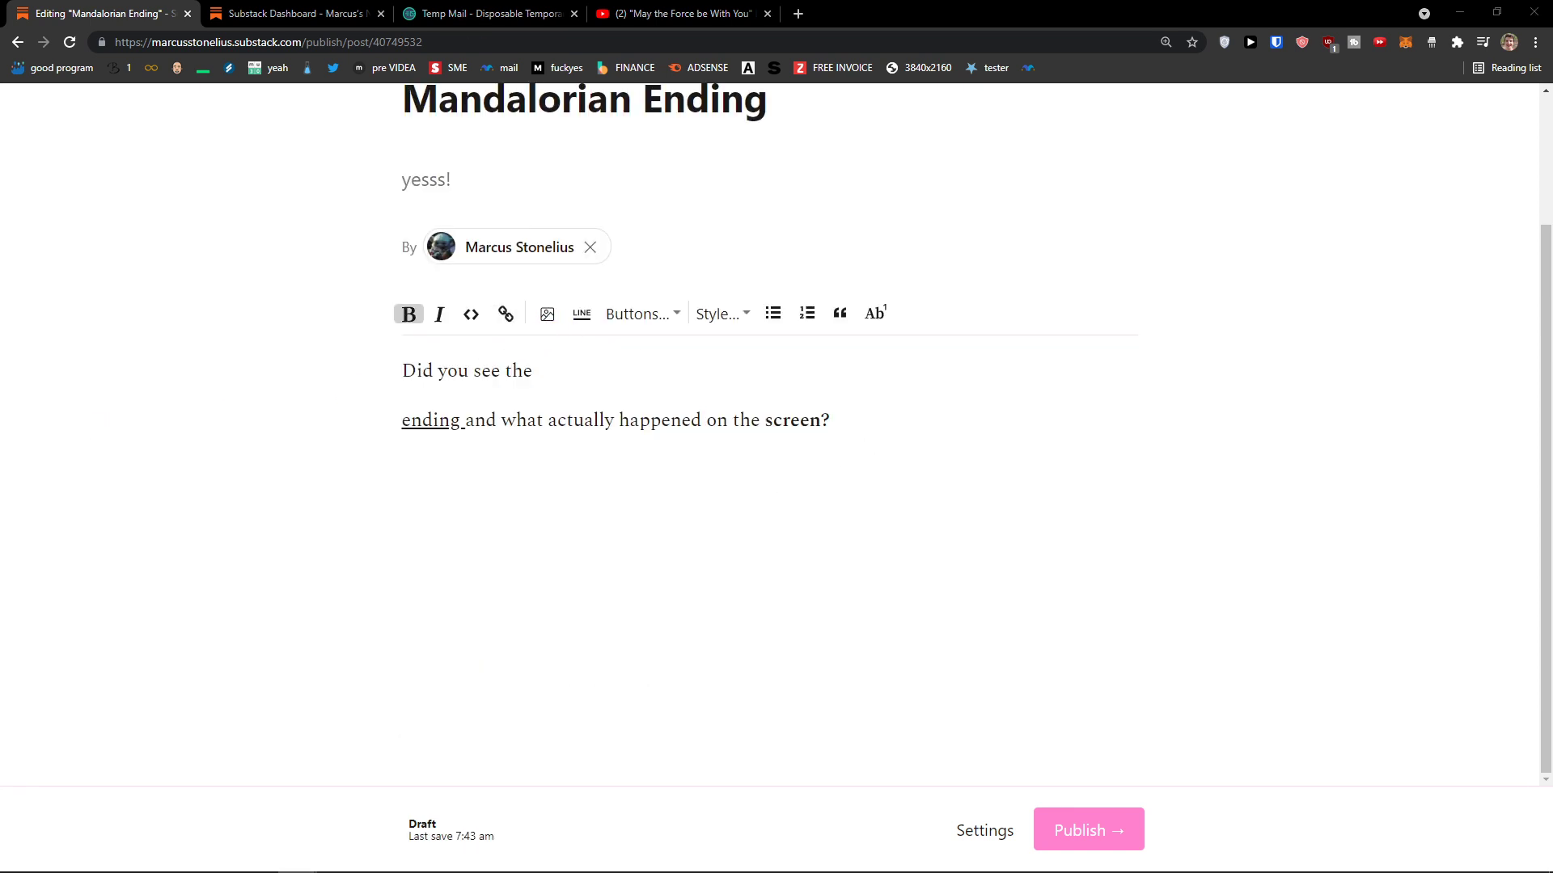
# Step: Restore the deleted image and replace the end of the second line with a divider
pyautogui.hotkey('ctrl', 'v')
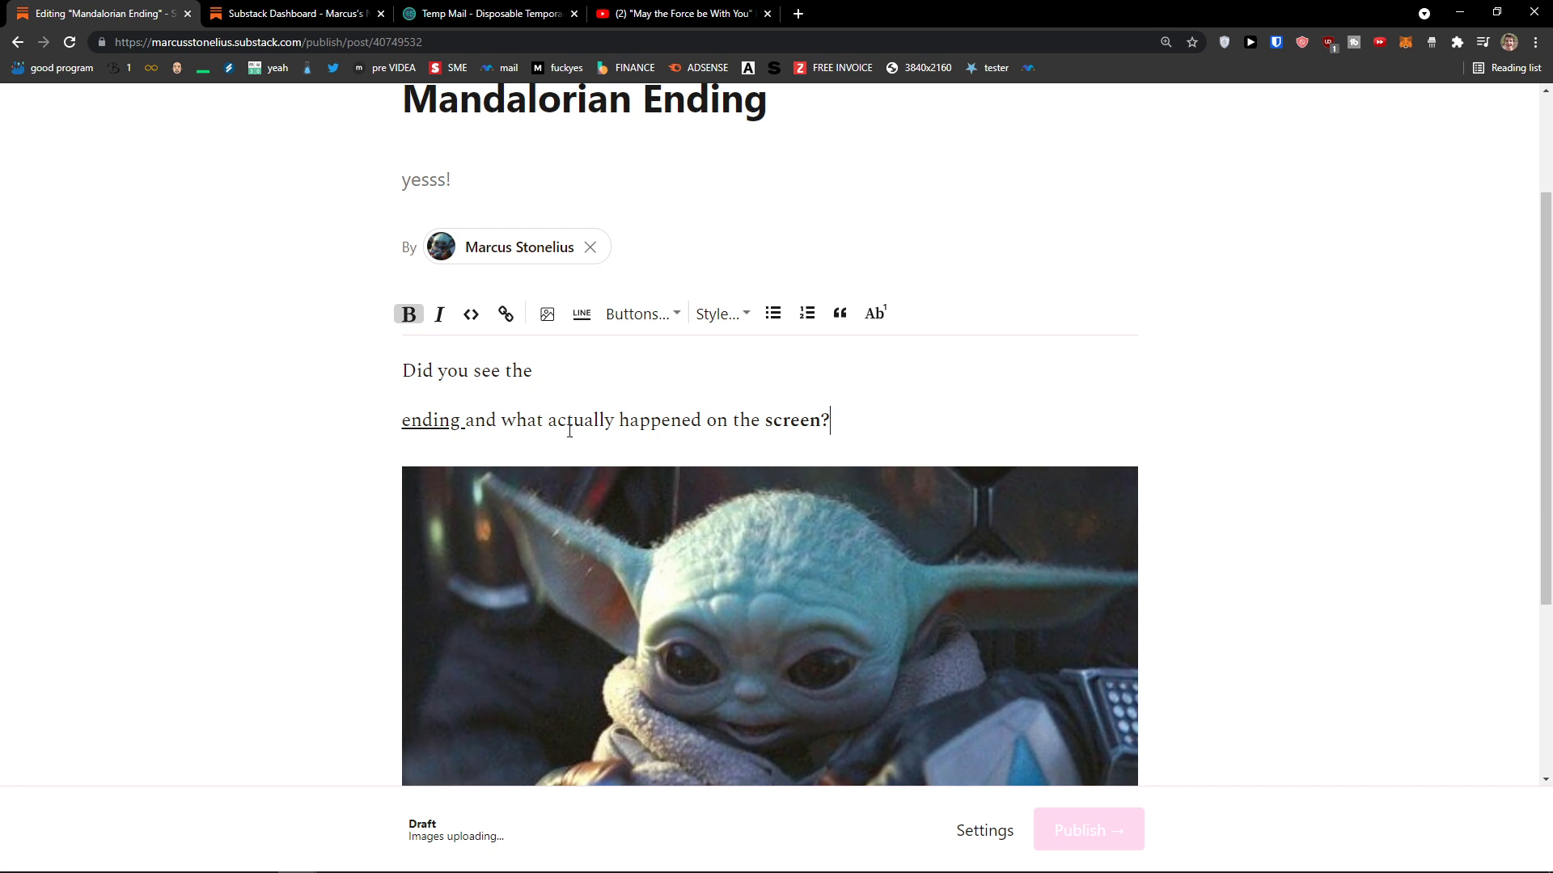
pyautogui.click(833, 419)
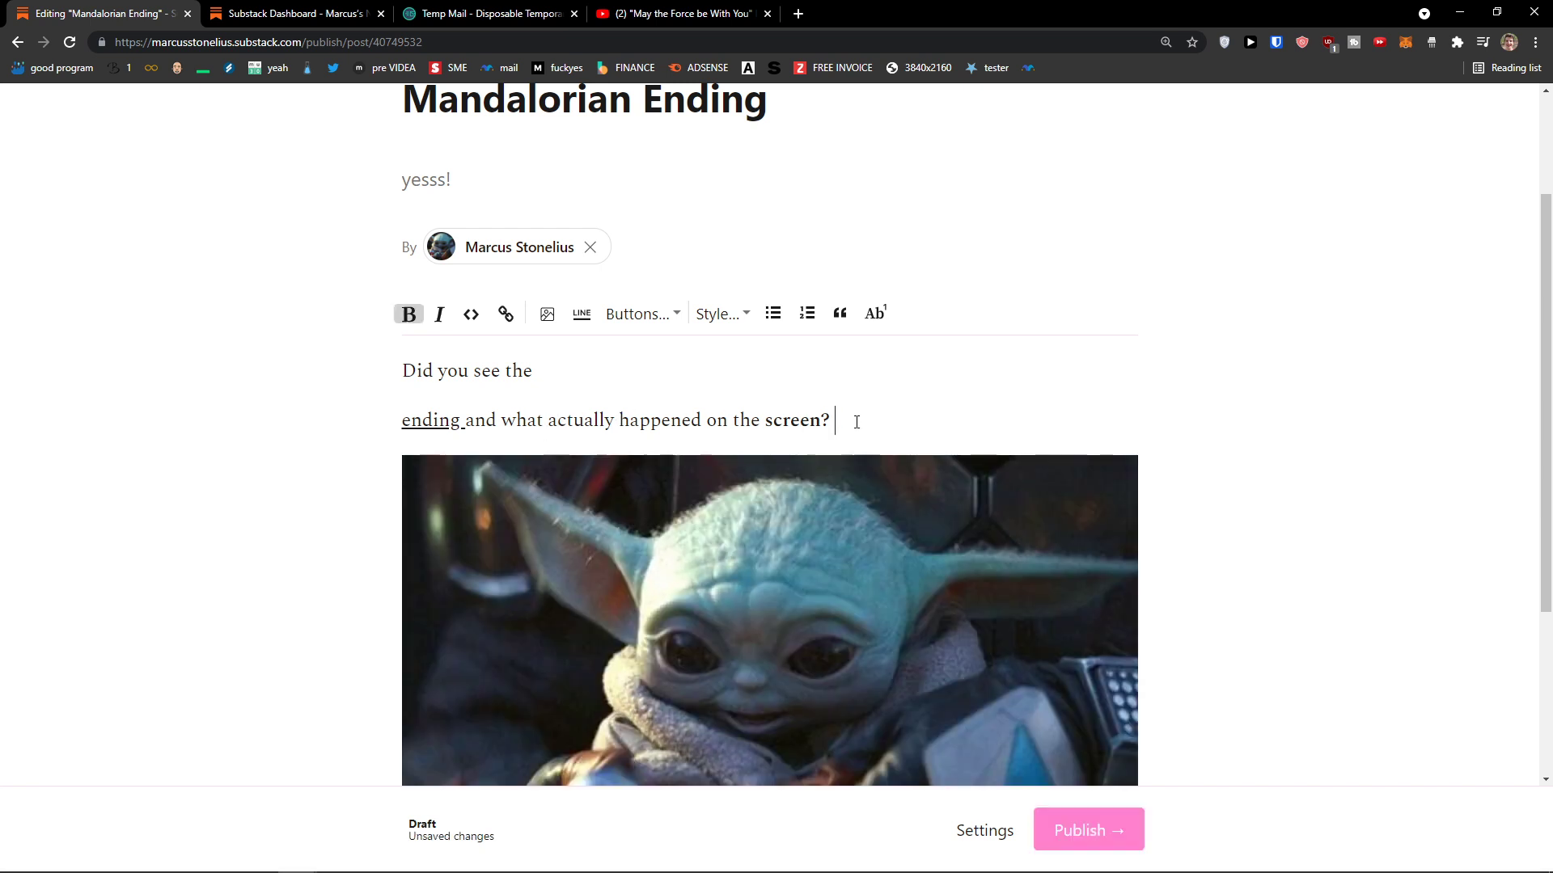
pyautogui.moveTo(585, 419); pyautogui.dragTo(555, 420)
pyautogui.click(466, 420)
pyautogui.scroll(-3, 769, 498)
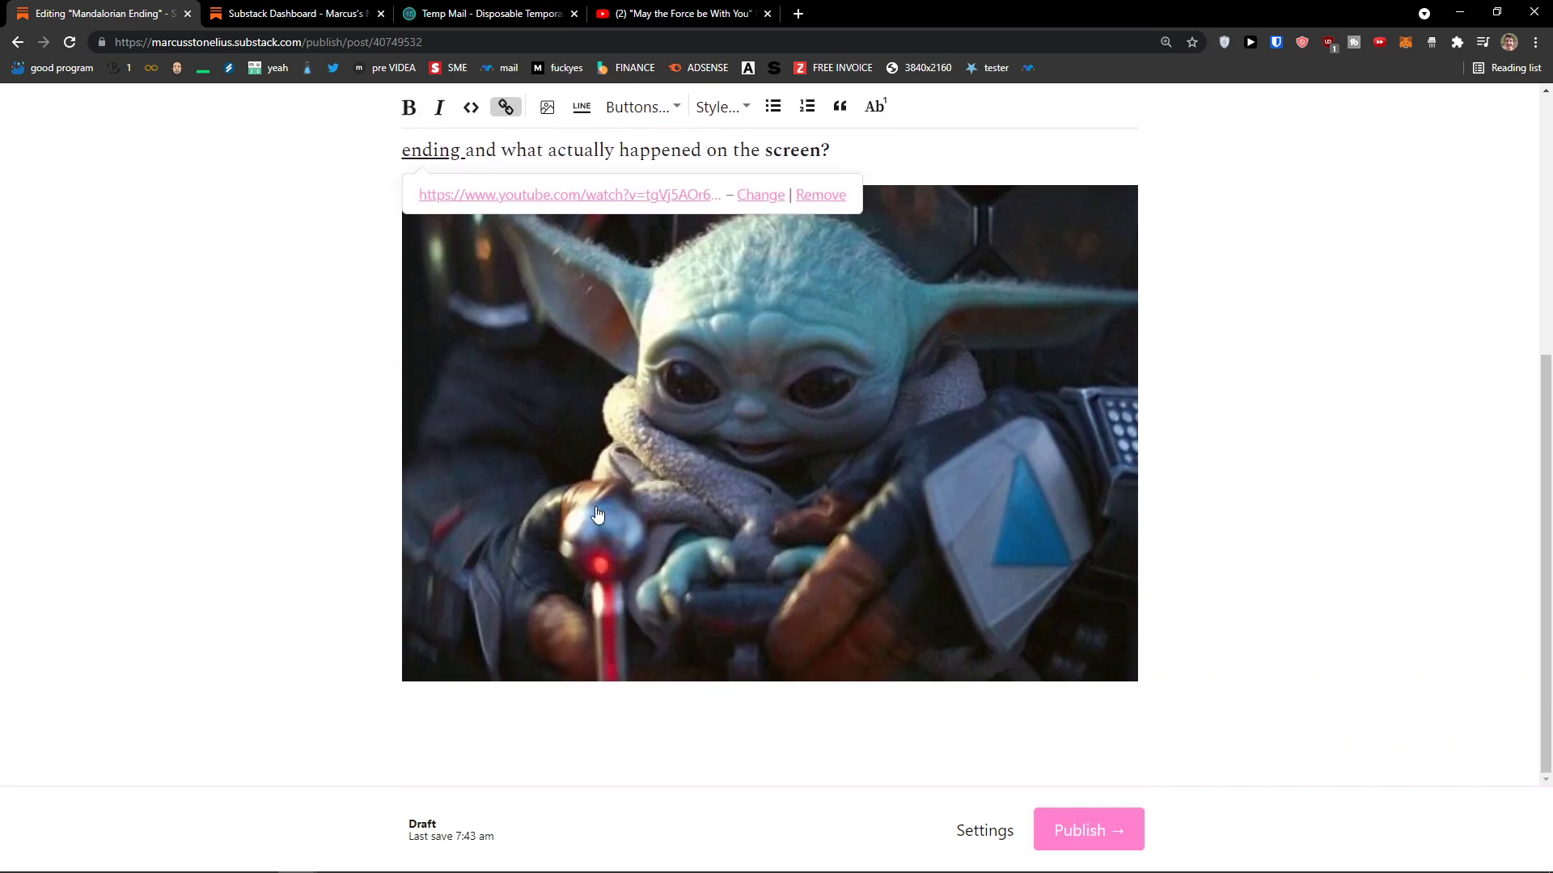
pyautogui.scroll(4, 312, 513)
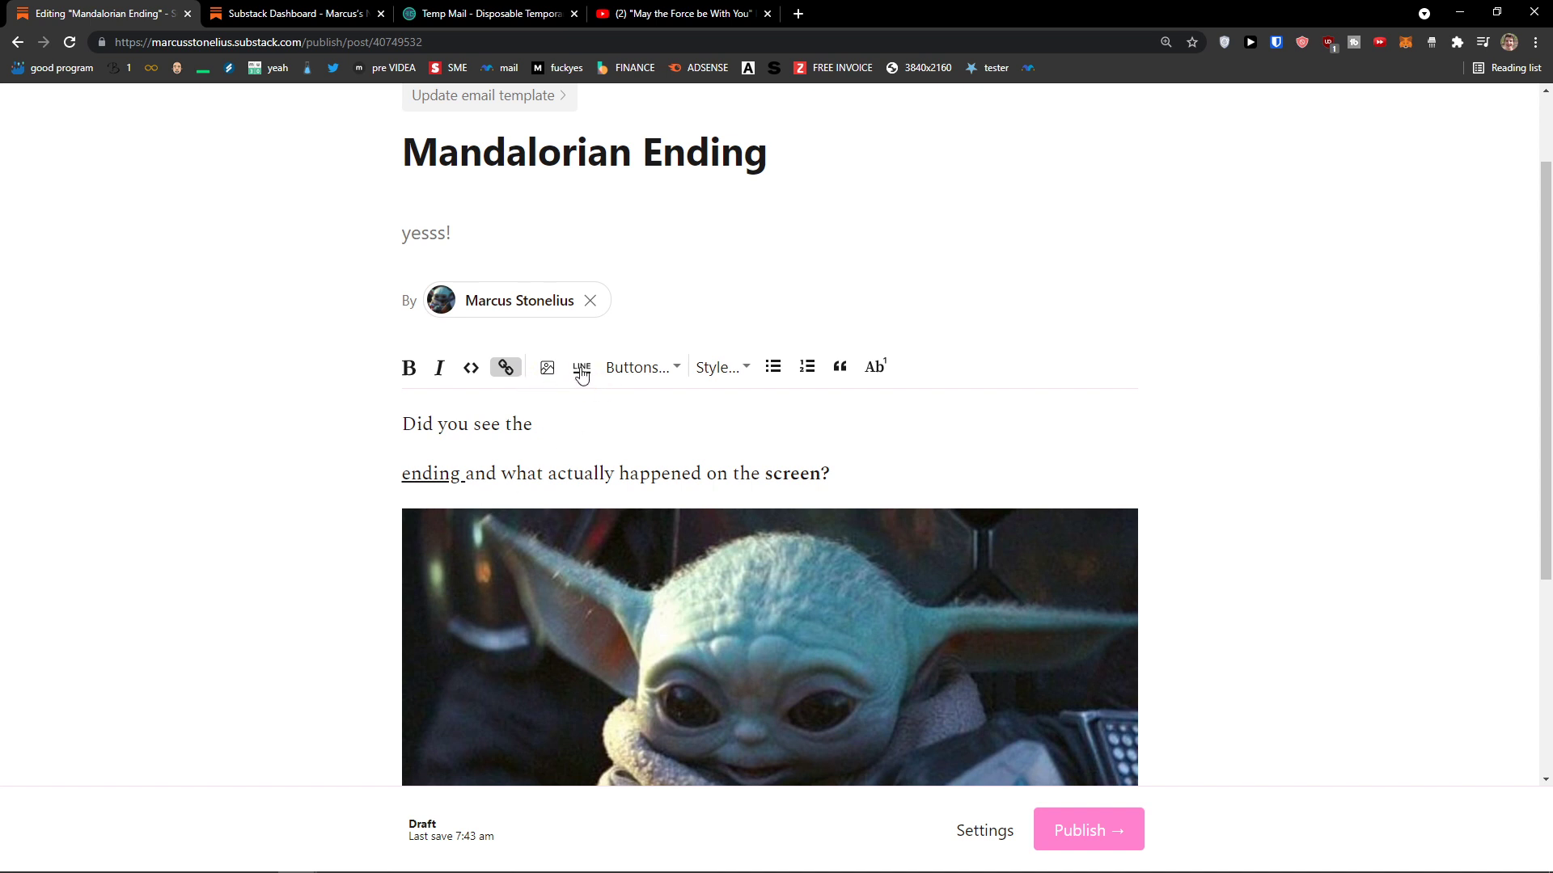
pyautogui.moveTo(833, 473); pyautogui.dragTo(594, 473)
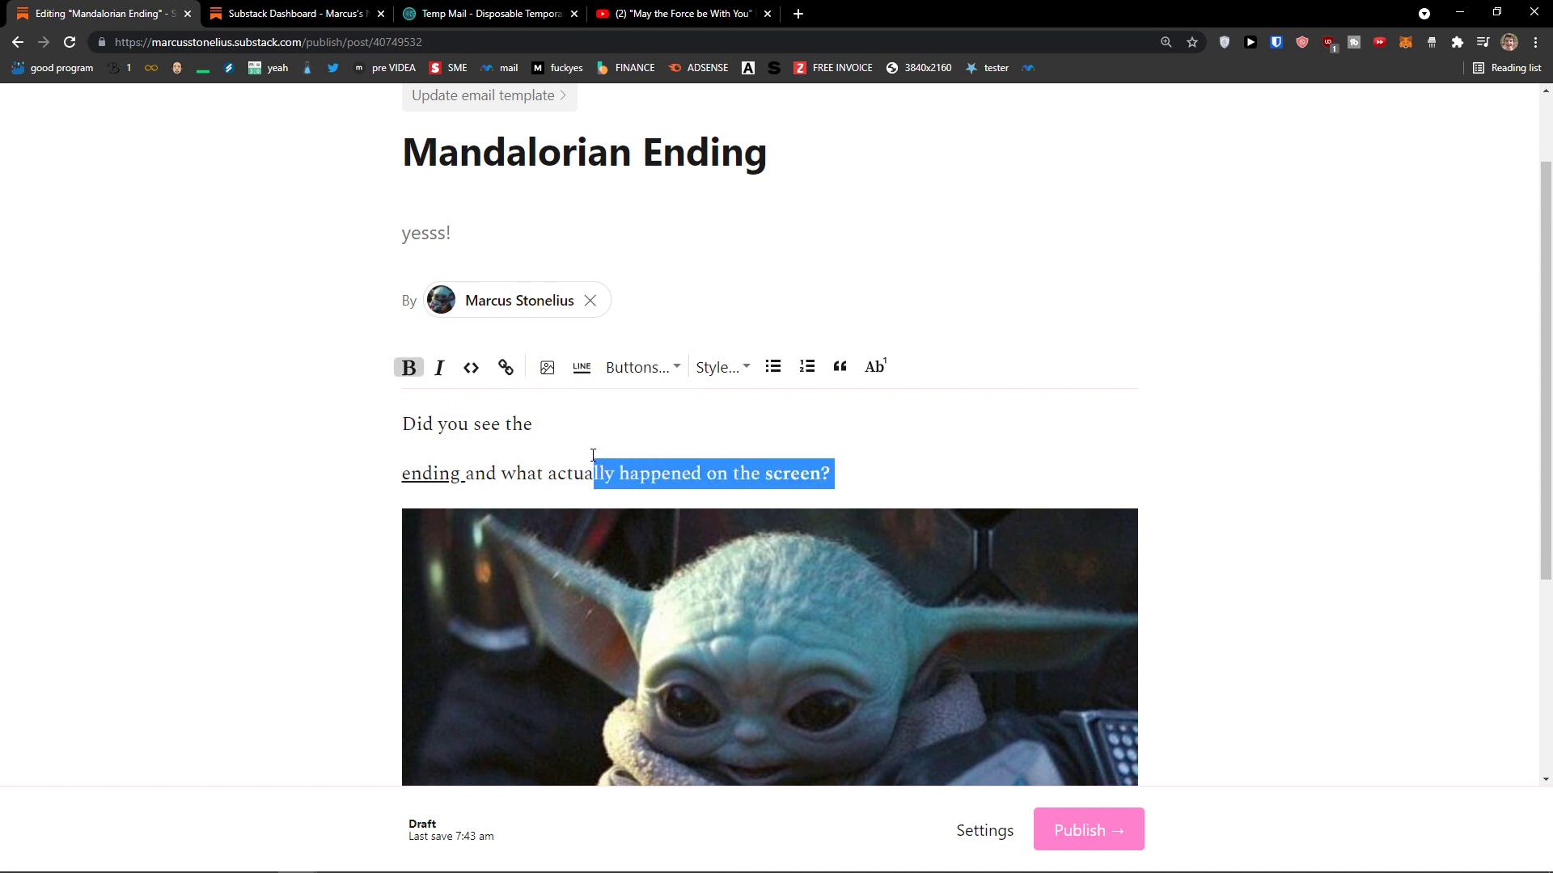
pyautogui.click(581, 366)
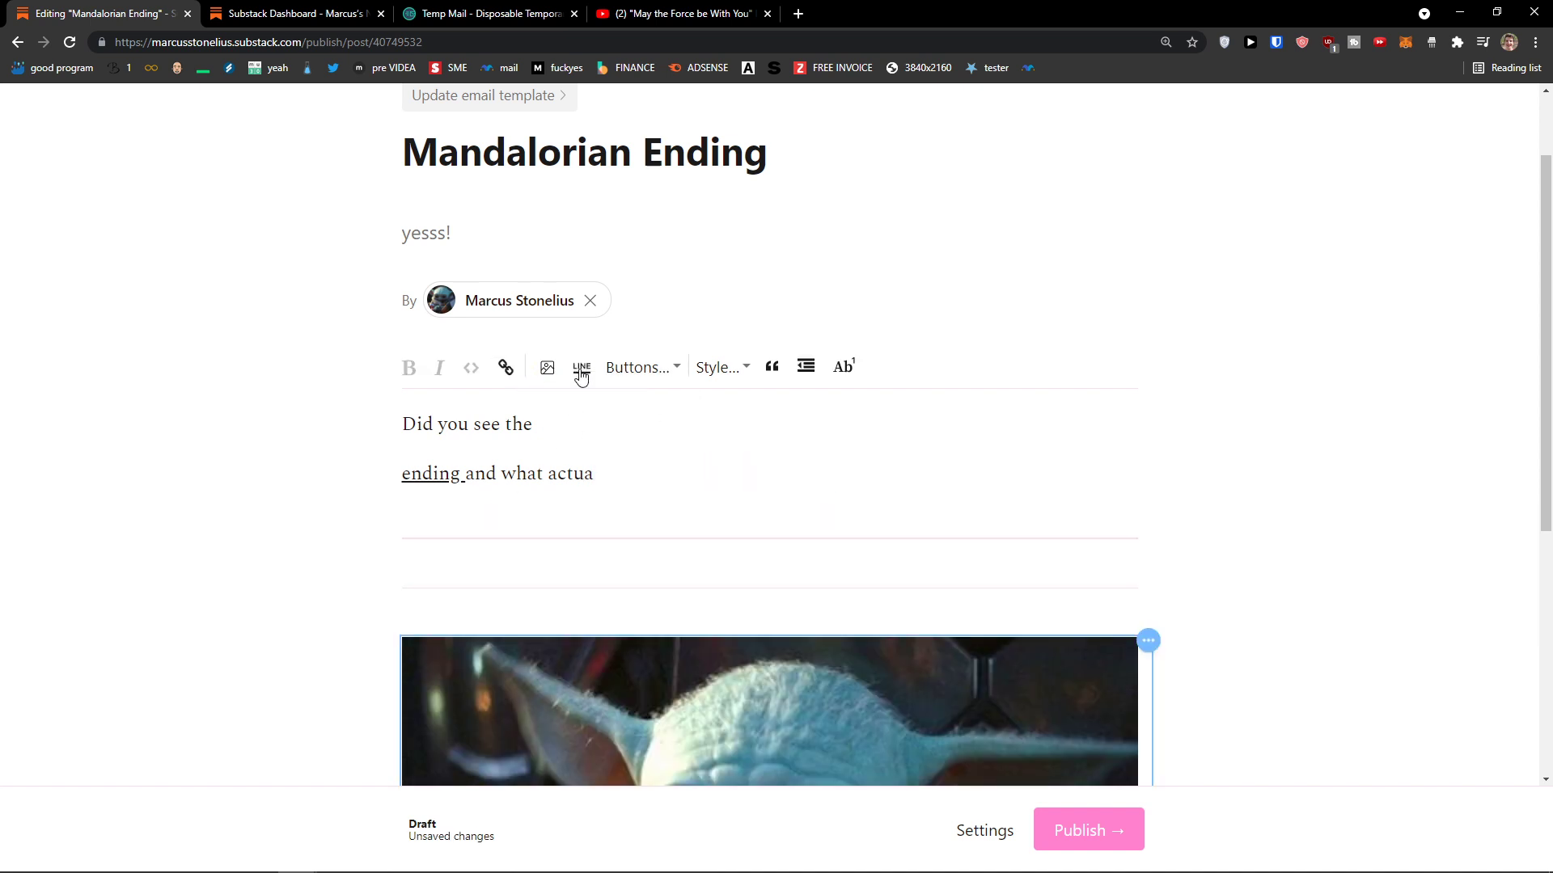
# Step: Remove the image and divider, merge the lines into one sentence ending 'actually happened', and add a divider beneath
pyautogui.press('BackSpace')
pyautogui.press('BackSpace')
pyautogui.press('BackSpace')
pyautogui.press('BackSpace')
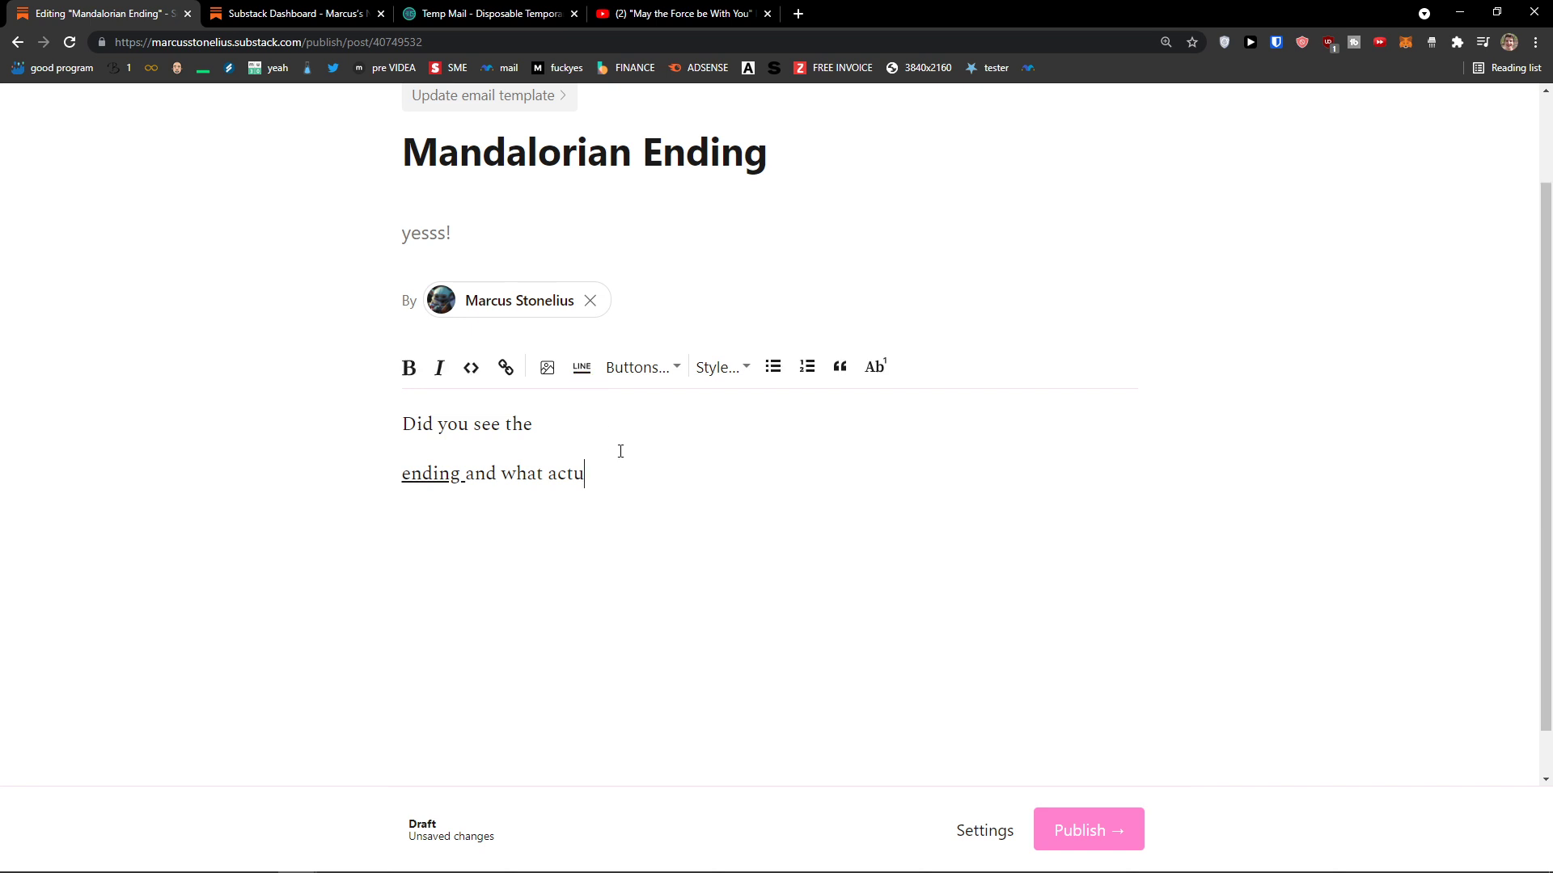
pyautogui.scroll(-1, 646, 489)
pyautogui.scroll(2, 537, 488)
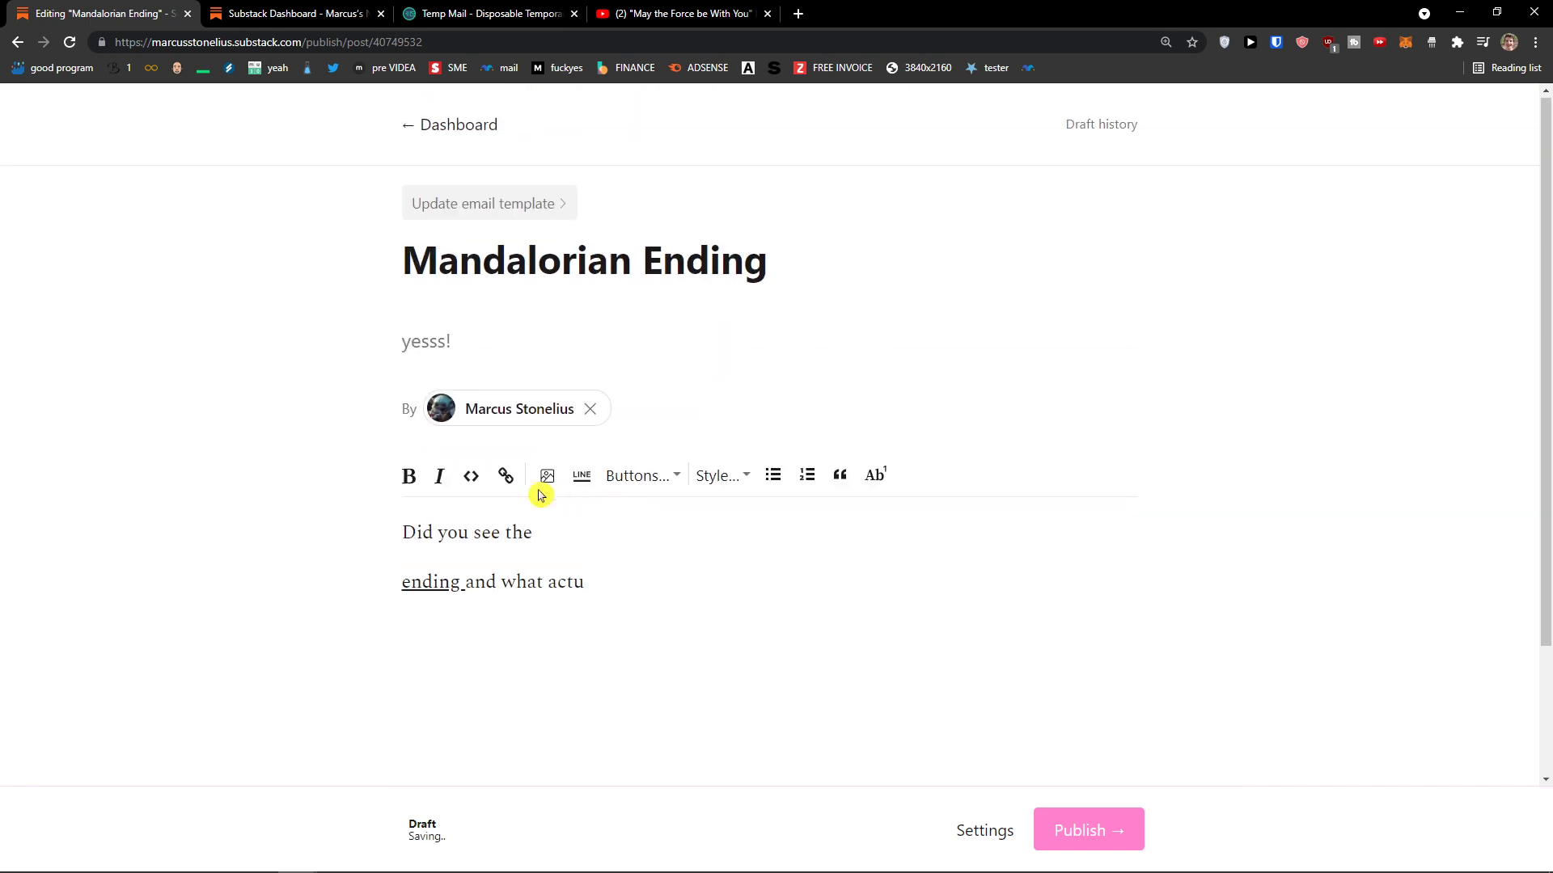
pyautogui.scroll(-1, 482, 502)
pyautogui.click(400, 506)
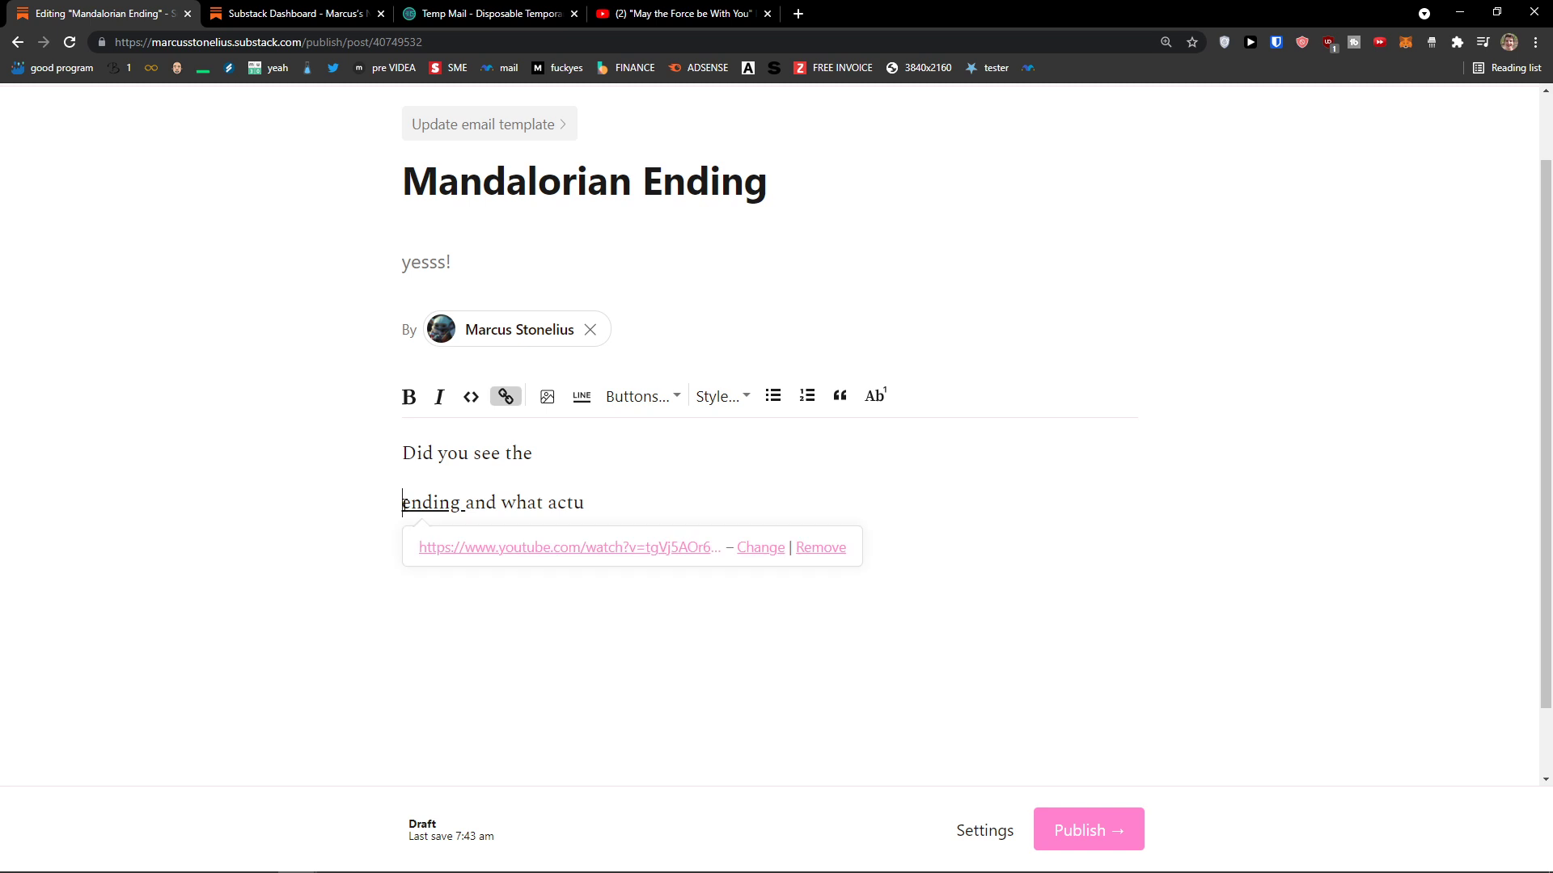
pyautogui.press('BackSpace')
pyautogui.scroll(-1, 697, 590)
pyautogui.click(728, 370)
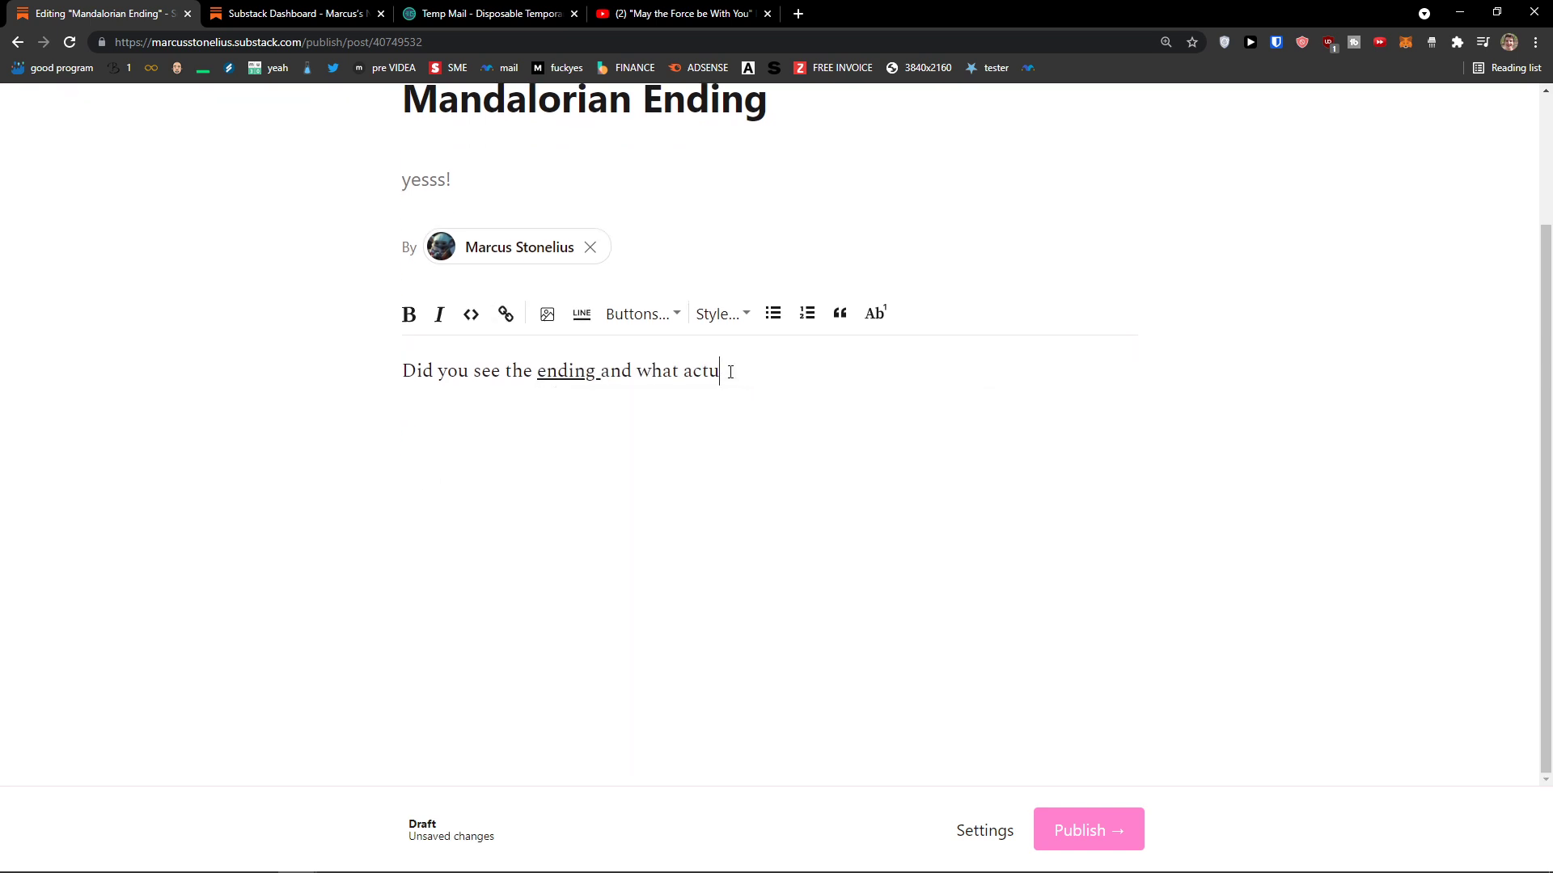
pyautogui.write('ally happened')
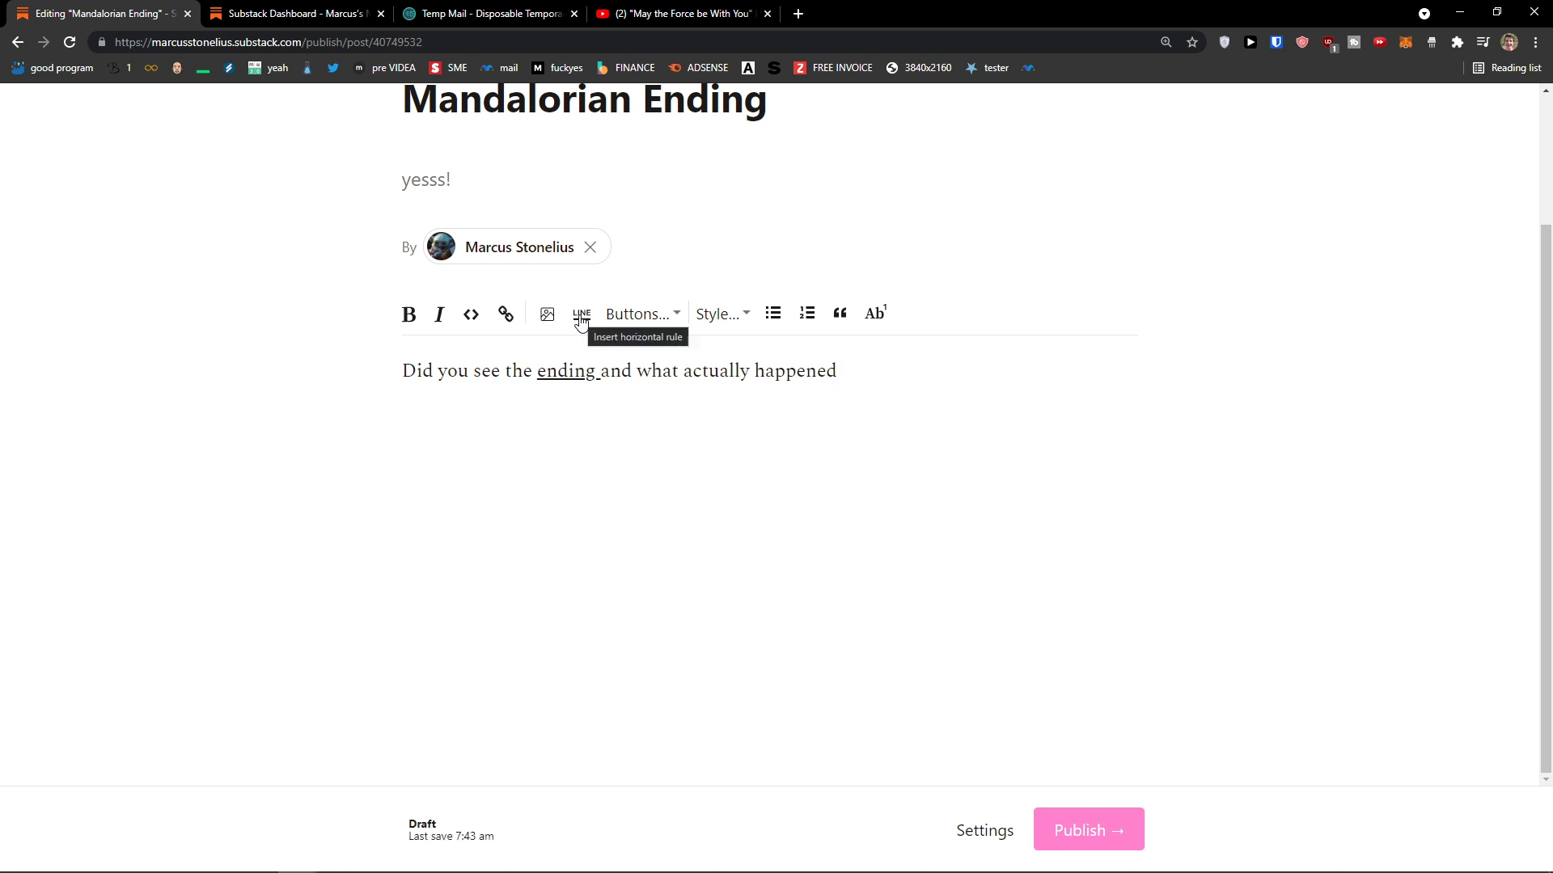
pyautogui.click(580, 318)
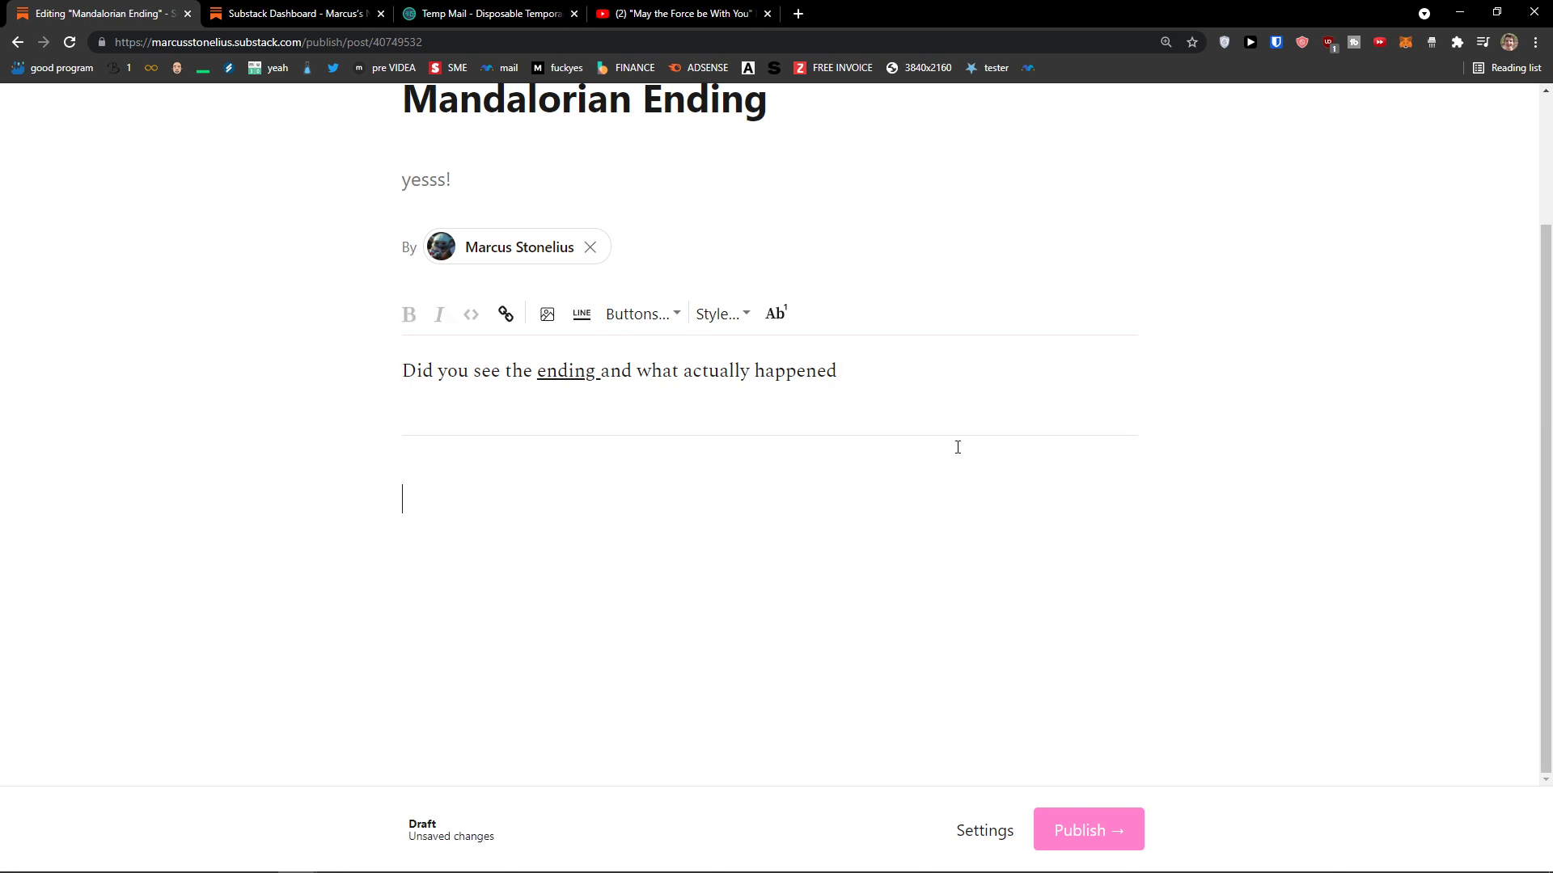
# Step: Add Subscribe now and Leave a comment buttons on a new line below the sentence
pyautogui.click(882, 433)
pyautogui.click(513, 493)
pyautogui.click(1147, 442)
pyautogui.click(854, 367)
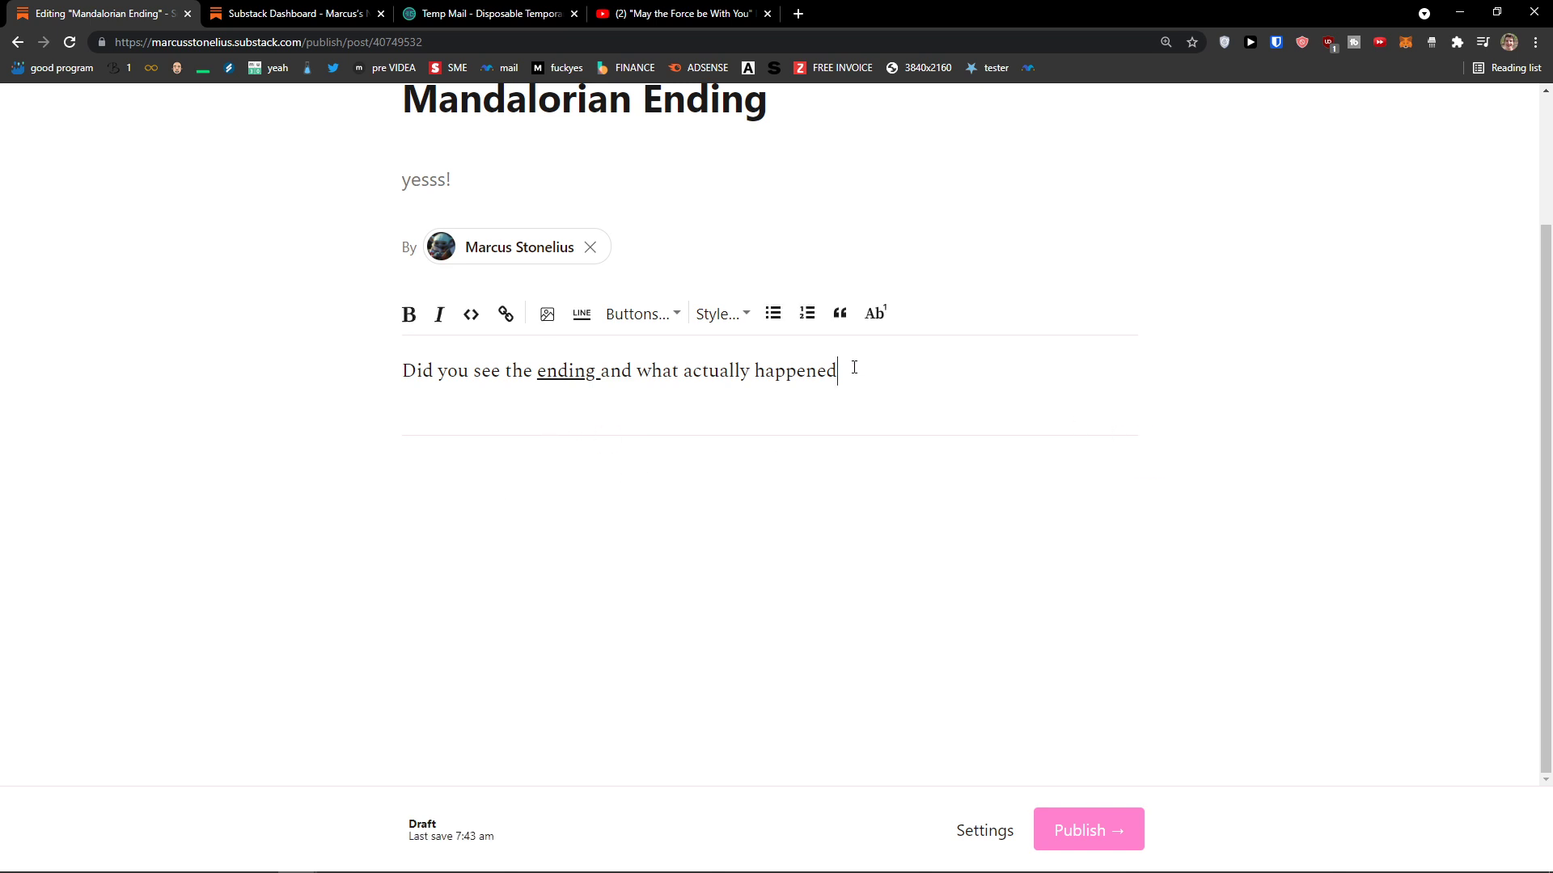
pyautogui.click(657, 317)
pyautogui.press('Return')
pyautogui.click(661, 315)
pyautogui.click(654, 351)
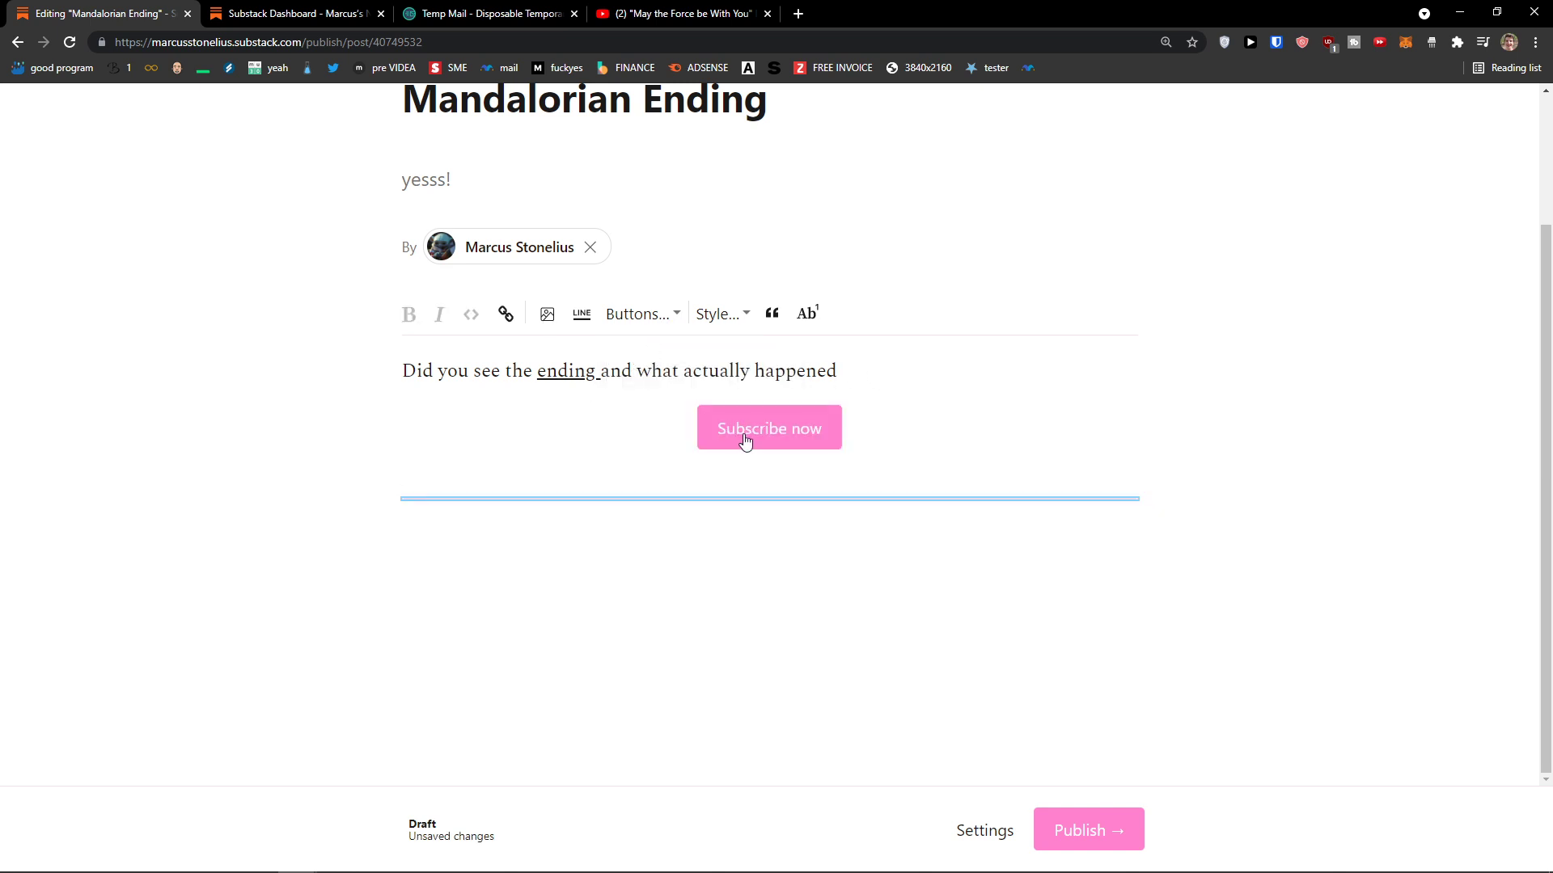
pyautogui.click(692, 501)
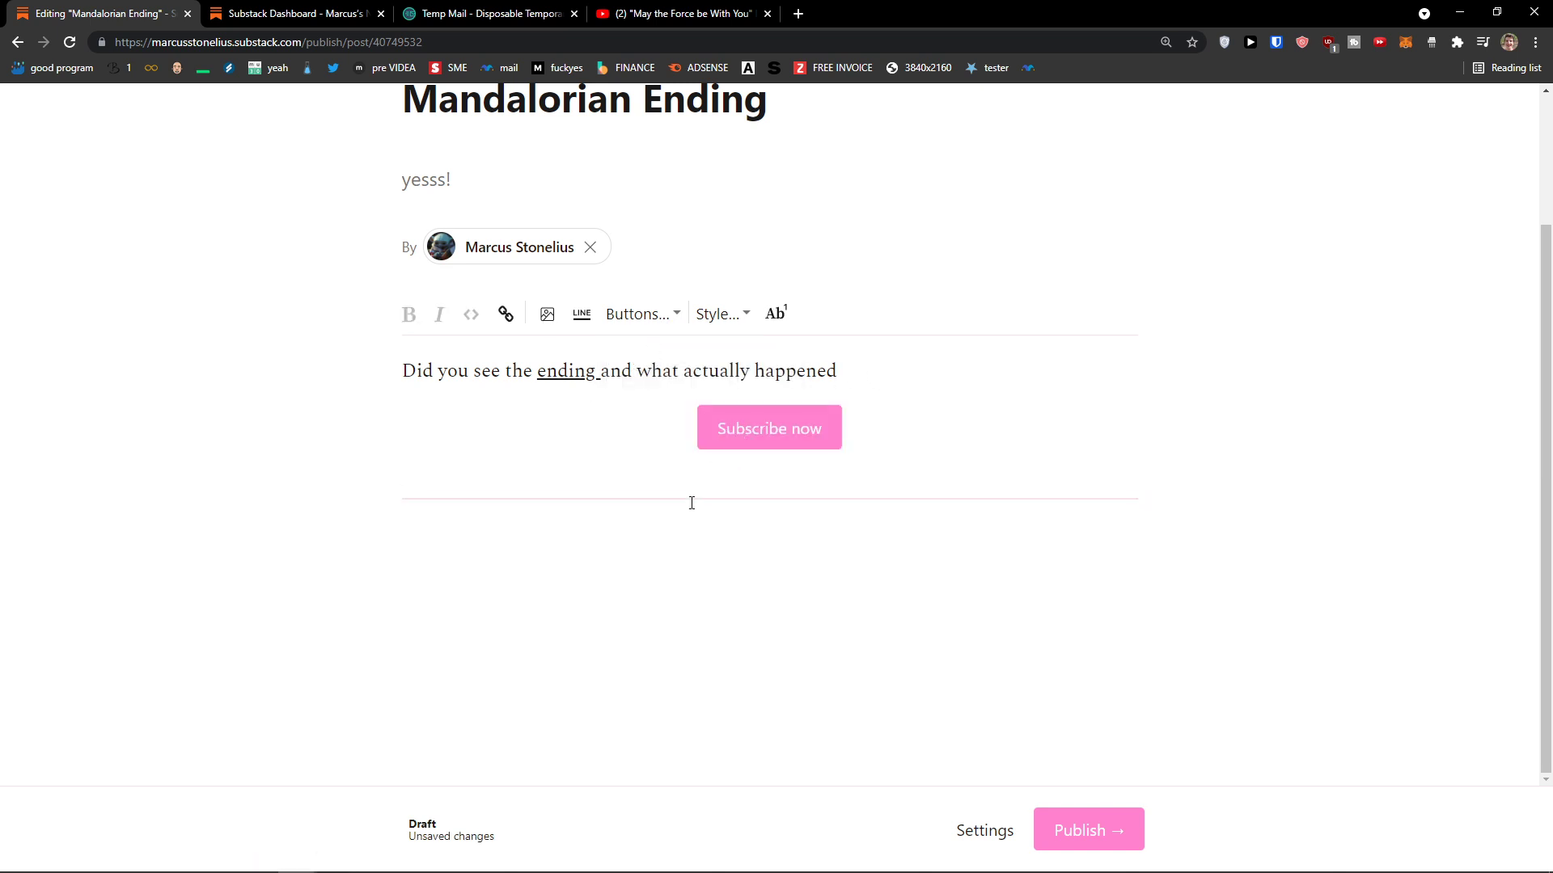
pyautogui.click(665, 323)
pyautogui.click(679, 379)
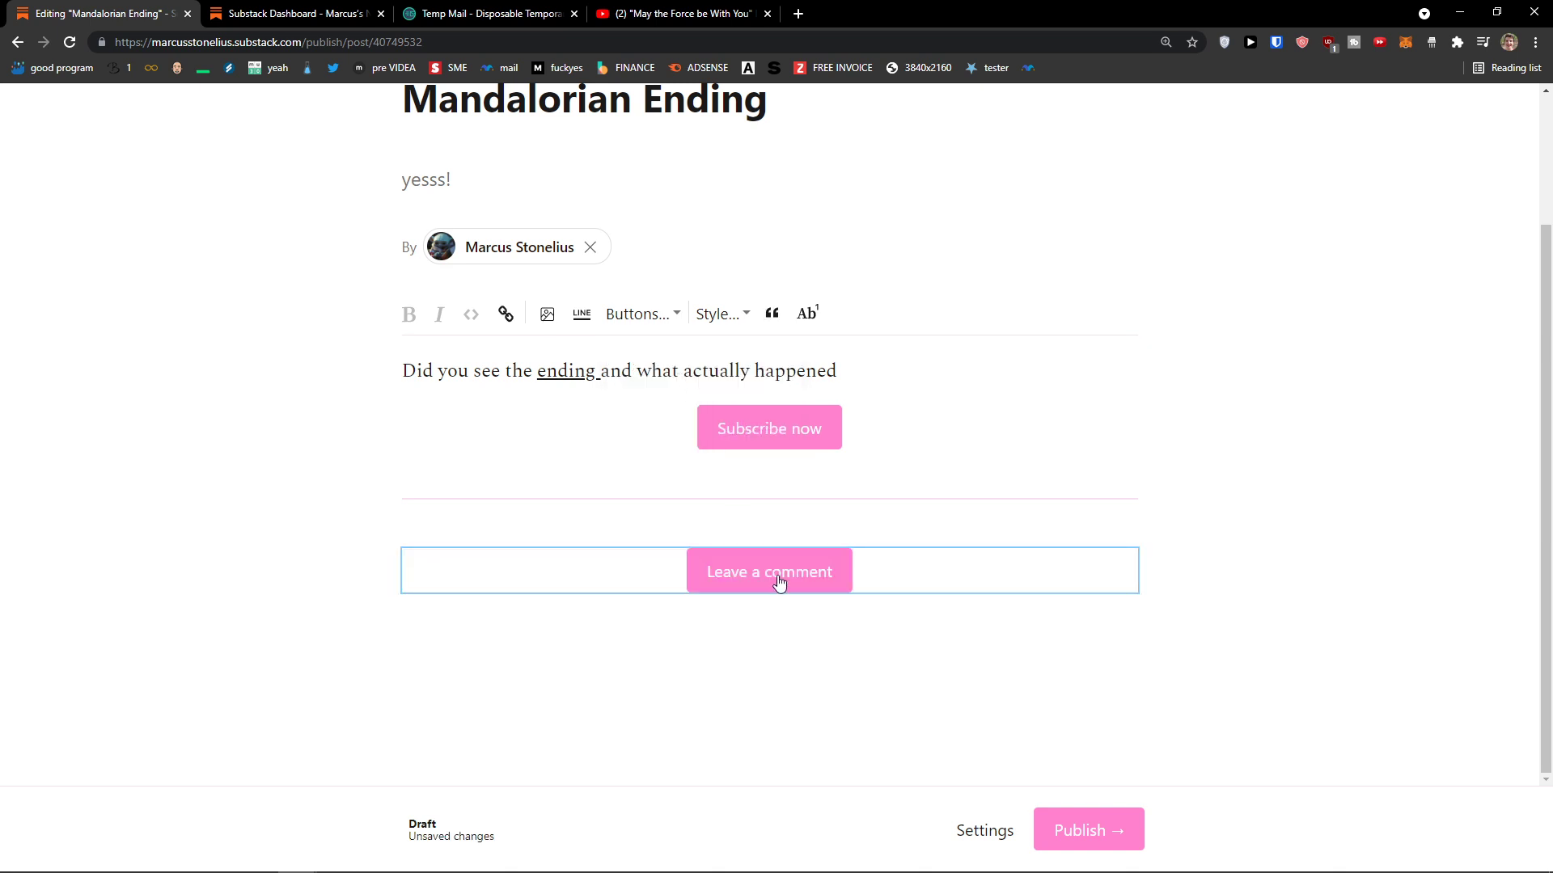
# Step: Change the button to Share Marcus's Newsletter, then delete that button and the divider
pyautogui.click(678, 320)
pyautogui.click(681, 401)
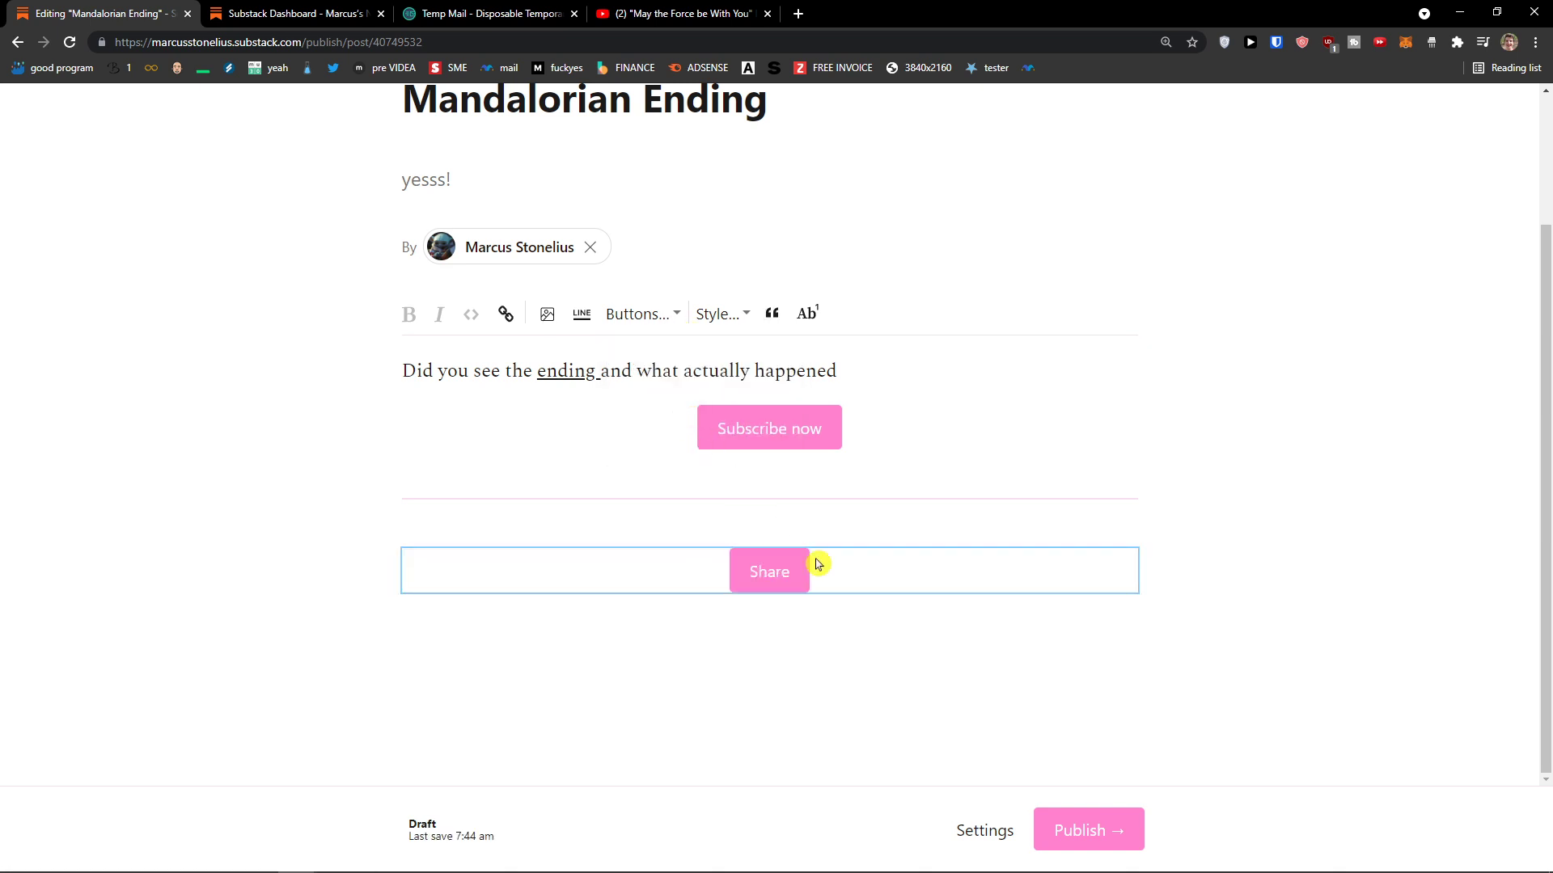
pyautogui.click(676, 321)
pyautogui.click(680, 426)
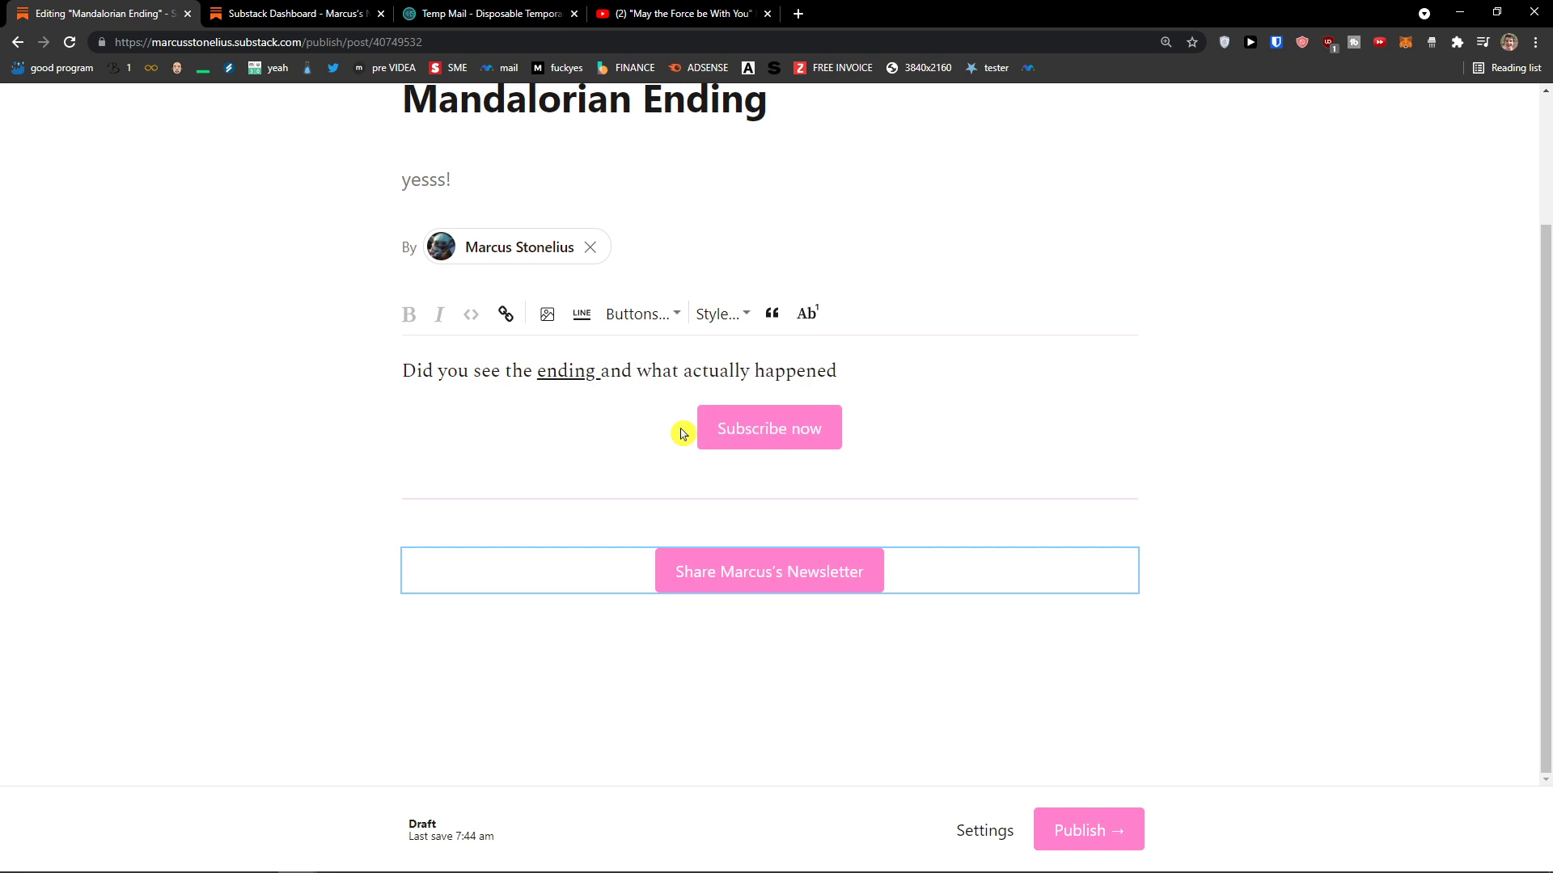
pyautogui.click(663, 324)
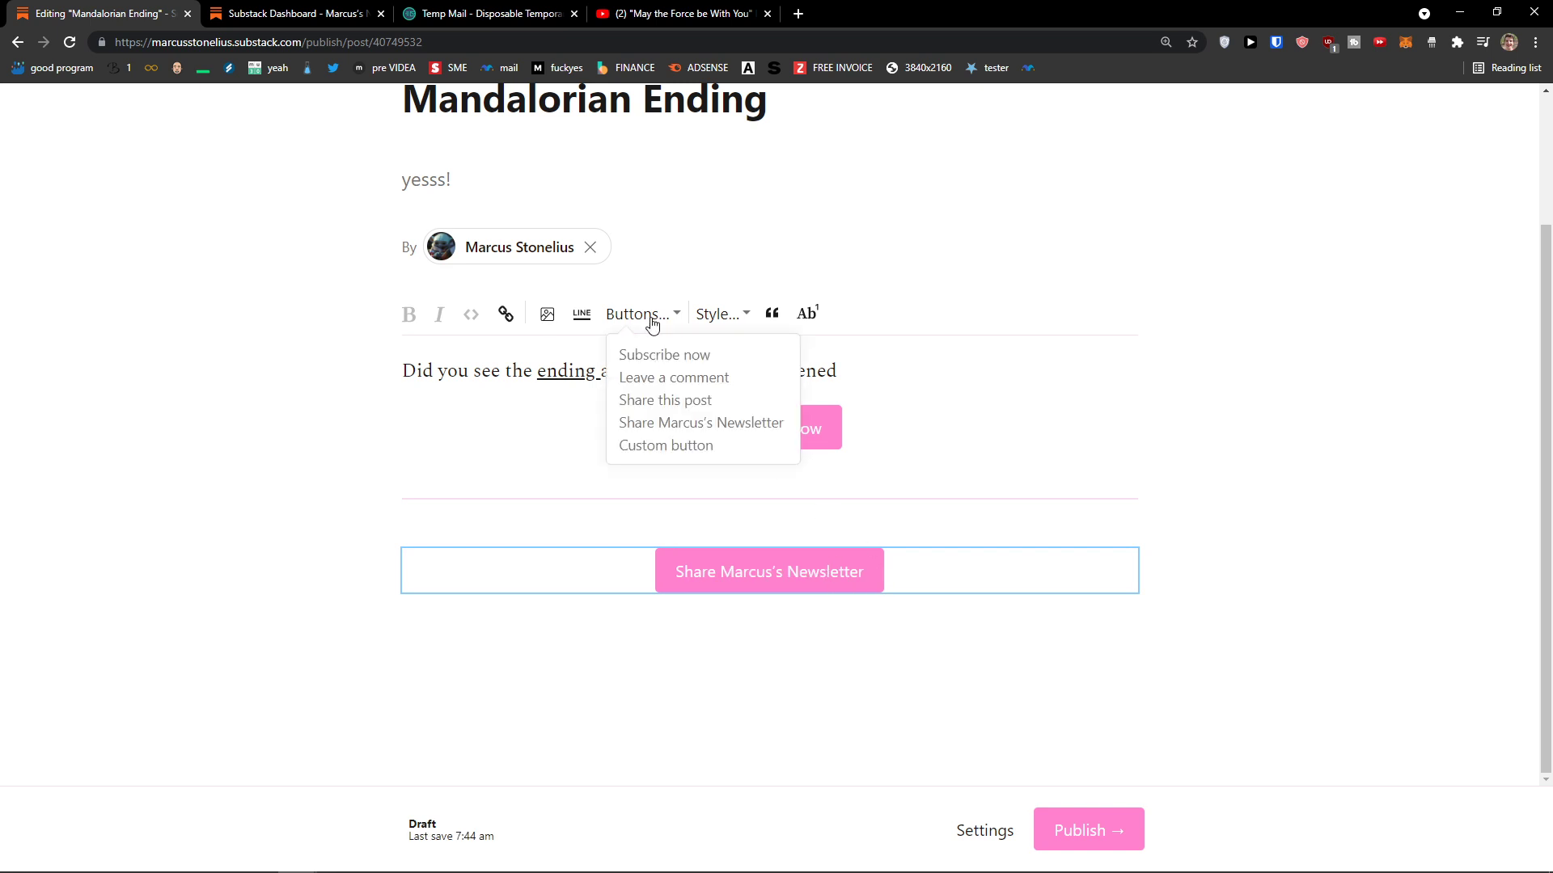
pyautogui.click(703, 445)
pyautogui.click(702, 457)
pyautogui.press('BackSpace')
pyautogui.press('BackSpace')
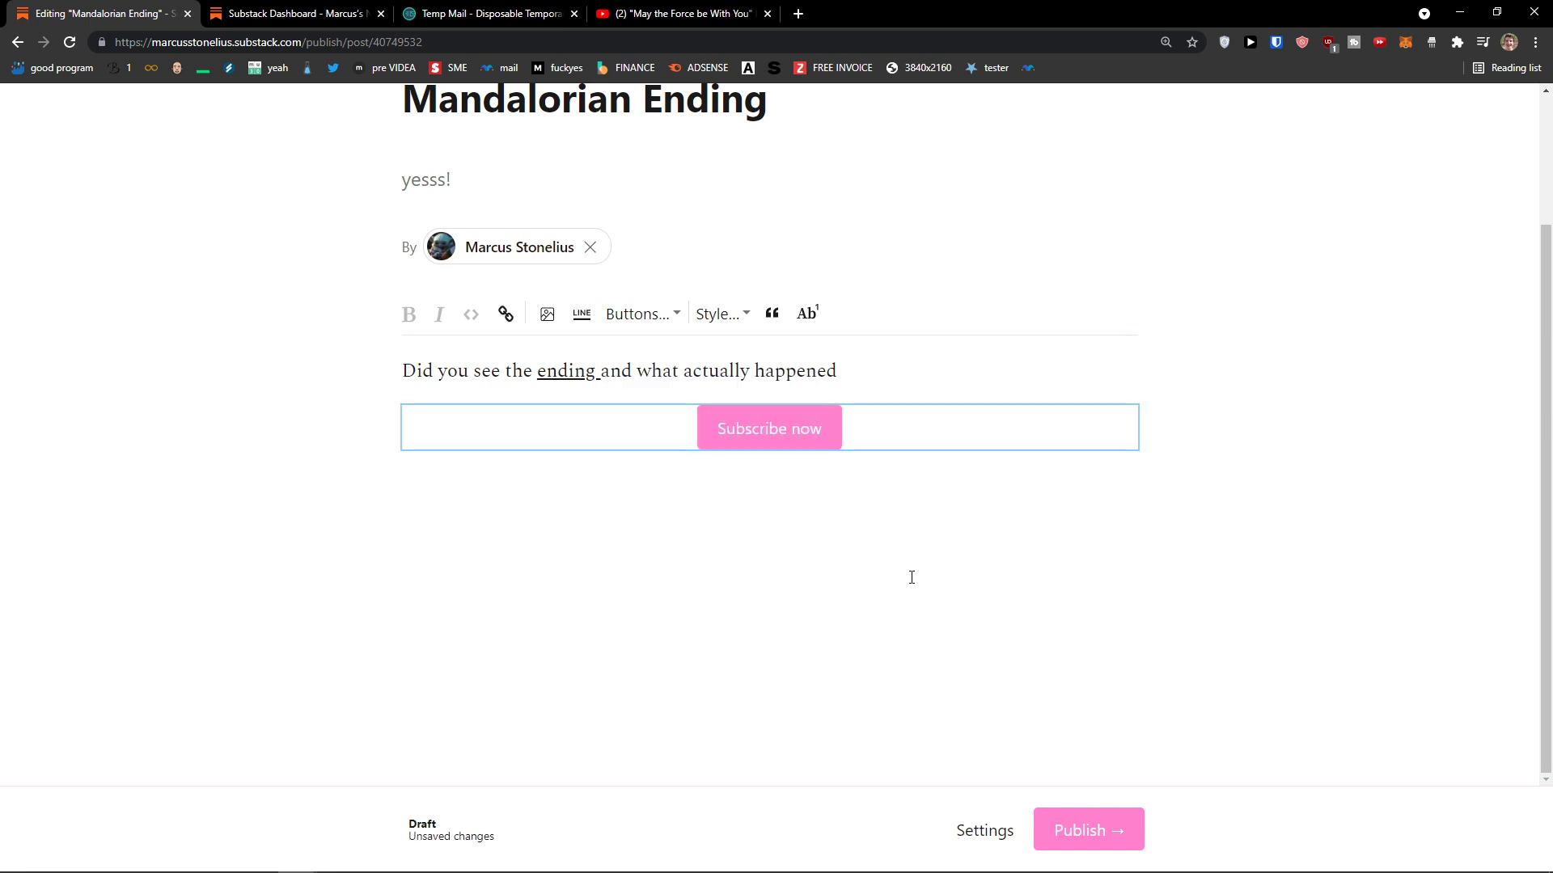
pyautogui.press('BackSpace')
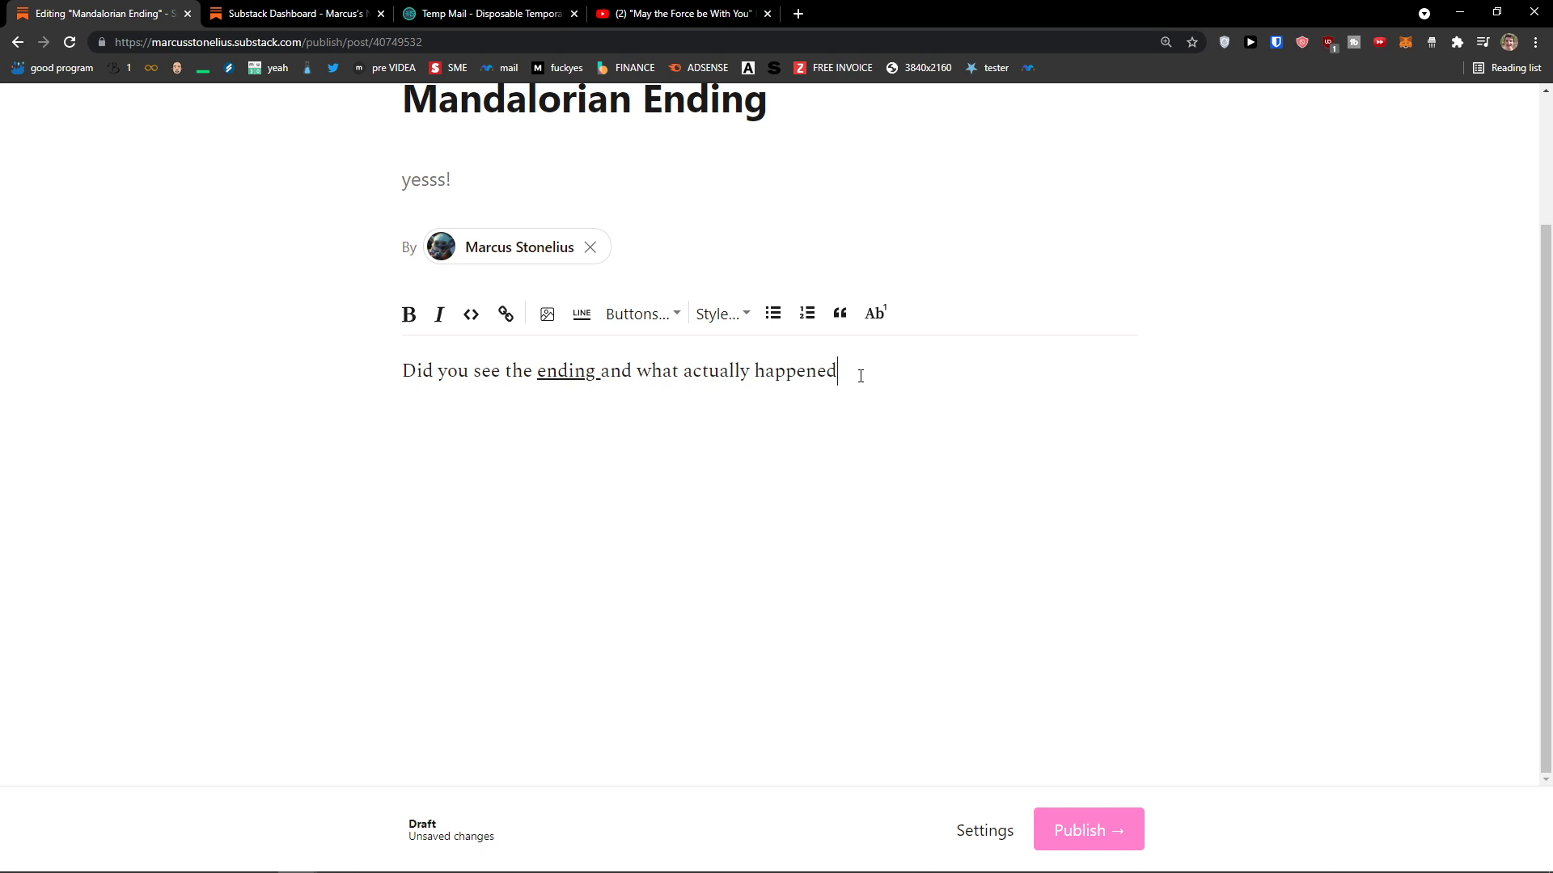
pyautogui.click(557, 322)
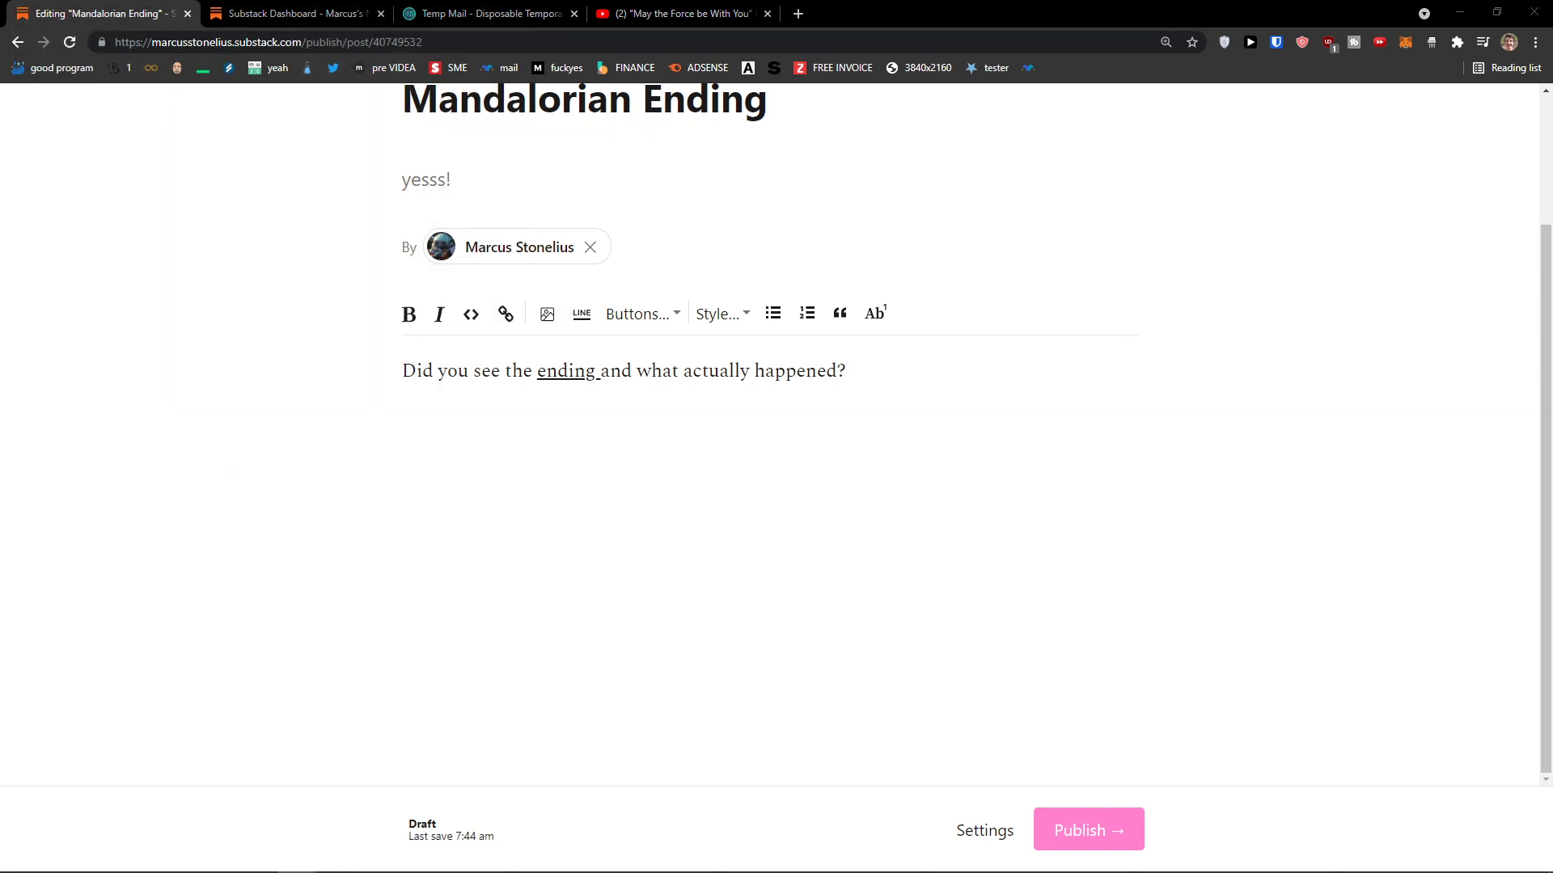
# Step: Insert the Baby Yoda image and add a Leave a comment button beneath it
pyautogui.press('Return')
pyautogui.scroll(5, 610, 638)
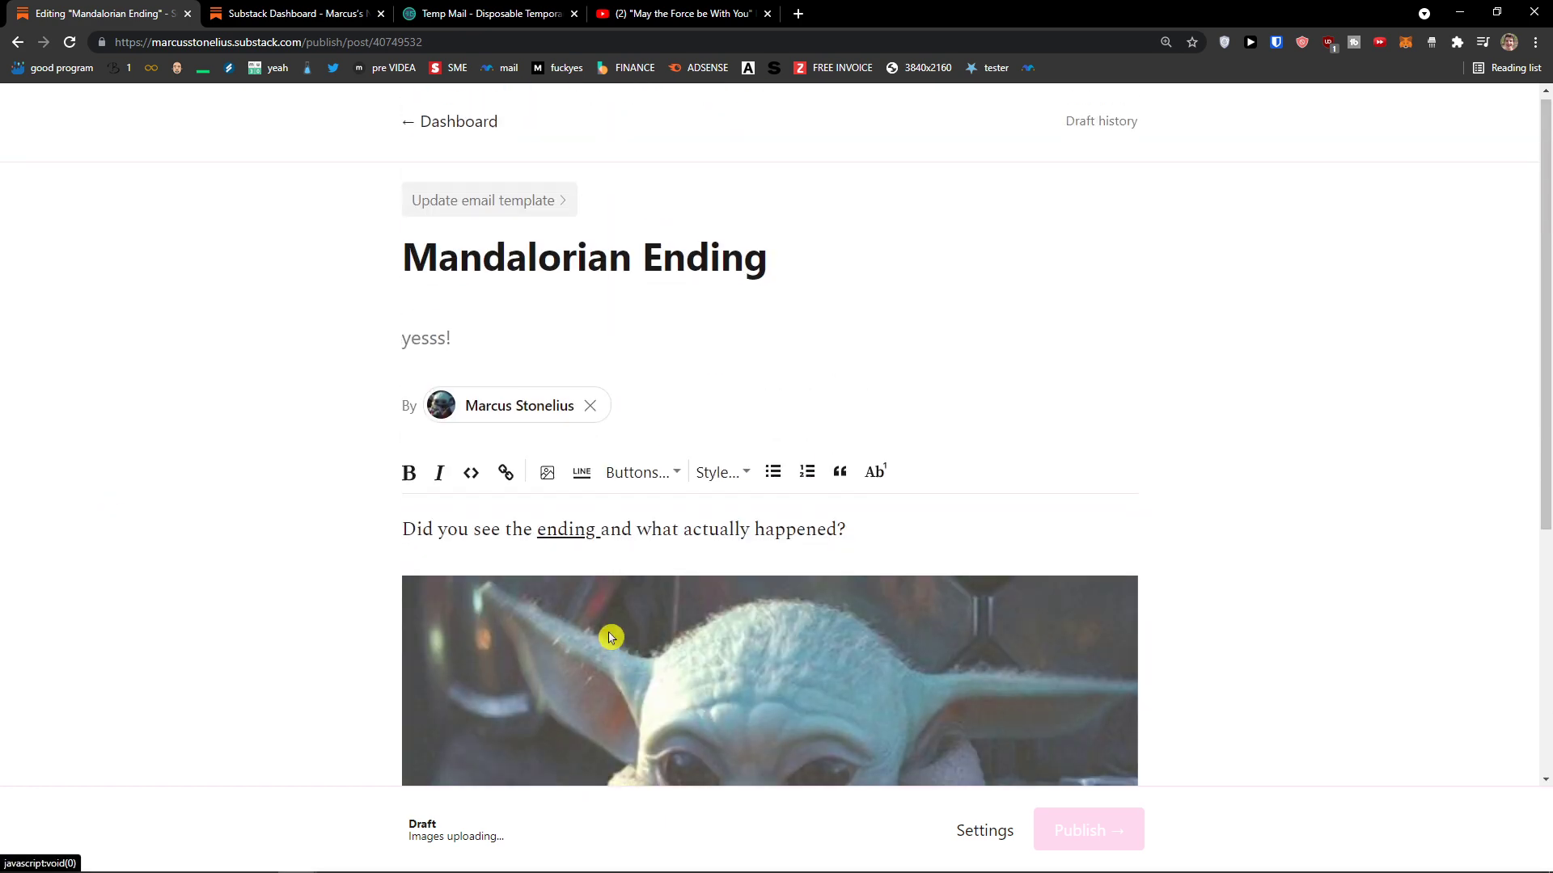
pyautogui.click(643, 472)
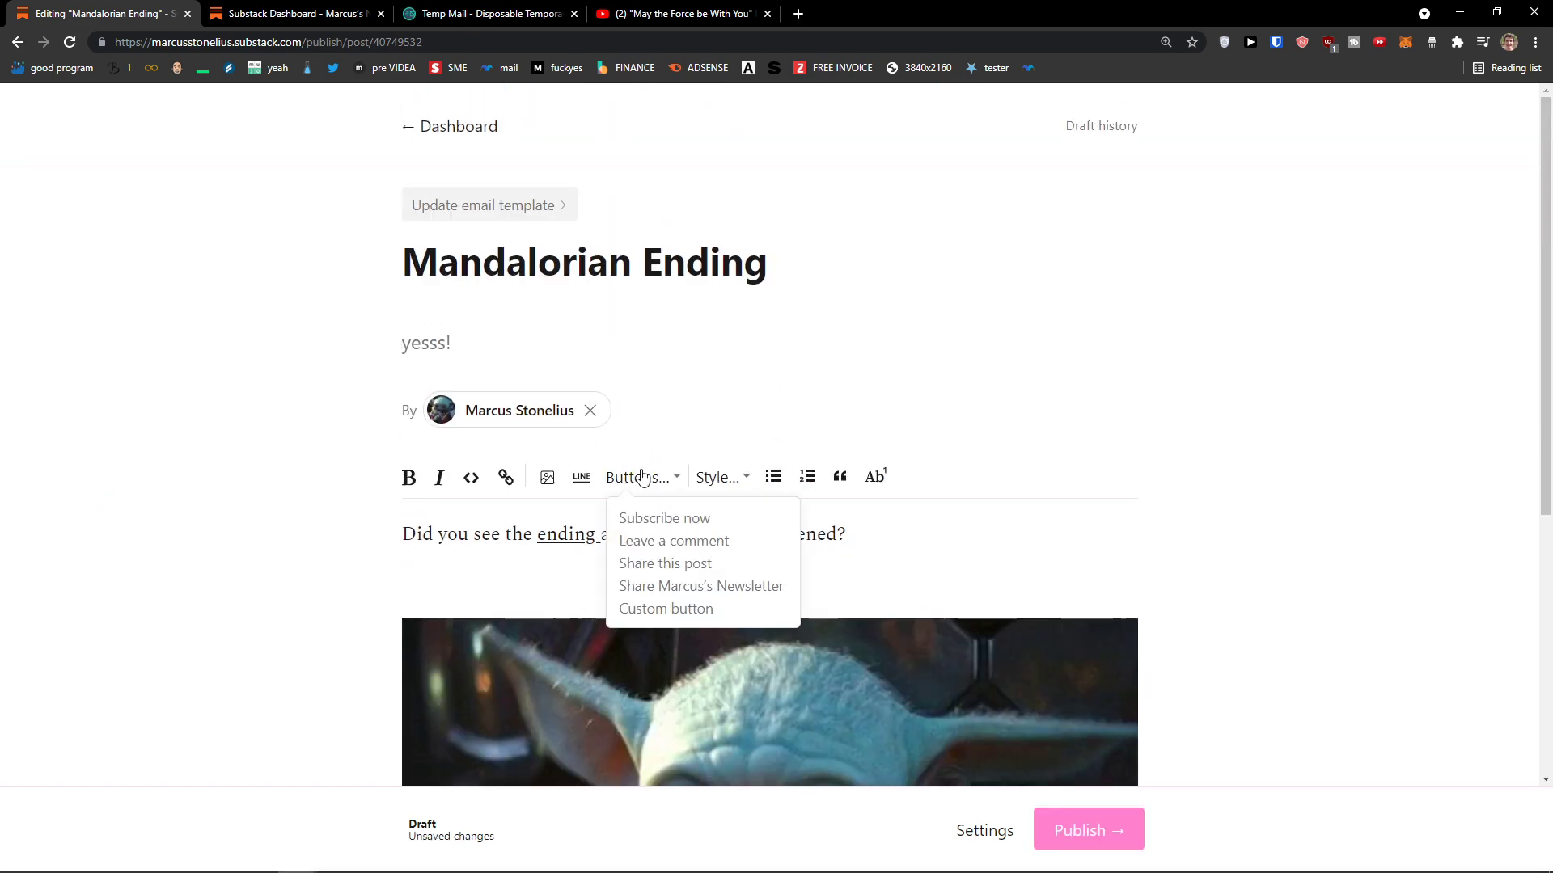
pyautogui.click(708, 550)
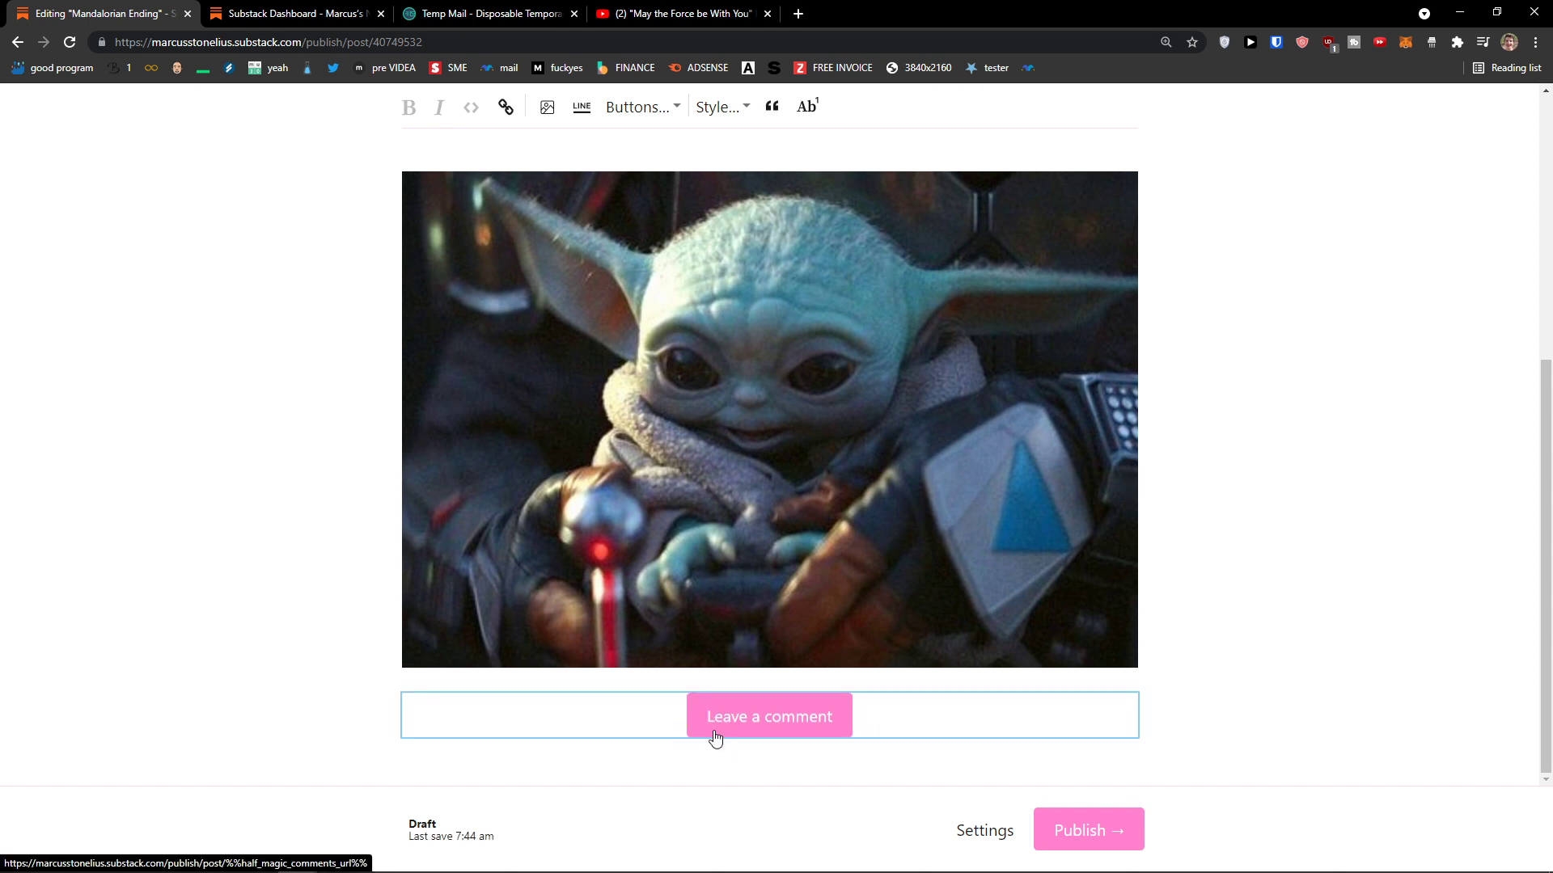
# Step: Add a Subscribe now button and one more chosen button below the image
pyautogui.scroll(6, 722, 757)
pyautogui.click(639, 484)
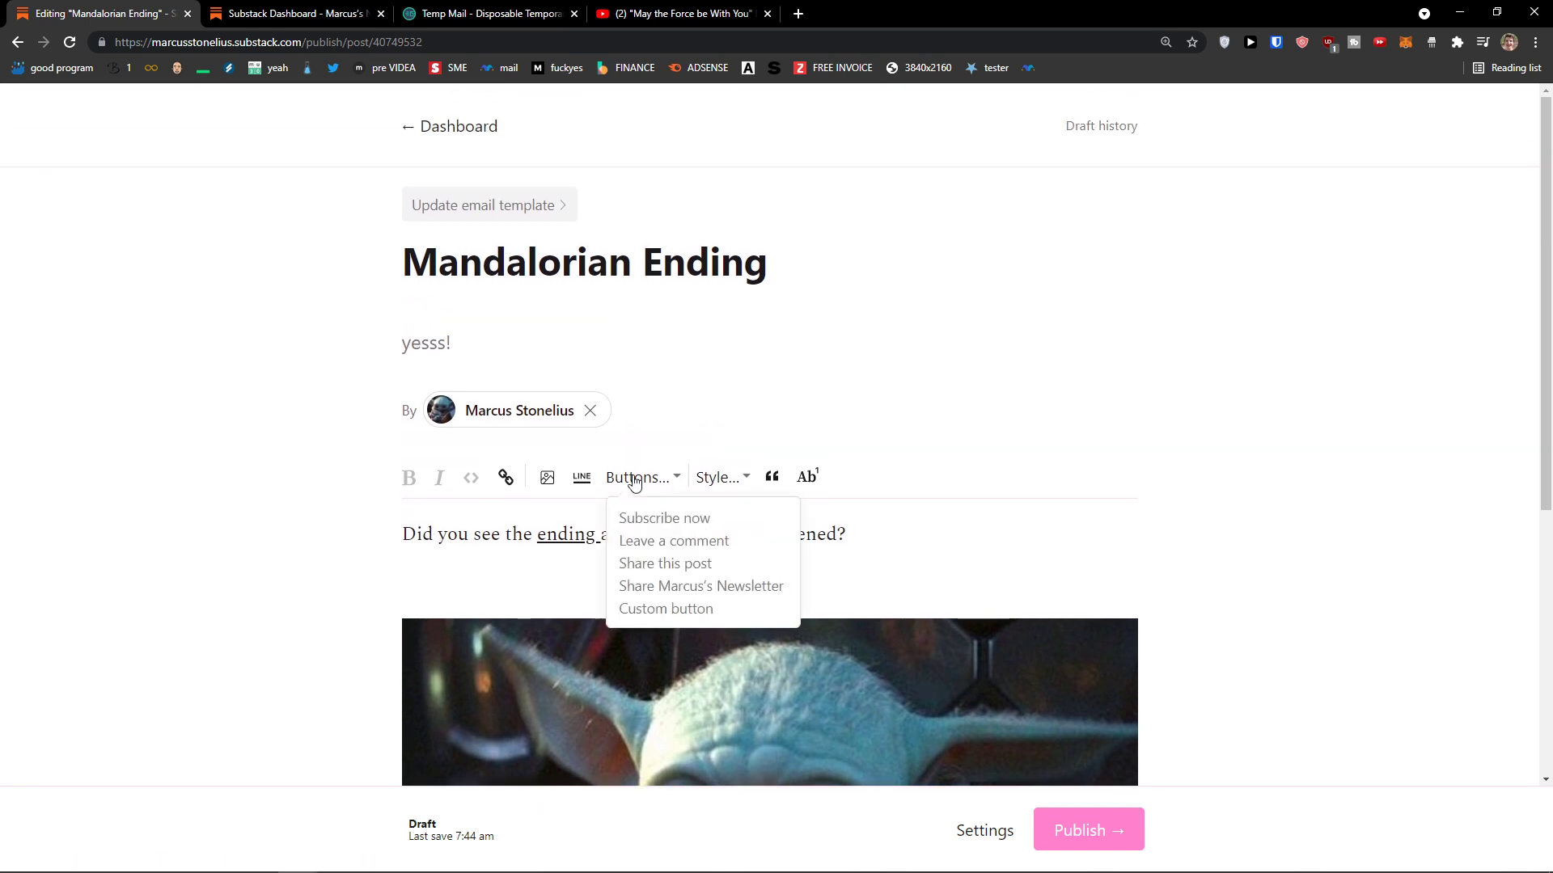
pyautogui.click(664, 517)
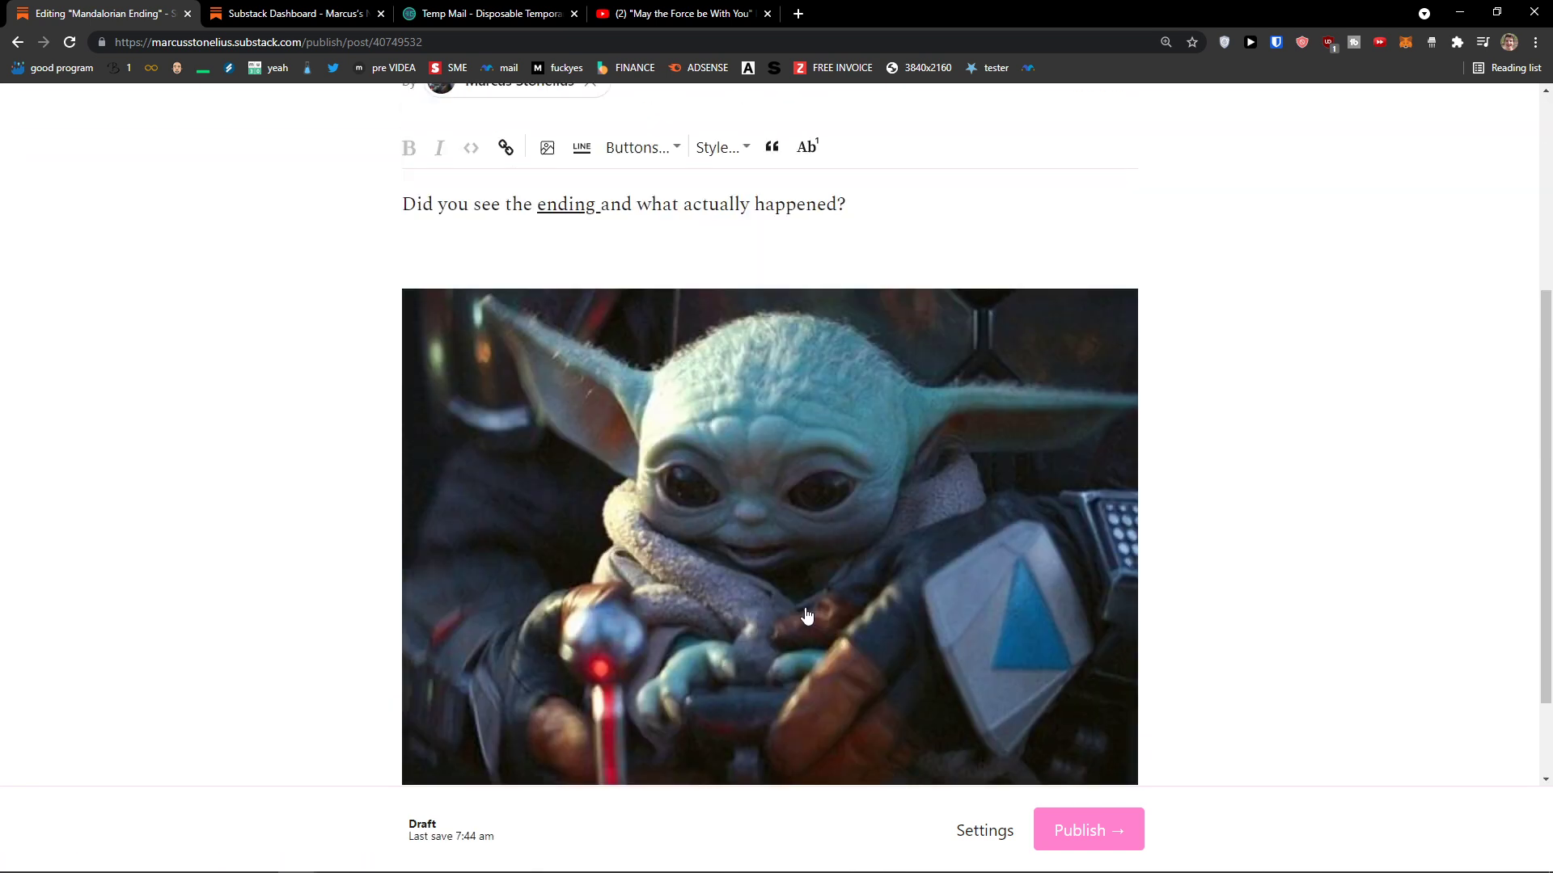
pyautogui.scroll(-2, 807, 616)
pyautogui.scroll(3, 641, 242)
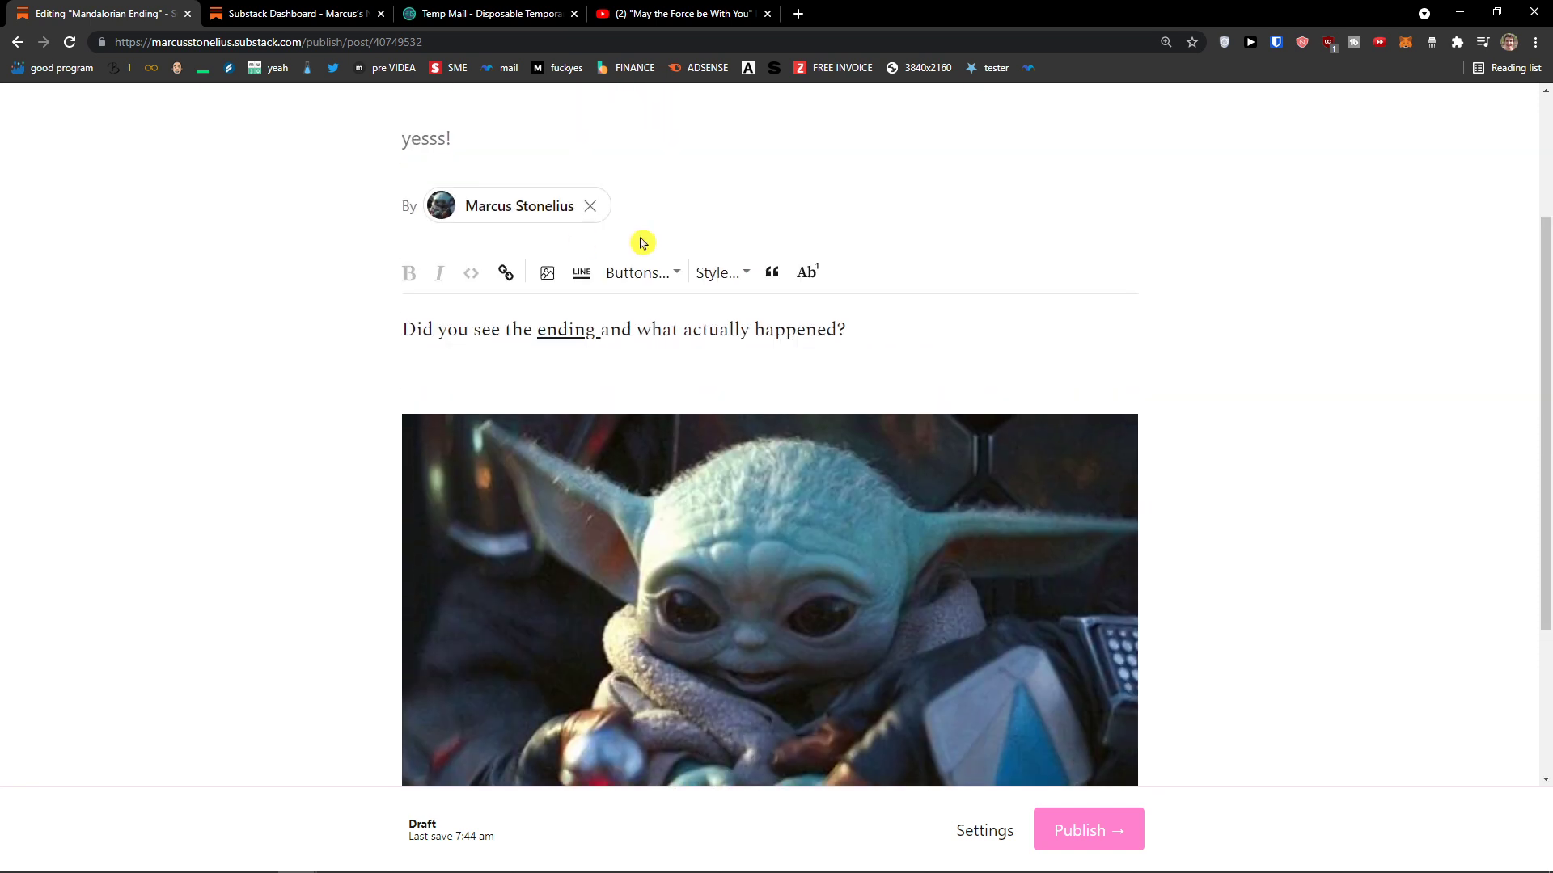
pyautogui.click(651, 273)
pyautogui.click(671, 404)
pyautogui.click(702, 415)
pyautogui.click(655, 275)
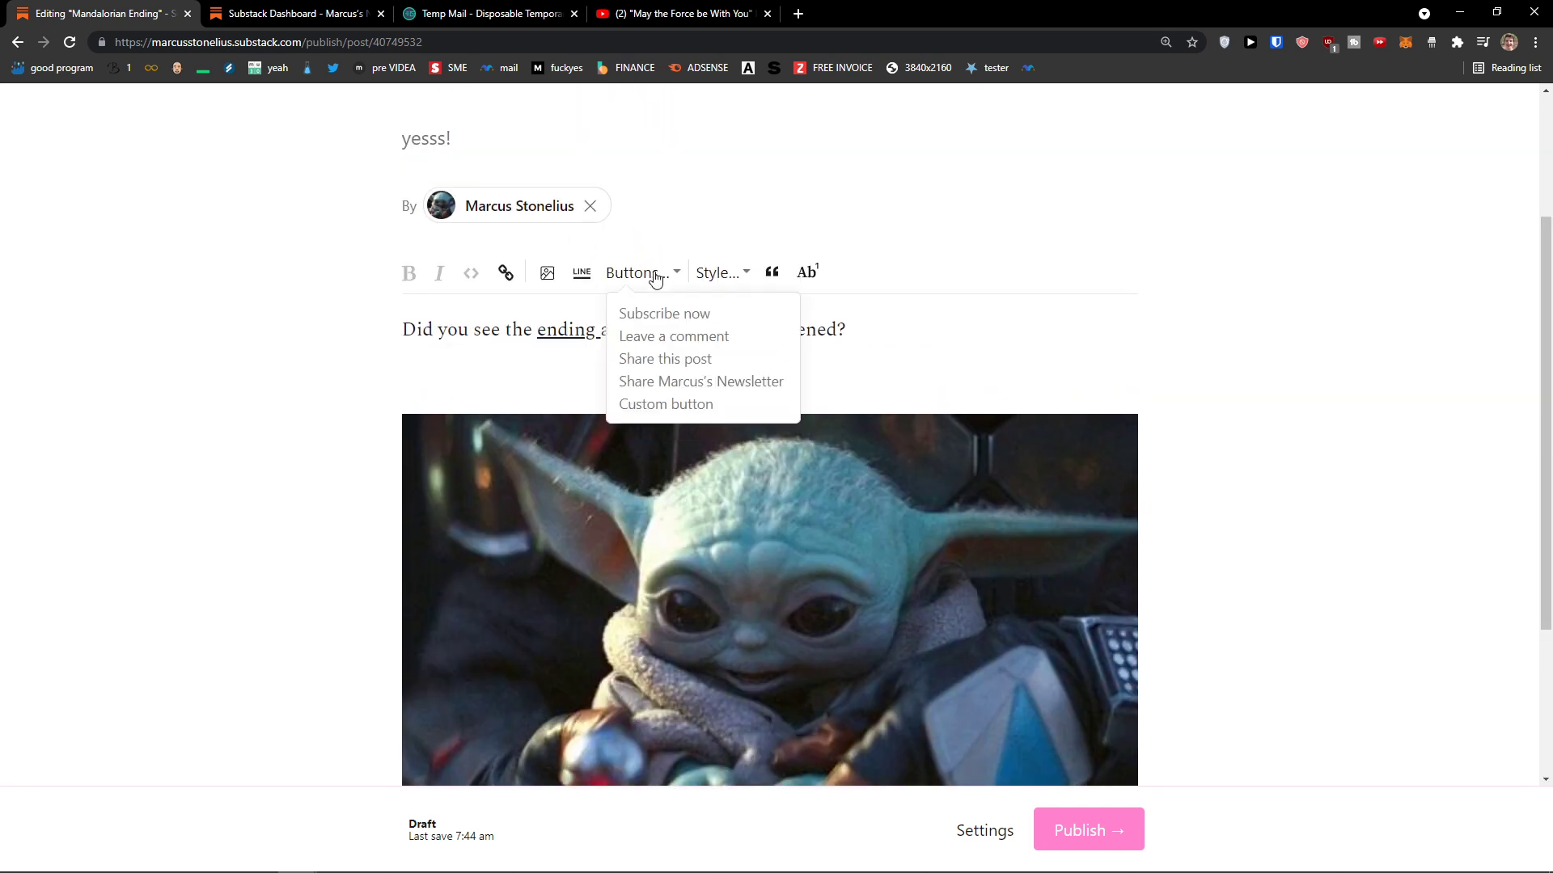
pyautogui.click(674, 337)
pyautogui.scroll(-3, 354, 516)
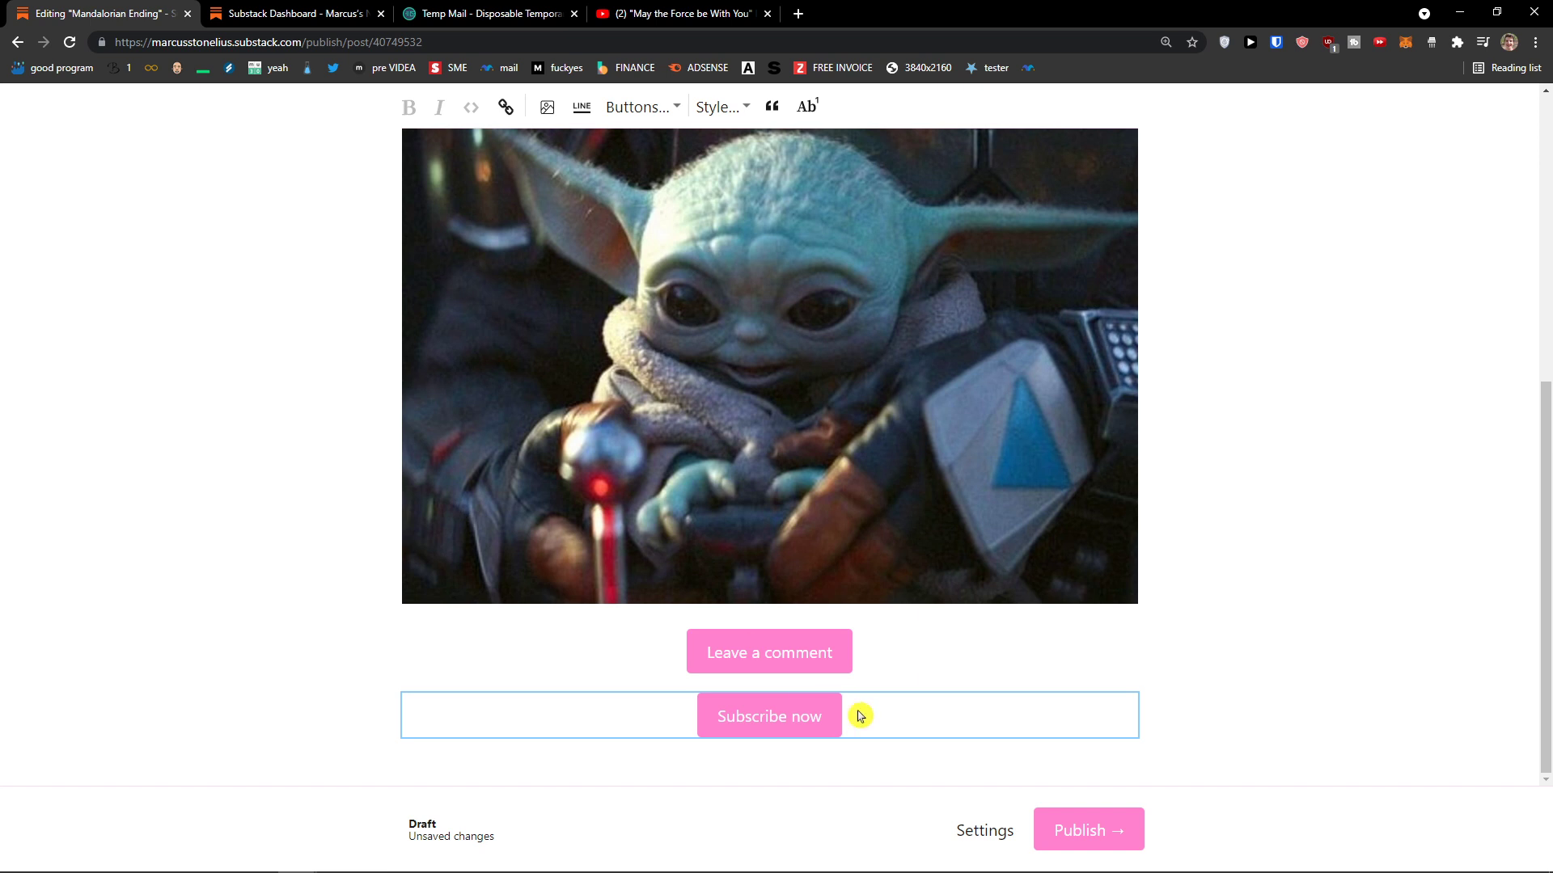
pyautogui.scroll(5, 728, 566)
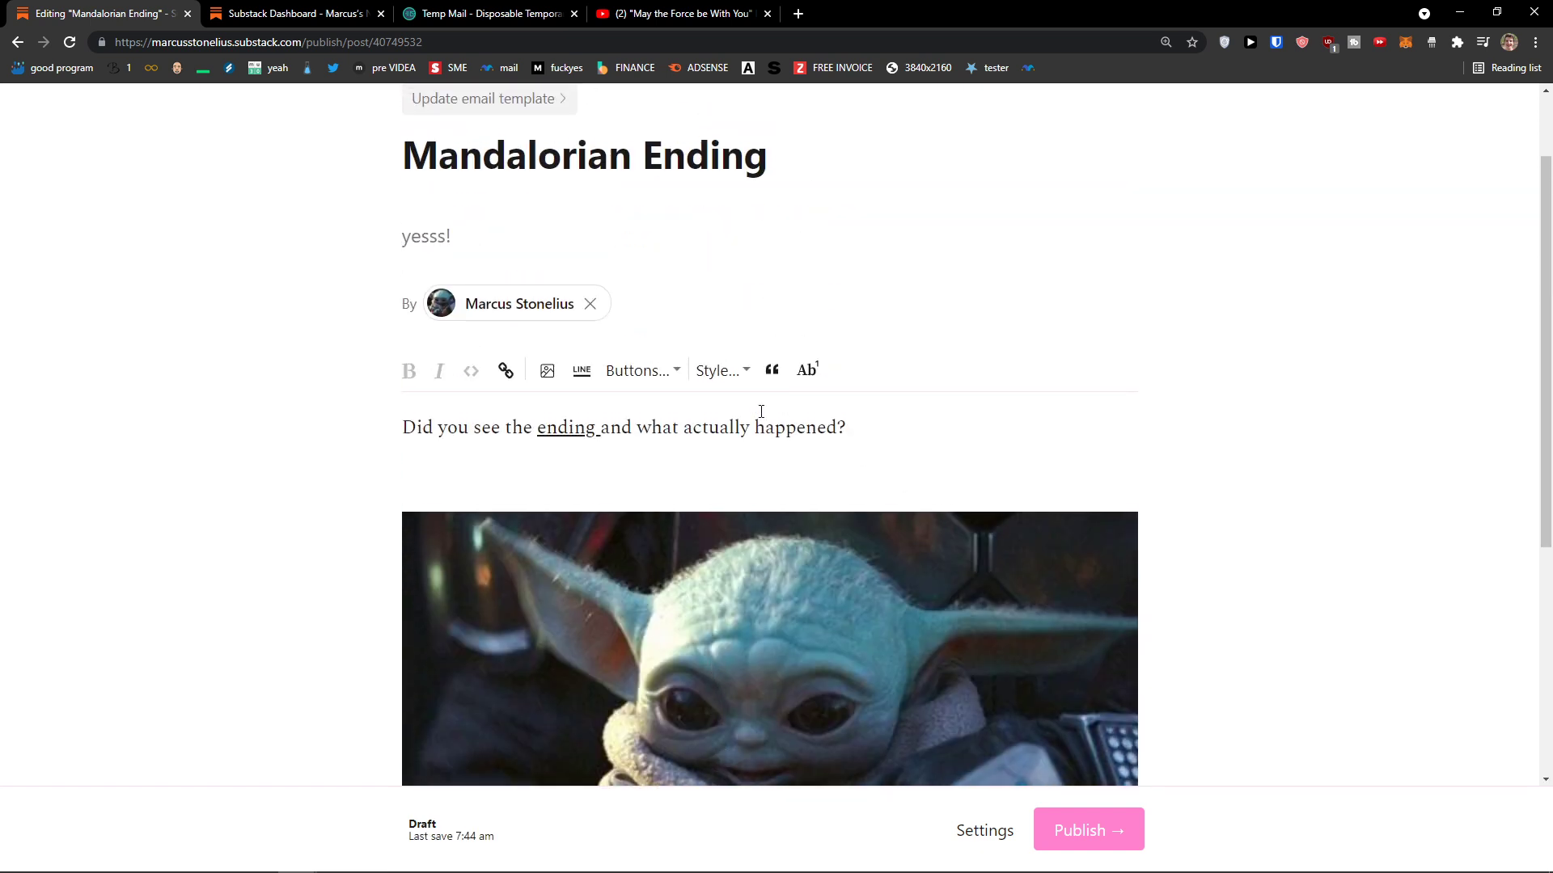
pyautogui.click(732, 374)
pyautogui.click(662, 427)
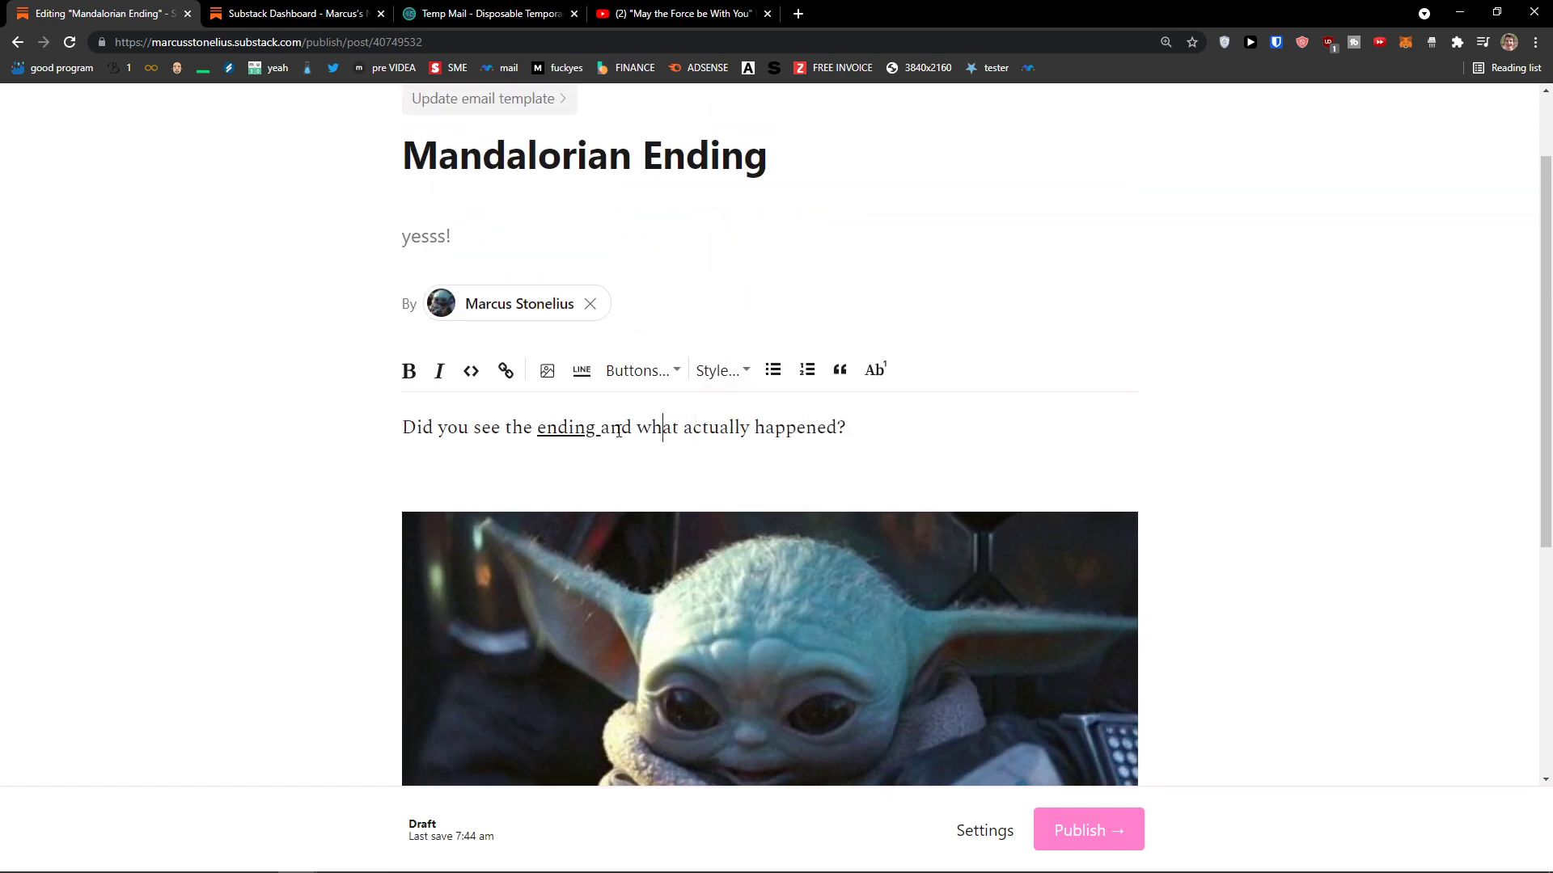
pyautogui.click(732, 373)
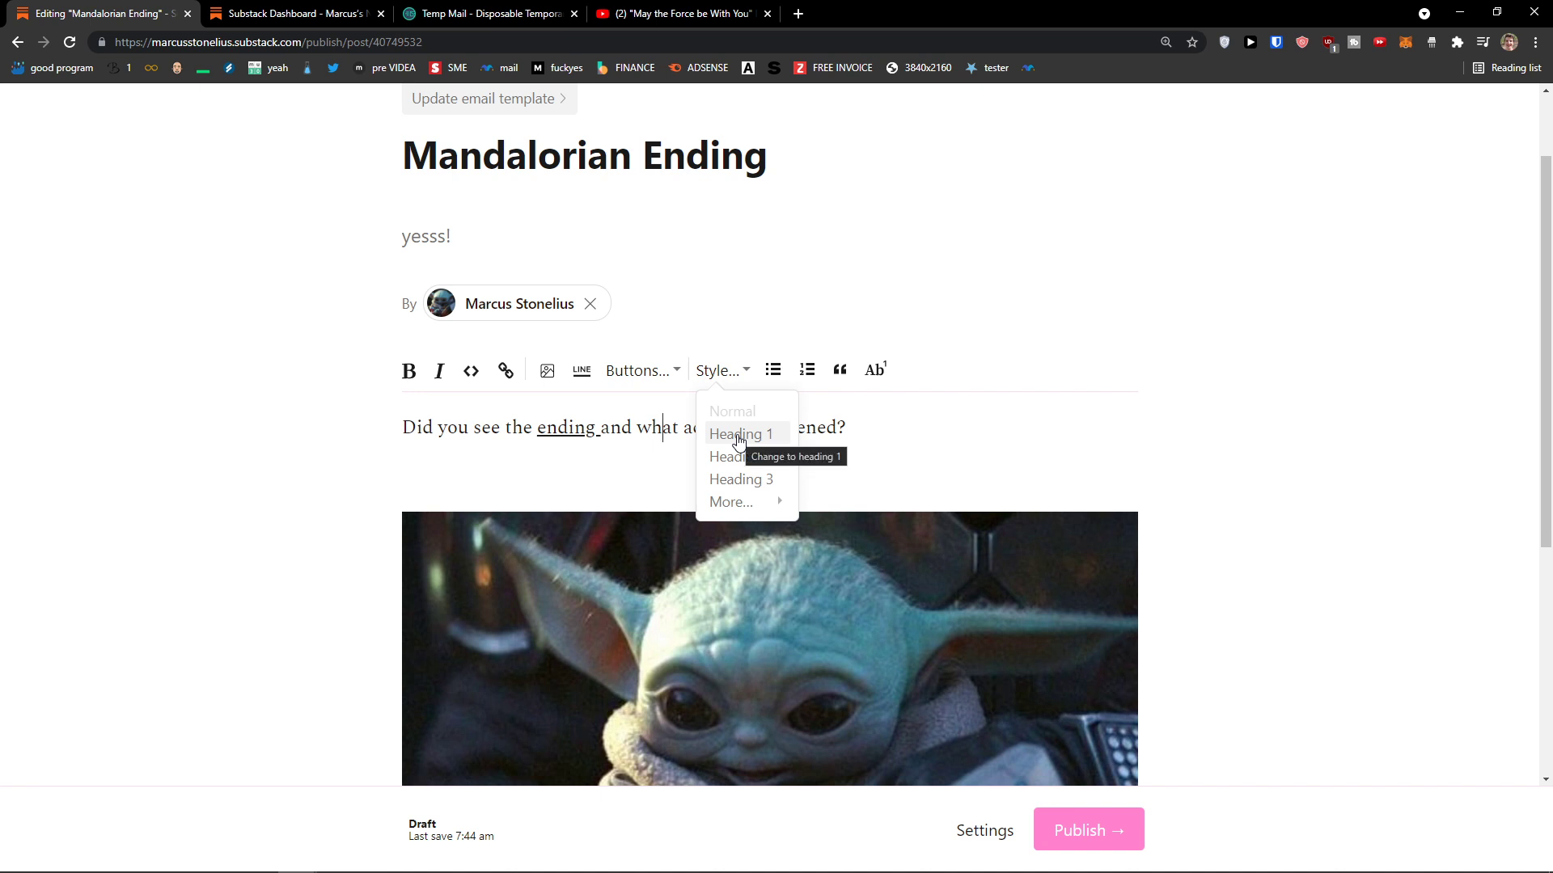
pyautogui.moveTo(738, 439); pyautogui.dragTo(497, 427)
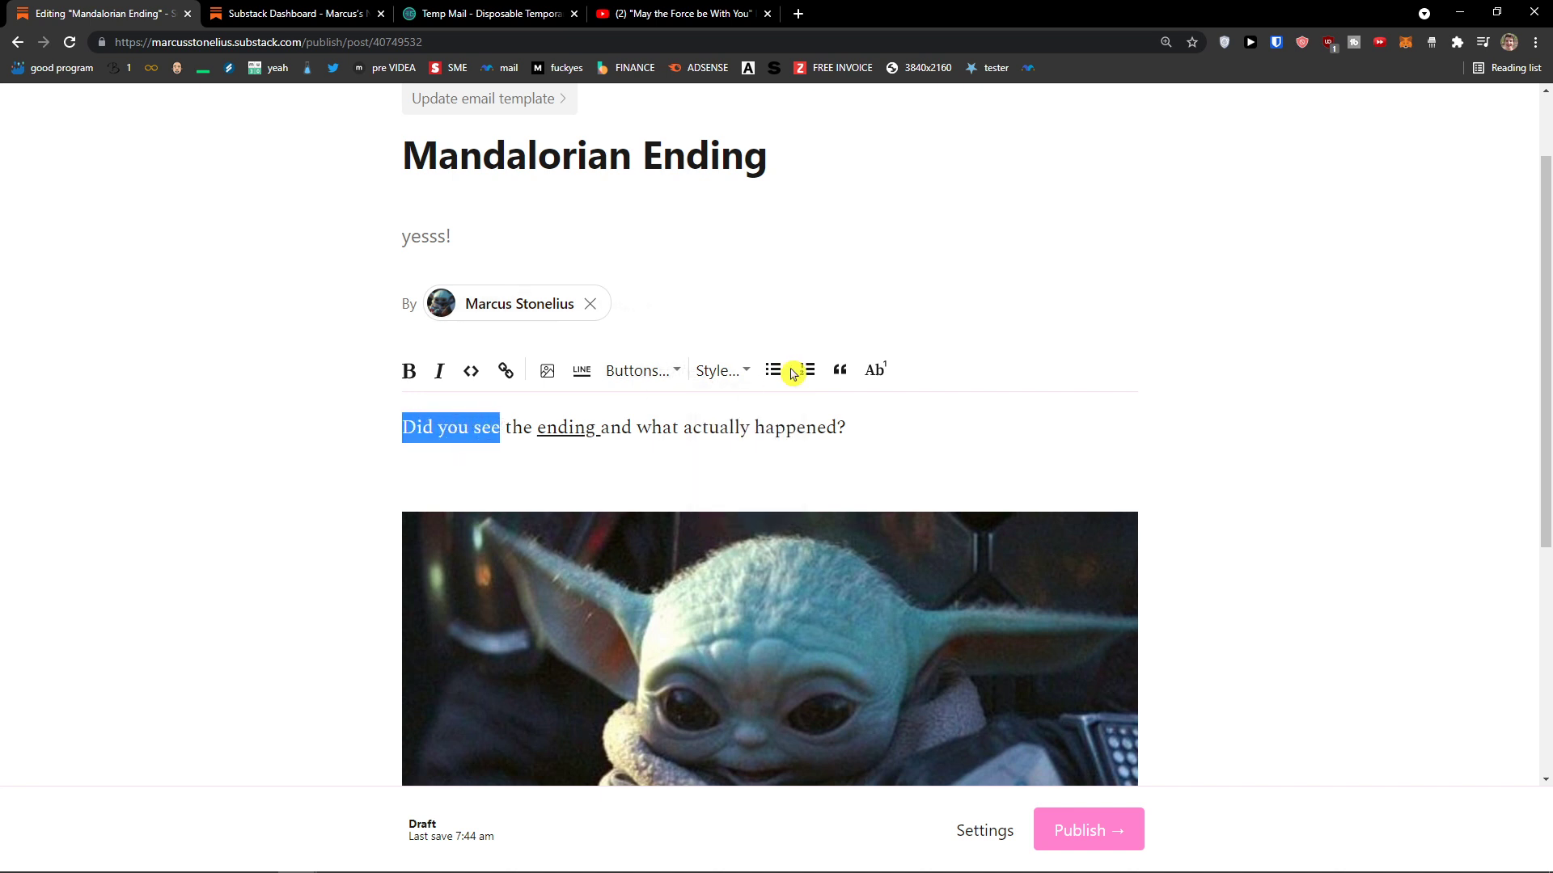
pyautogui.click(732, 371)
pyautogui.click(744, 427)
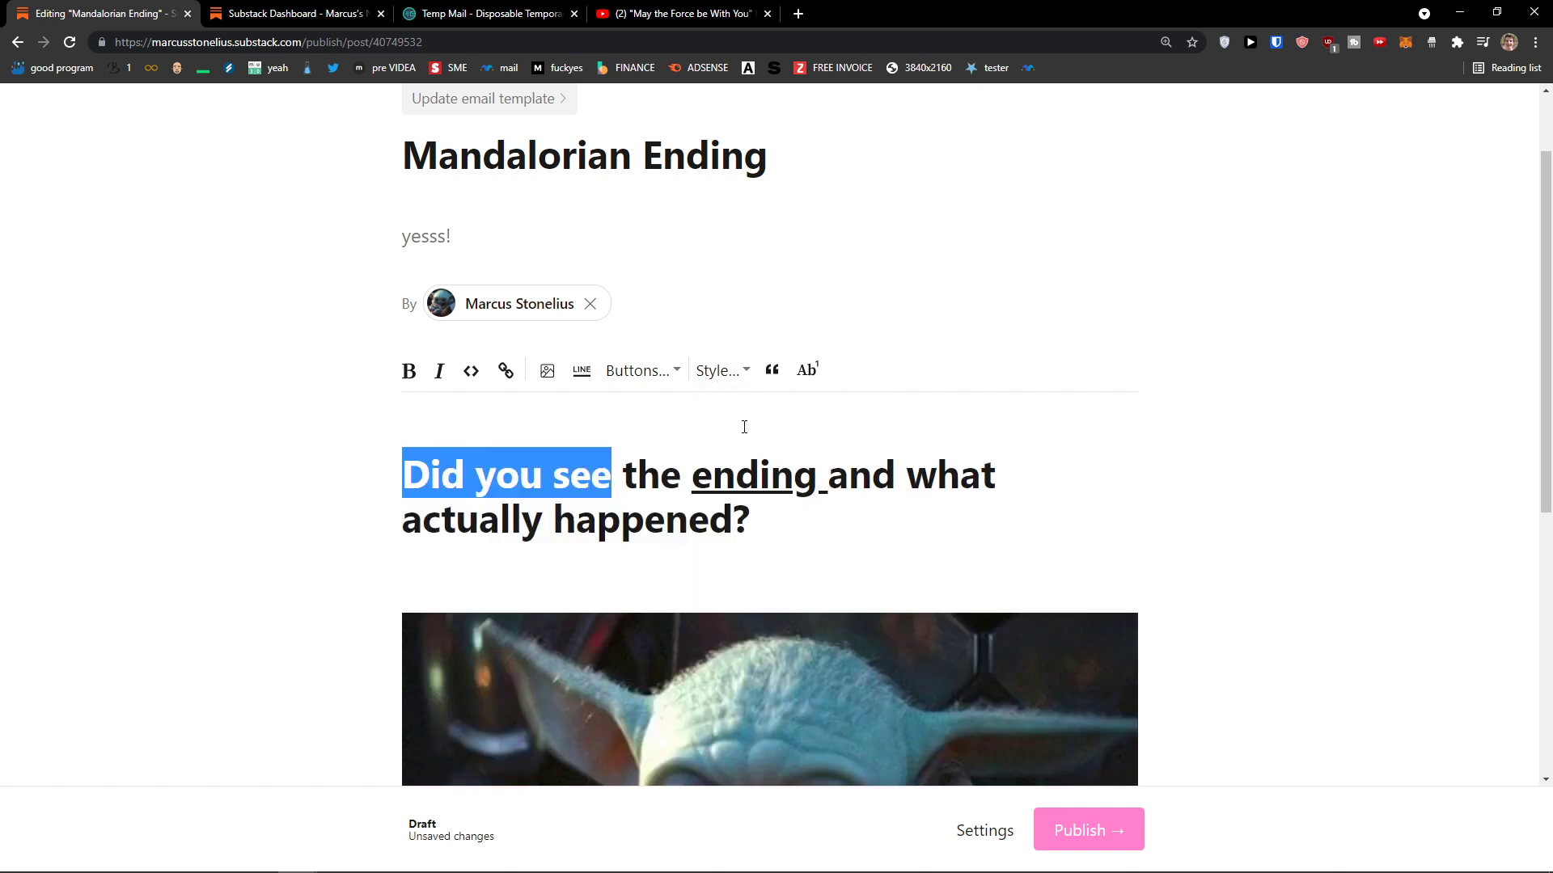
pyautogui.click(708, 373)
pyautogui.click(715, 457)
pyautogui.click(722, 375)
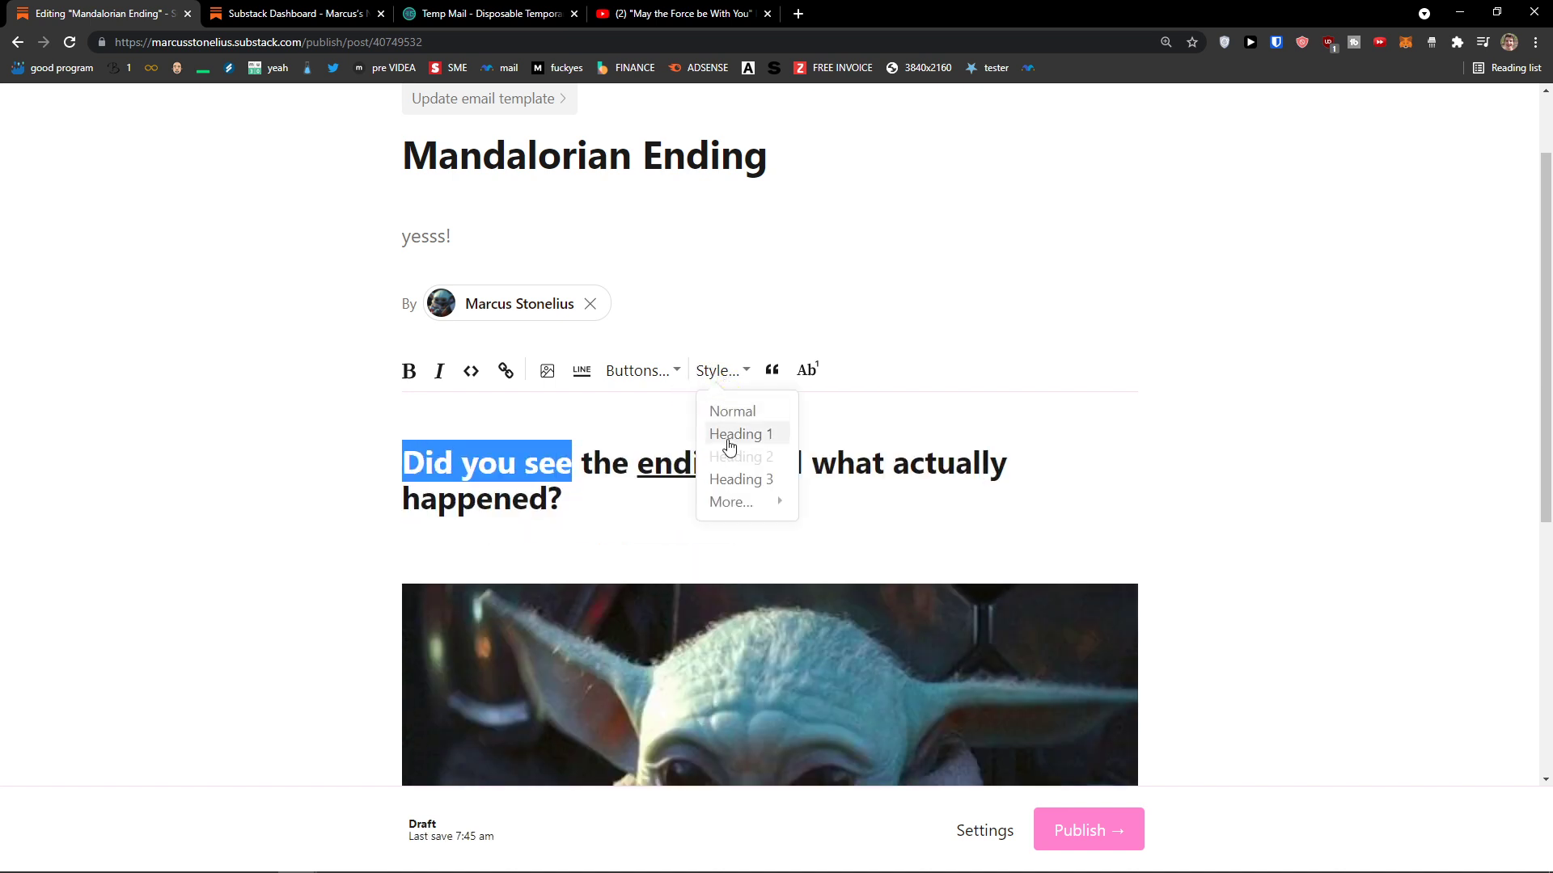
pyautogui.click(722, 480)
pyautogui.click(728, 373)
pyautogui.moveTo(745, 502)
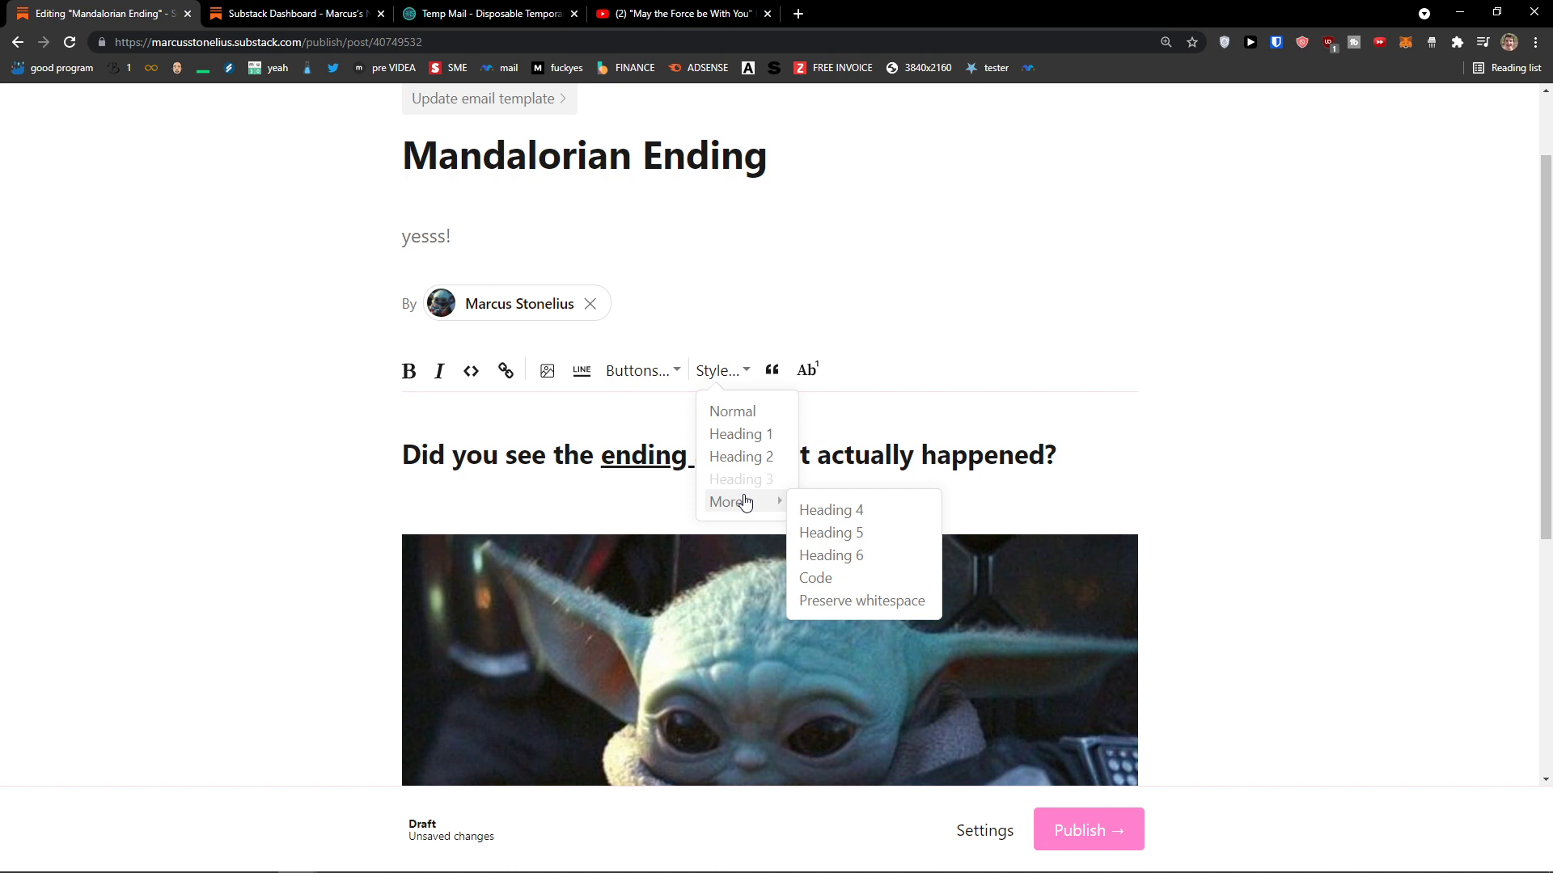
pyautogui.click(763, 413)
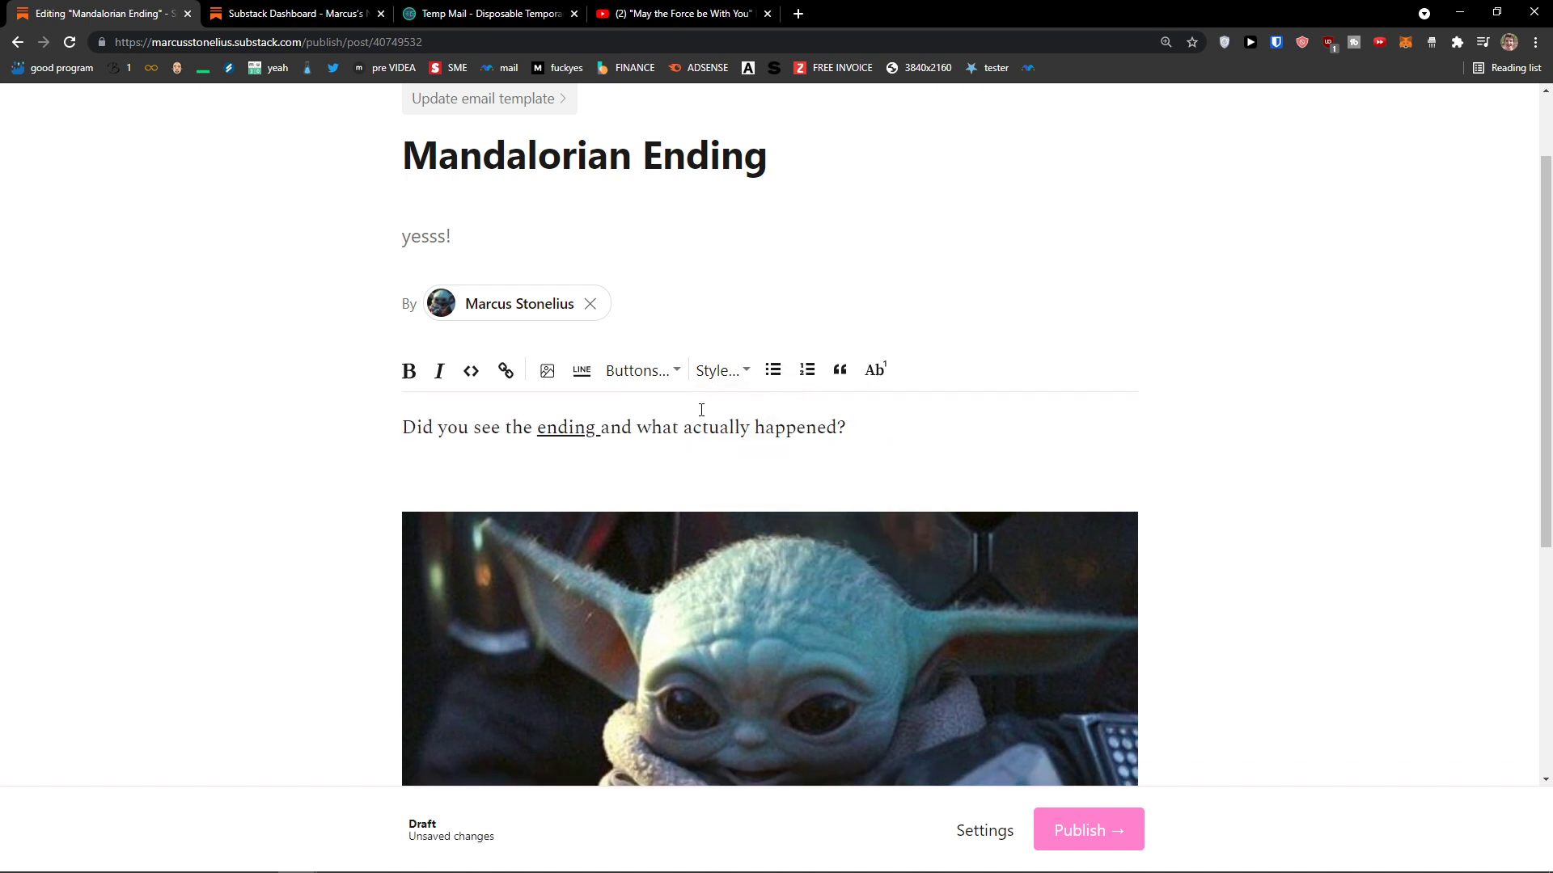
pyautogui.click(715, 374)
pyautogui.moveTo(728, 503)
pyautogui.click(870, 431)
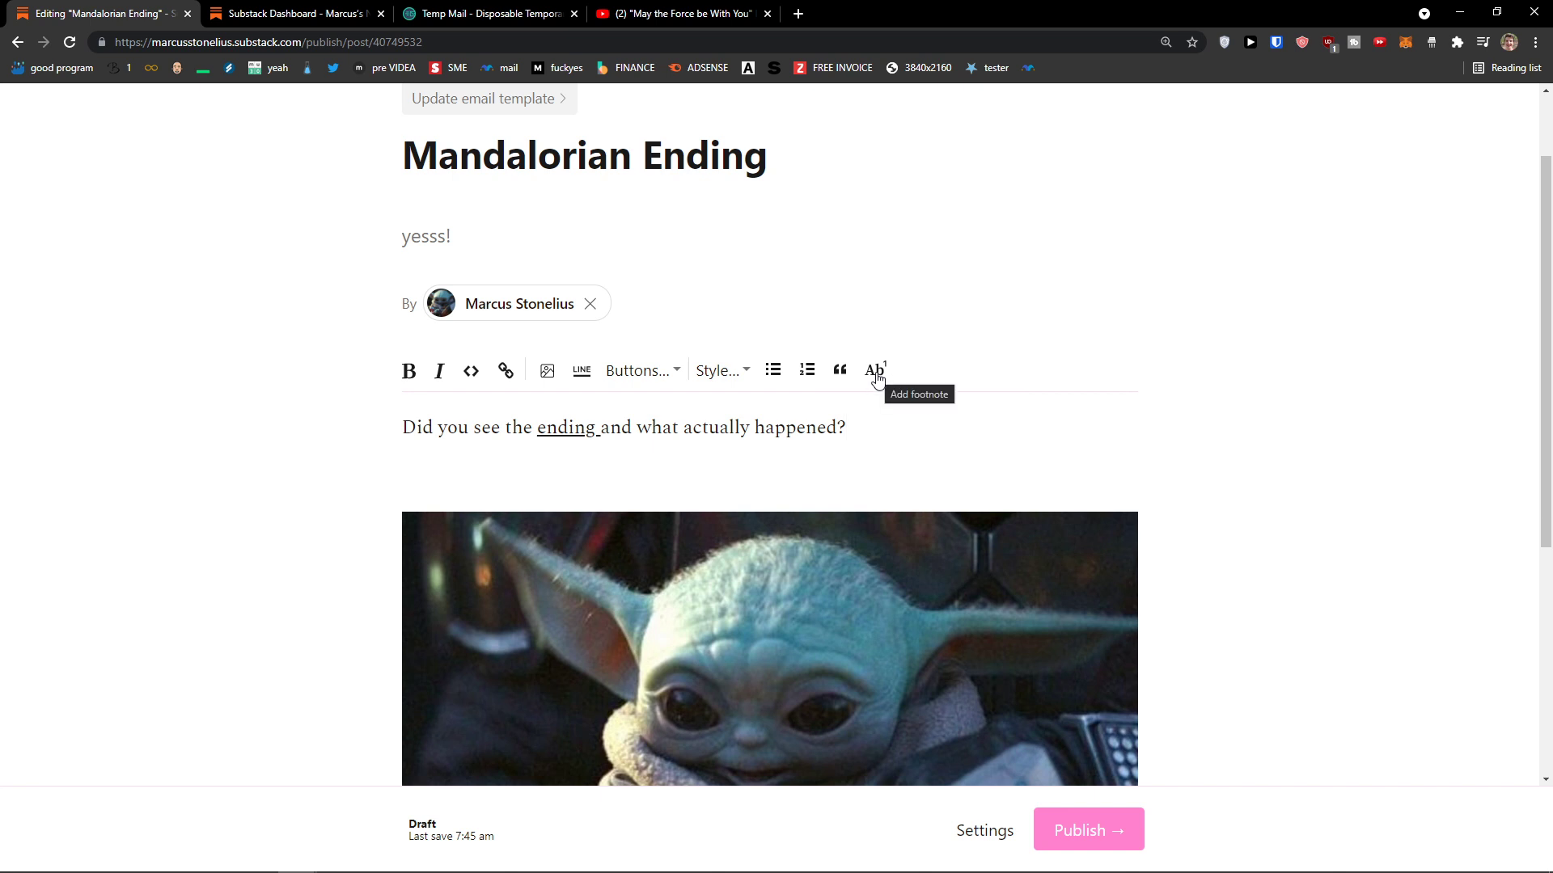
pyautogui.scroll(1, 738, 582)
pyautogui.scroll(-6, 739, 582)
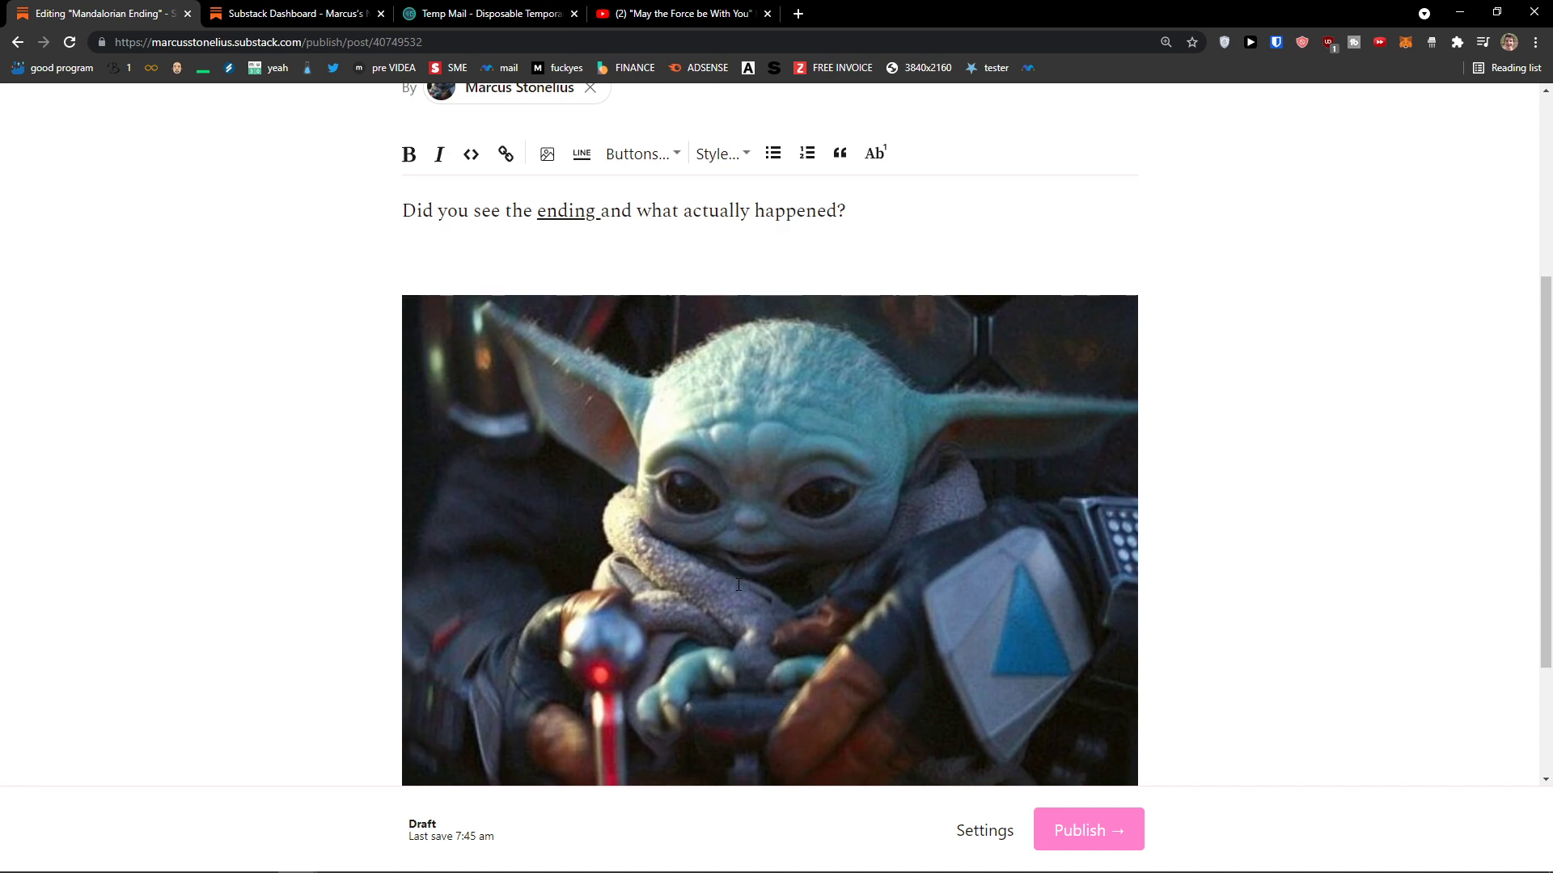
pyautogui.scroll(6, 793, 576)
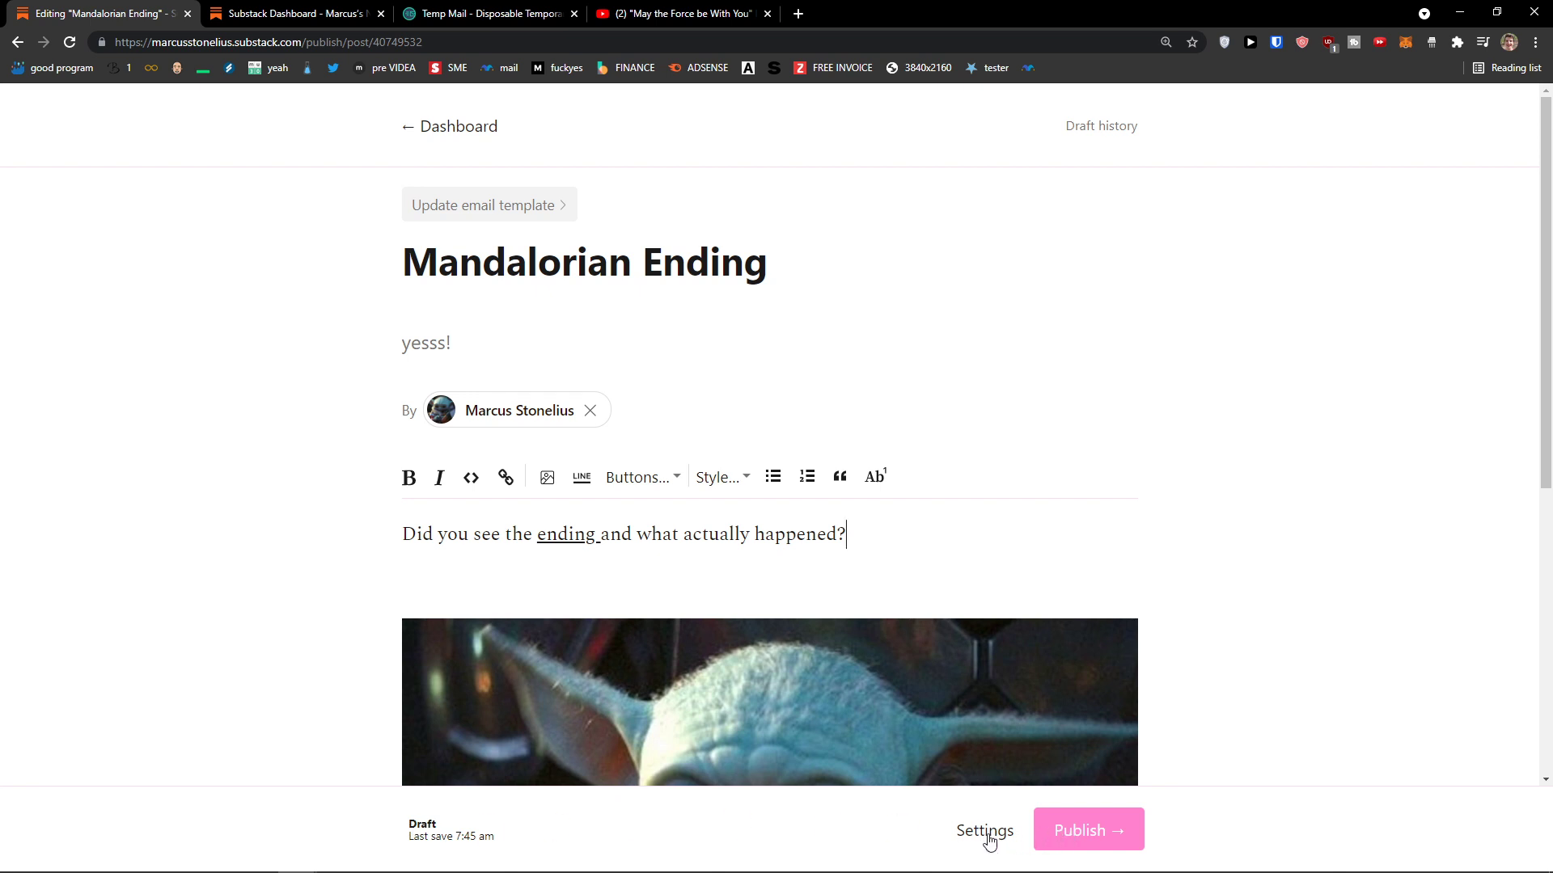
# Step: Send a test email of the Mandalorian Ending draft from Post Settings and return to the editor
pyautogui.click(986, 841)
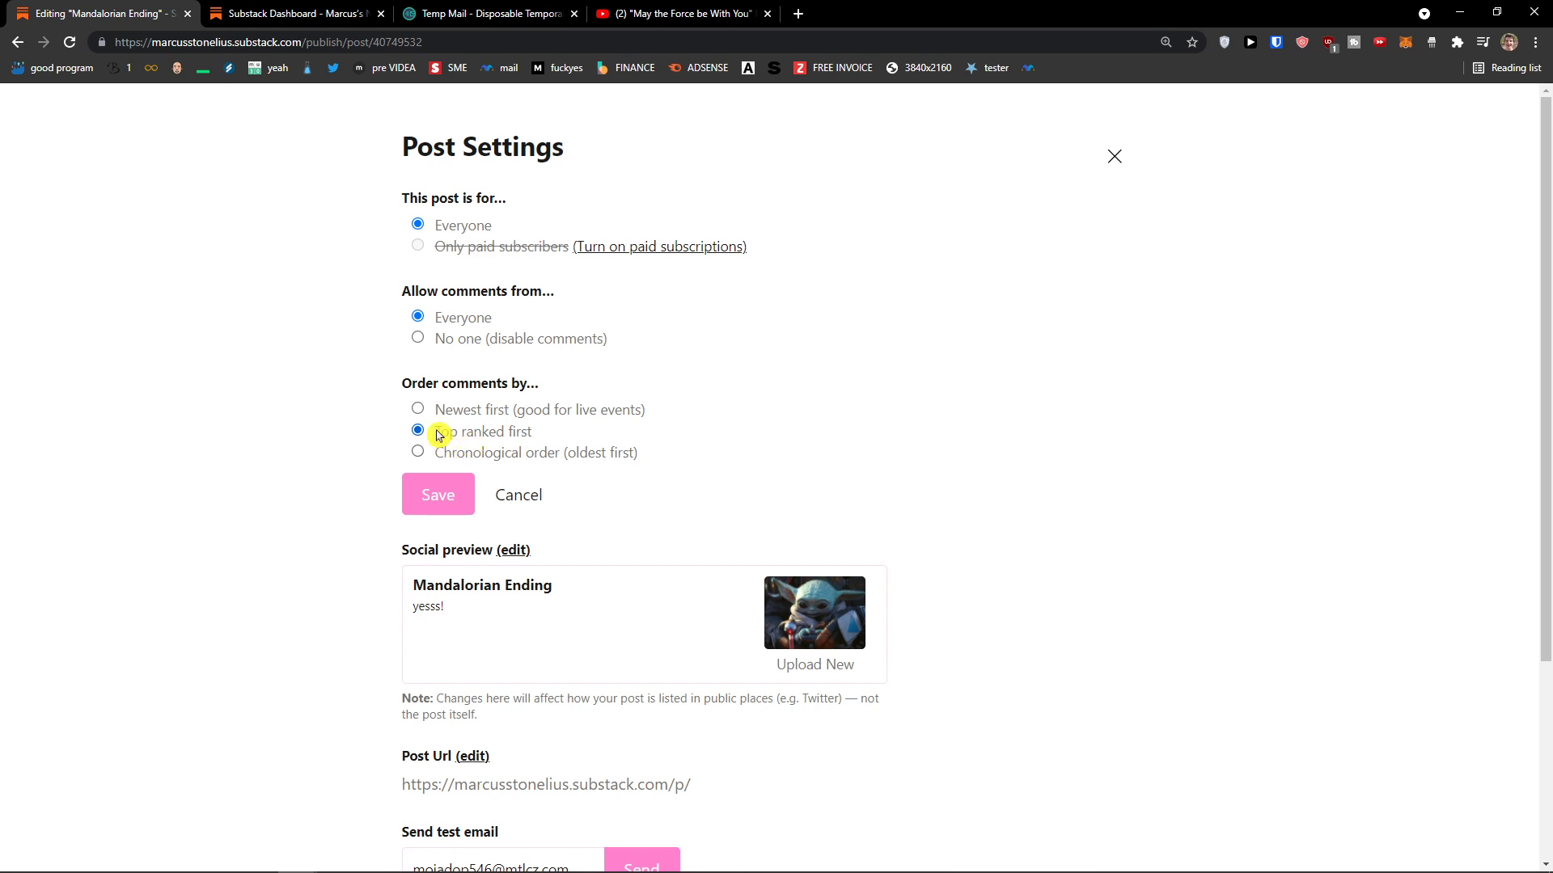
pyautogui.scroll(-2, 365, 449)
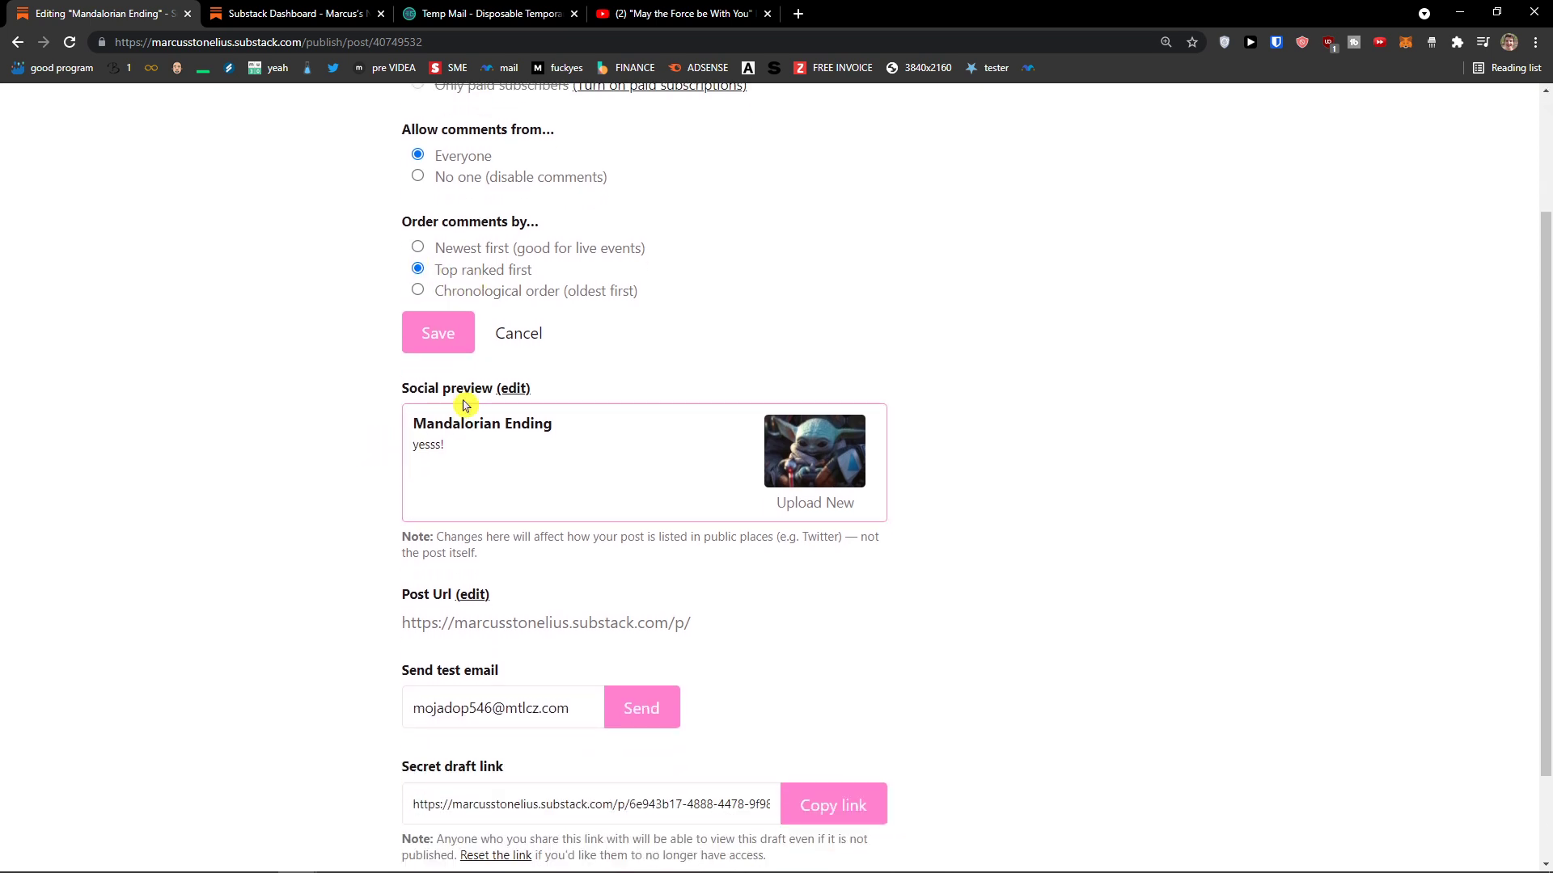
pyautogui.scroll(-1, 412, 449)
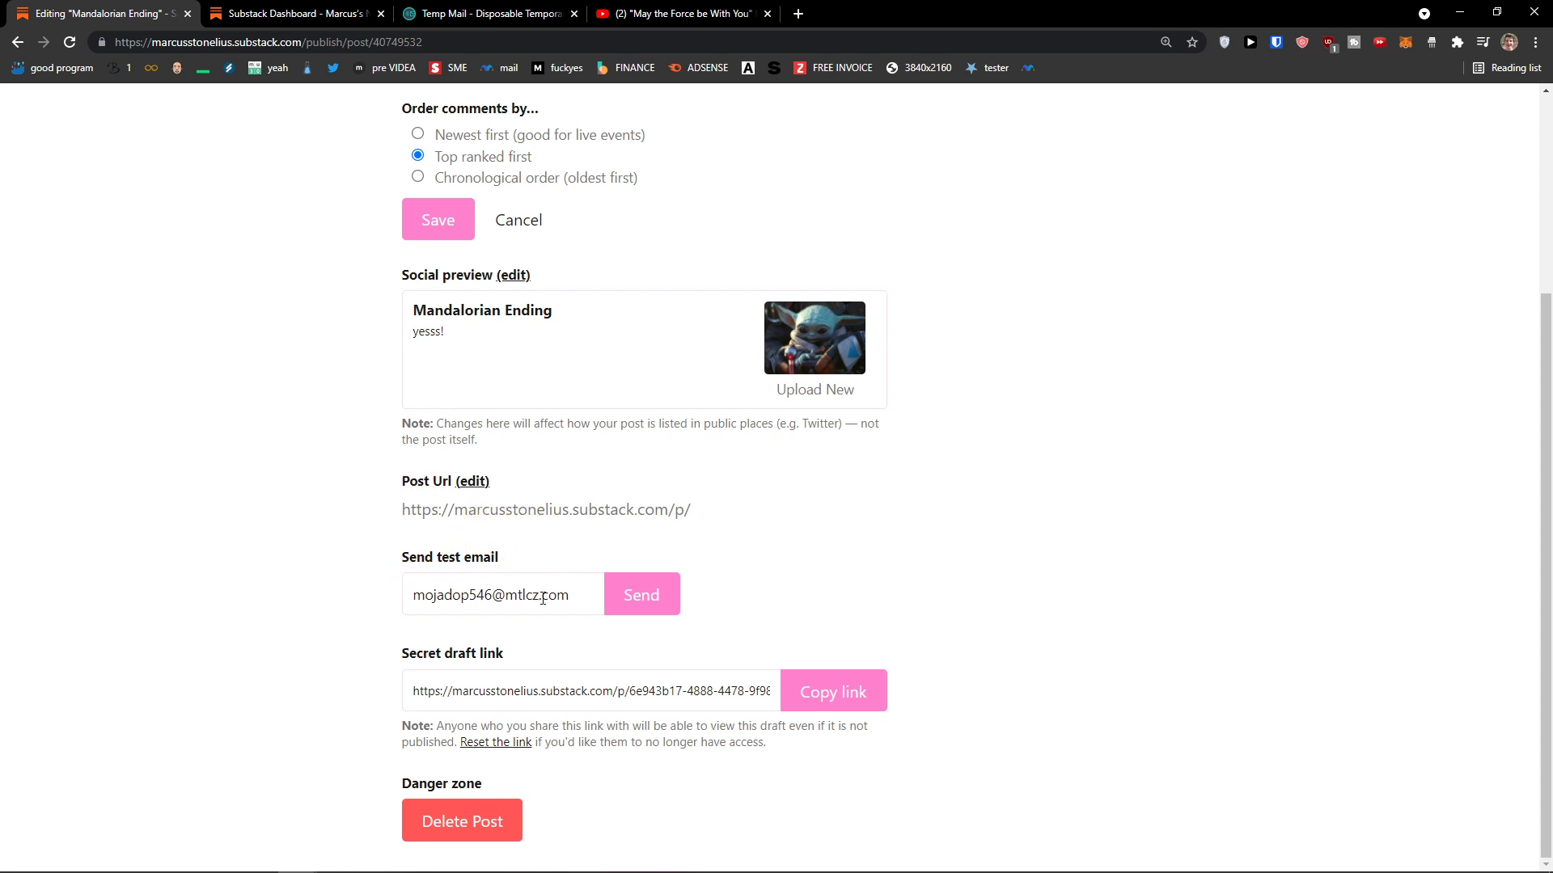
pyautogui.click(637, 593)
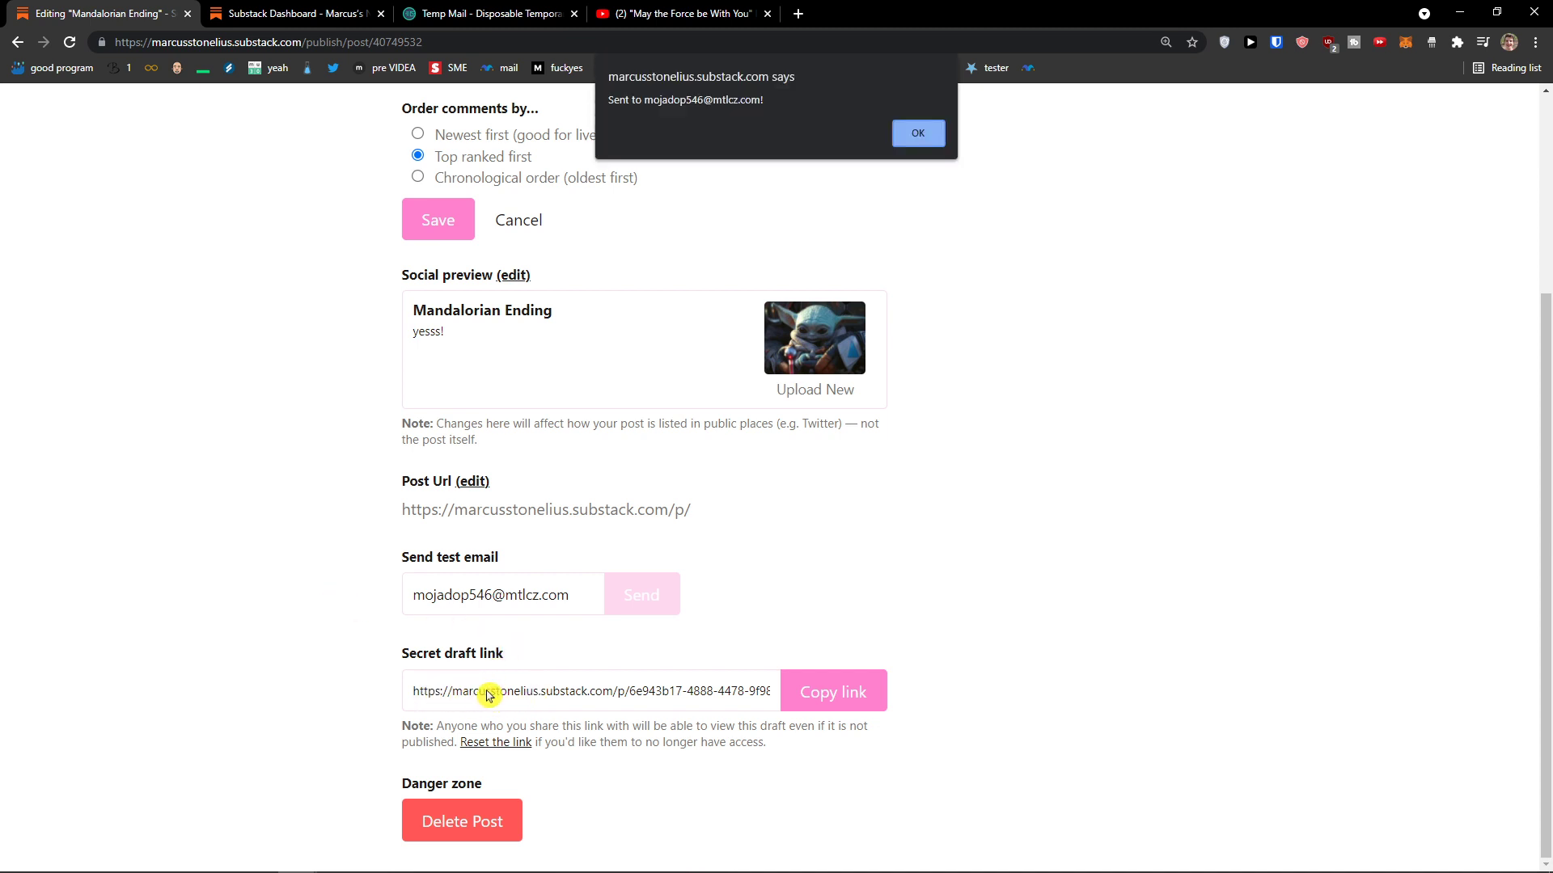
pyautogui.click(920, 144)
pyautogui.scroll(5, 973, 353)
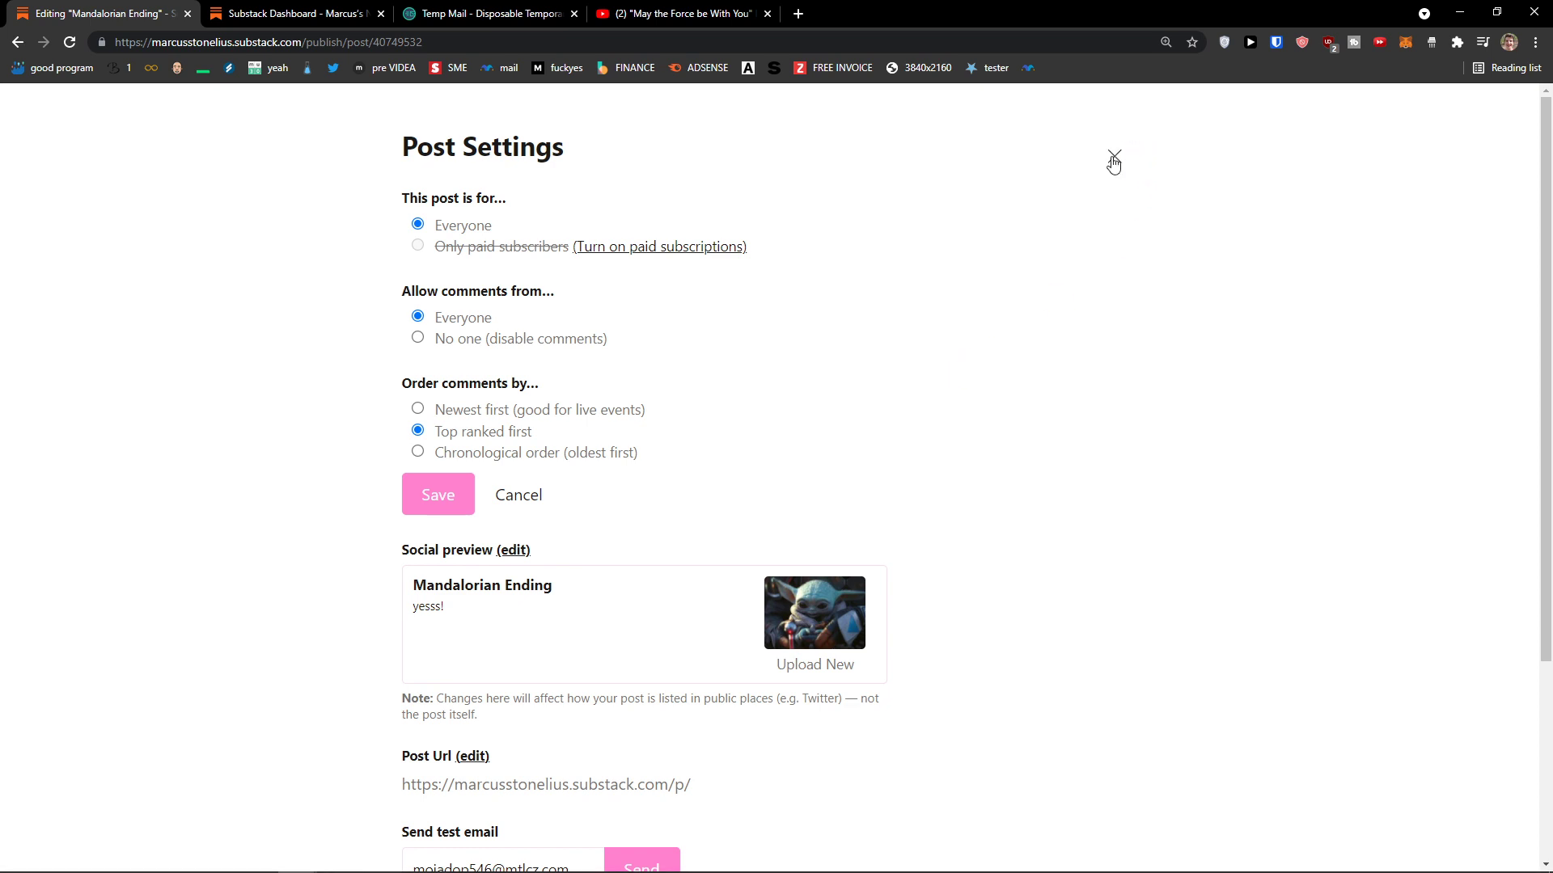
pyautogui.click(1113, 156)
pyautogui.scroll(-6, 980, 449)
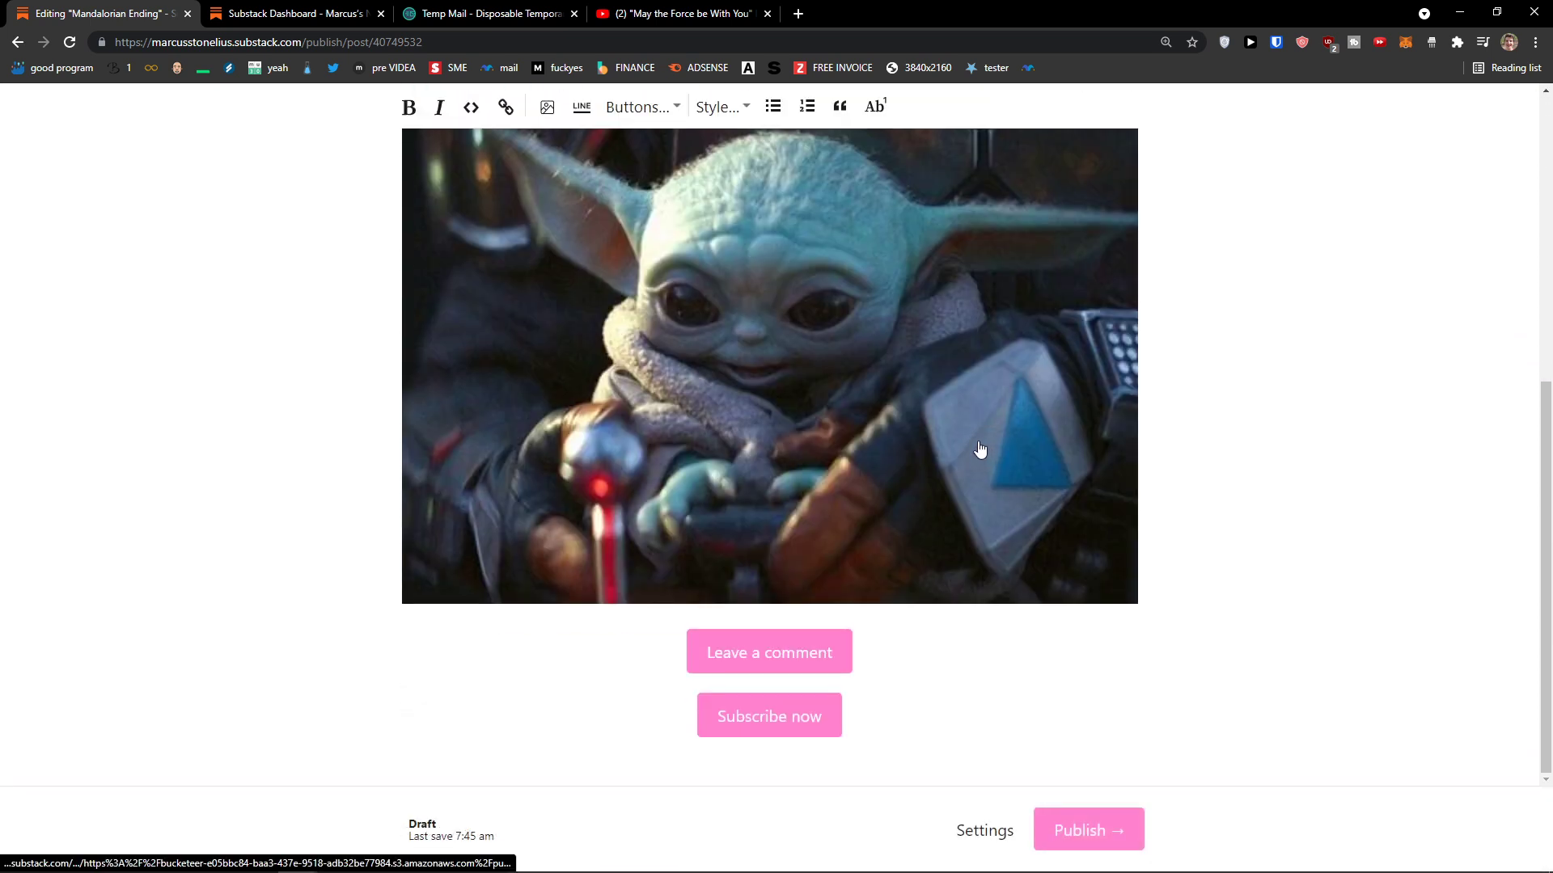
# Step: Publish the Mandalorian Ending post and email it to everyone
pyautogui.click(1087, 835)
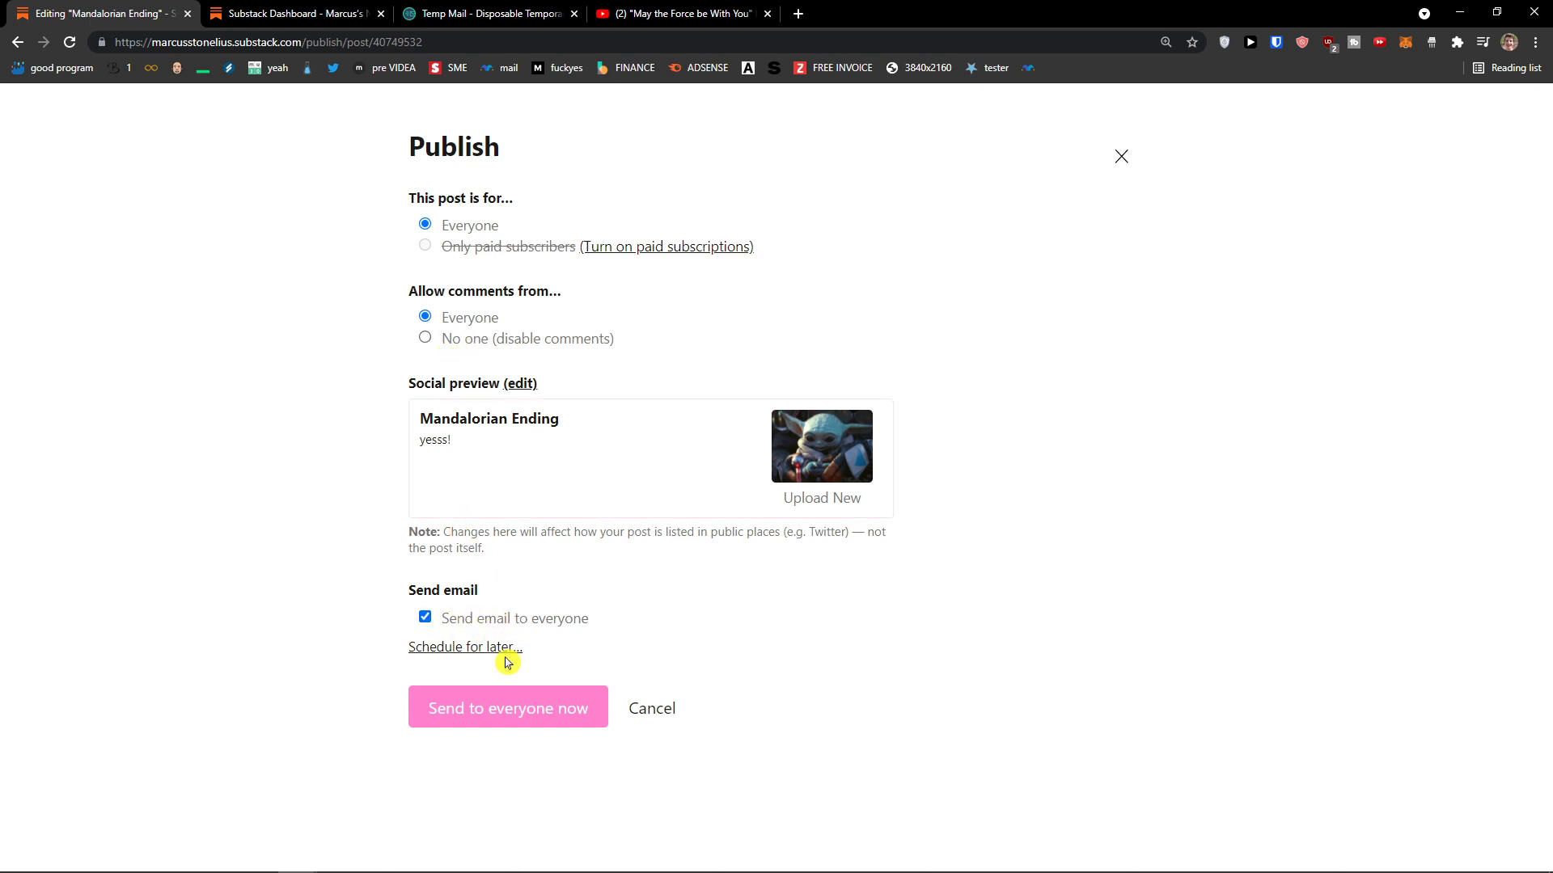
pyautogui.click(532, 715)
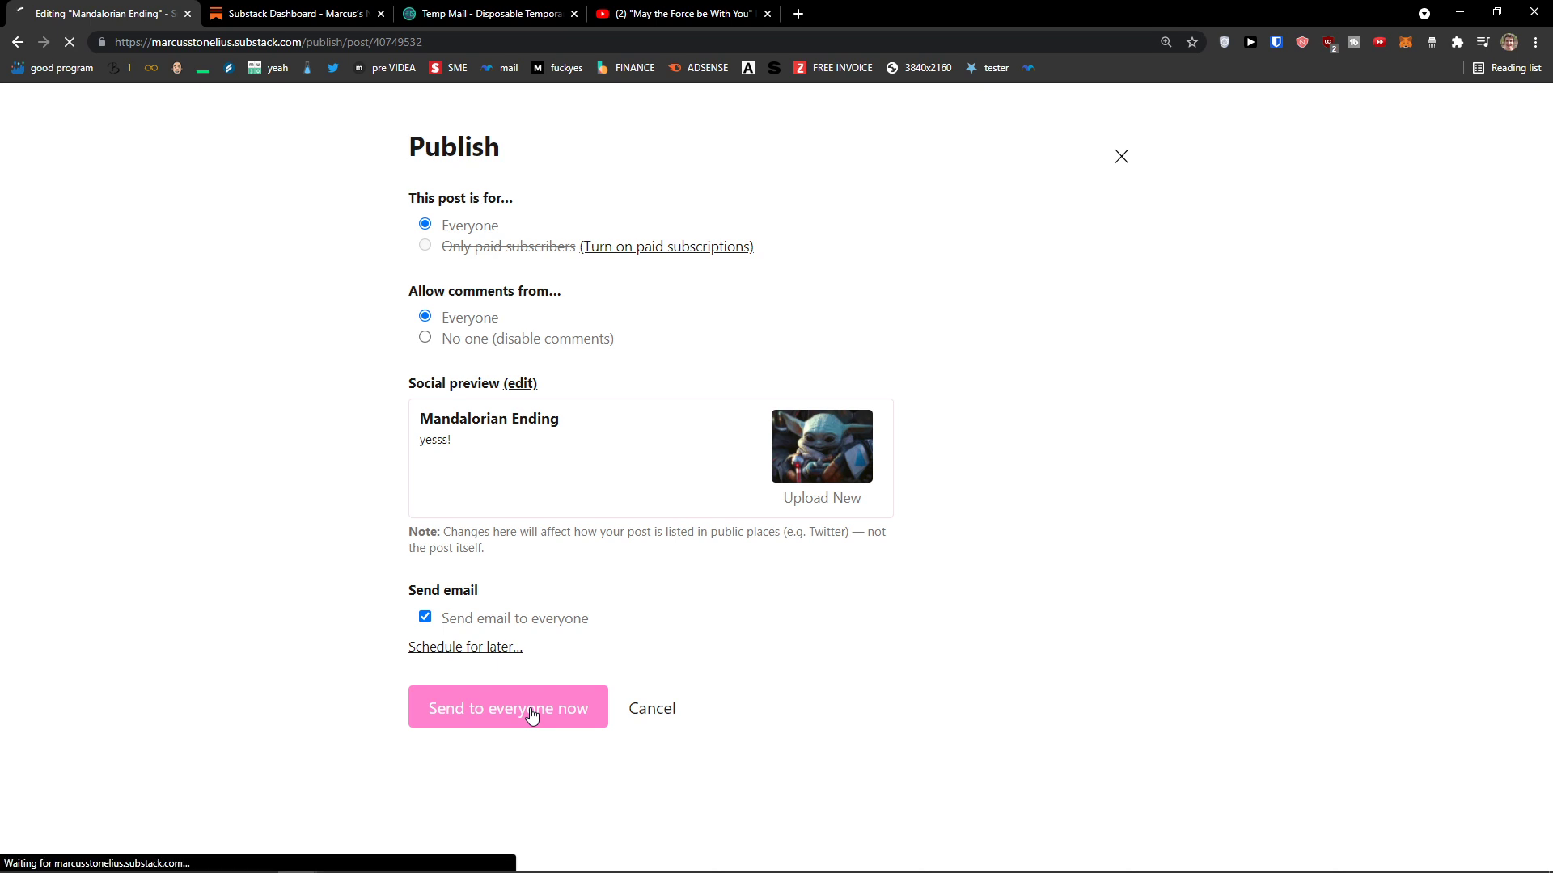
pyautogui.scroll(-15, 398, 738)
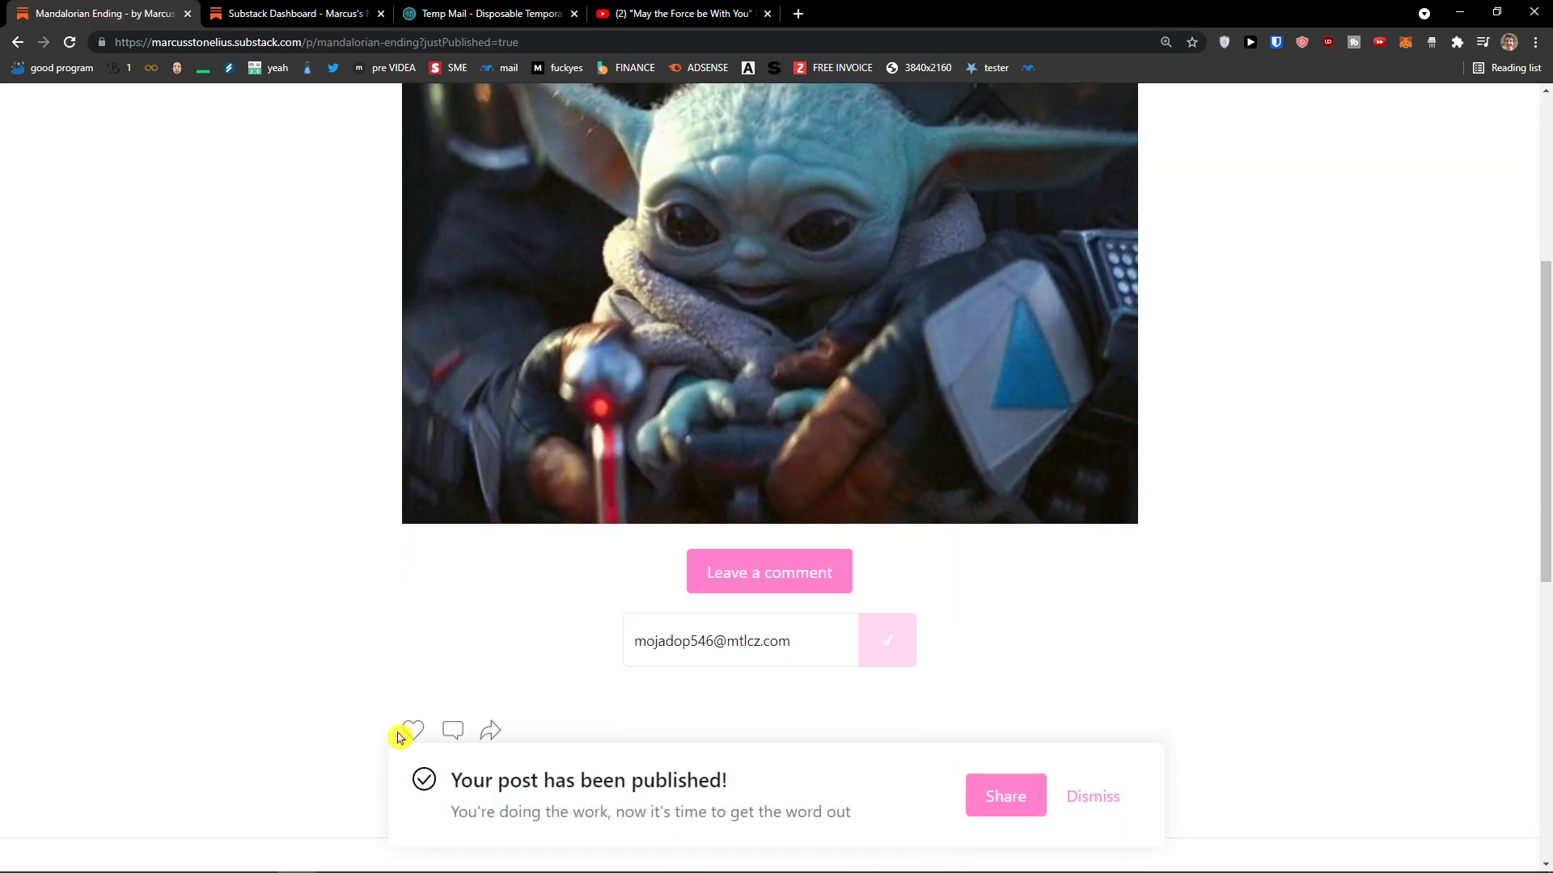
pyautogui.middleClick(399, 732)
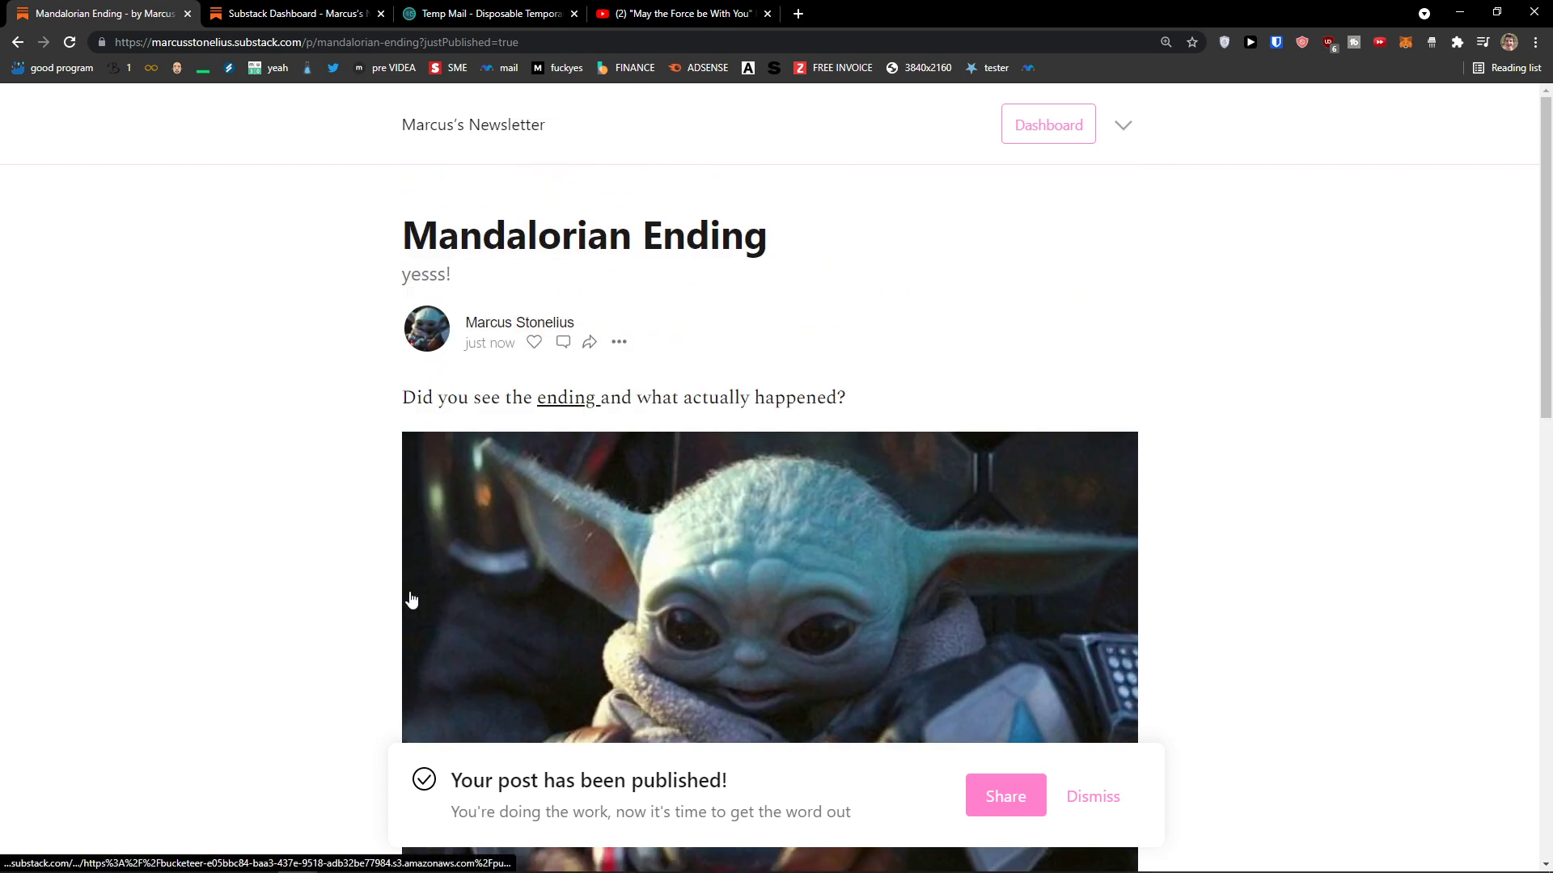
pyautogui.scroll(-4, 714, 558)
pyautogui.click(799, 652)
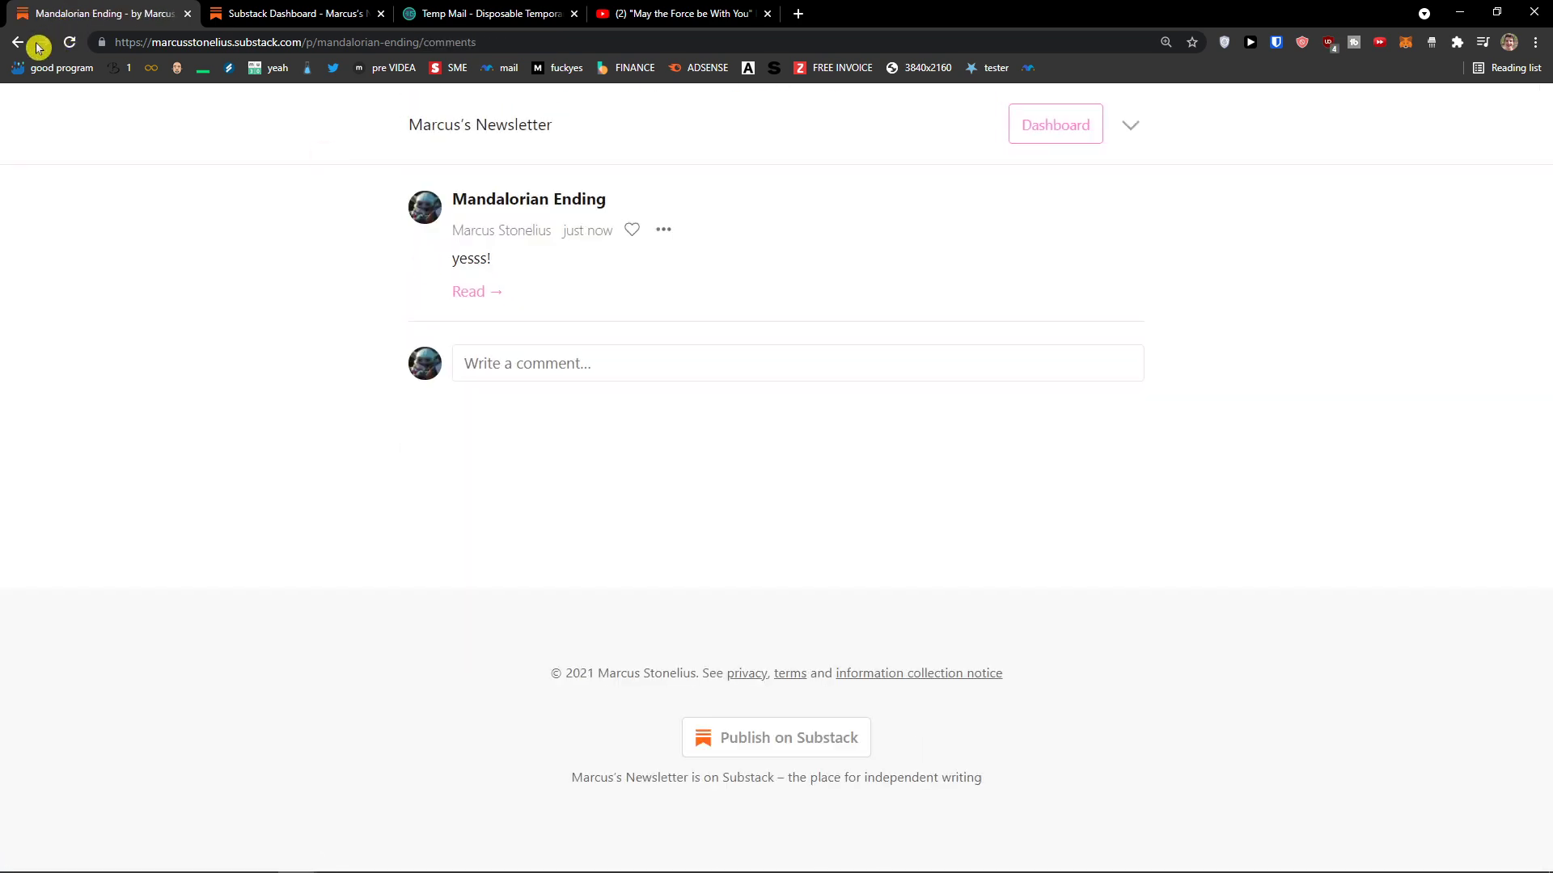
pyautogui.click(17, 41)
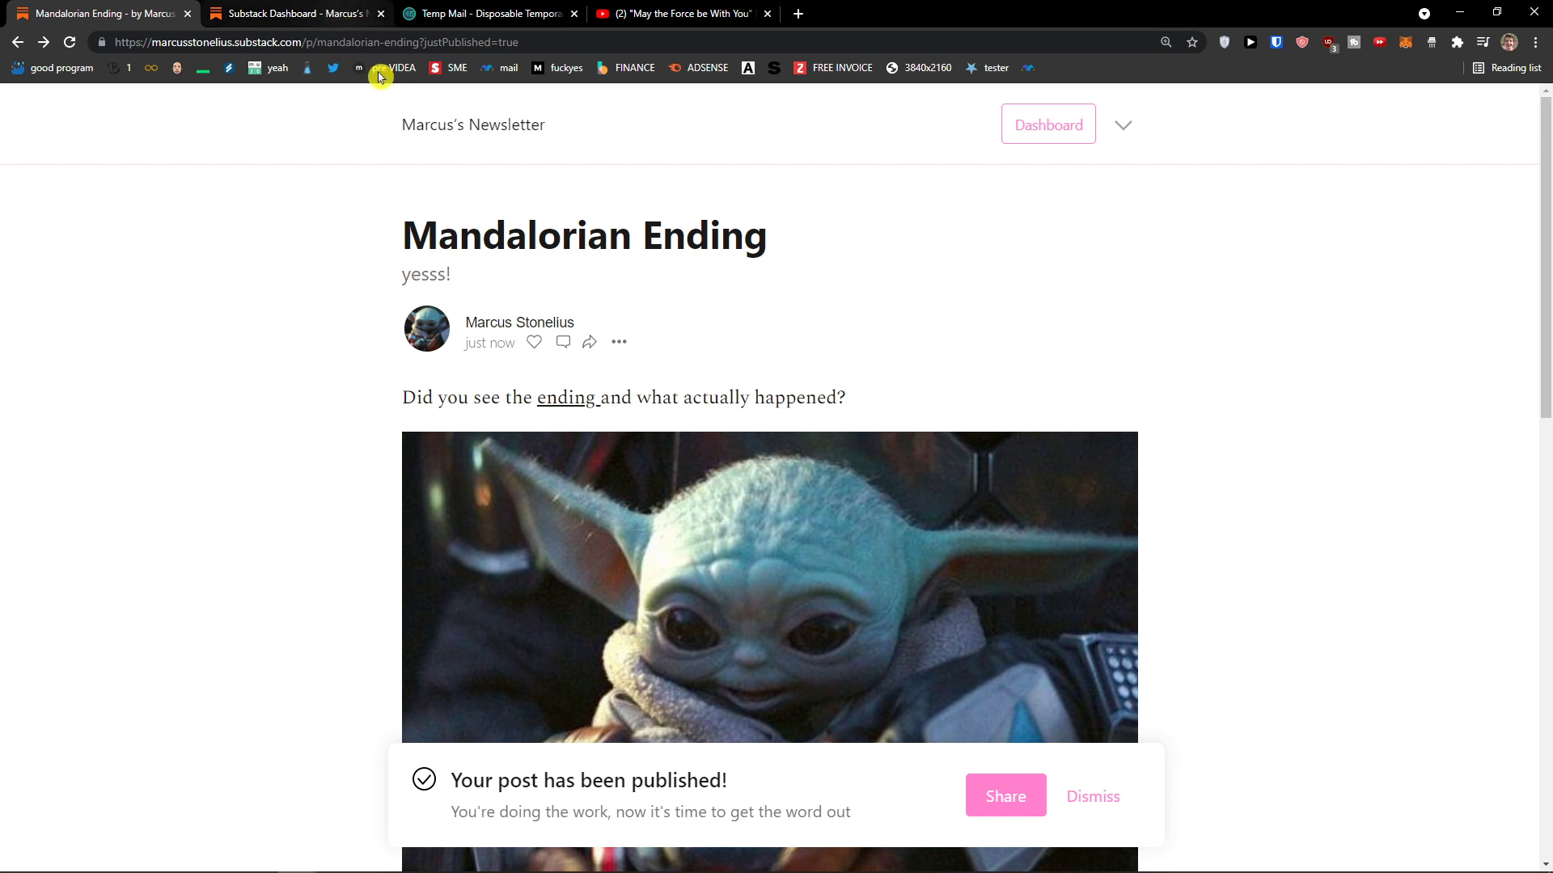
pyautogui.click(473, 18)
pyautogui.scroll(-2, 478, 277)
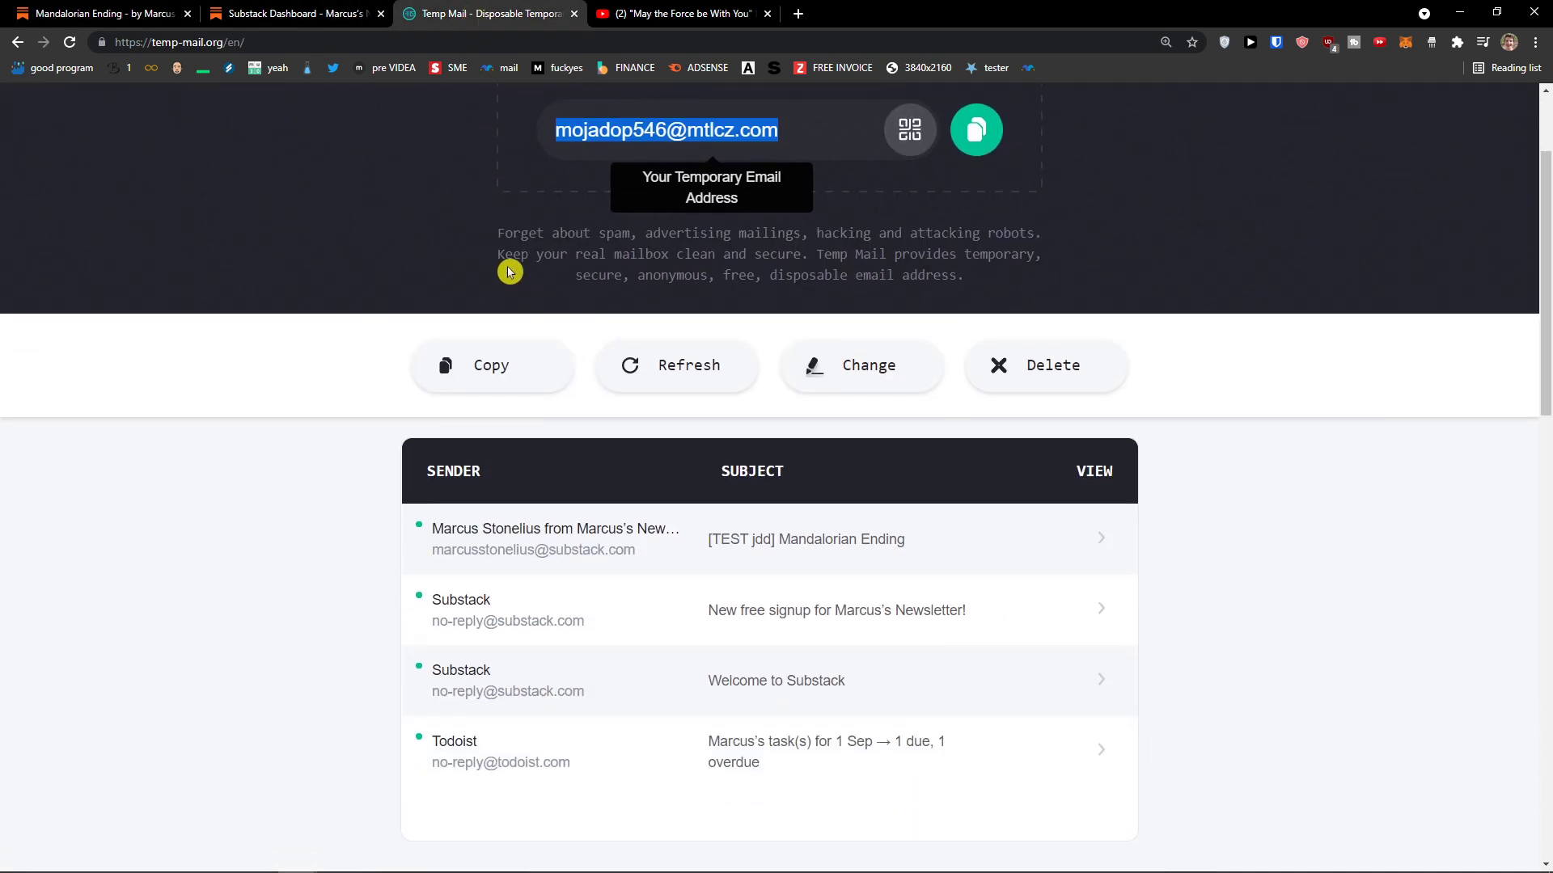
pyautogui.click(69, 12)
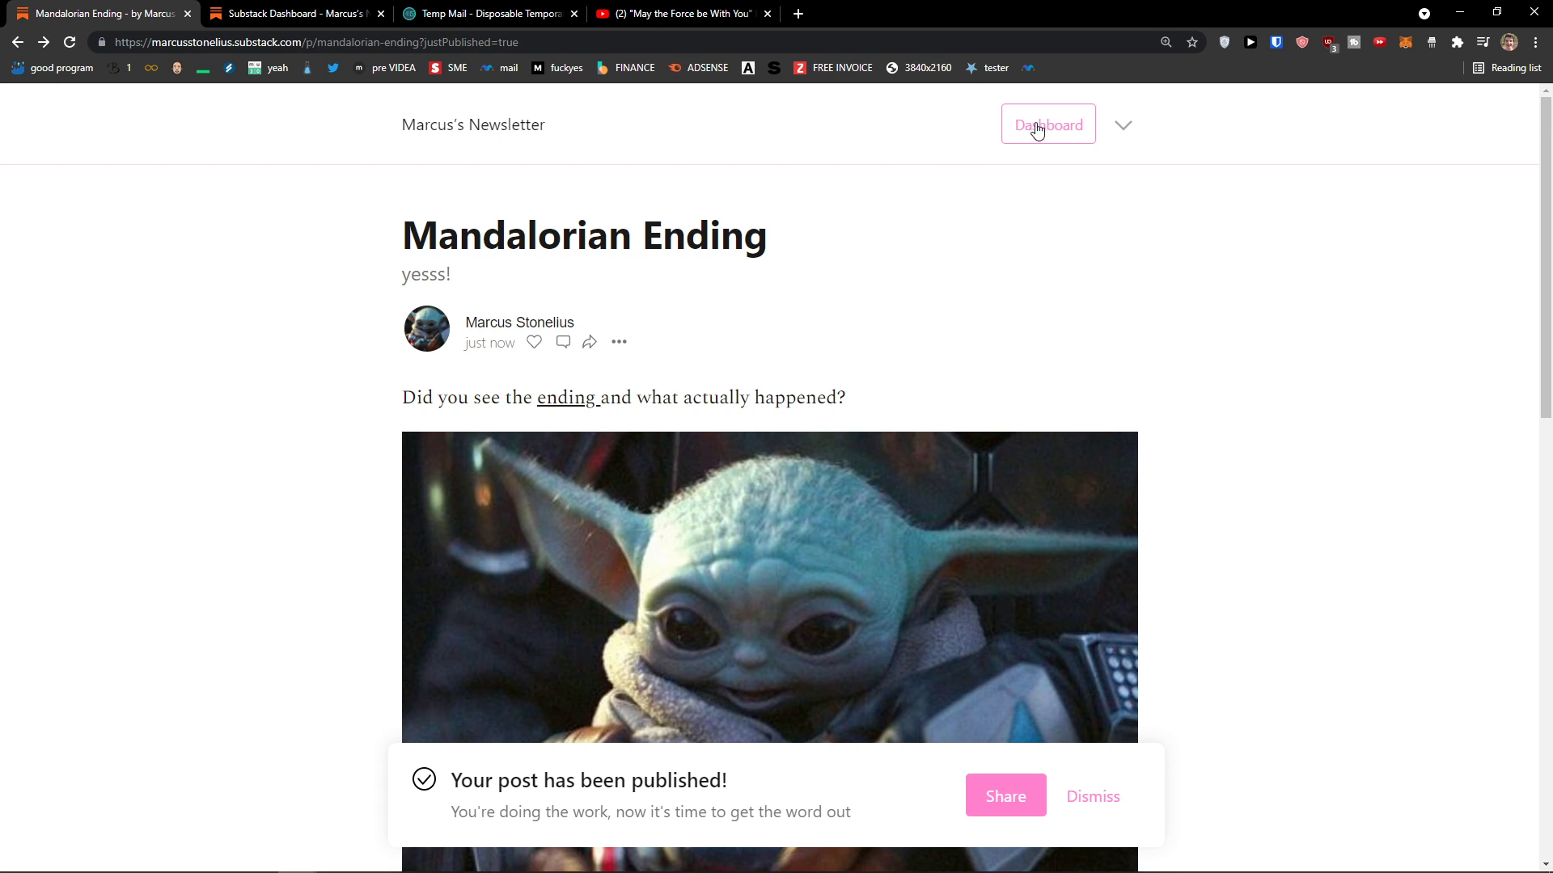
# Step: On the dashboard, view Coming soon's stats, briefly open a new thread, then come back
pyautogui.click(457, 198)
pyautogui.click(1057, 125)
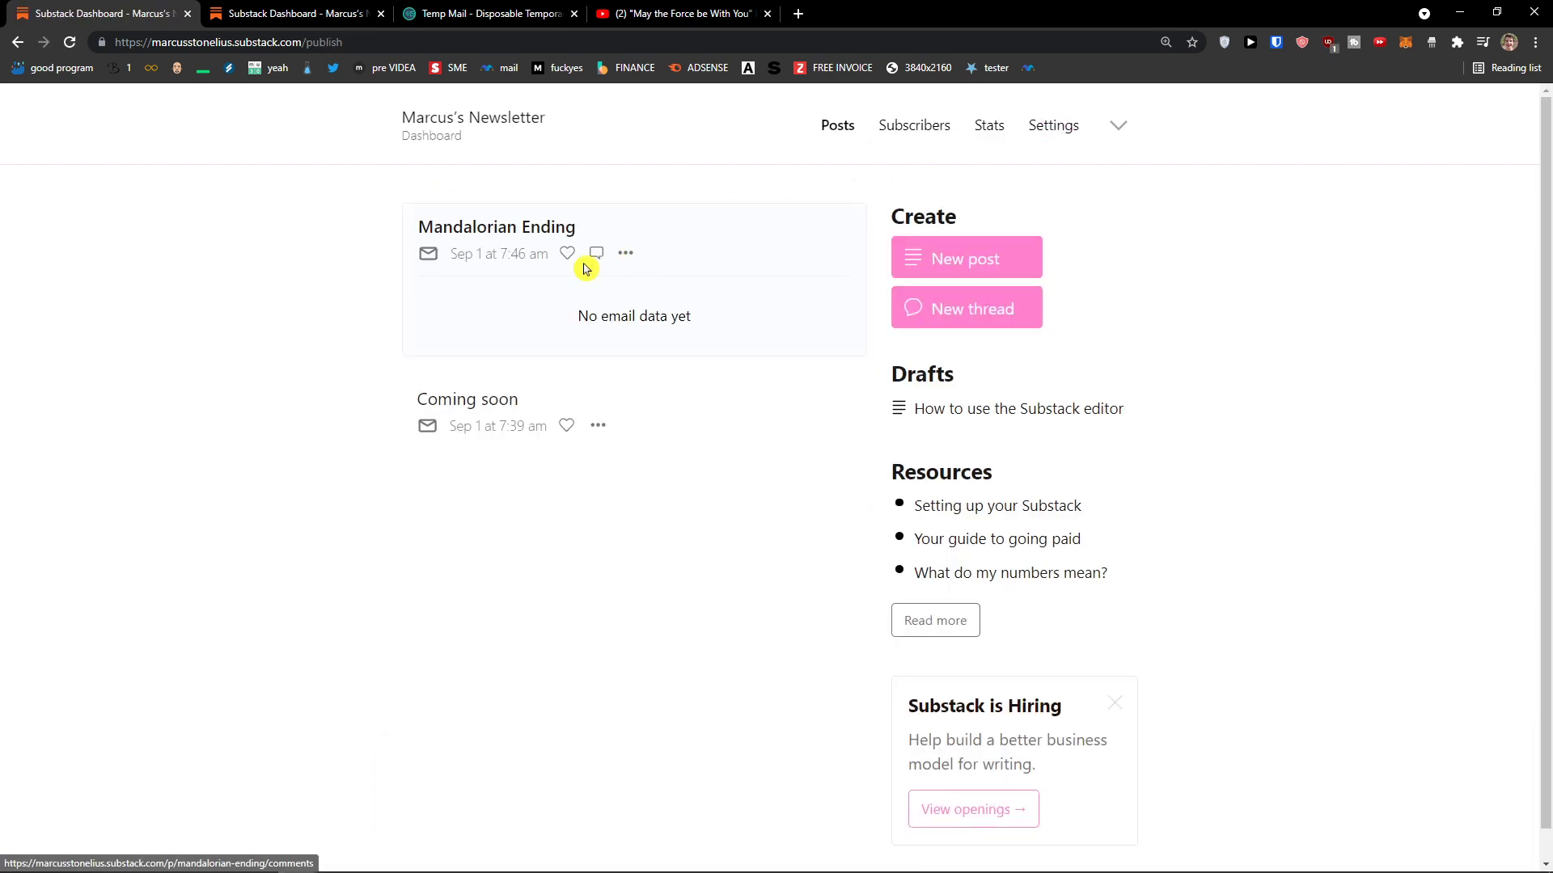
pyautogui.click(675, 424)
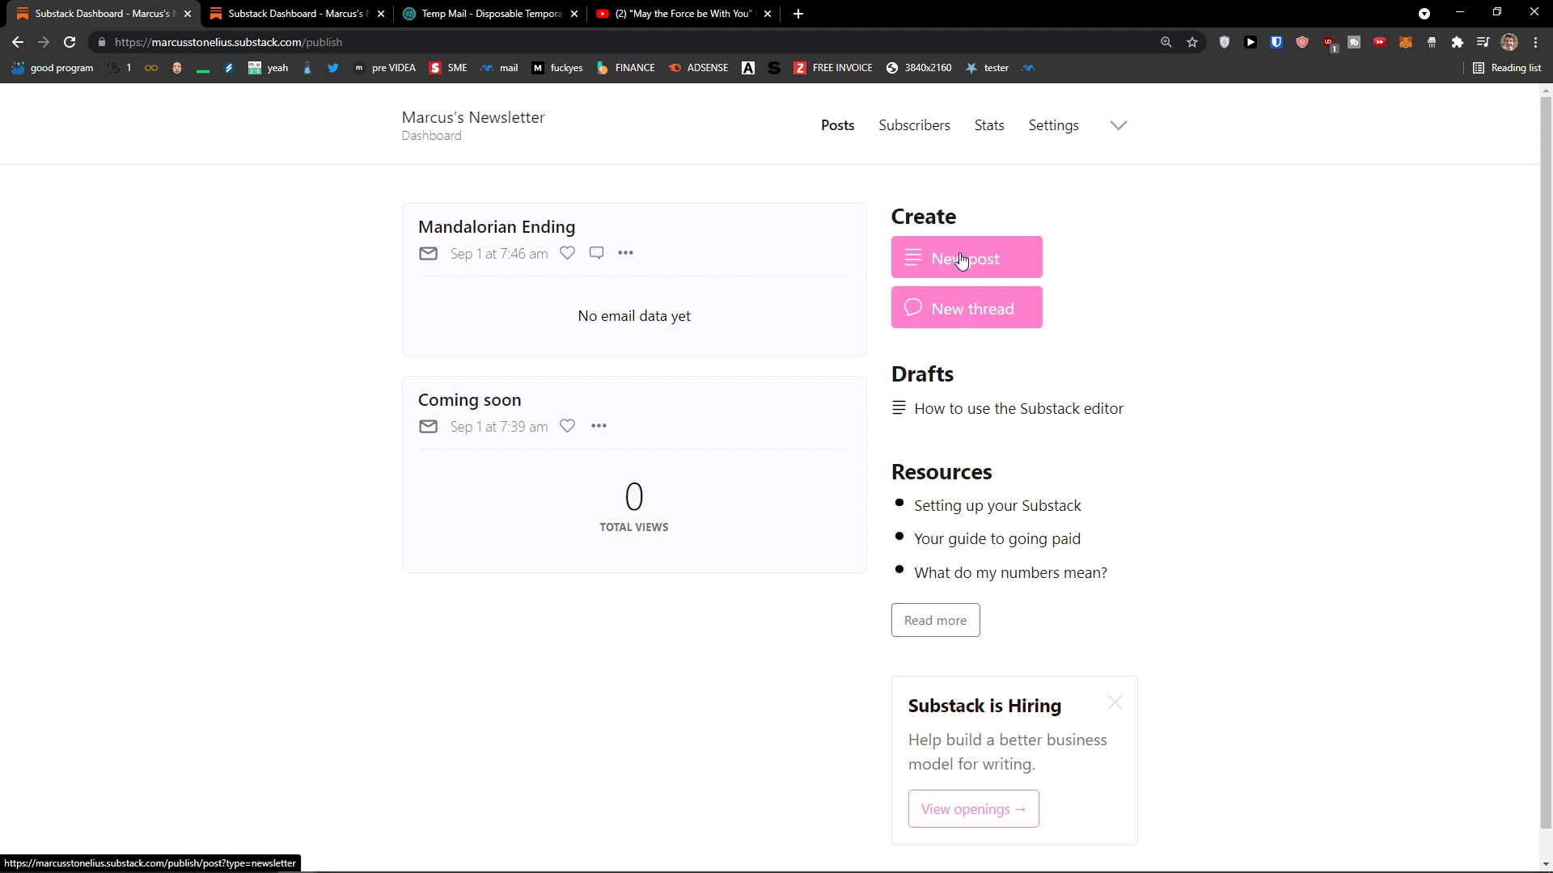
pyautogui.click(961, 316)
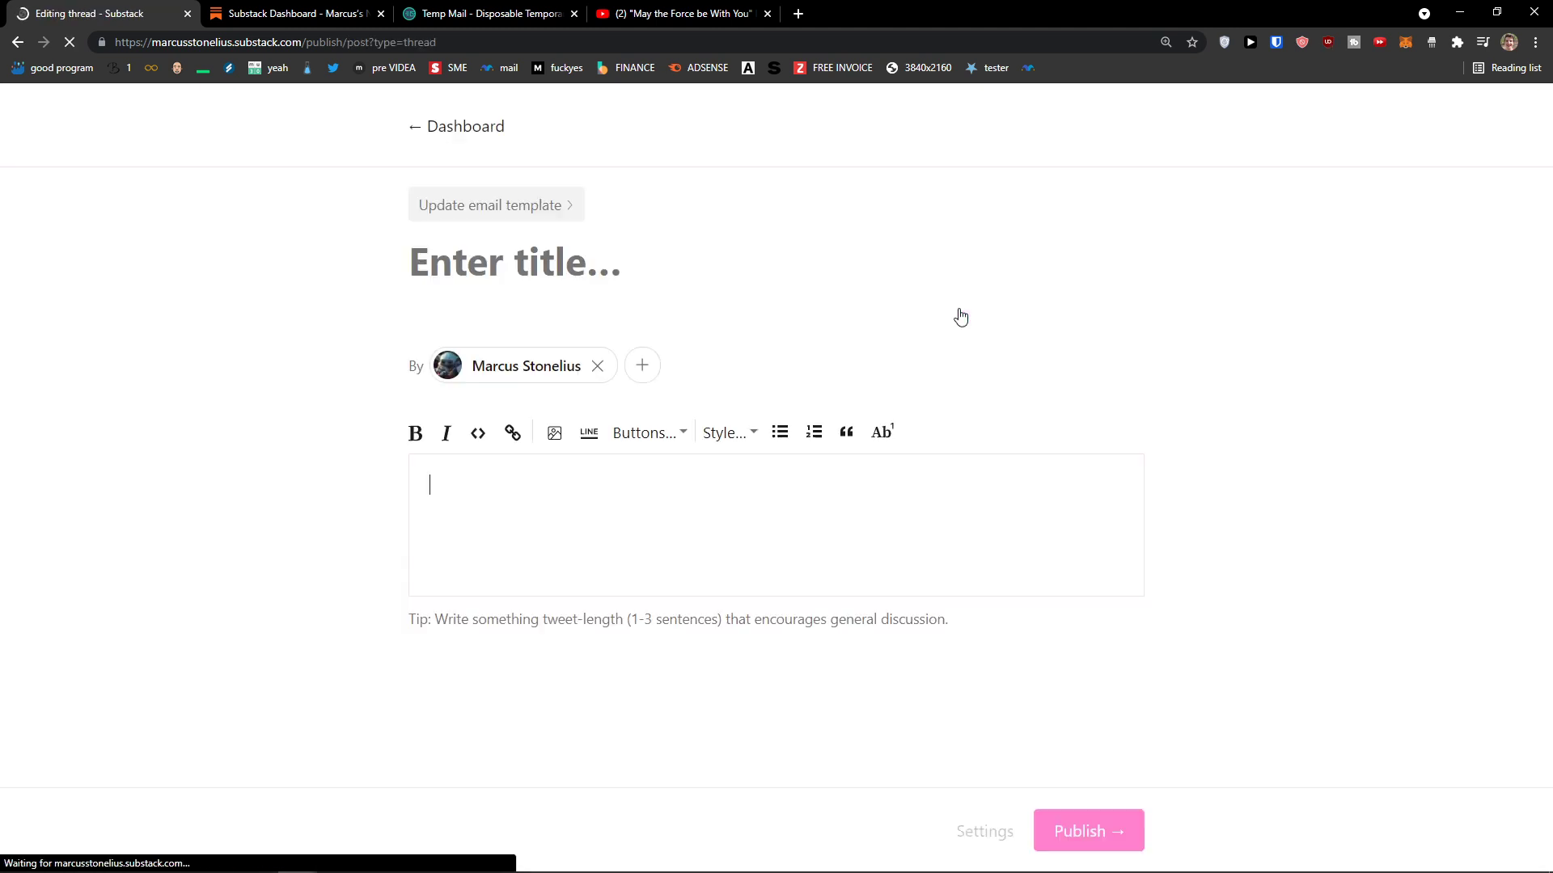
pyautogui.click(18, 42)
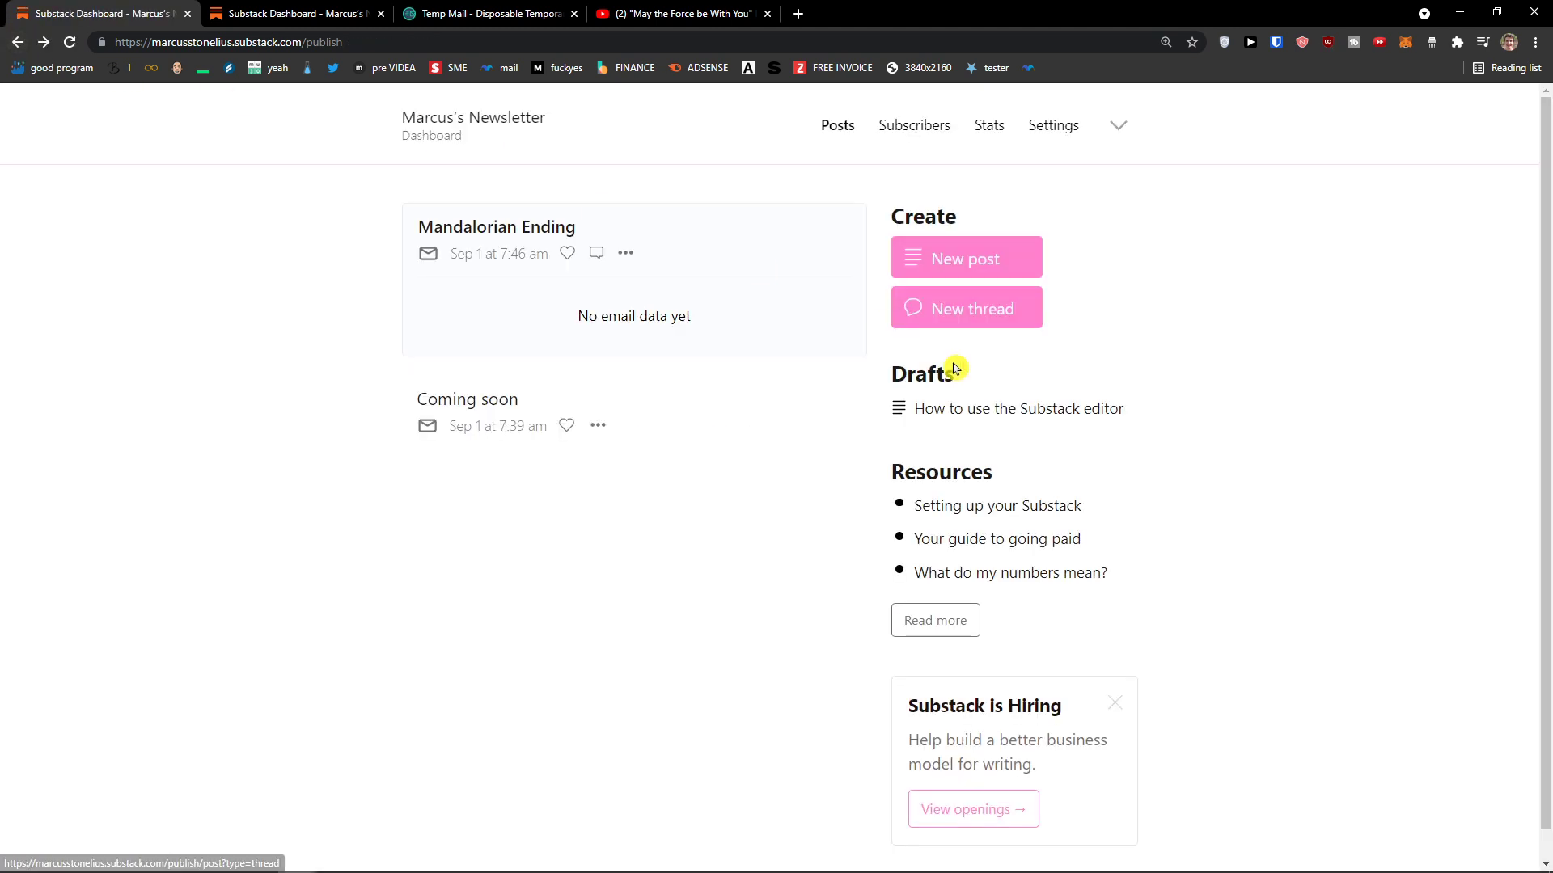
pyautogui.scroll(1, 914, 526)
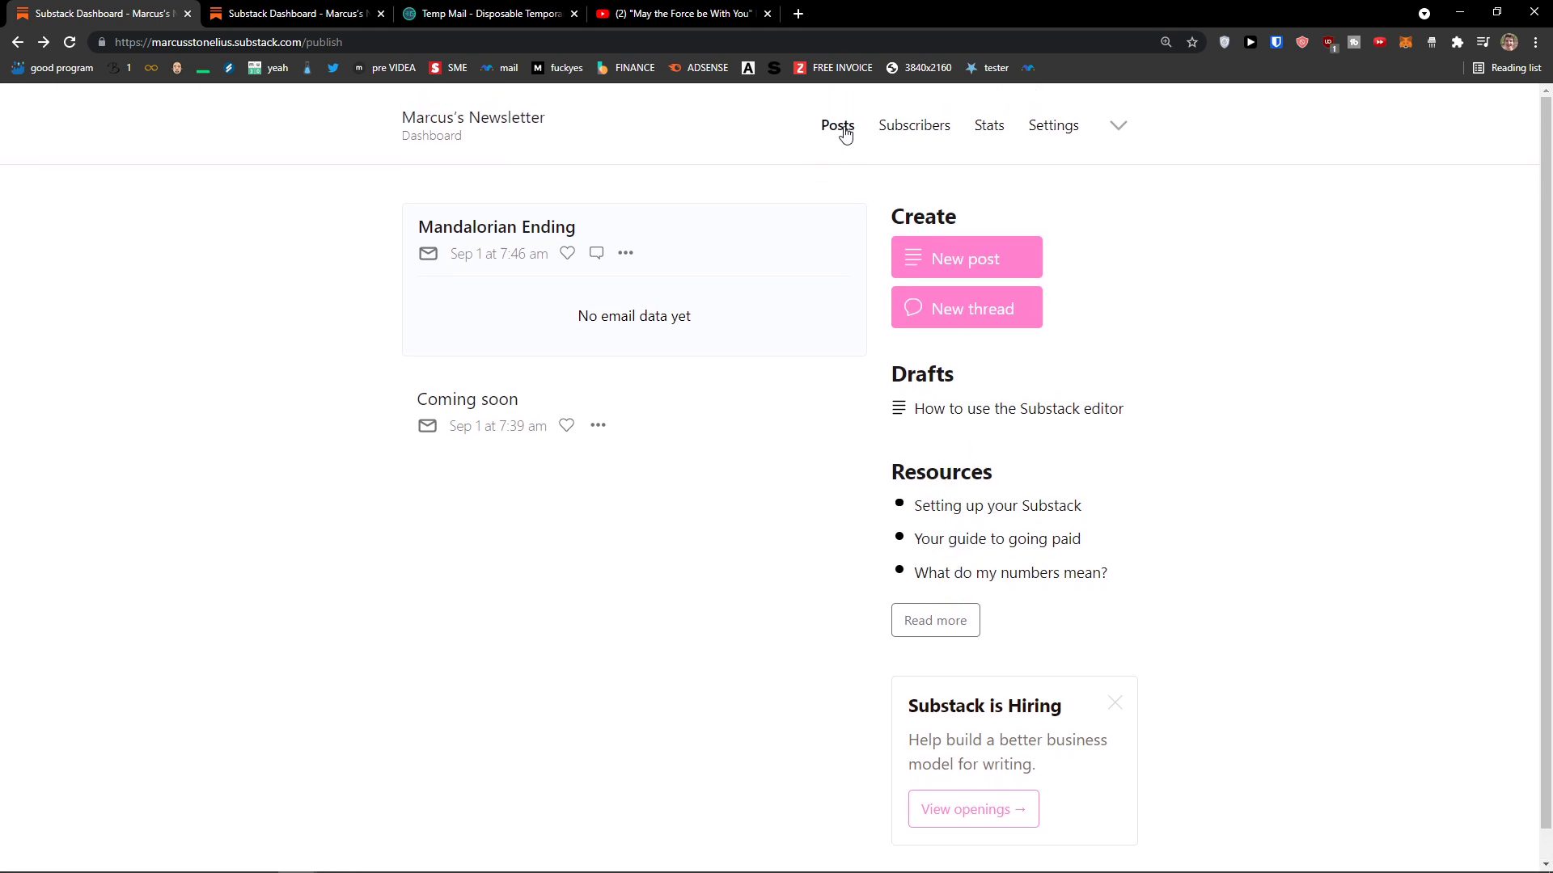
# Step: Review the Subscribers page: total email list 1, 0 subscribers, one free signup
pyautogui.click(890, 134)
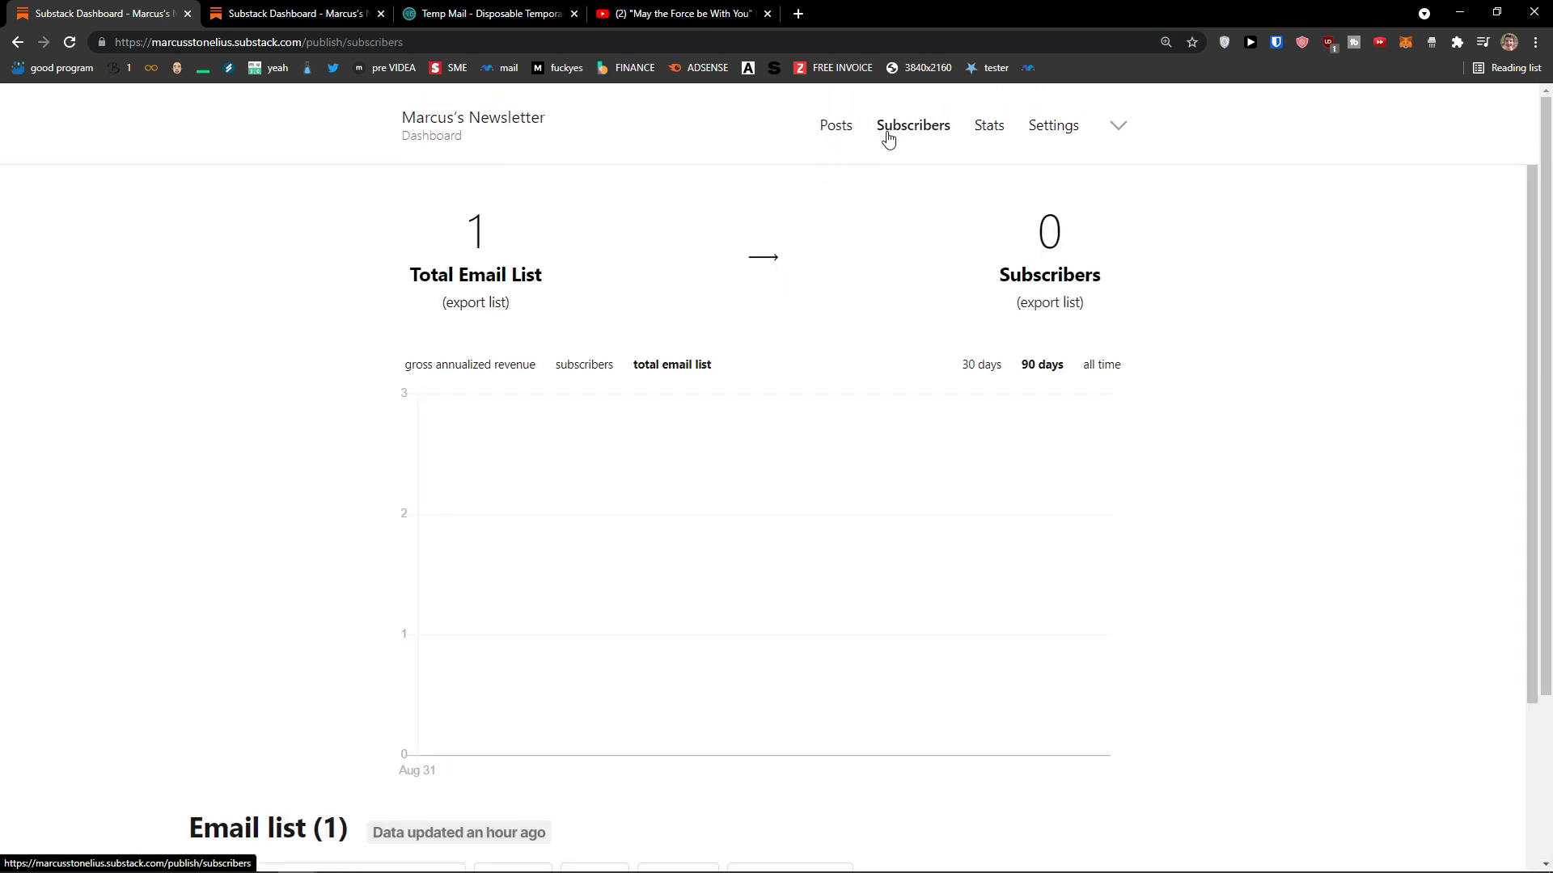
pyautogui.scroll(-4, 441, 323)
pyautogui.scroll(4, 429, 348)
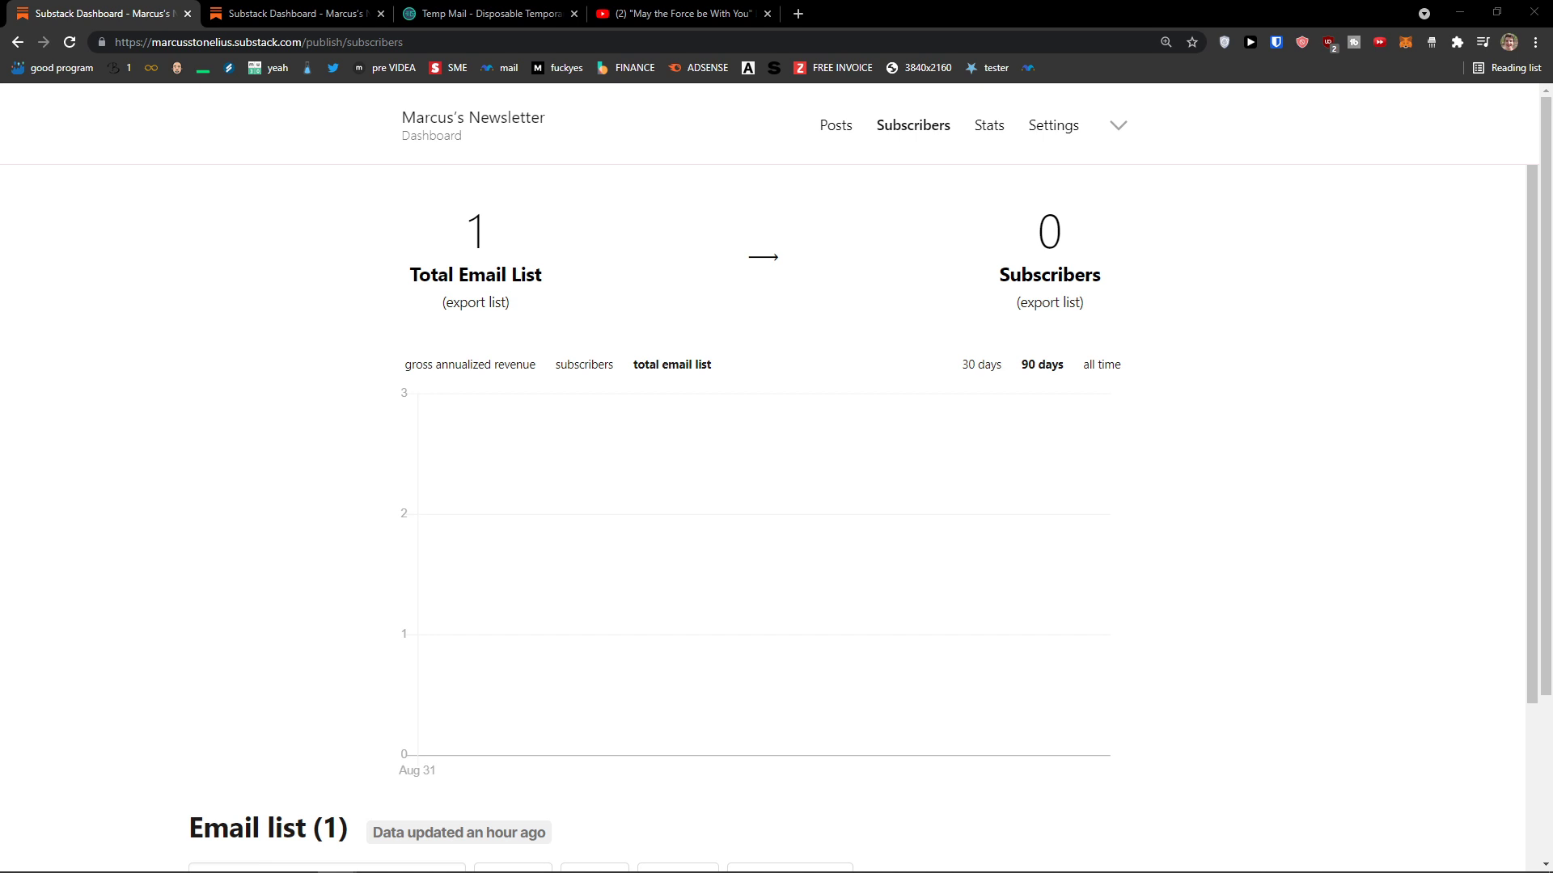
pyautogui.click(840, 131)
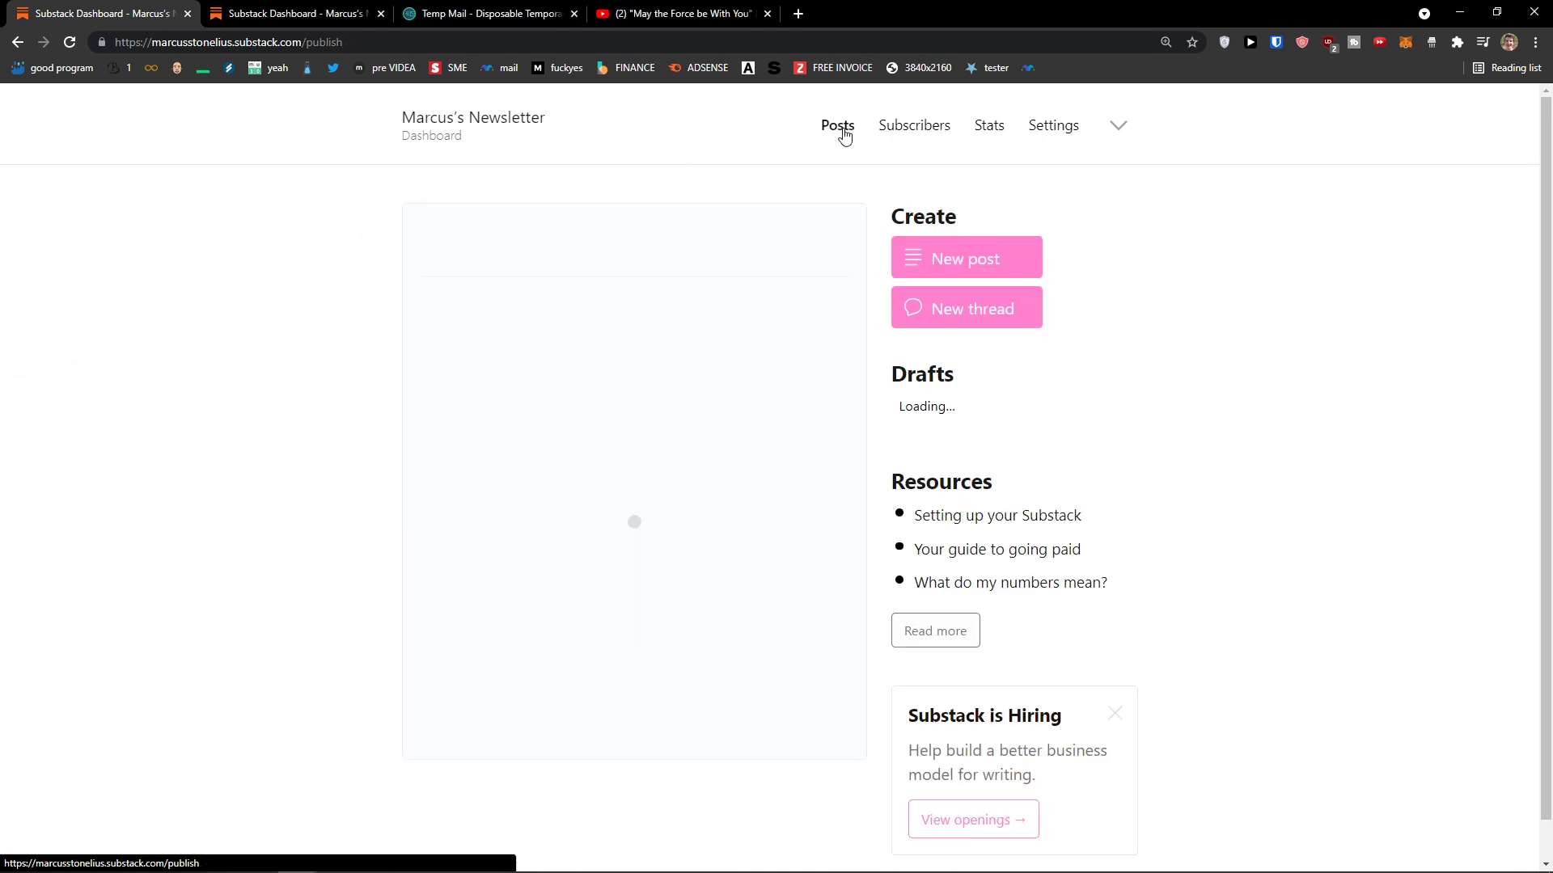
pyautogui.click(910, 122)
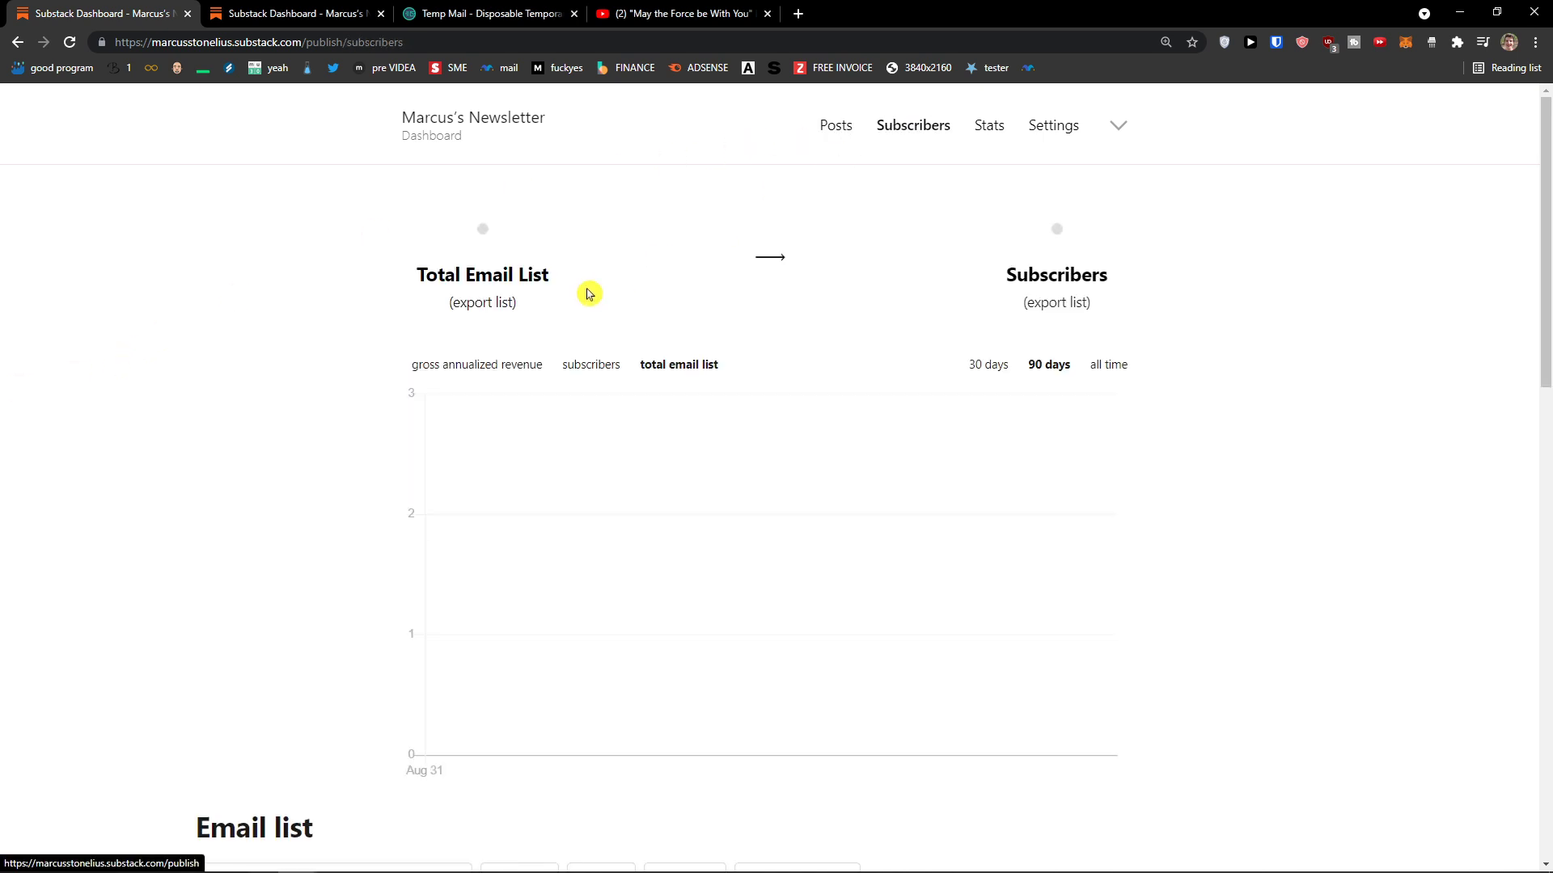
pyautogui.scroll(-2, 566, 299)
pyautogui.scroll(-3, 520, 302)
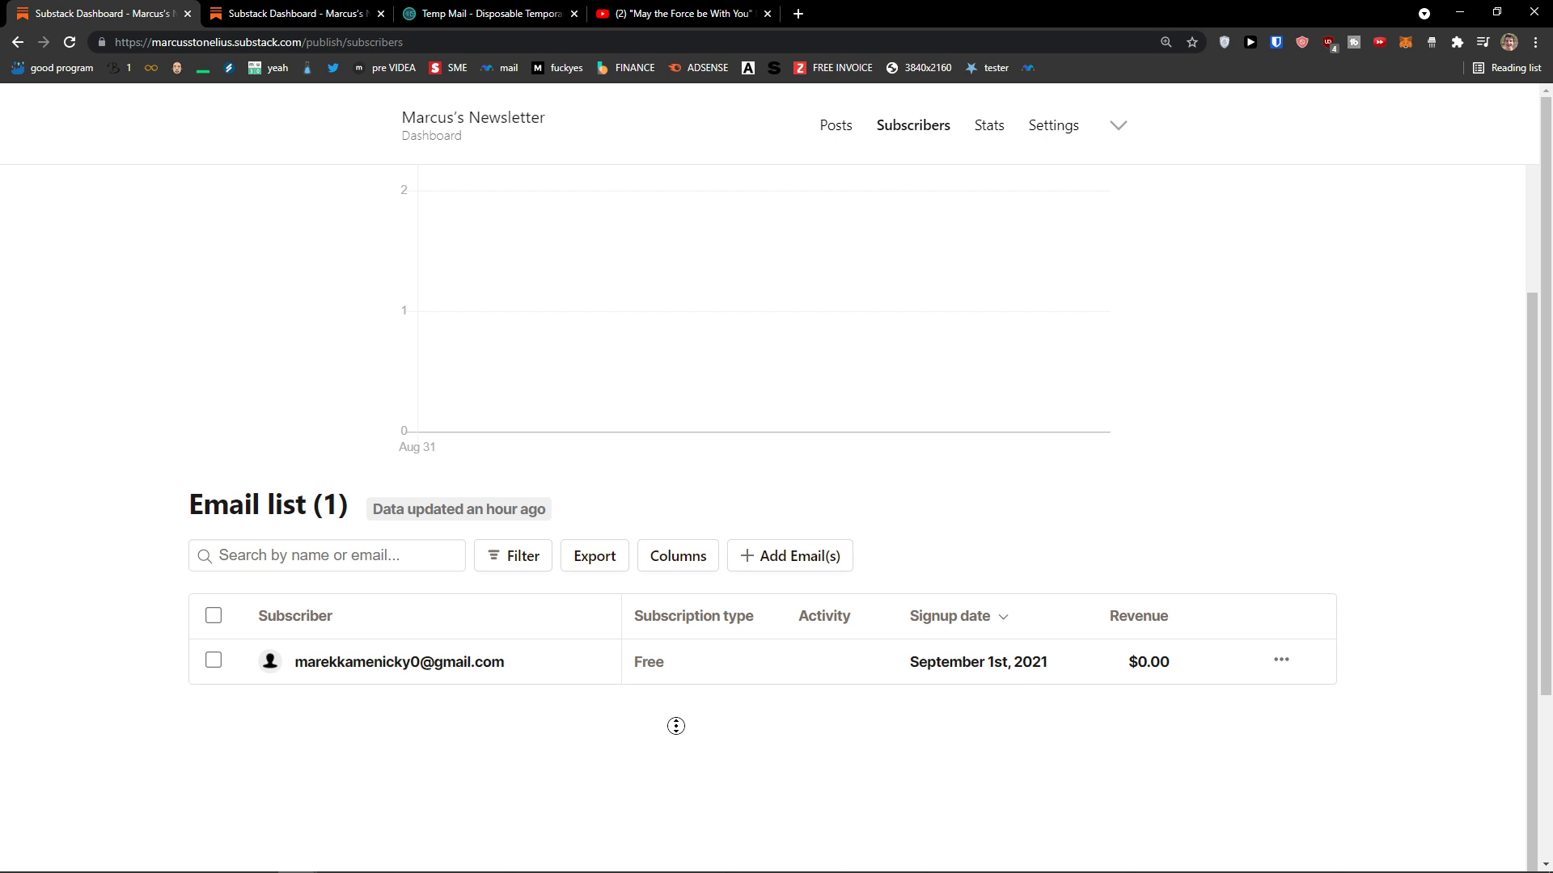
pyautogui.scroll(4, 676, 725)
pyautogui.moveTo(408, 273); pyautogui.dragTo(534, 304)
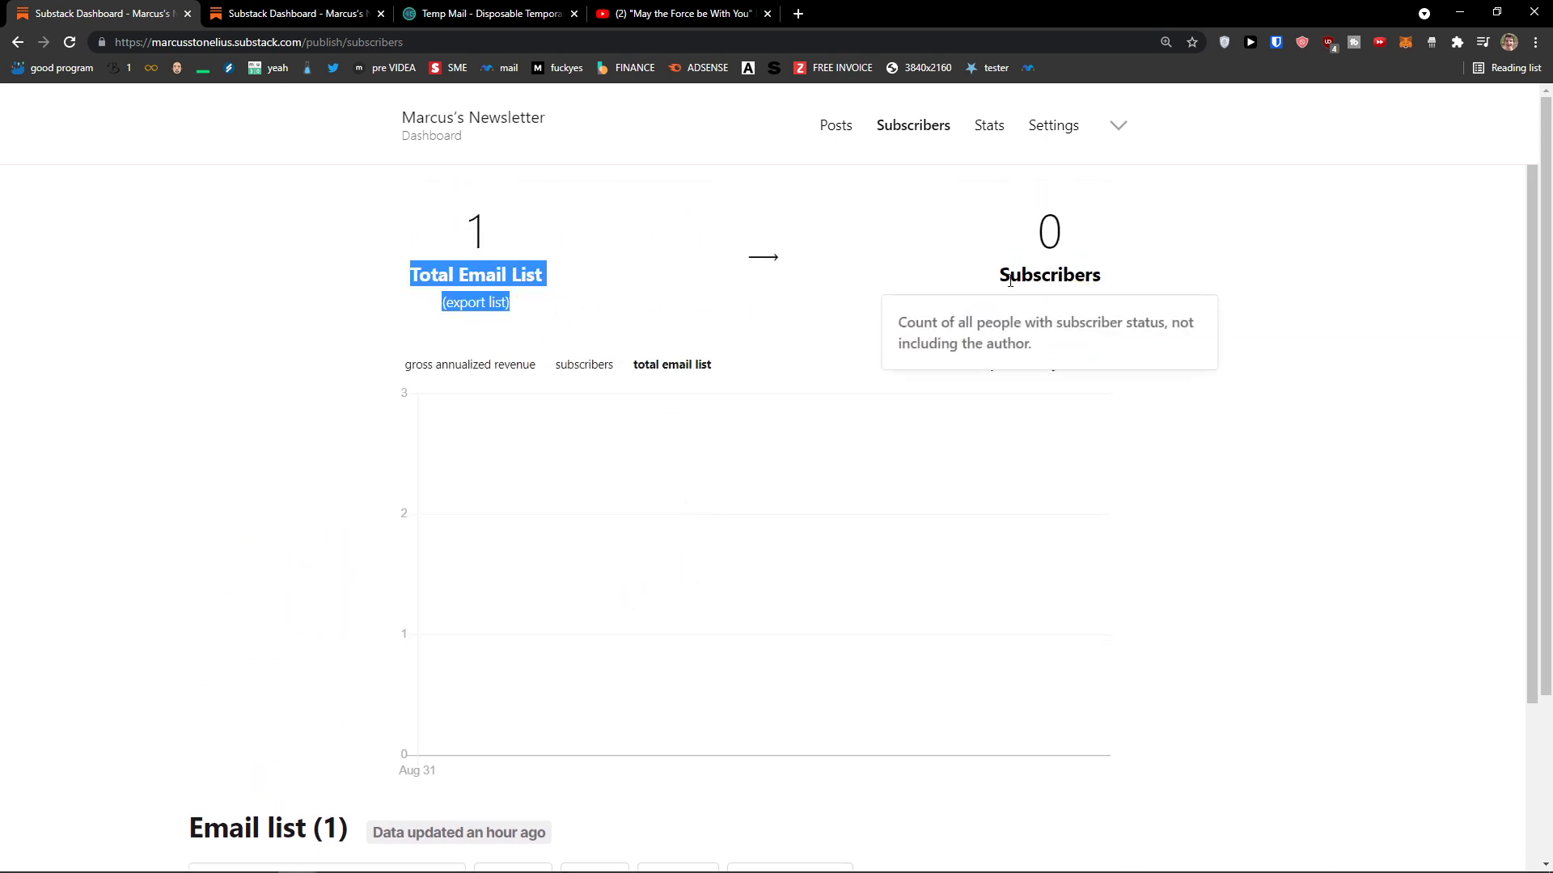
pyautogui.moveTo(1010, 276); pyautogui.dragTo(1042, 283)
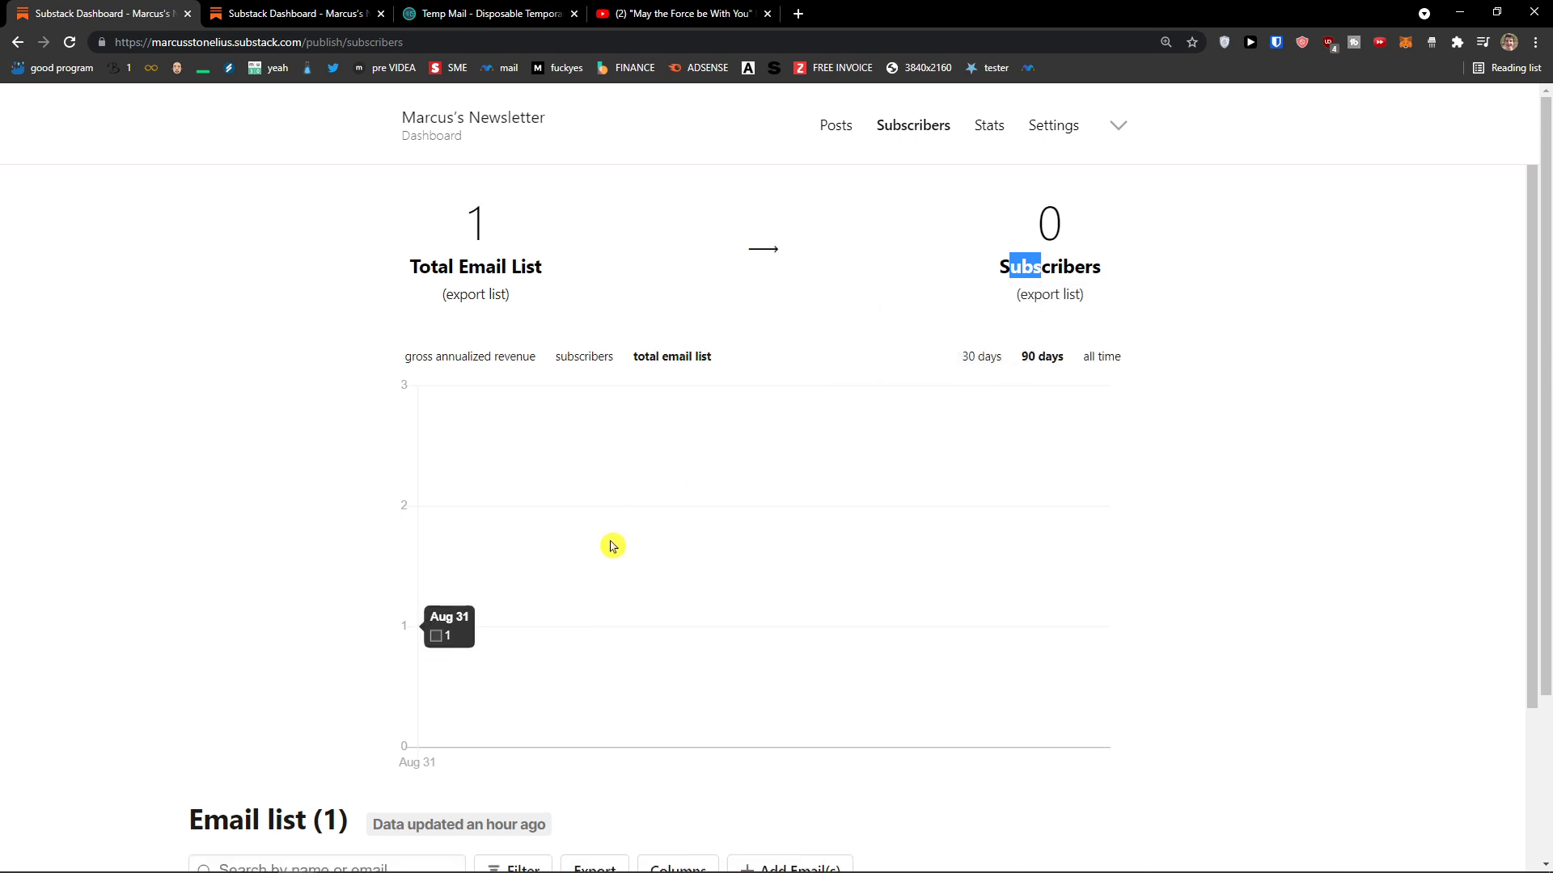
pyautogui.scroll(-5, 610, 545)
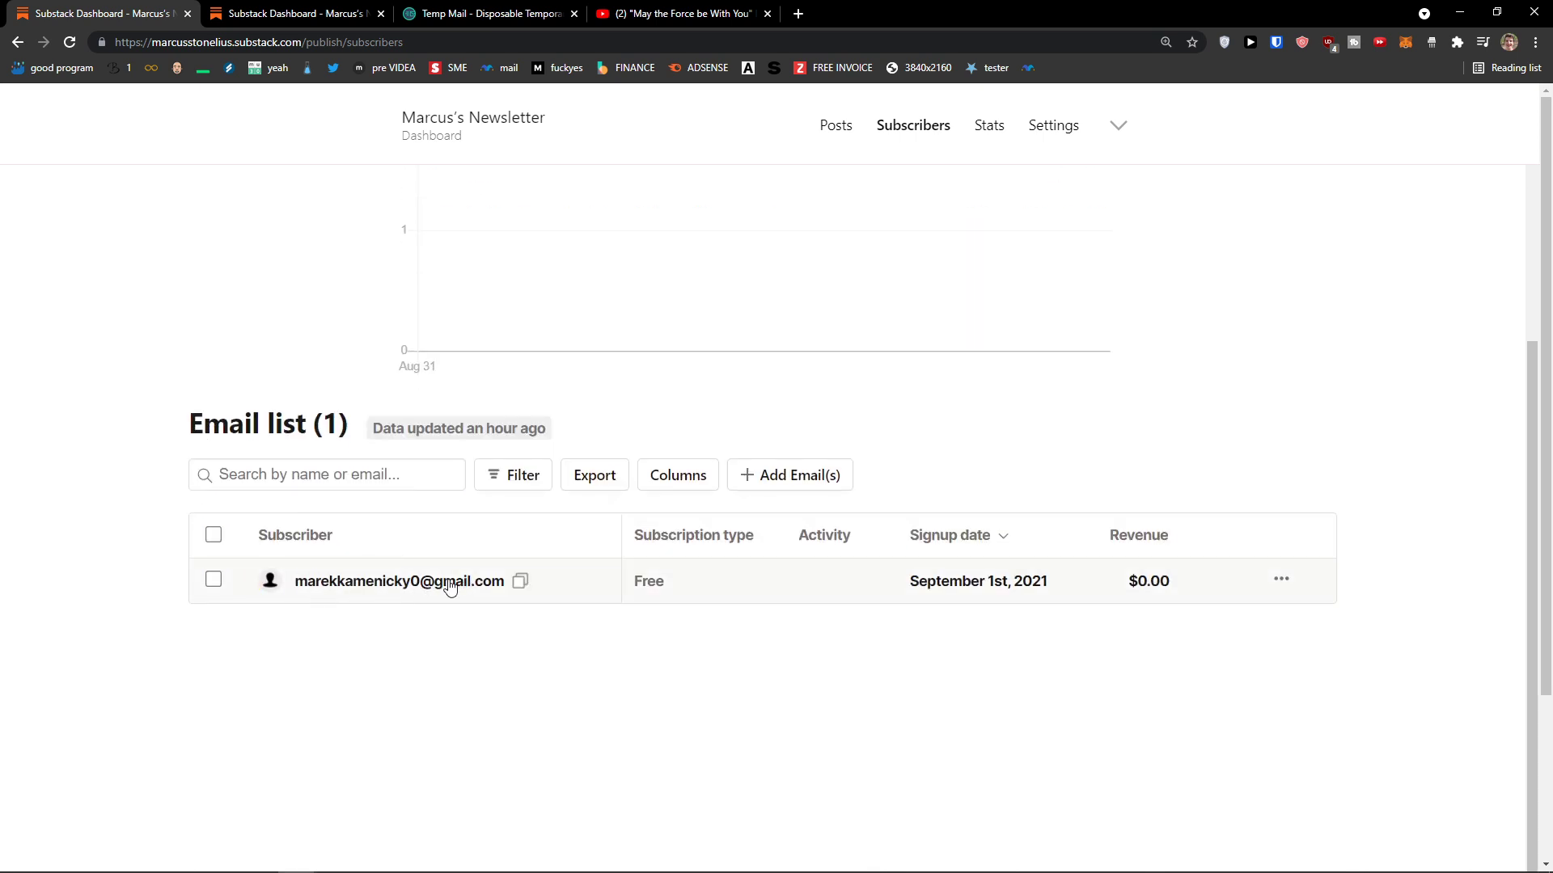
pyautogui.scroll(5, 419, 628)
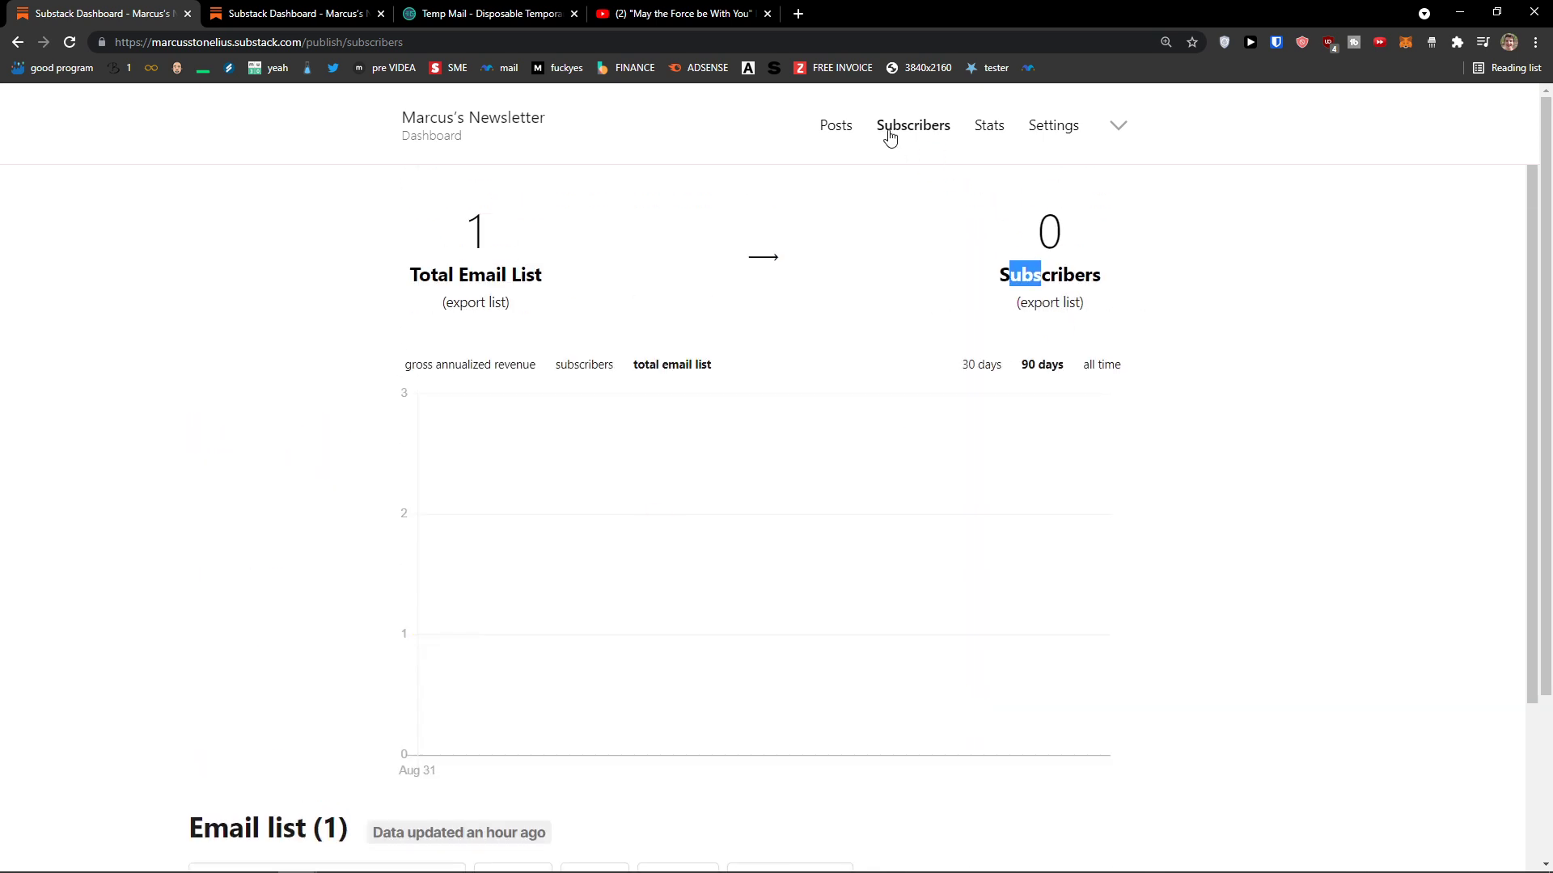
# Step: Check the empty Traffic data and the Emails tab on the Stats page, ending on Traffic
pyautogui.click(990, 127)
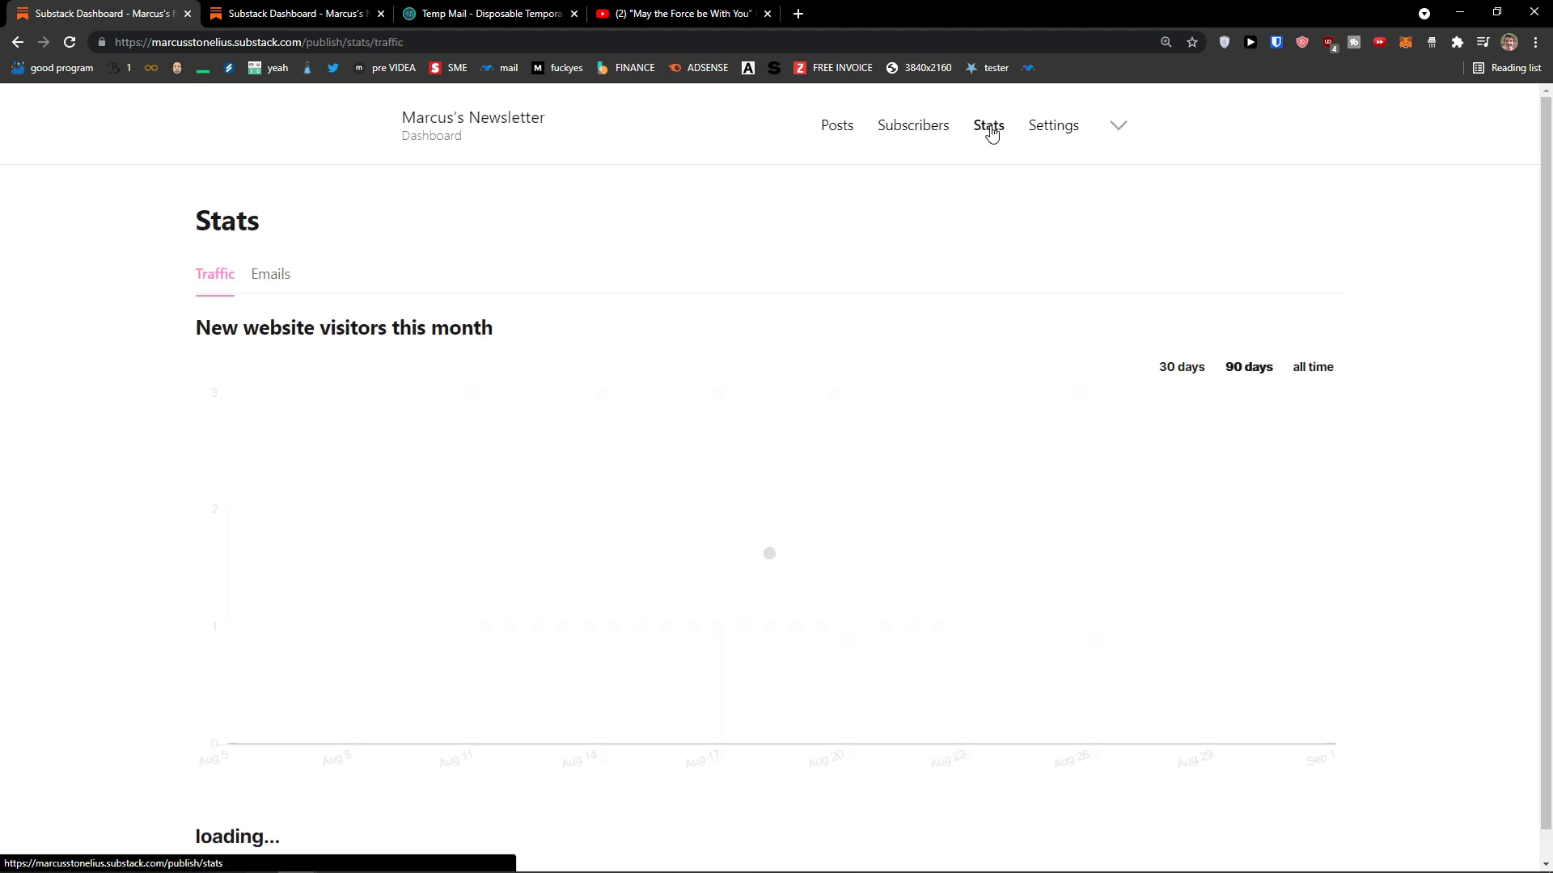
pyautogui.scroll(-3, 460, 395)
pyautogui.scroll(3, 461, 395)
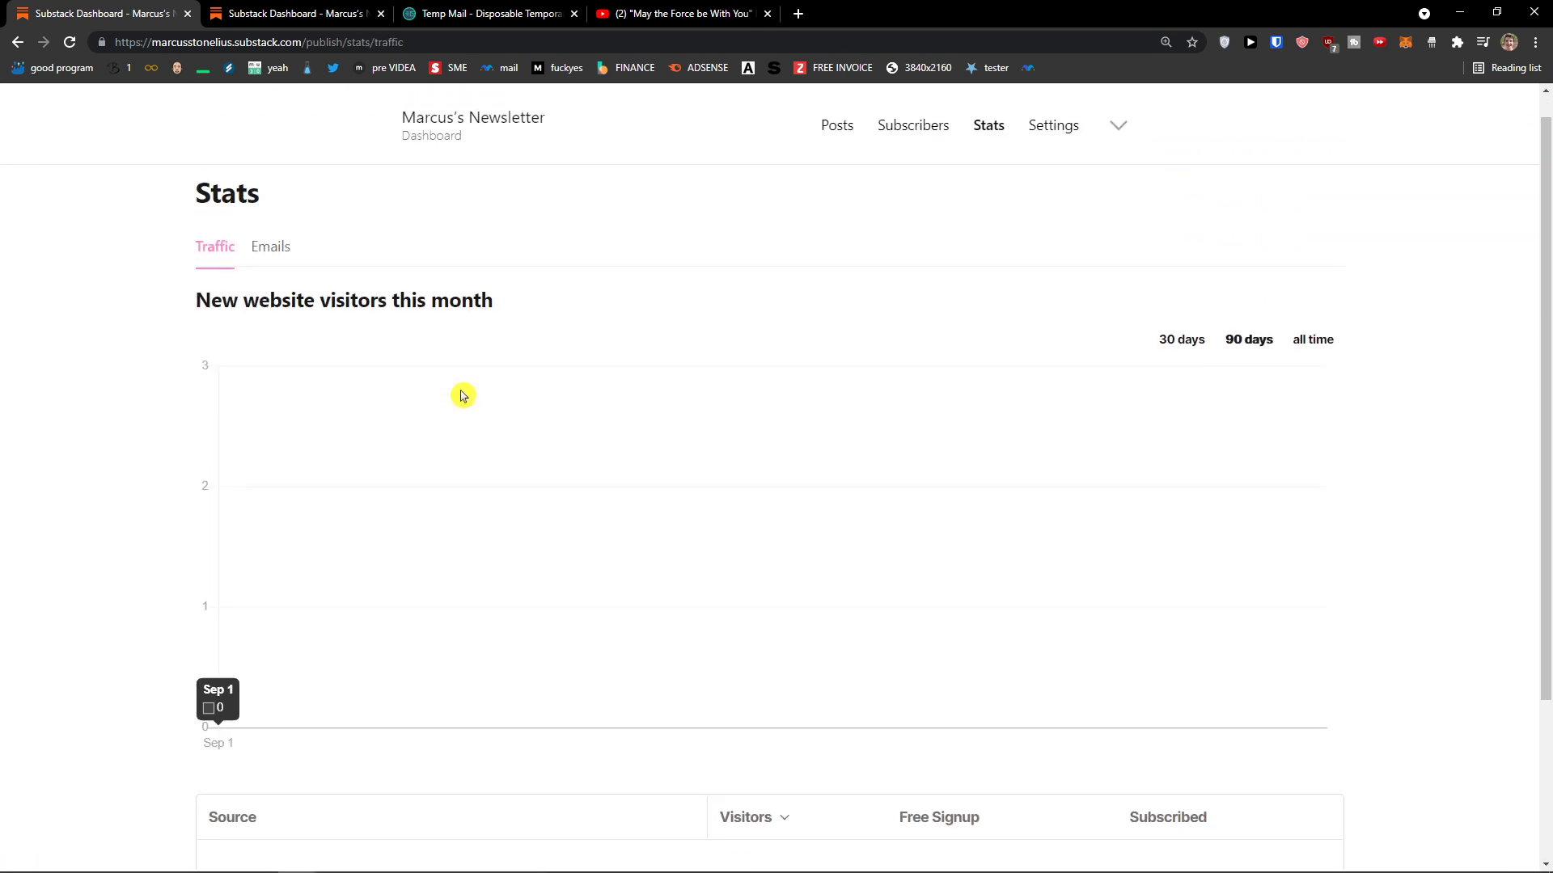
pyautogui.scroll(-1, 461, 395)
pyautogui.scroll(1, 462, 396)
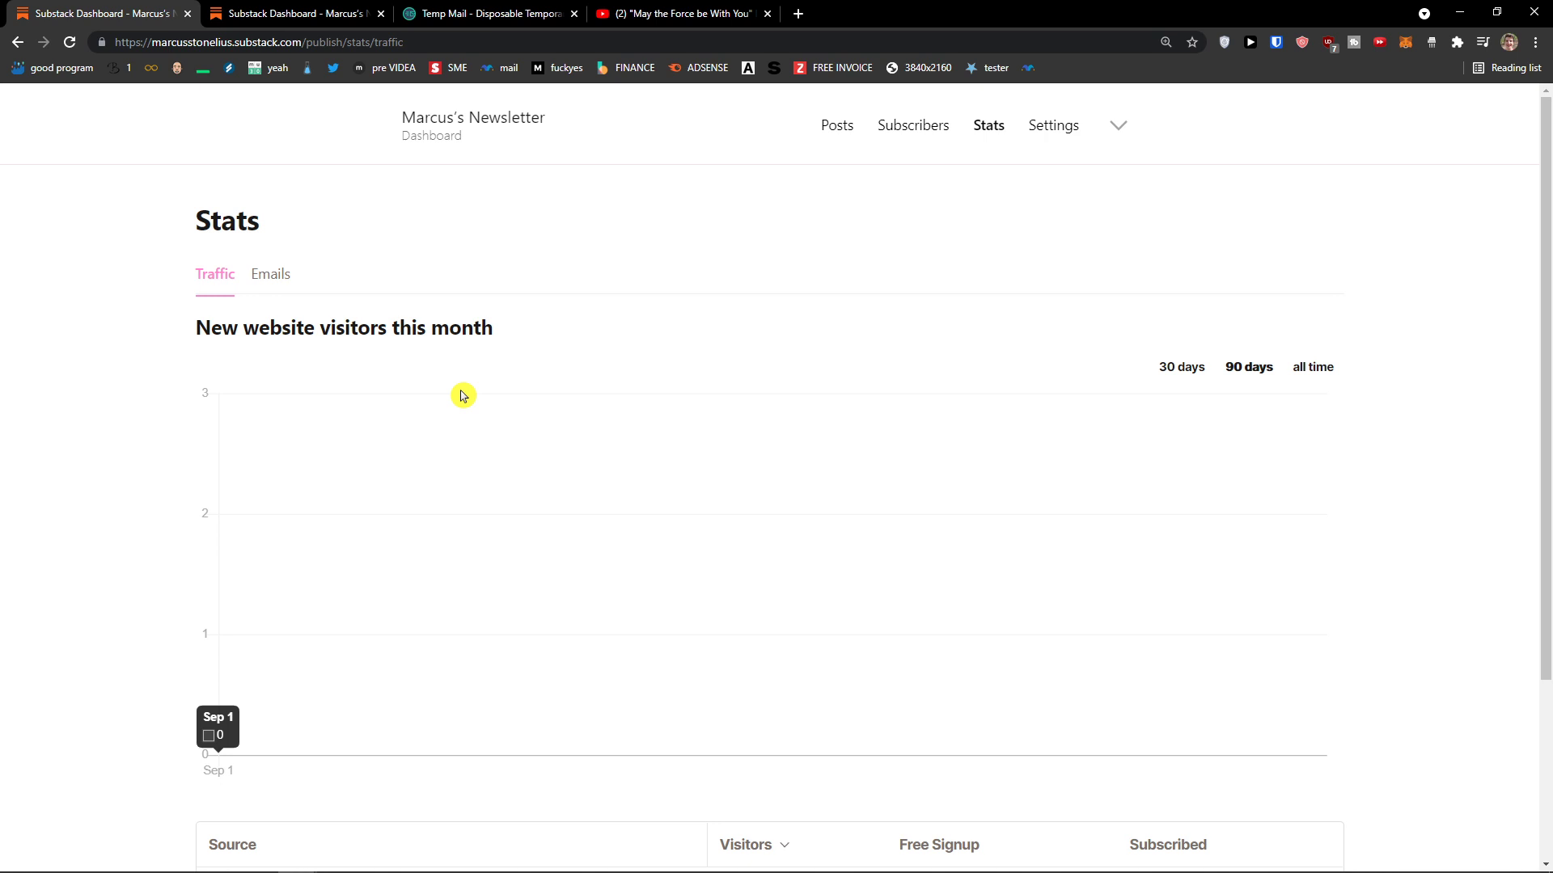
pyautogui.scroll(-3, 463, 395)
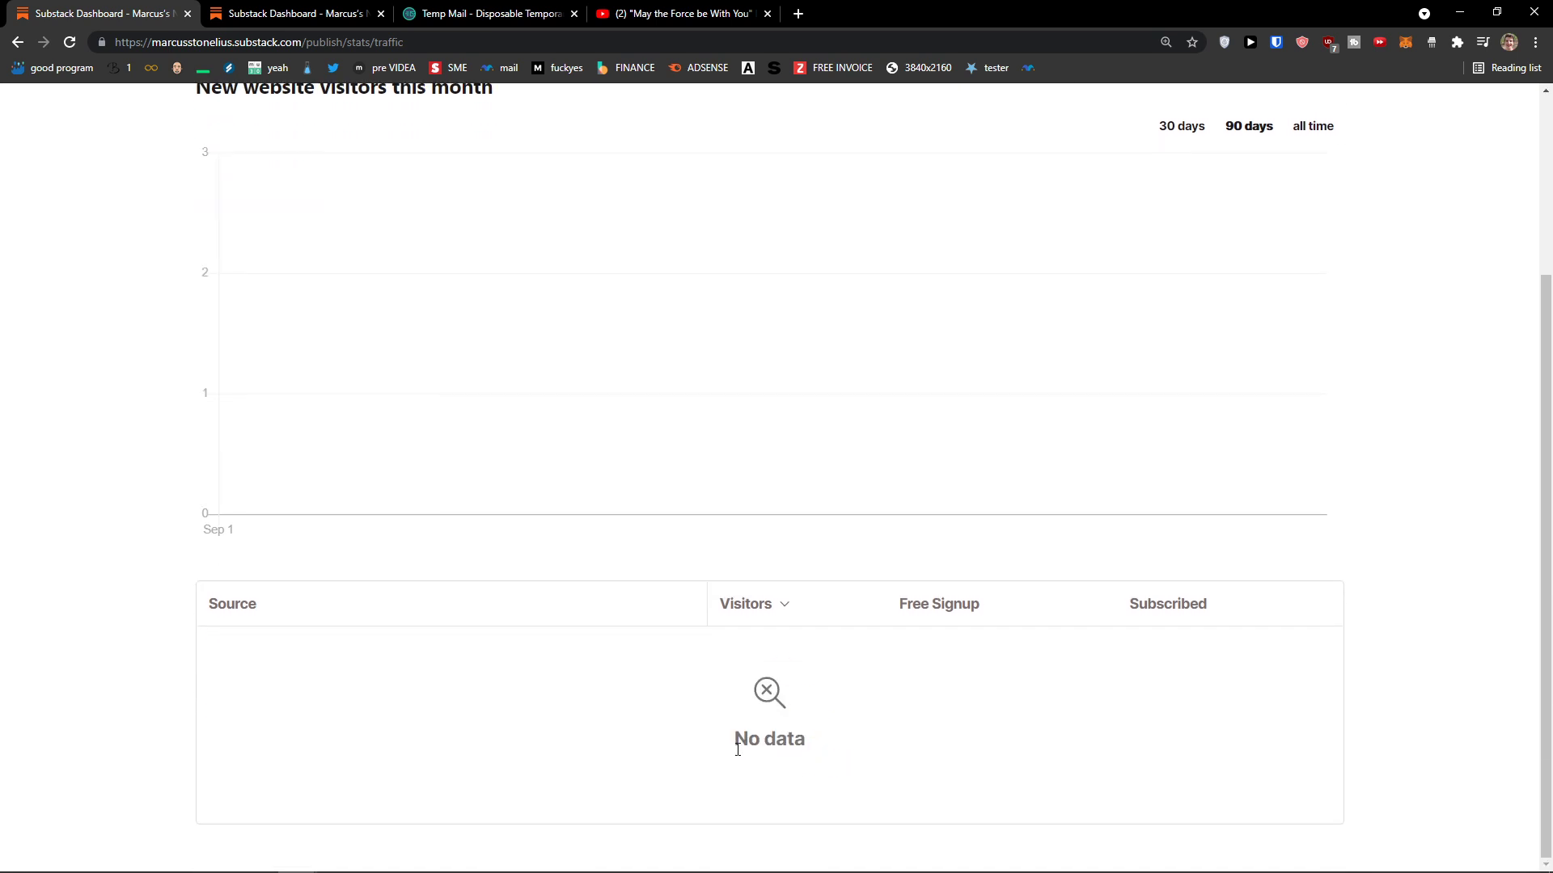
pyautogui.scroll(3, 723, 742)
pyautogui.click(270, 274)
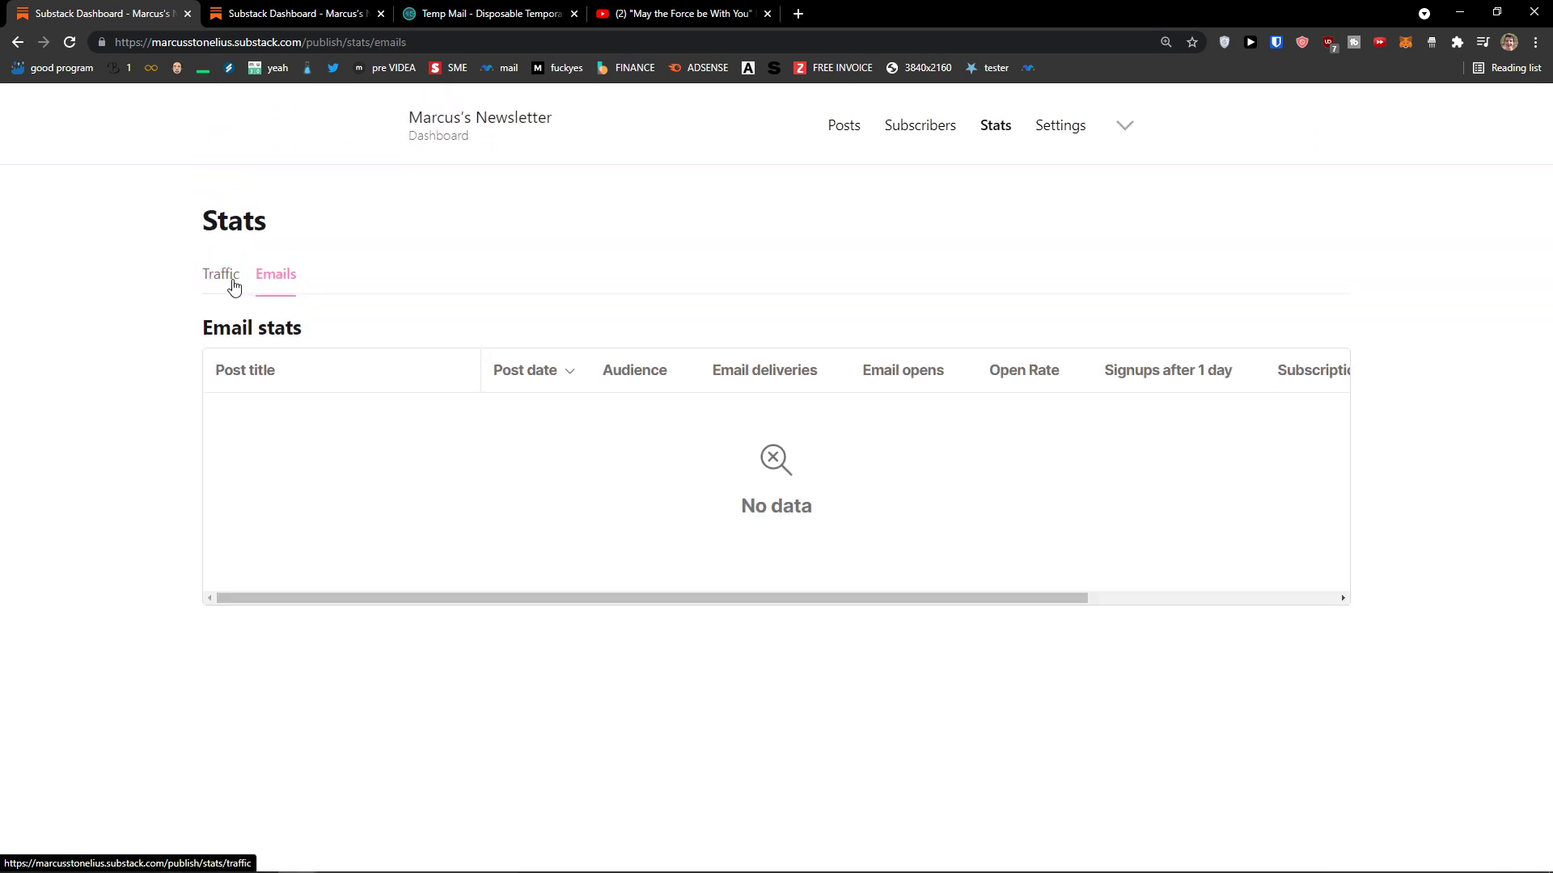
pyautogui.click(230, 285)
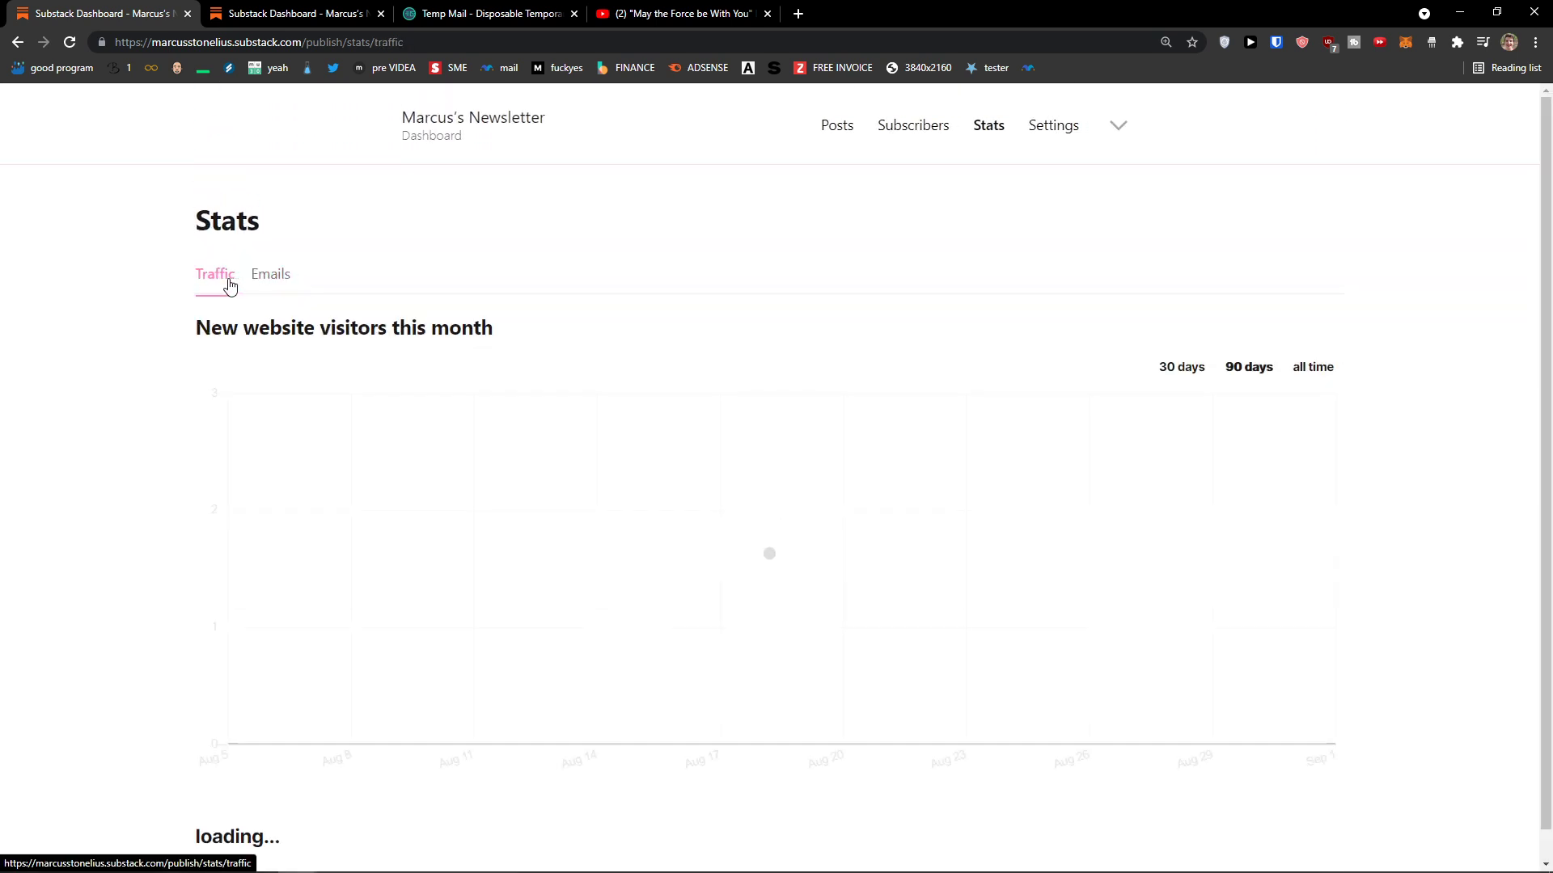
# Step: Add the tag 'mandalorian' to the publication in its settings
pyautogui.click(1043, 142)
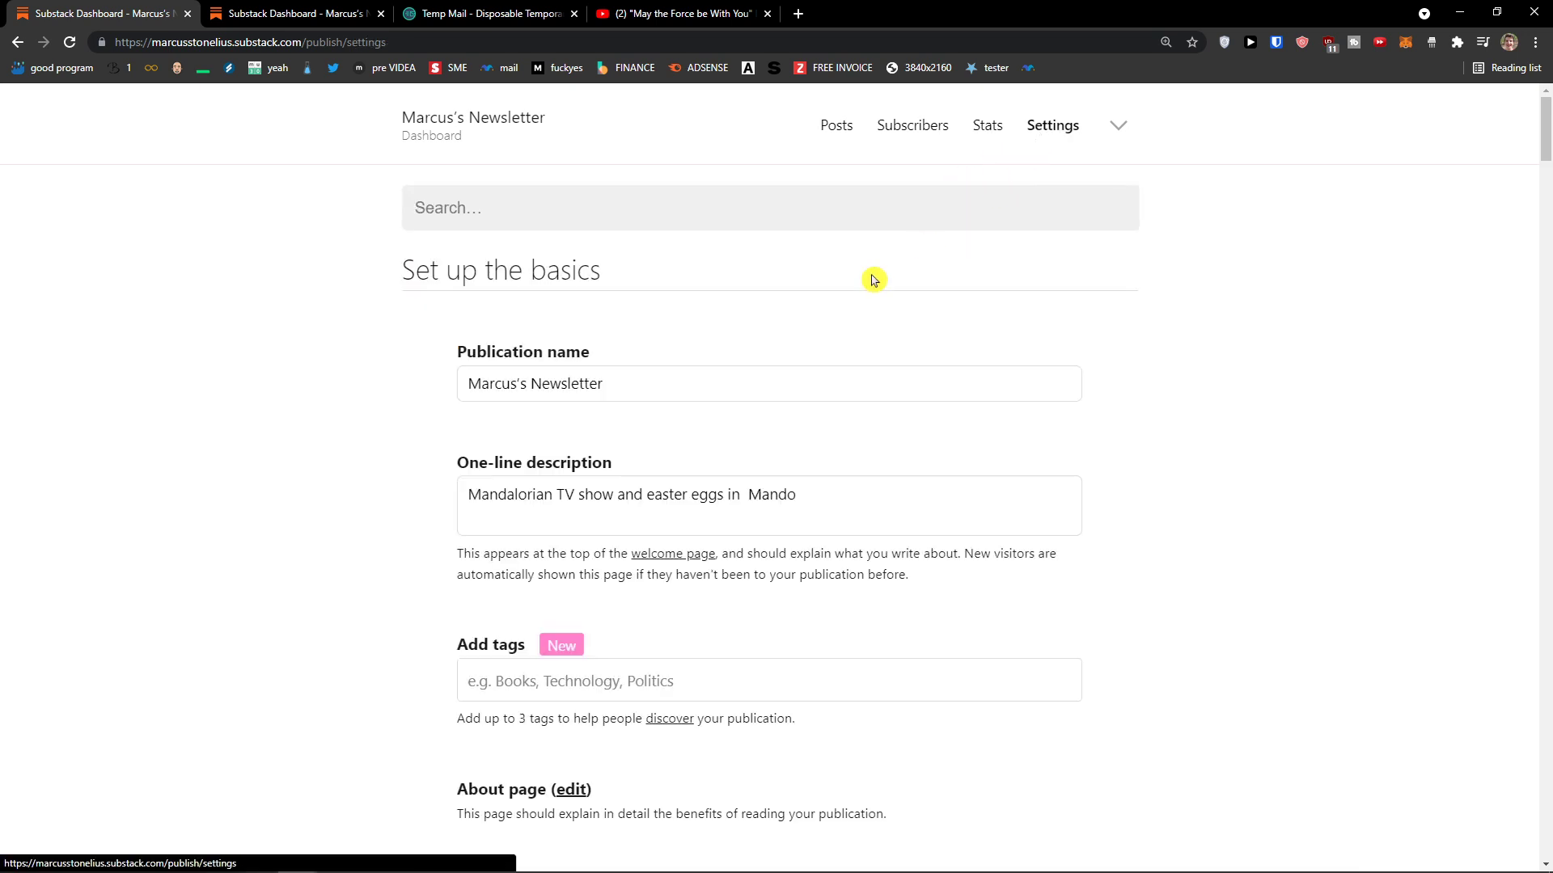
pyautogui.moveTo(622, 384); pyautogui.dragTo(426, 396)
pyautogui.scroll(-2, 426, 395)
pyautogui.moveTo(467, 334); pyautogui.dragTo(849, 329)
pyautogui.scroll(-2, 763, 405)
pyautogui.click(680, 360)
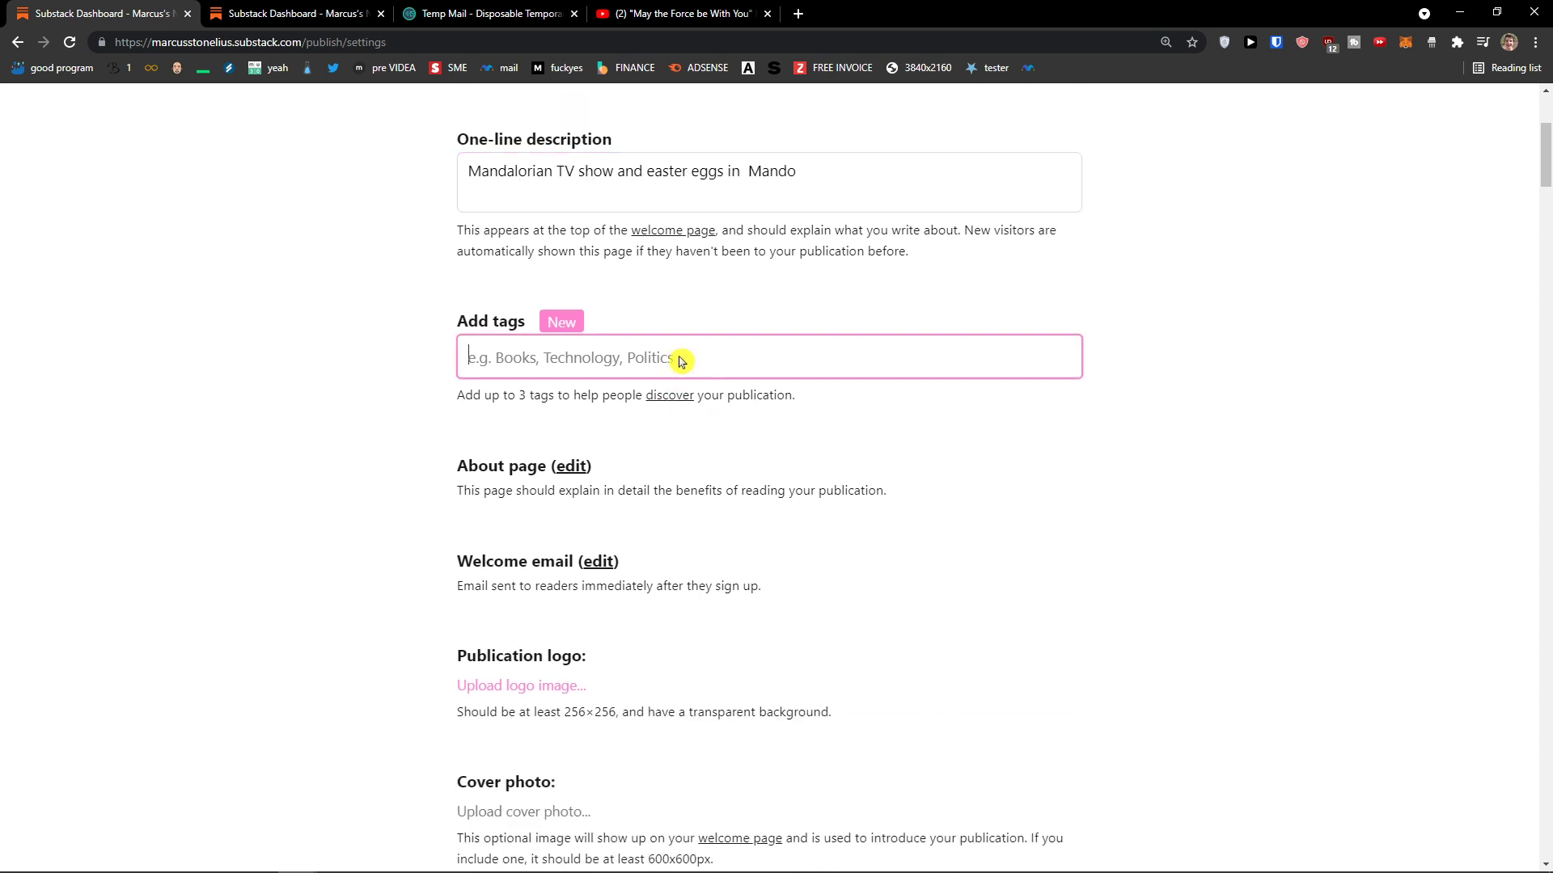
pyautogui.hotkey('alt', 'Tab')
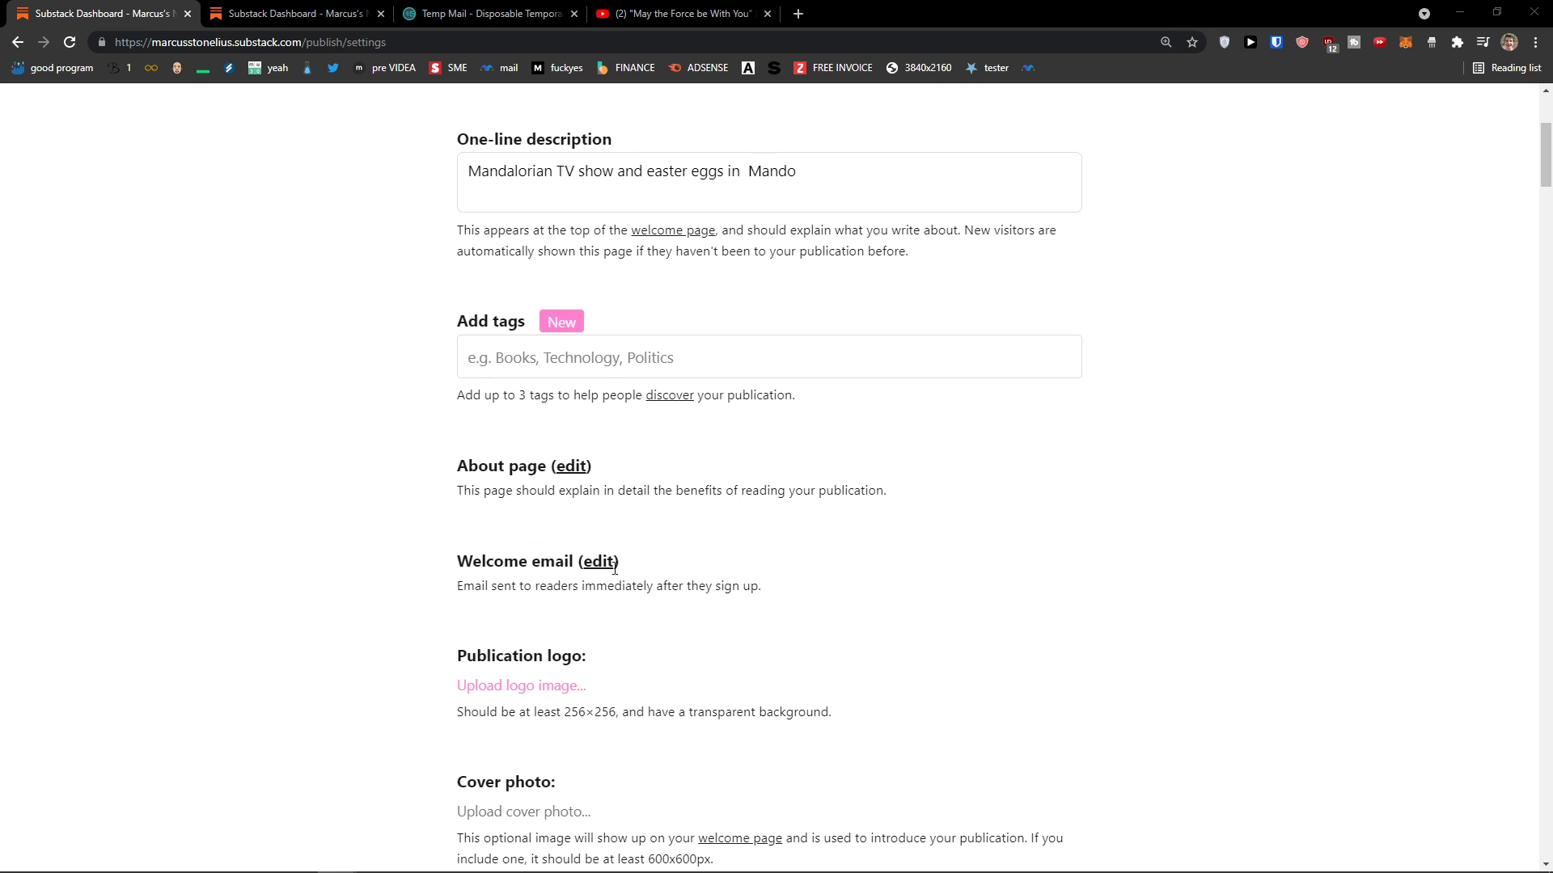
pyautogui.click(551, 372)
pyautogui.write('manal')
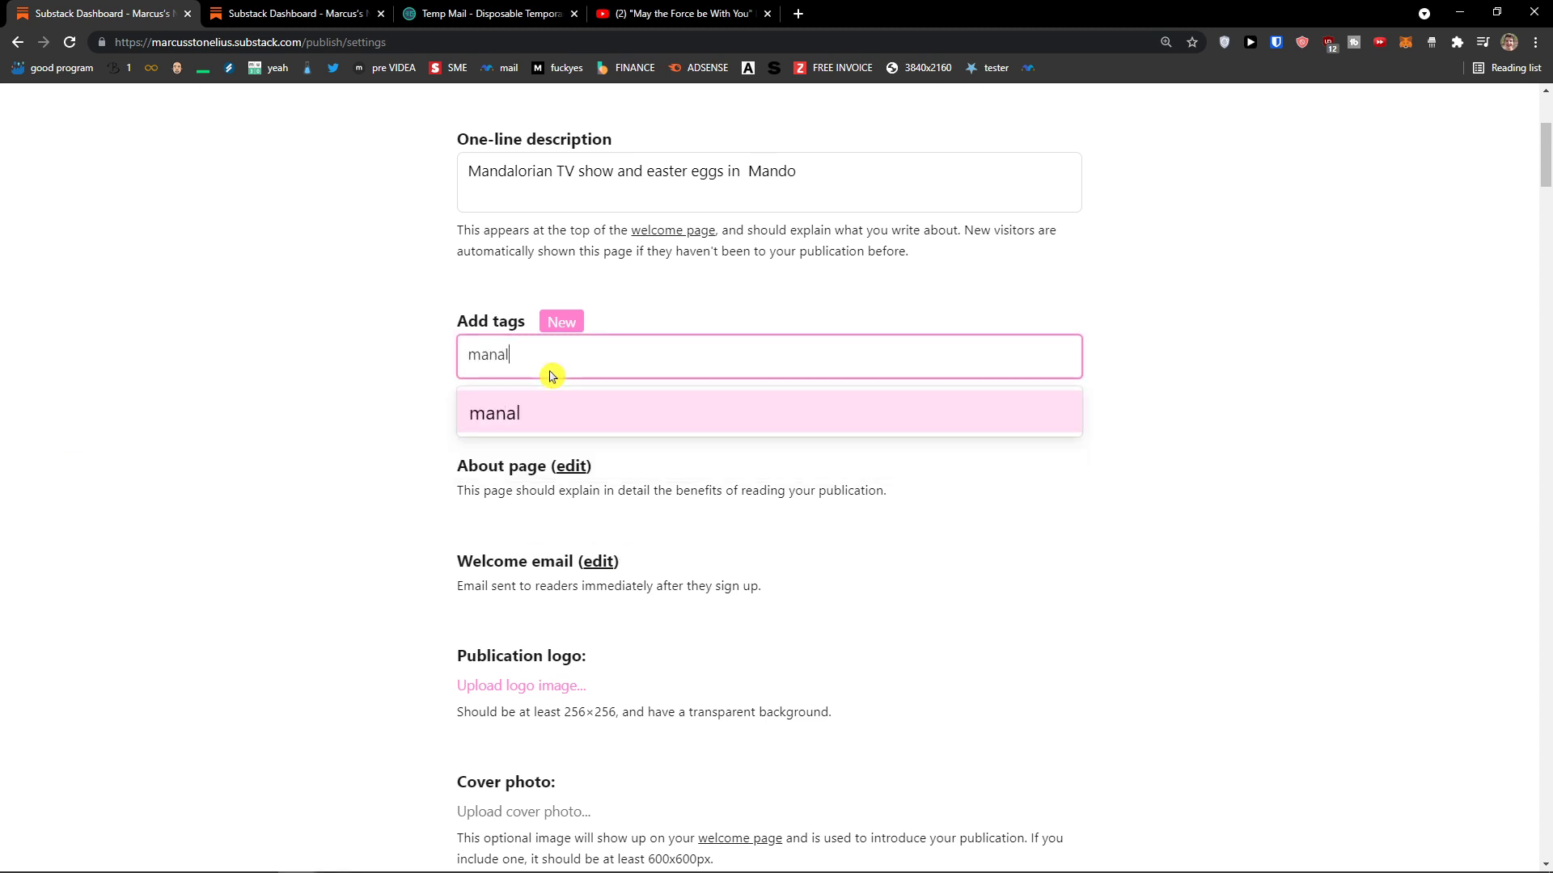
pyautogui.press('BackSpace')
pyautogui.press('BackSpace')
pyautogui.write('dalorian')
pyautogui.press('Return')
# Step: Open the Welcome email and About page editors in new tabs
pyautogui.middleClick(411, 461)
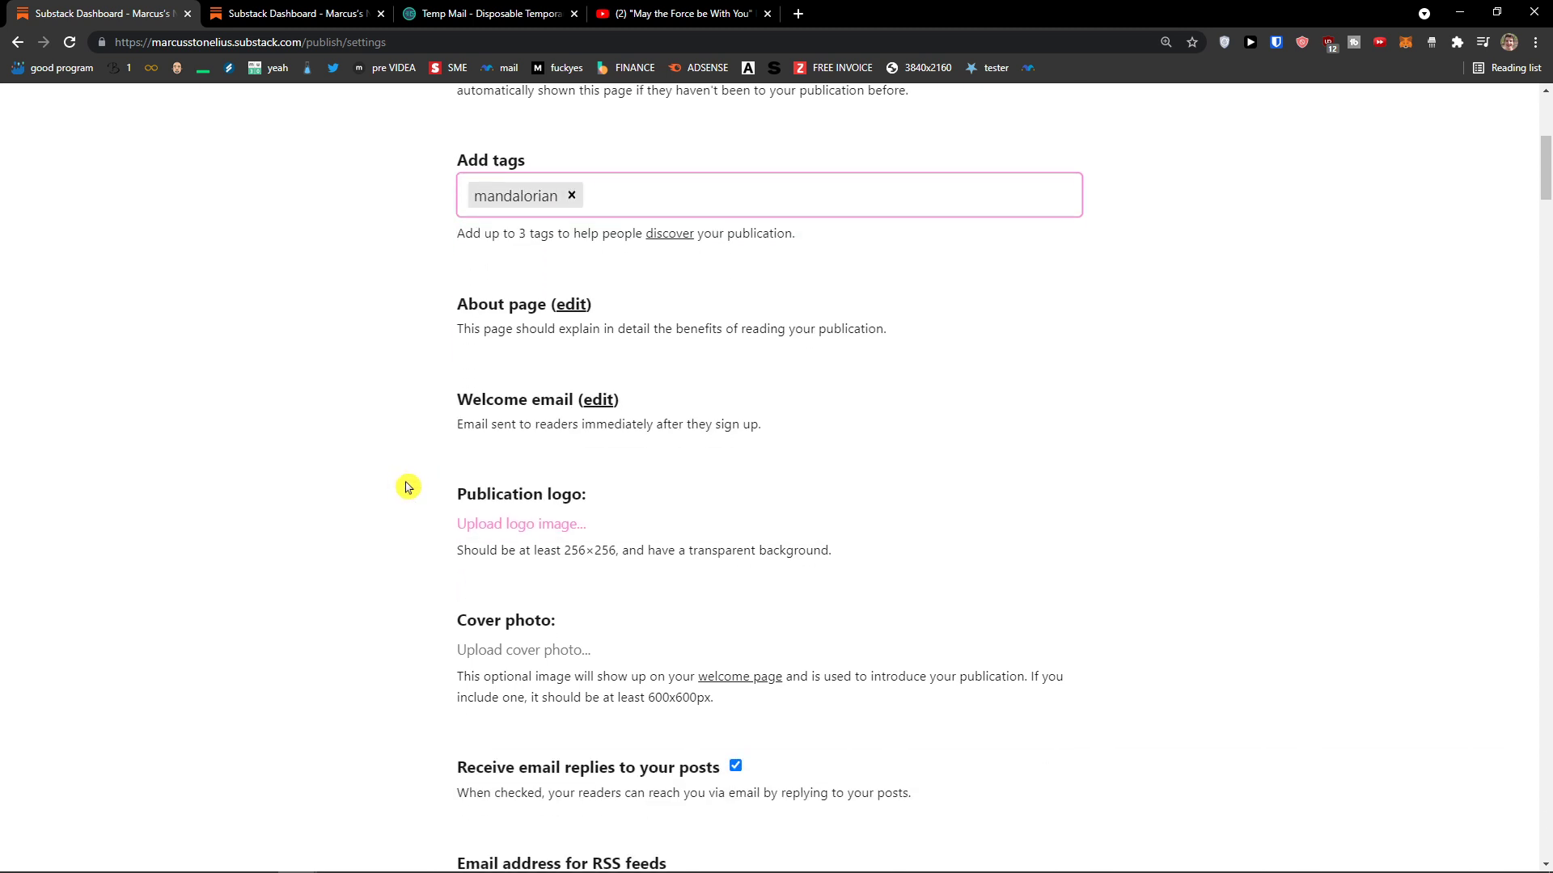
pyautogui.keyDown('ctrl'); pyautogui.scroll(1, 392, 496); pyautogui.keyUp('ctrl')
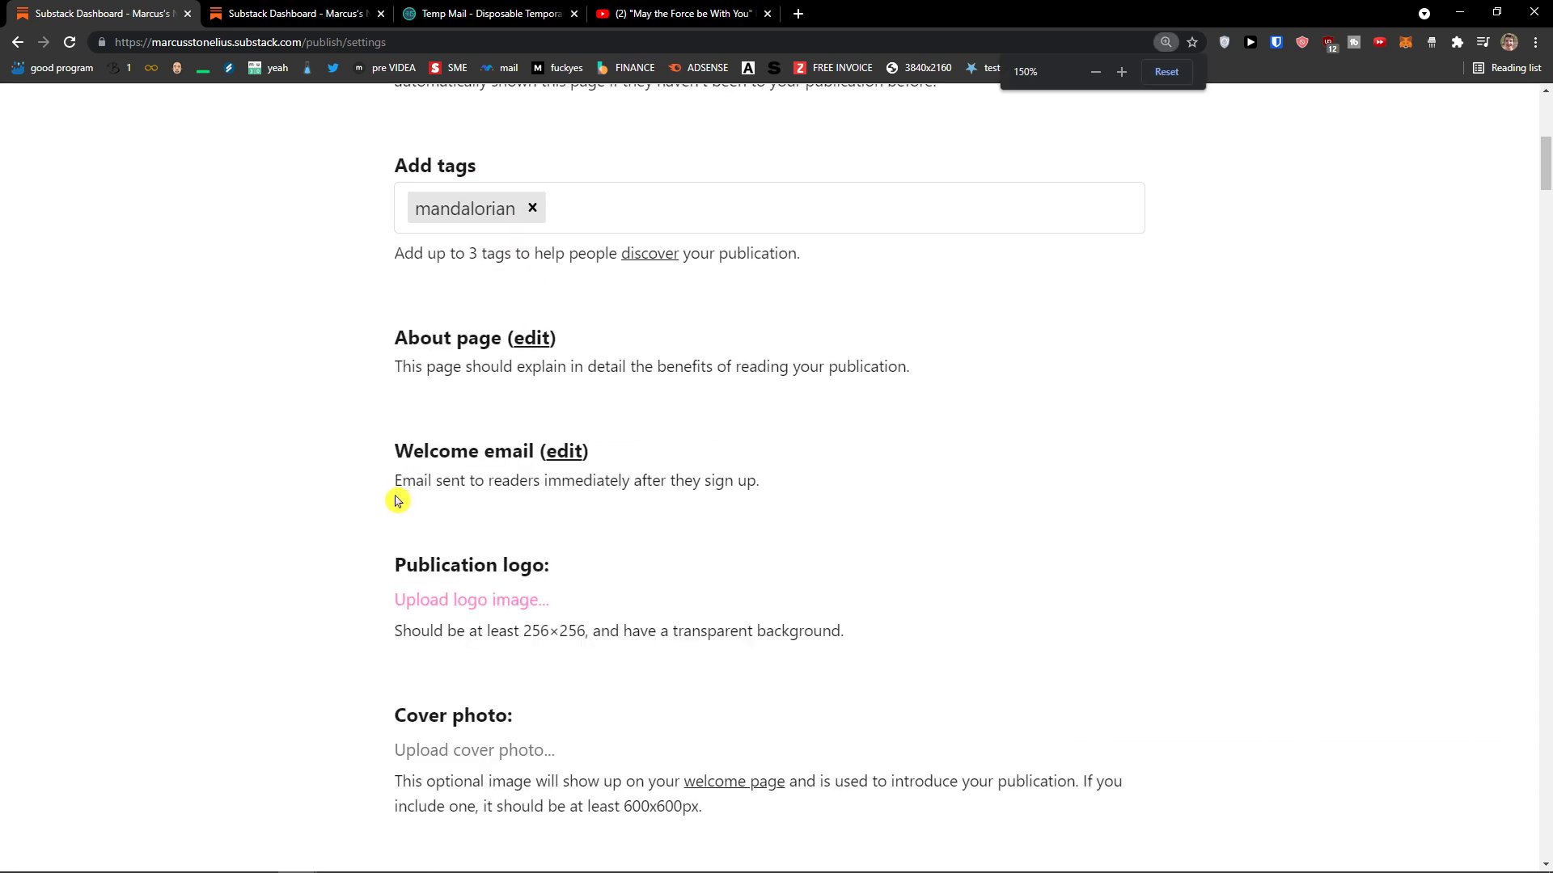
pyautogui.scroll(-2, 372, 502)
pyautogui.scroll(-1, 361, 503)
pyautogui.scroll(1, 434, 372)
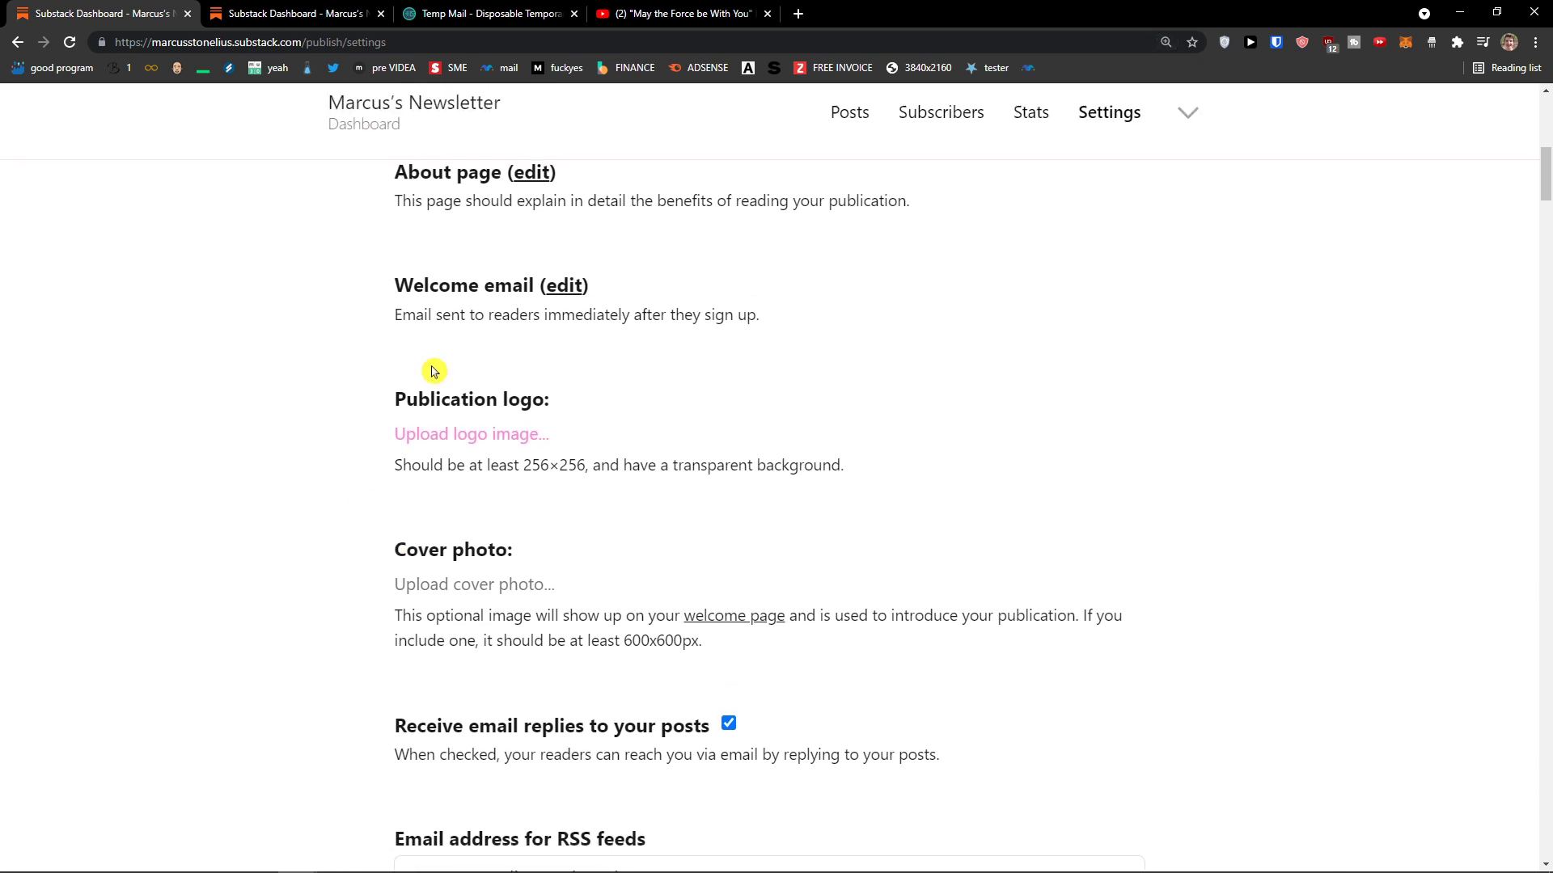
pyautogui.moveTo(386, 319); pyautogui.dragTo(797, 326)
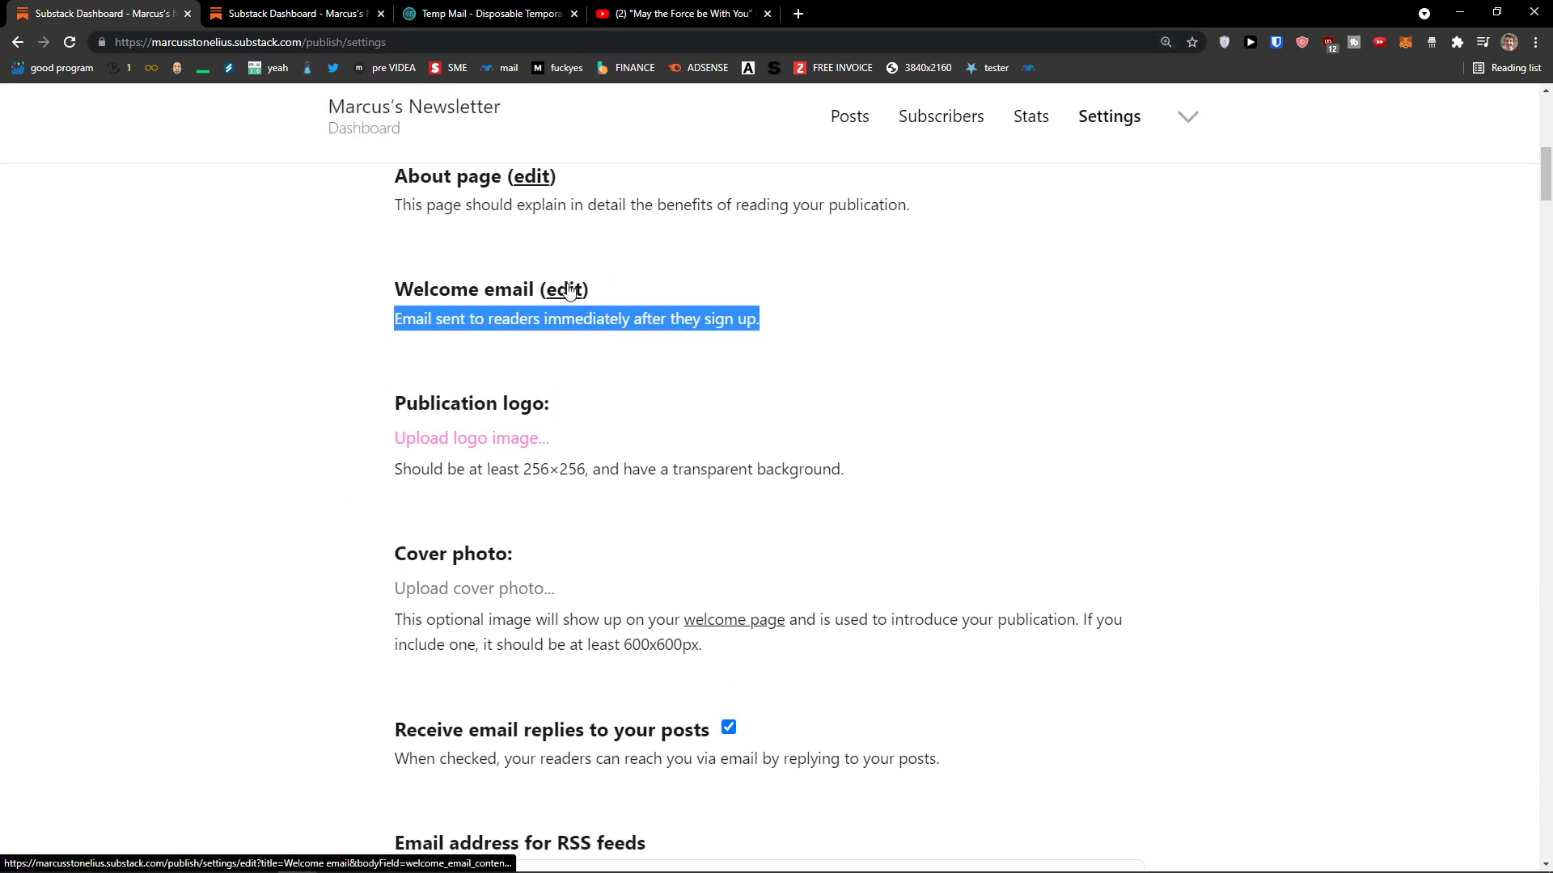
pyautogui.click(375, 371)
pyautogui.scroll(2, 391, 378)
pyautogui.moveTo(392, 372); pyautogui.dragTo(938, 390)
pyautogui.middleClick(534, 340)
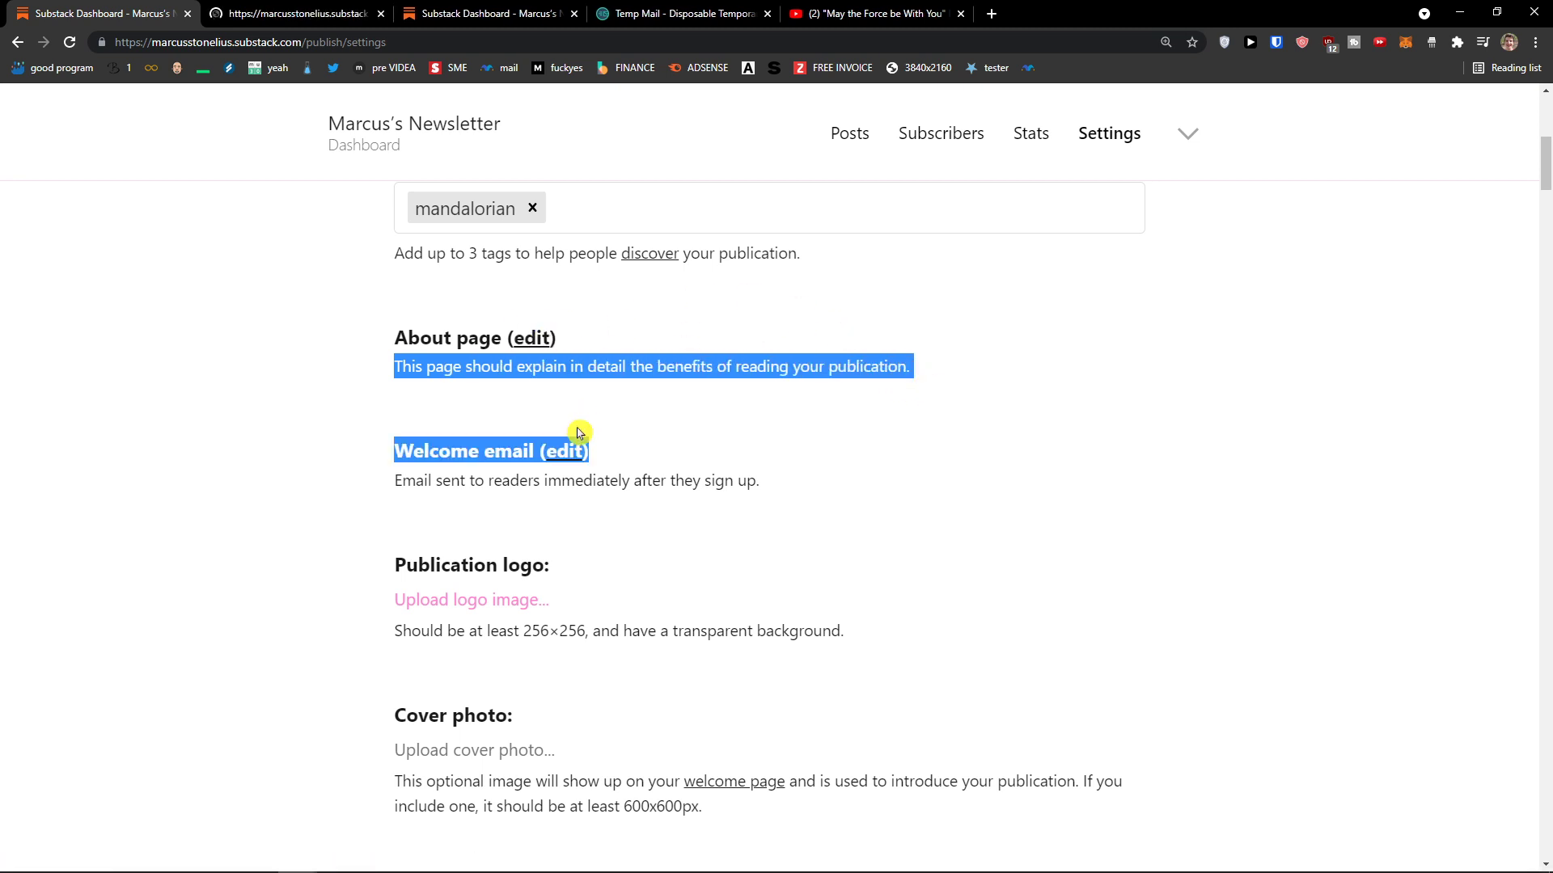
# Step: Open the Welcome email editor in a new tab and close the About page tab
pyautogui.middleClick(564, 450)
pyautogui.click(315, 14)
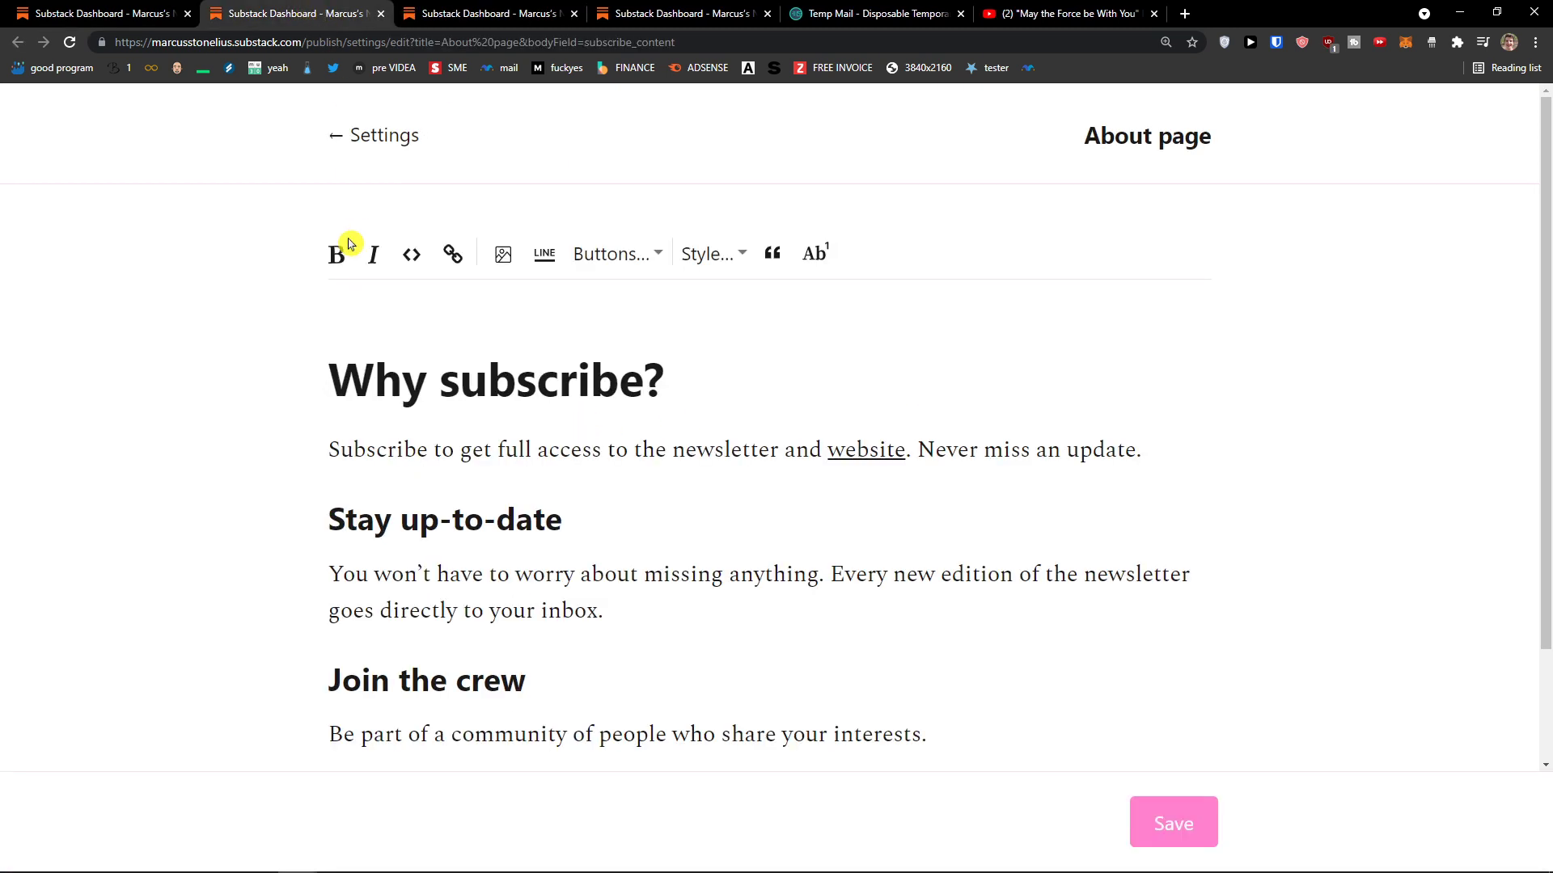
pyautogui.scroll(-1, 348, 243)
pyautogui.hotkey('ctrl', '-')
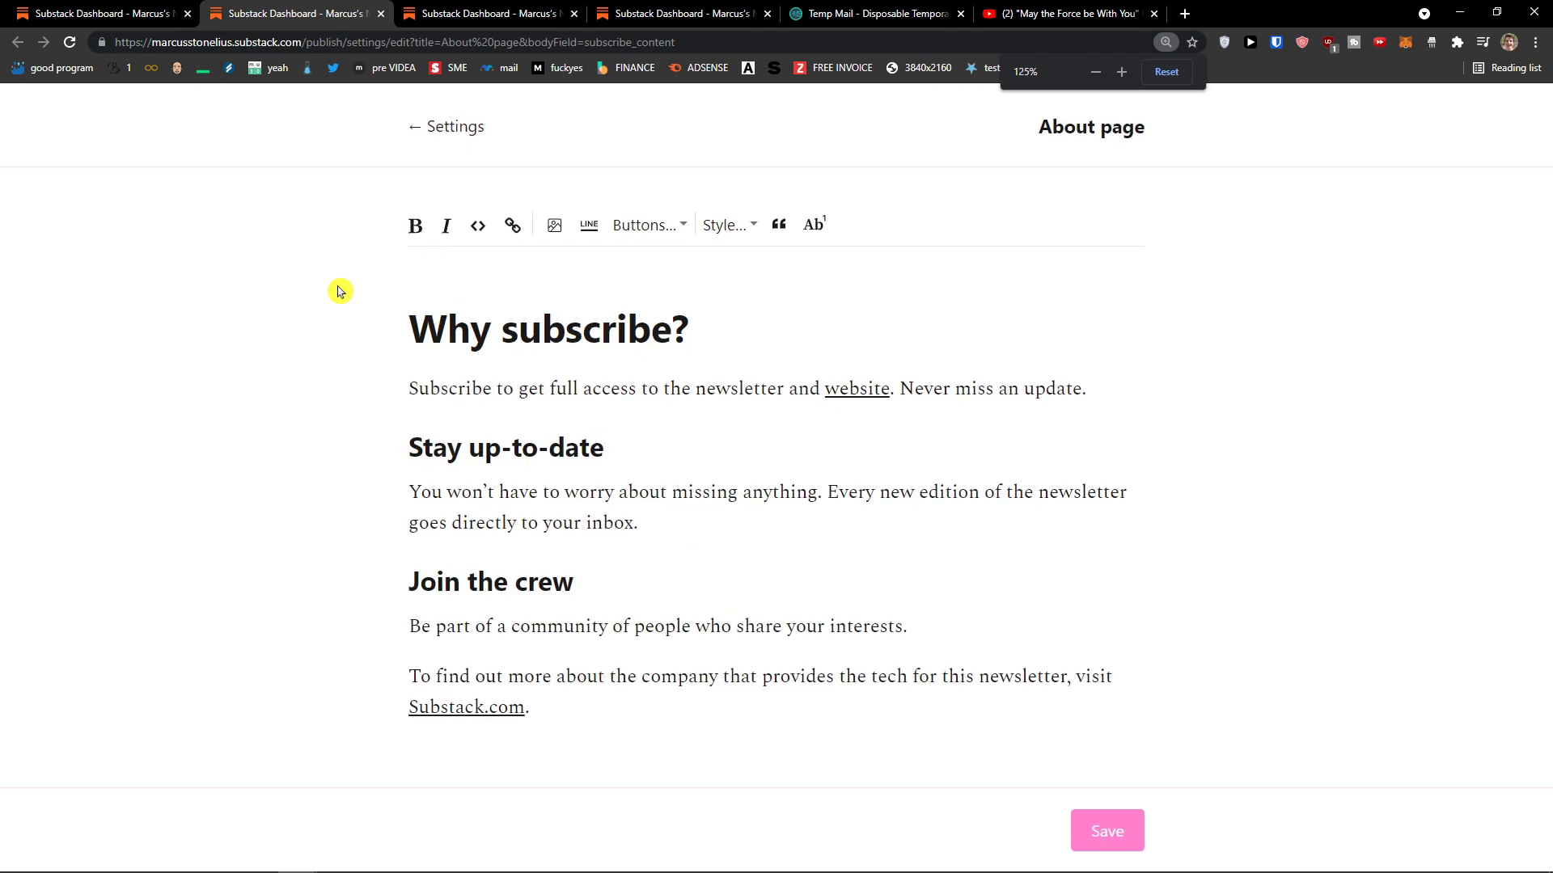
pyautogui.click(380, 14)
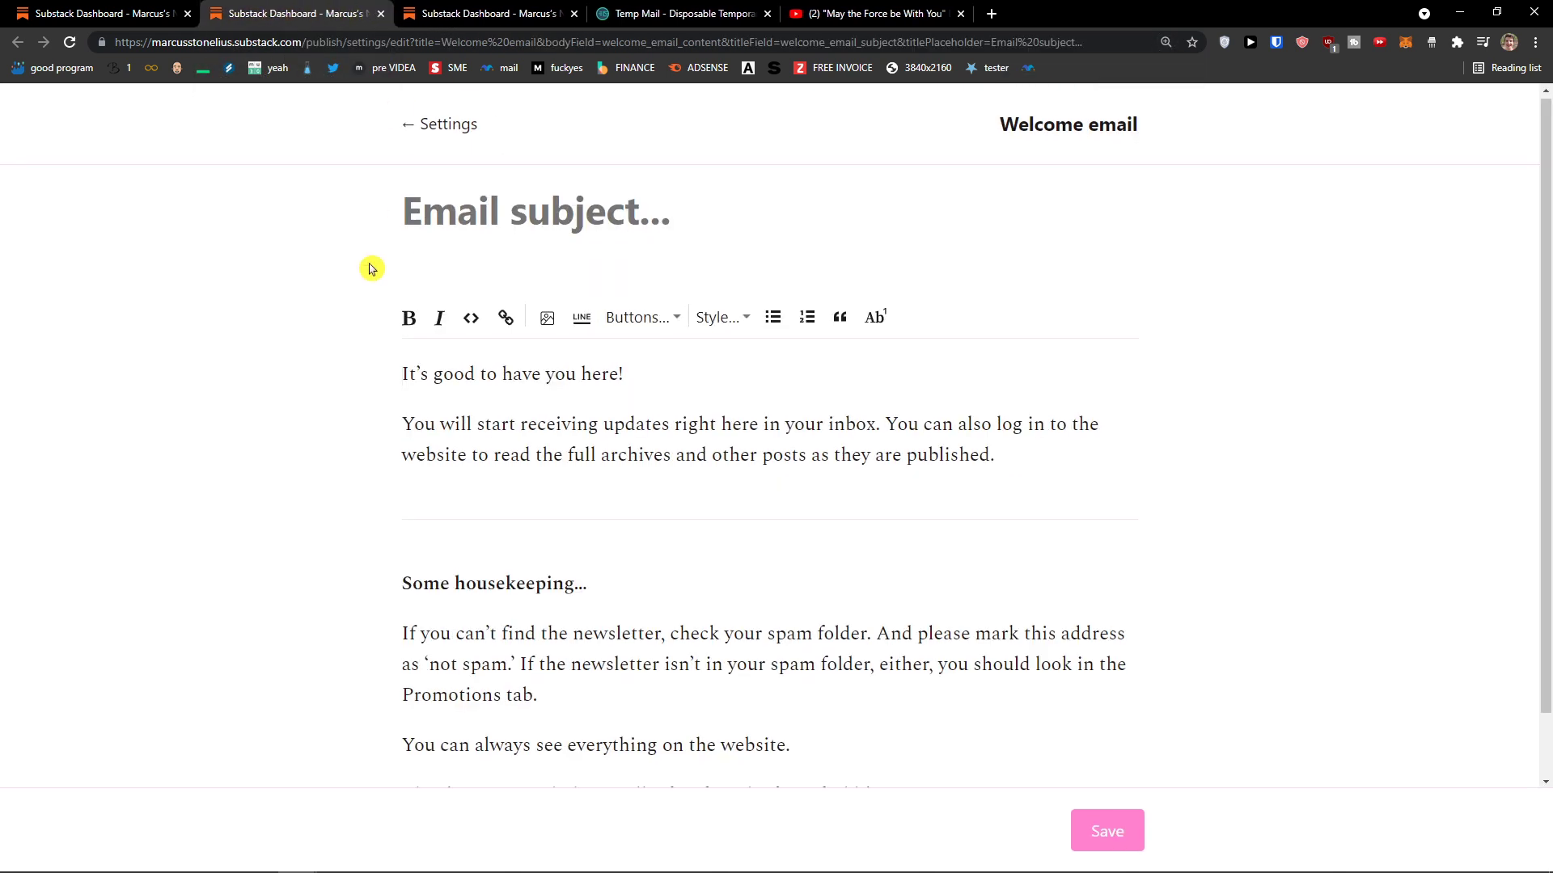
# Step: Read through the default welcome email text, then open and close a blank tab
pyautogui.scroll(-1, 368, 269)
pyautogui.scroll(1, 370, 269)
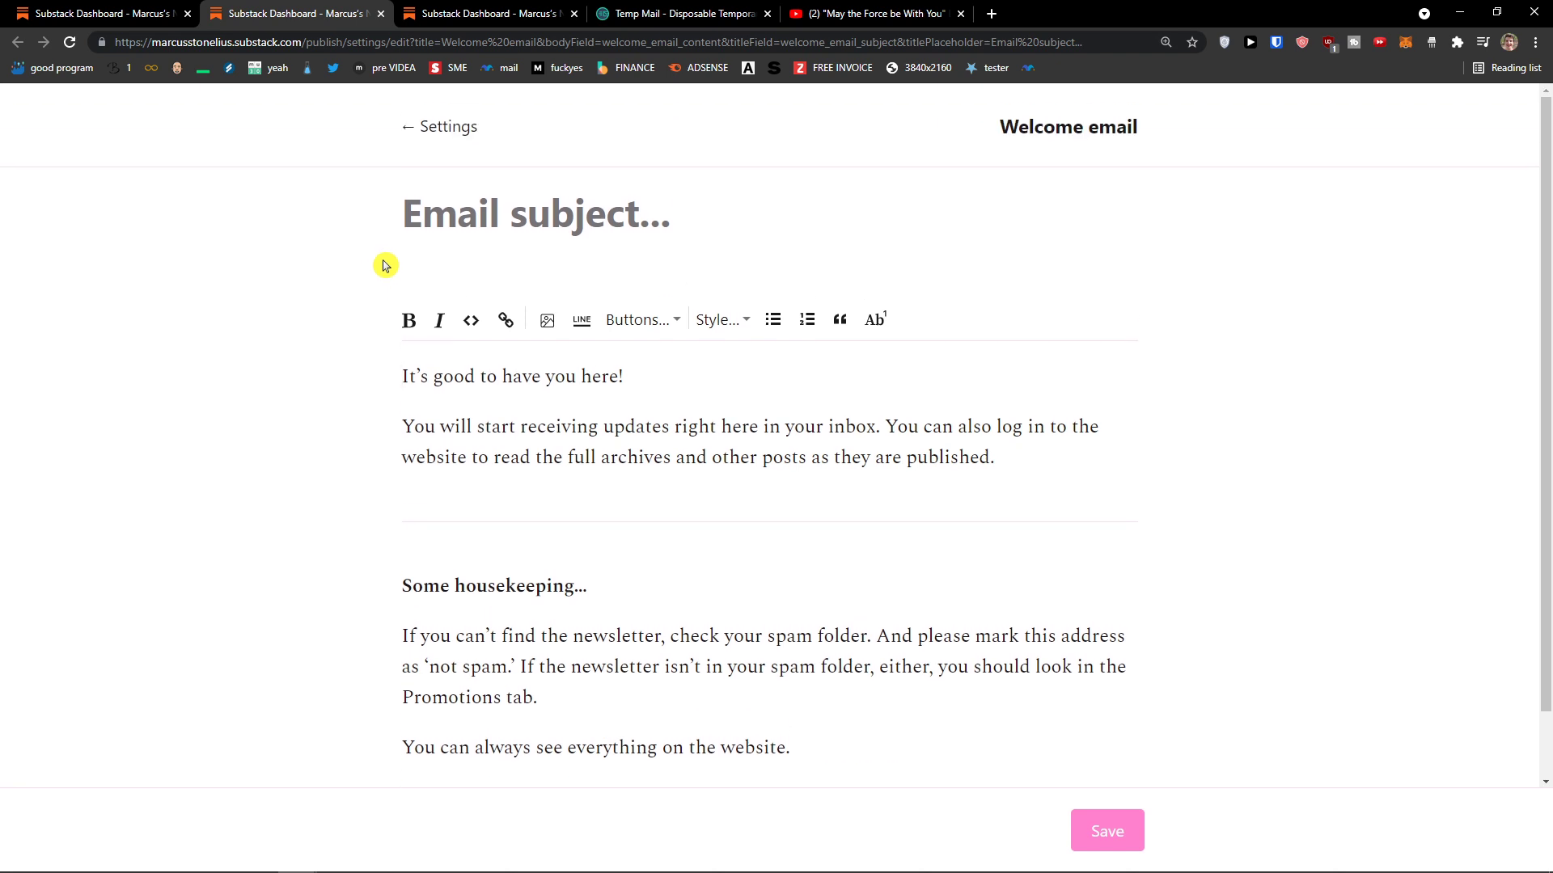
pyautogui.scroll(-1, 385, 263)
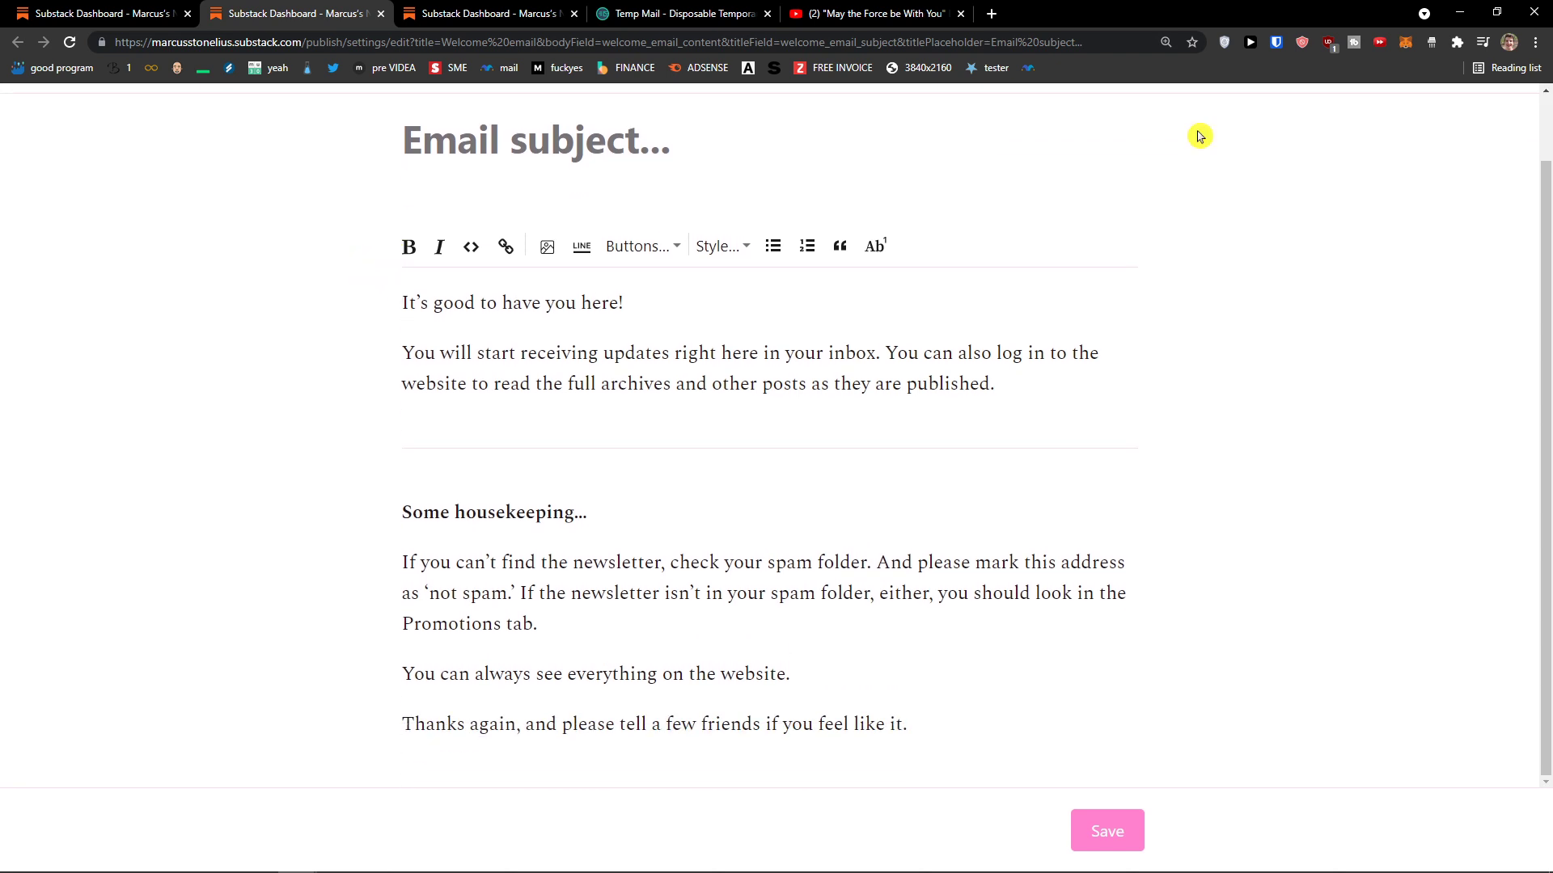
pyautogui.click(992, 14)
pyautogui.hotkey('ctrl', 'w')
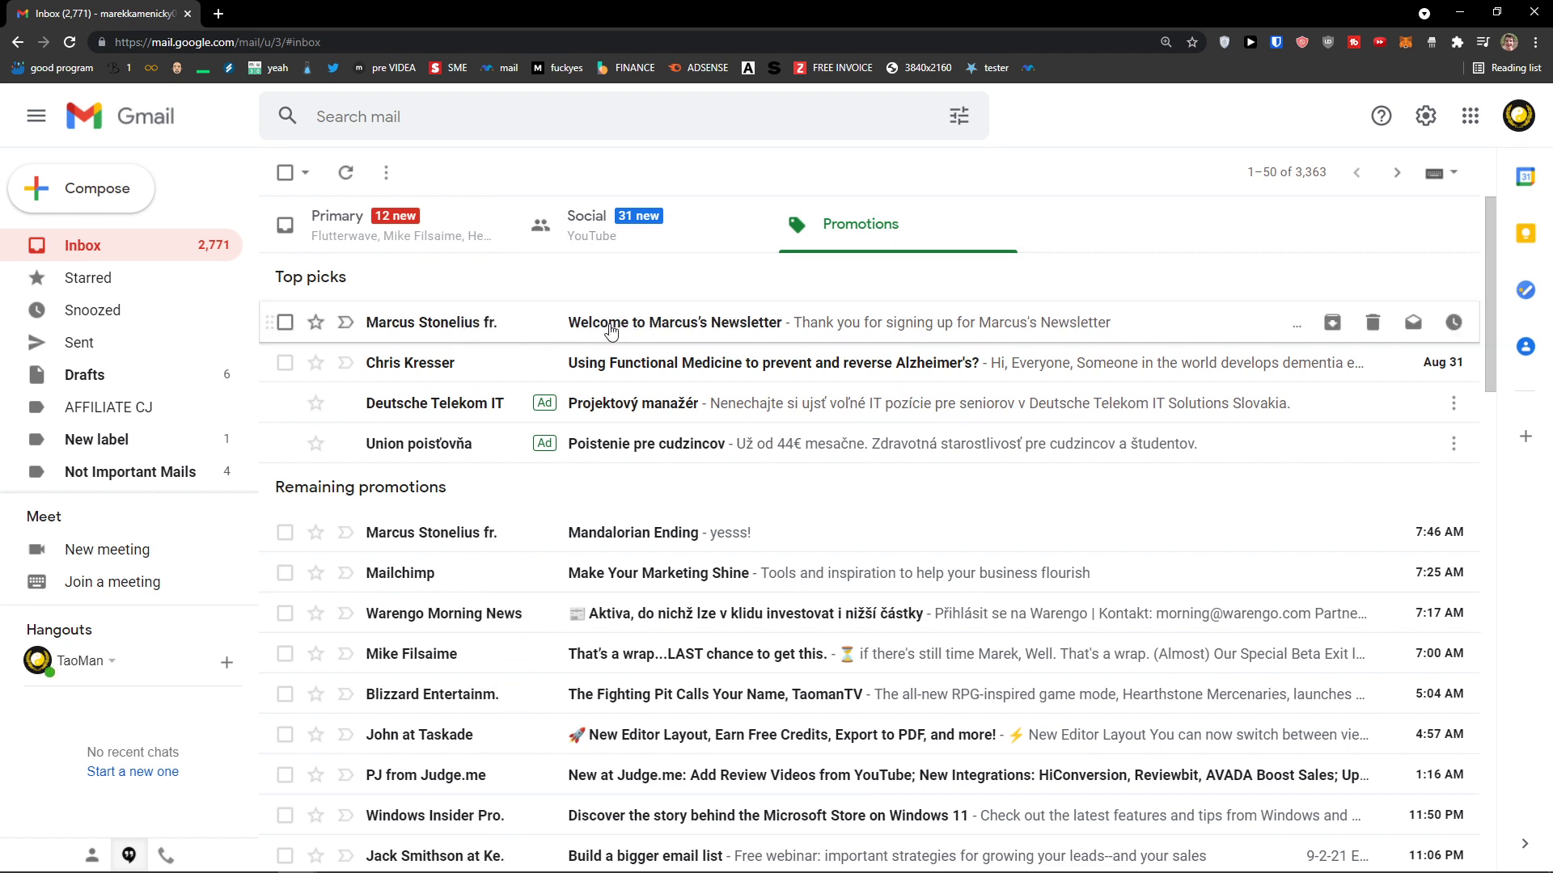
# Step: Open the 'Welcome to Marcus's Newsletter' email in Gmail's Promotions tab, then minimize Gmail
pyautogui.click(610, 330)
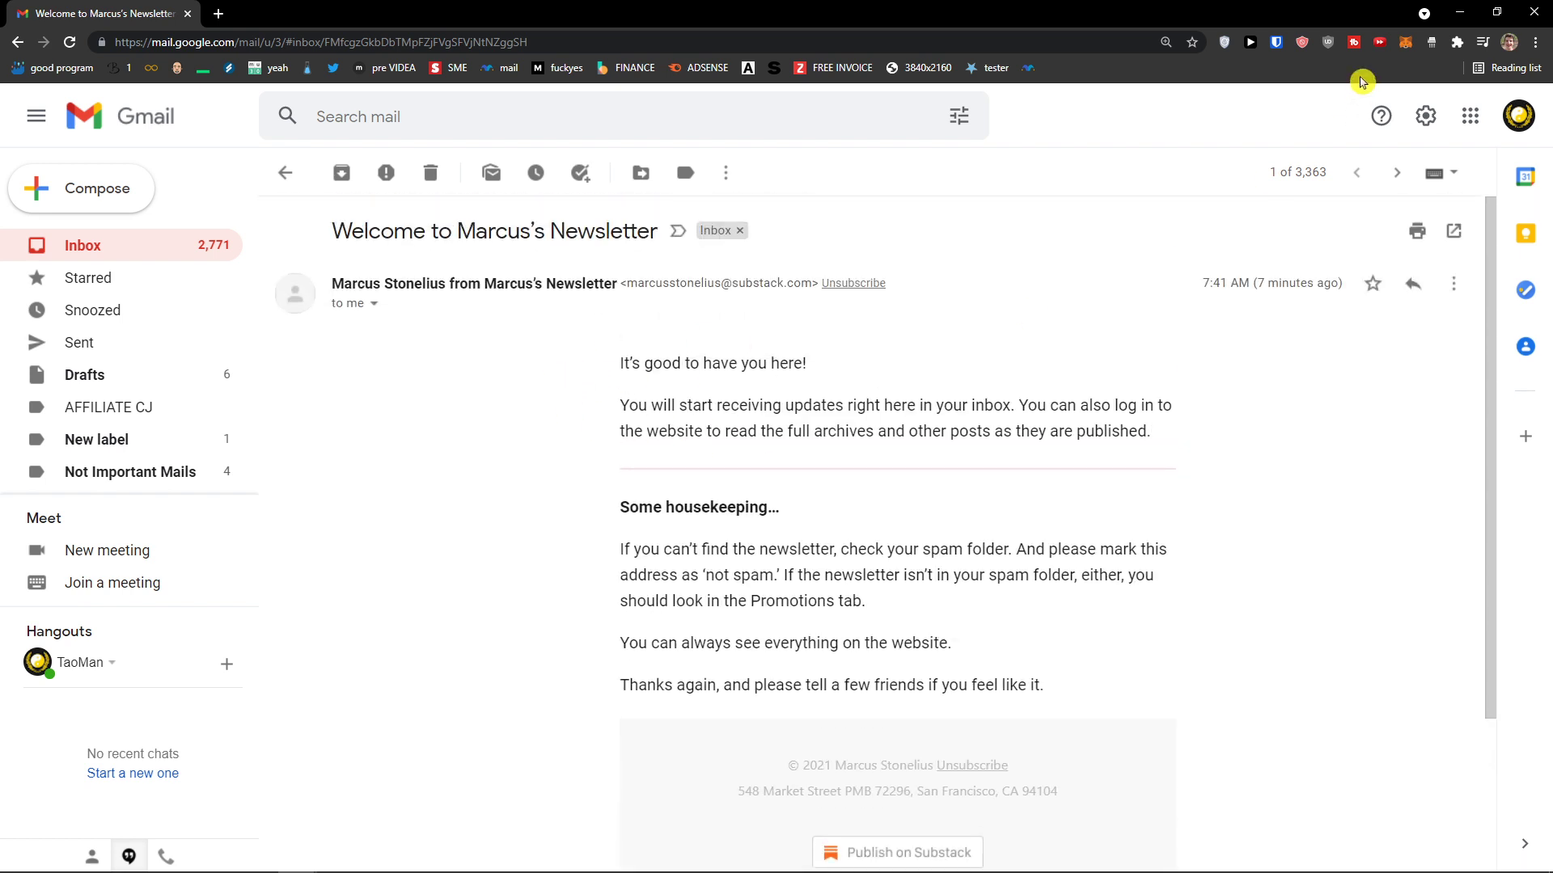
pyautogui.click(1460, 19)
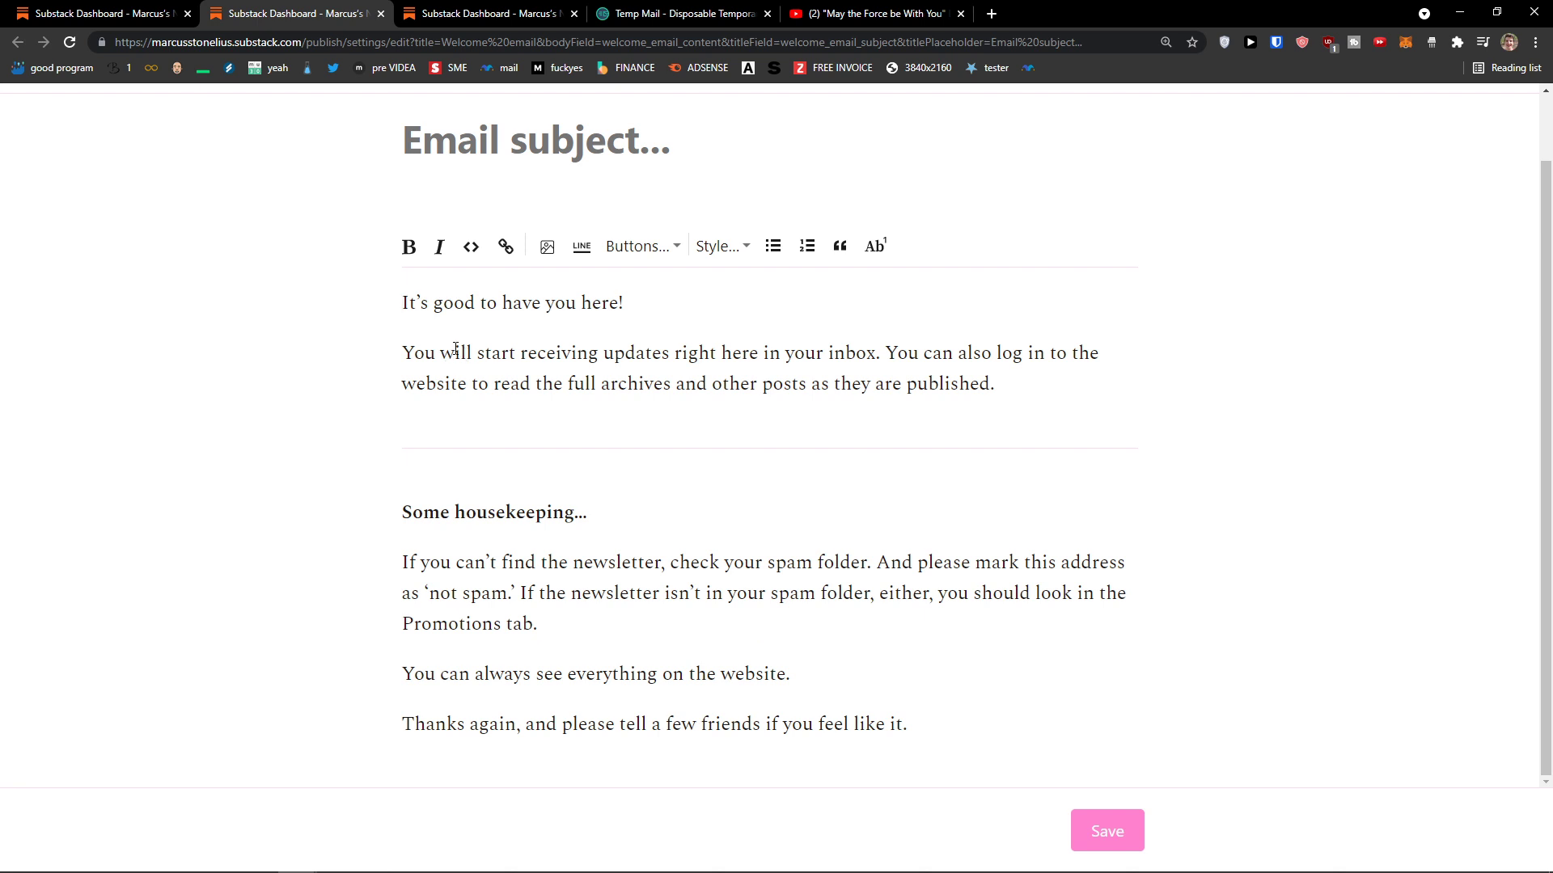
# Step: Review the welcome email's default text, keep it unchanged, and return to publication settings
pyautogui.scroll(1, 444, 348)
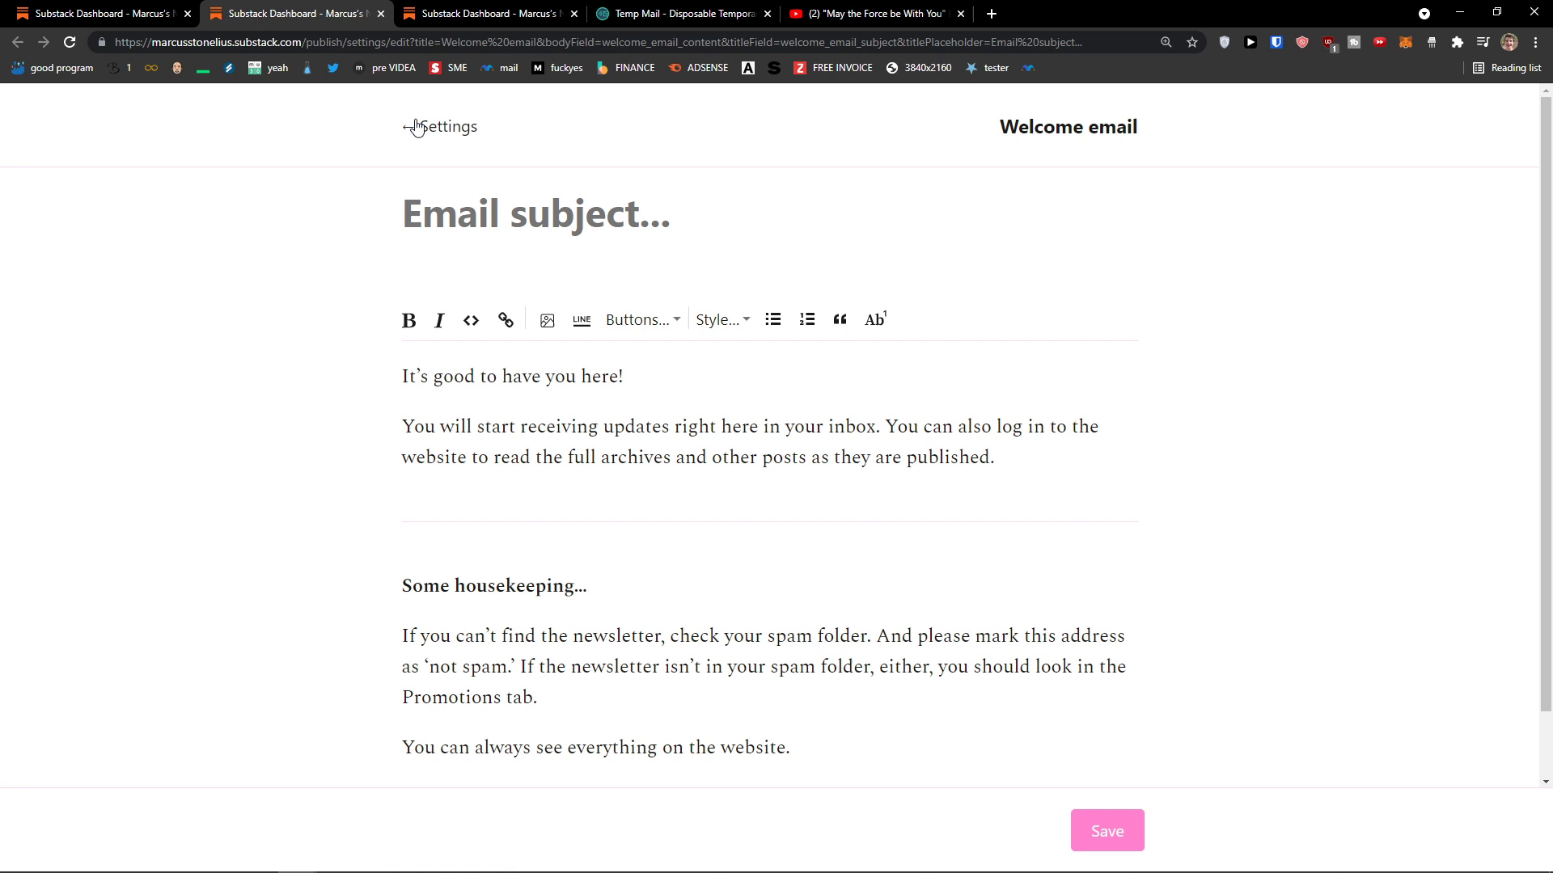
pyautogui.scroll(-2, 861, 555)
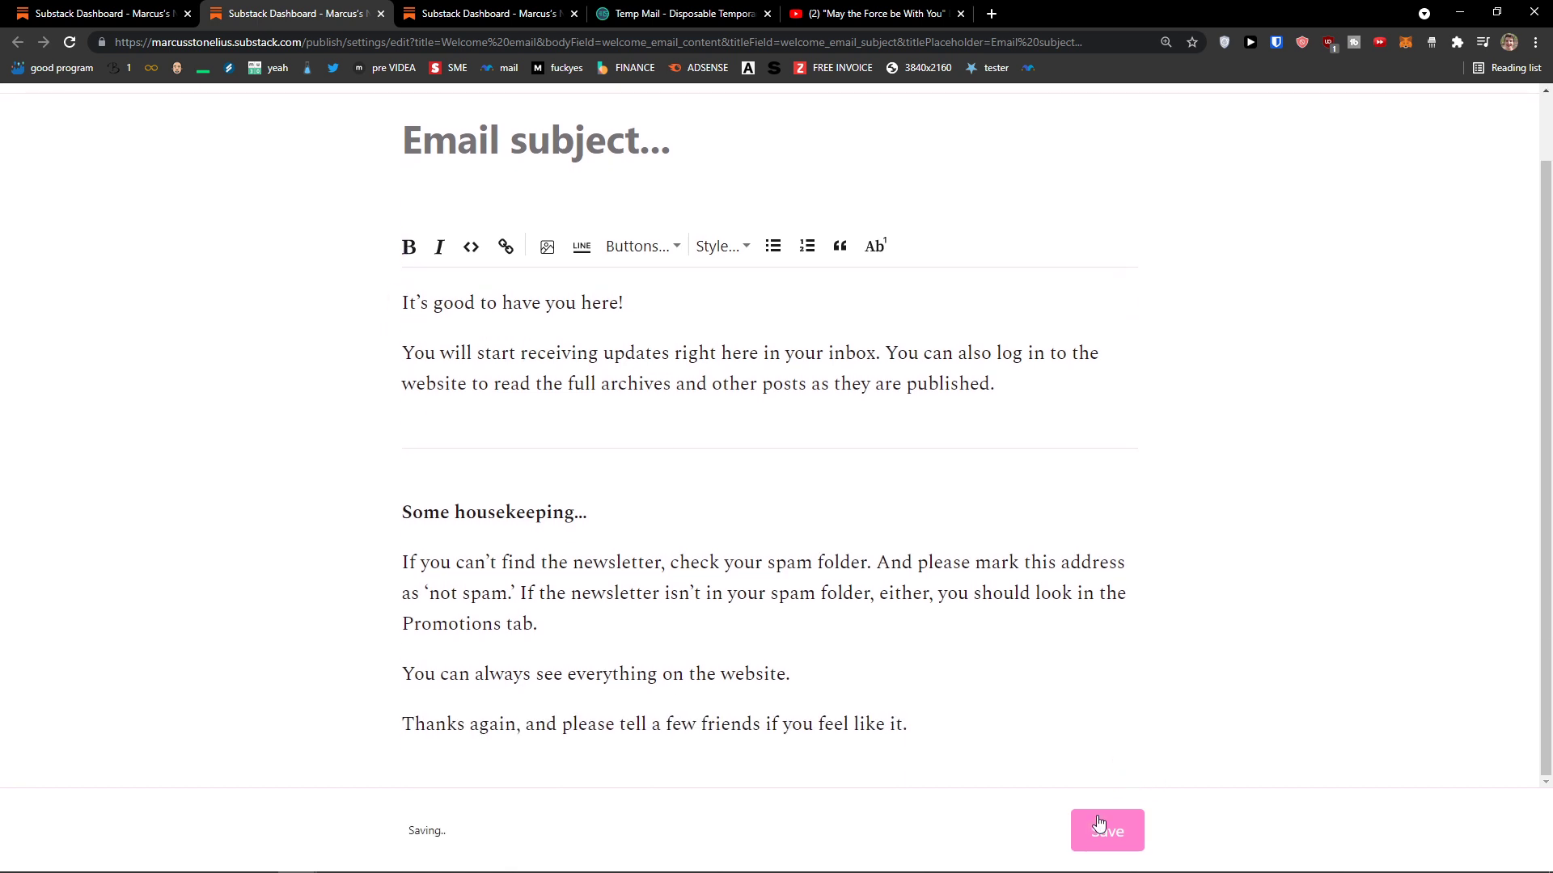
pyautogui.scroll(2, 1002, 717)
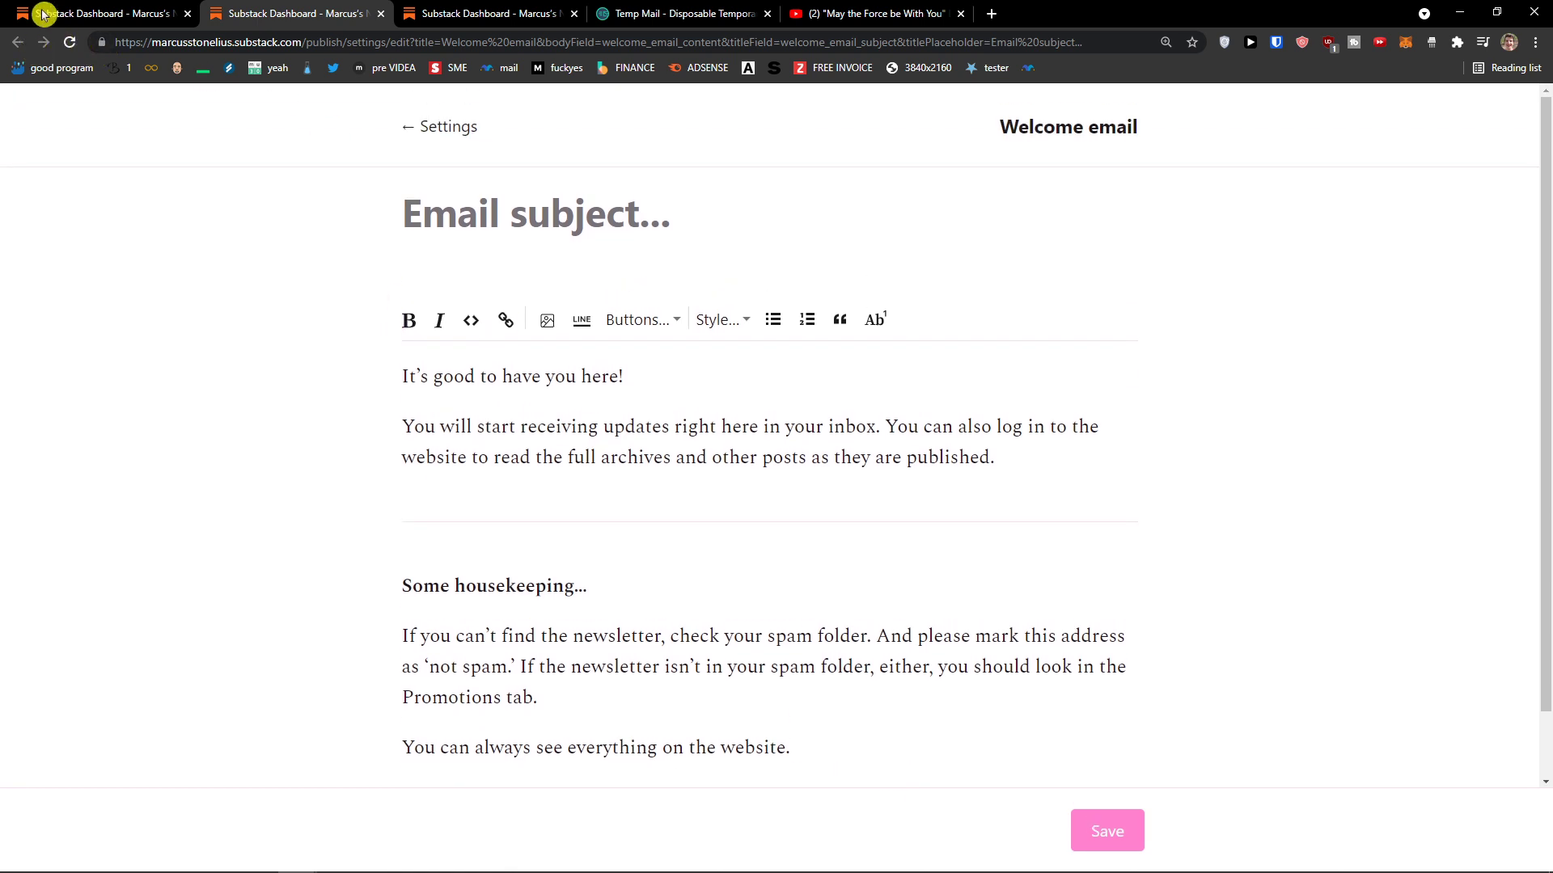
pyautogui.click(71, 15)
# Step: Scroll the publication settings down to the Receive email replies option and read its description
pyautogui.click(380, 254)
pyautogui.scroll(-2, 406, 261)
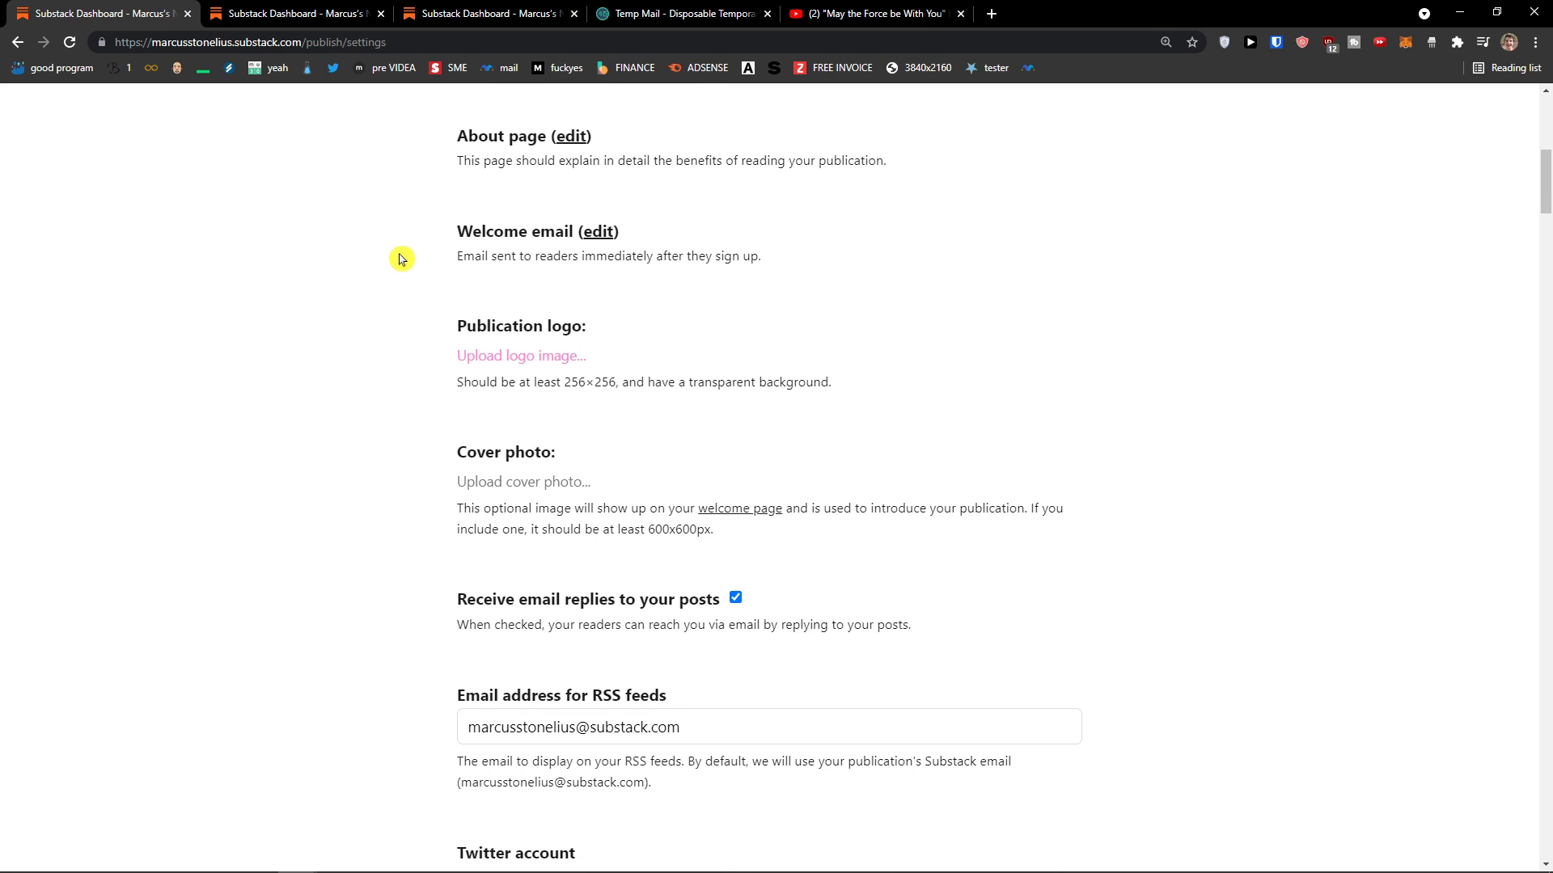
pyautogui.scroll(-1, 400, 258)
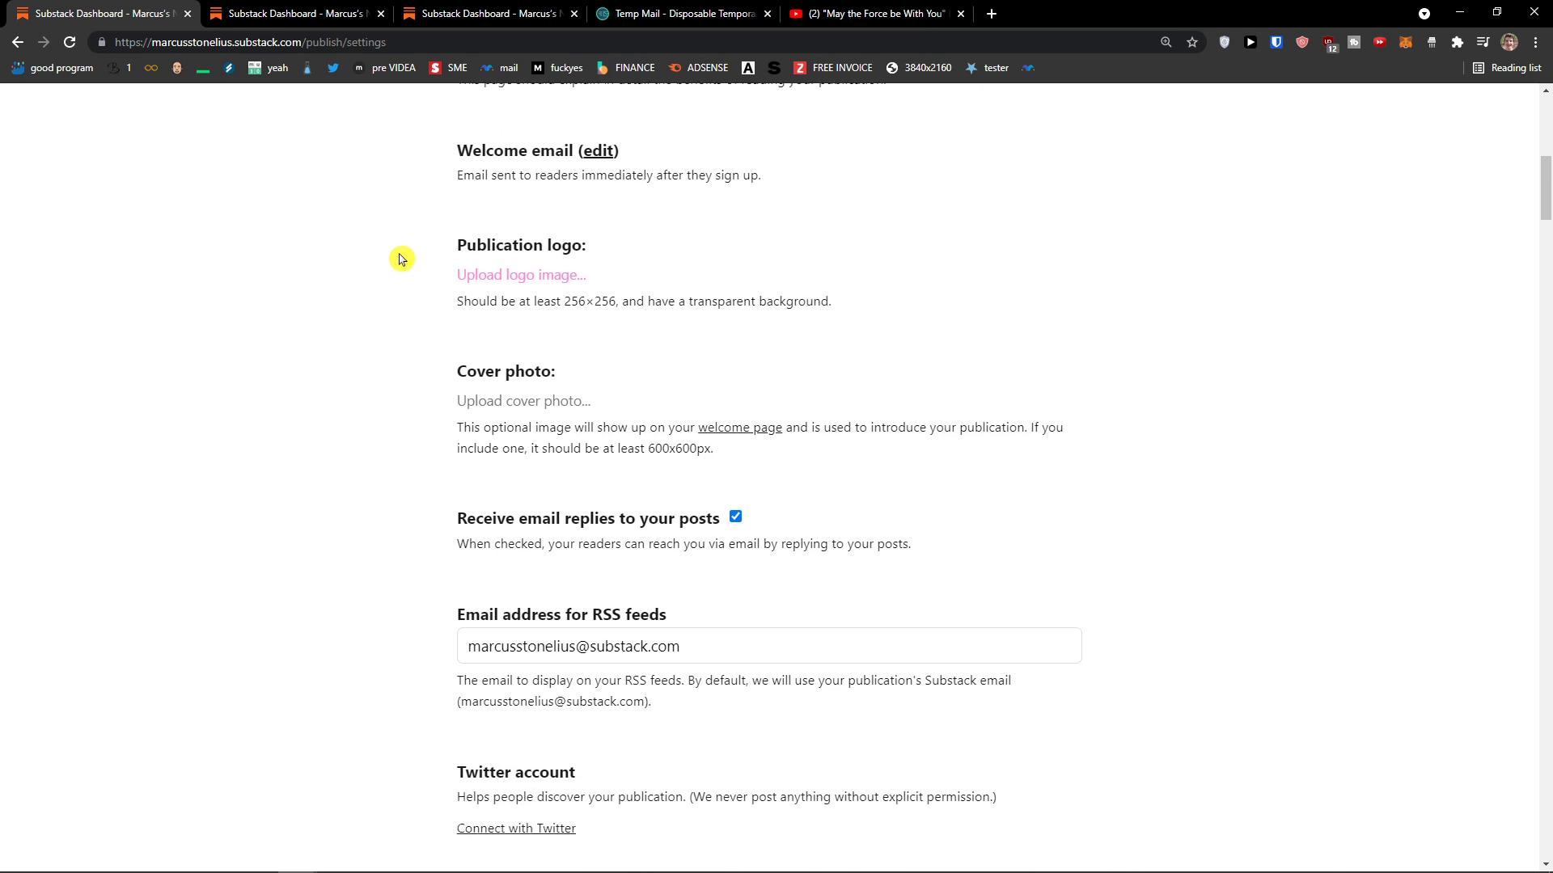
pyautogui.scroll(-2, 400, 259)
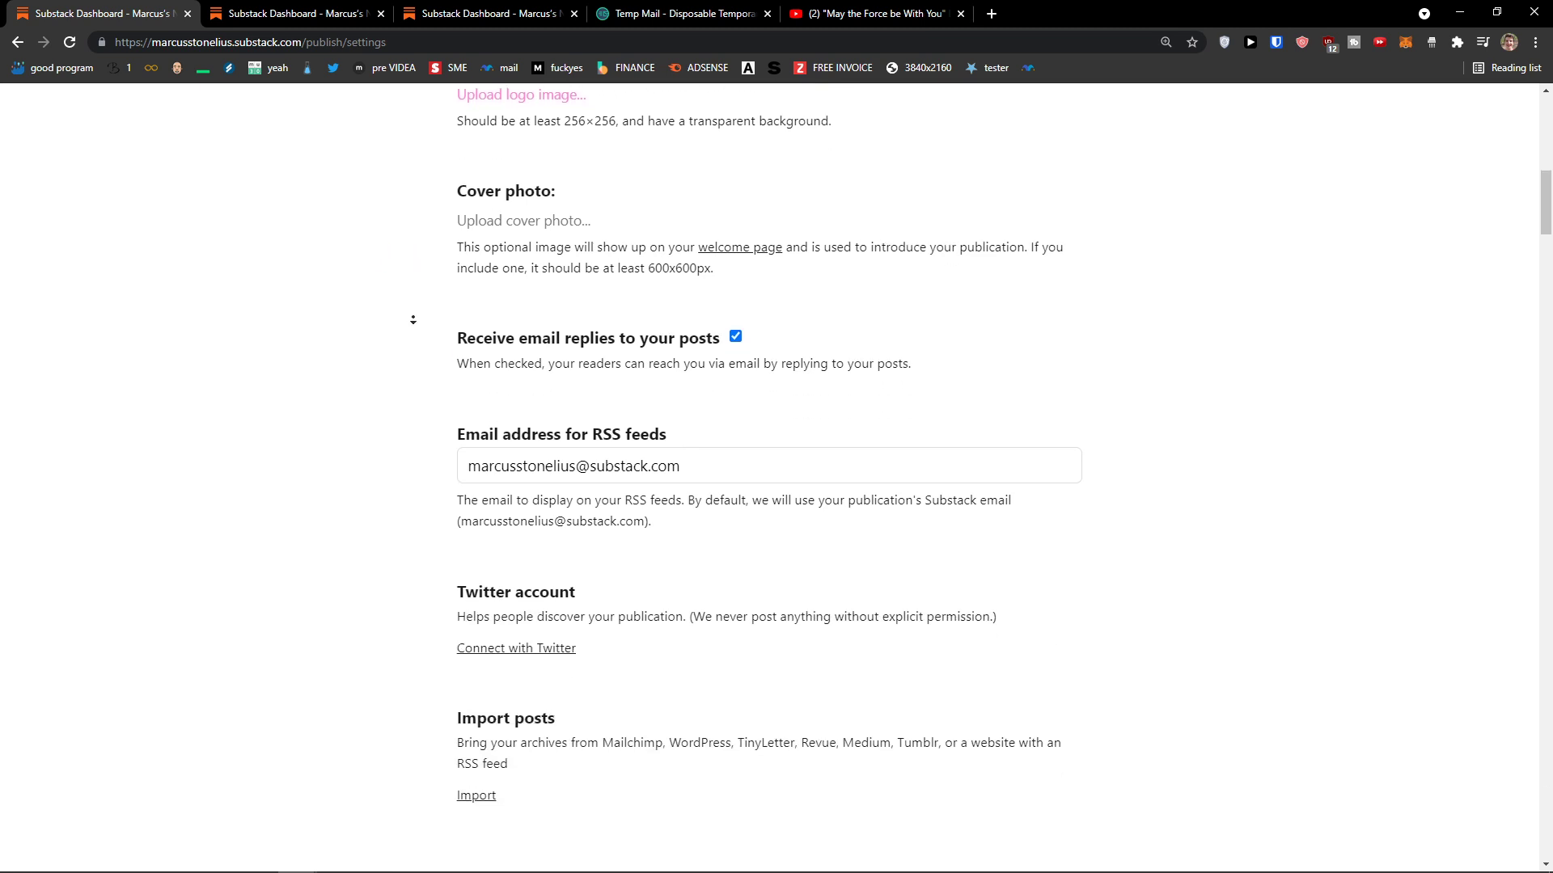
pyautogui.scroll(-2, 413, 320)
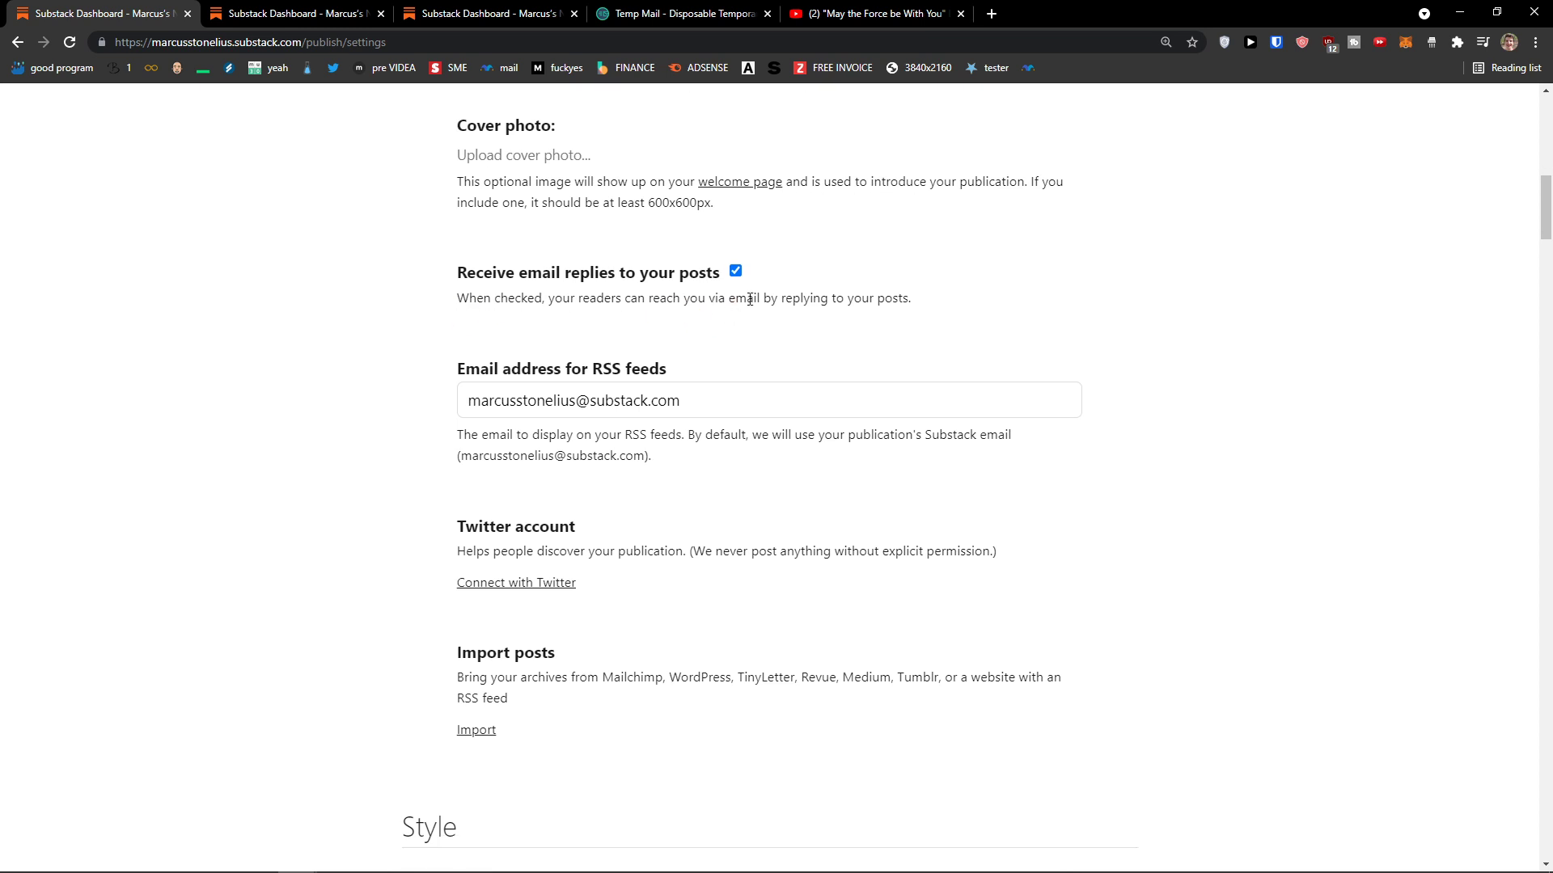
pyautogui.moveTo(778, 299); pyautogui.dragTo(450, 283)
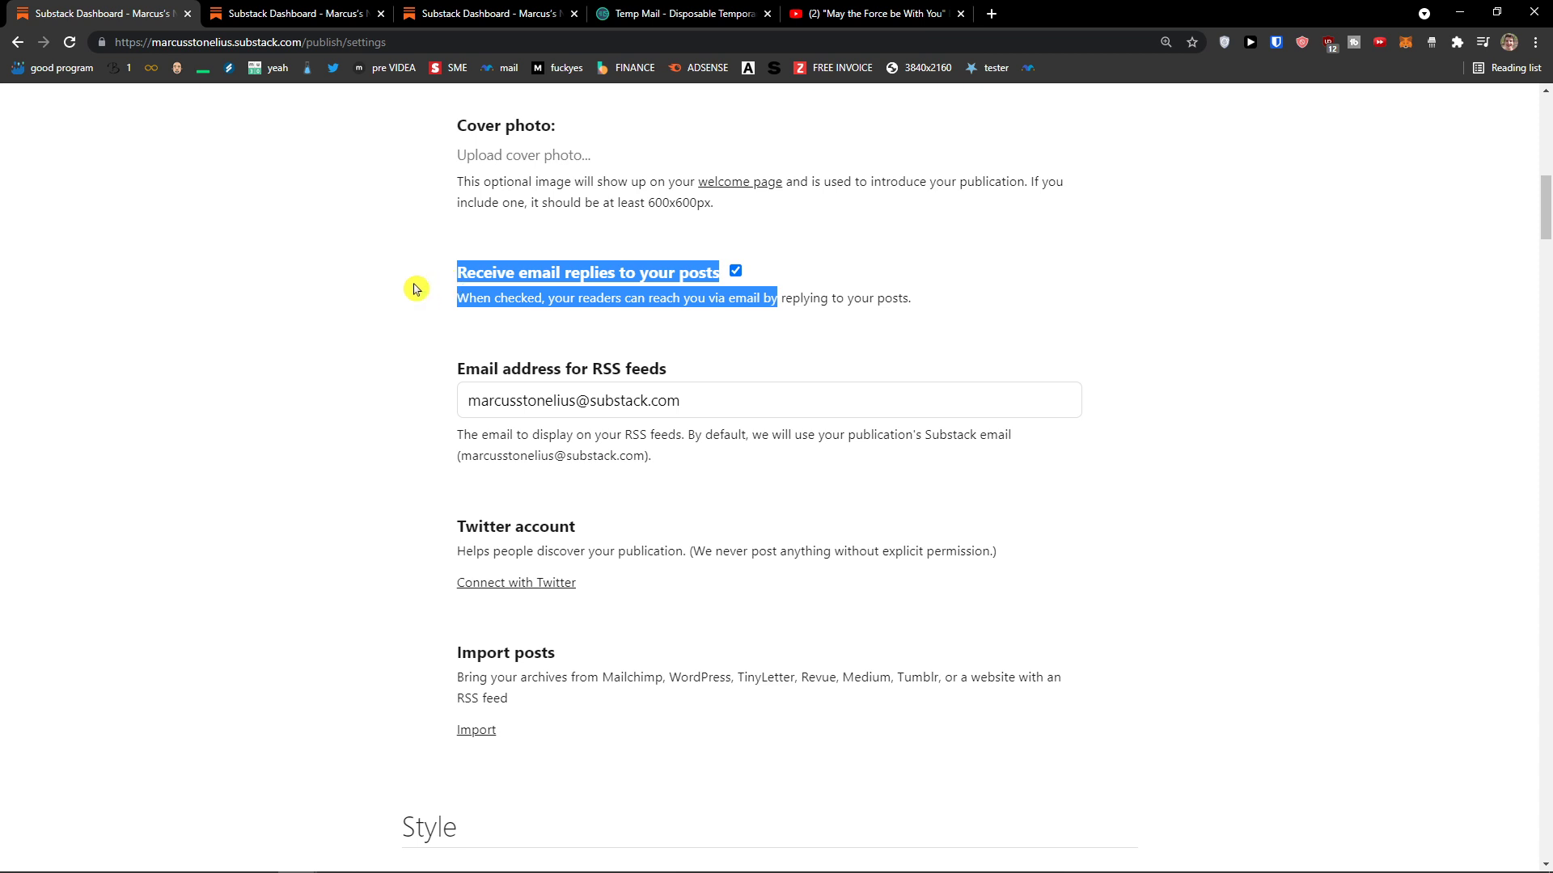
pyautogui.click(415, 288)
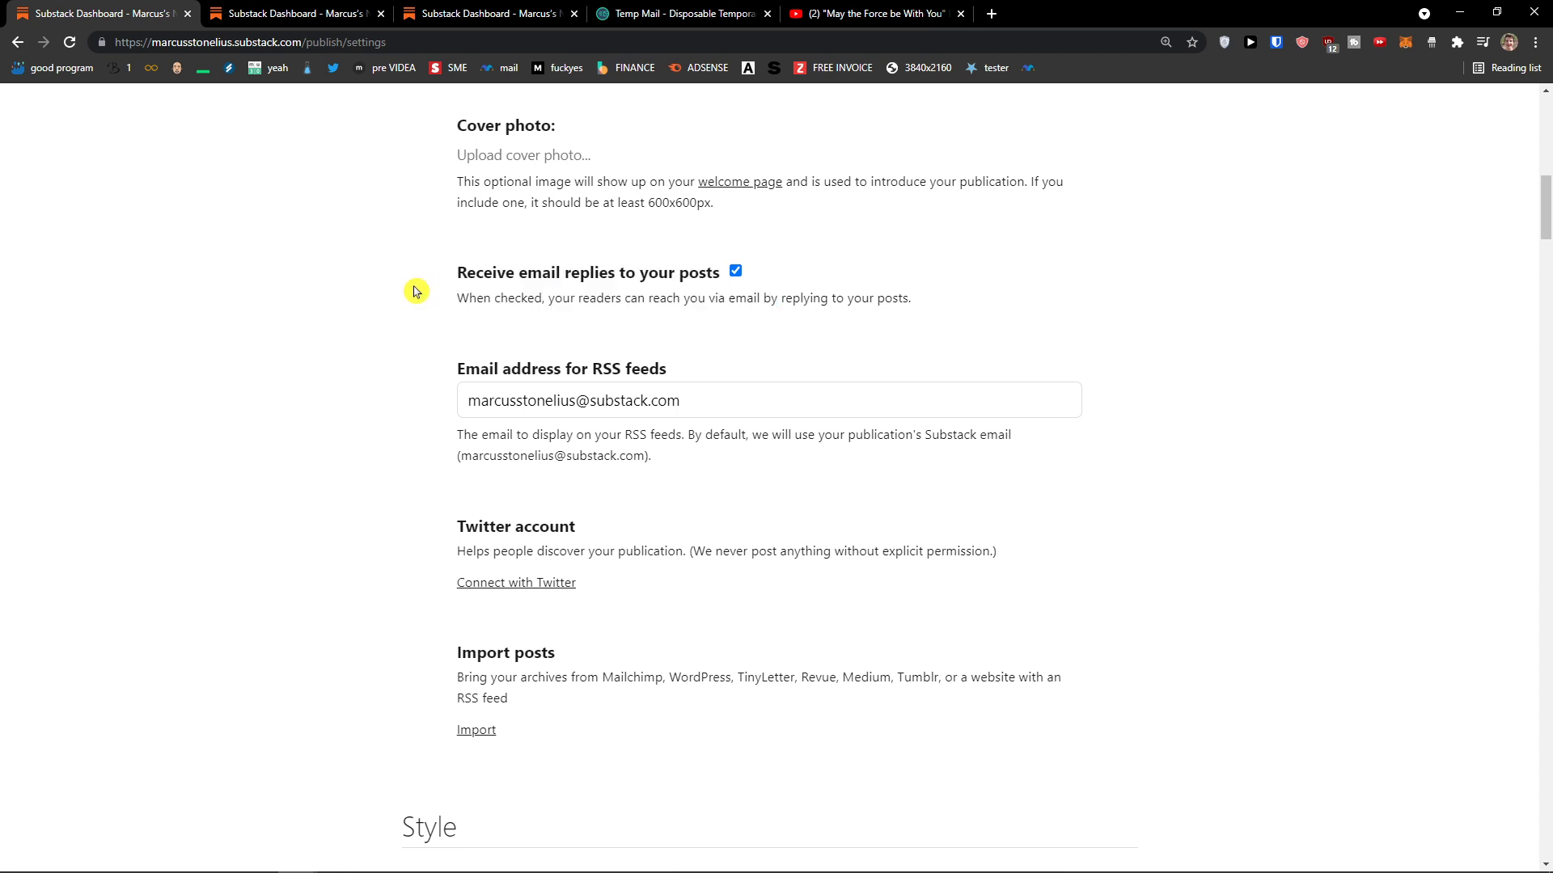
# Step: Look over the RSS, import and Style sections further down the settings page
pyautogui.scroll(-6, 399, 444)
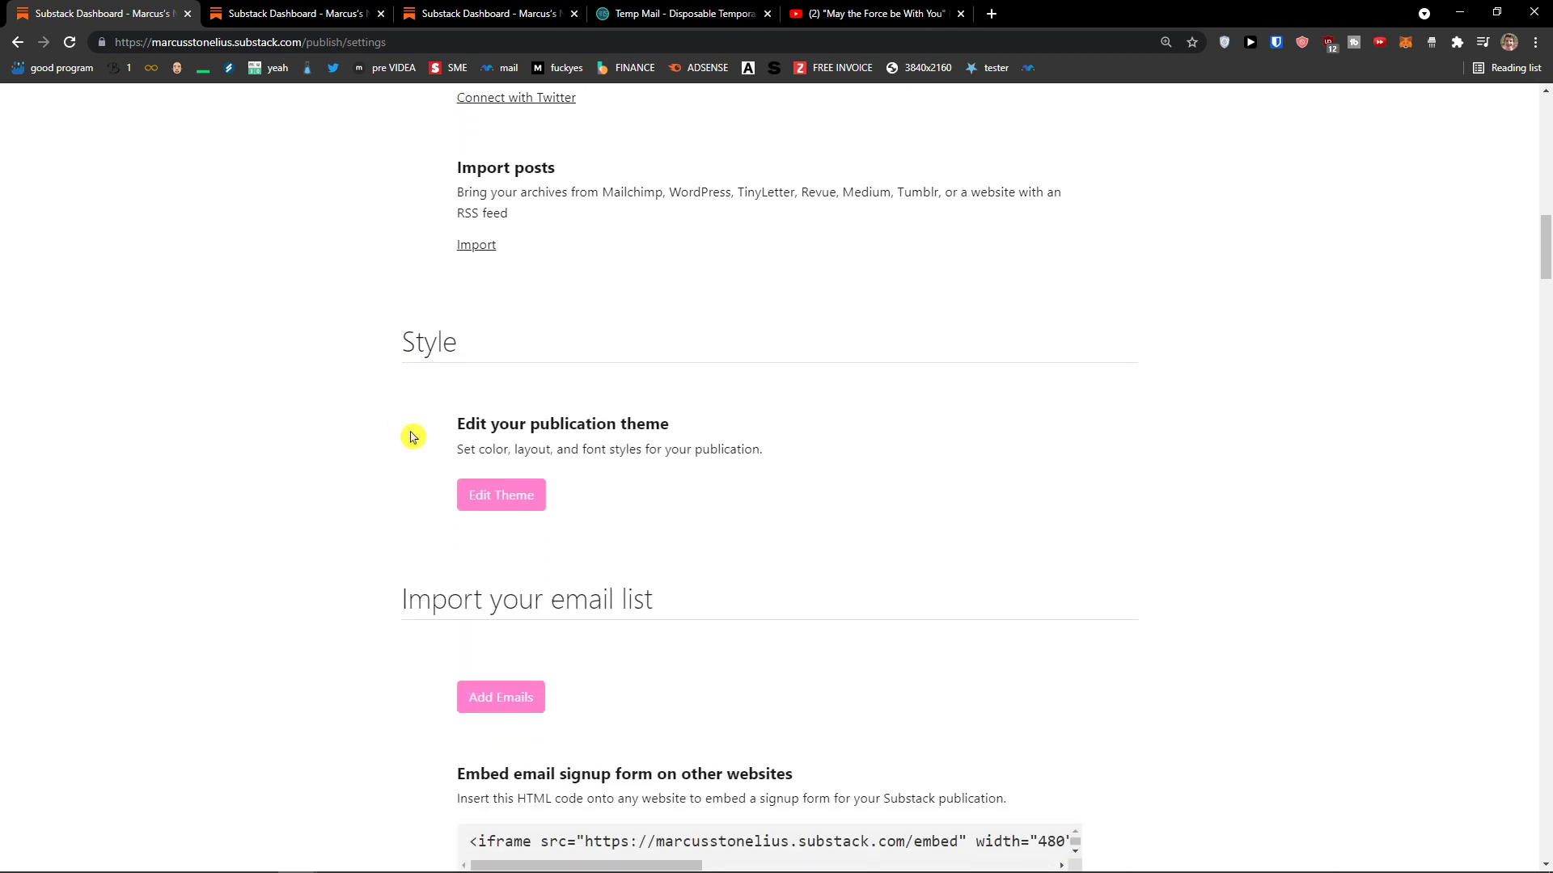
pyautogui.scroll(-1, 394, 461)
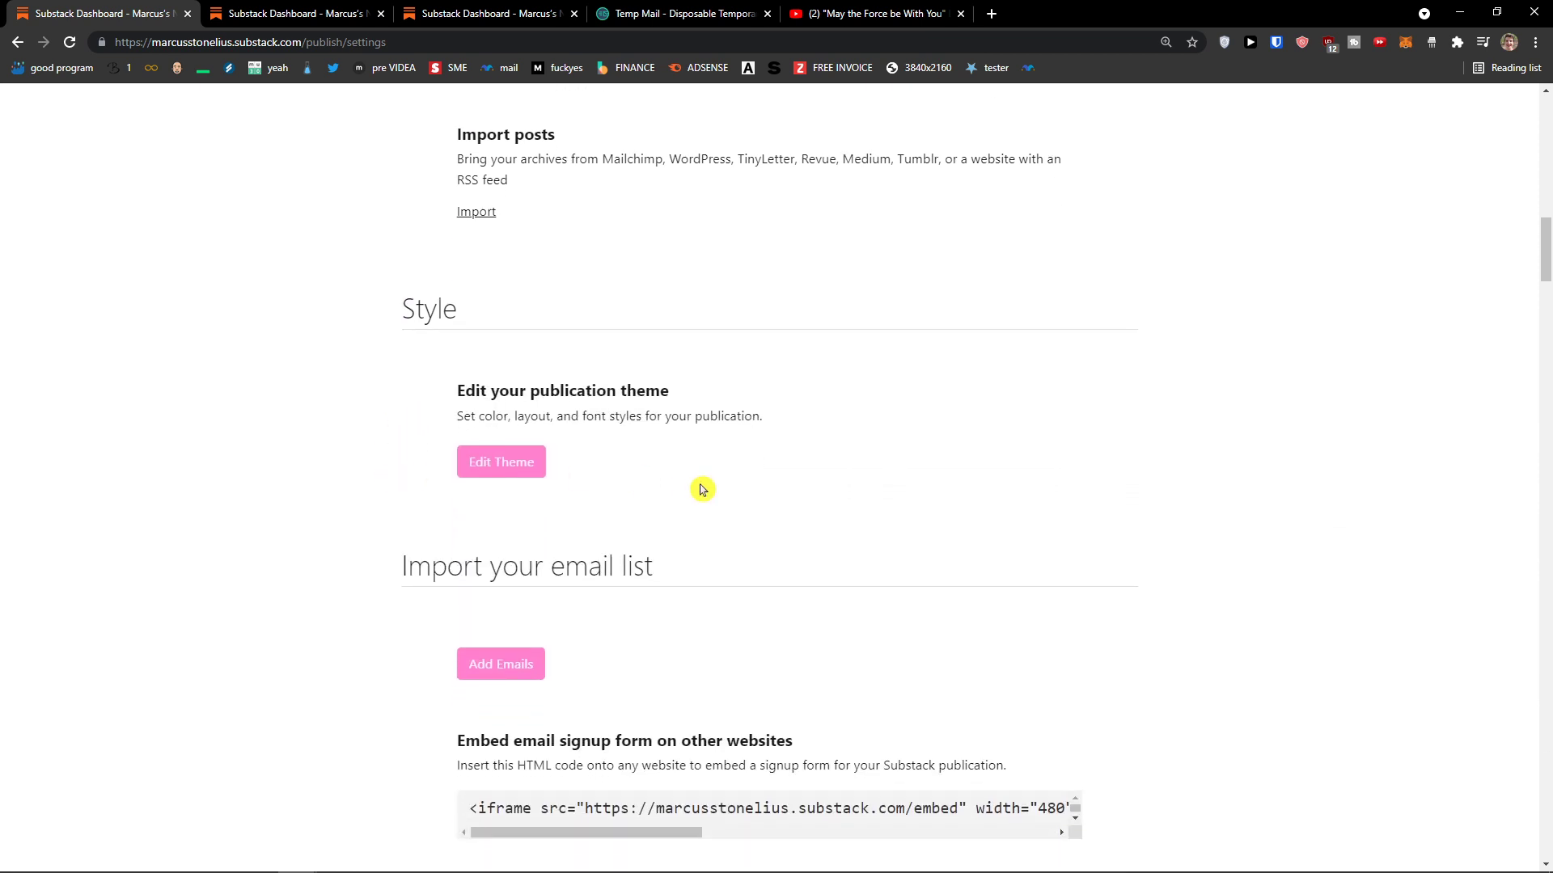
pyautogui.scroll(2, 700, 489)
pyautogui.scroll(-3, 680, 499)
pyautogui.scroll(1, 680, 499)
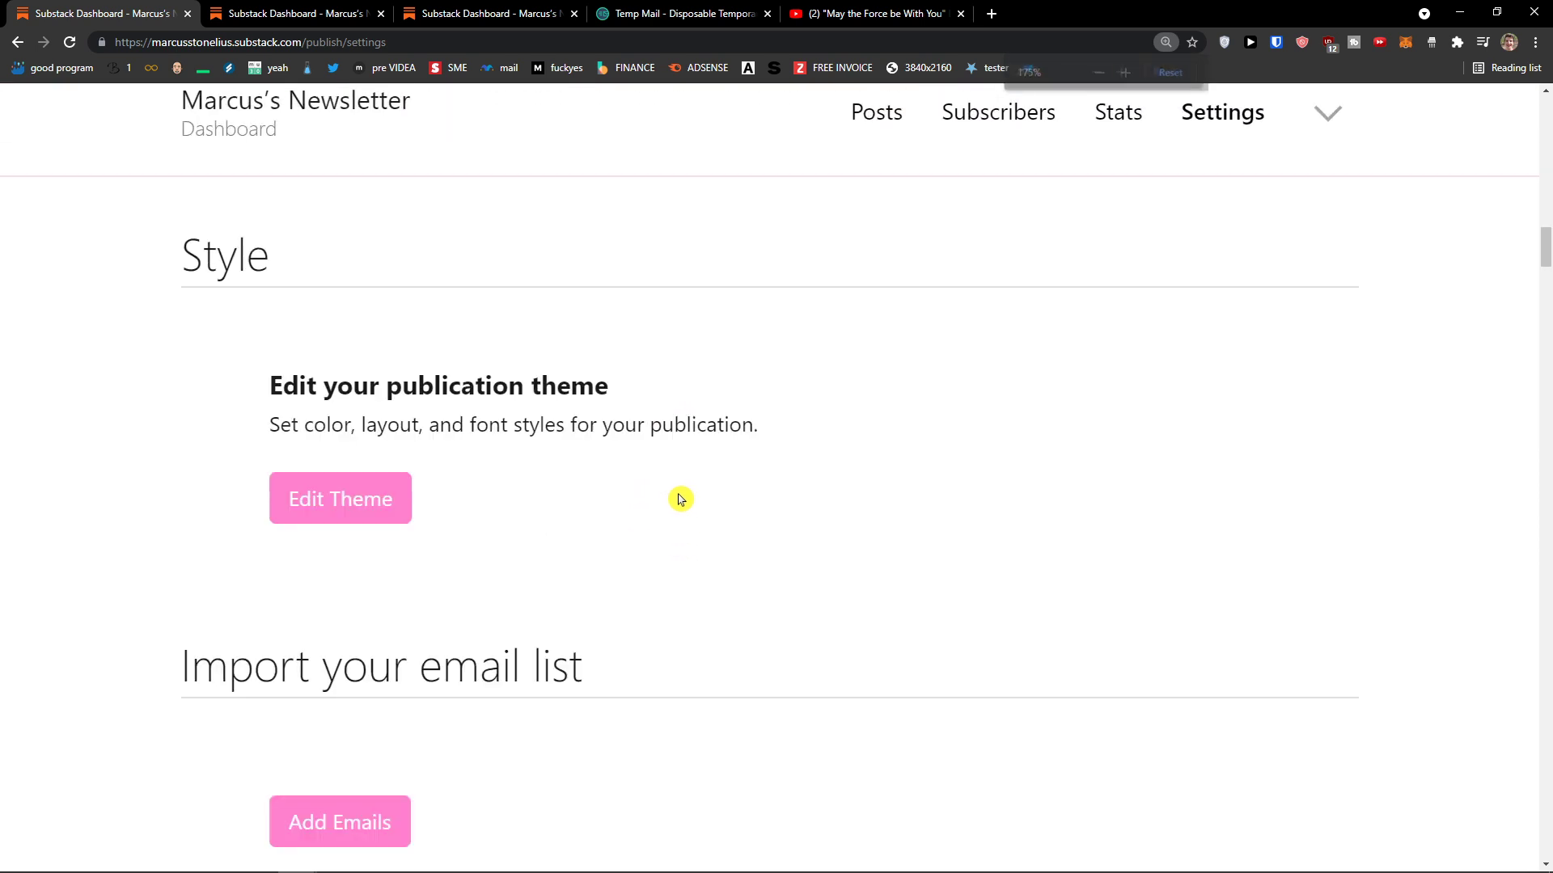
# Step: Open the theme editor and preview the Feed of posts and Default layouts
pyautogui.click(376, 501)
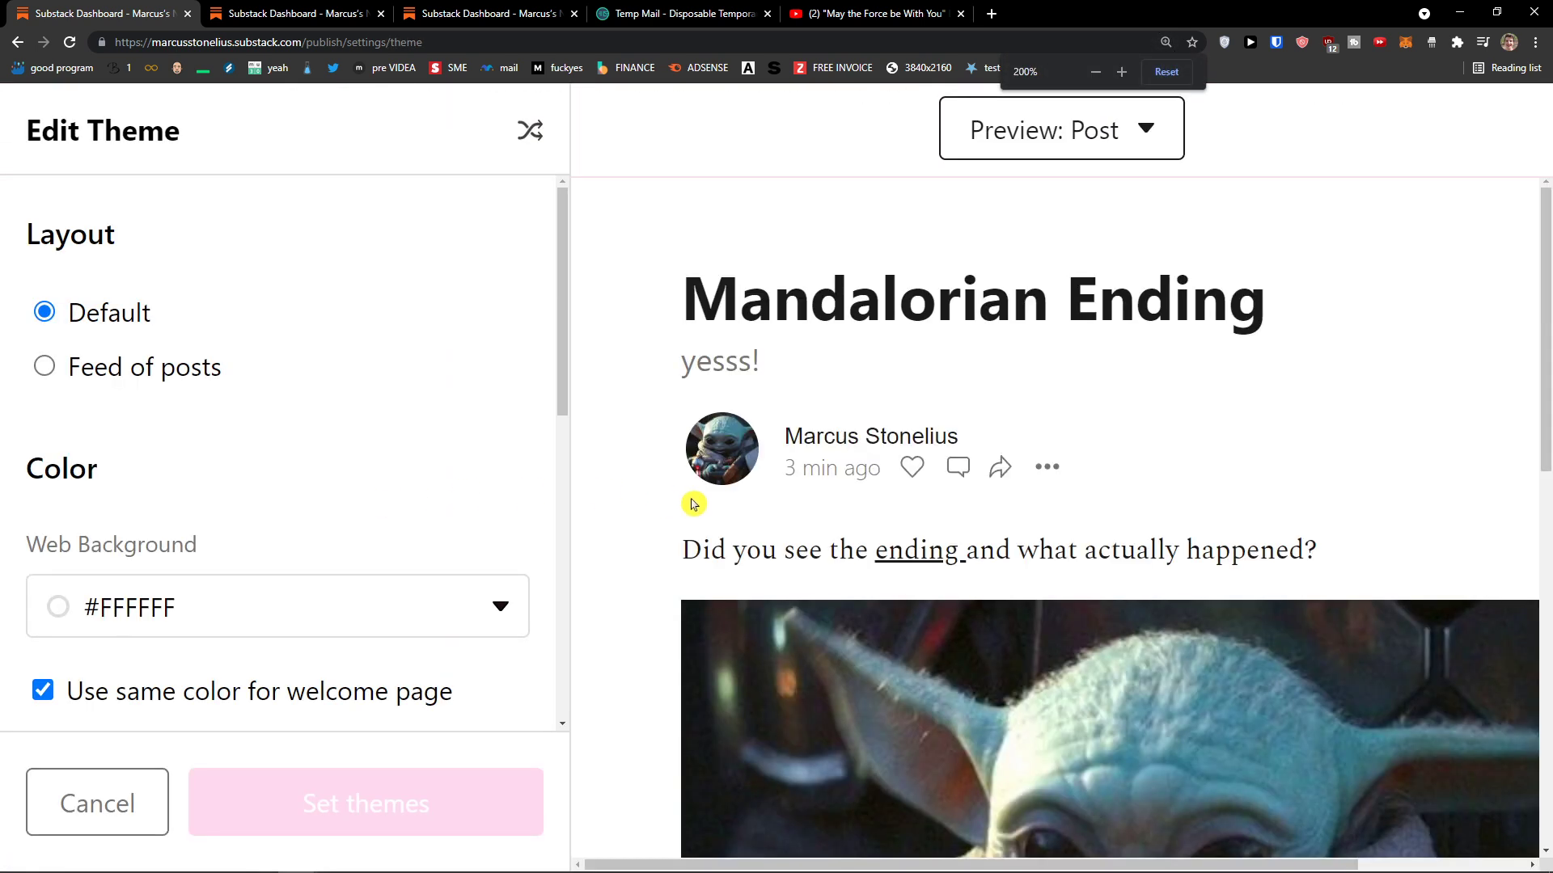
pyautogui.scroll(-2, 668, 515)
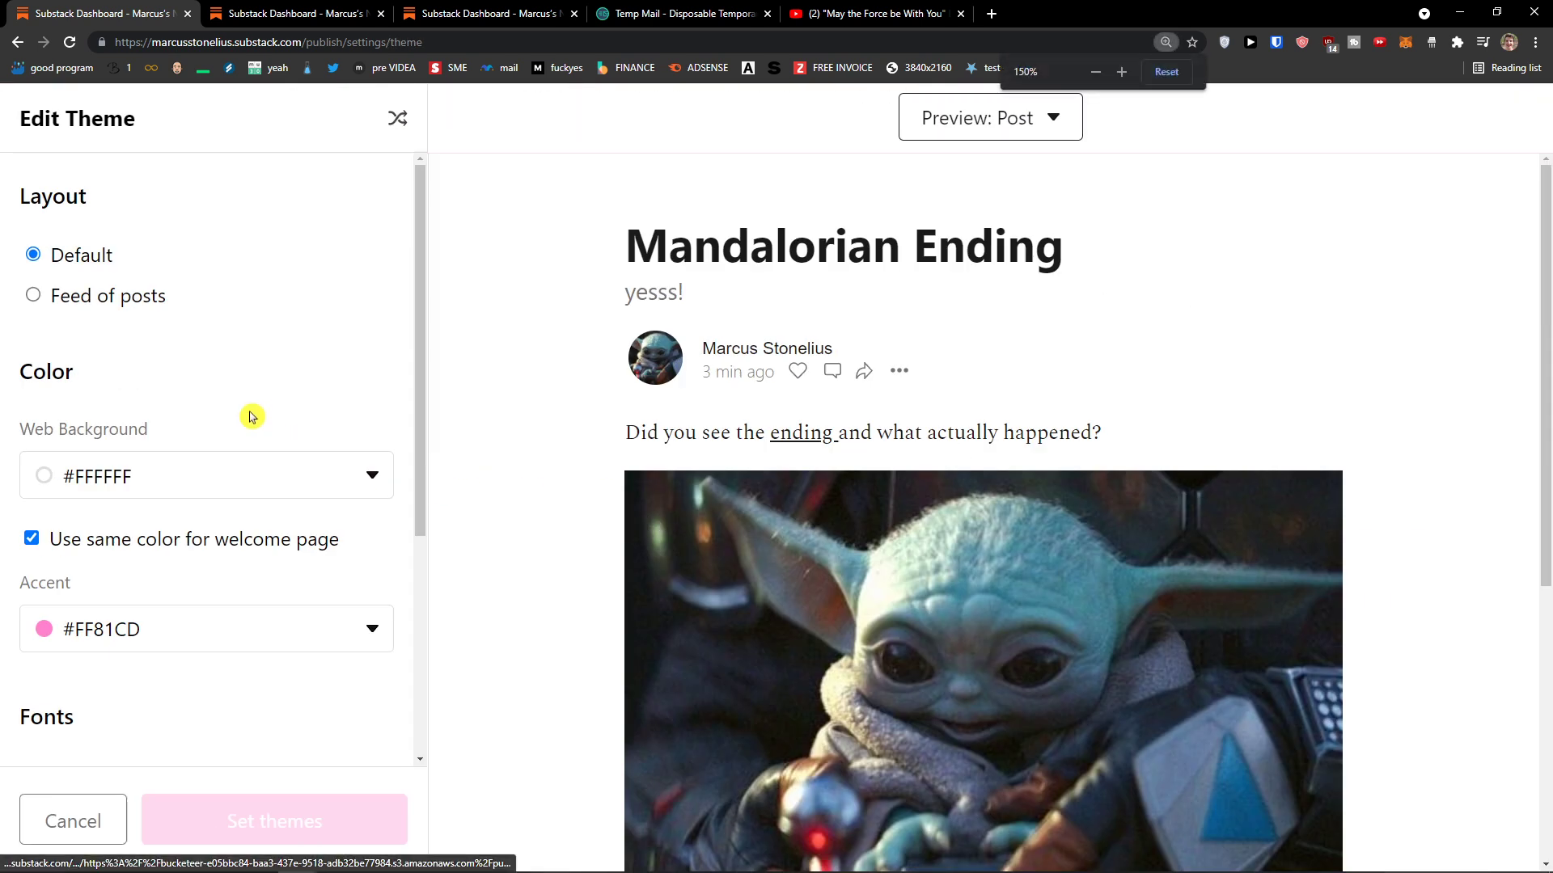
pyautogui.click(120, 298)
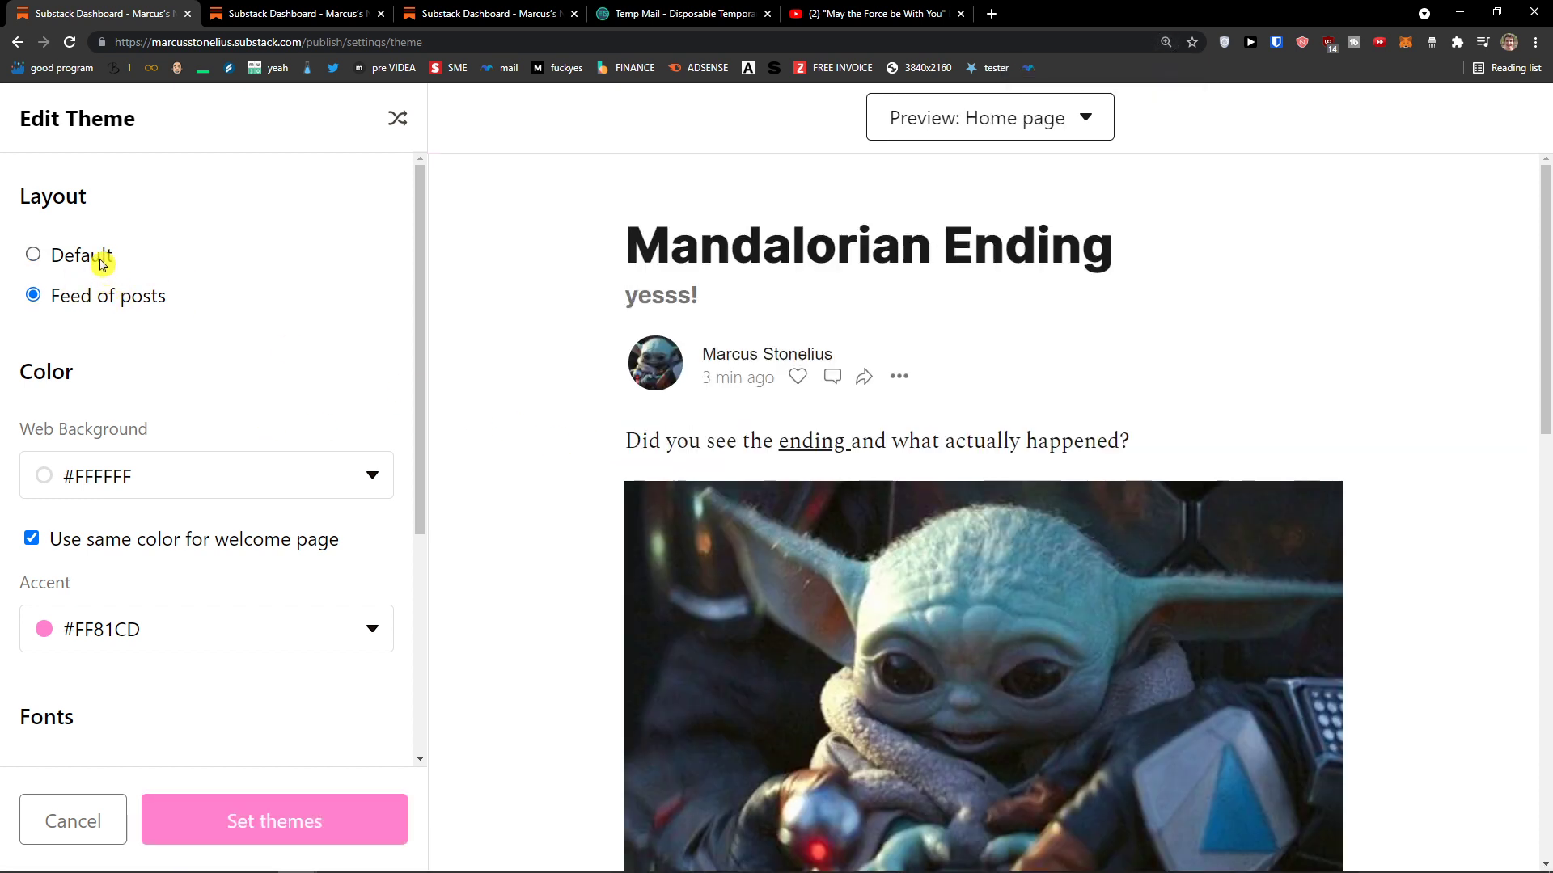
pyautogui.click(81, 255)
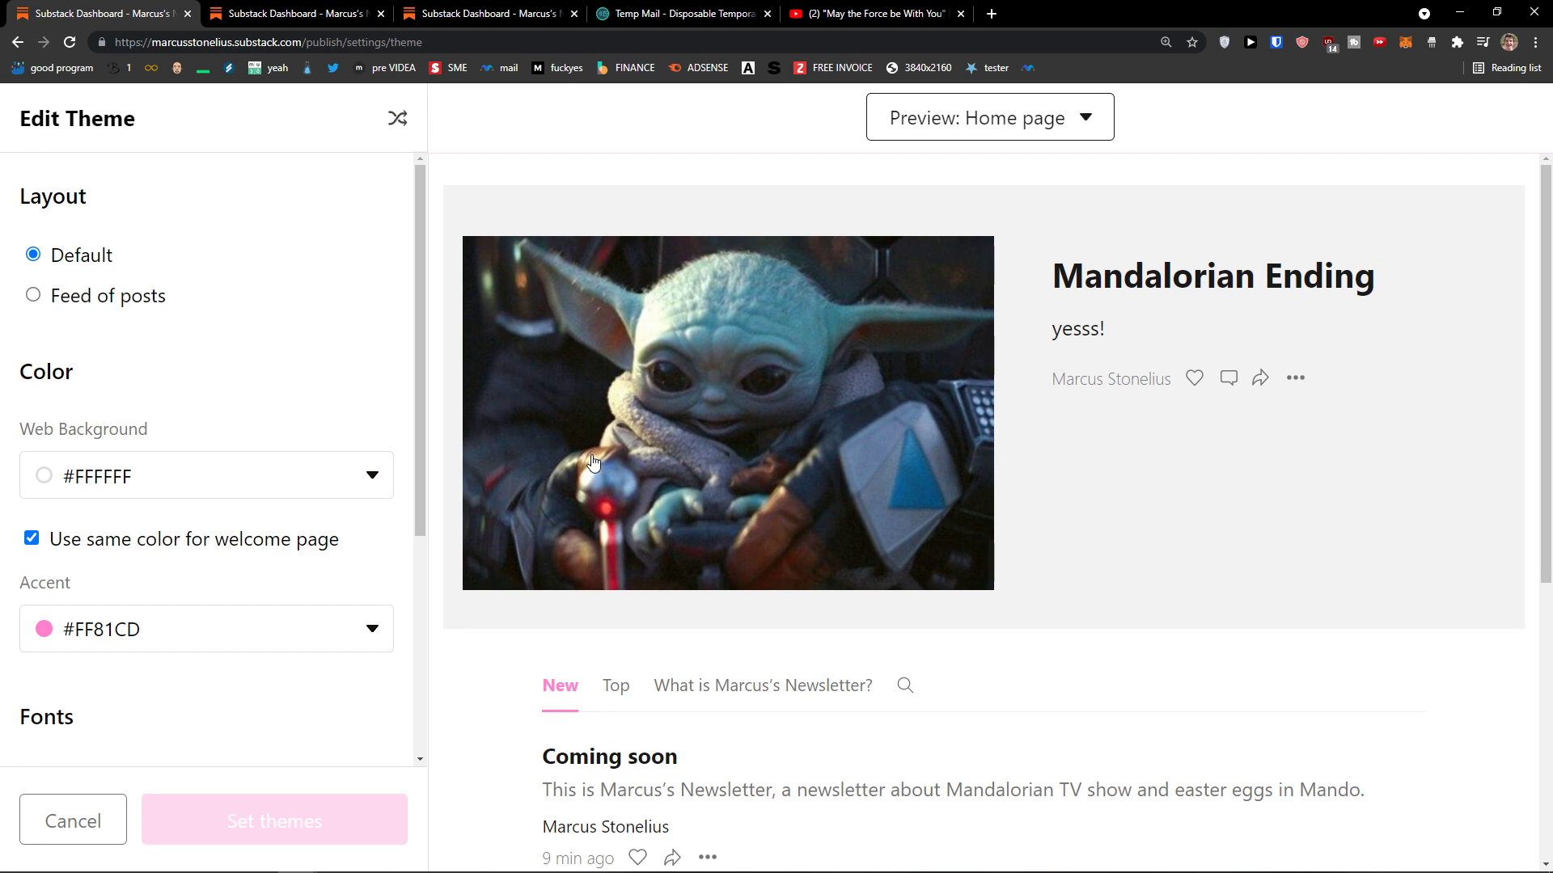
pyautogui.scroll(-5, 593, 462)
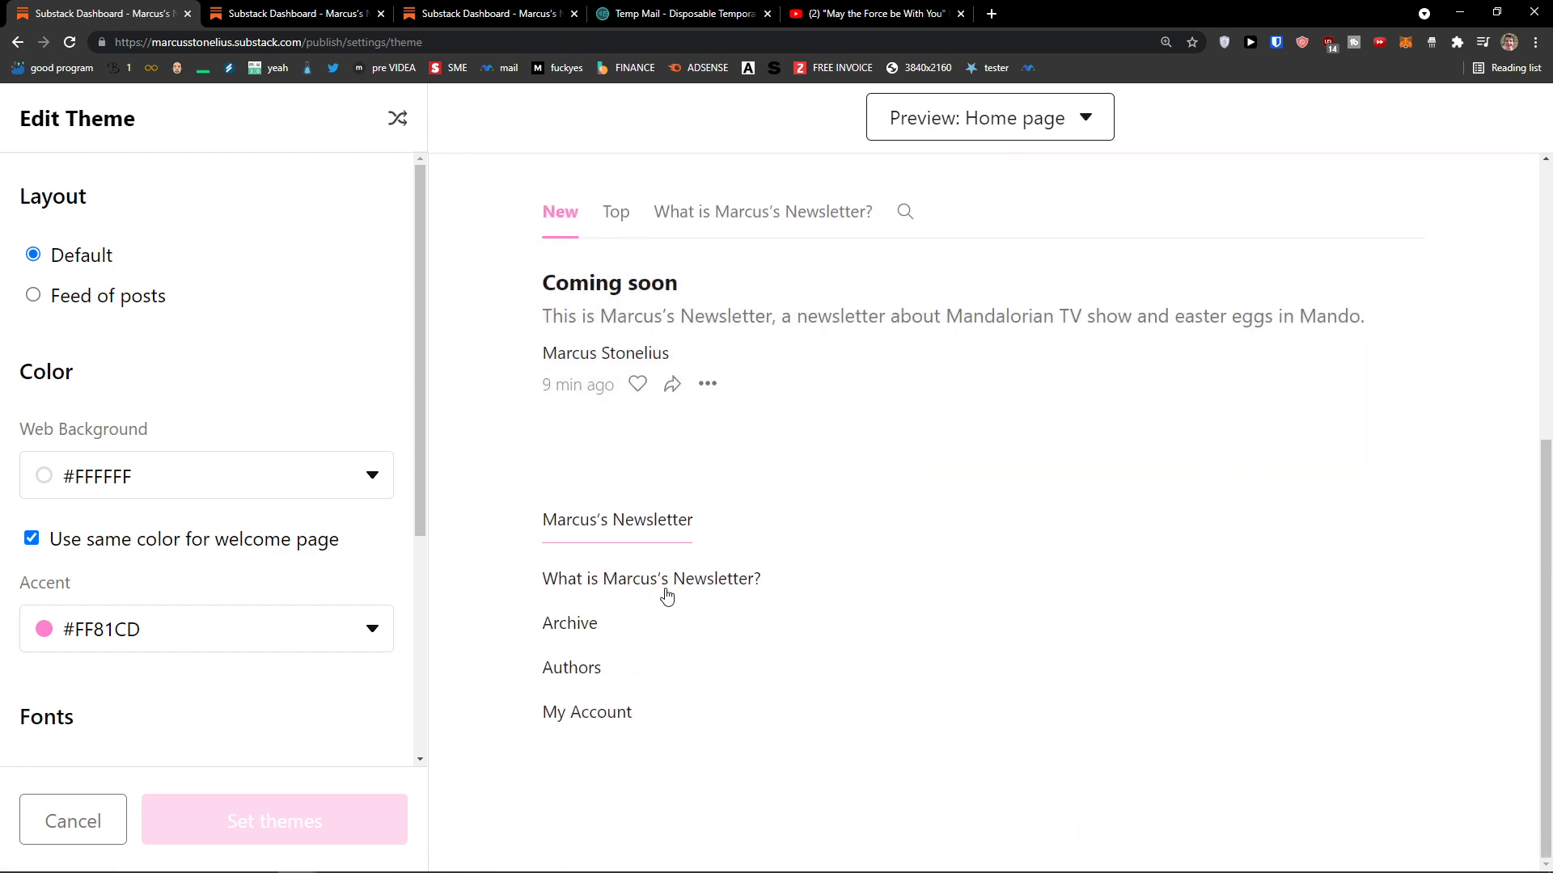
pyautogui.scroll(5, 667, 597)
pyautogui.click(148, 299)
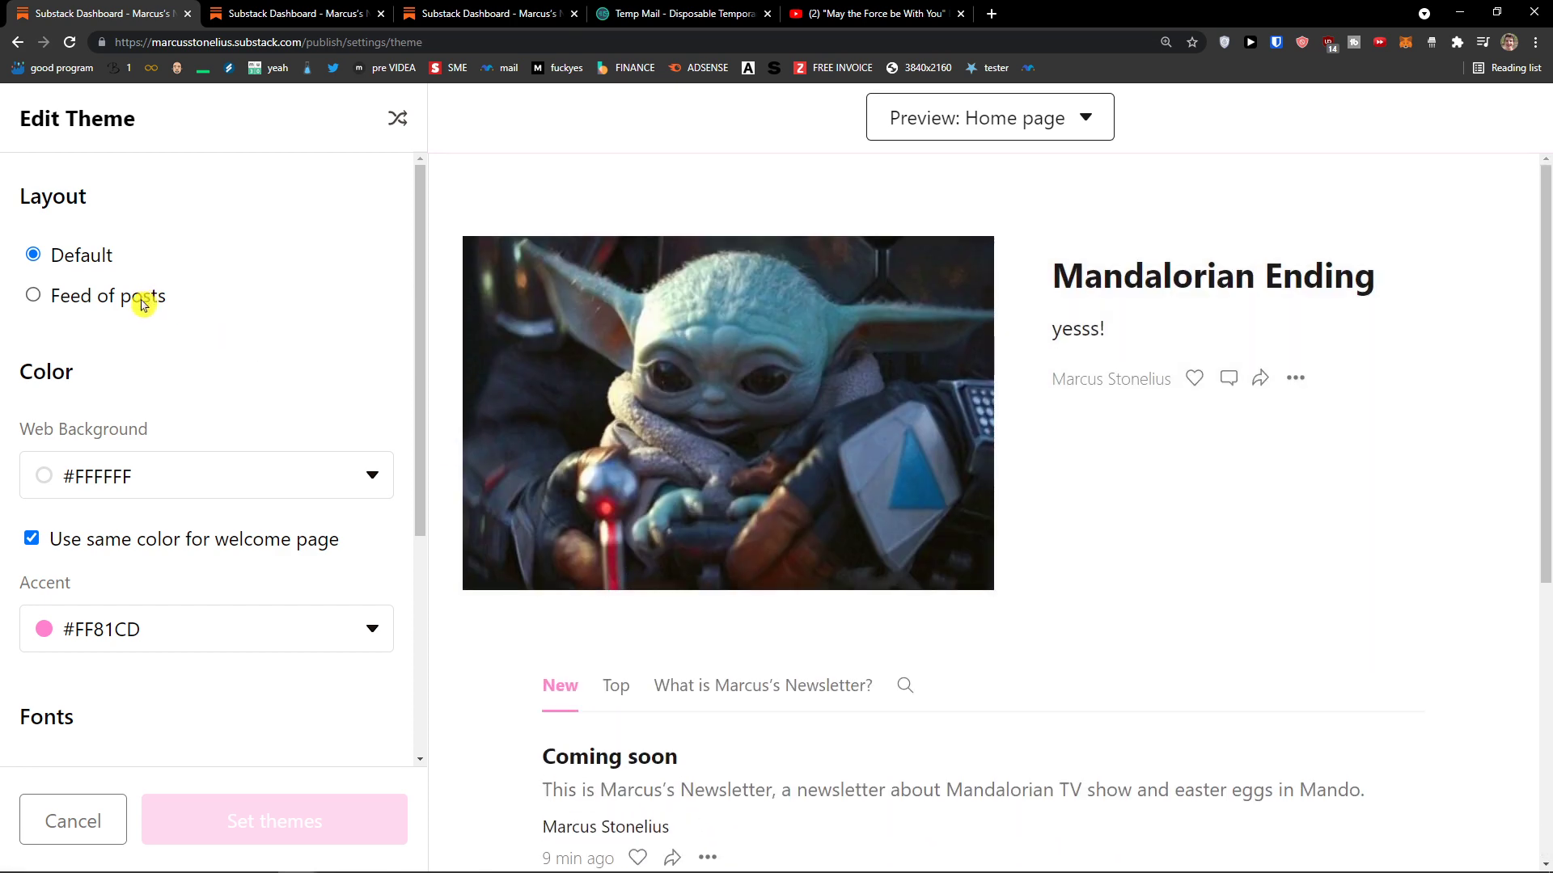
pyautogui.scroll(-2, 181, 372)
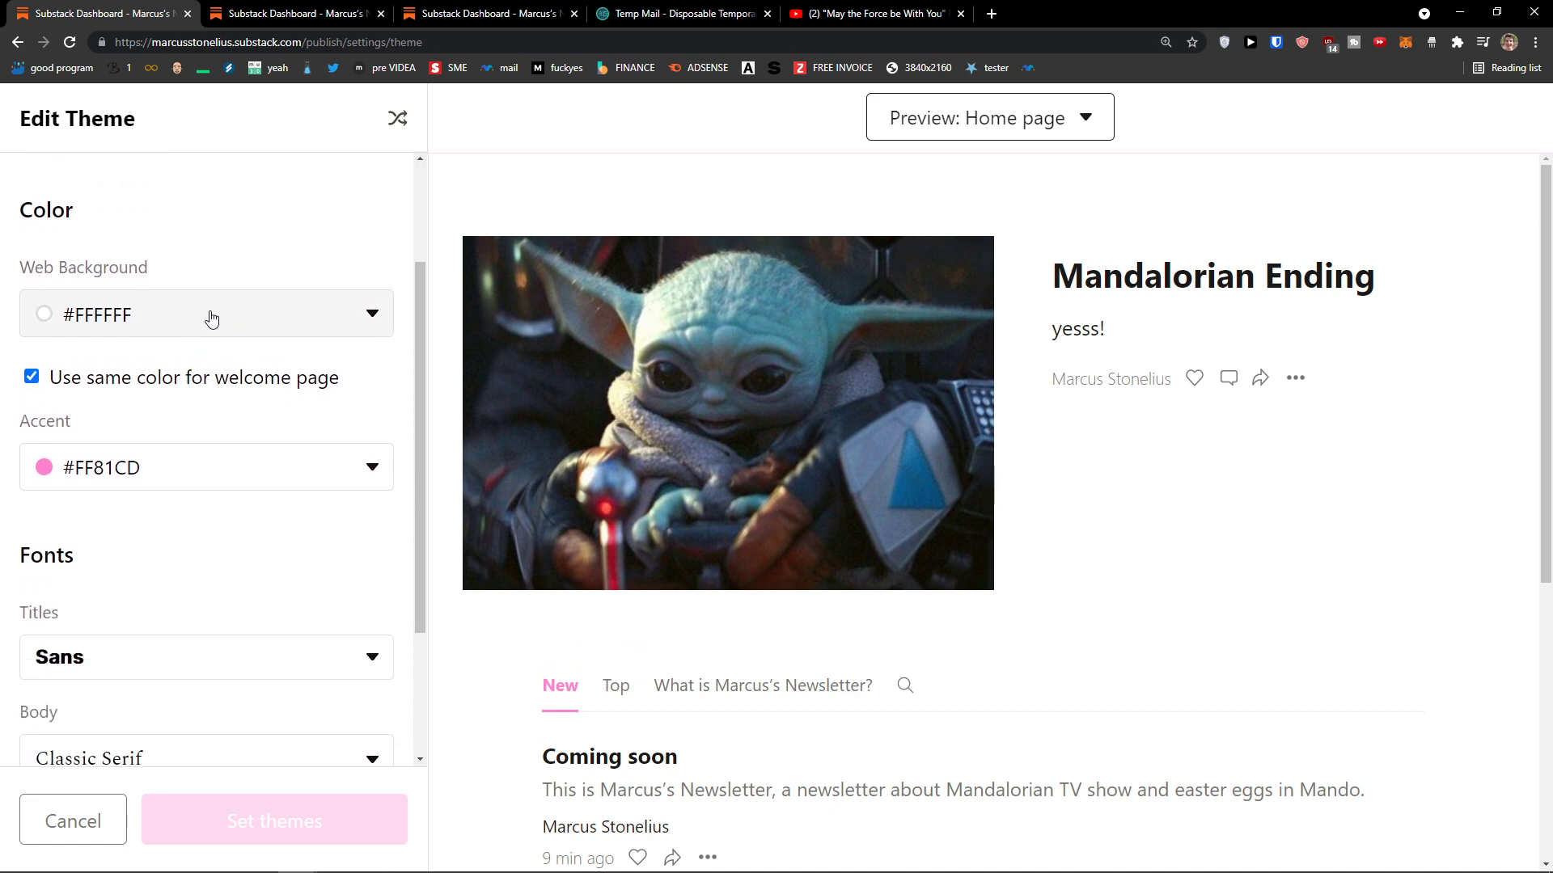
# Step: Try a peach web background, then set it back to white
pyautogui.click(211, 319)
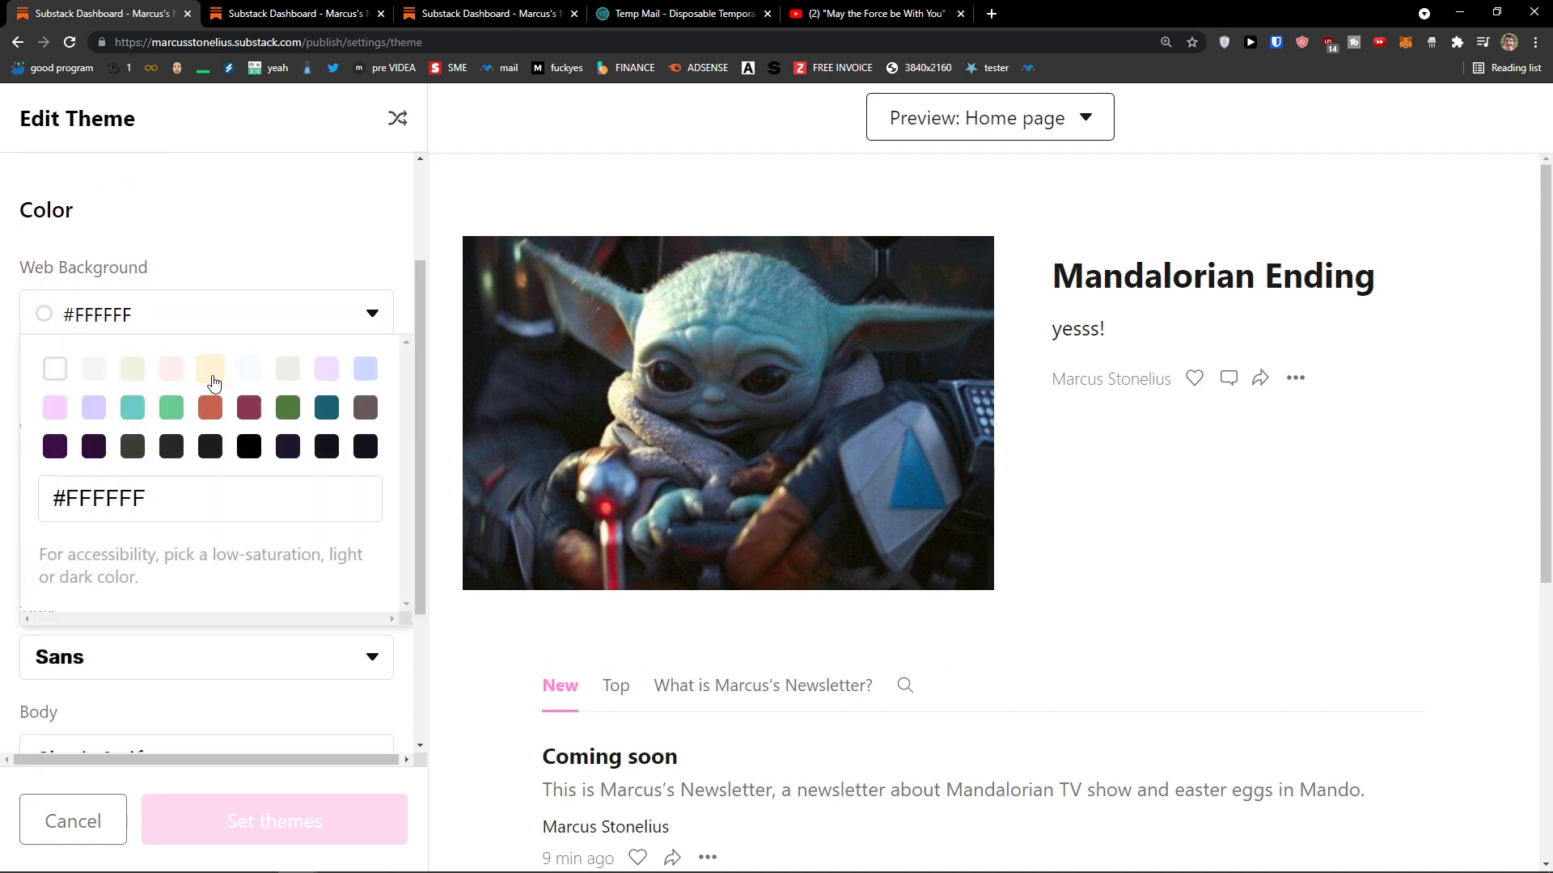
pyautogui.click(210, 368)
pyautogui.click(214, 315)
pyautogui.click(53, 370)
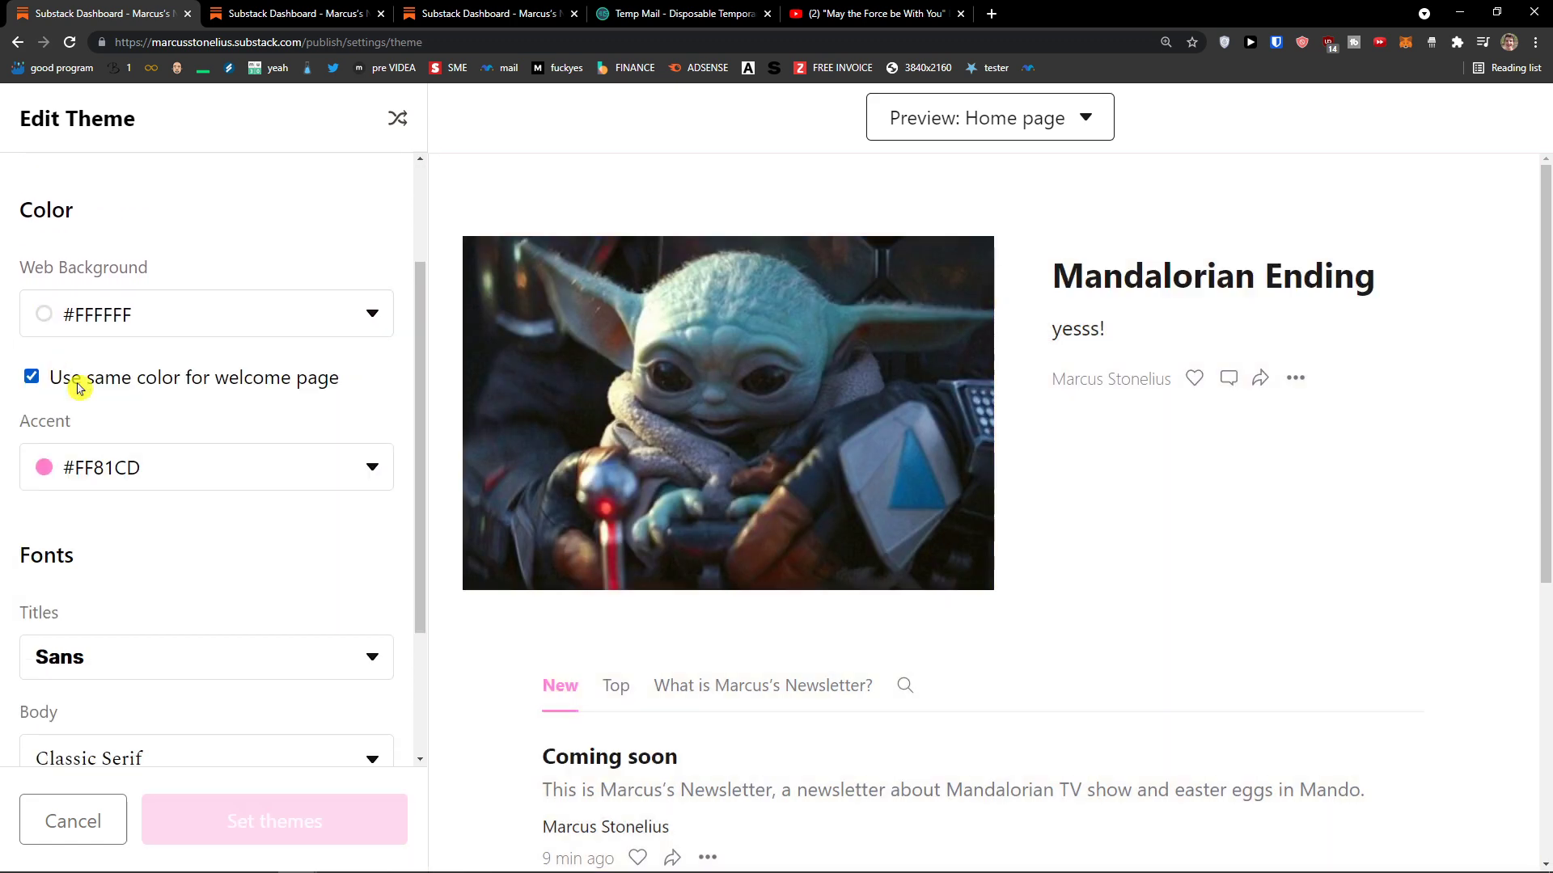
pyautogui.scroll(-6, 492, 537)
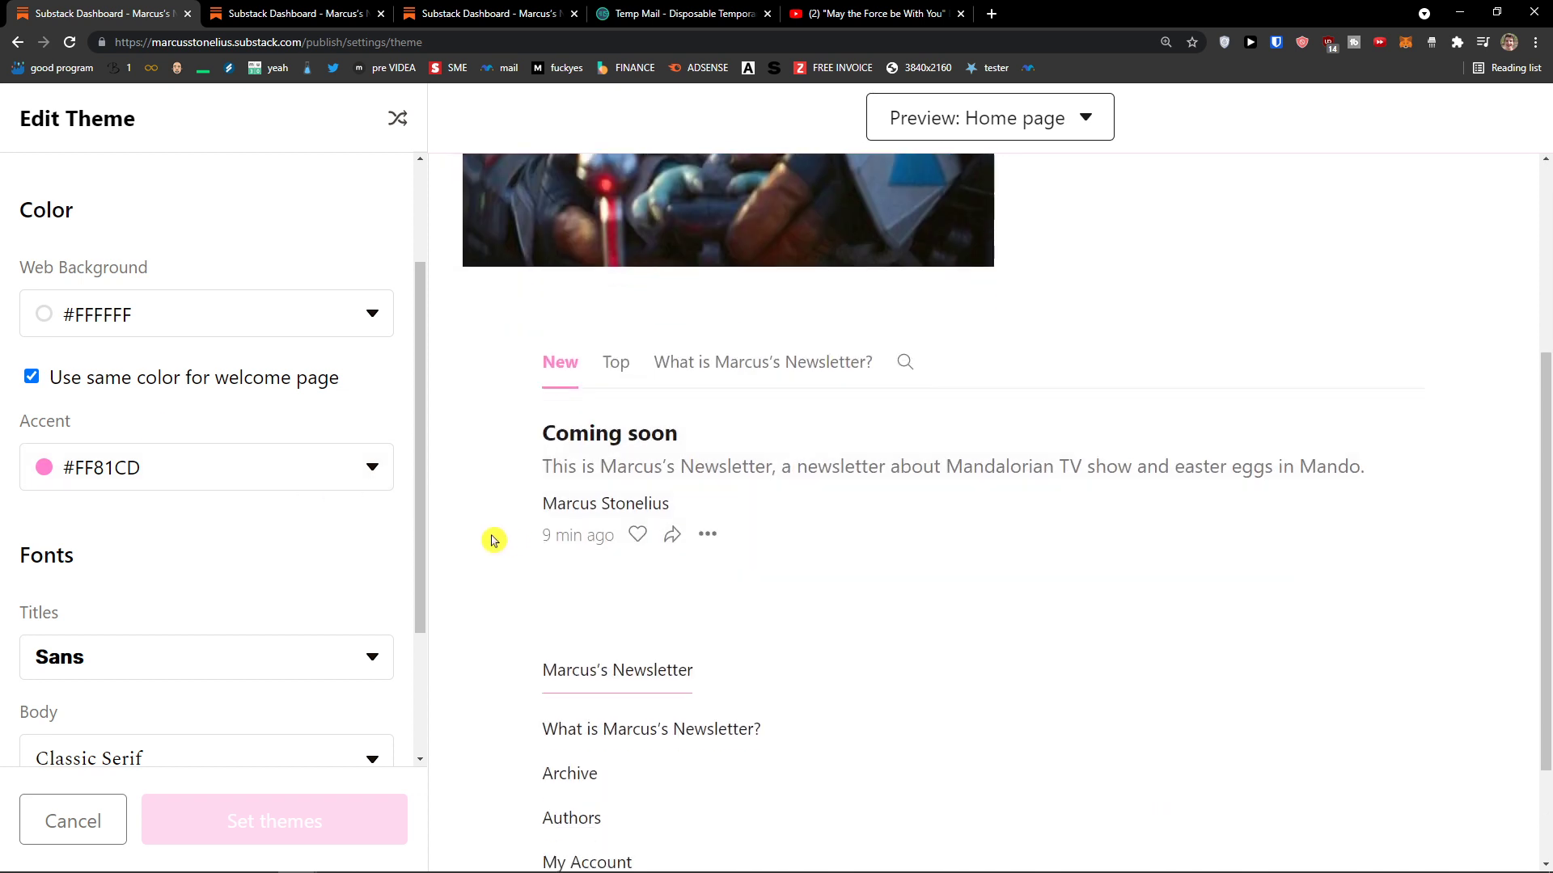
# Step: Set the accent colour to red #E85C57 after briefly trying blue
pyautogui.click(201, 467)
pyautogui.click(95, 524)
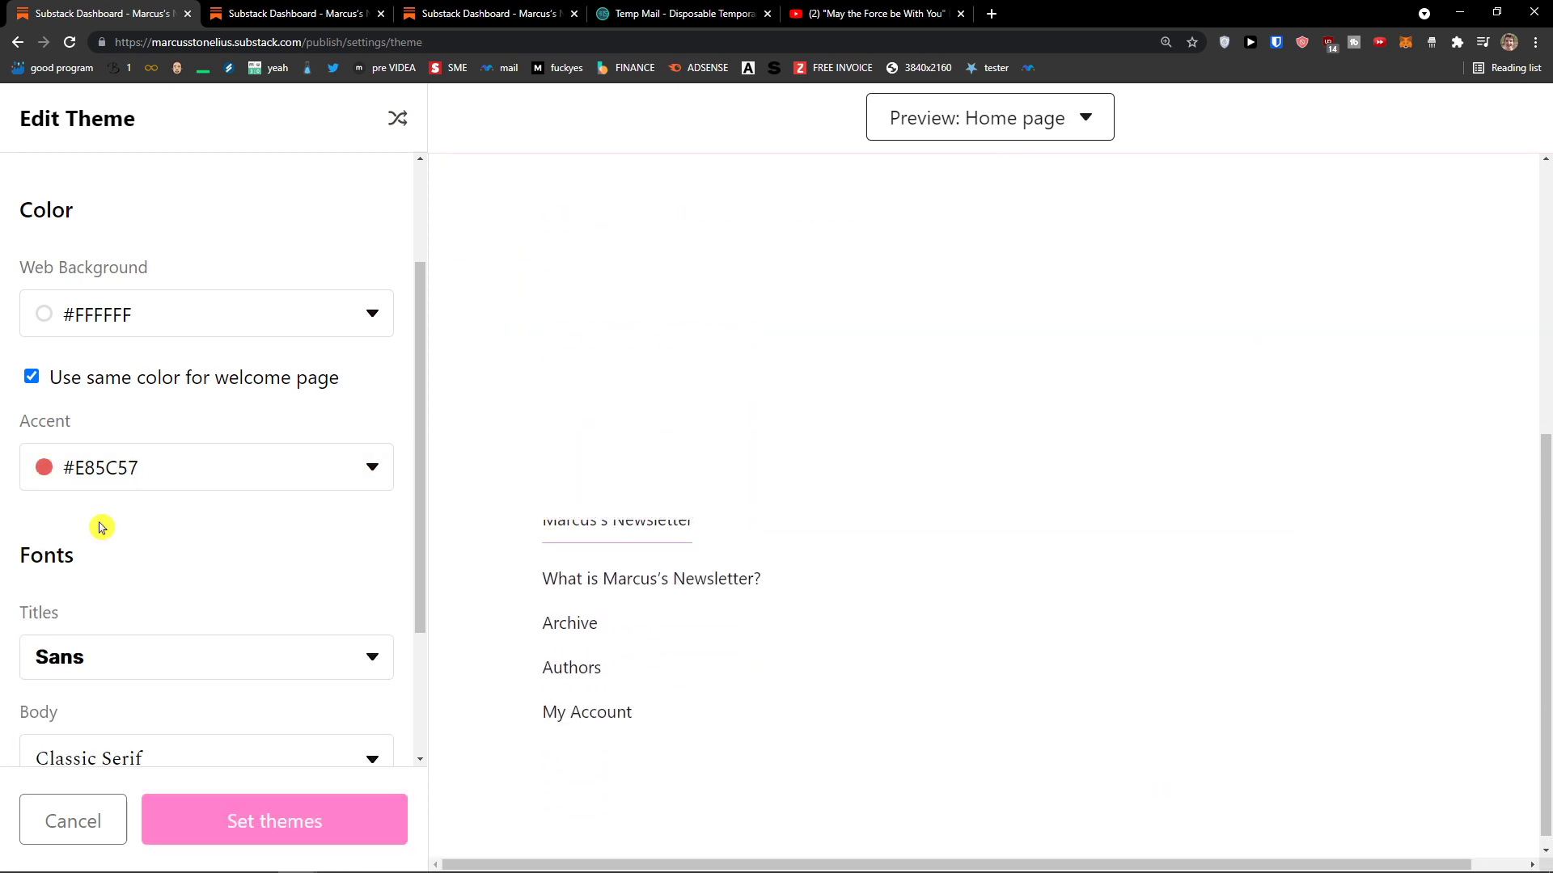
pyautogui.scroll(2, 467, 534)
pyautogui.click(212, 465)
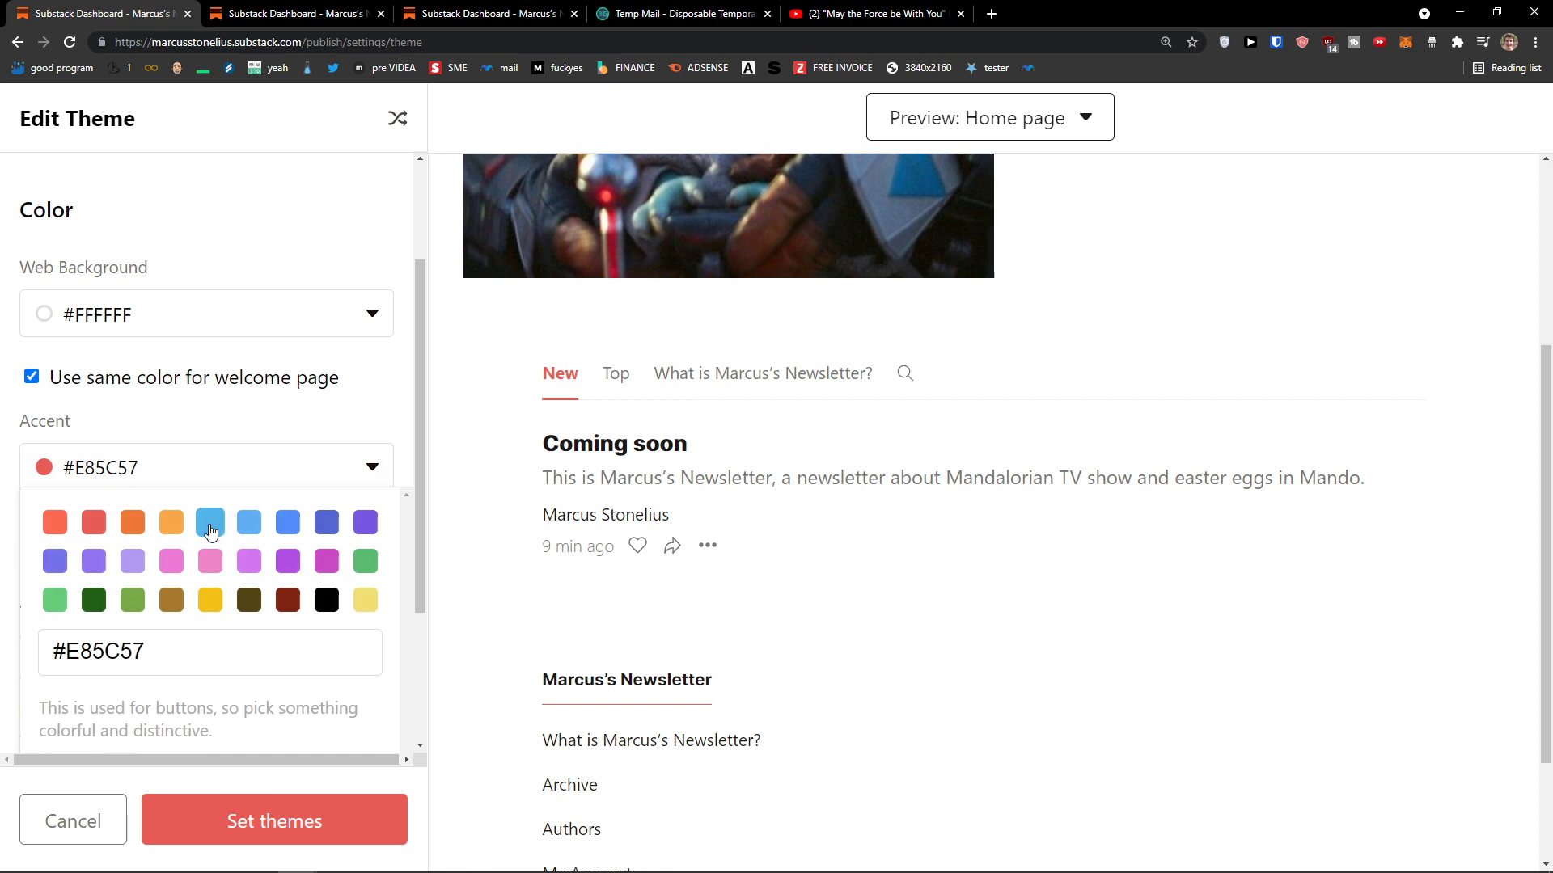
pyautogui.click(211, 526)
pyautogui.click(238, 480)
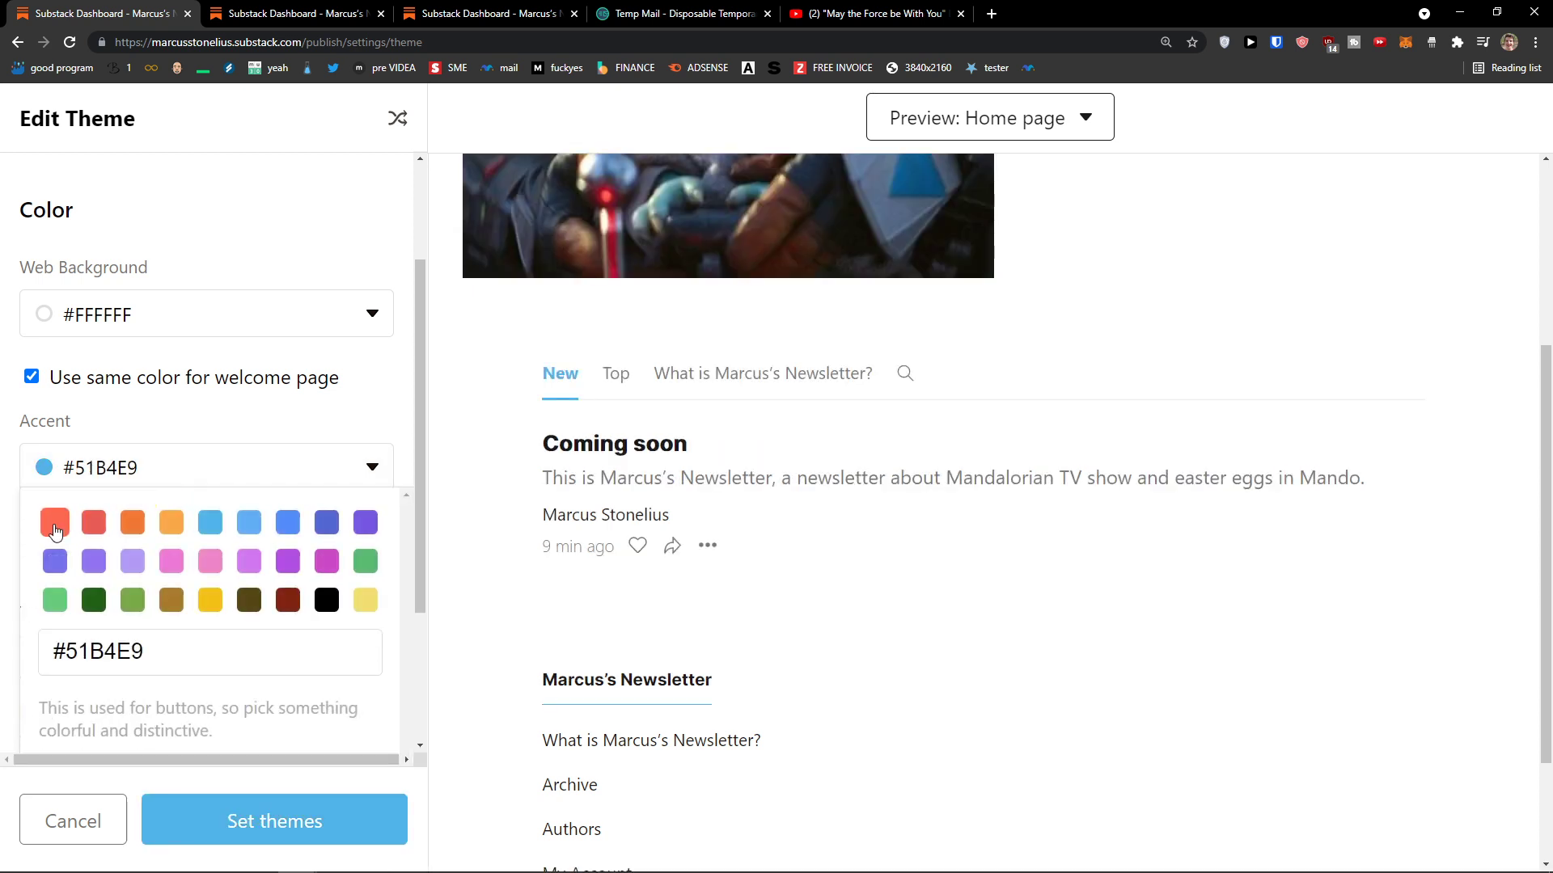
pyautogui.click(94, 524)
# Step: Change the theme's title font to Heavy Sans
pyautogui.scroll(-2, 255, 540)
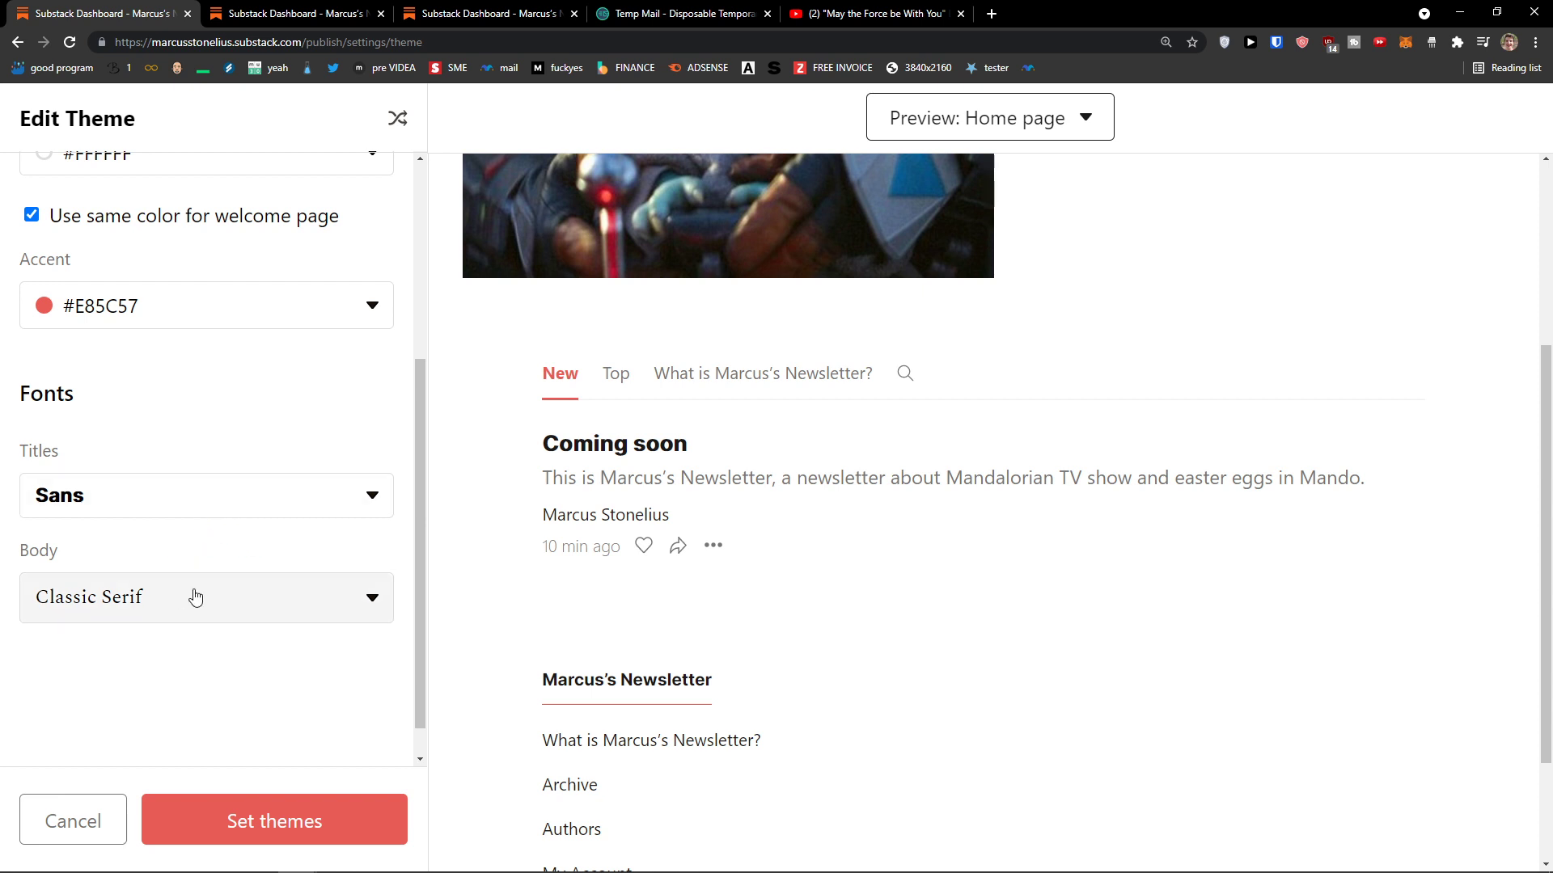
pyautogui.scroll(-1, 535, 638)
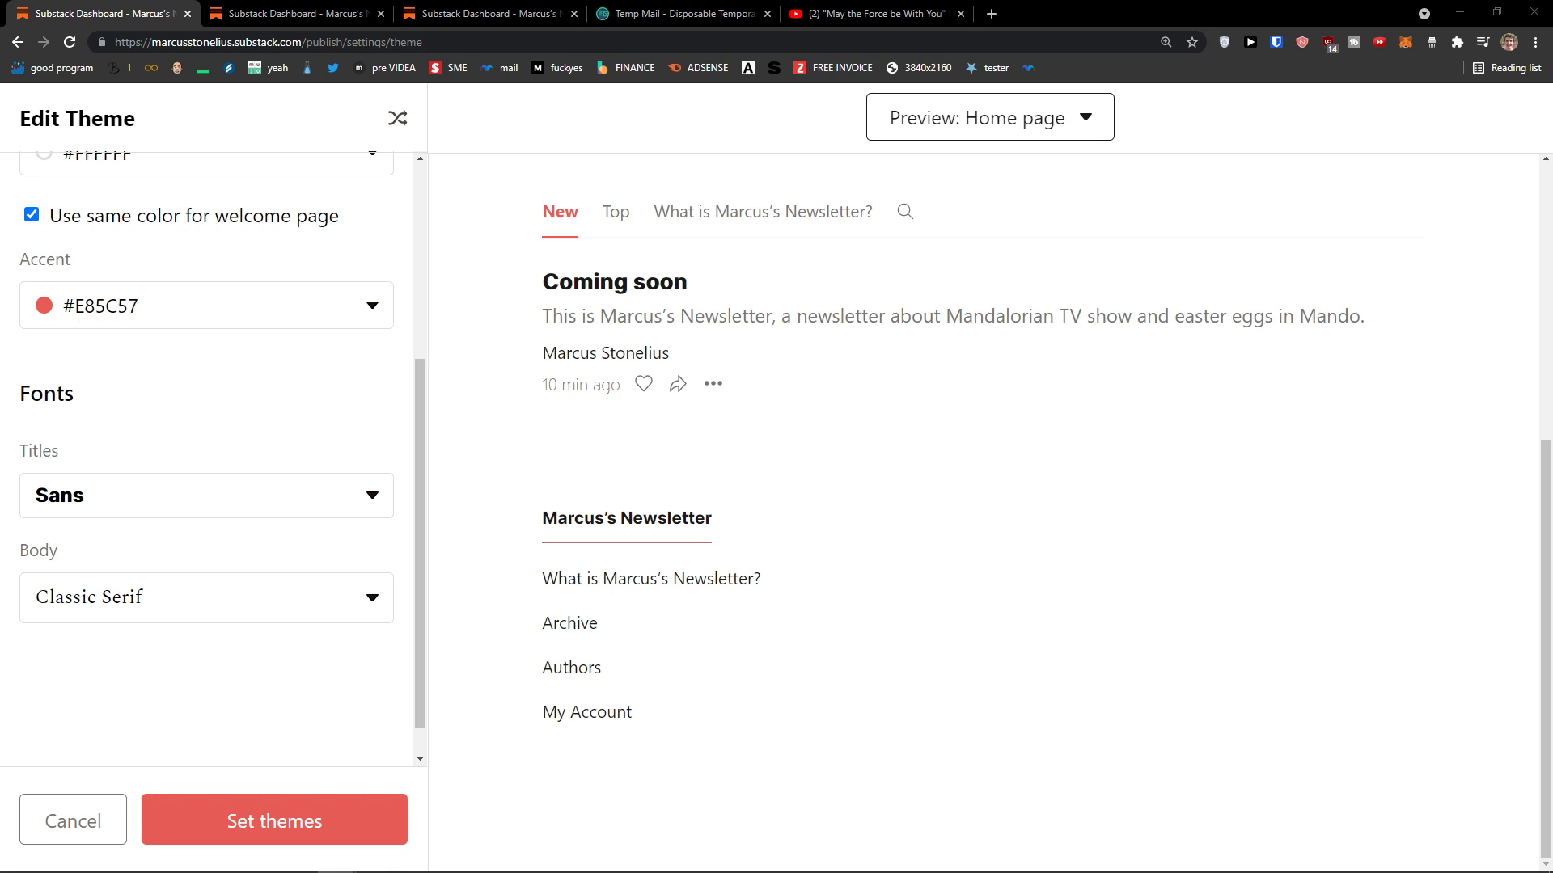
pyautogui.scroll(2, 208, 487)
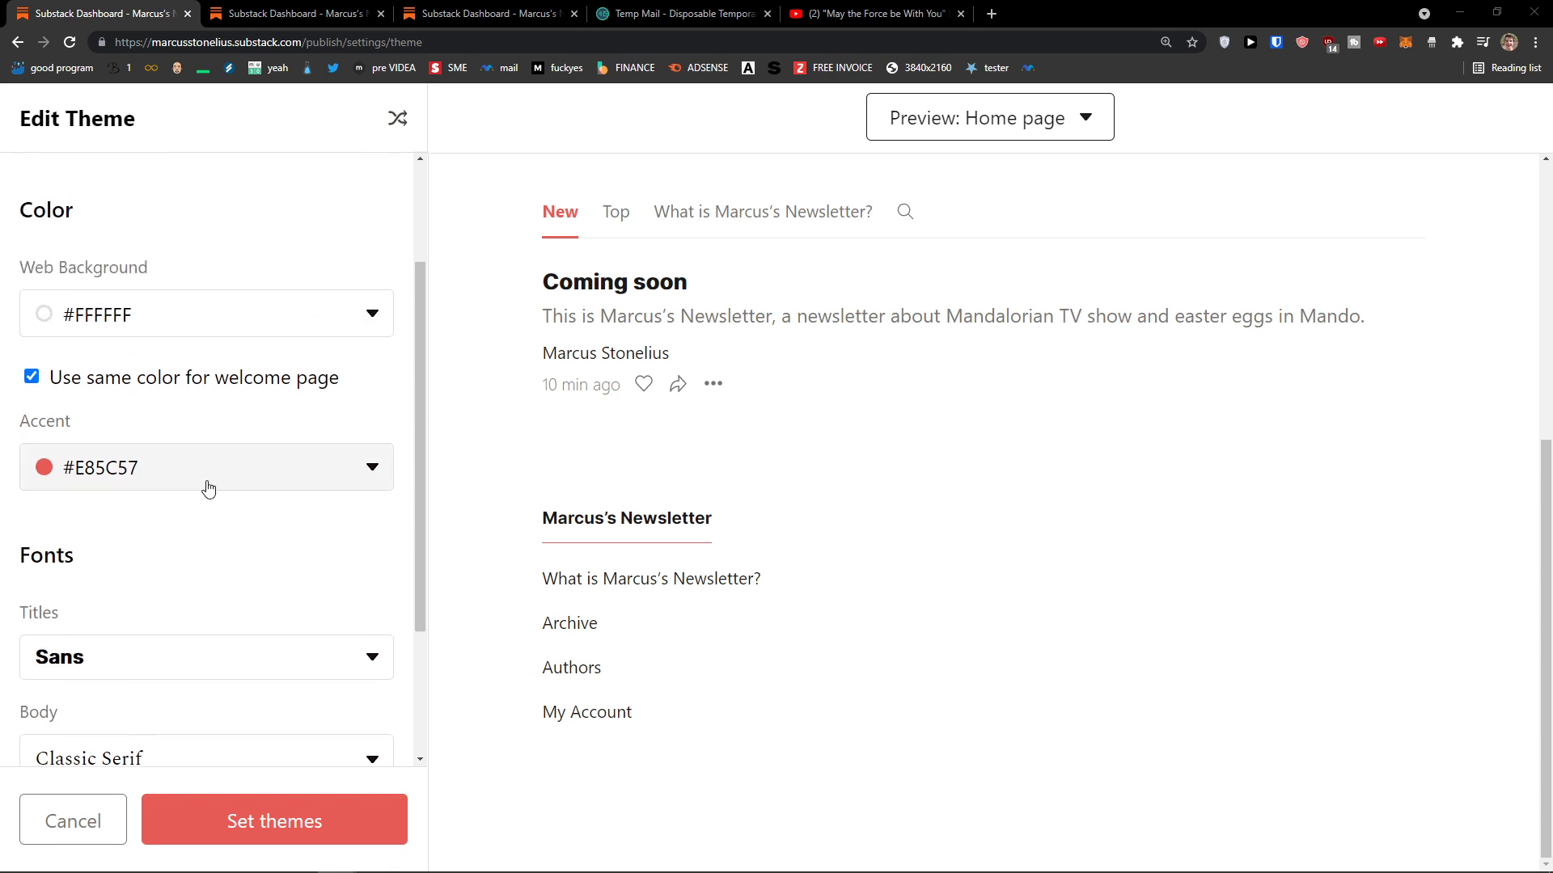
pyautogui.scroll(-3, 203, 488)
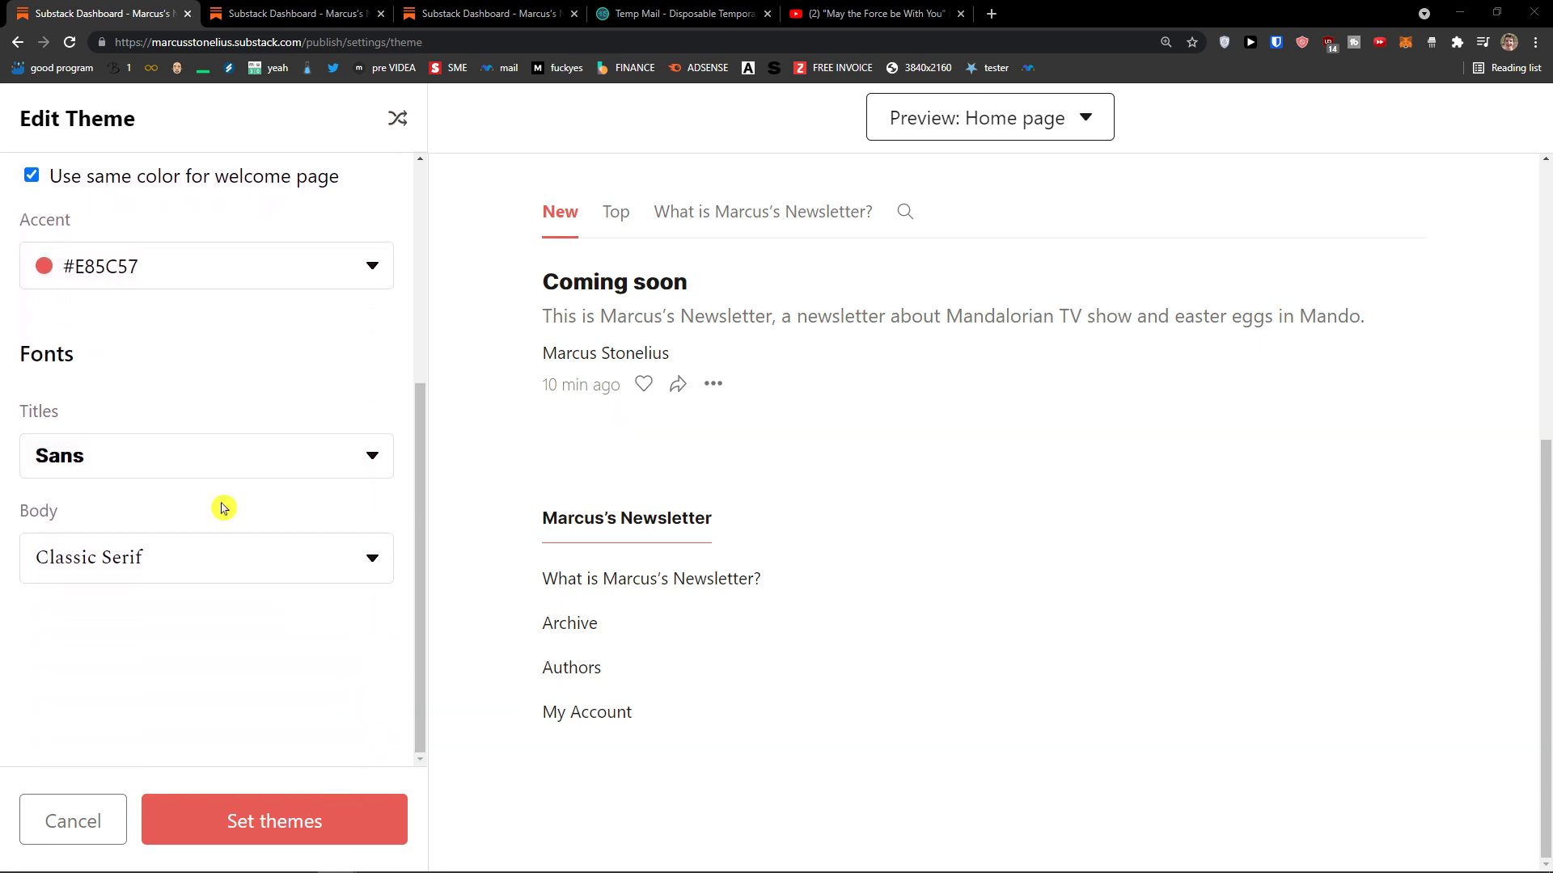
pyautogui.click(253, 467)
pyautogui.click(164, 589)
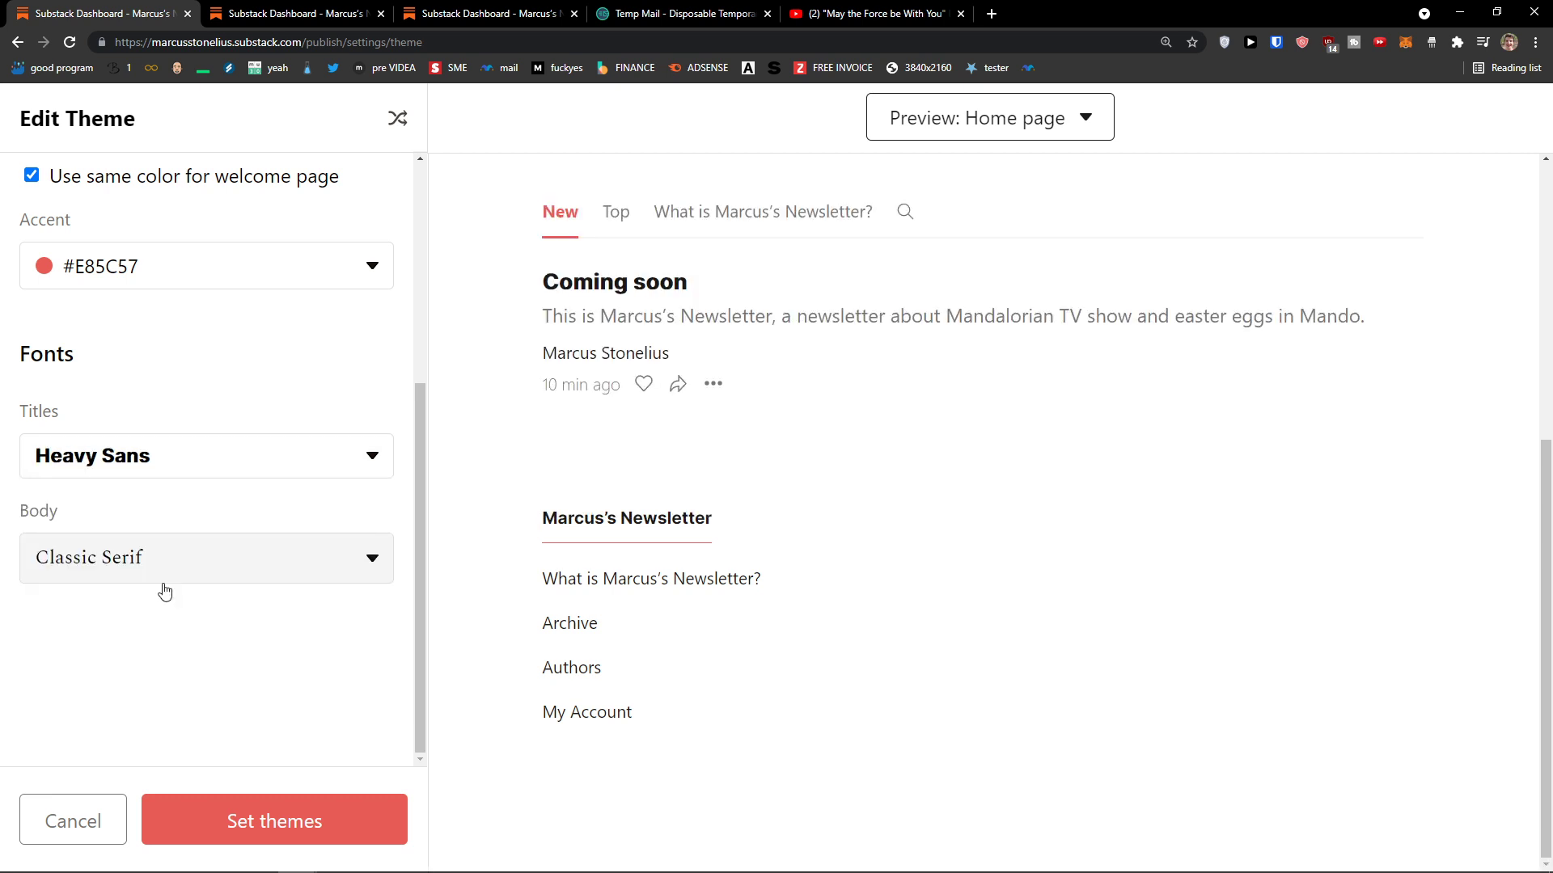
# Step: Change the theme's body font to Sans
pyautogui.click(208, 465)
pyautogui.click(208, 466)
pyautogui.click(177, 537)
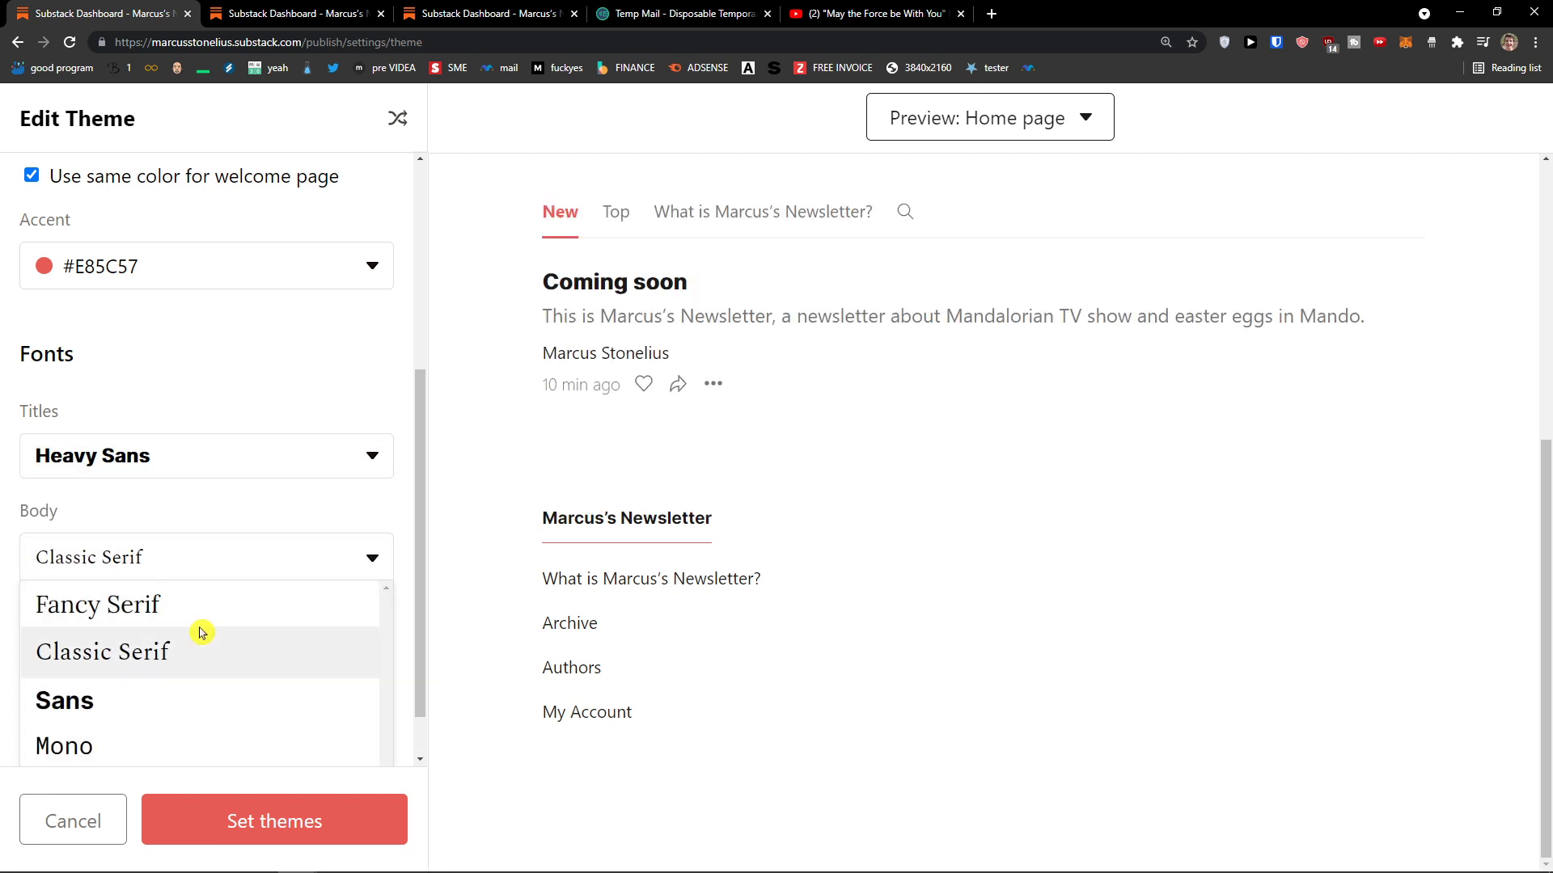
pyautogui.click(285, 638)
pyautogui.scroll(3, 188, 639)
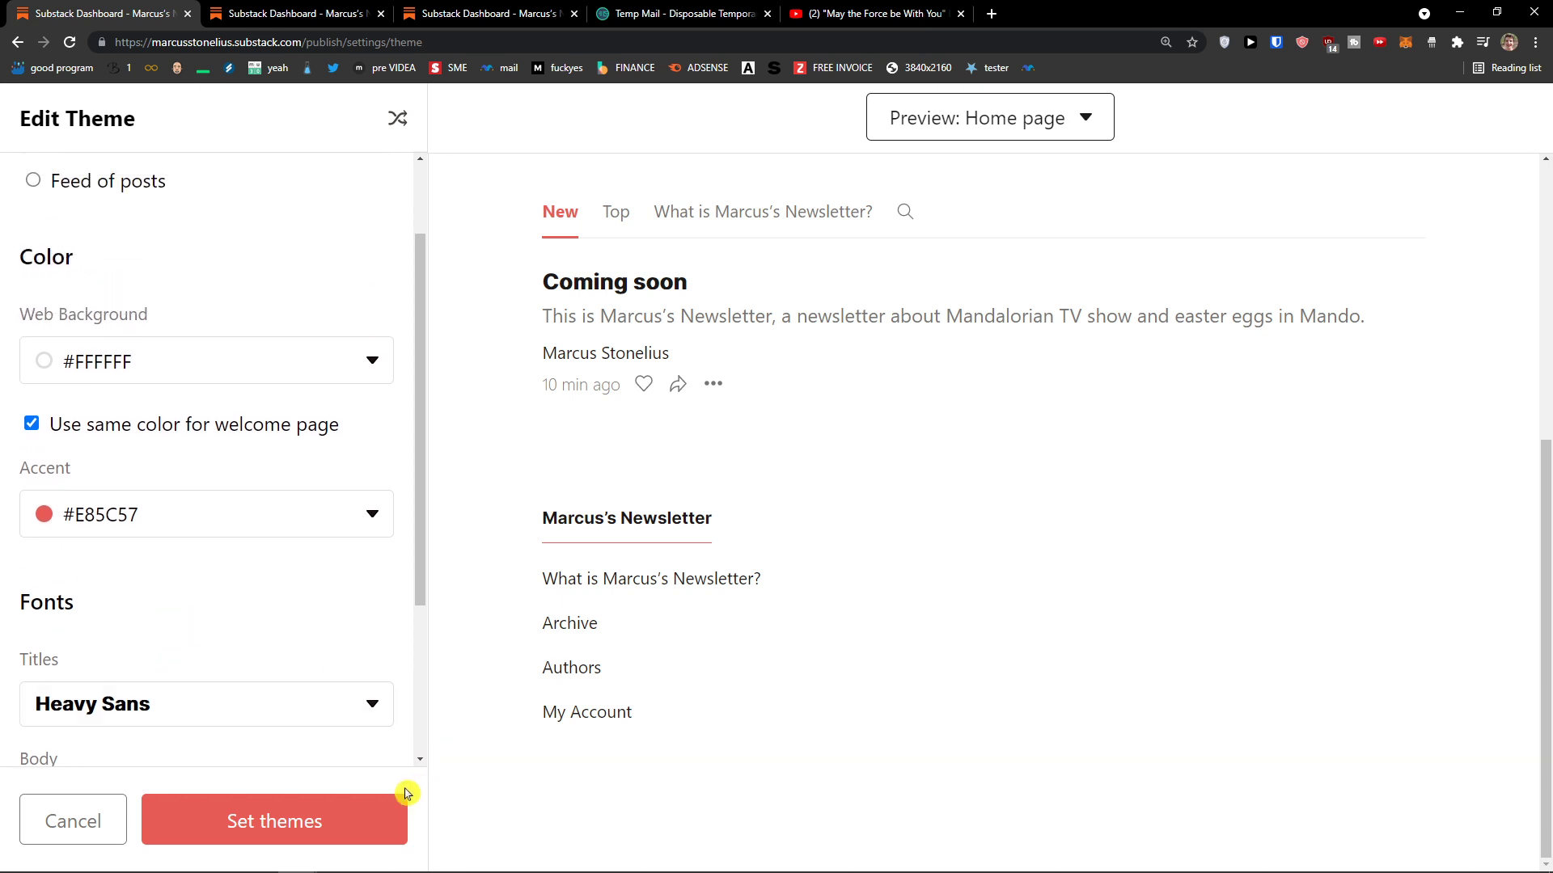
pyautogui.scroll(2, 243, 728)
pyautogui.scroll(5, 679, 728)
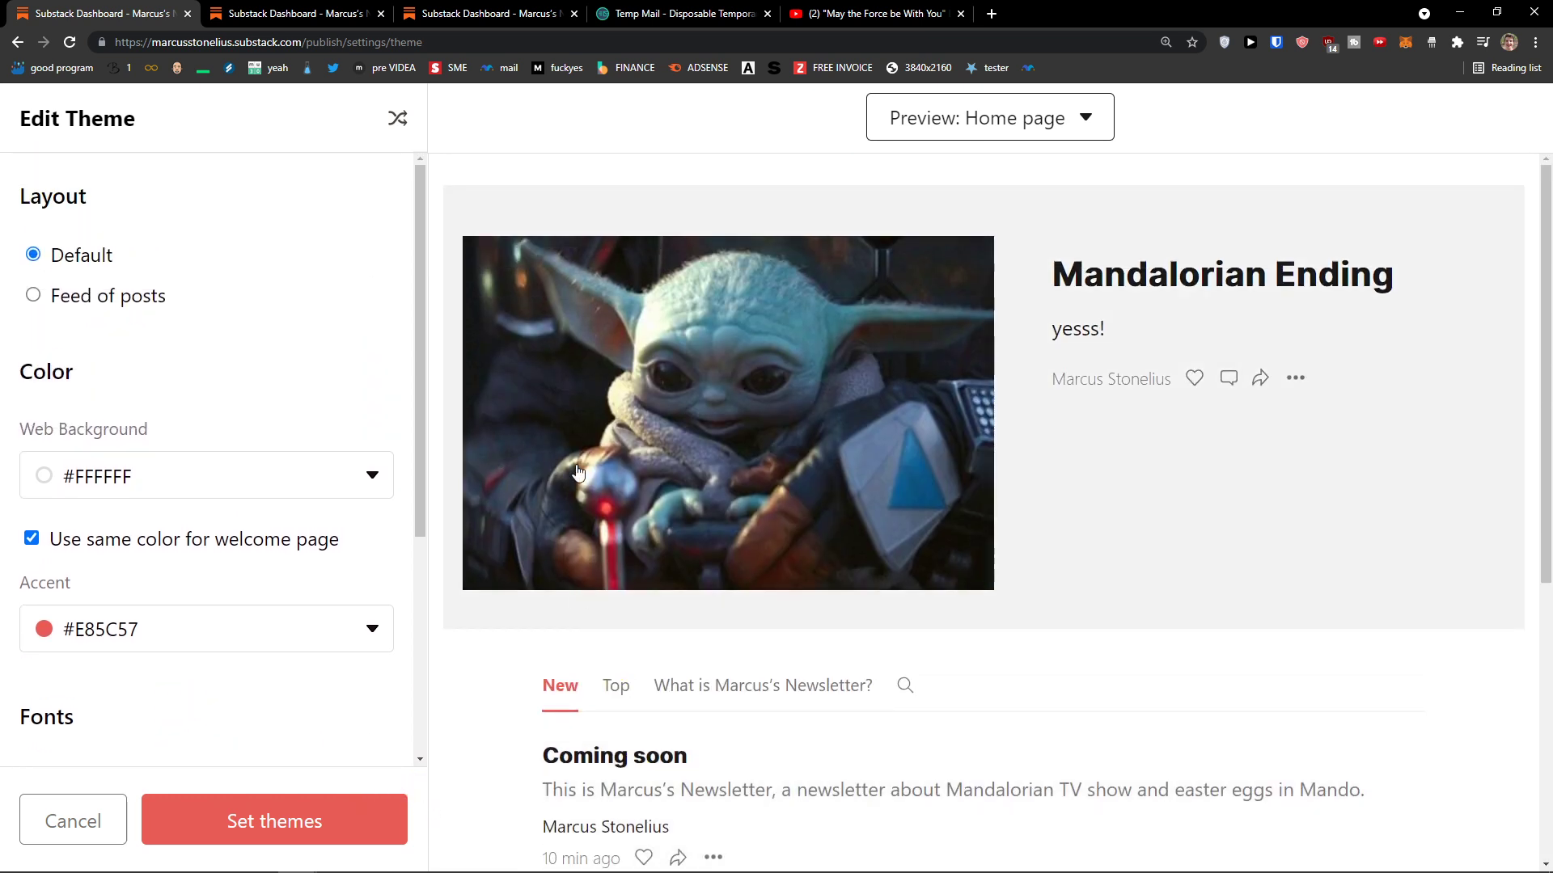
# Step: Switch the preview to Email and set the accent colour to purple #7671EC
pyautogui.click(979, 129)
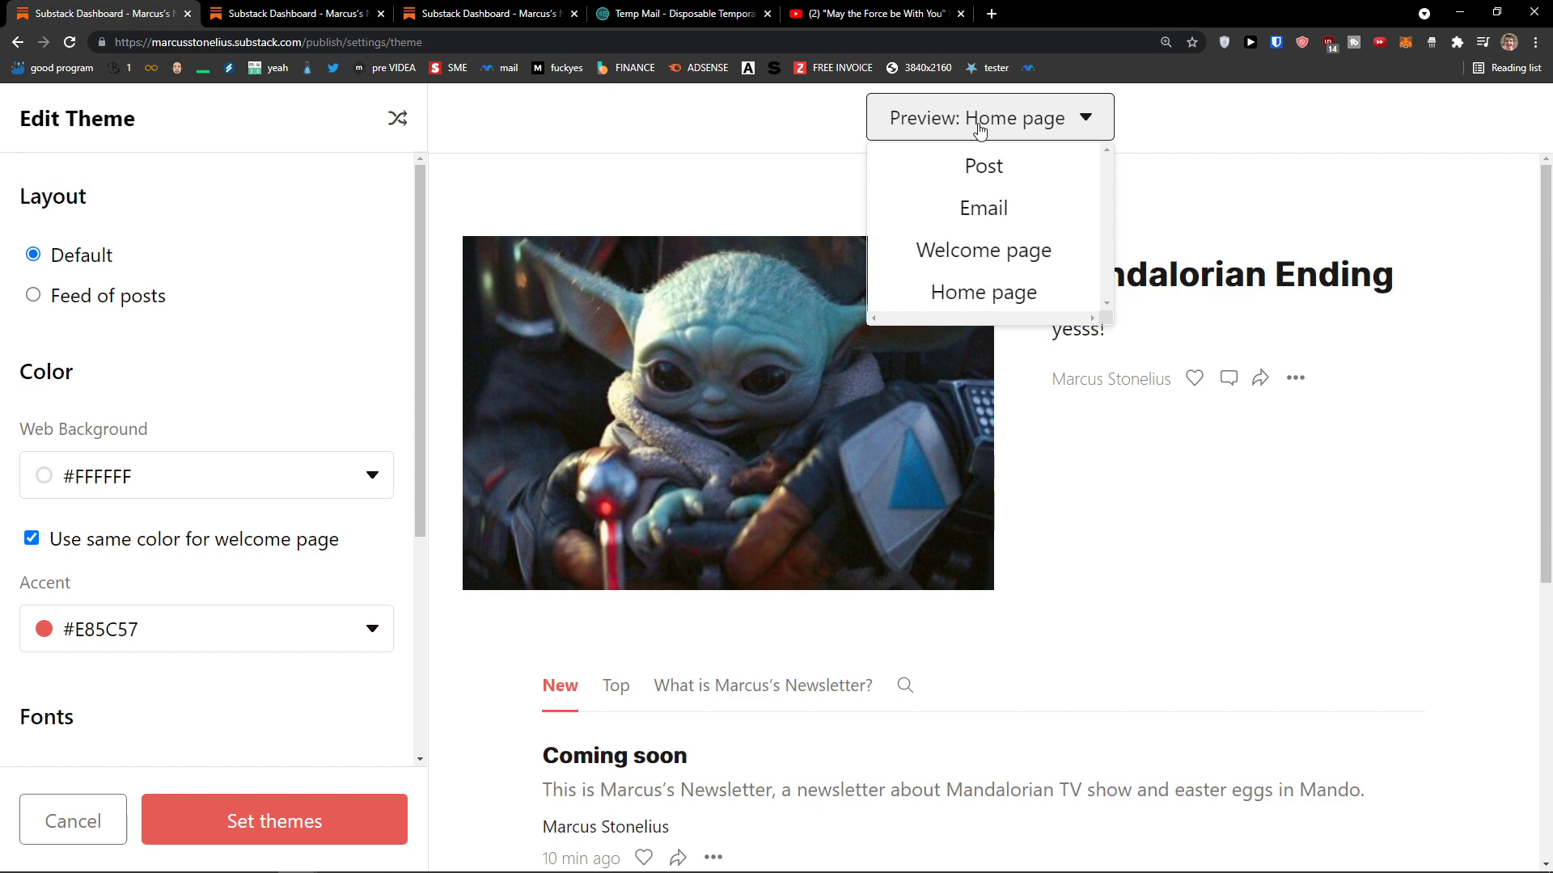
pyautogui.click(973, 209)
pyautogui.scroll(-8, 829, 353)
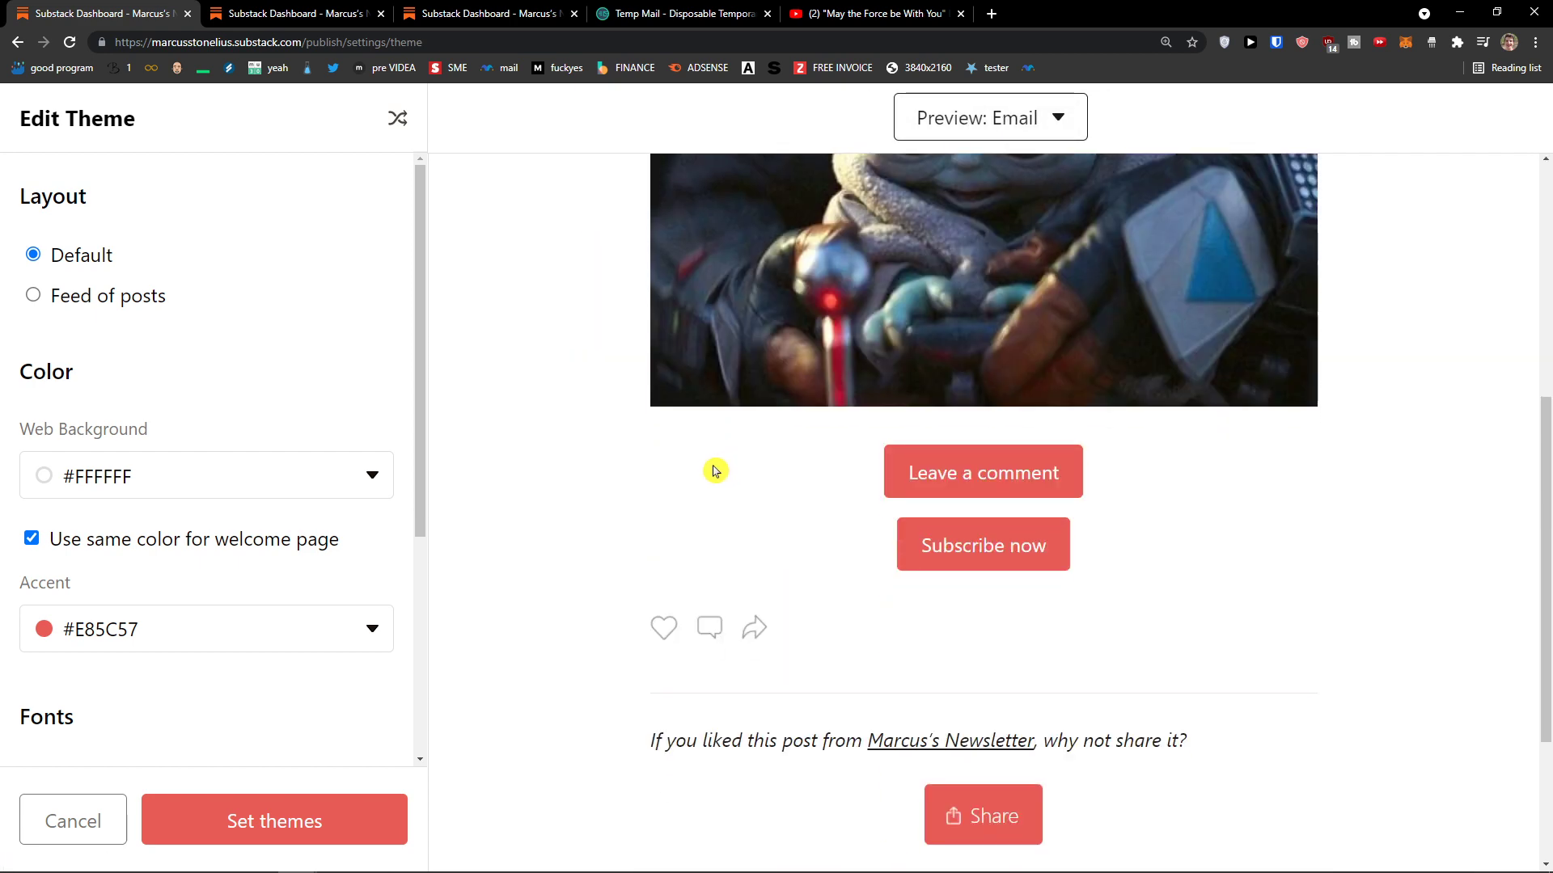
pyautogui.scroll(2, 798, 469)
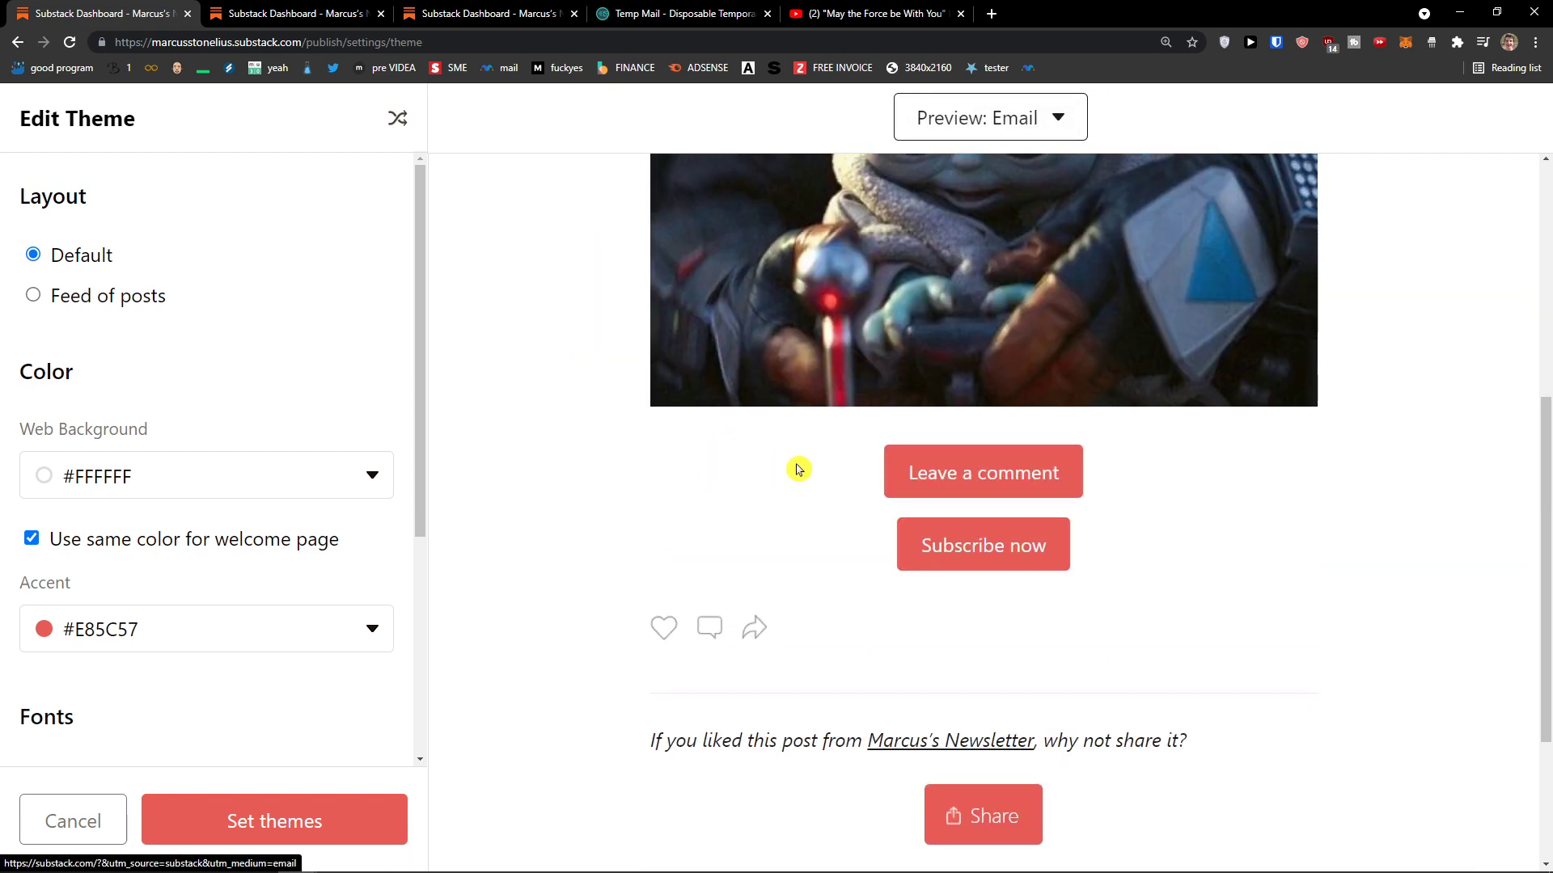
pyautogui.click(232, 624)
pyautogui.click(75, 712)
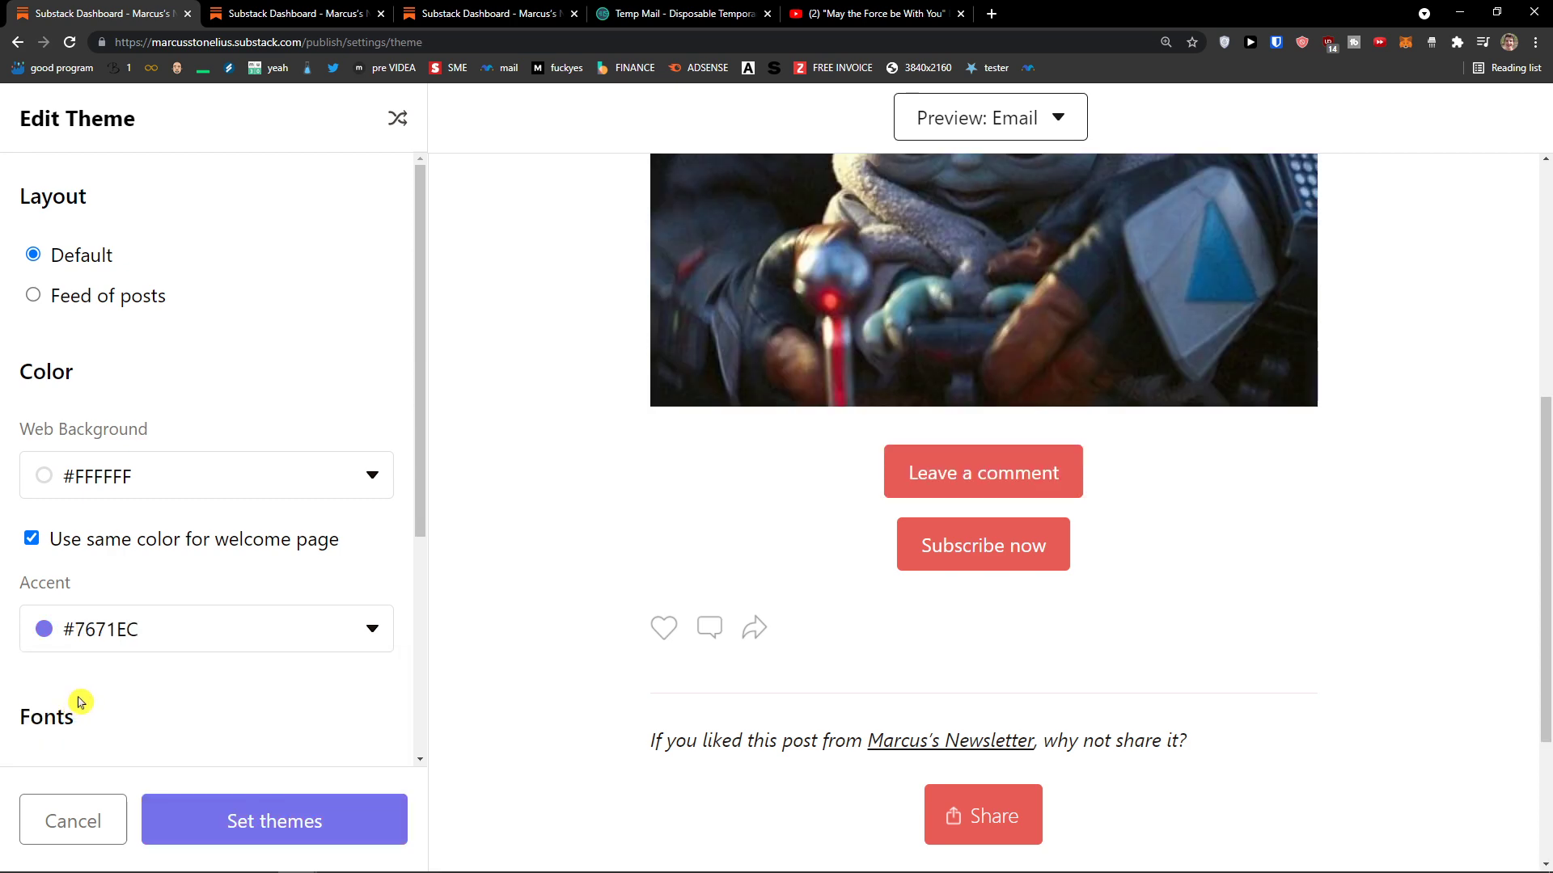
pyautogui.scroll(6, 638, 639)
pyautogui.scroll(-4, 234, 641)
pyautogui.scroll(4, 233, 635)
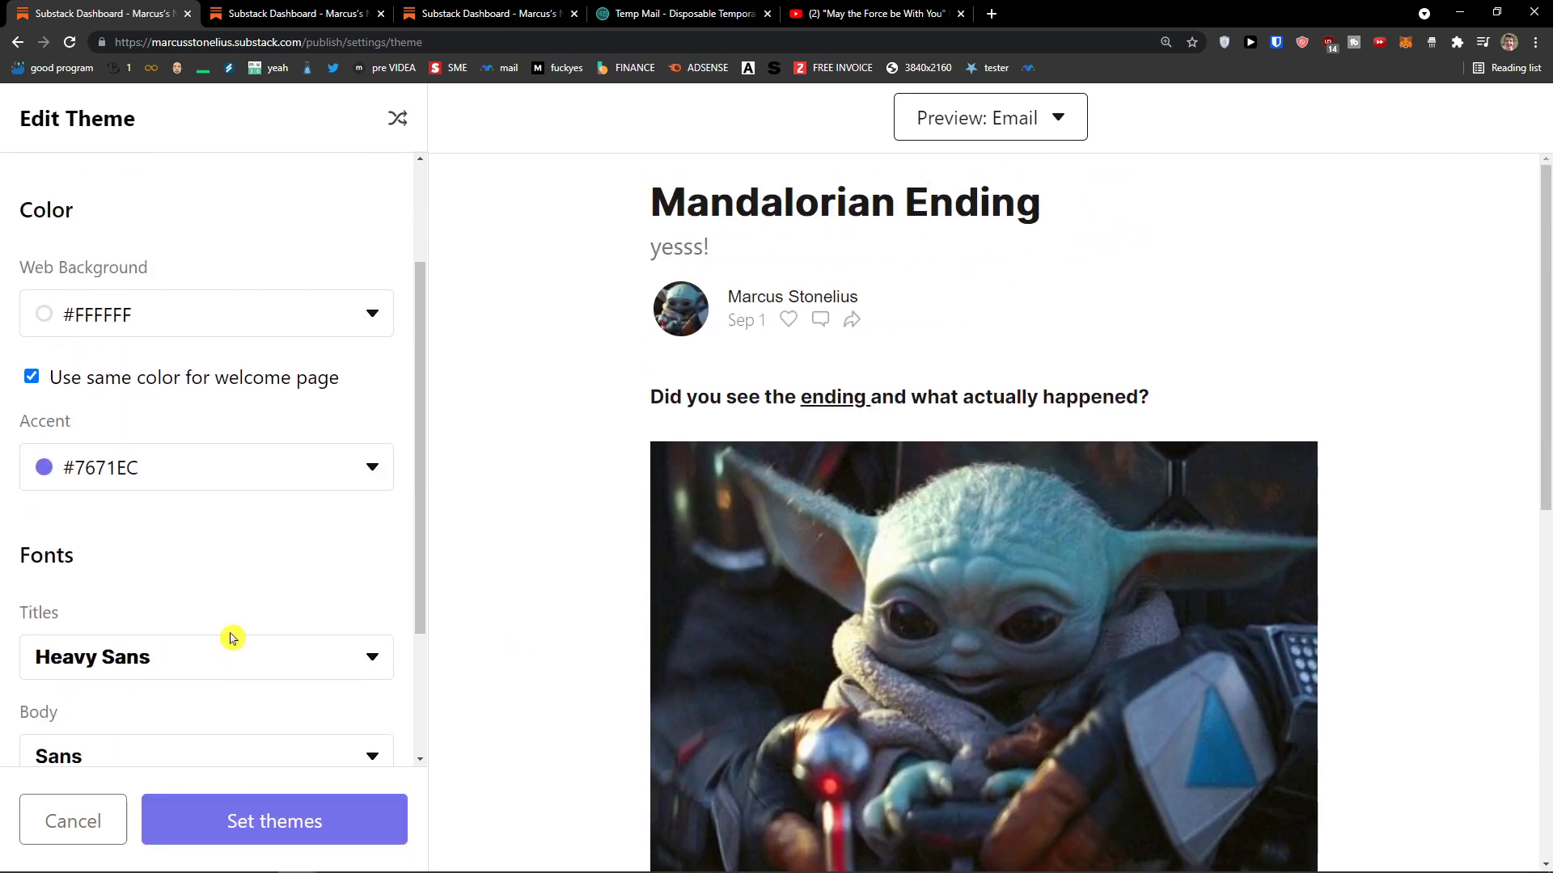
# Step: Preview the theme on the Welcome page and save the theme changes
pyautogui.click(942, 140)
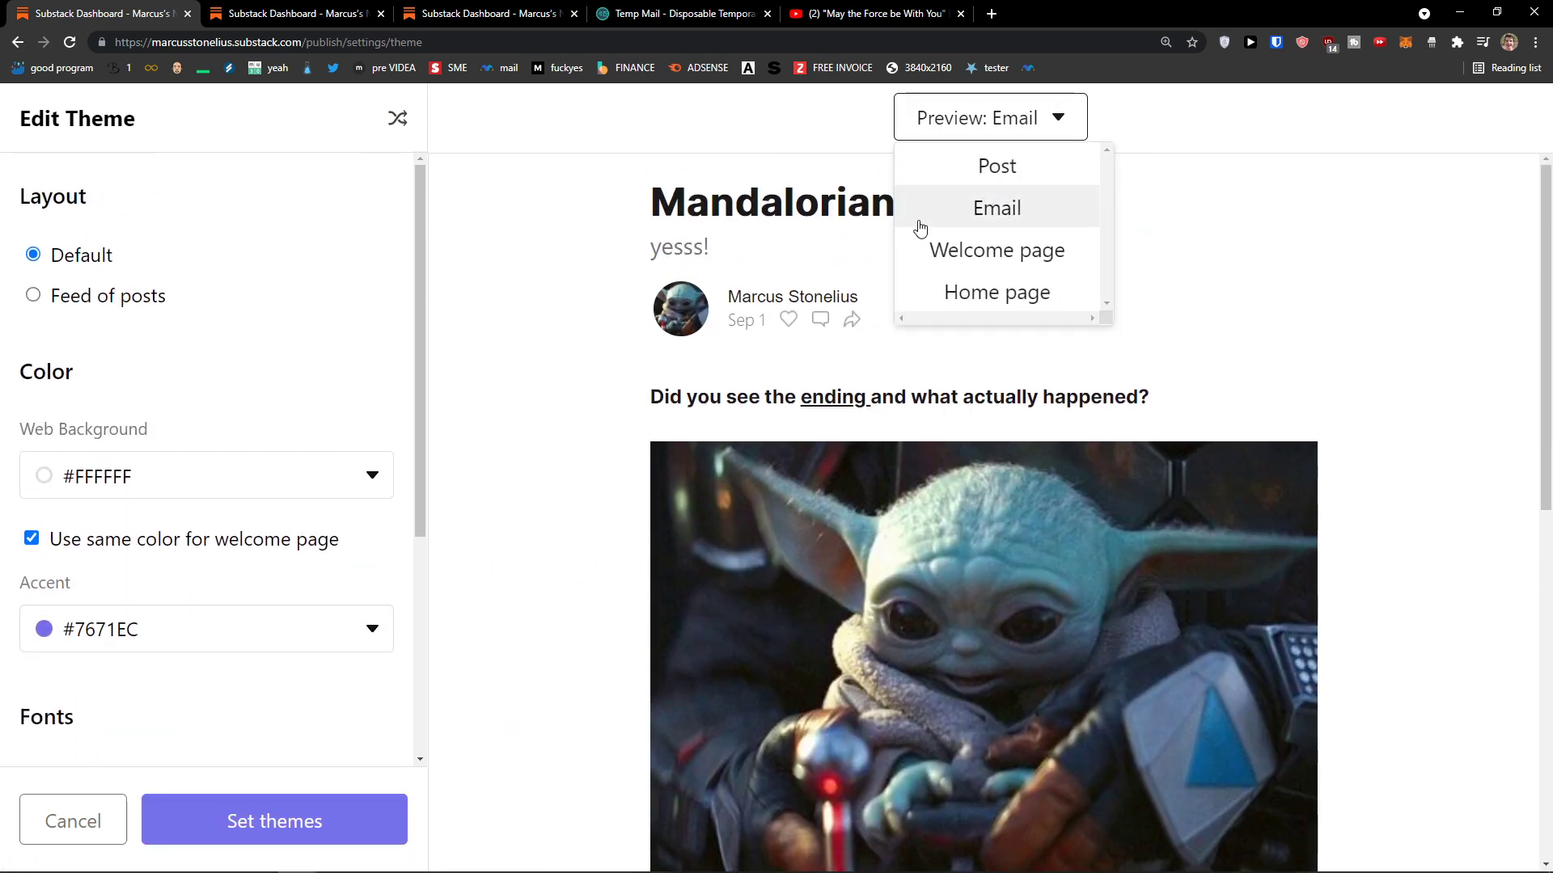
pyautogui.click(945, 251)
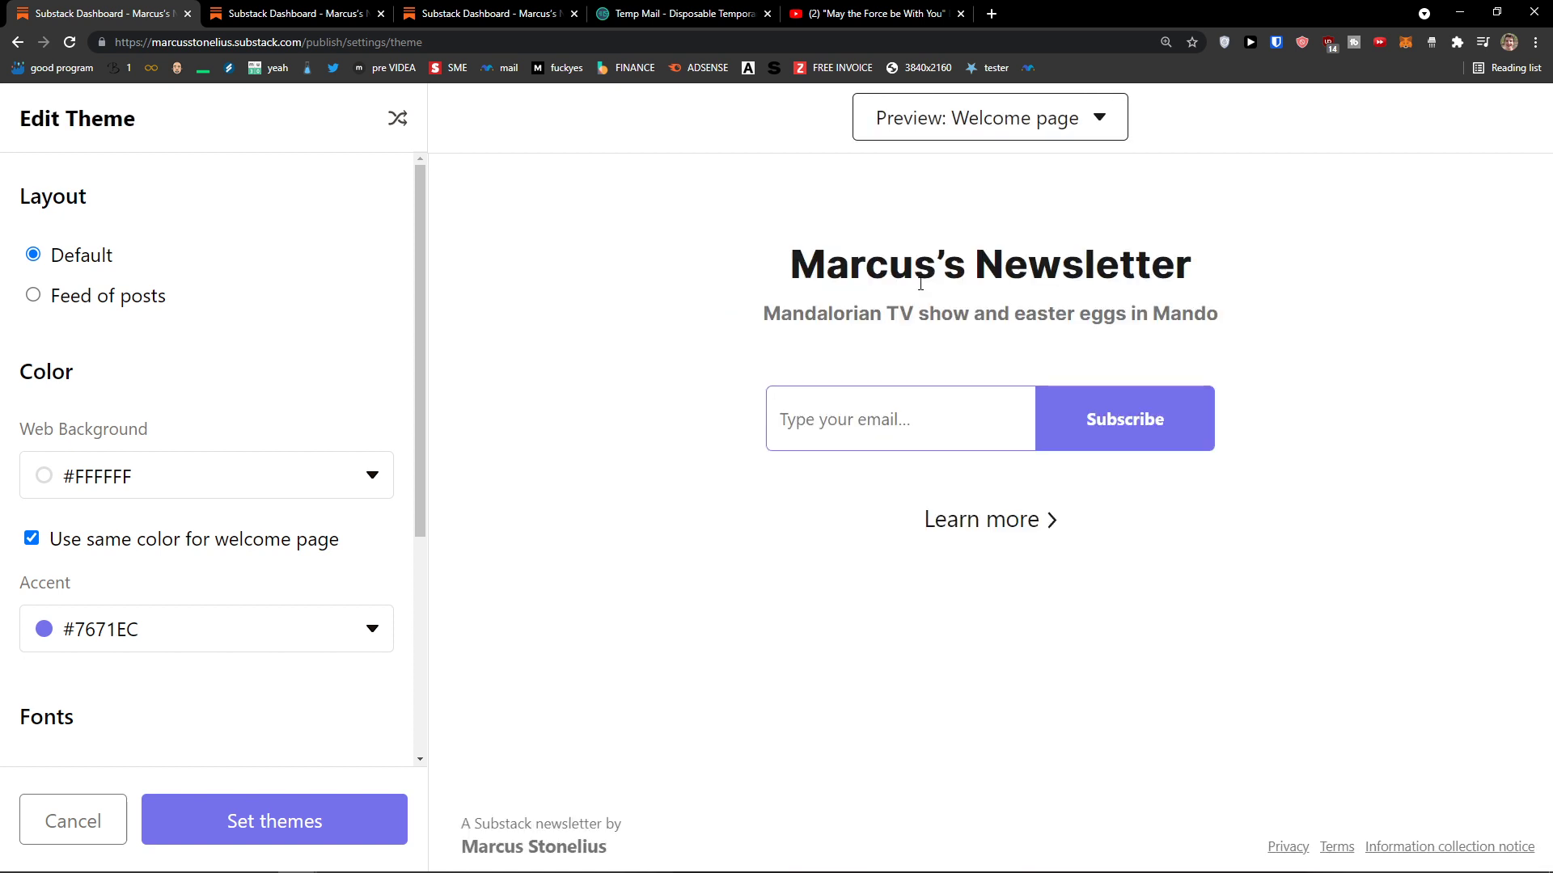
pyautogui.click(318, 819)
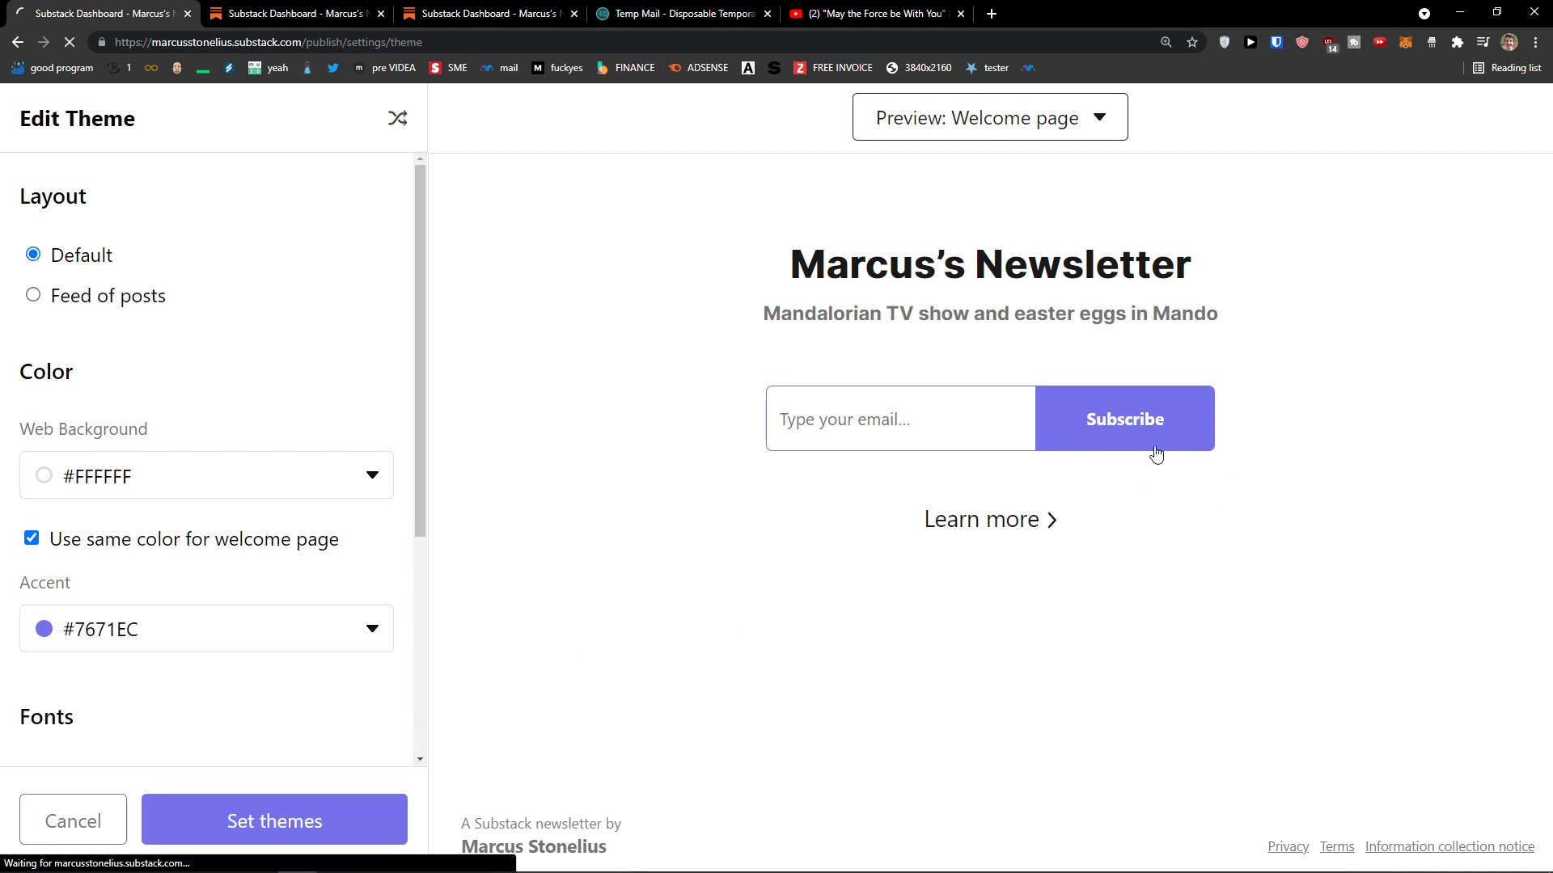
# Step: Scroll the settings page down to Set up paid subscriptions
pyautogui.scroll(-3, 355, 275)
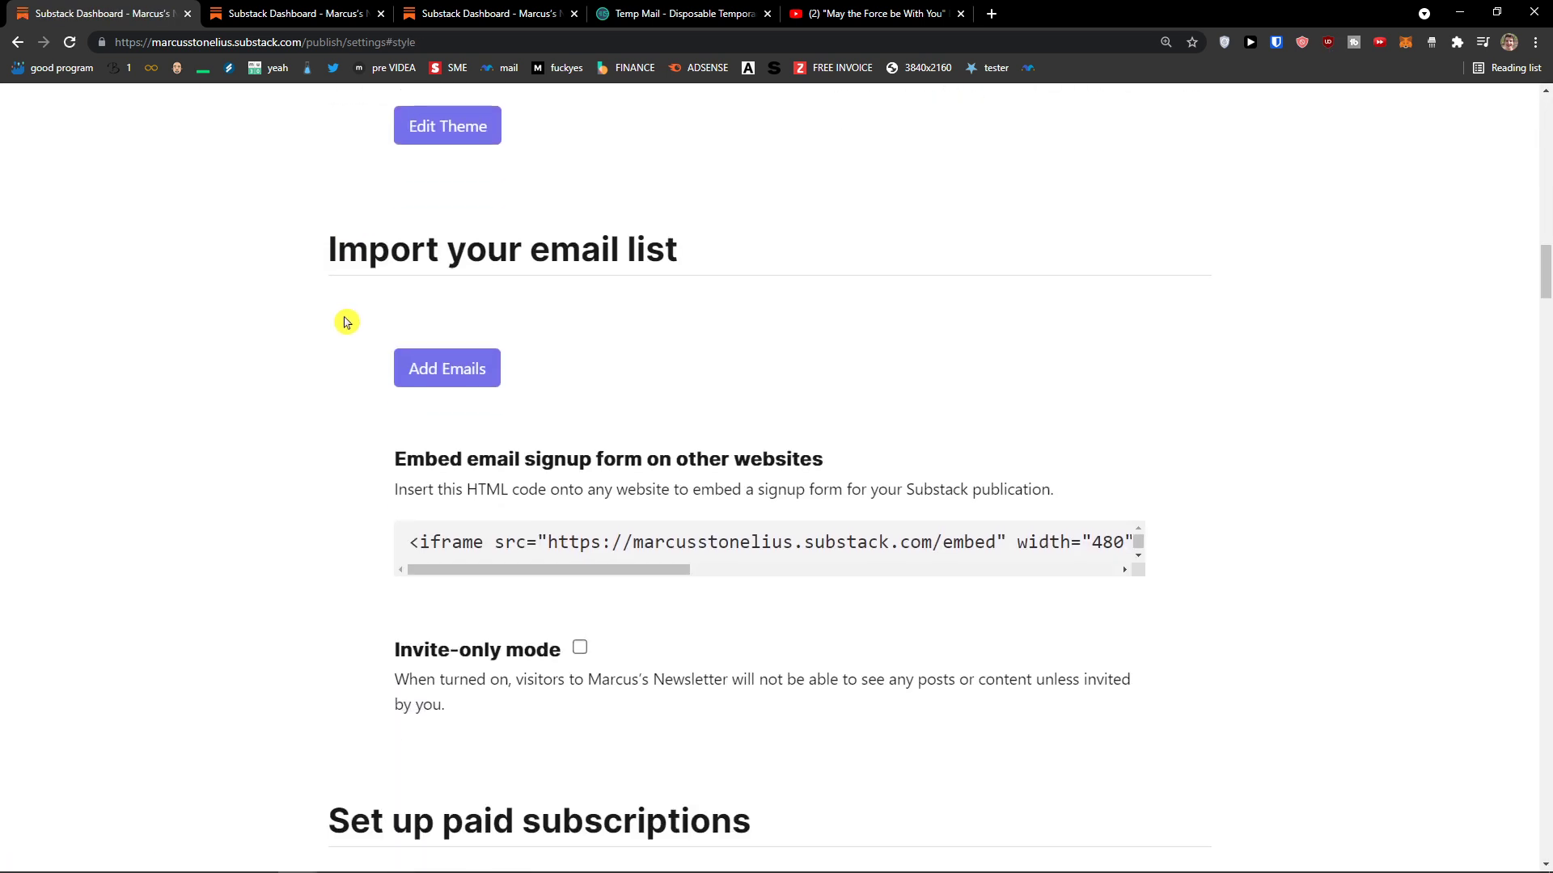
pyautogui.scroll(1, 346, 321)
pyautogui.scroll(2, 348, 322)
pyautogui.scroll(-1, 352, 323)
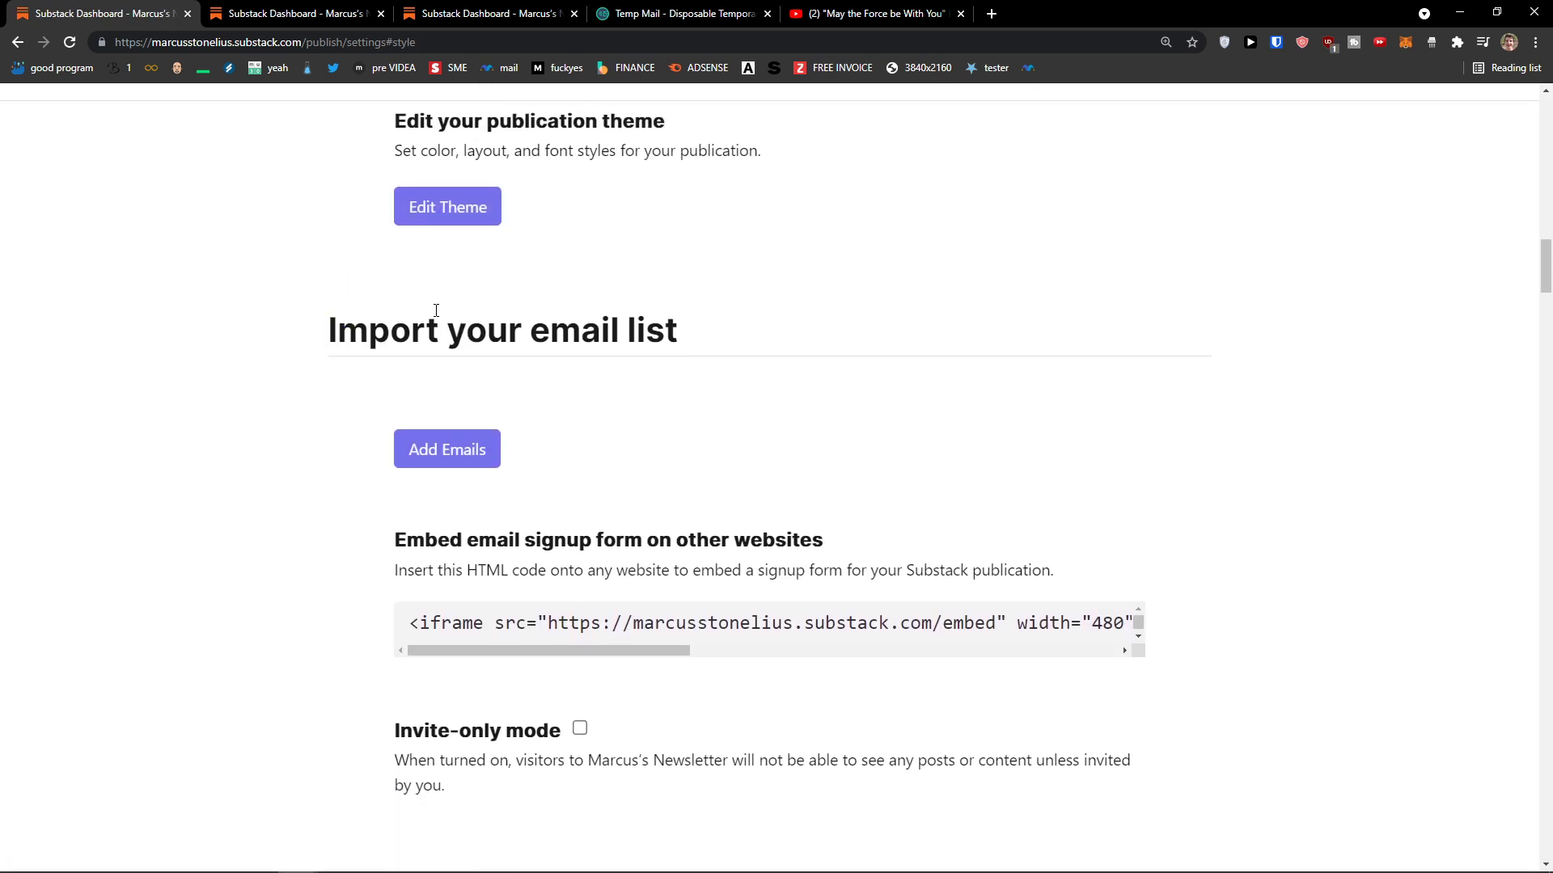
pyautogui.scroll(1, 355, 325)
pyautogui.scroll(-2, 360, 328)
pyautogui.scroll(-9, 360, 327)
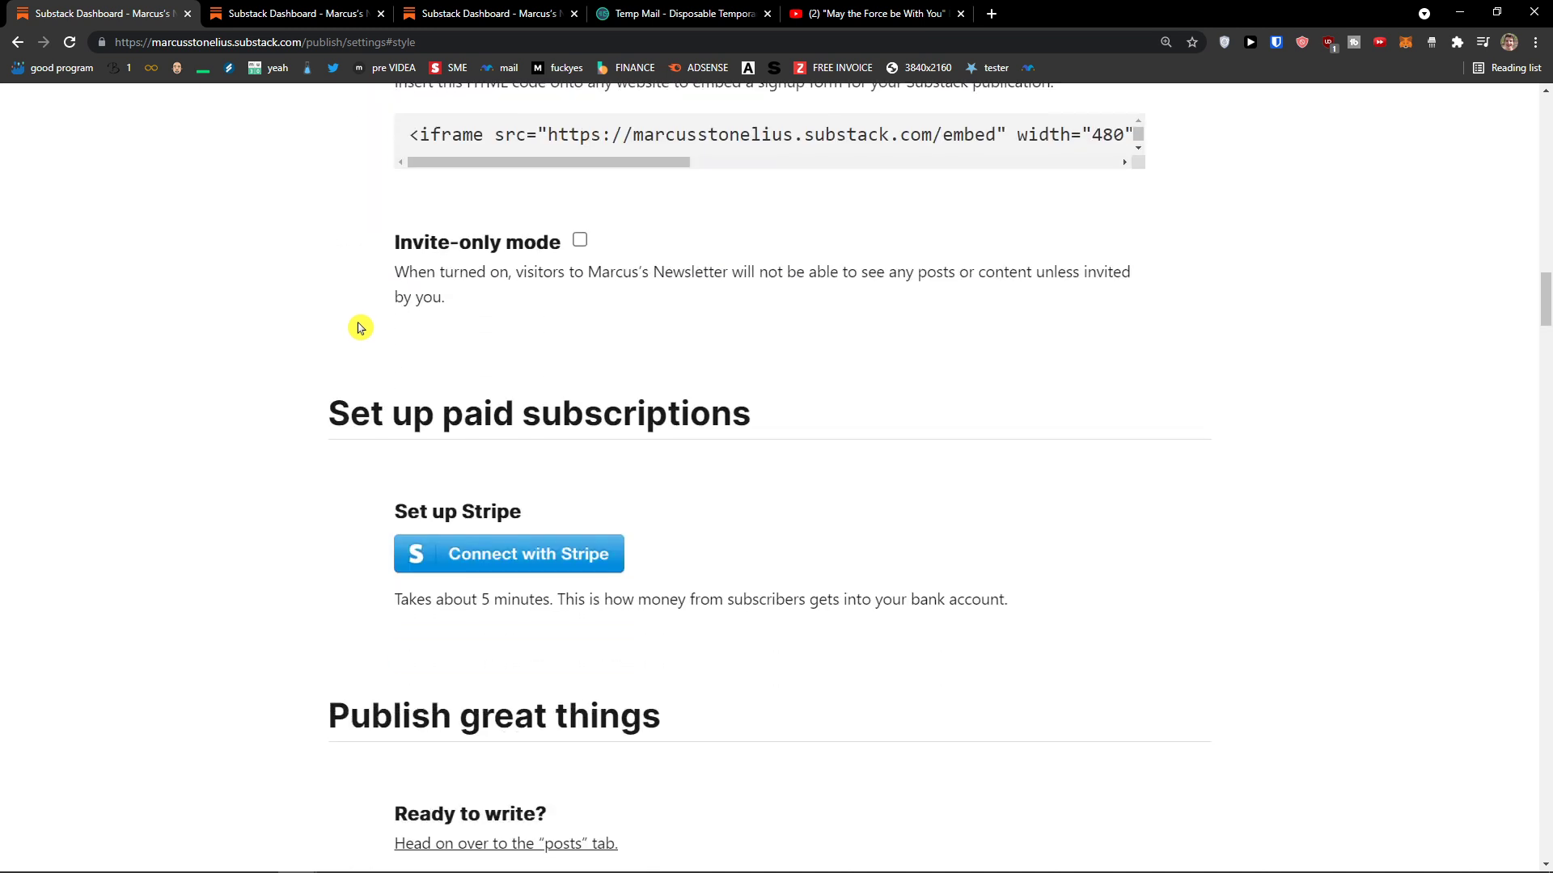
pyautogui.scroll(1, 356, 324)
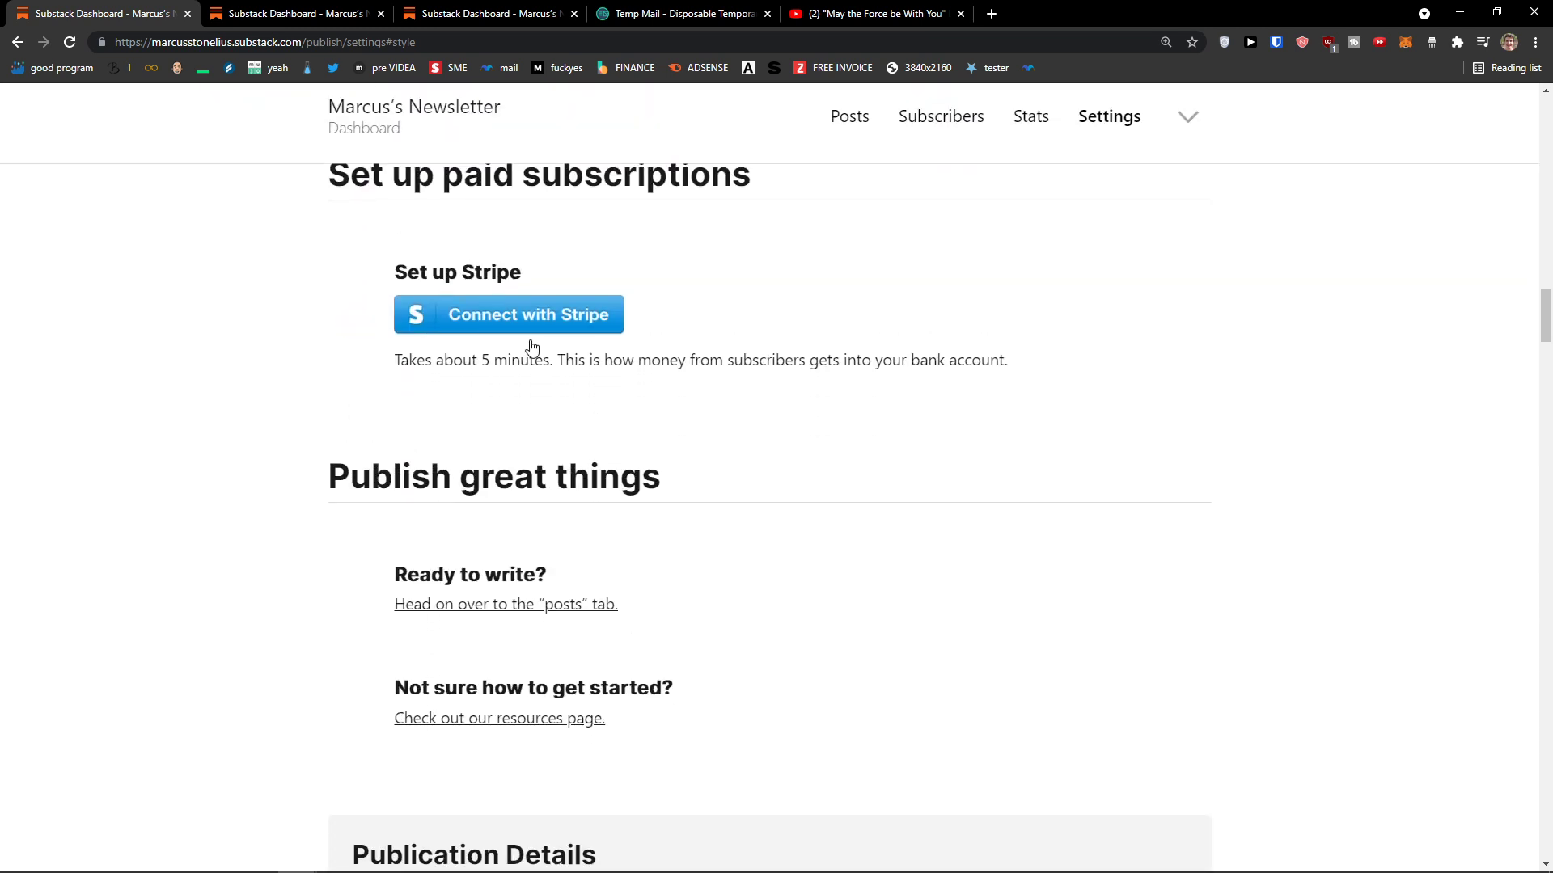
pyautogui.scroll(-1, 870, 440)
pyautogui.scroll(3, 1196, 229)
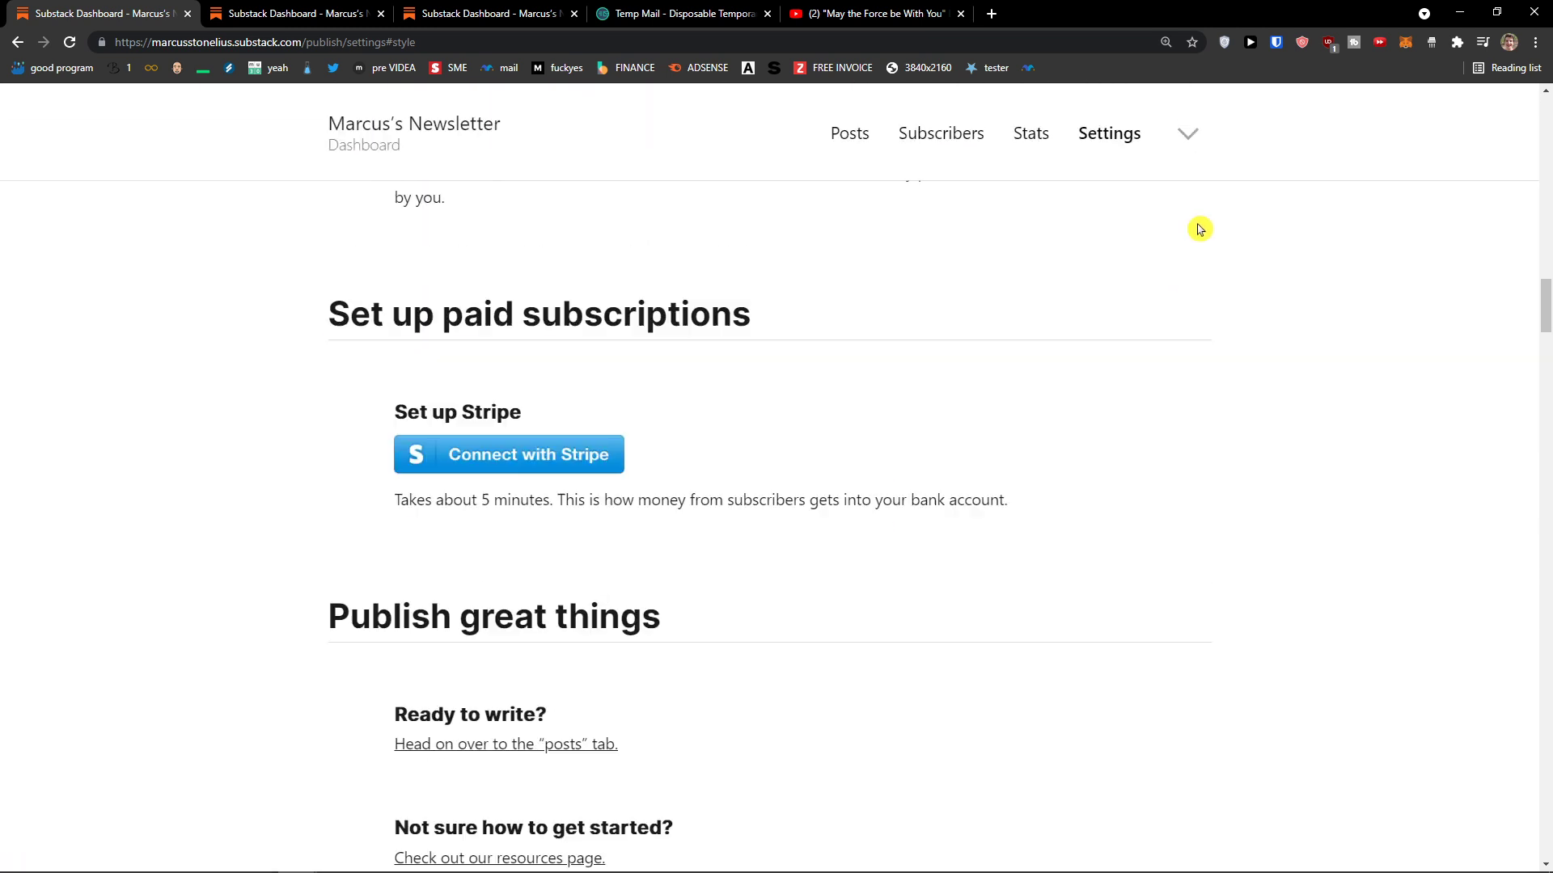
# Step: Open and dismiss the account menu, then go to the publication's home page
pyautogui.click(1187, 140)
pyautogui.click(797, 132)
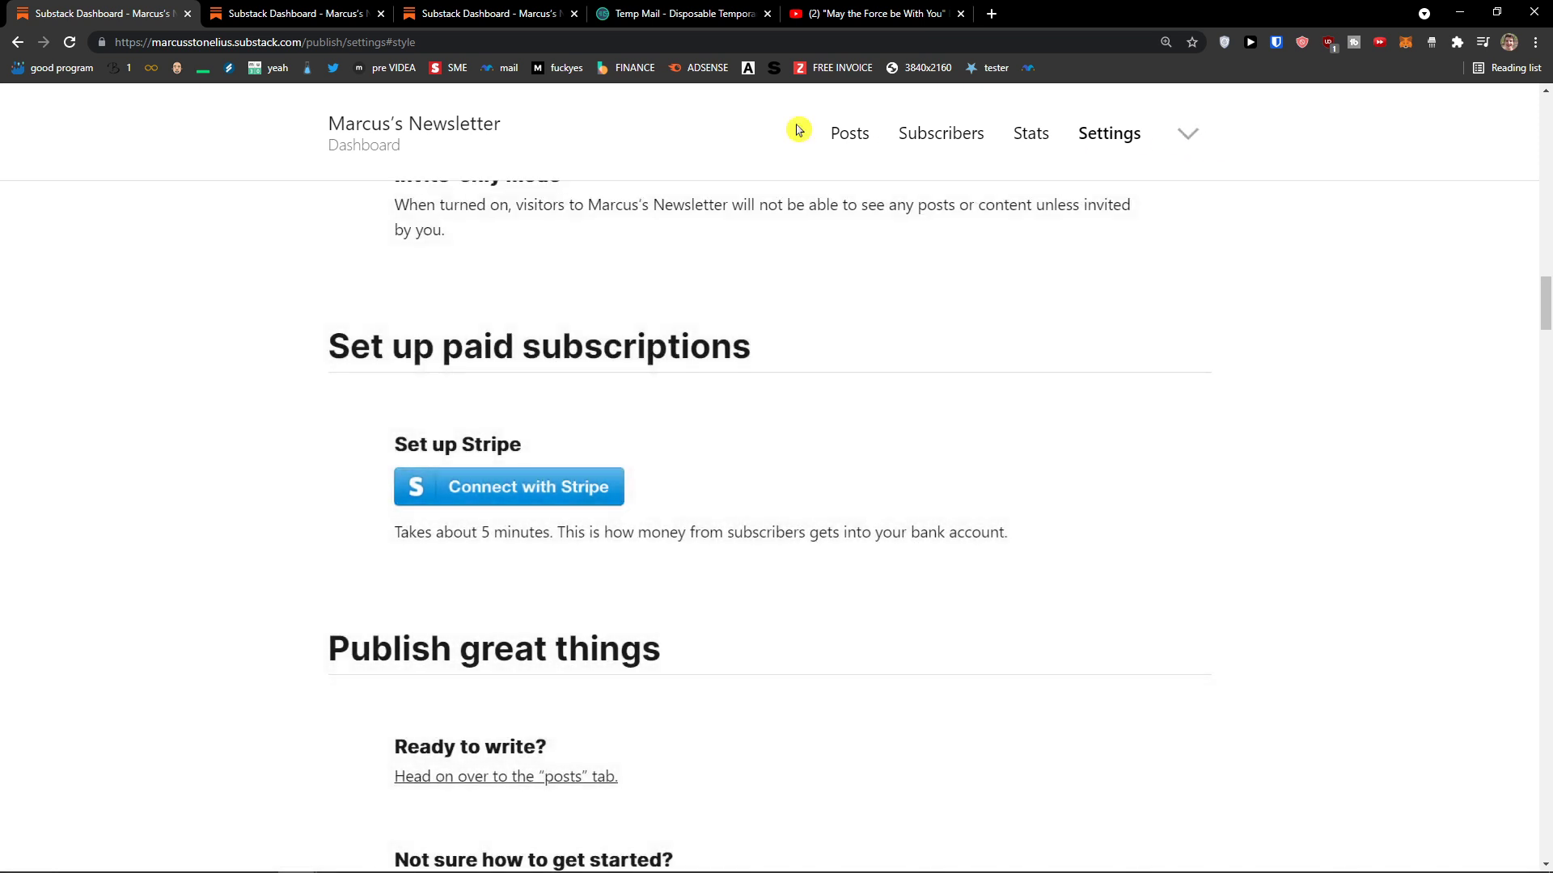
pyautogui.click(426, 124)
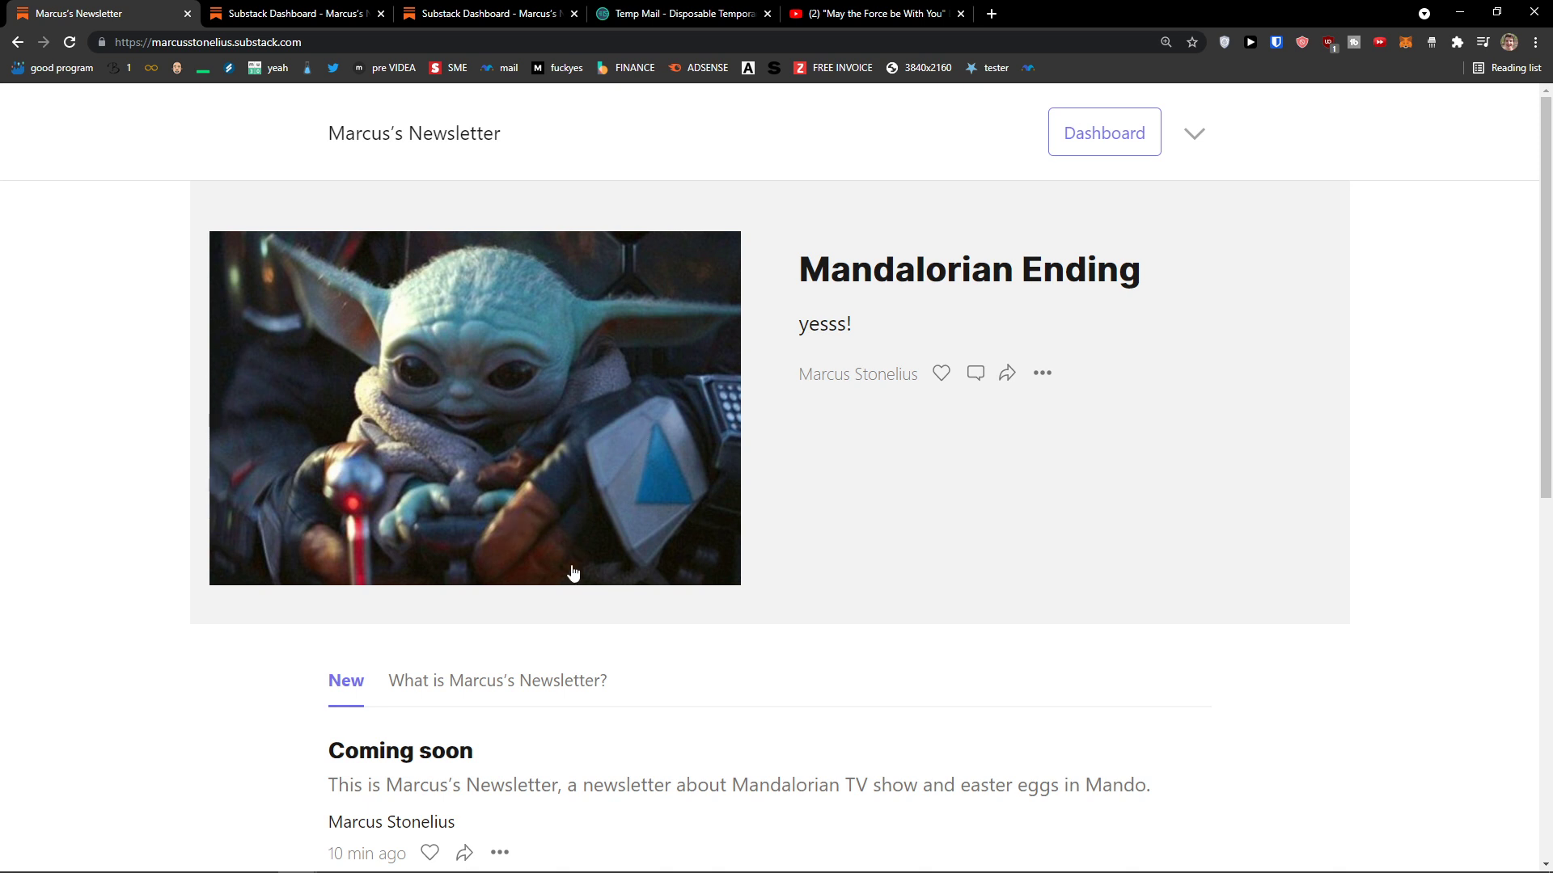
# Step: Open the Mandalorian Ending post from Marcus's Newsletter home page and scroll through it
pyautogui.scroll(-4, 584, 646)
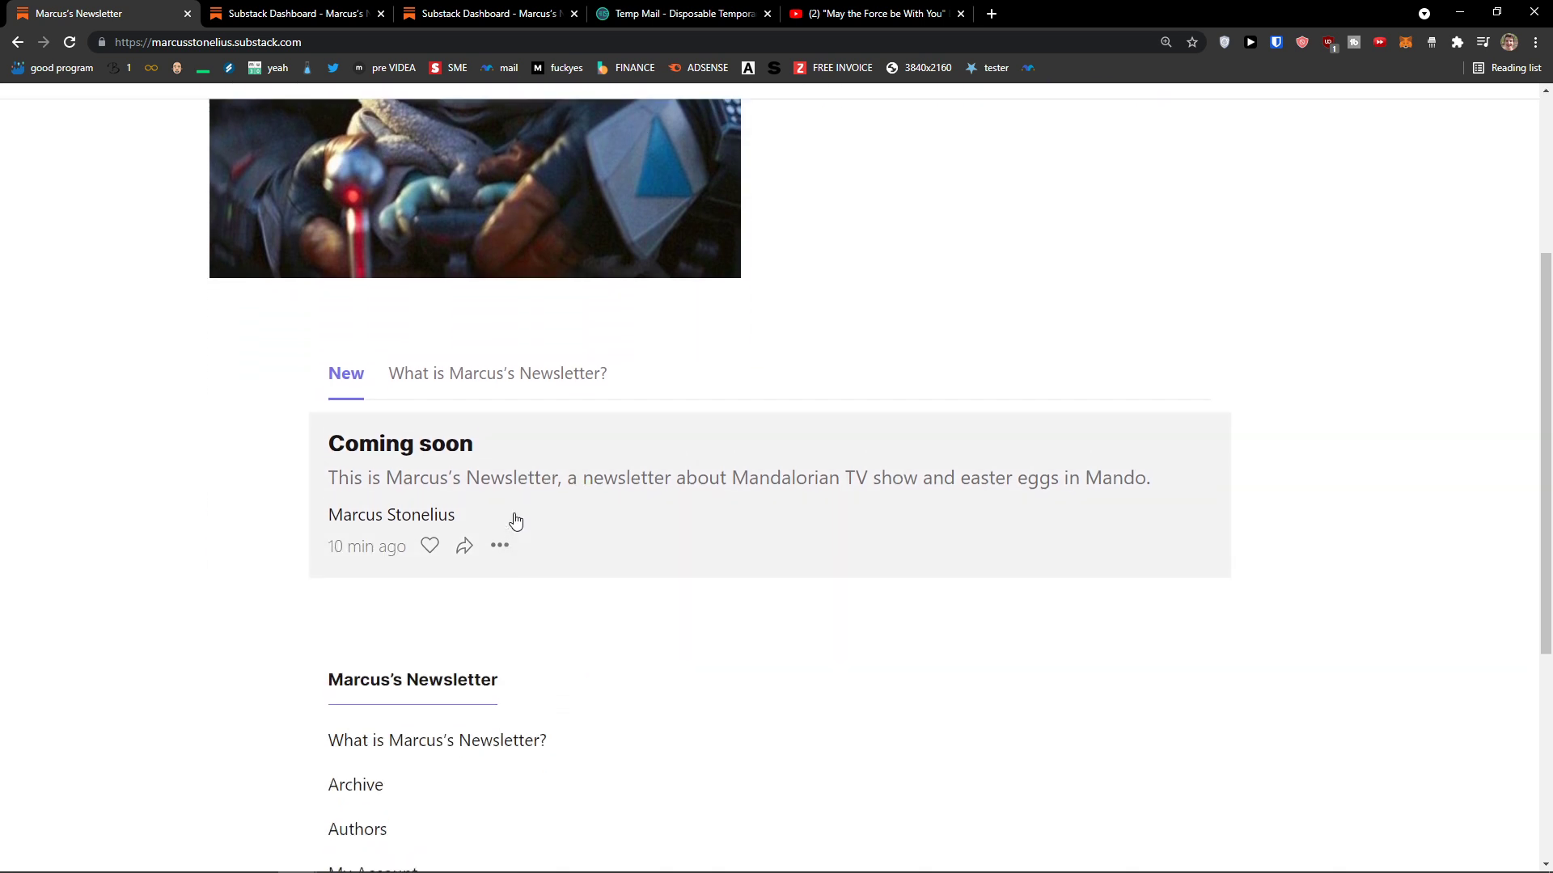
pyautogui.scroll(4, 485, 485)
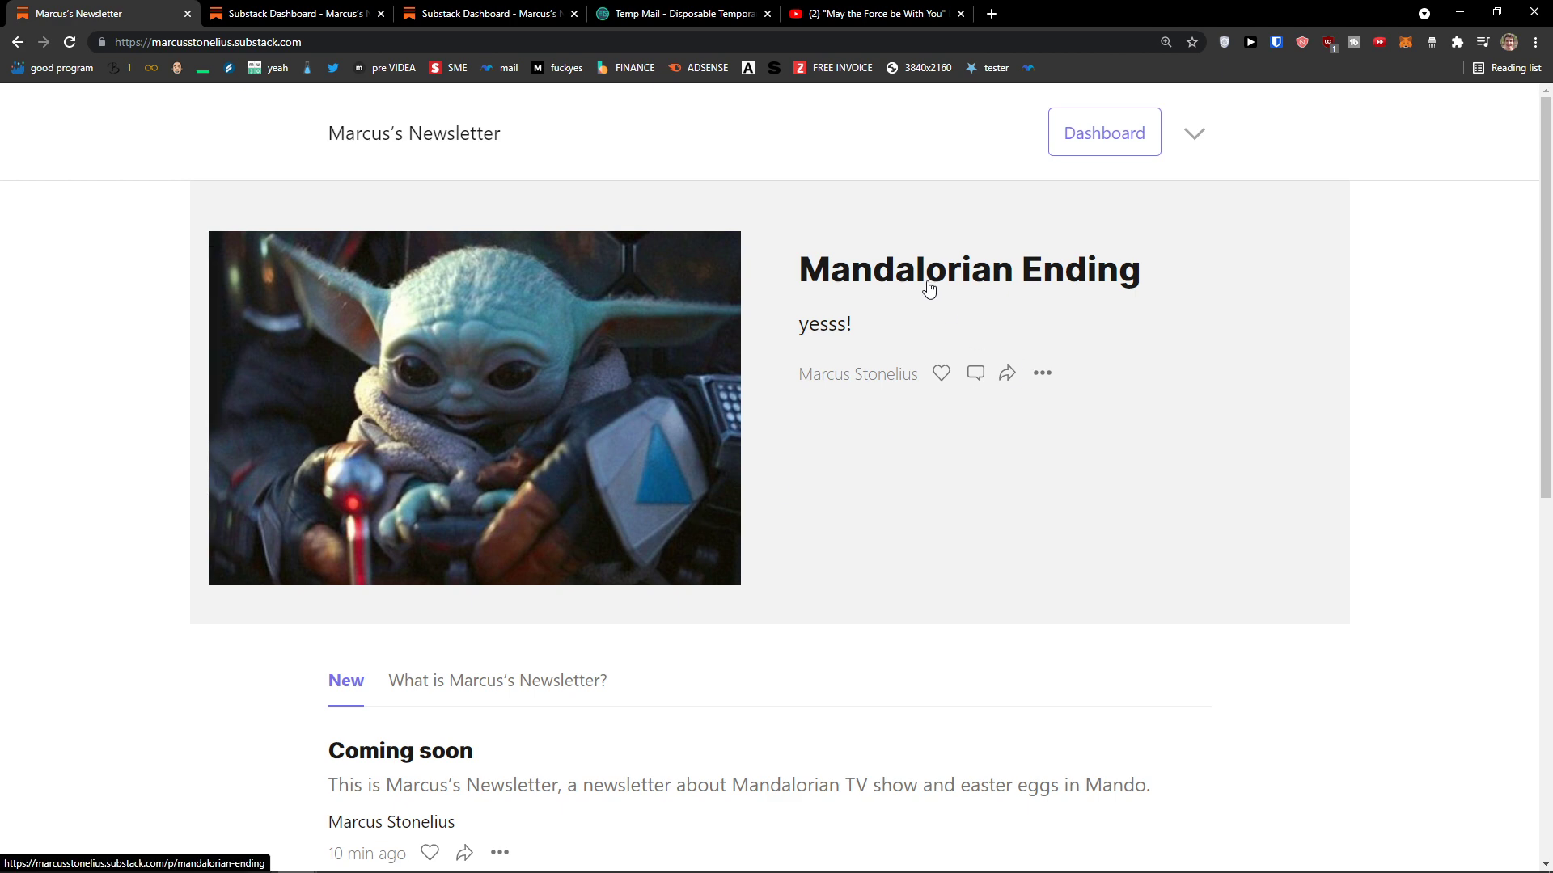
pyautogui.click(928, 289)
pyautogui.scroll(-10, 524, 643)
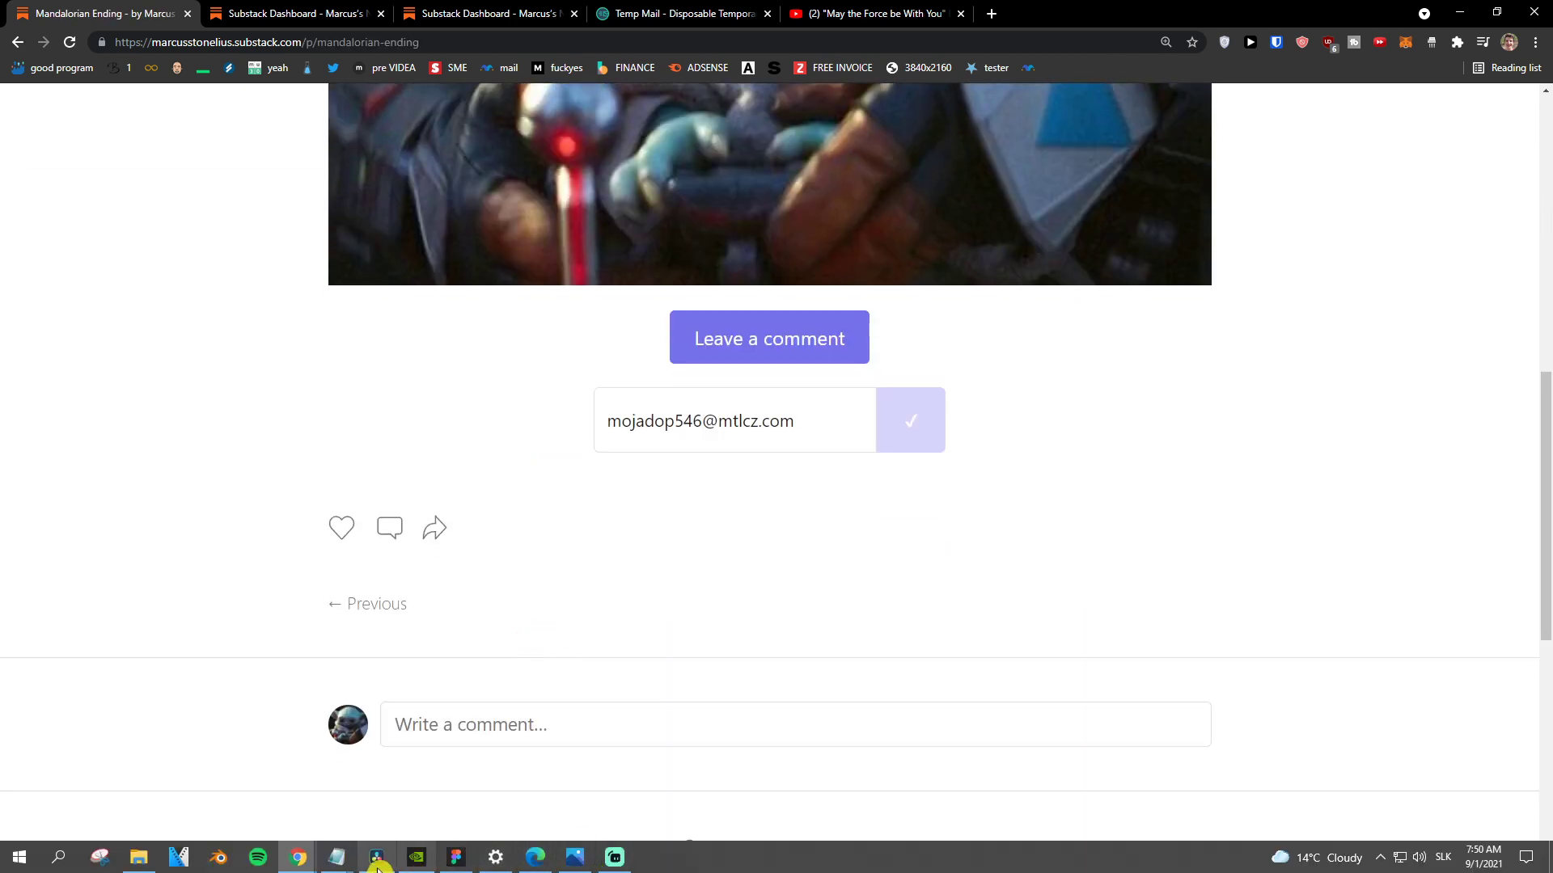
# Step: Switch to Gmail and open the Mandalorian Ending email from the Promotions tab
pyautogui.moveTo(301, 864)
pyautogui.click(1286, 780)
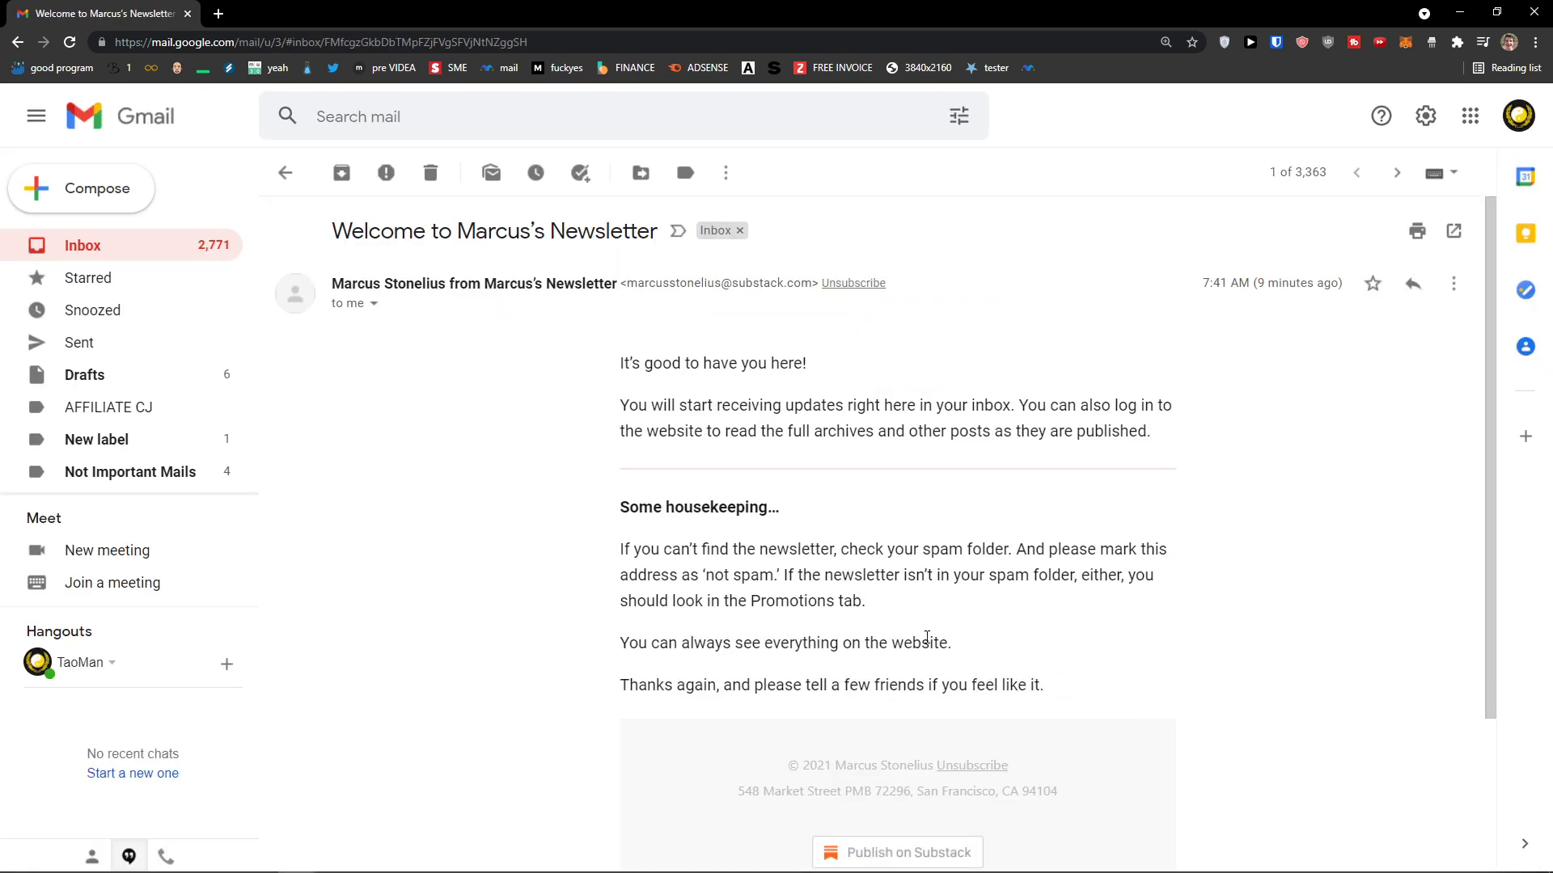
pyautogui.click(217, 247)
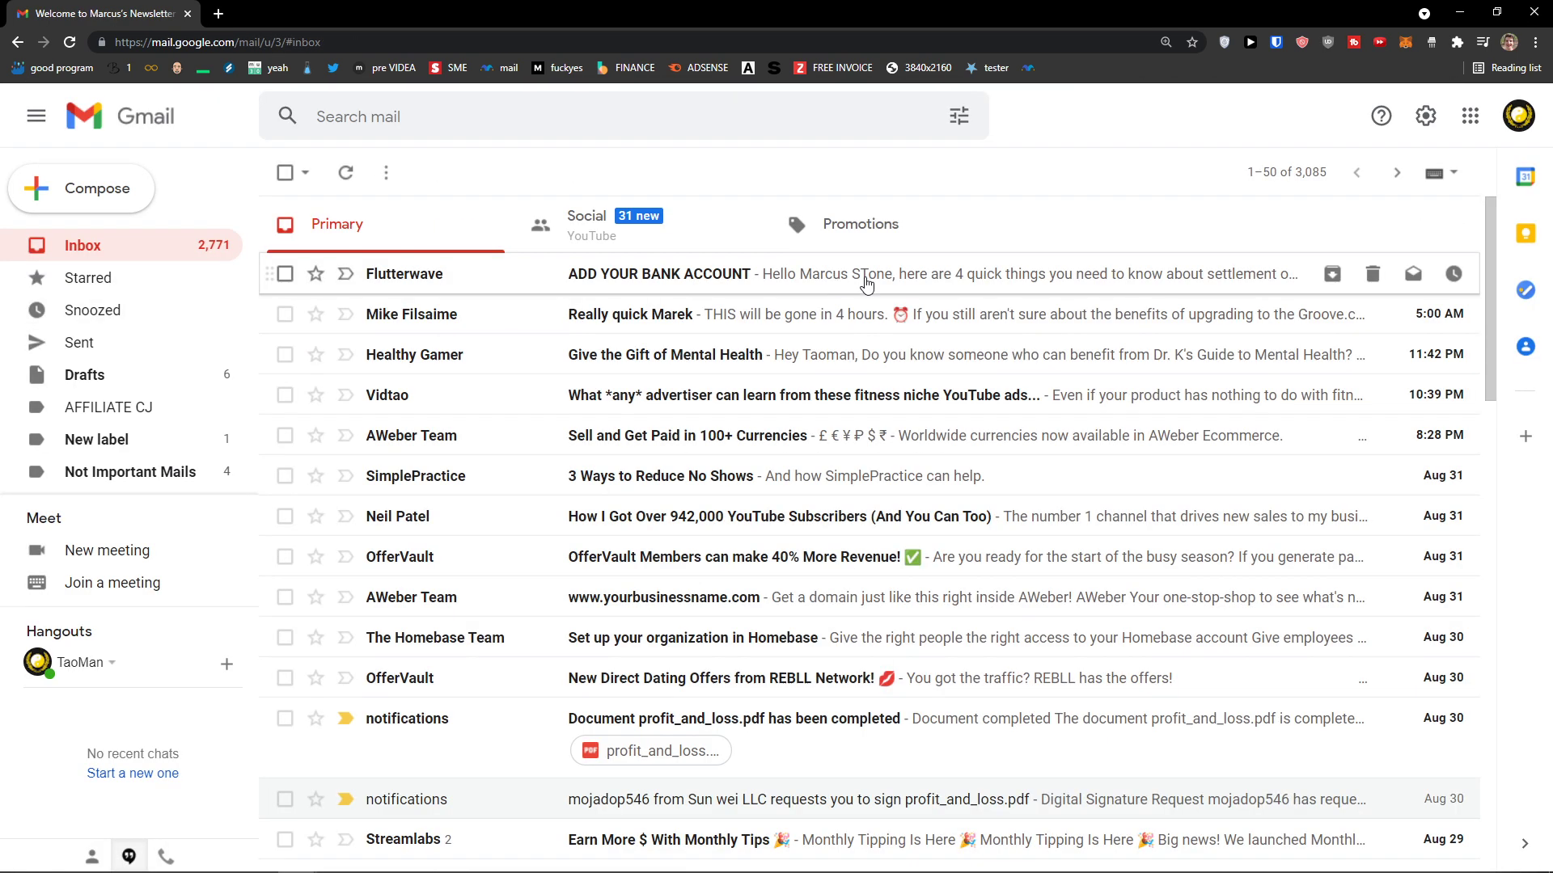
pyautogui.click(873, 234)
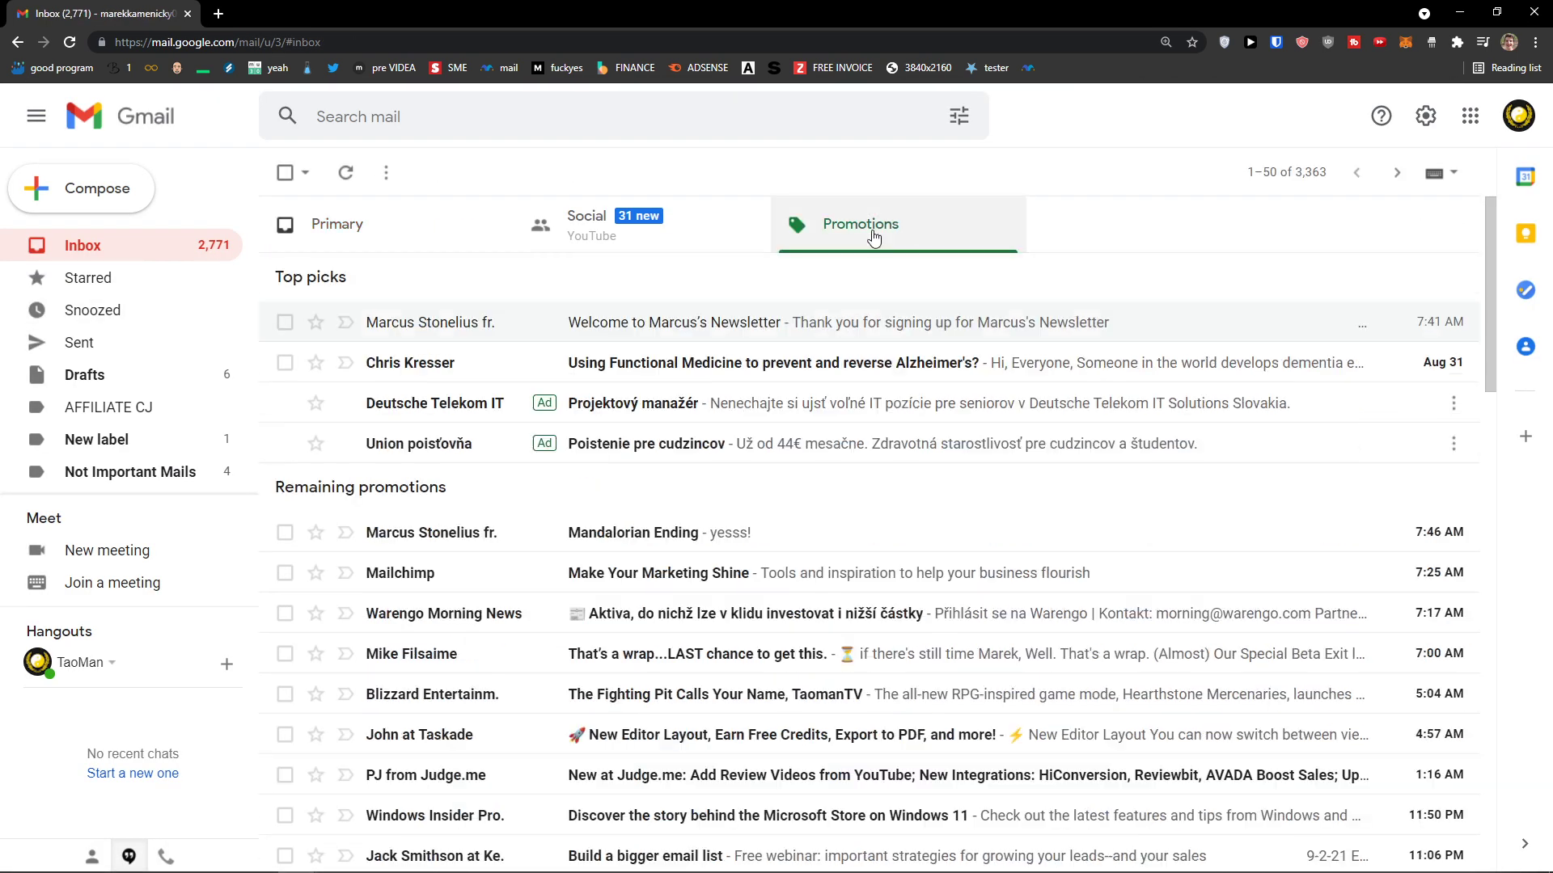
pyautogui.click(652, 544)
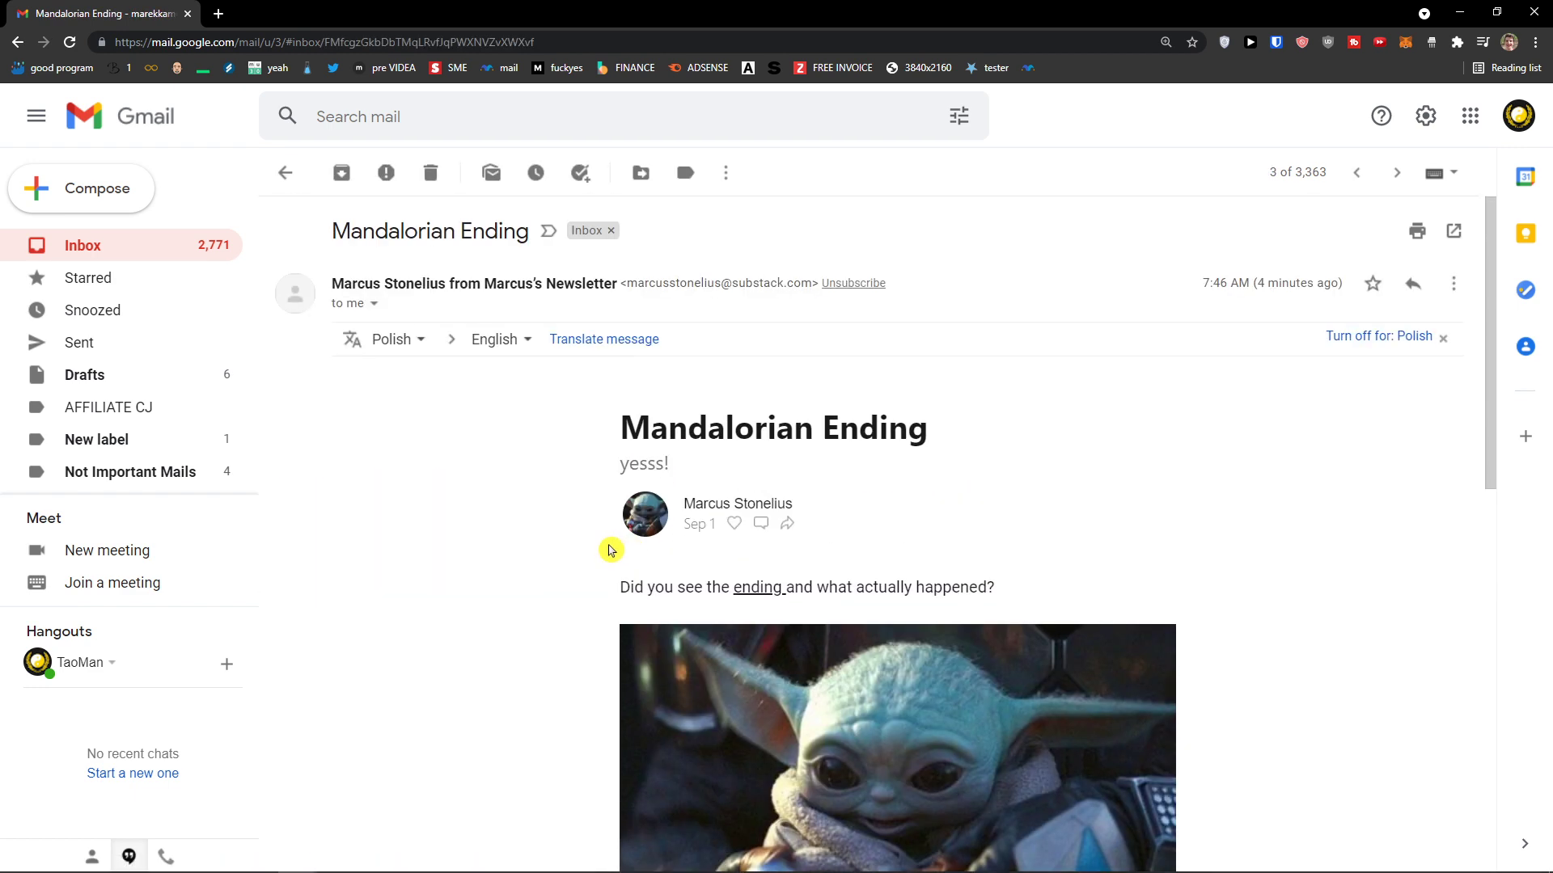
pyautogui.scroll(-4, 609, 549)
pyautogui.scroll(-6, 610, 550)
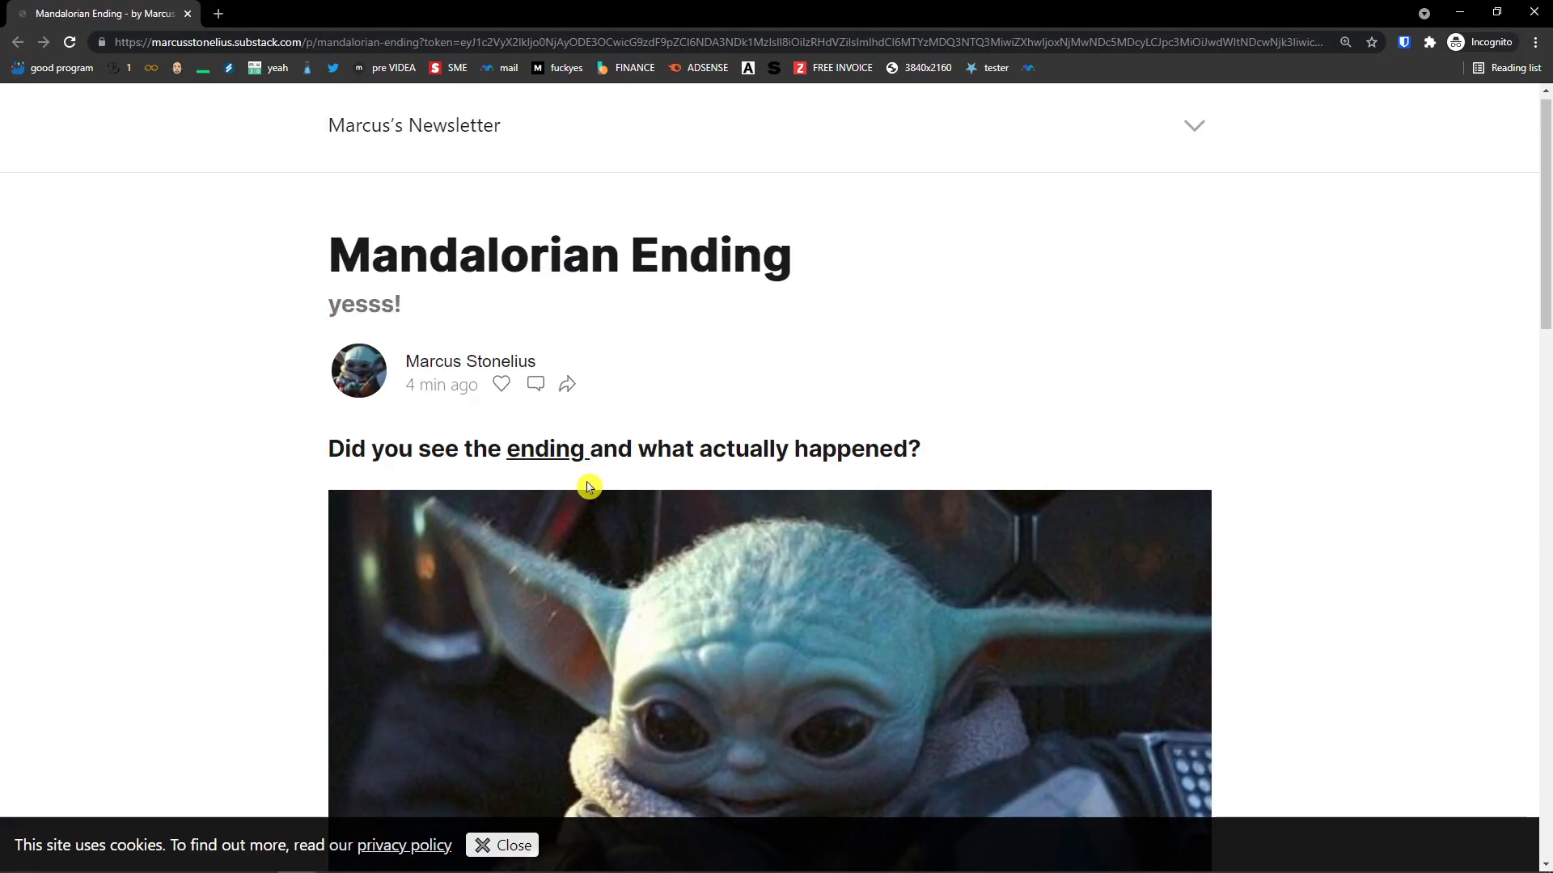
# Step: Begin a comment on the Substack post and close the re-authentication notice
pyautogui.scroll(-3, 646, 462)
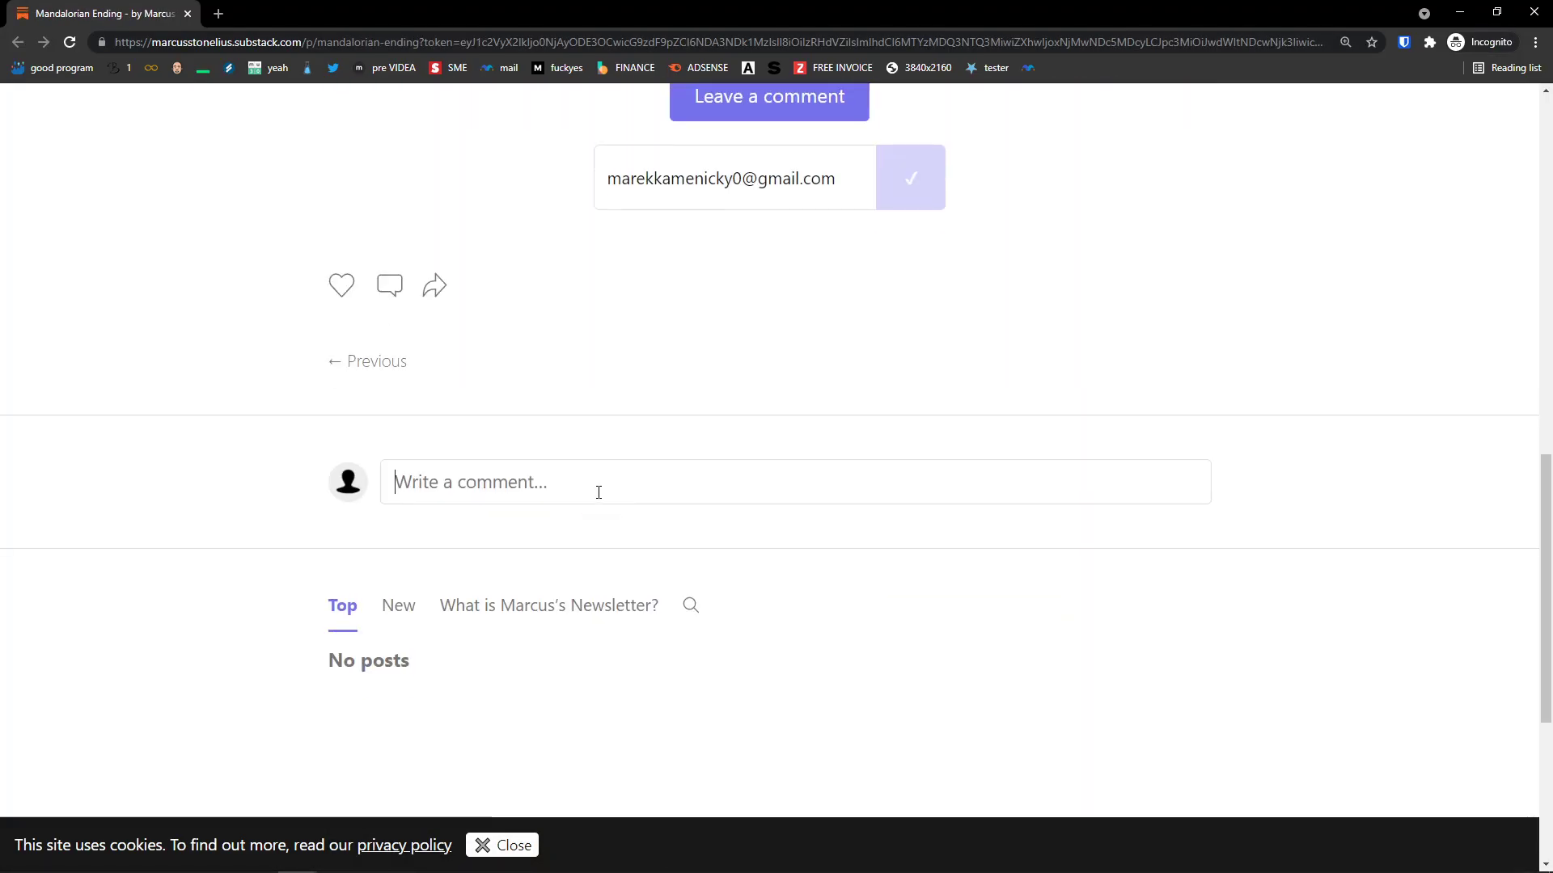
pyautogui.click(599, 493)
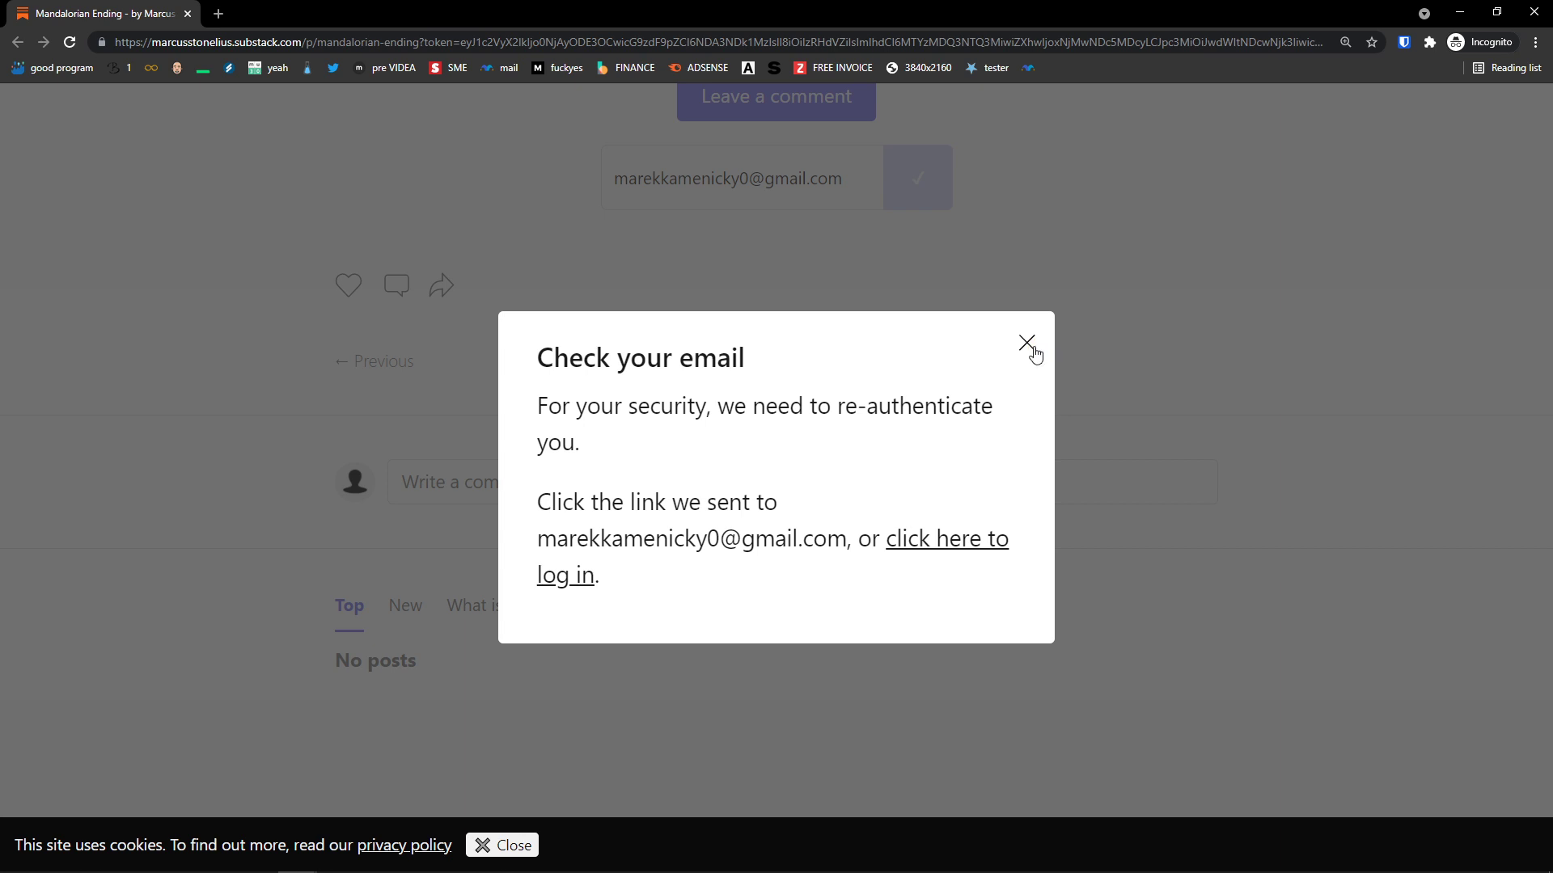
pyautogui.click(1026, 343)
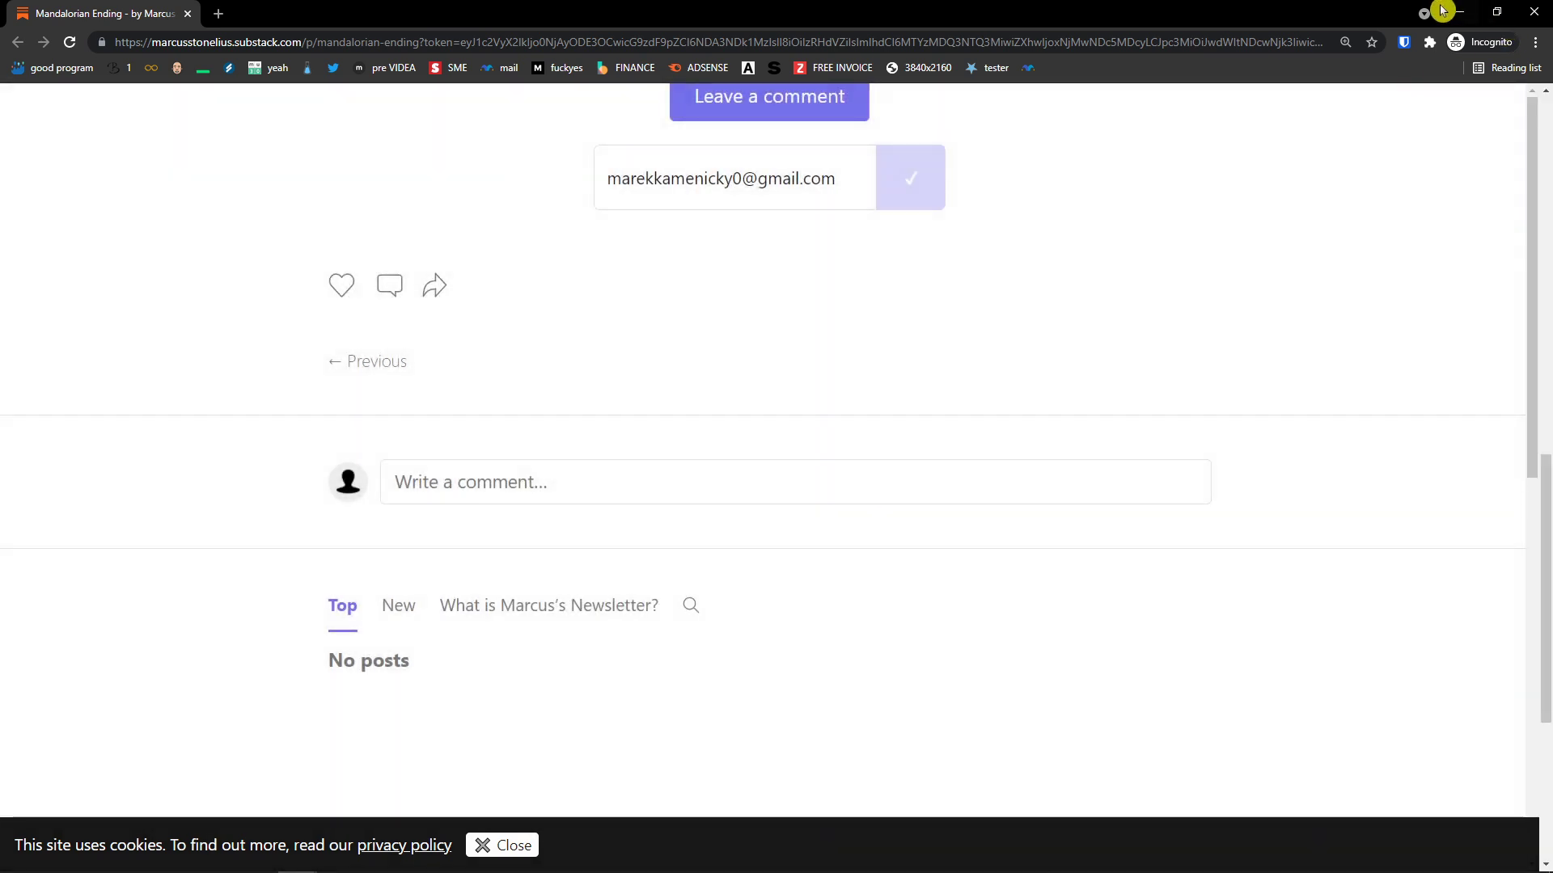
# Step: Return from the open email to the Gmail inbox showing the new login email
pyautogui.click(1458, 11)
pyautogui.scroll(5, 457, 242)
pyautogui.scroll(3, 453, 247)
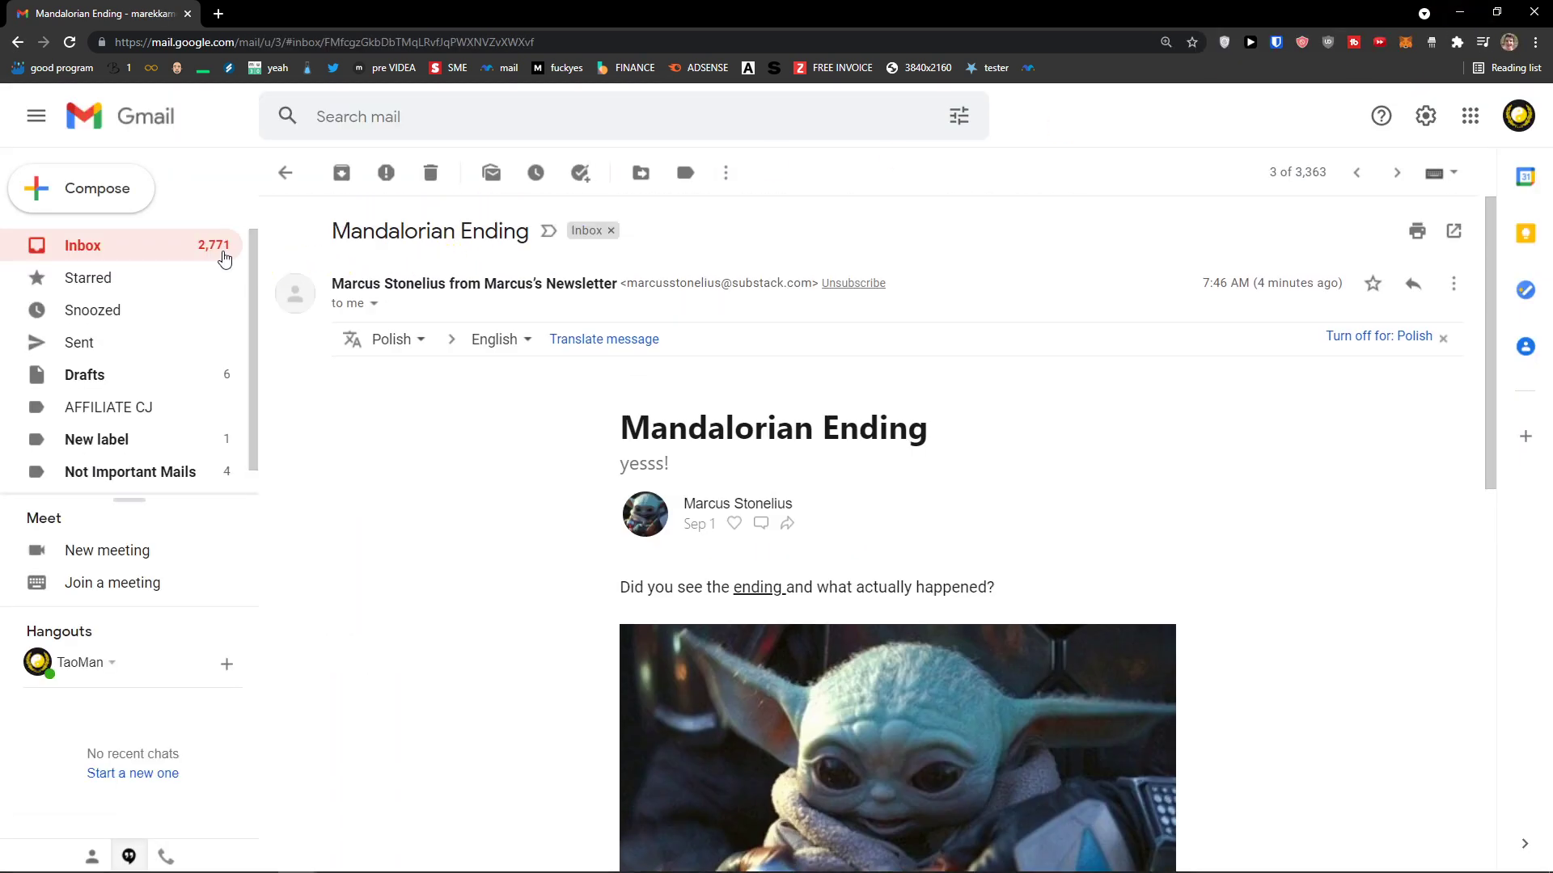
pyautogui.click(224, 253)
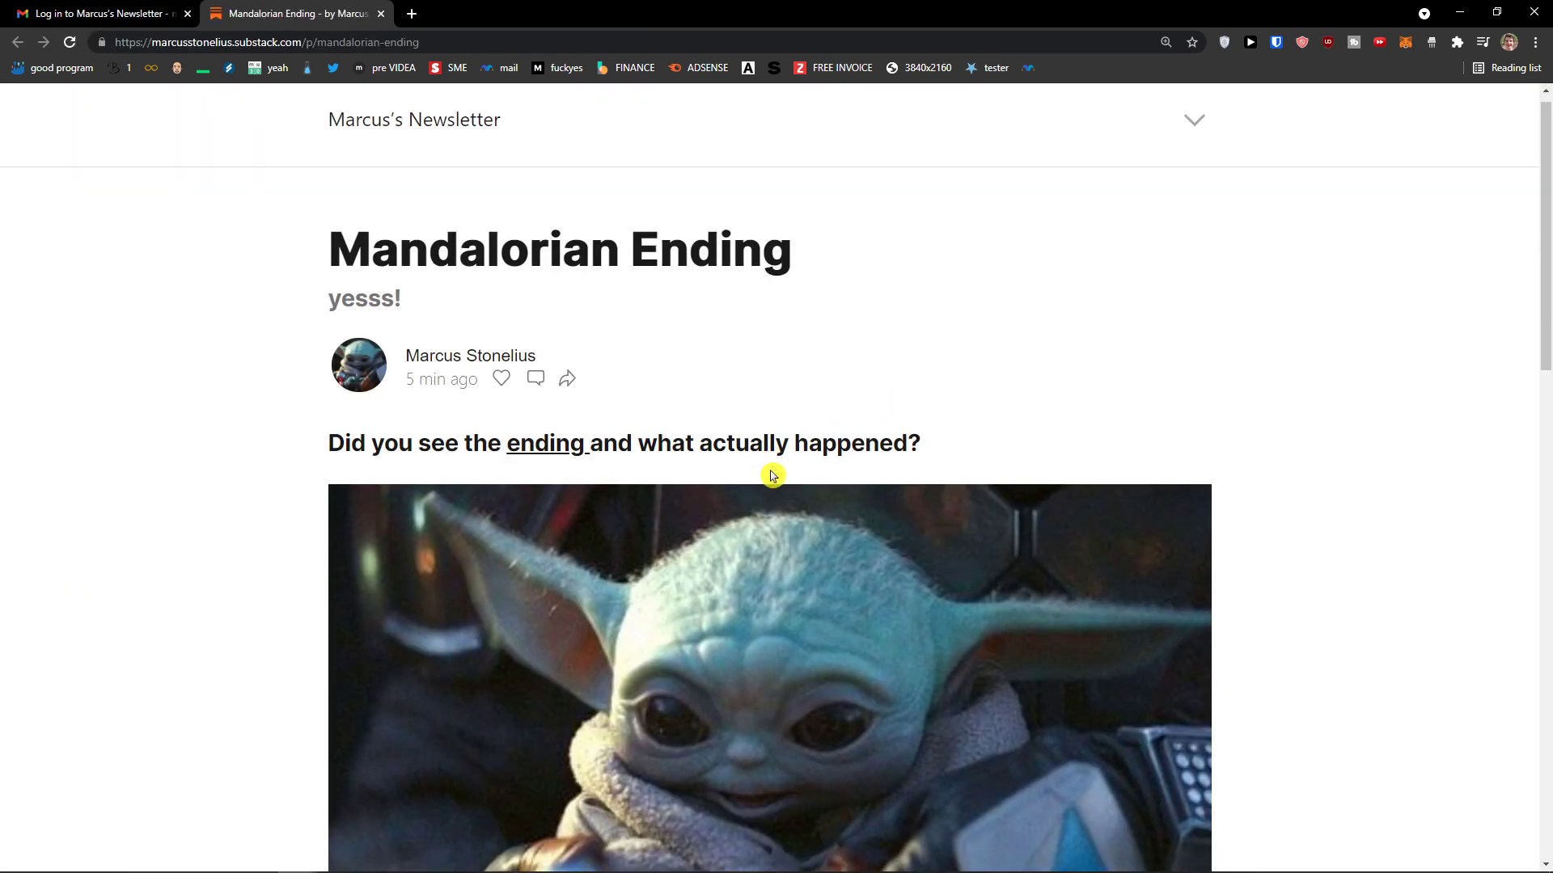
pyautogui.scroll(-3, 769, 478)
# Step: Post the comment 'A' on the Mandalorian Ending post and dismiss the profile prompt
pyautogui.click(690, 553)
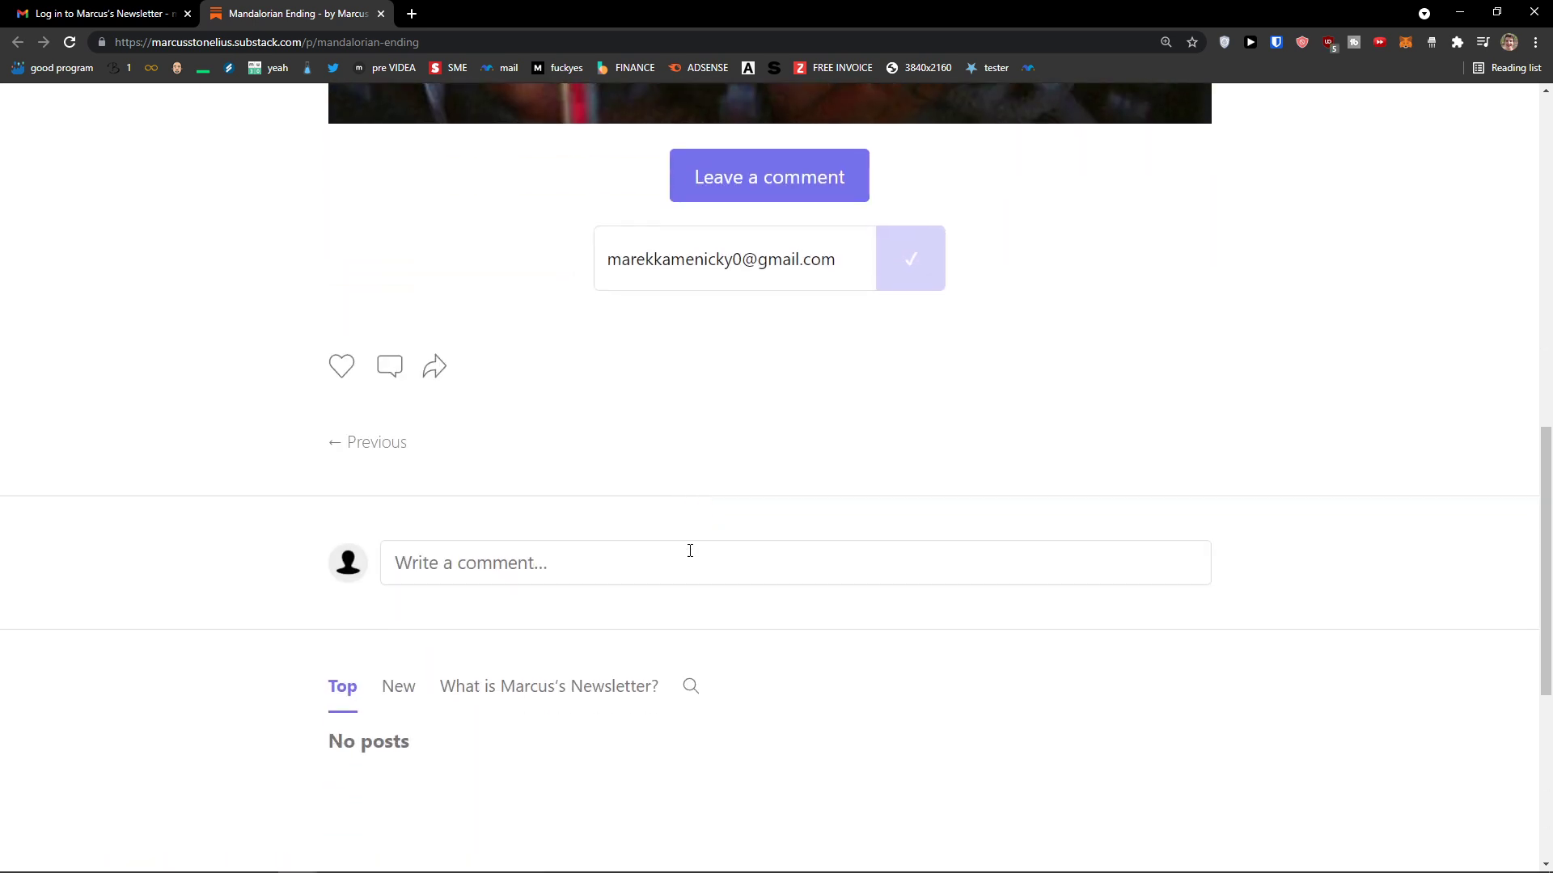
pyautogui.write('Amazing!')
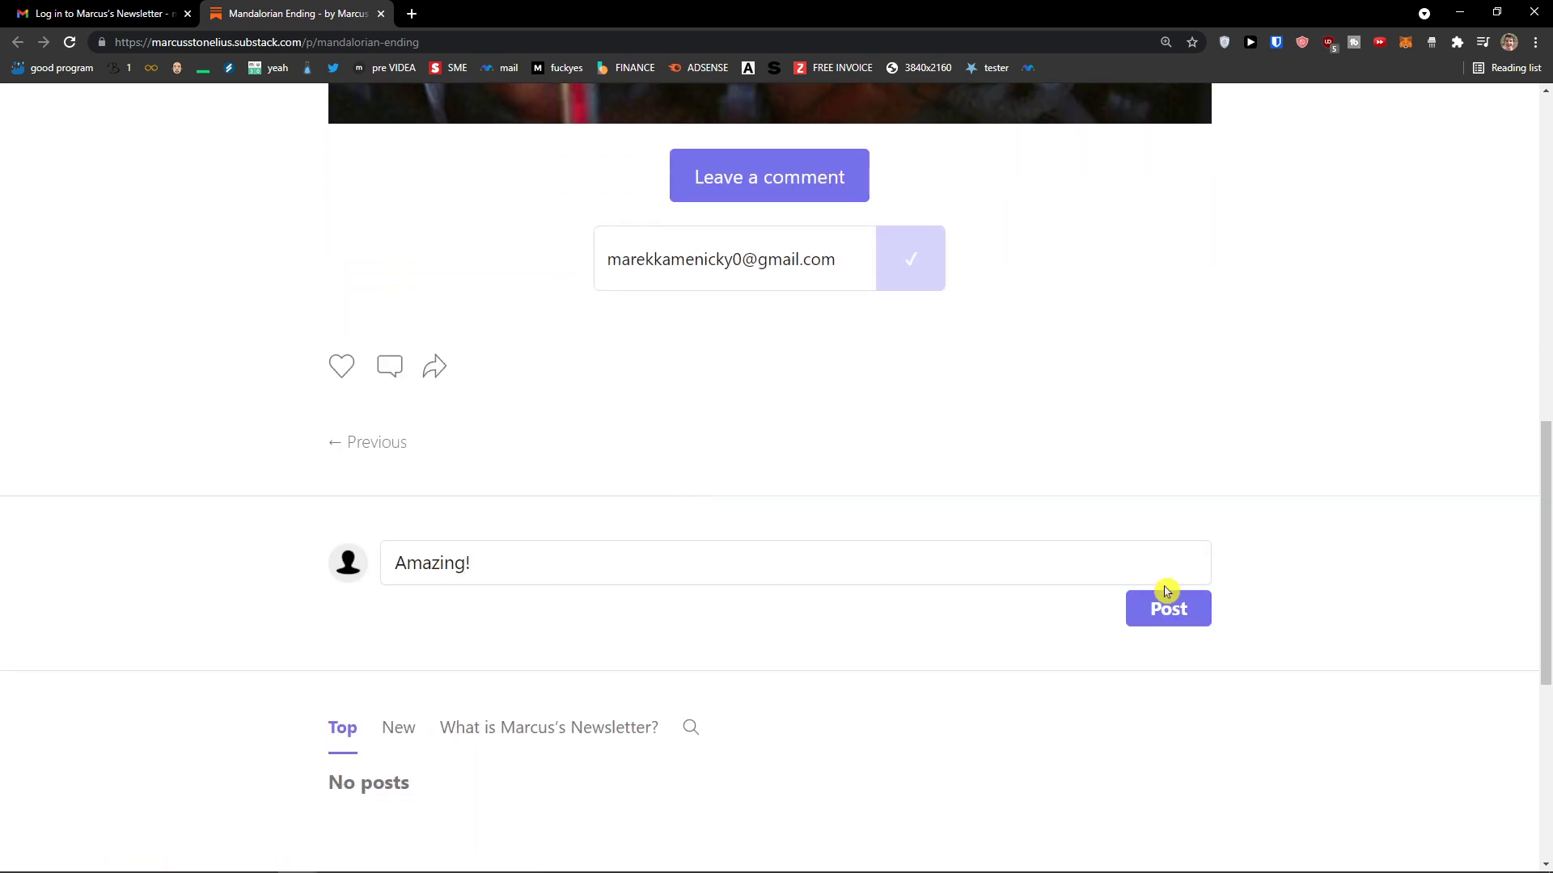
pyautogui.click(1167, 592)
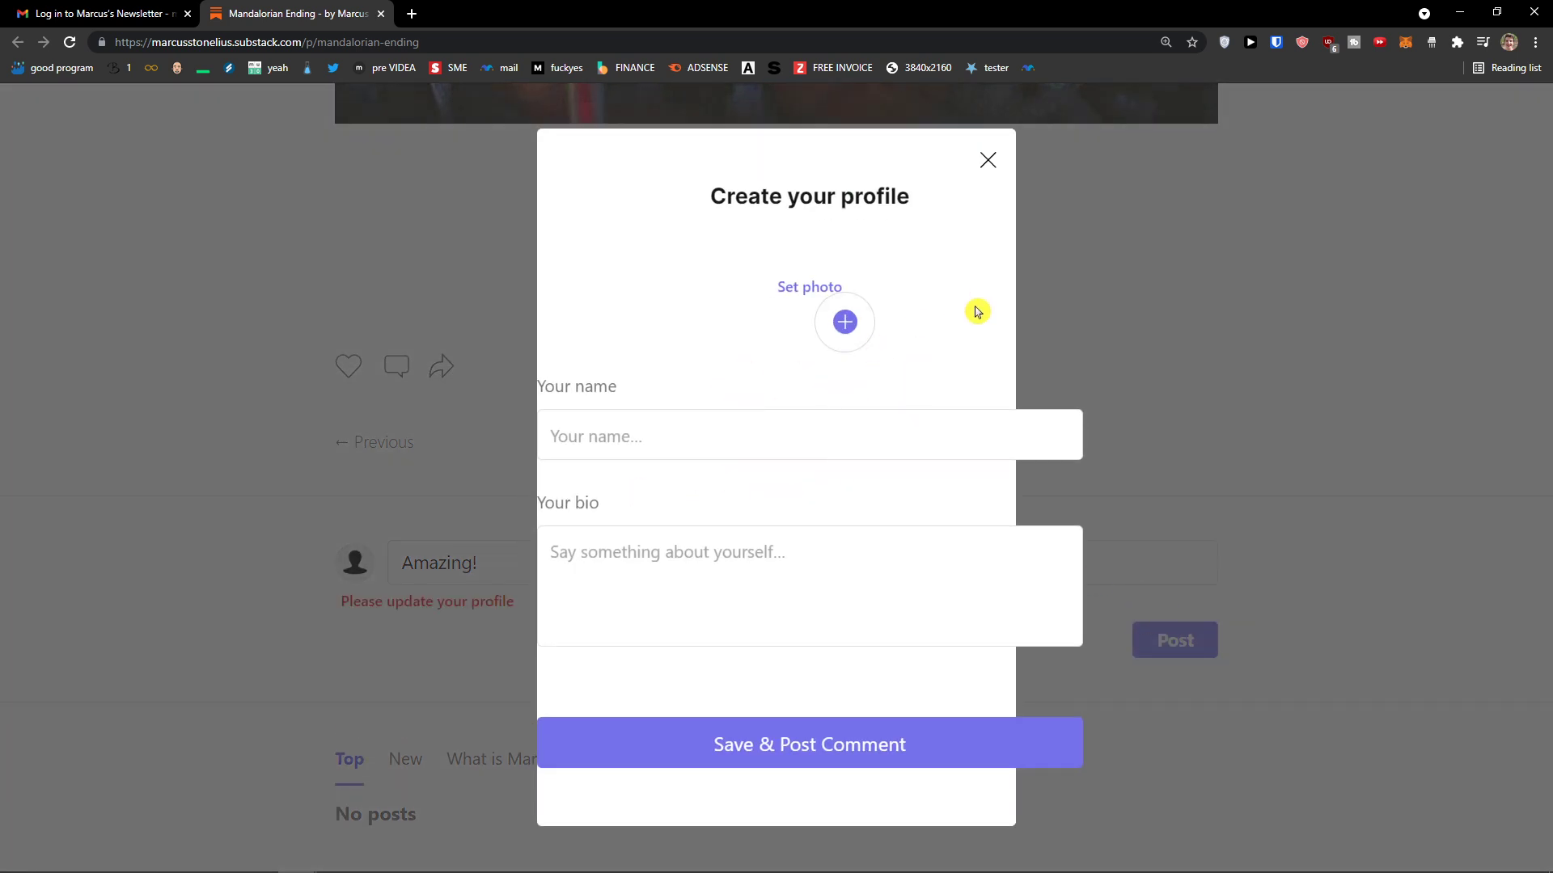
pyautogui.hotkey('ctrl', '-')
pyautogui.hotkey('ctrl', '-')
pyautogui.click(930, 244)
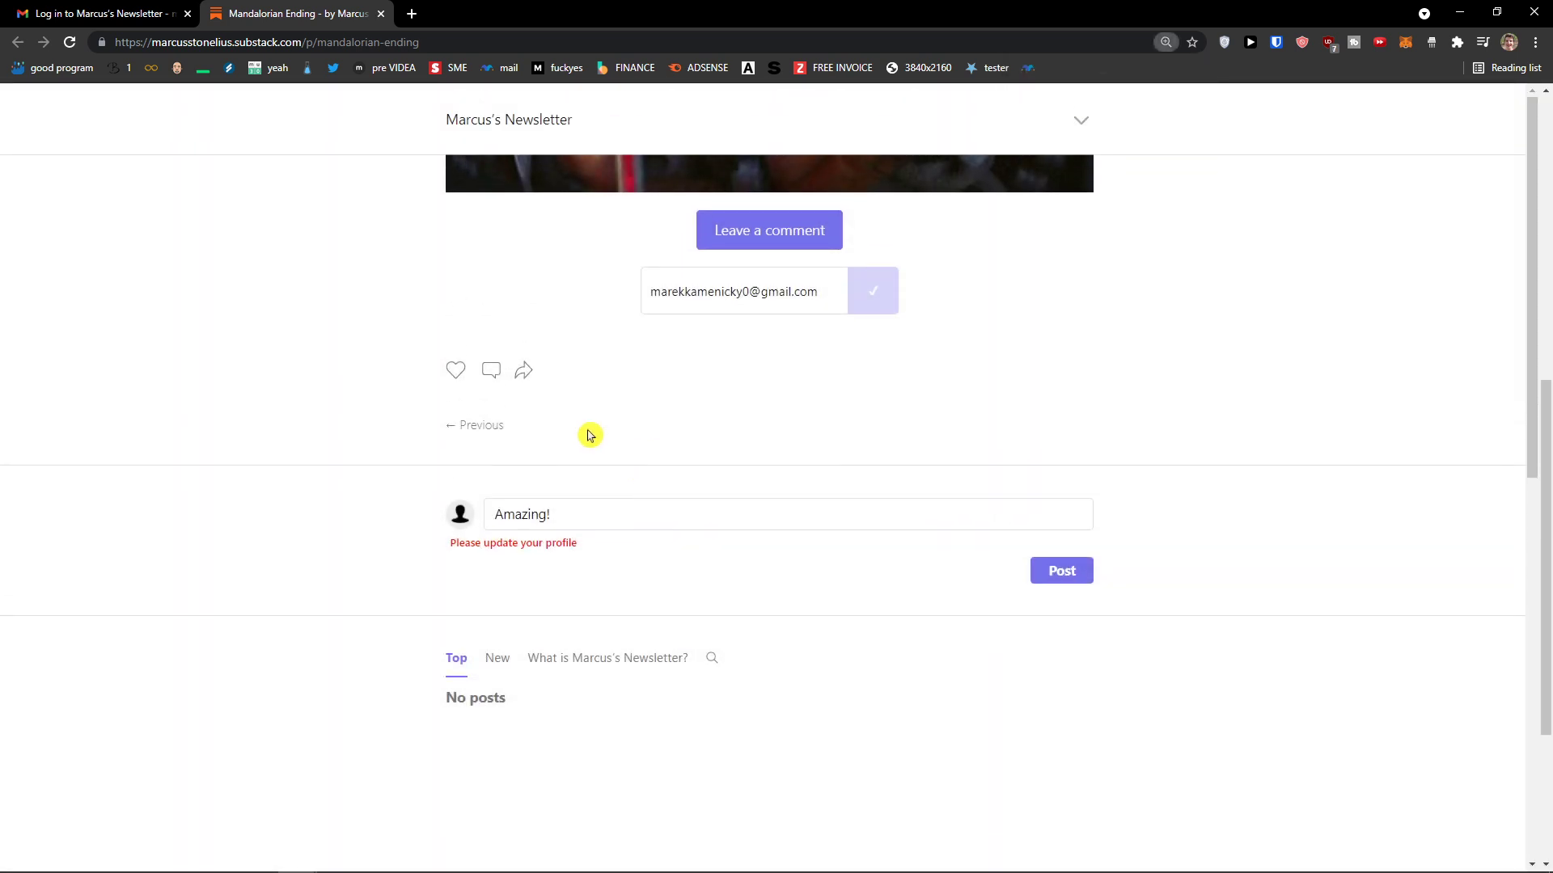
# Step: Like the post so it shows one like, then open and close its share options
pyautogui.click(491, 371)
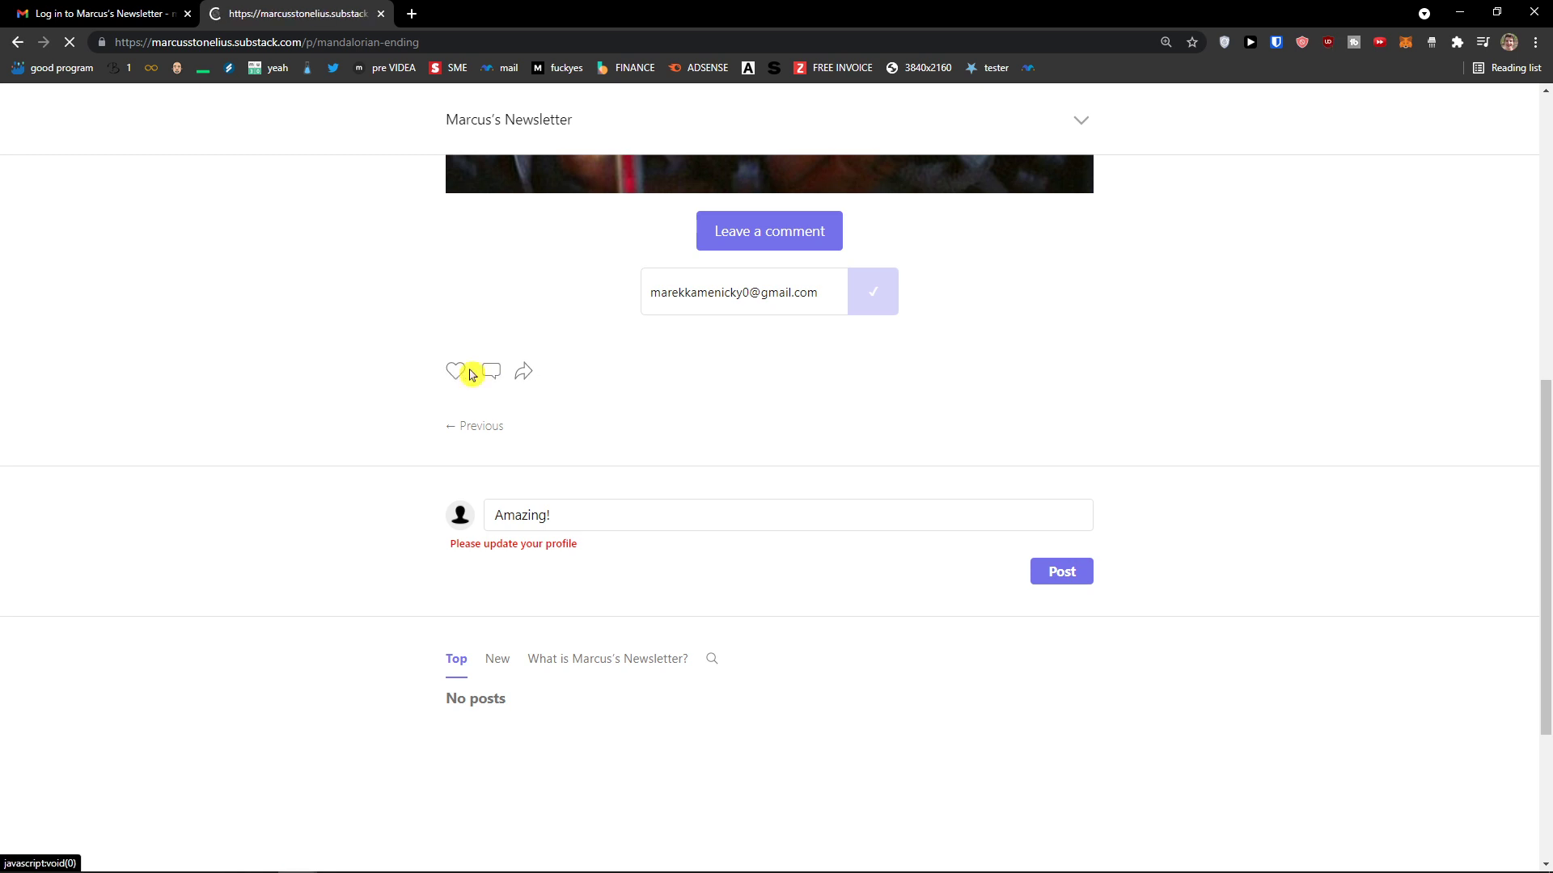
pyautogui.scroll(-7, 457, 495)
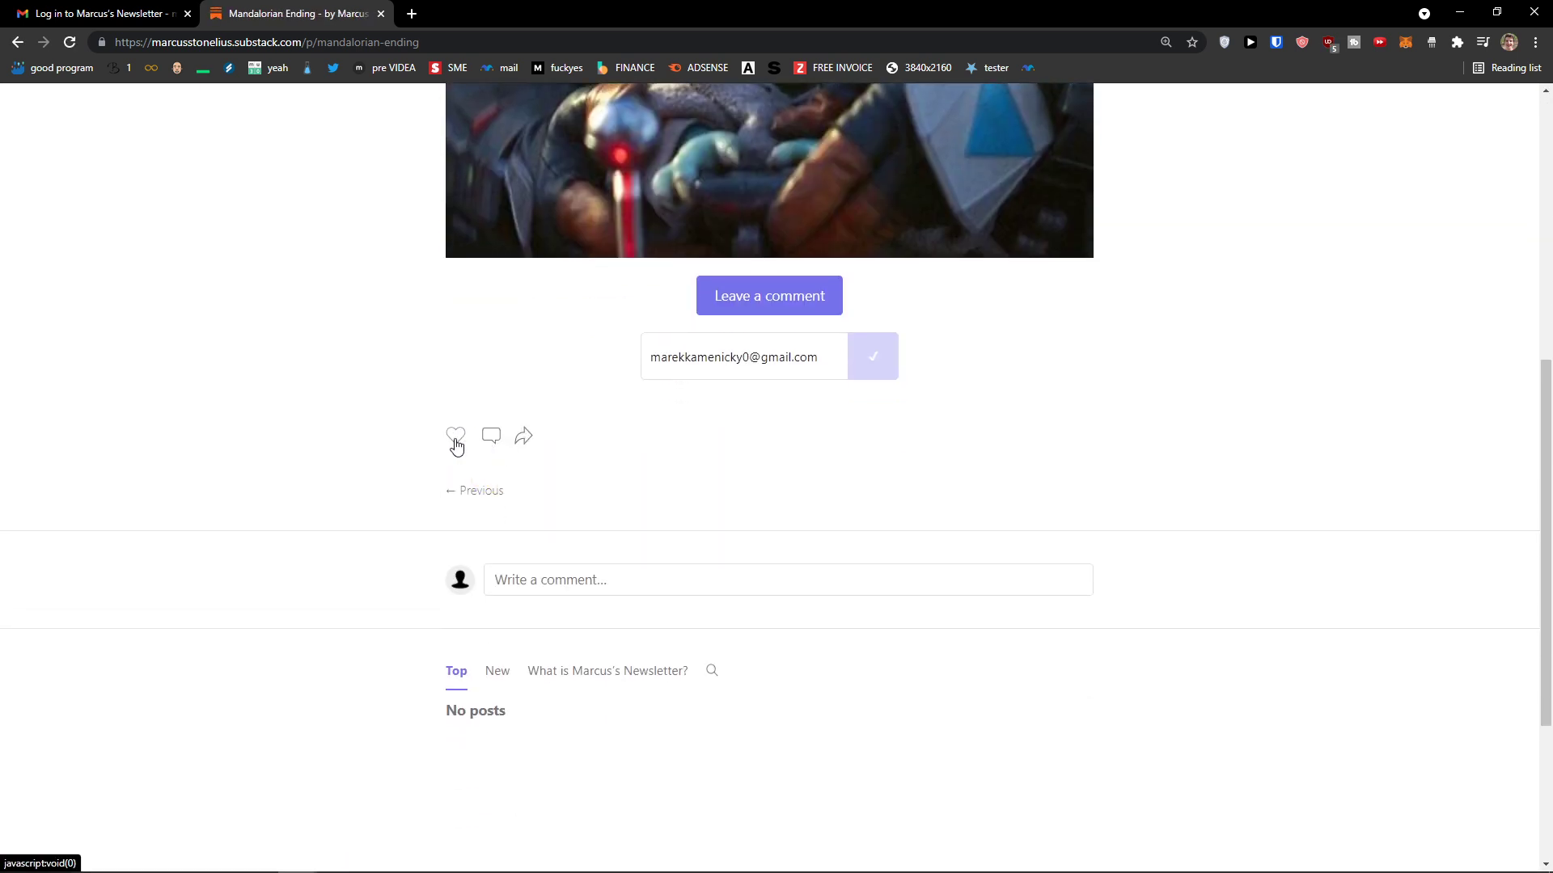
pyautogui.click(456, 440)
pyautogui.click(533, 439)
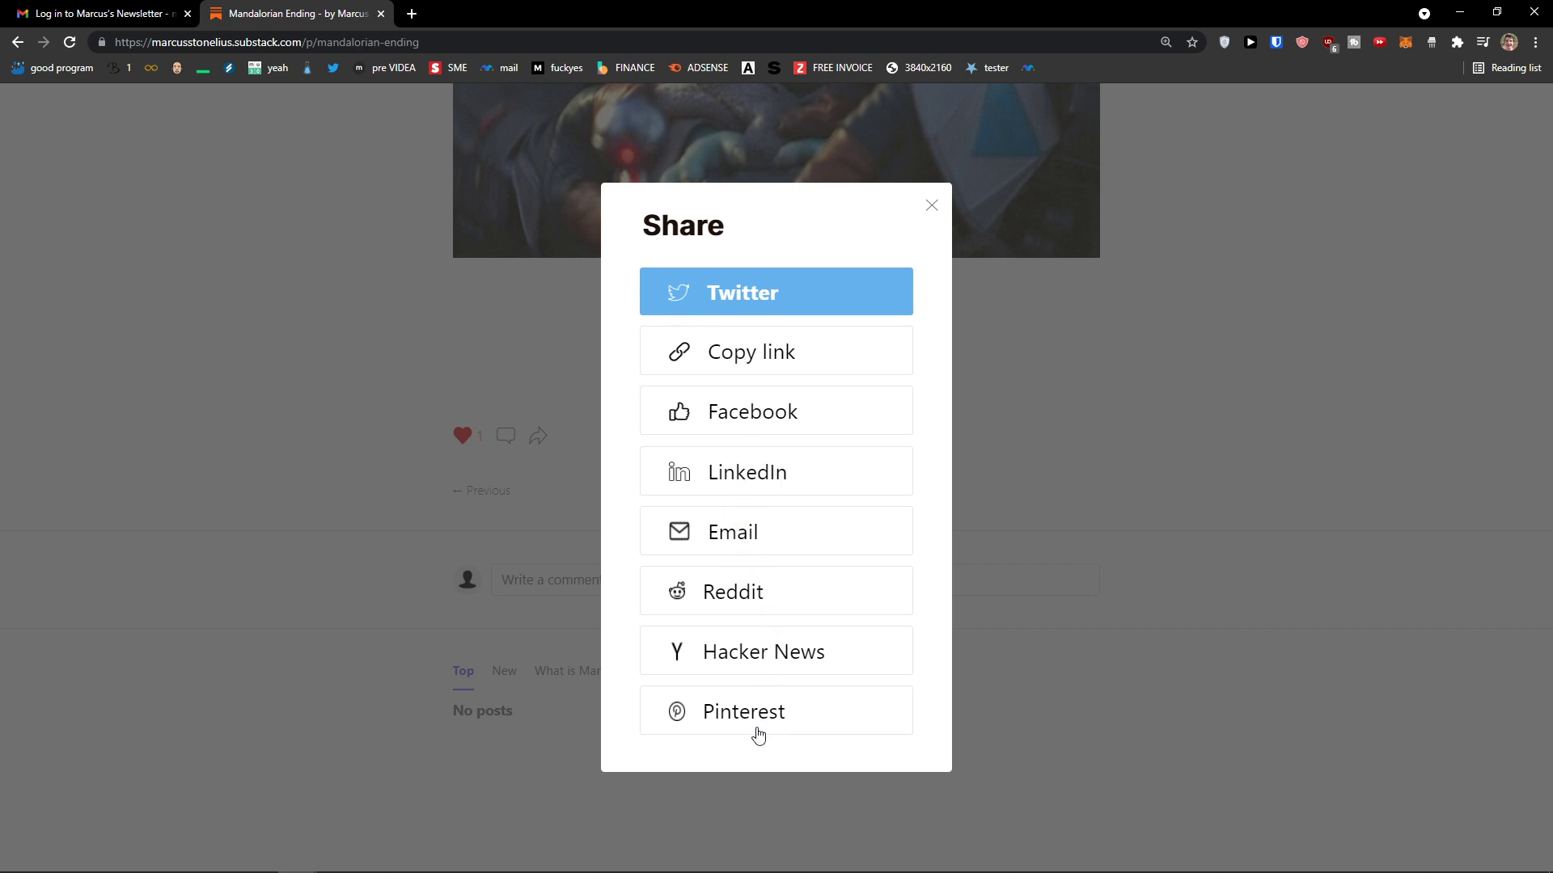
pyautogui.click(1120, 693)
pyautogui.scroll(5, 1043, 718)
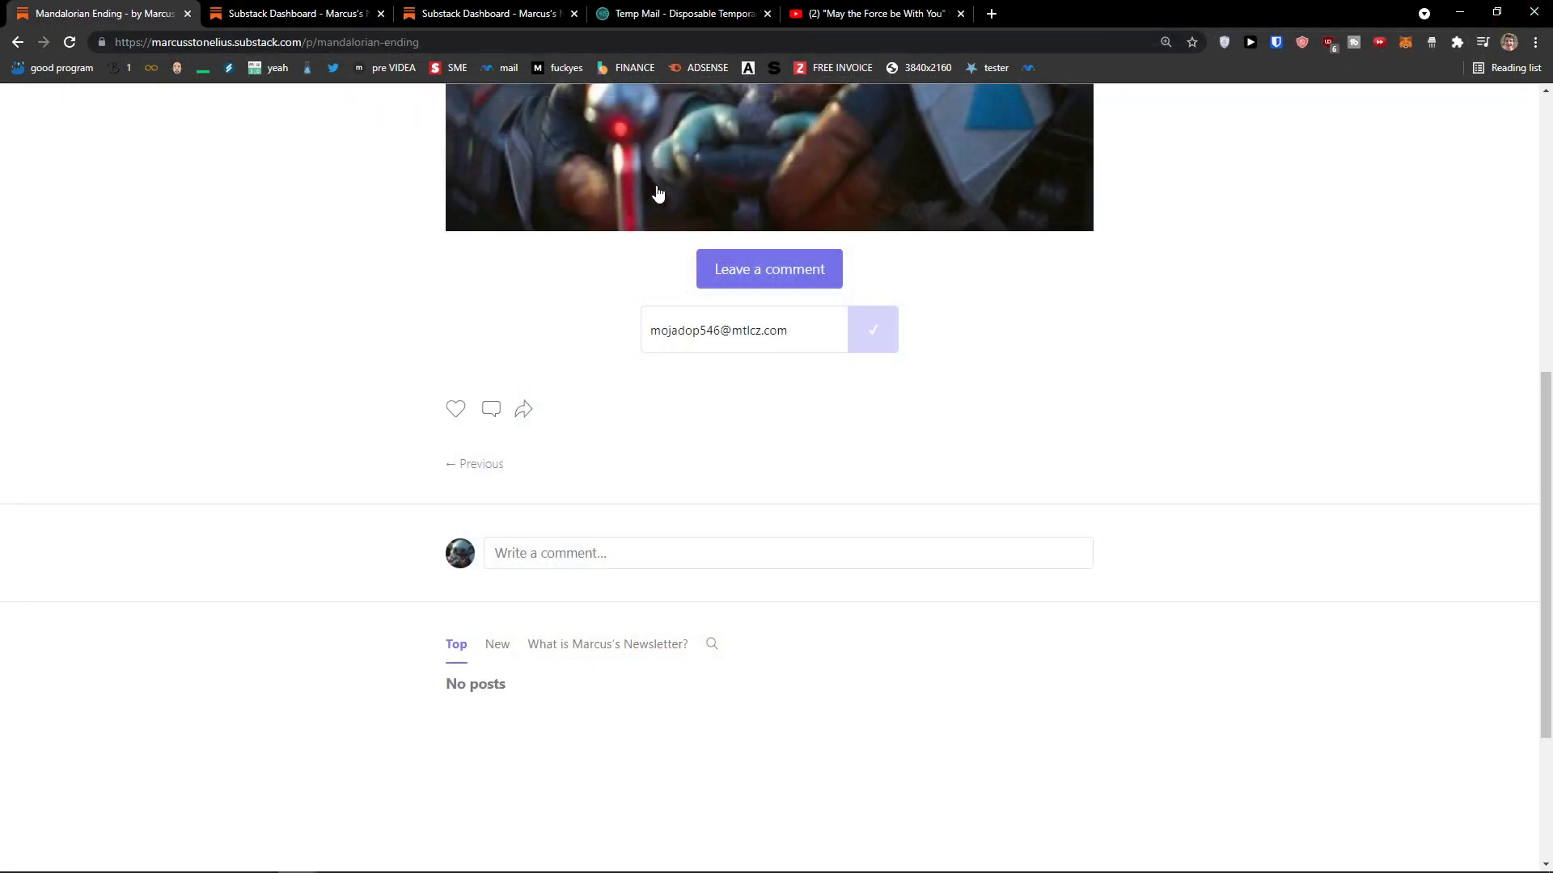
# Step: Choose Dashboard from the newsletter's header menu, check the other tabs, and return to the private-page sign-in
pyautogui.scroll(7, 971, 323)
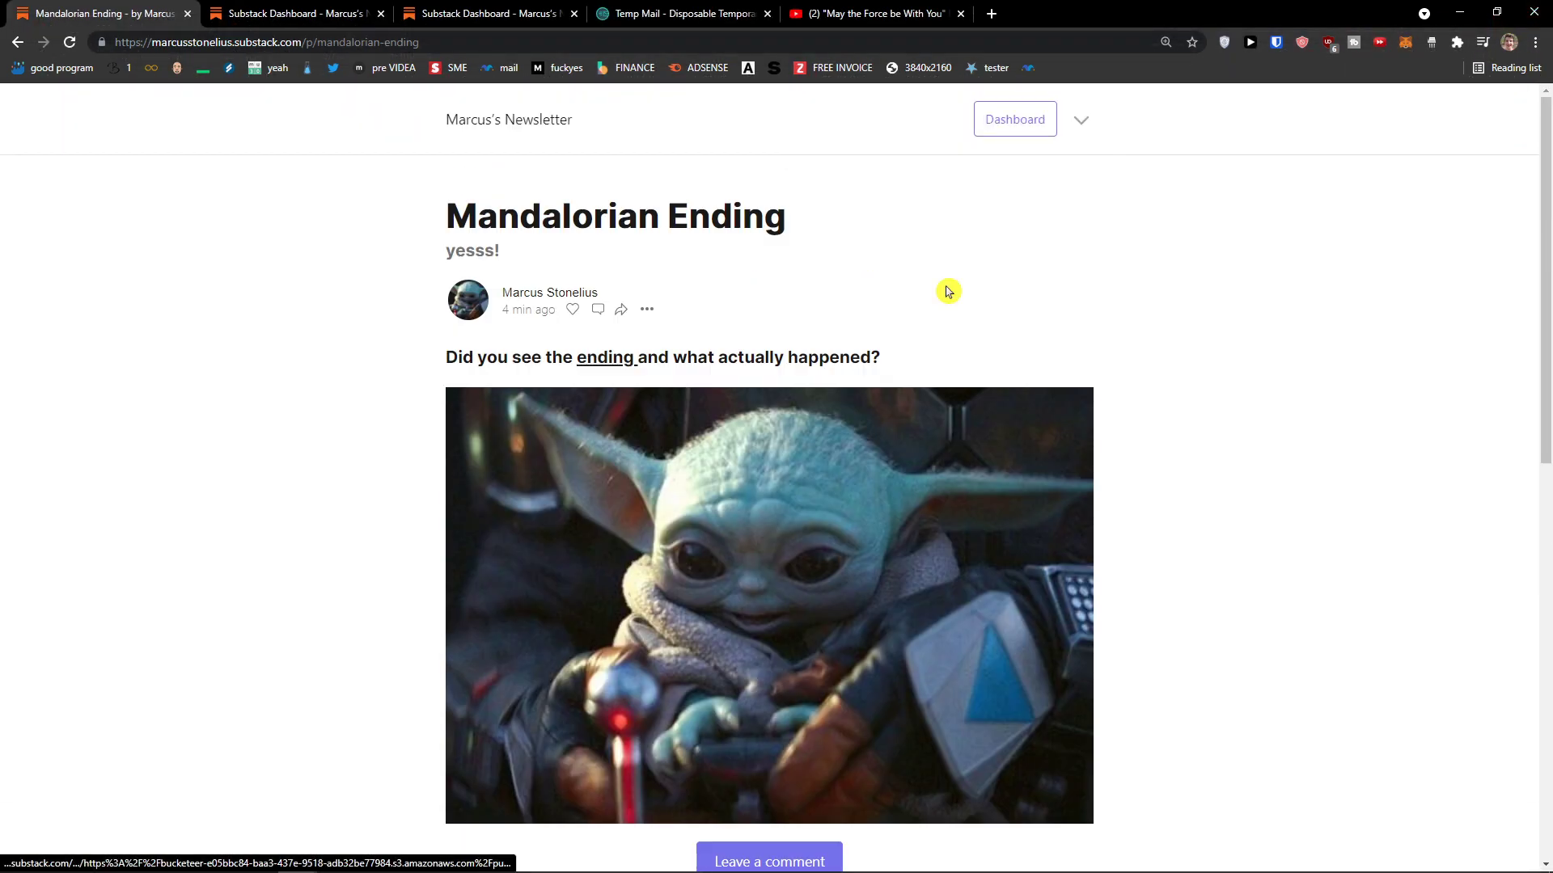
pyautogui.click(1078, 121)
pyautogui.click(1027, 123)
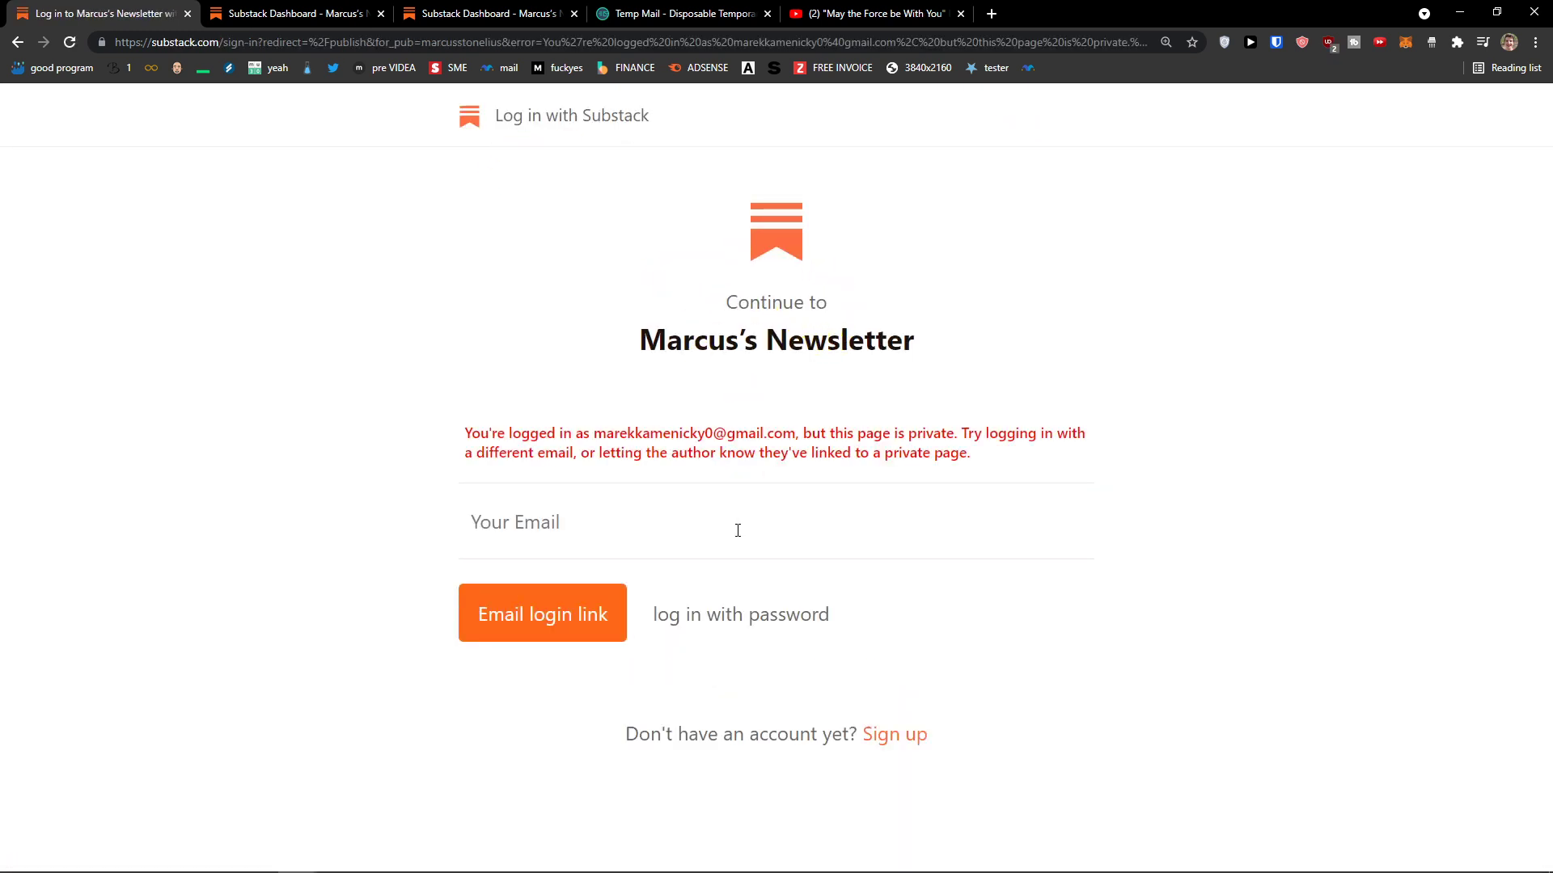
pyautogui.click(308, 19)
pyautogui.click(520, 16)
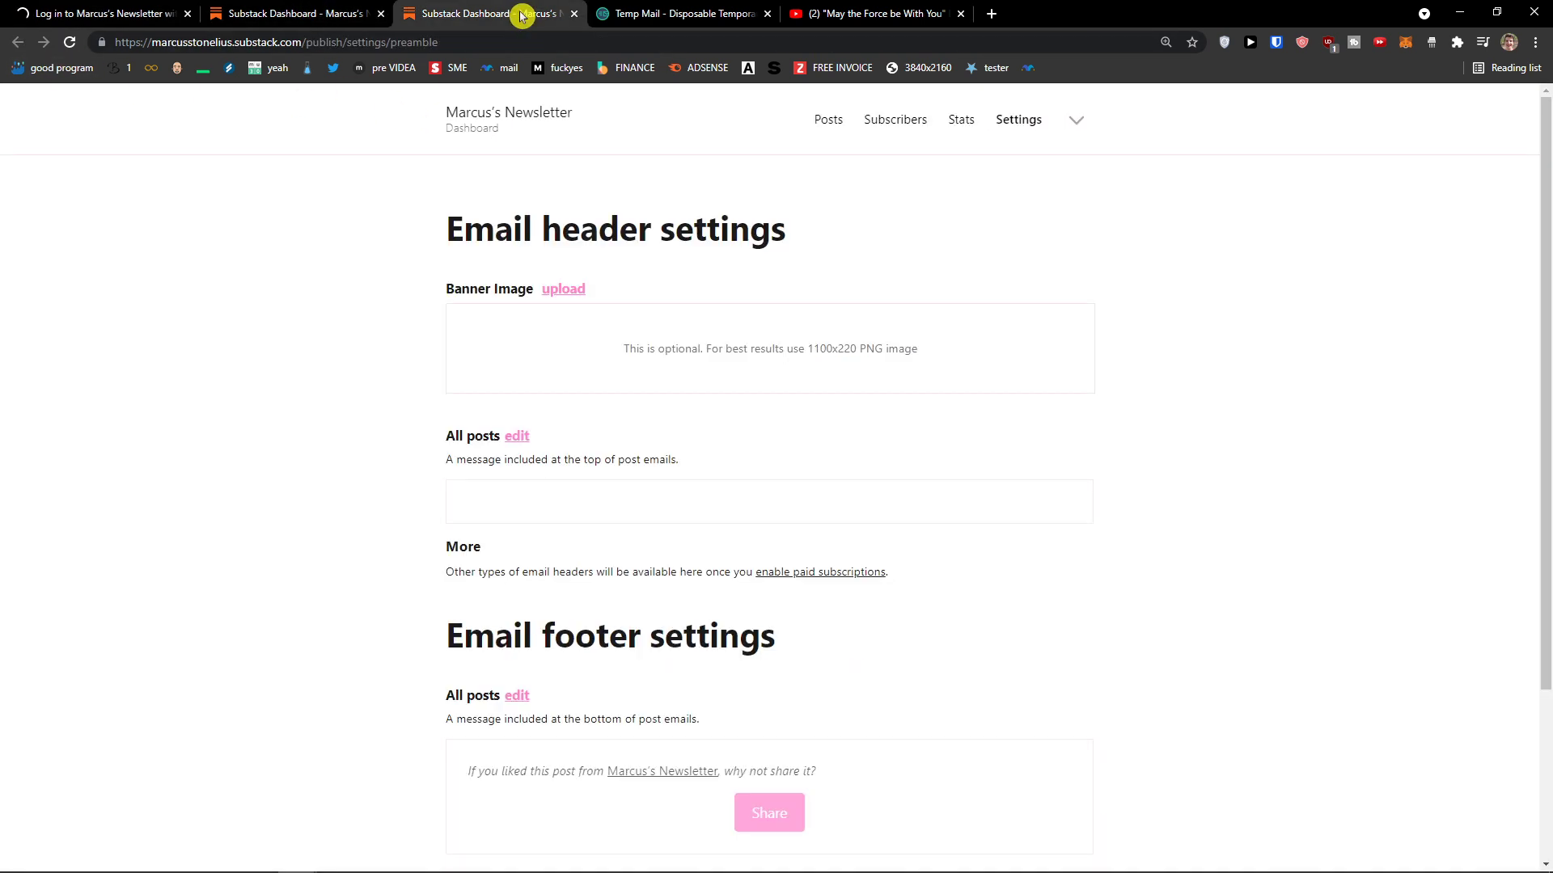
pyautogui.click(32, 12)
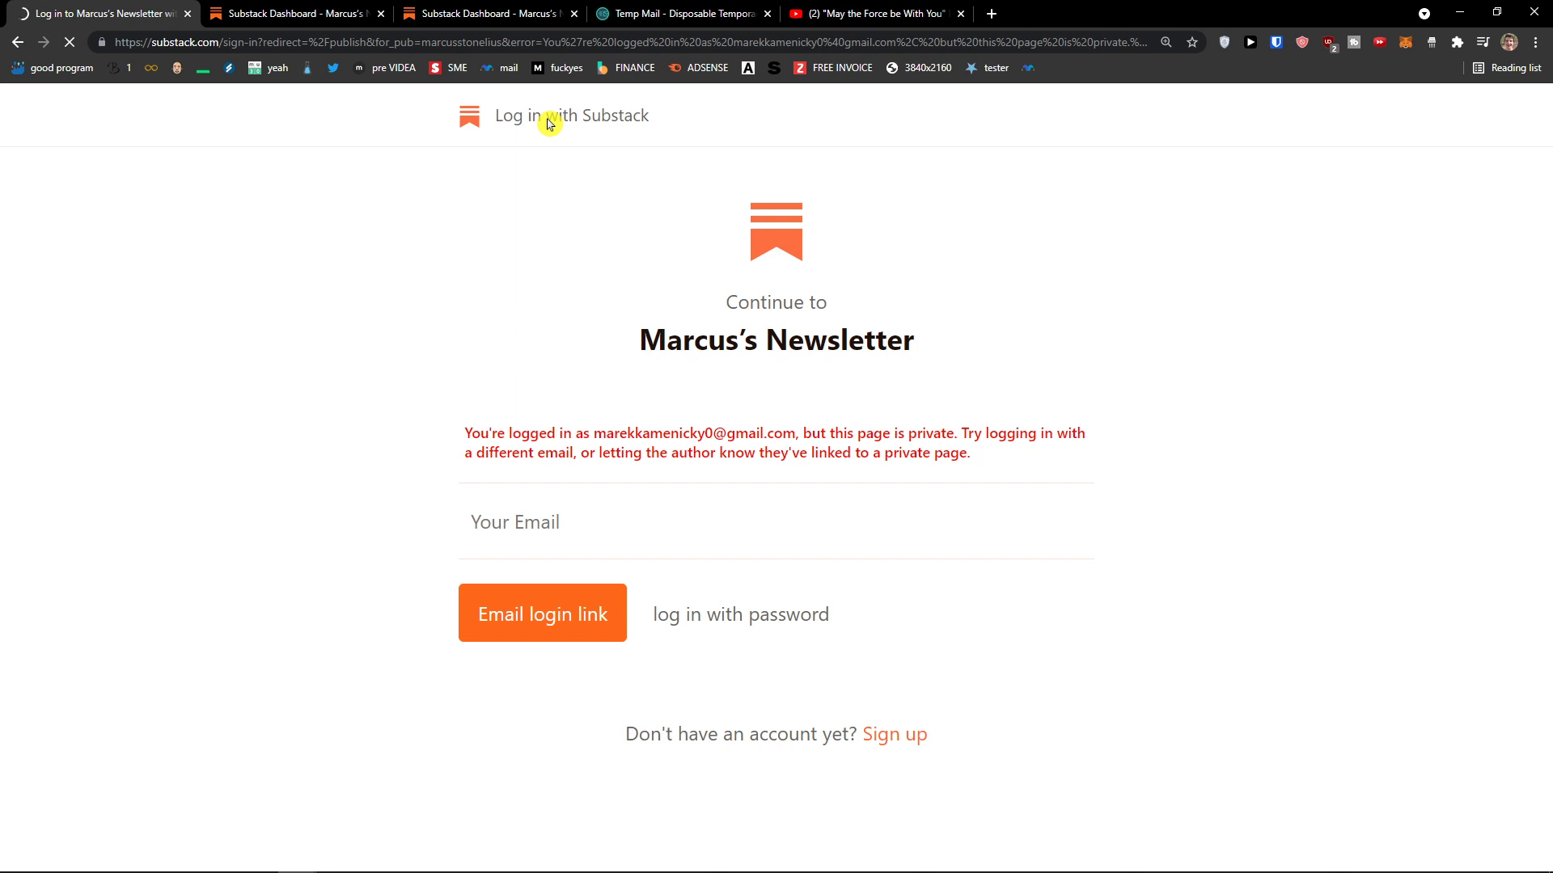
# Step: Search the web for Substack and open substack.com from the results
pyautogui.click(241, 45)
pyautogui.write('sui')
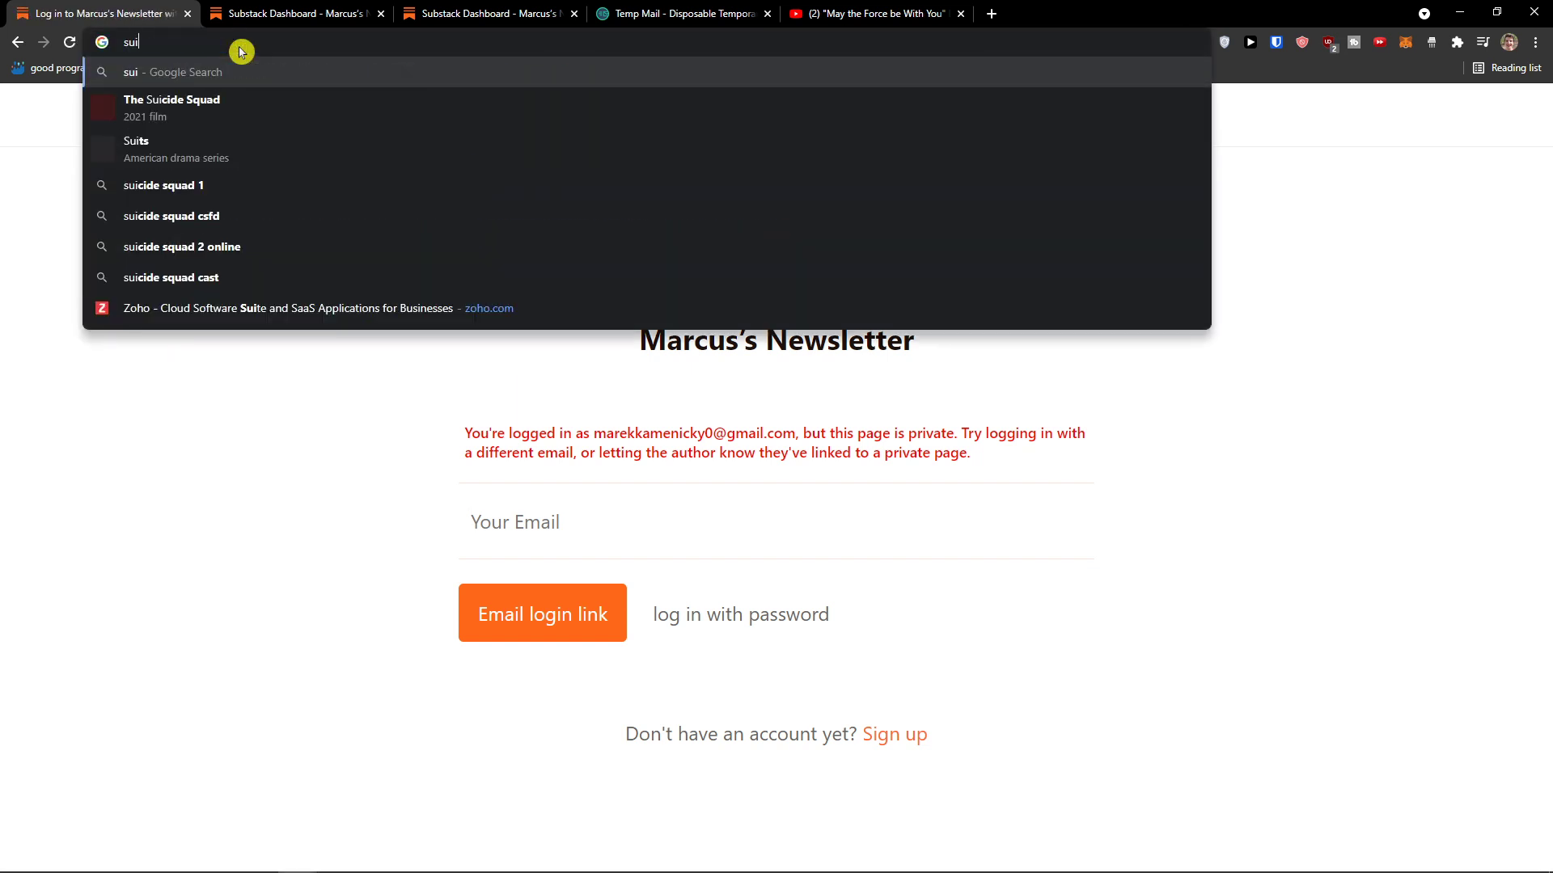
pyautogui.write('bs')
pyautogui.press('Return')
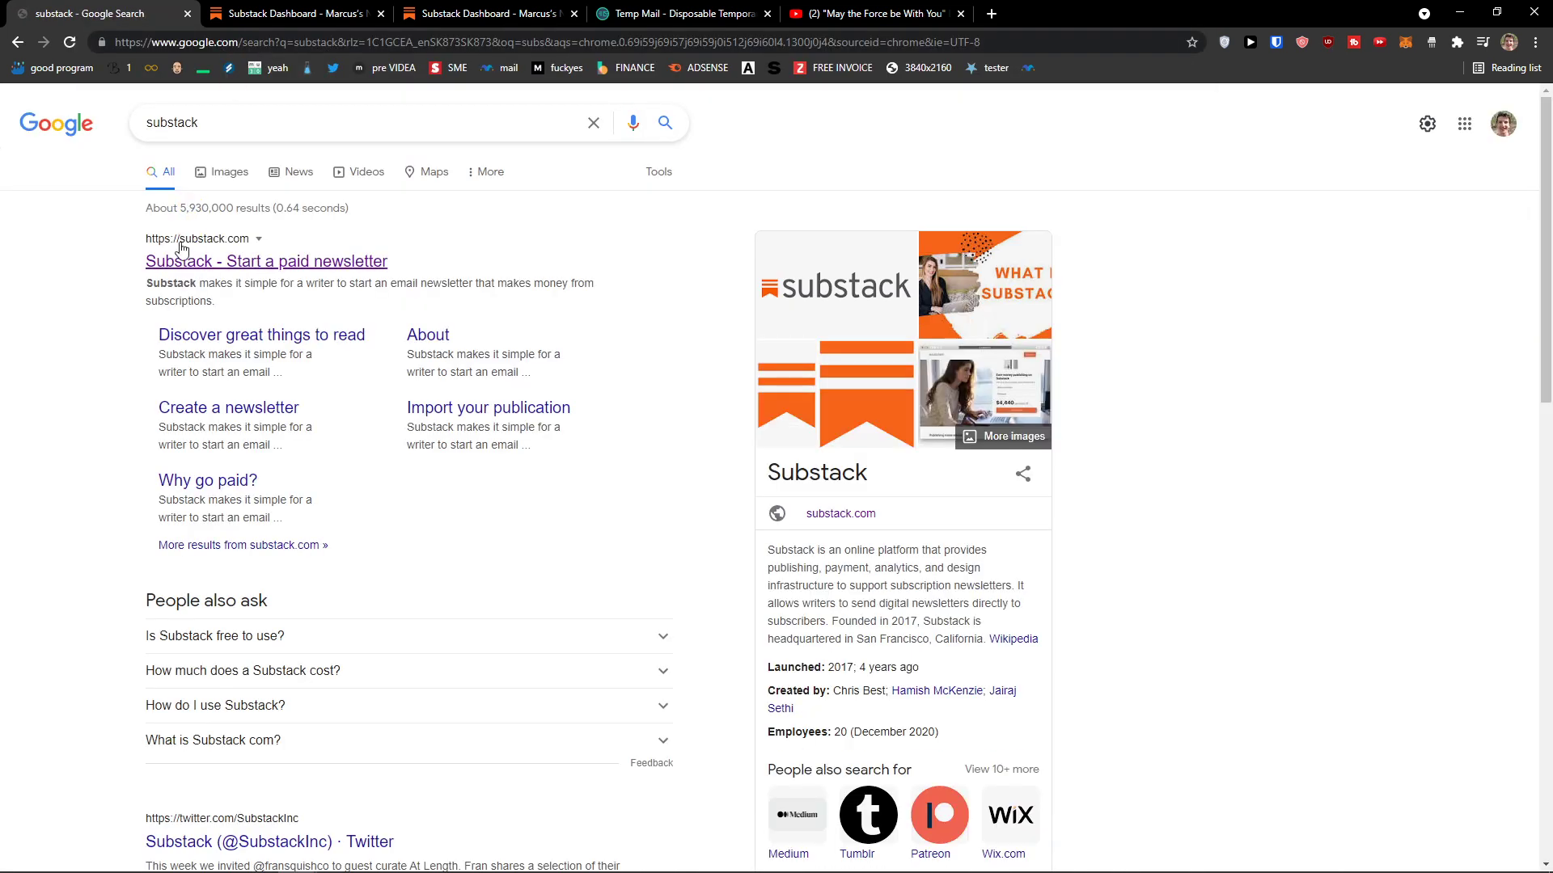
pyautogui.click(183, 259)
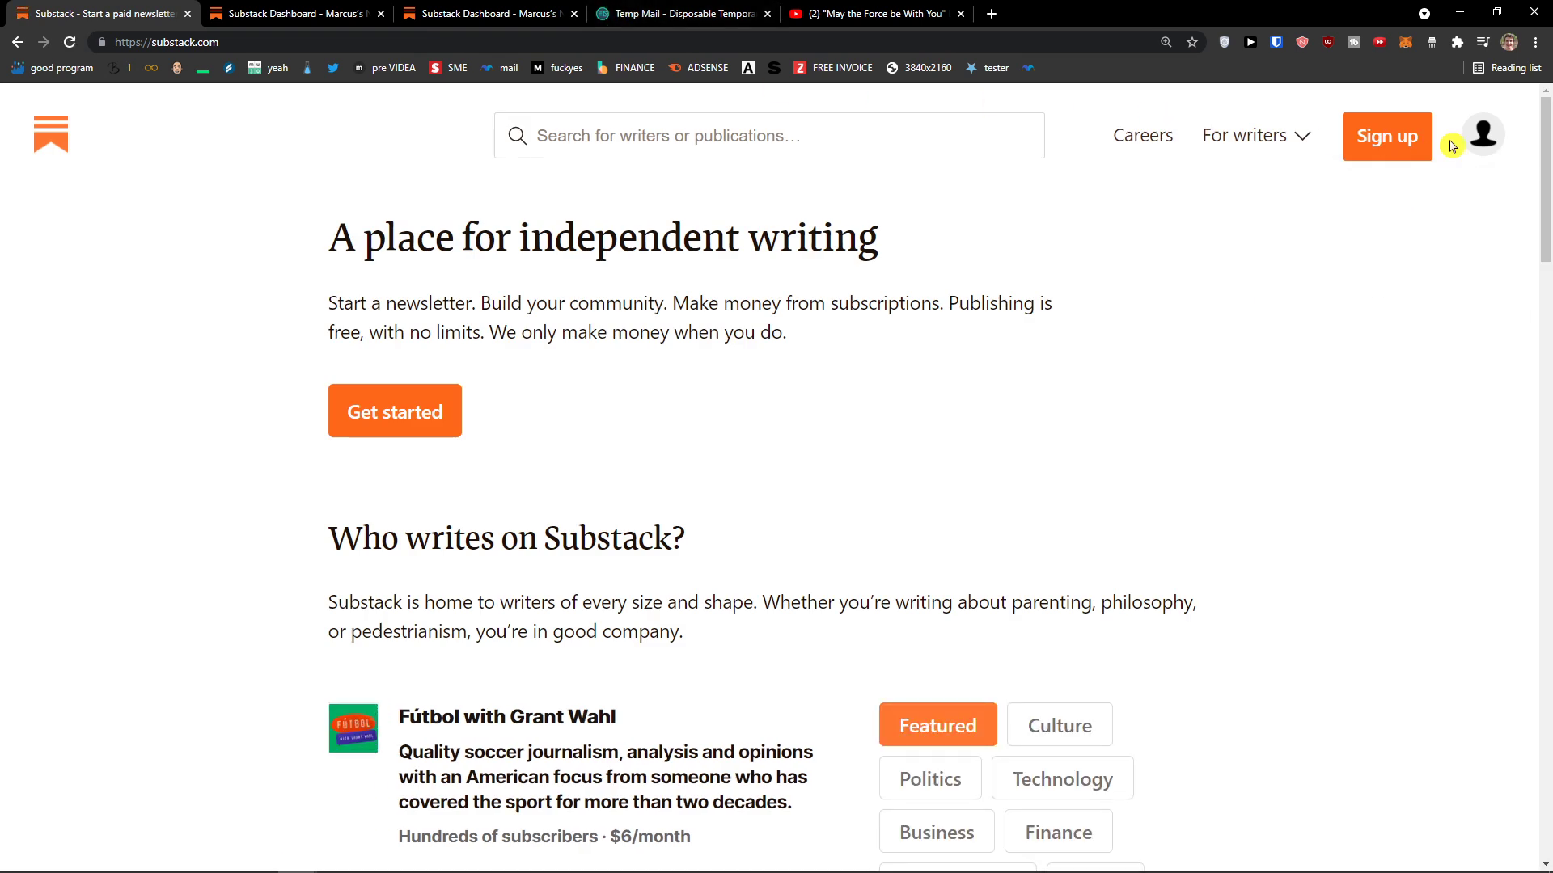
# Step: Sign out of Substack via the avatar menu after visiting Account Settings
pyautogui.click(1484, 144)
pyautogui.click(1441, 222)
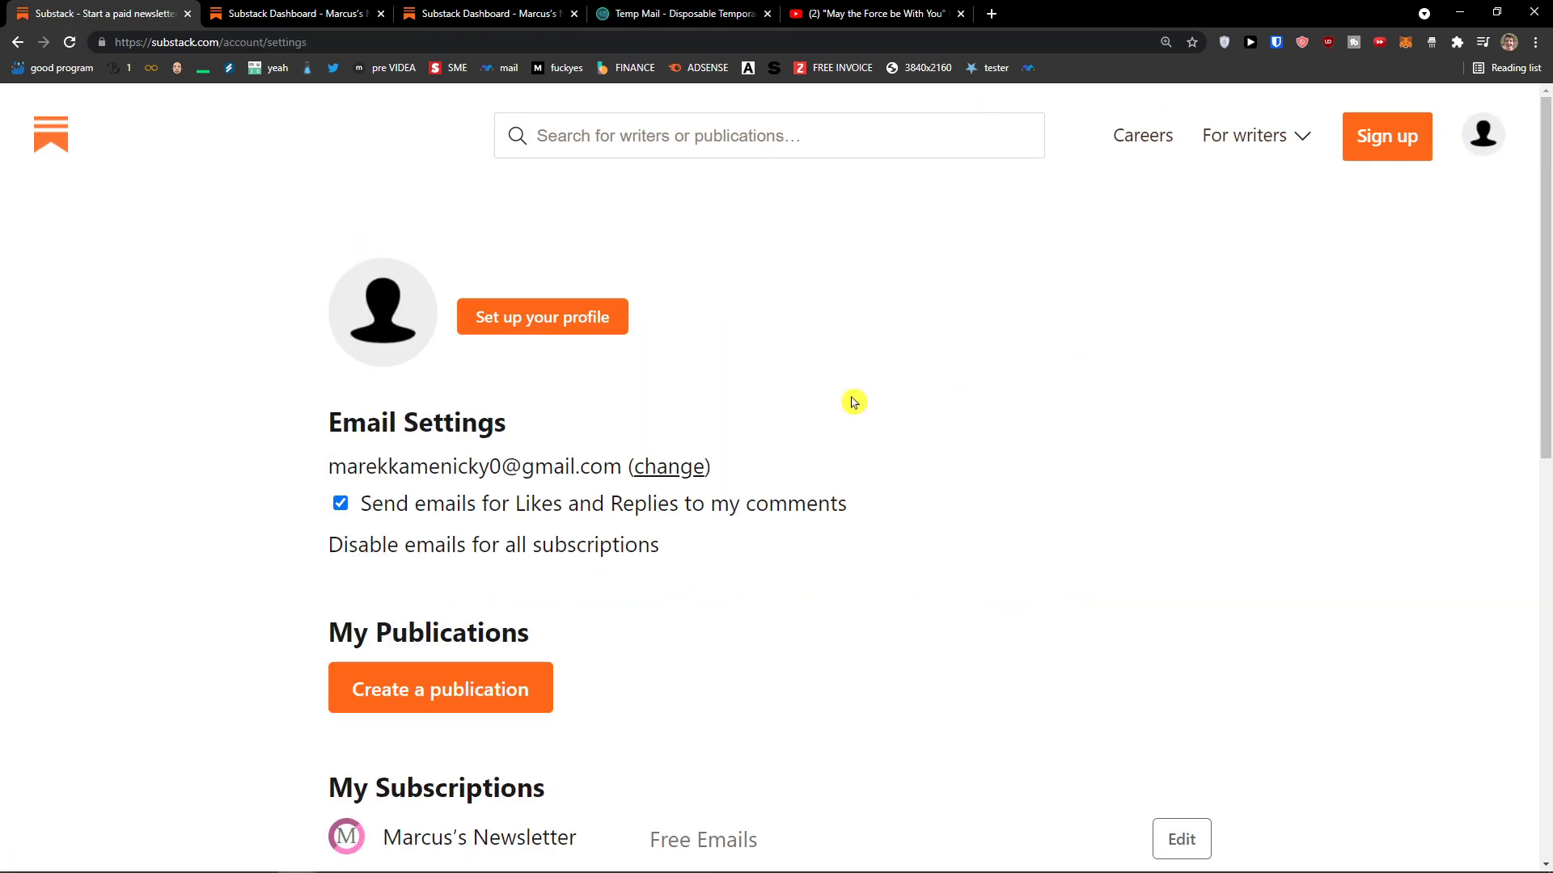
pyautogui.scroll(-1, 808, 388)
pyautogui.click(1487, 134)
pyautogui.click(1417, 372)
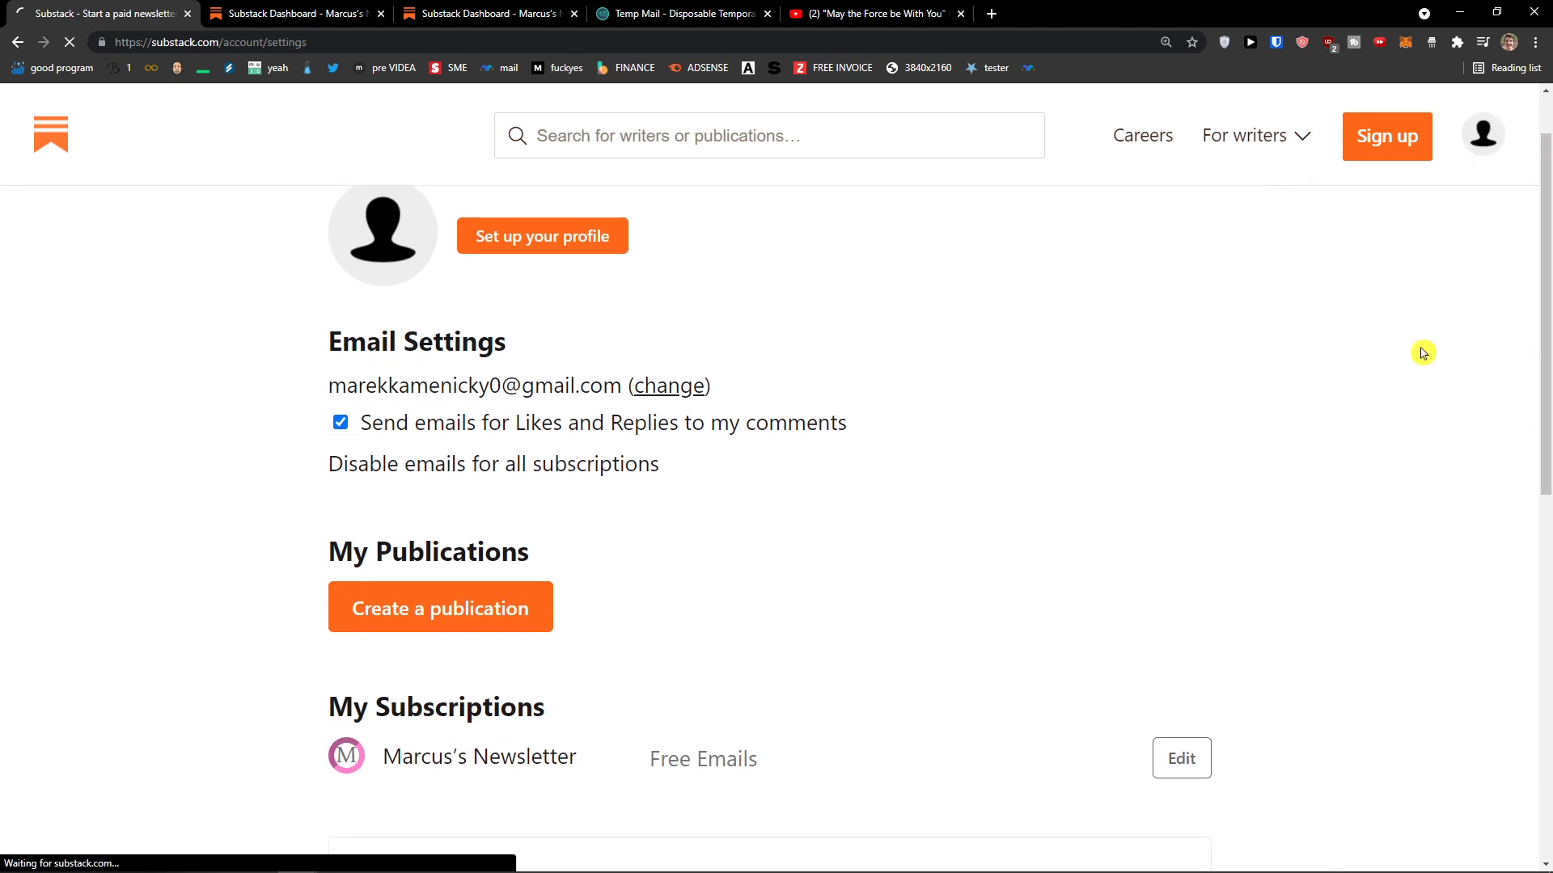
# Step: Copy the temporary email address in Temp Mail and return to the Substack tab
pyautogui.click(683, 14)
pyautogui.scroll(3, 983, 291)
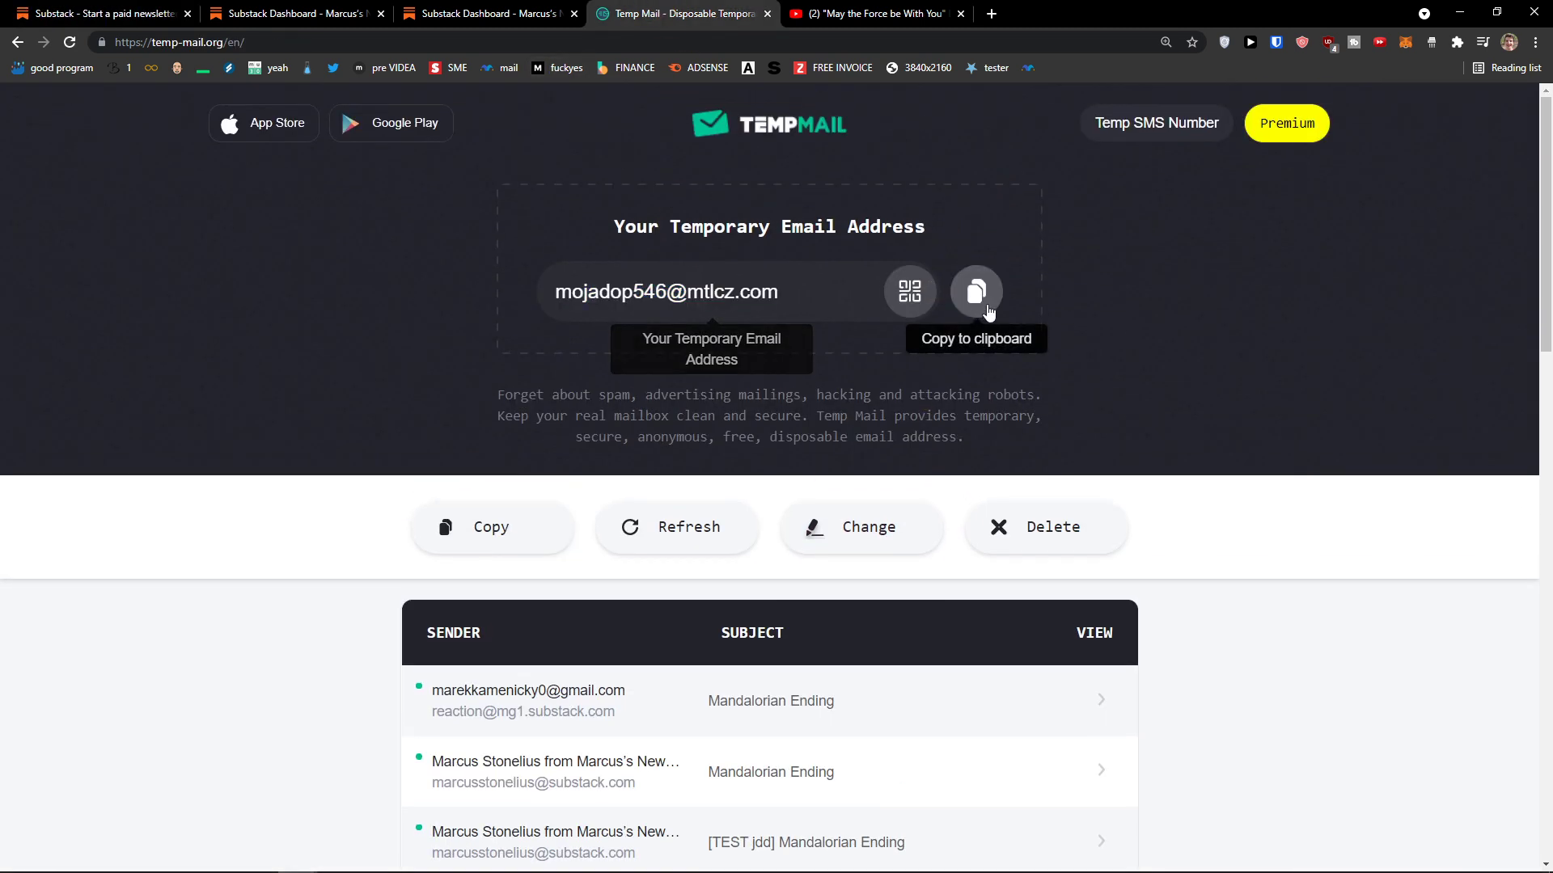
pyautogui.click(976, 291)
pyautogui.scroll(-1, 889, 323)
pyautogui.hotkey('ctrl', '1')
# Step: Request an emailed login link for the pasted temporary address and check the Temp Mail inbox
pyautogui.click(1486, 144)
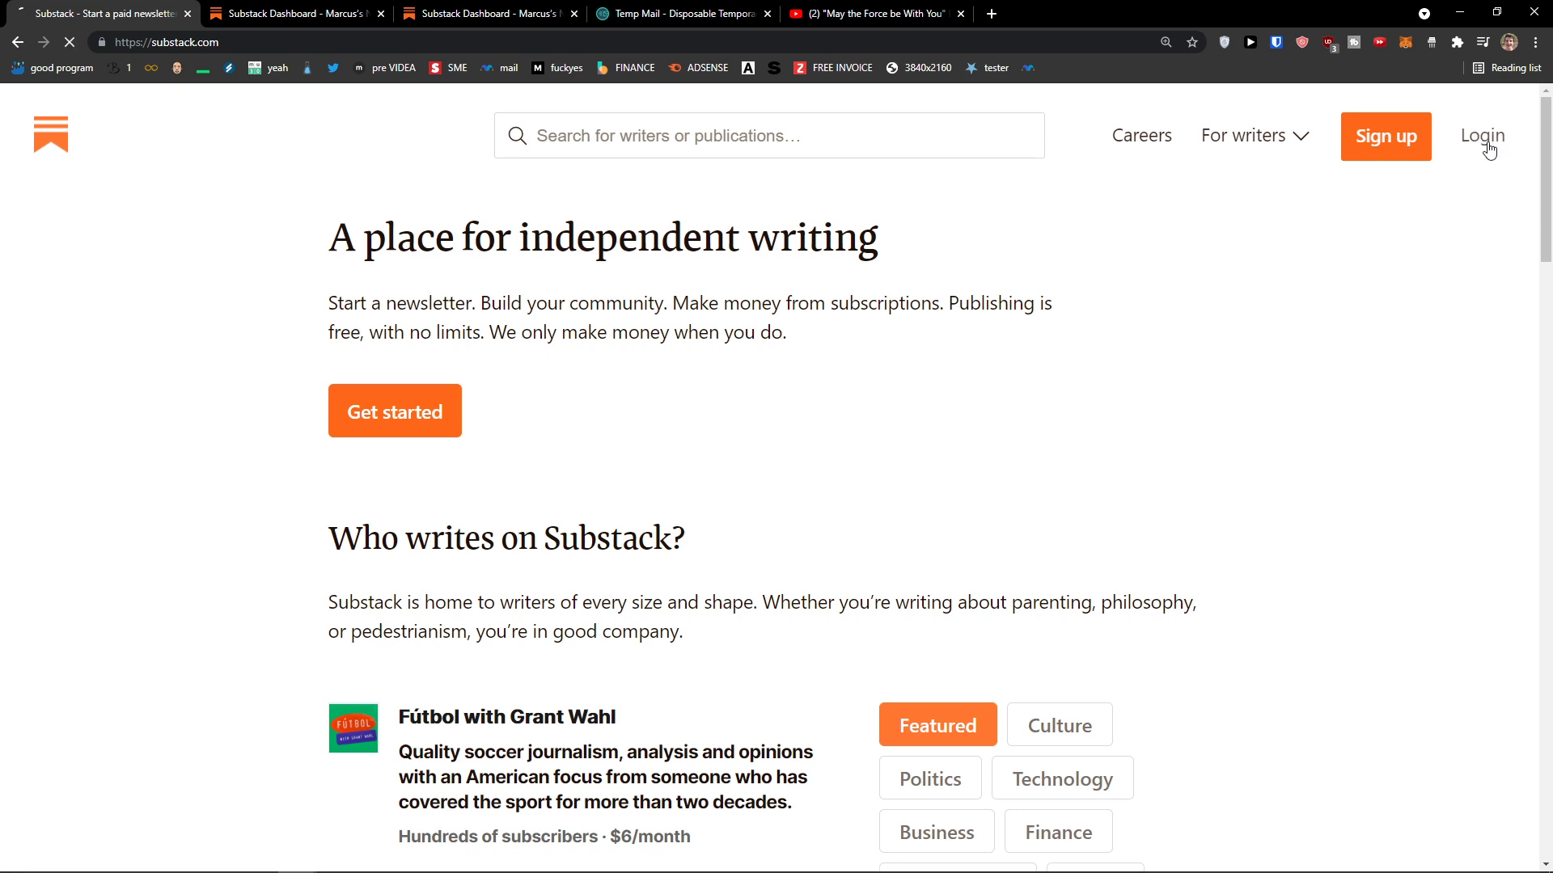
pyautogui.click(718, 454)
pyautogui.hotkey('ctrl', 'v')
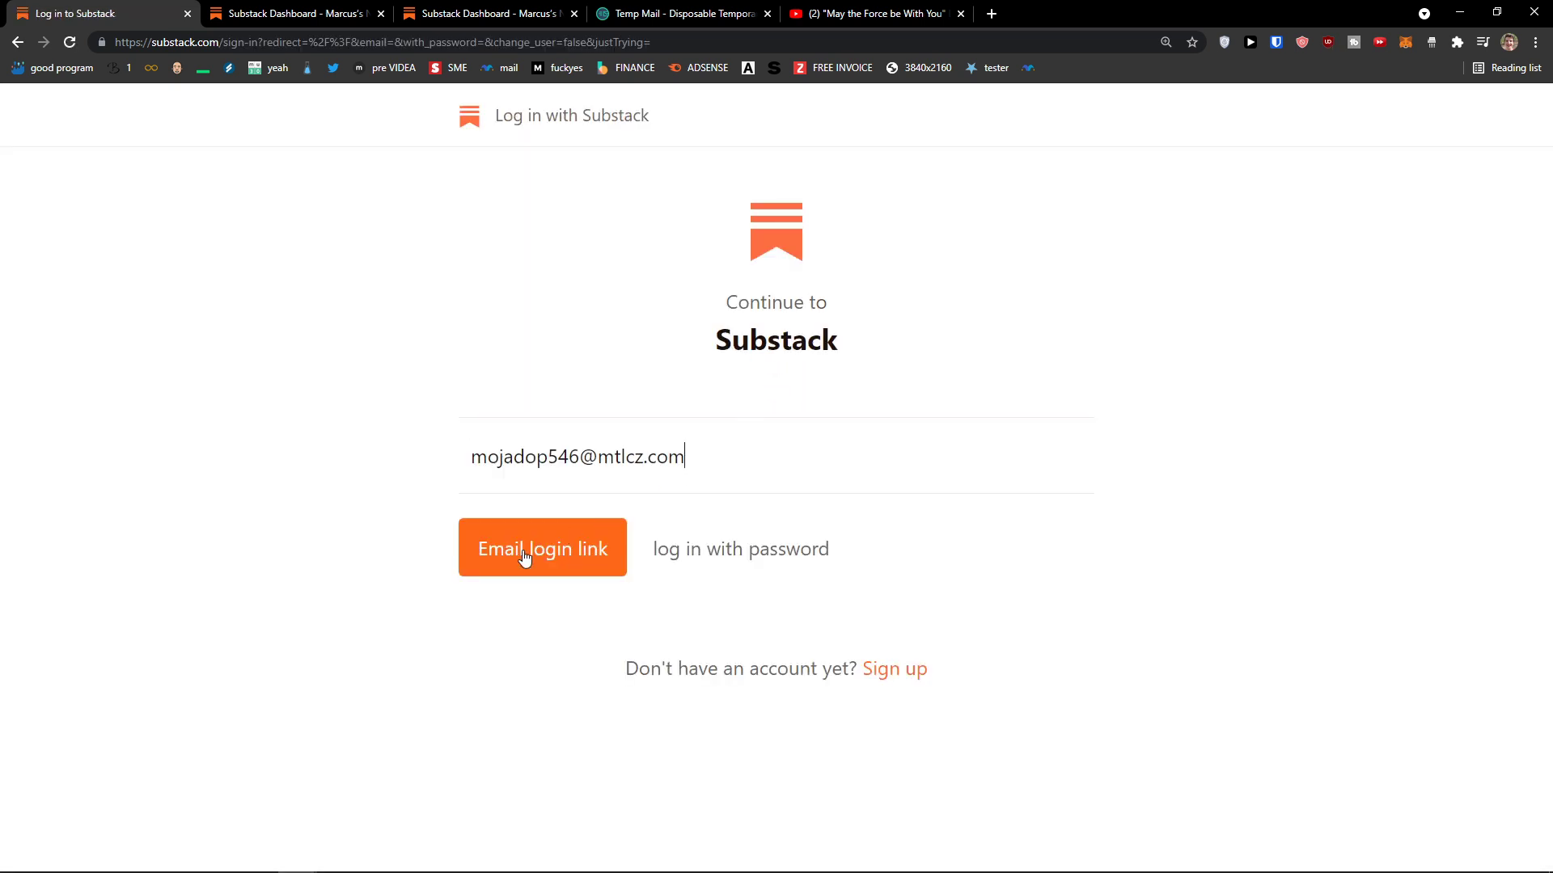
pyautogui.click(520, 557)
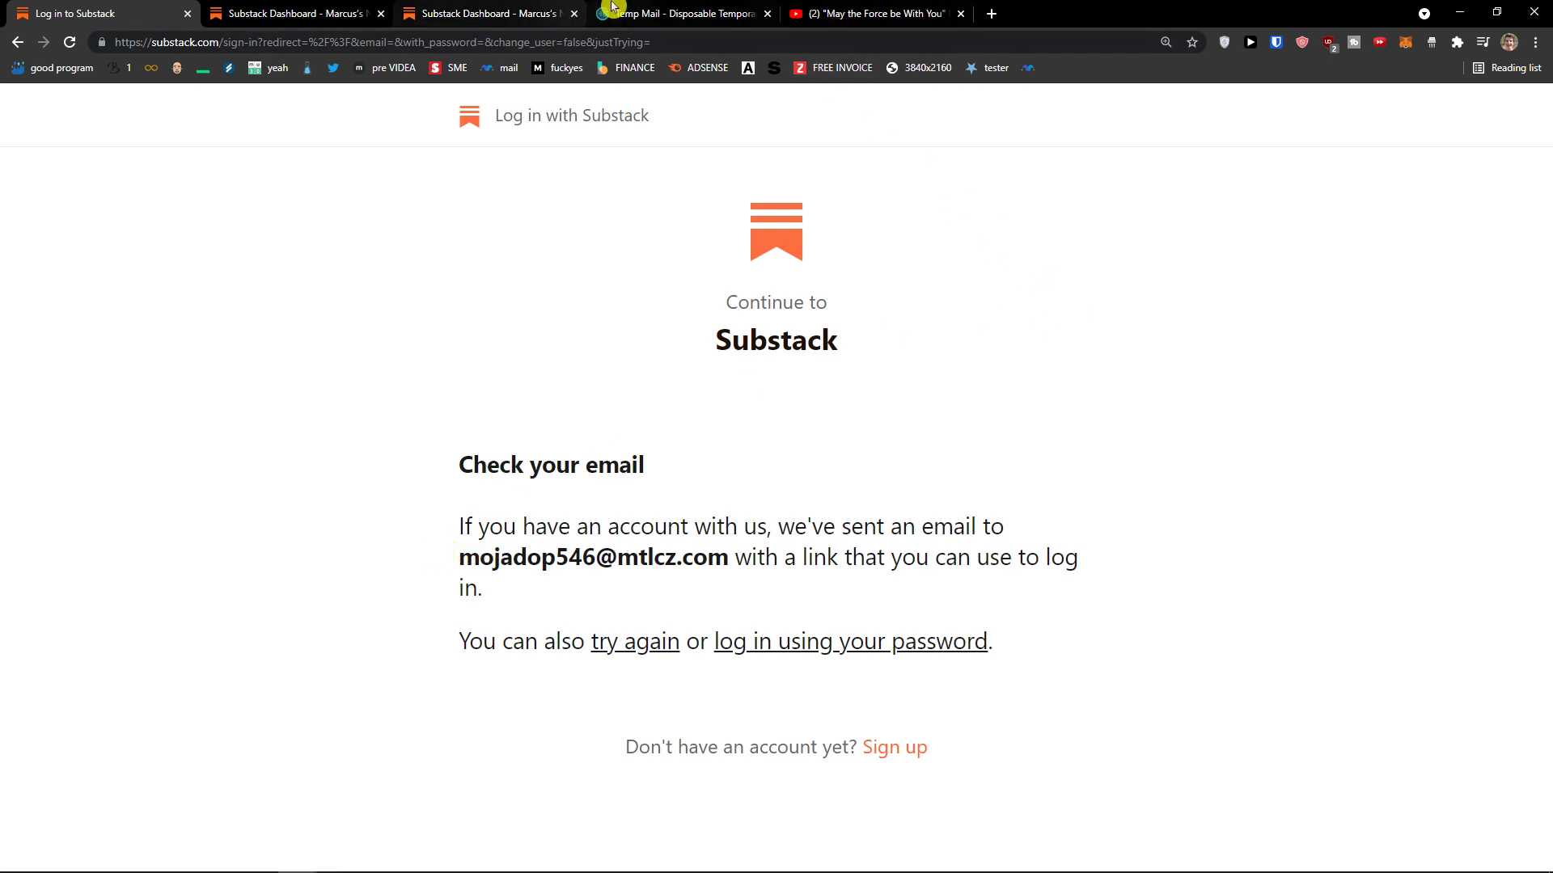
pyautogui.click(647, 13)
pyautogui.scroll(-2, 341, 555)
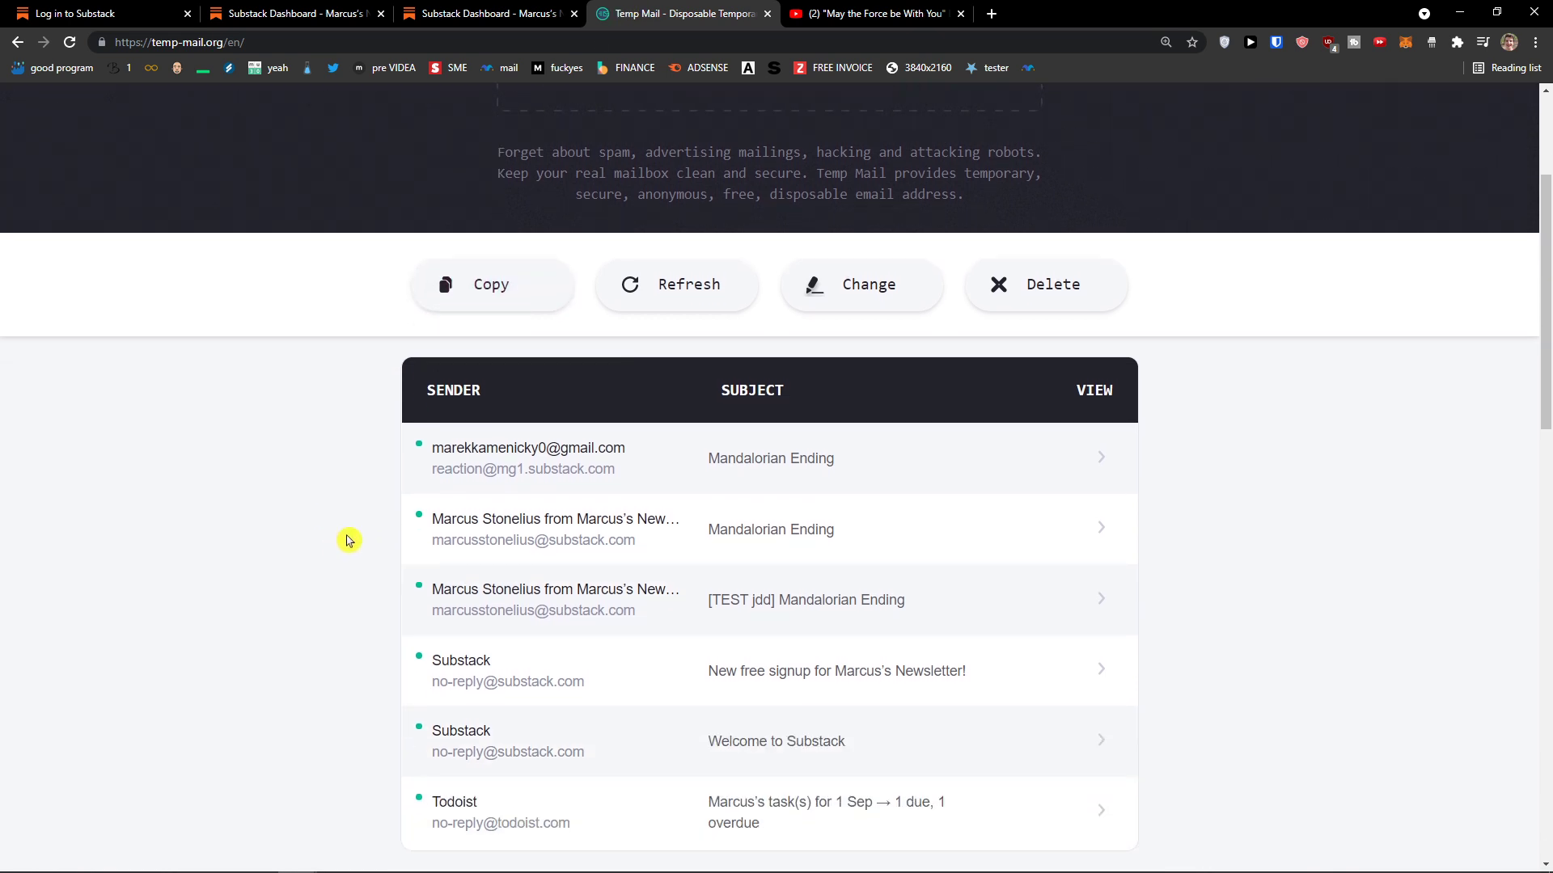
pyautogui.click(138, 11)
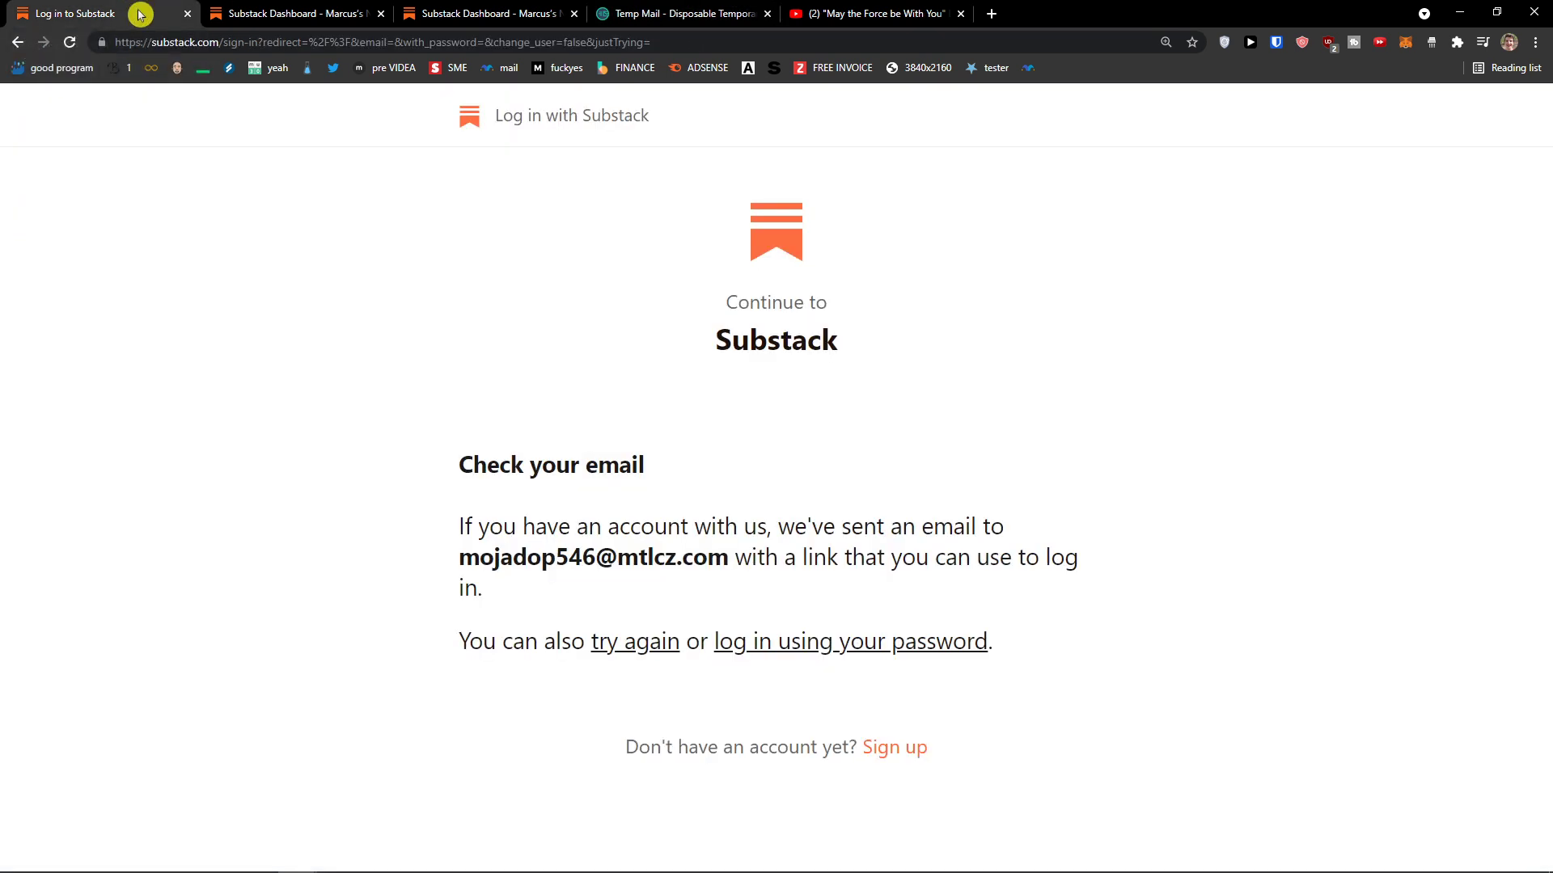
# Step: Try logging in with the temporary address and password, retrying after the first rejection
pyautogui.click(901, 645)
pyautogui.hotkey('ctrl', 'v')
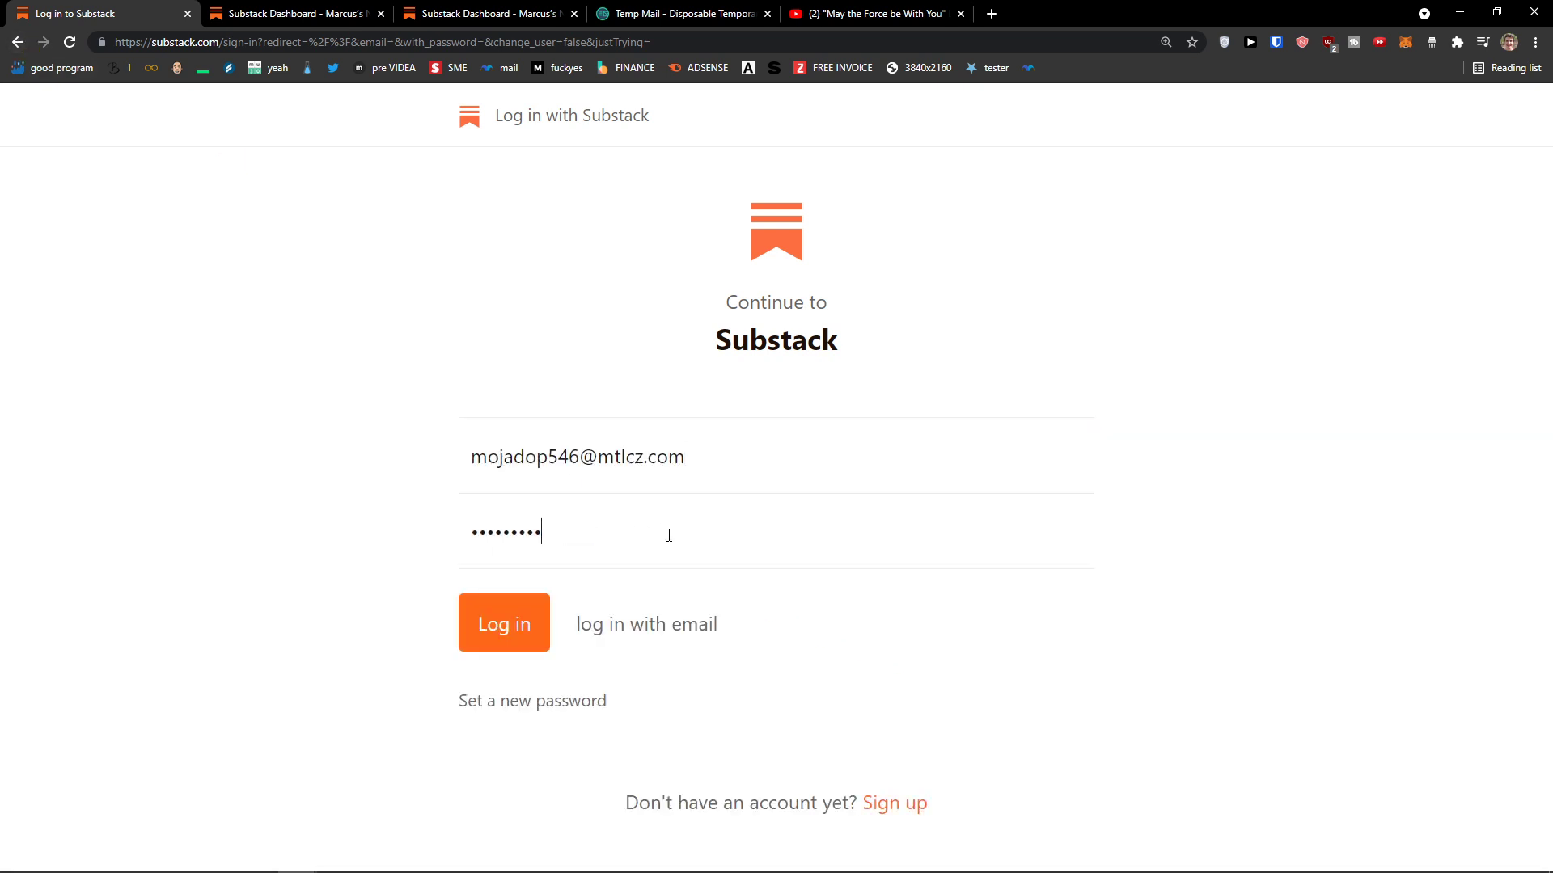
pyautogui.click(489, 619)
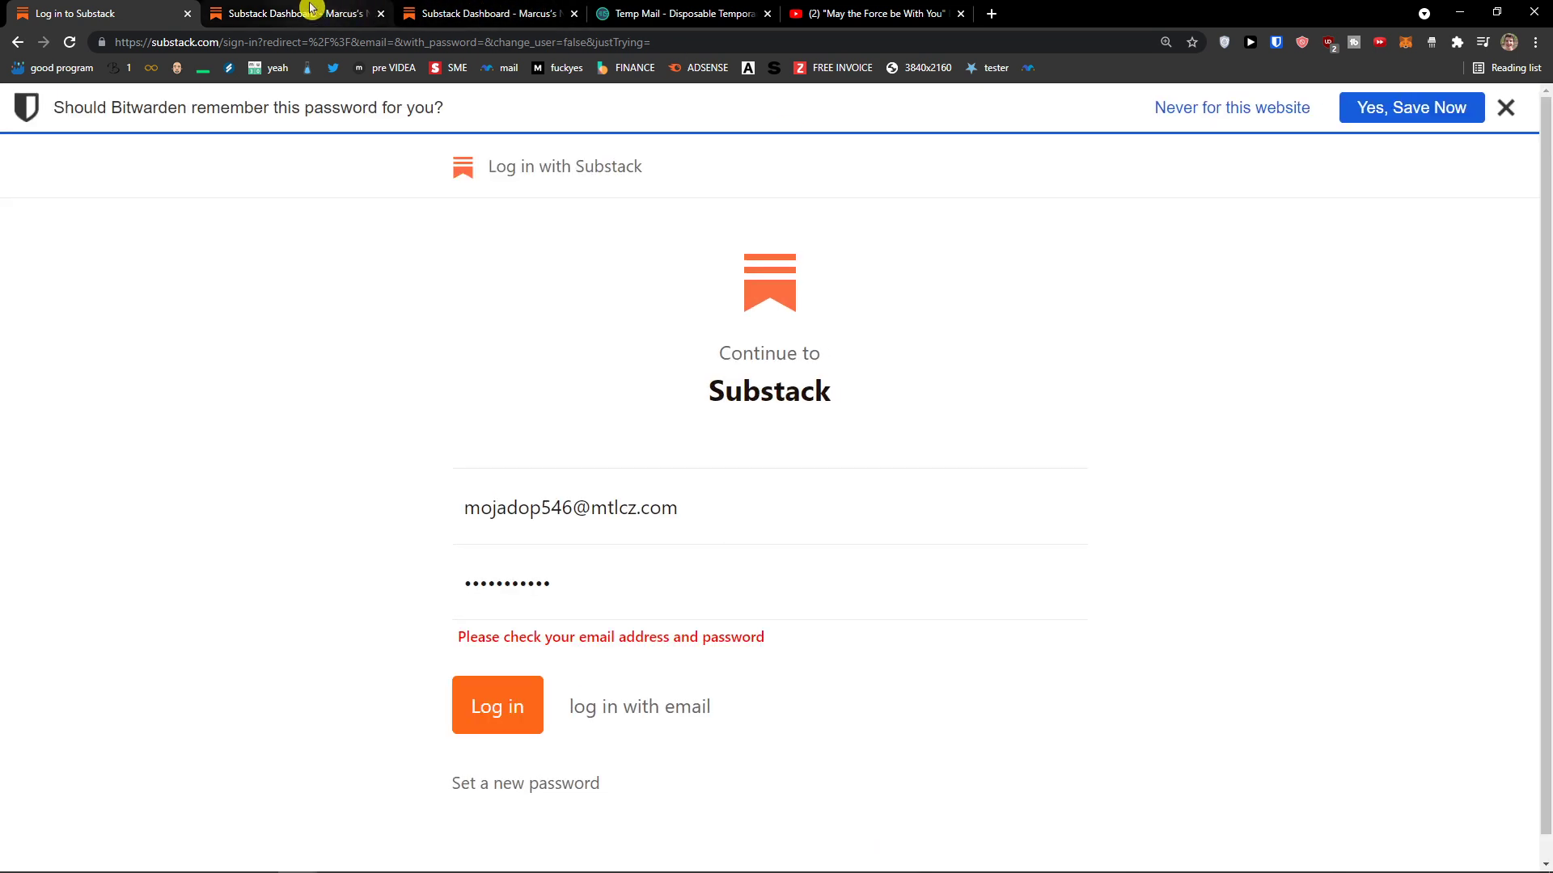
pyautogui.press('BackSpace')
pyautogui.press('BackSpace')
pyautogui.click(496, 702)
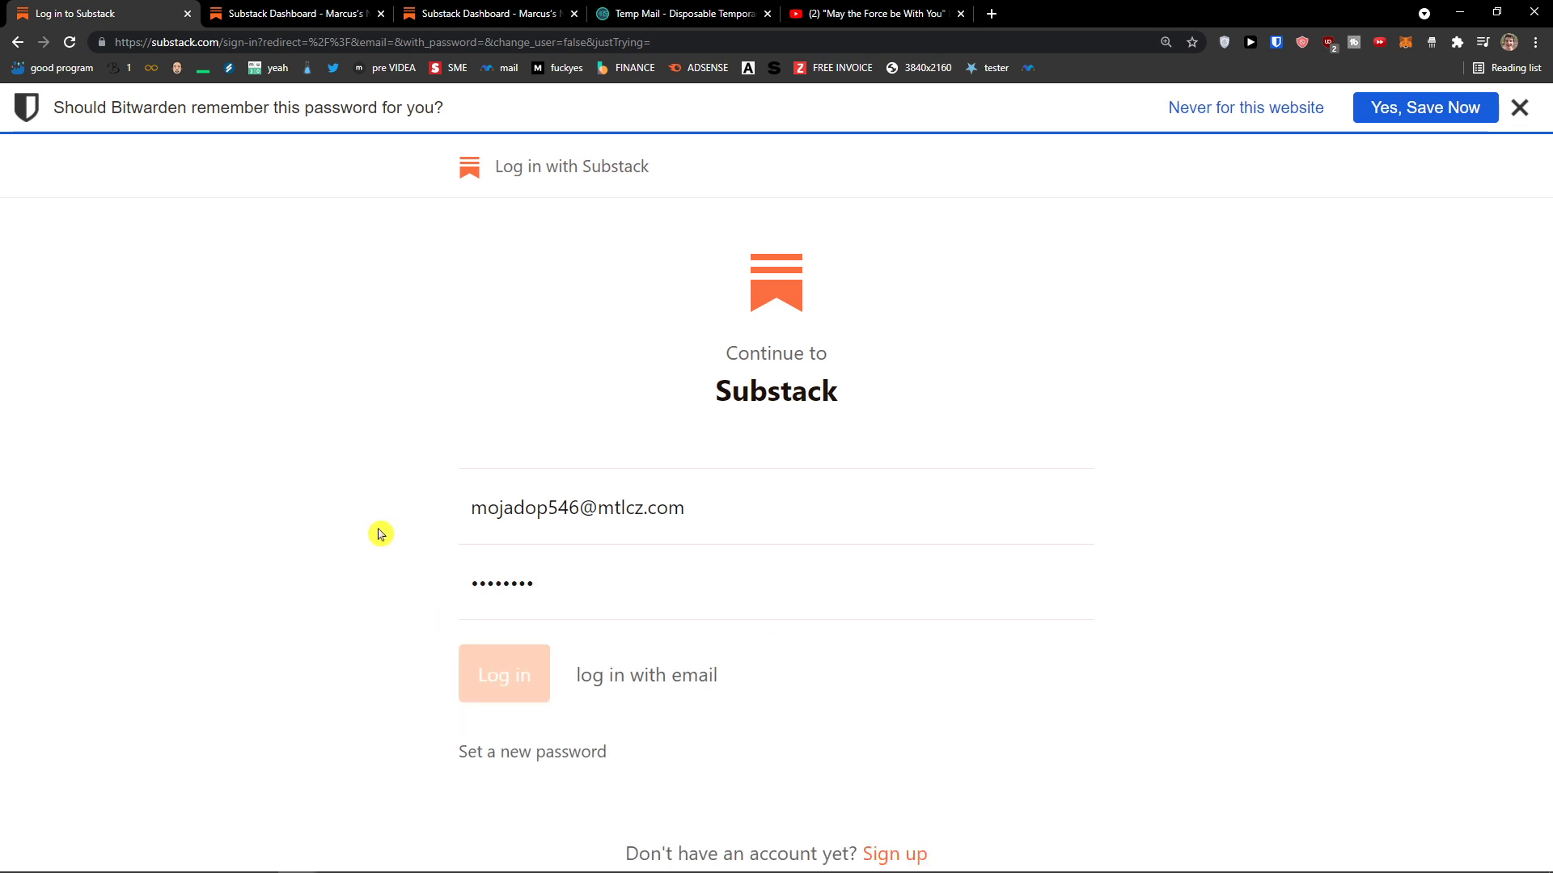
# Step: Follow the login link in the Log in to Substack email, then start a 'social media' search
pyautogui.click(647, 12)
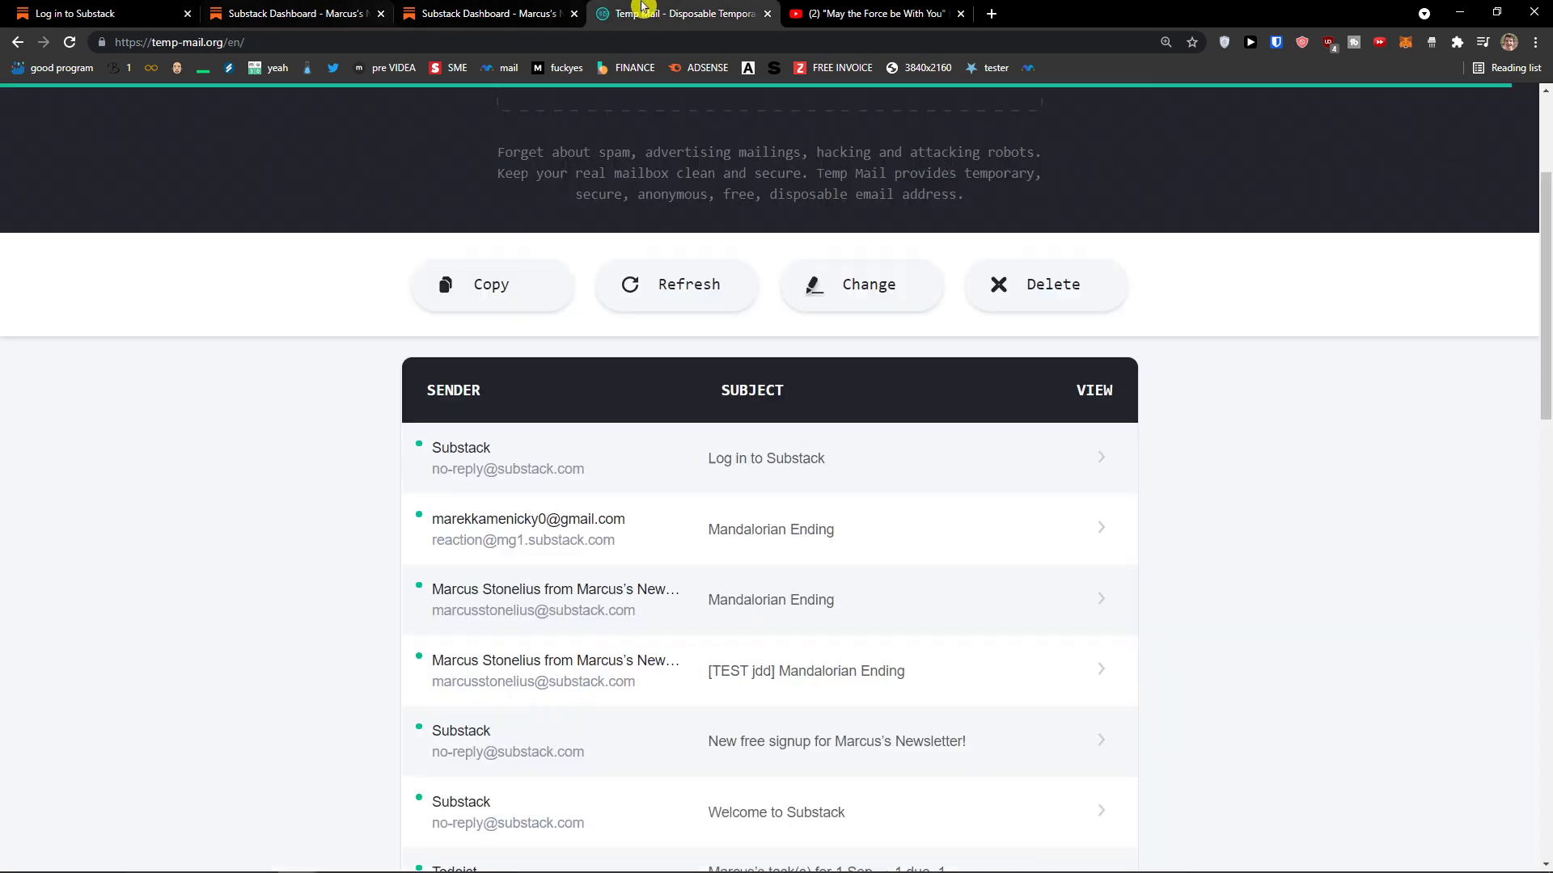
pyautogui.click(682, 474)
pyautogui.scroll(-4, 671, 486)
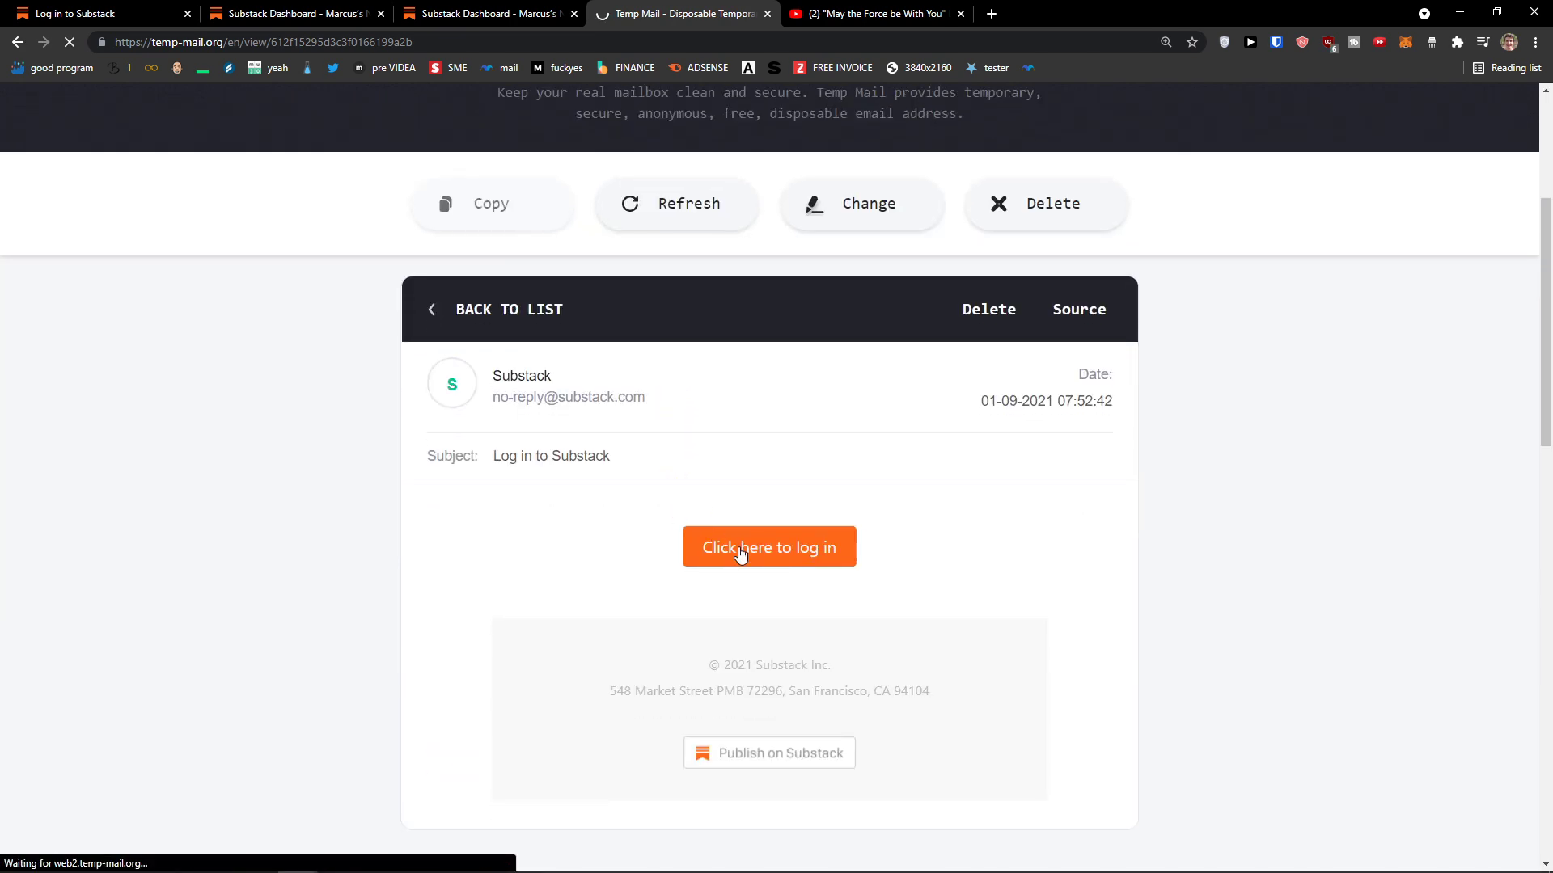
pyautogui.click(739, 549)
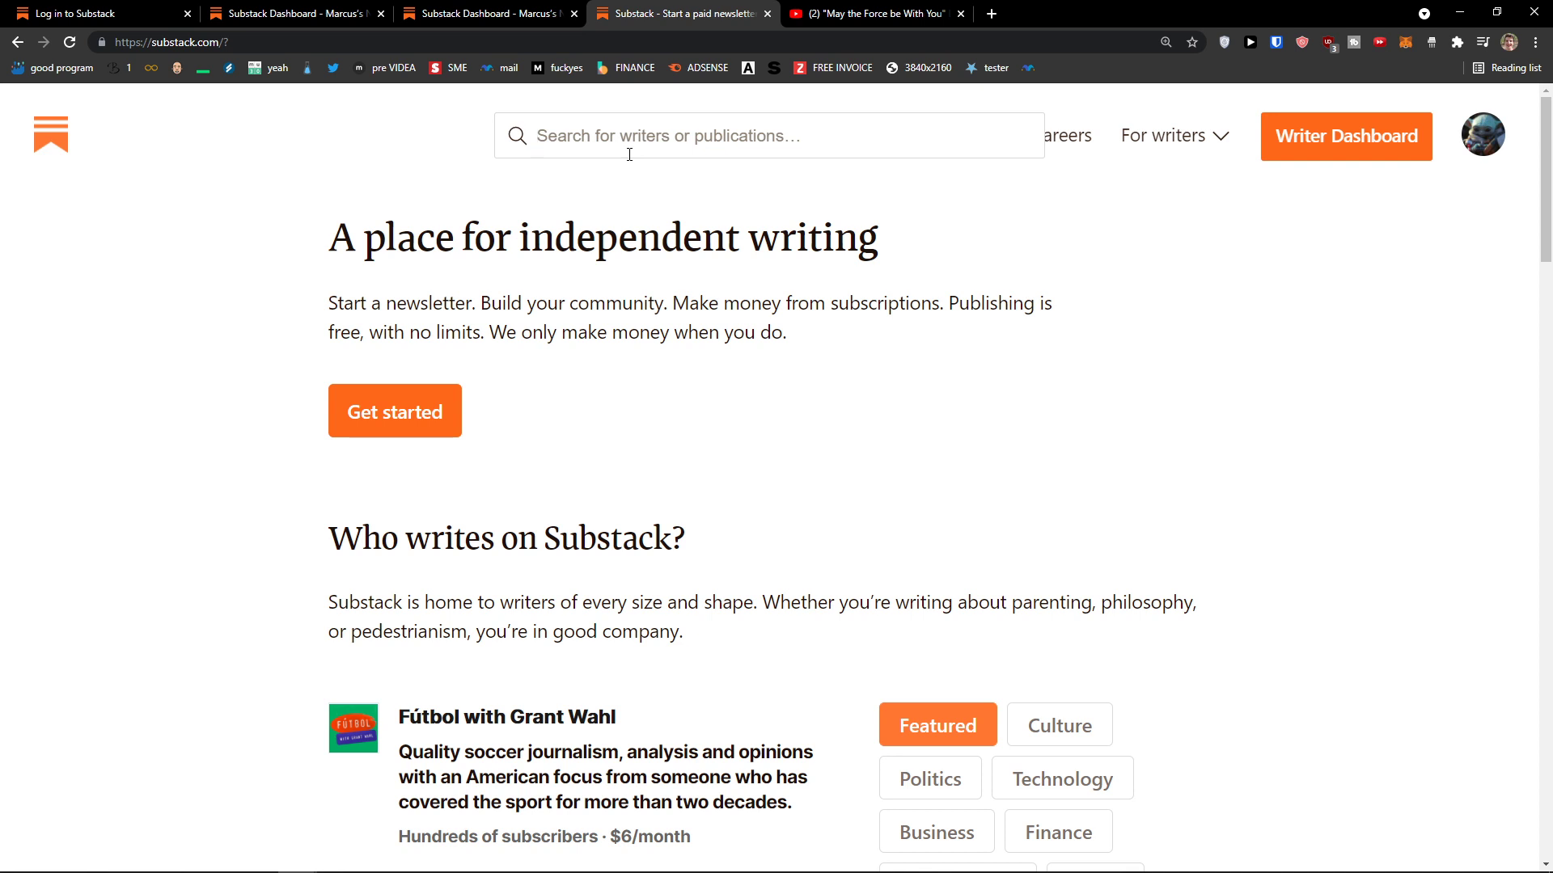
pyautogui.click(629, 154)
pyautogui.write('social media')
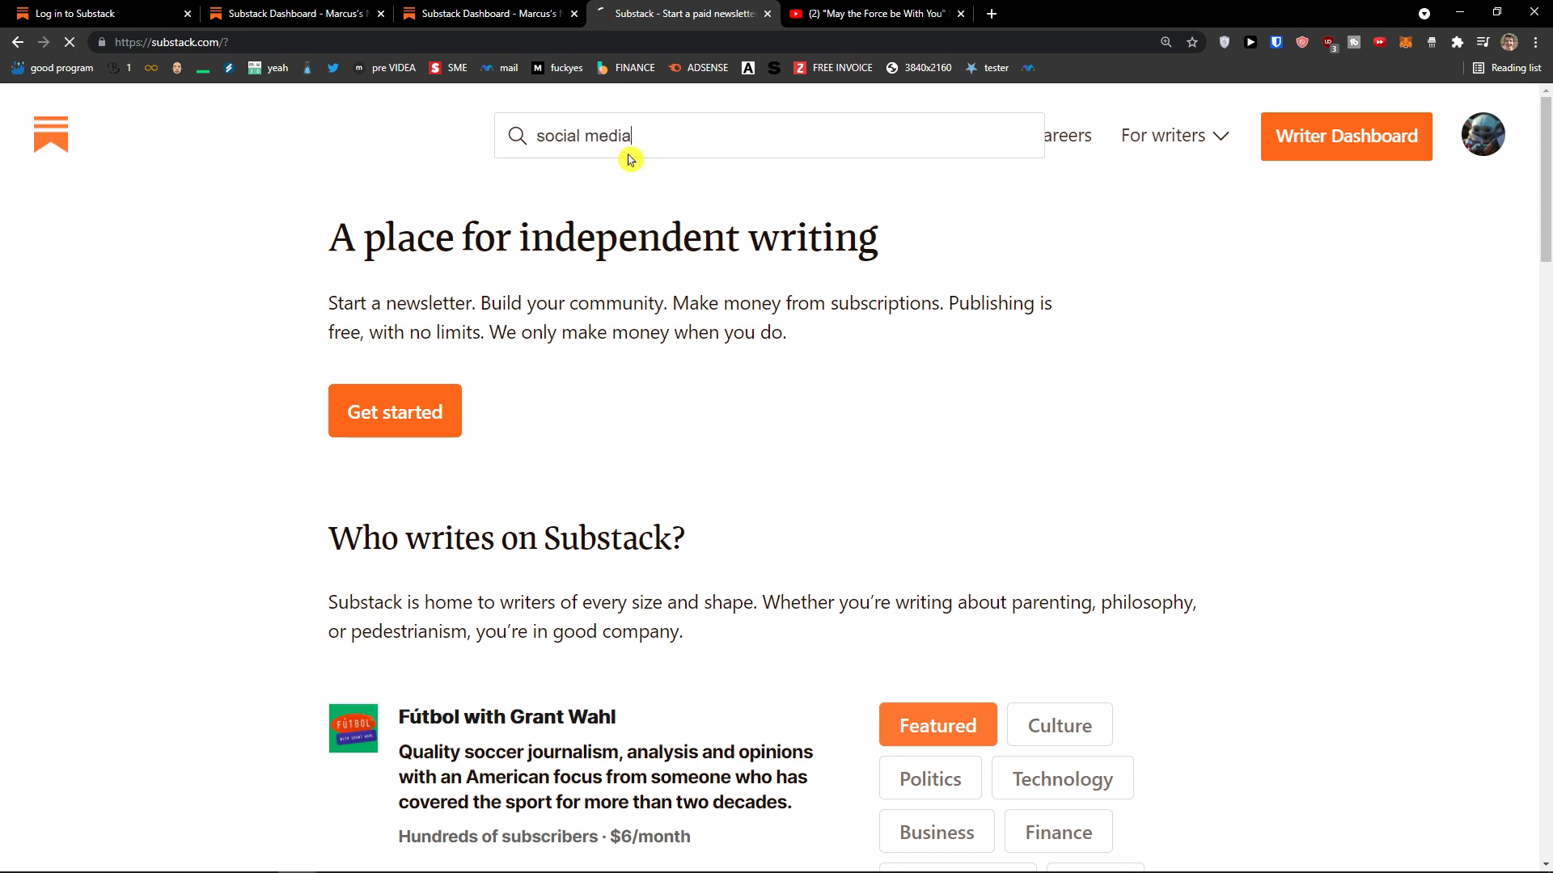
# Step: Run the 'social media' search and open The Dispatch Fact Check, choosing 'Let me read it first'
pyautogui.press('Return')
pyautogui.scroll(-3, 430, 475)
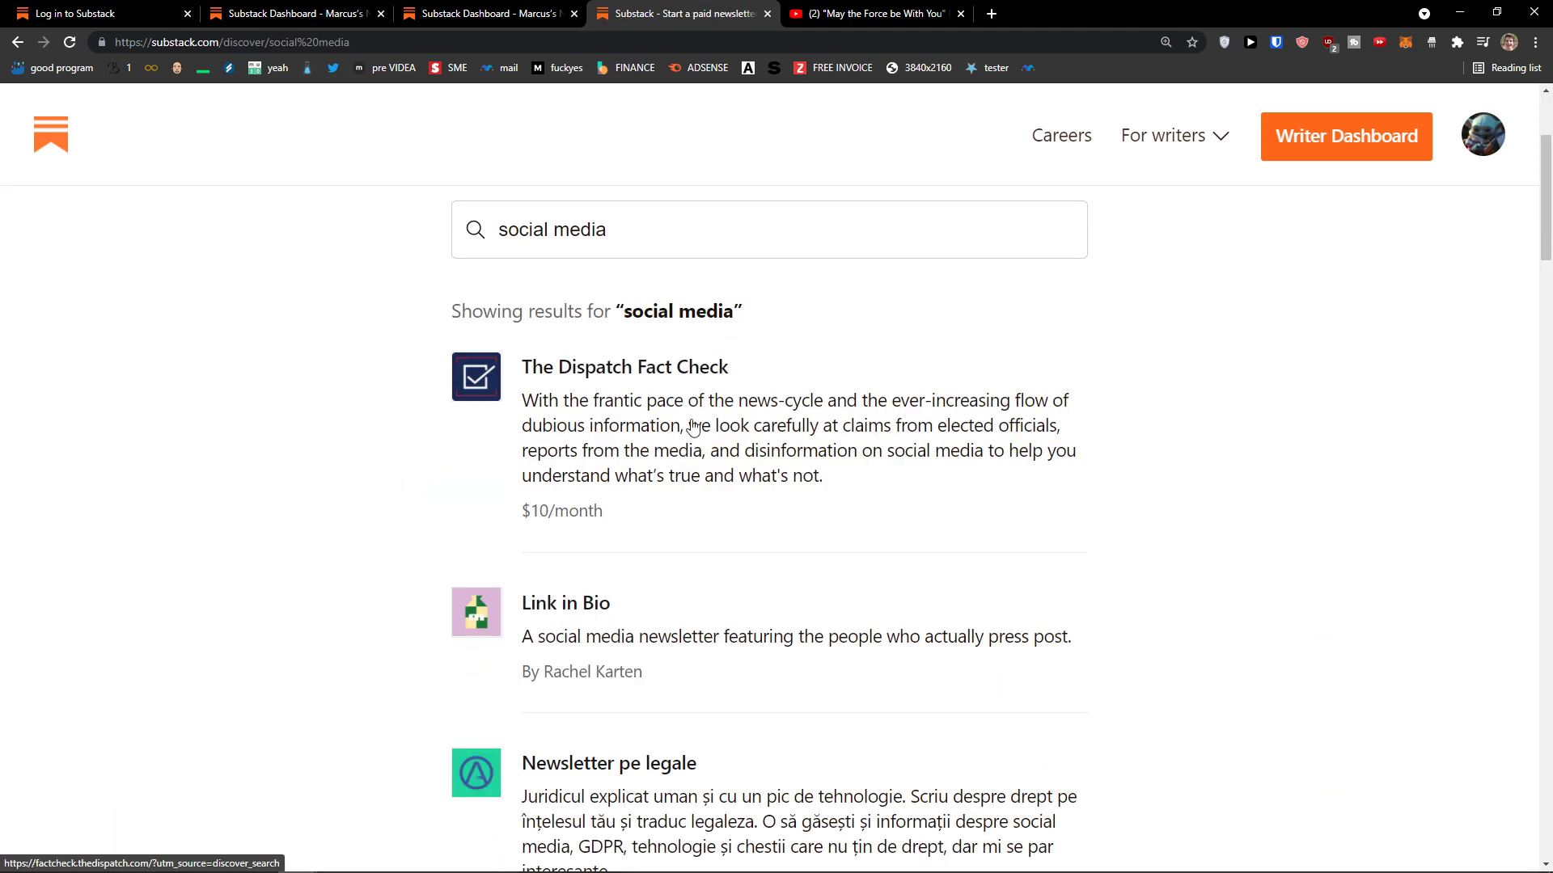
pyautogui.scroll(1, 566, 420)
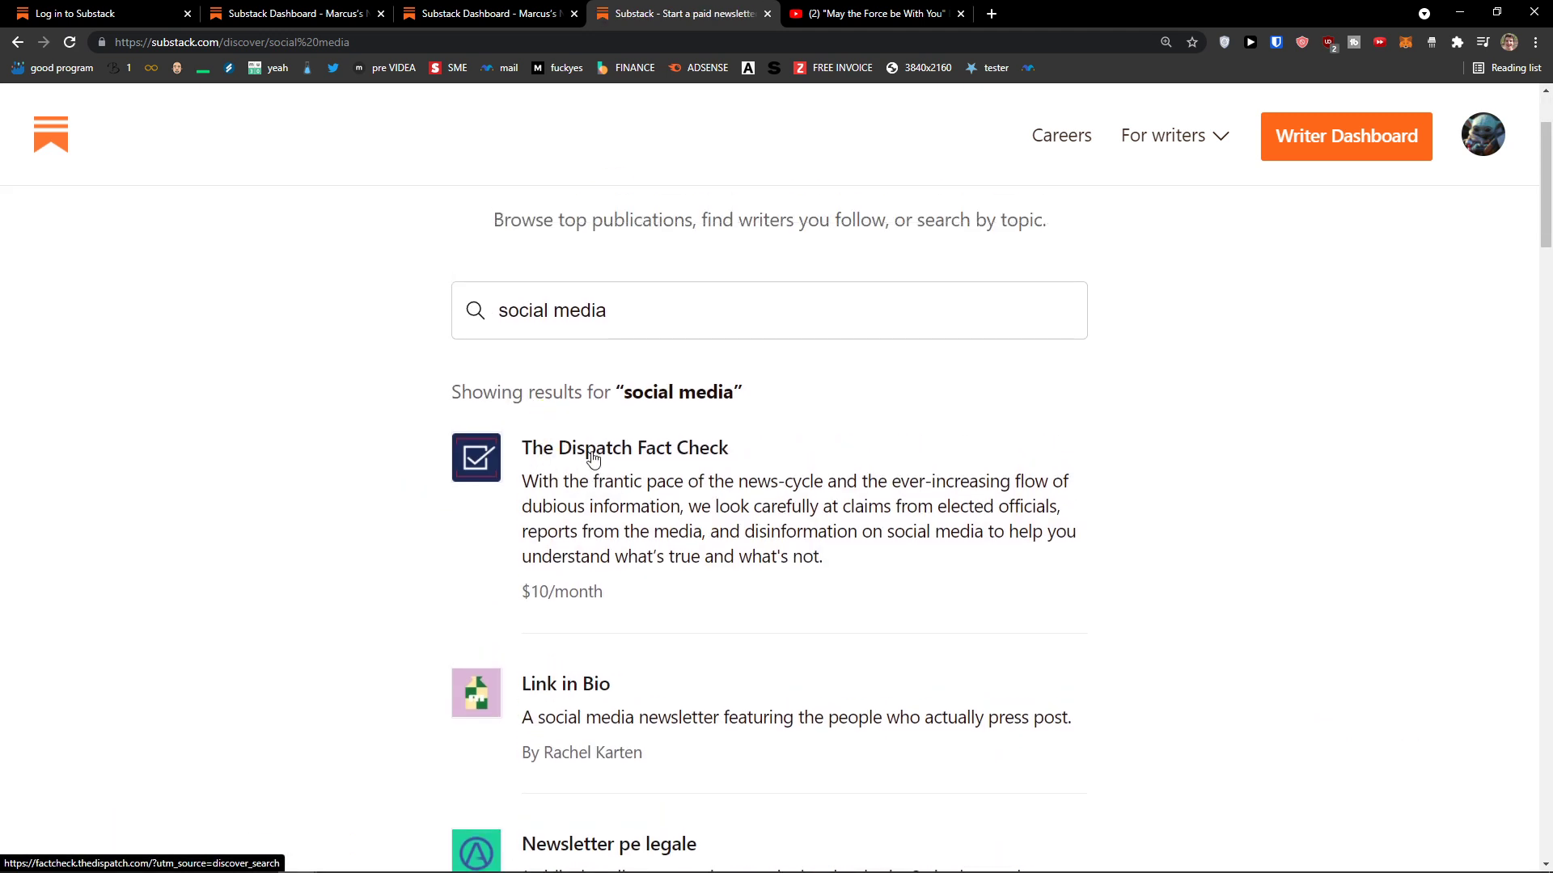
pyautogui.click(593, 459)
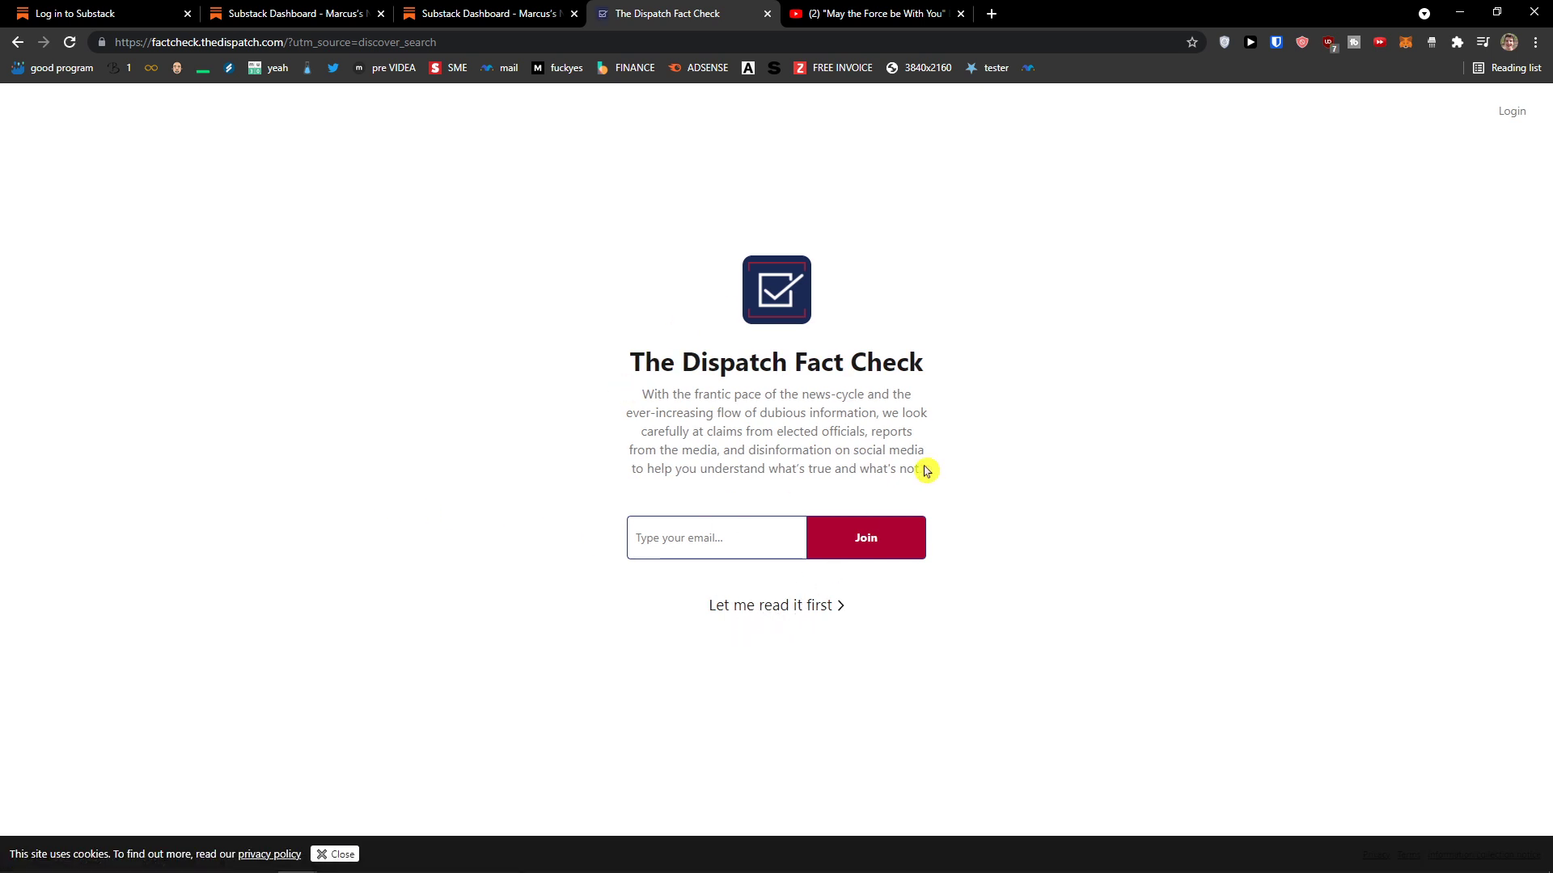
pyautogui.click(800, 609)
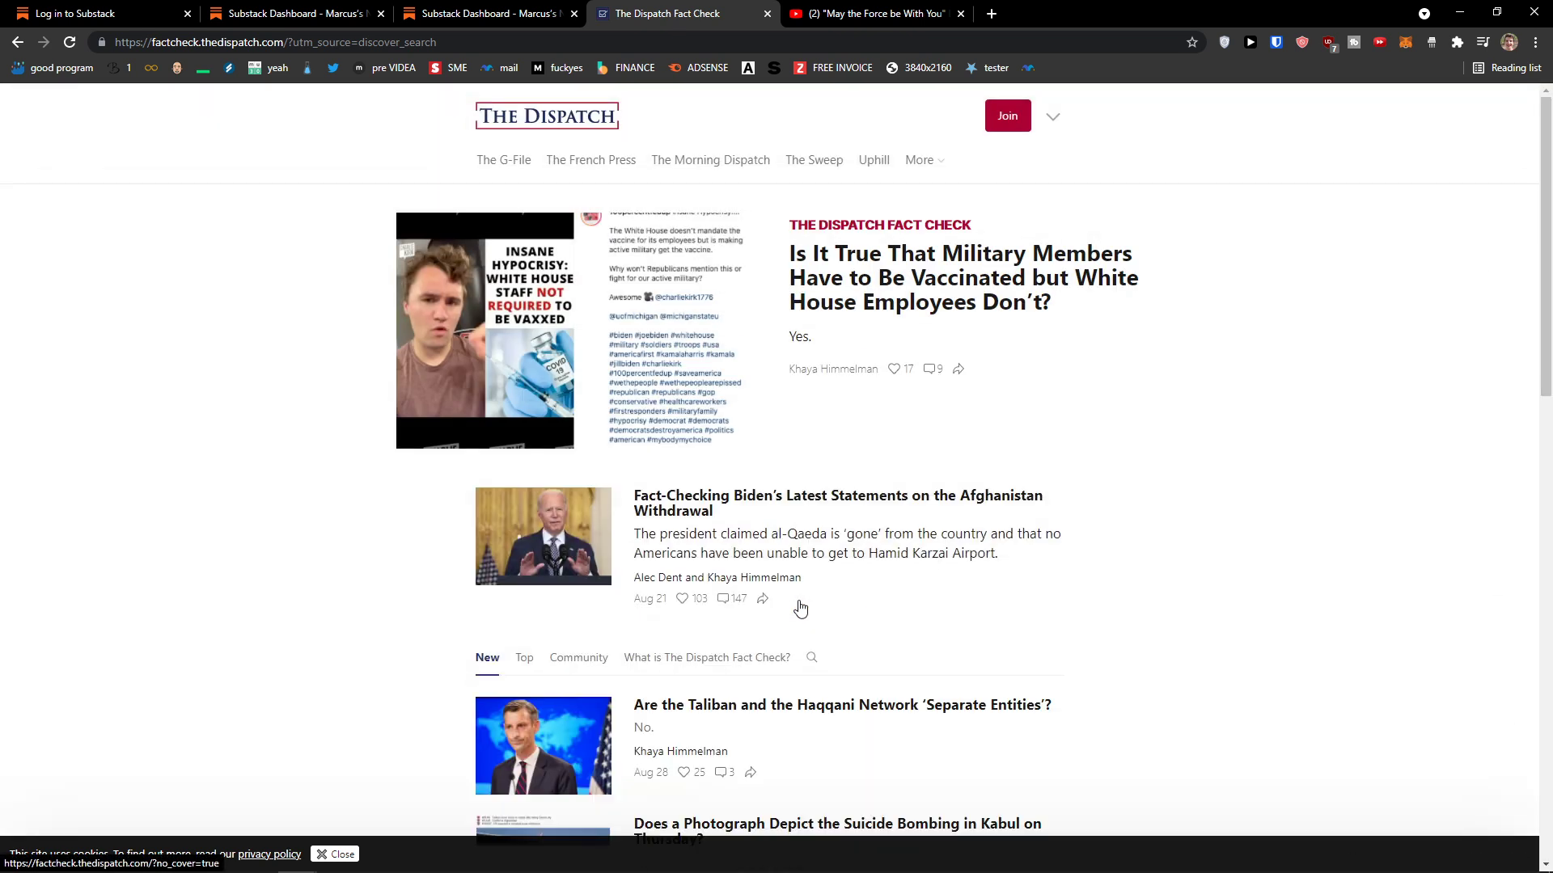
# Step: Browse The Dispatch Fact Check homepage and open the military versus White House vaccine mandates post
pyautogui.scroll(-2, 701, 582)
pyautogui.scroll(2, 790, 499)
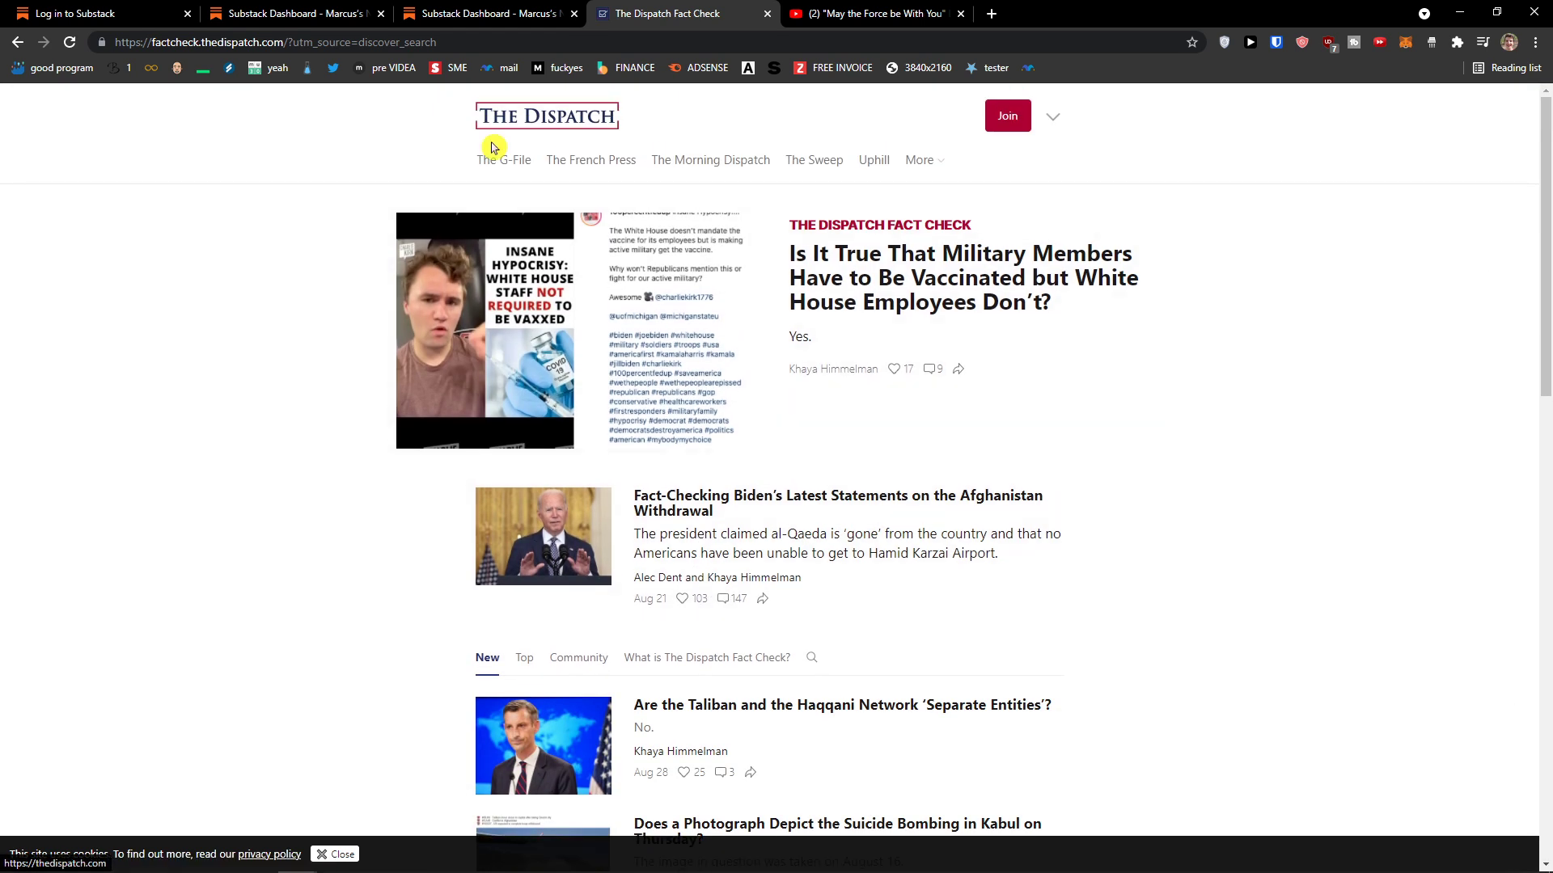
pyautogui.scroll(-4, 866, 327)
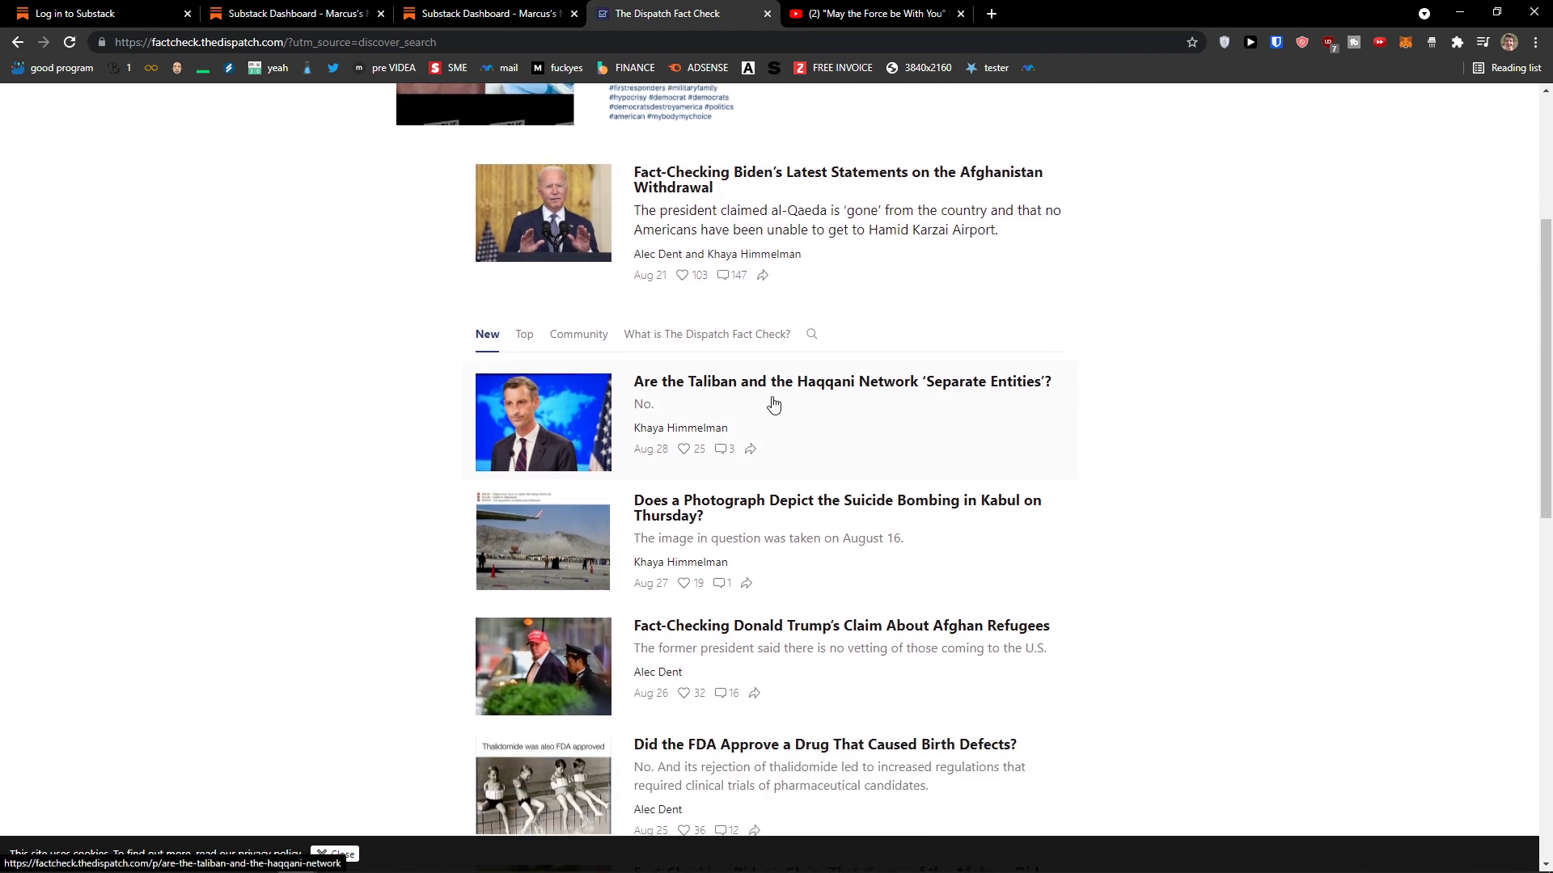
pyautogui.scroll(4, 774, 404)
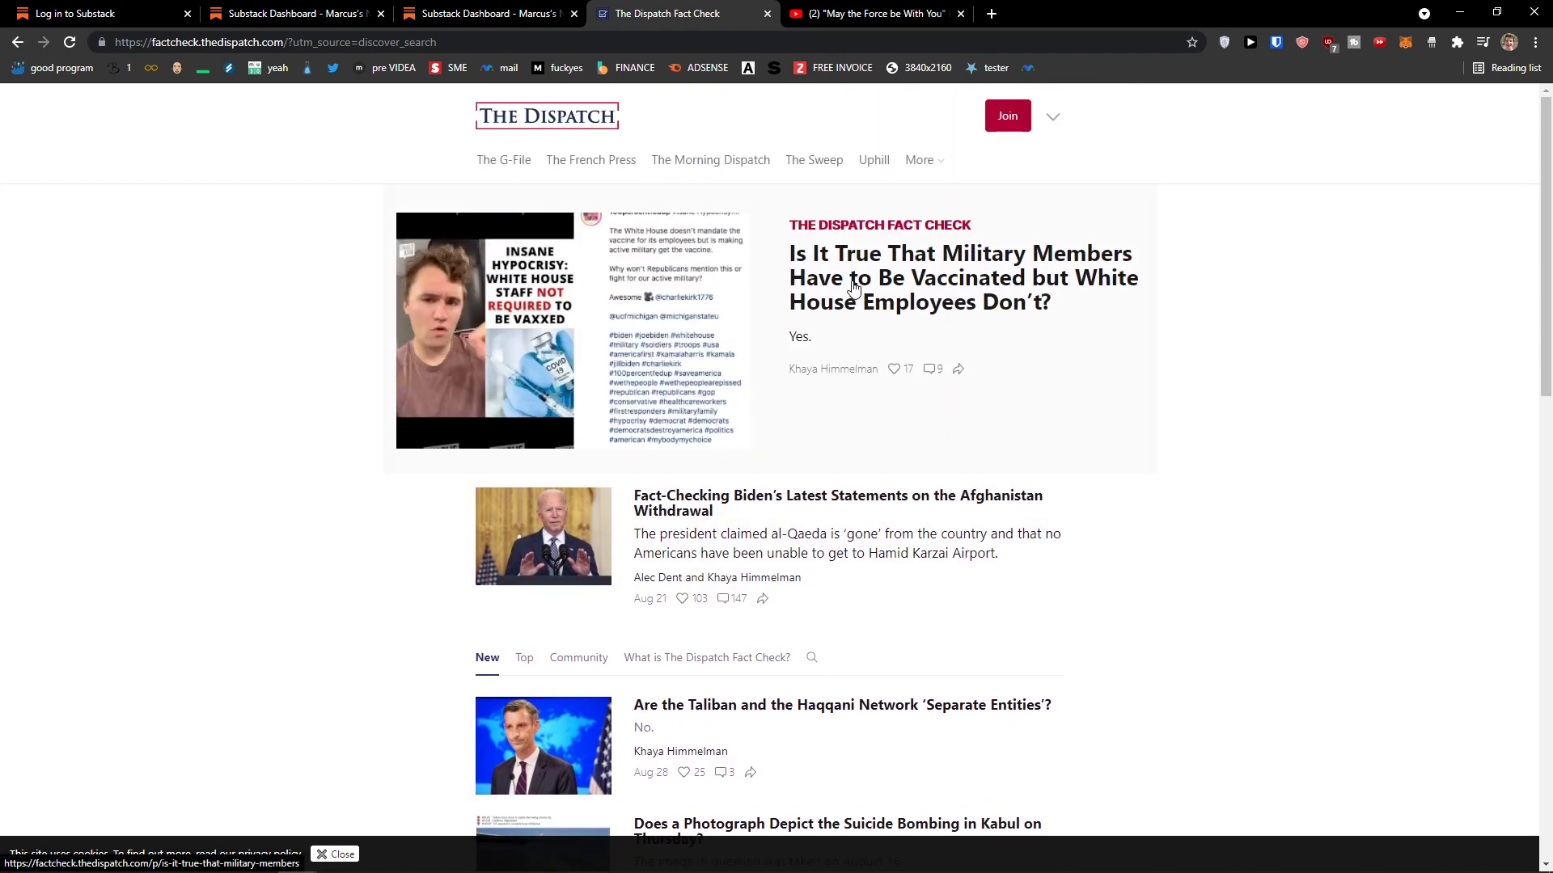
pyautogui.click(854, 286)
# Step: Read the fact-check article, selecting then clearing the passage on the federal vaccine announcement
pyautogui.scroll(-8, 710, 659)
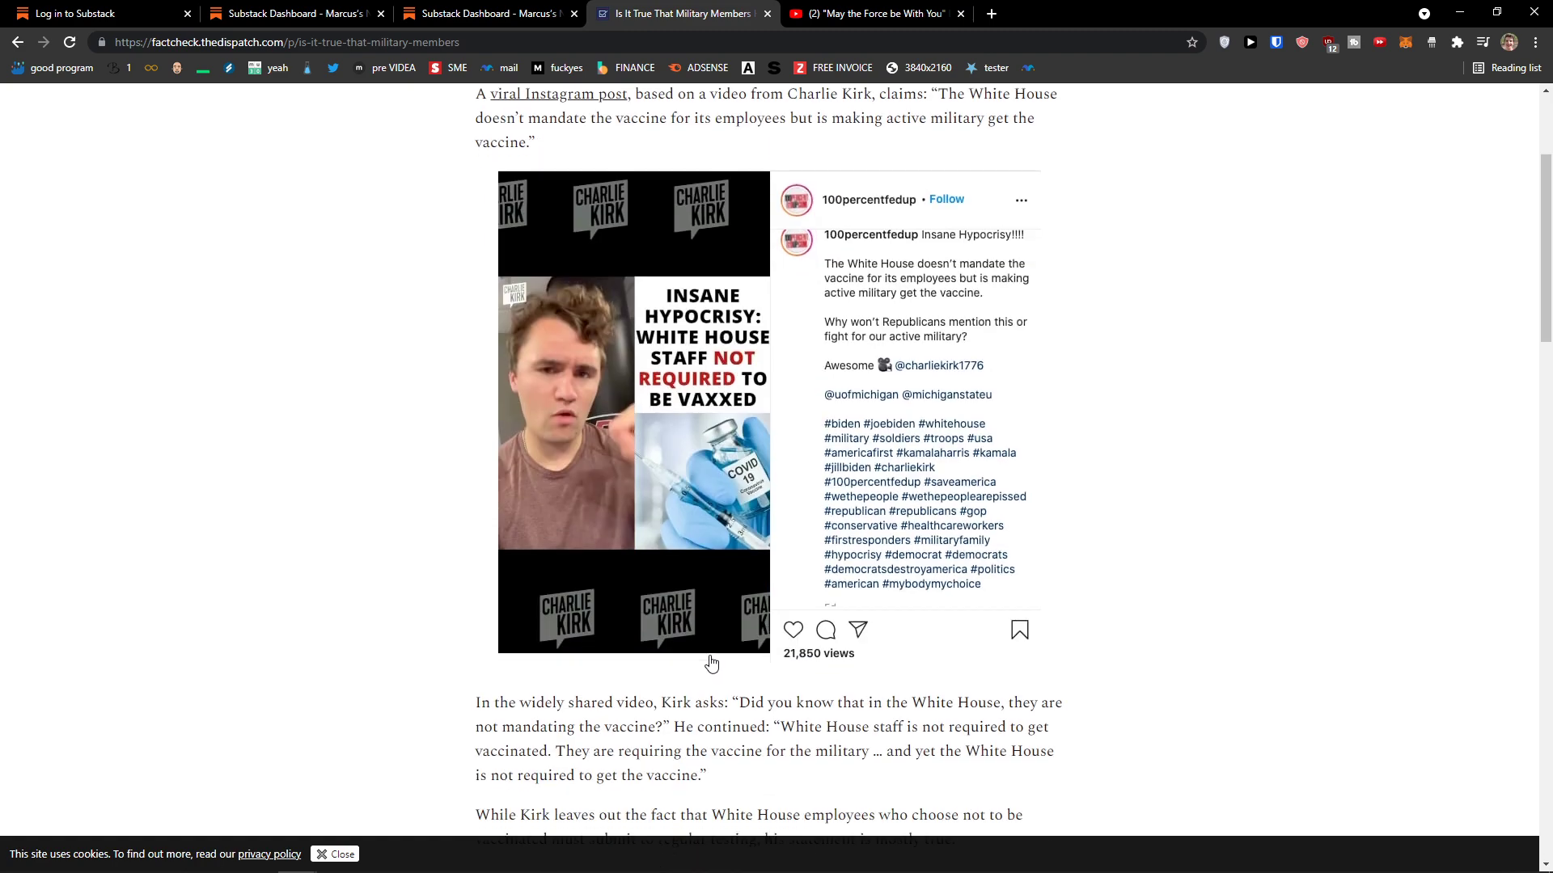
pyautogui.scroll(8, 685, 653)
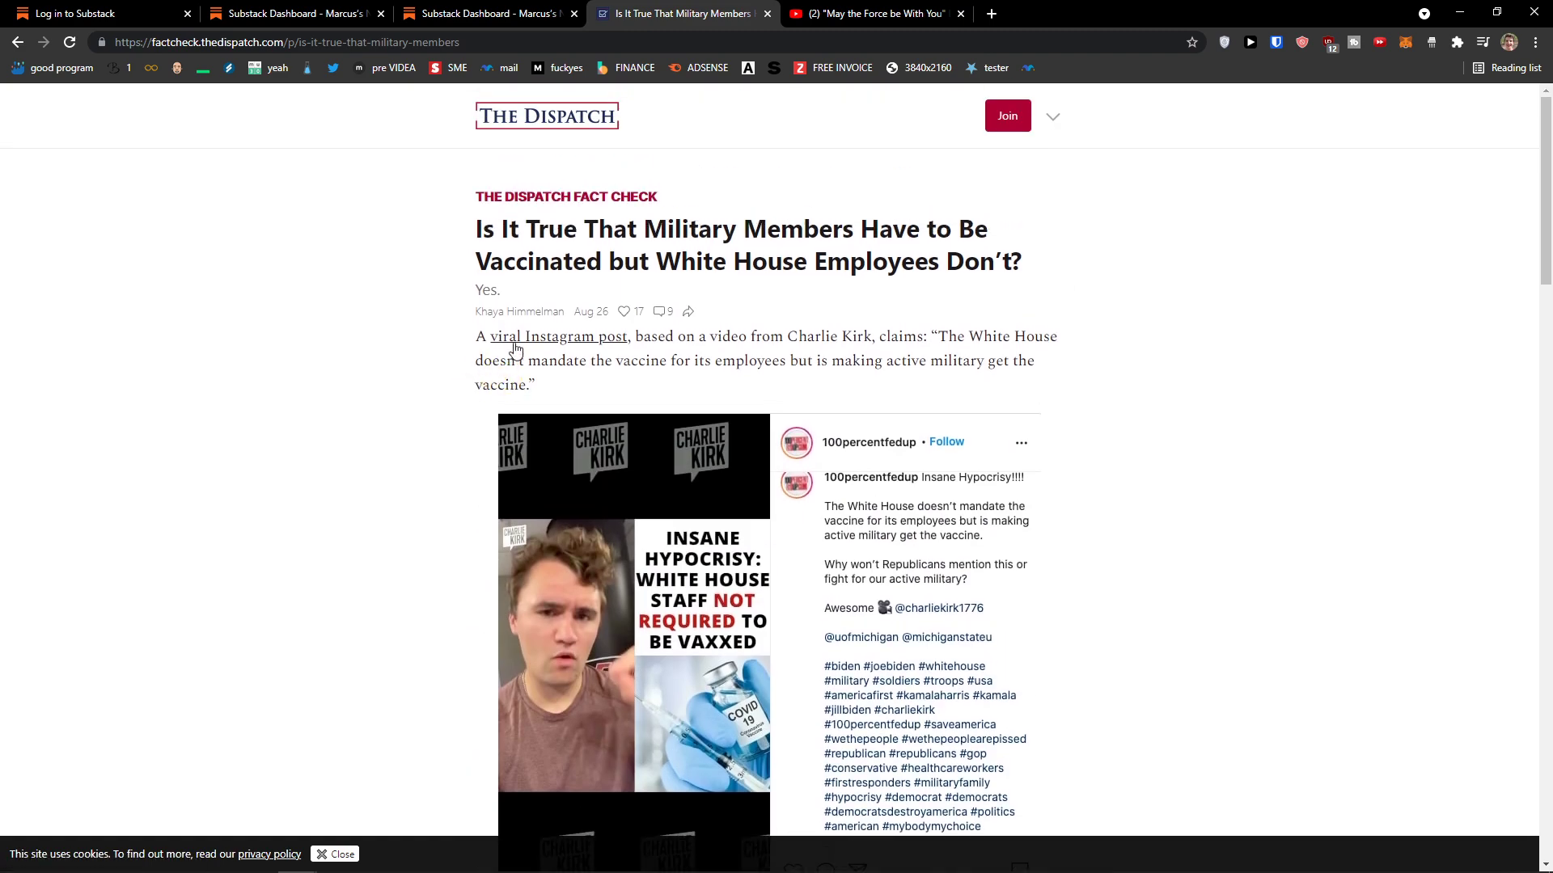
pyautogui.moveTo(469, 342); pyautogui.dragTo(582, 381)
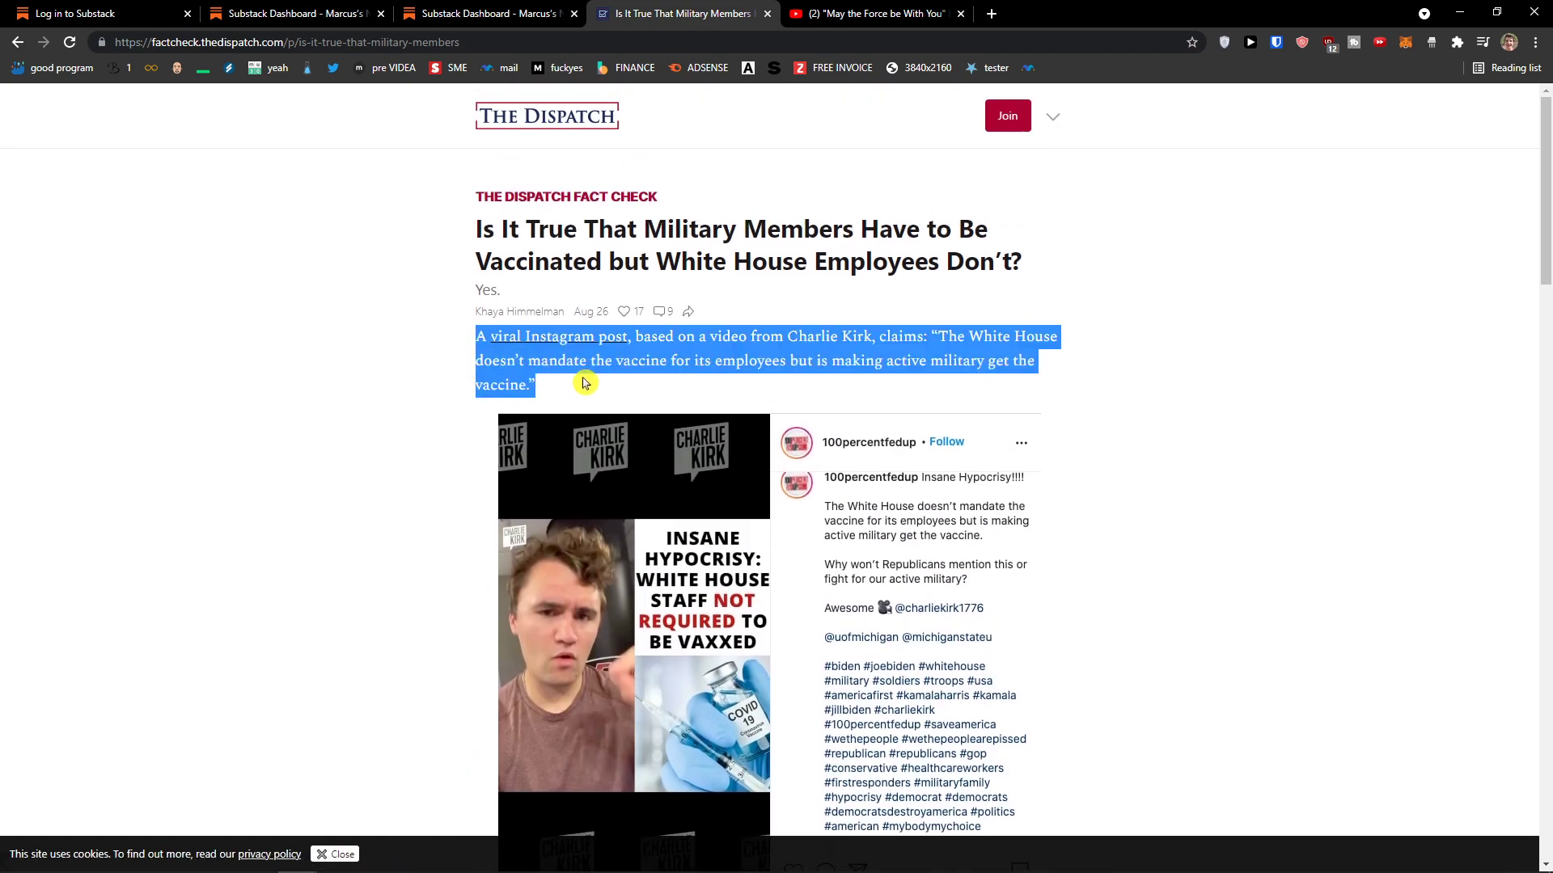
pyautogui.scroll(-4, 536, 448)
pyautogui.scroll(-5, 536, 448)
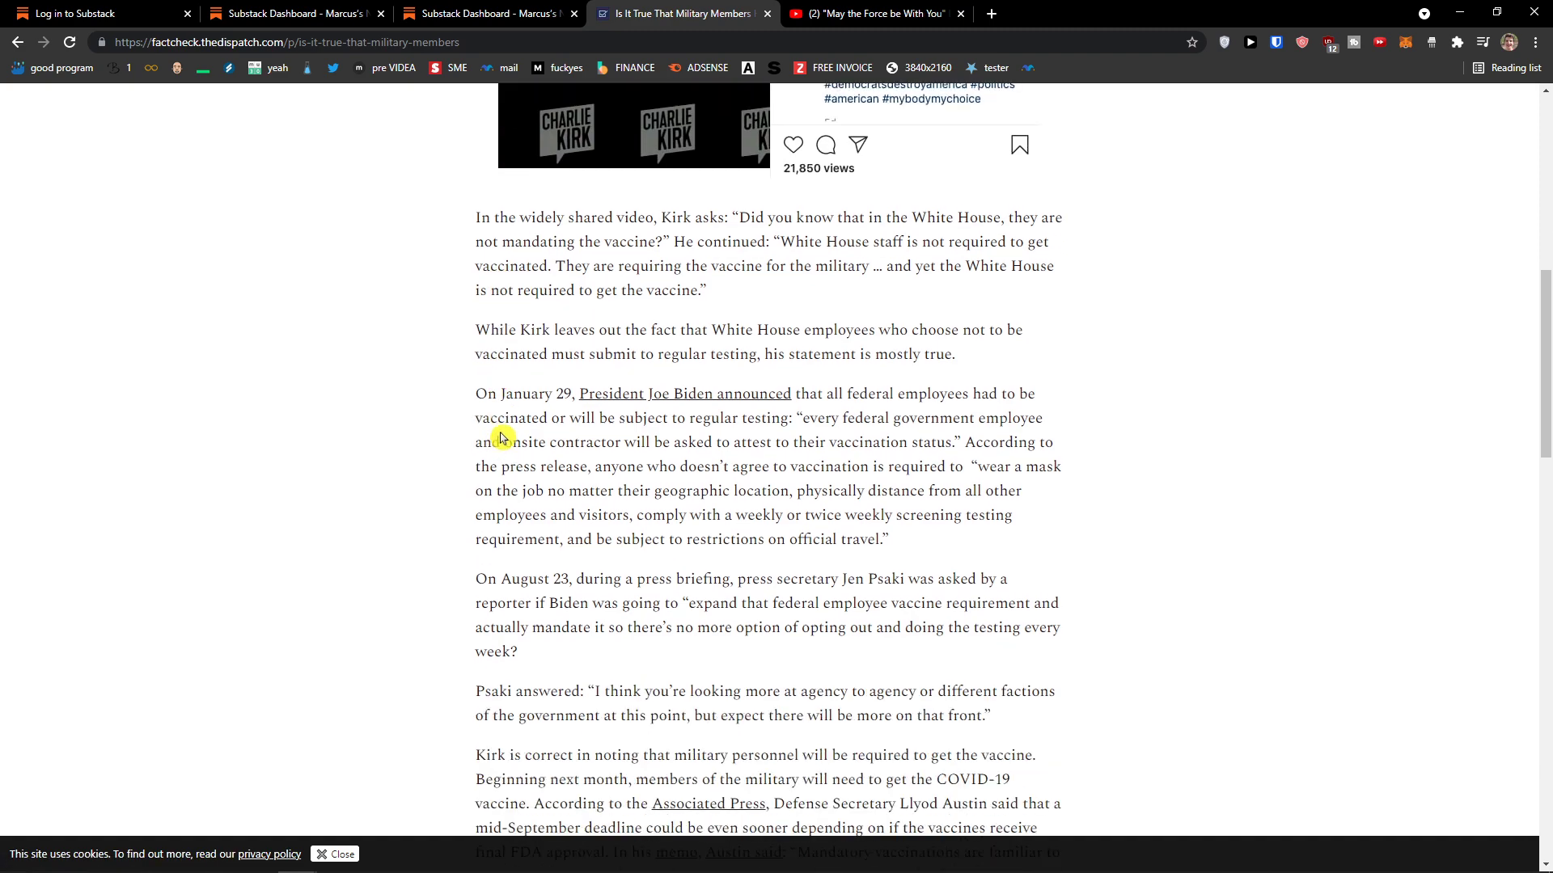
pyautogui.moveTo(564, 402); pyautogui.dragTo(799, 418)
pyautogui.click(803, 465)
# Step: Scroll through the article's comments and return to the Email header and footer settings tab
pyautogui.scroll(-4, 646, 443)
pyautogui.scroll(5, 501, 676)
pyautogui.scroll(-5, 582, 319)
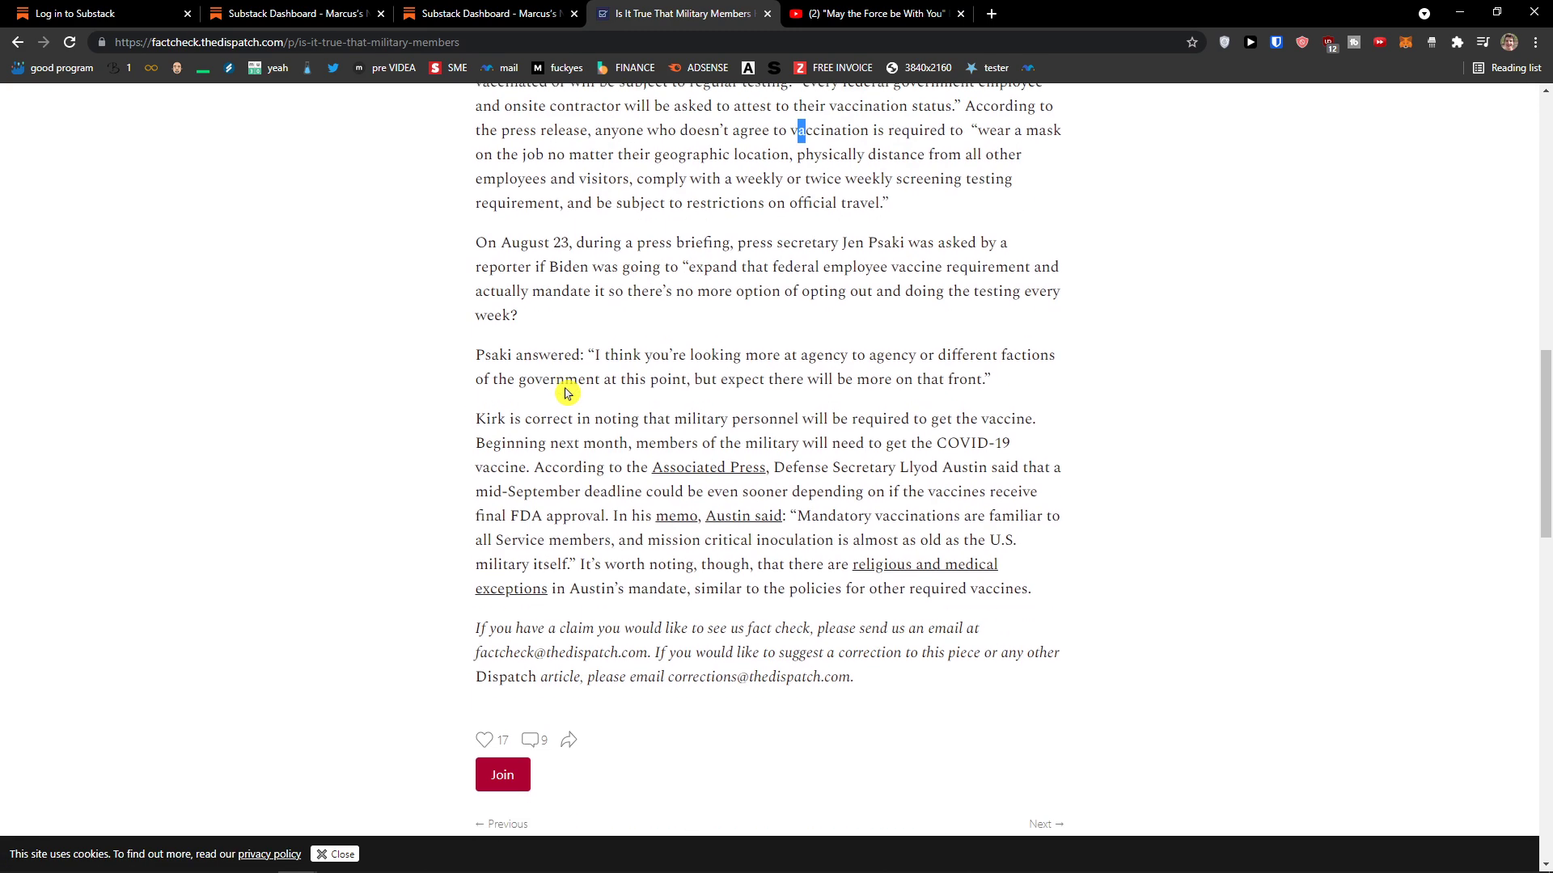
pyautogui.scroll(-8, 564, 393)
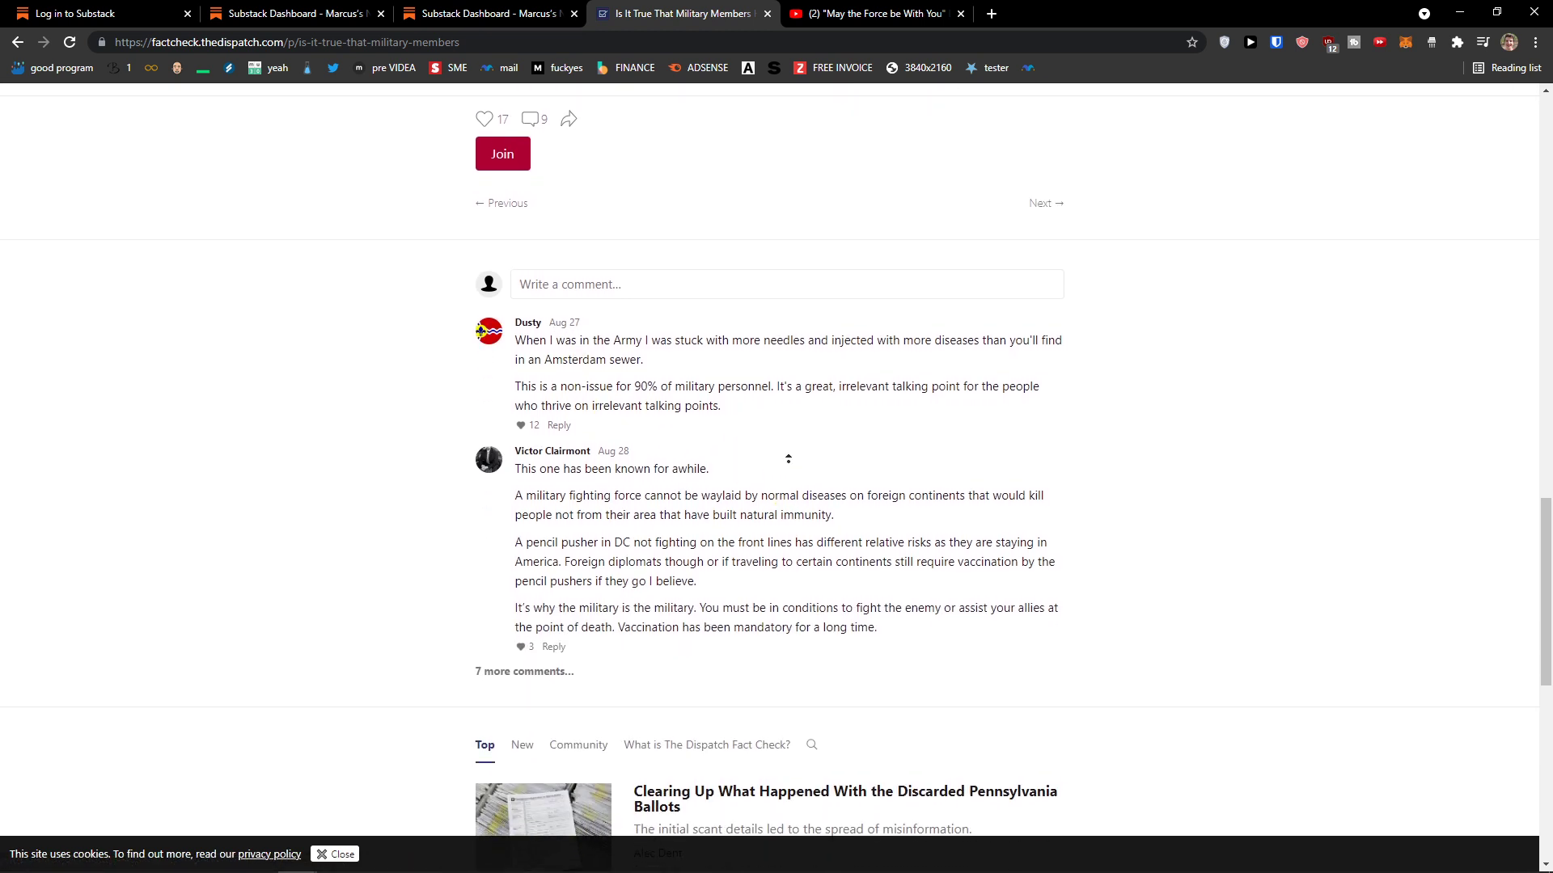
pyautogui.scroll(5, 788, 458)
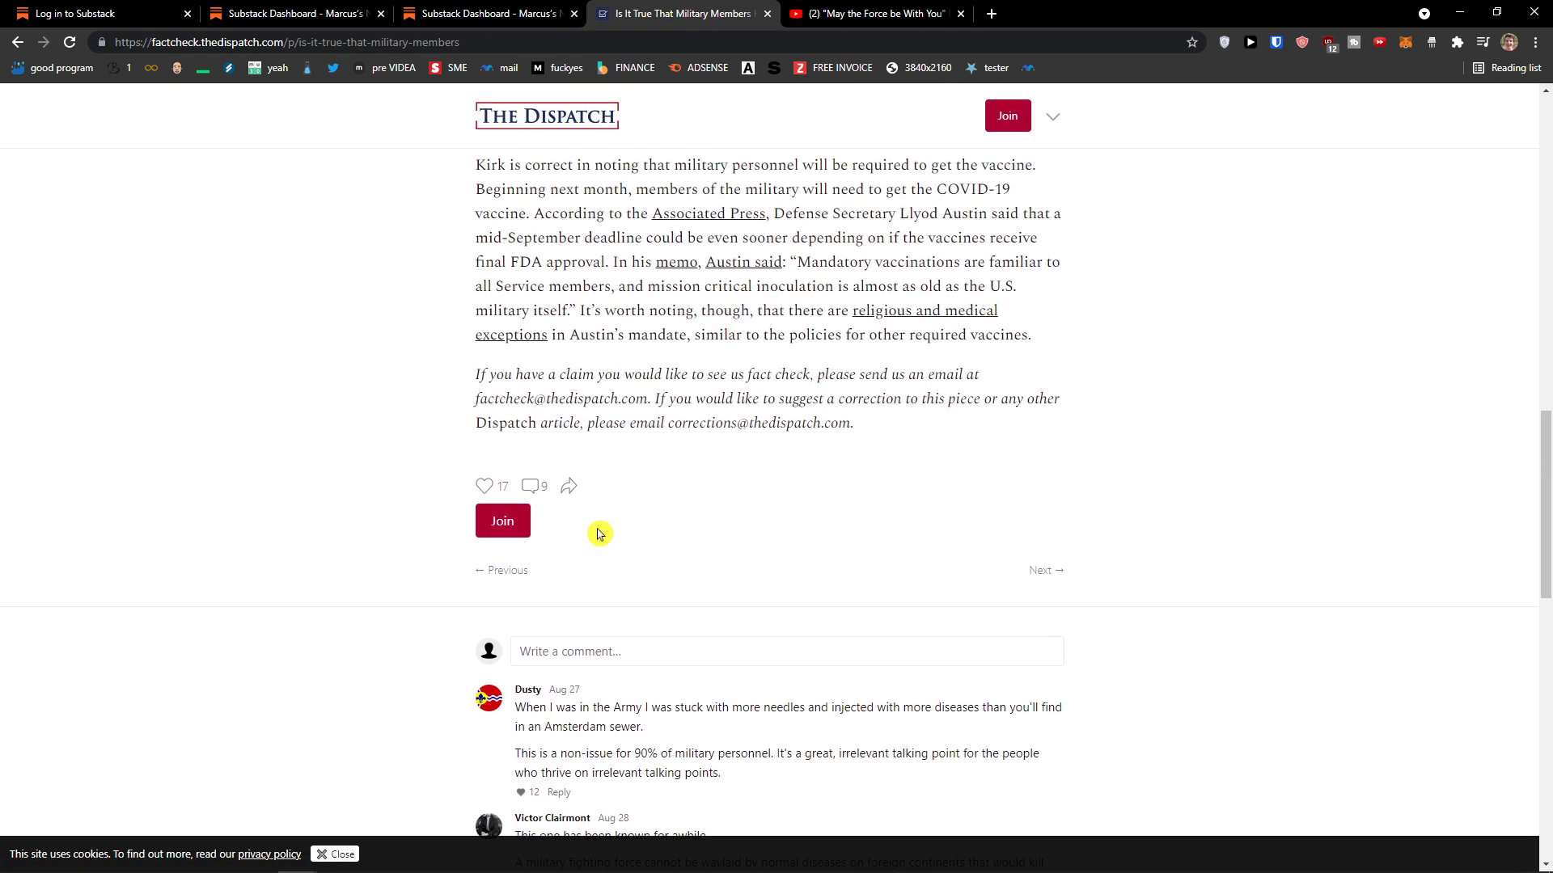
pyautogui.scroll(20, 678, 537)
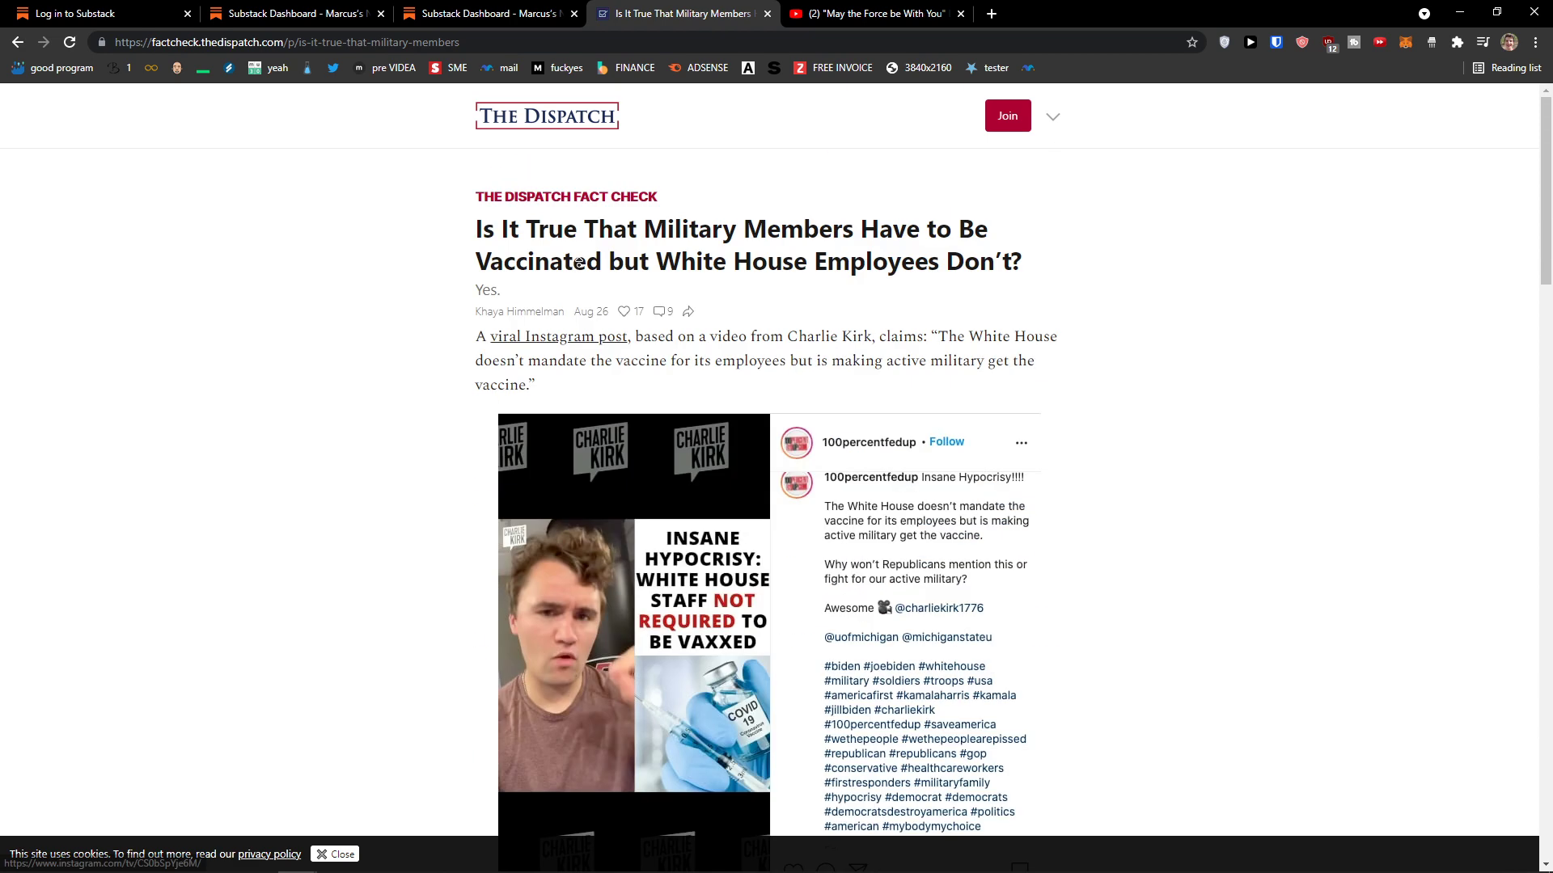
pyautogui.click(437, 15)
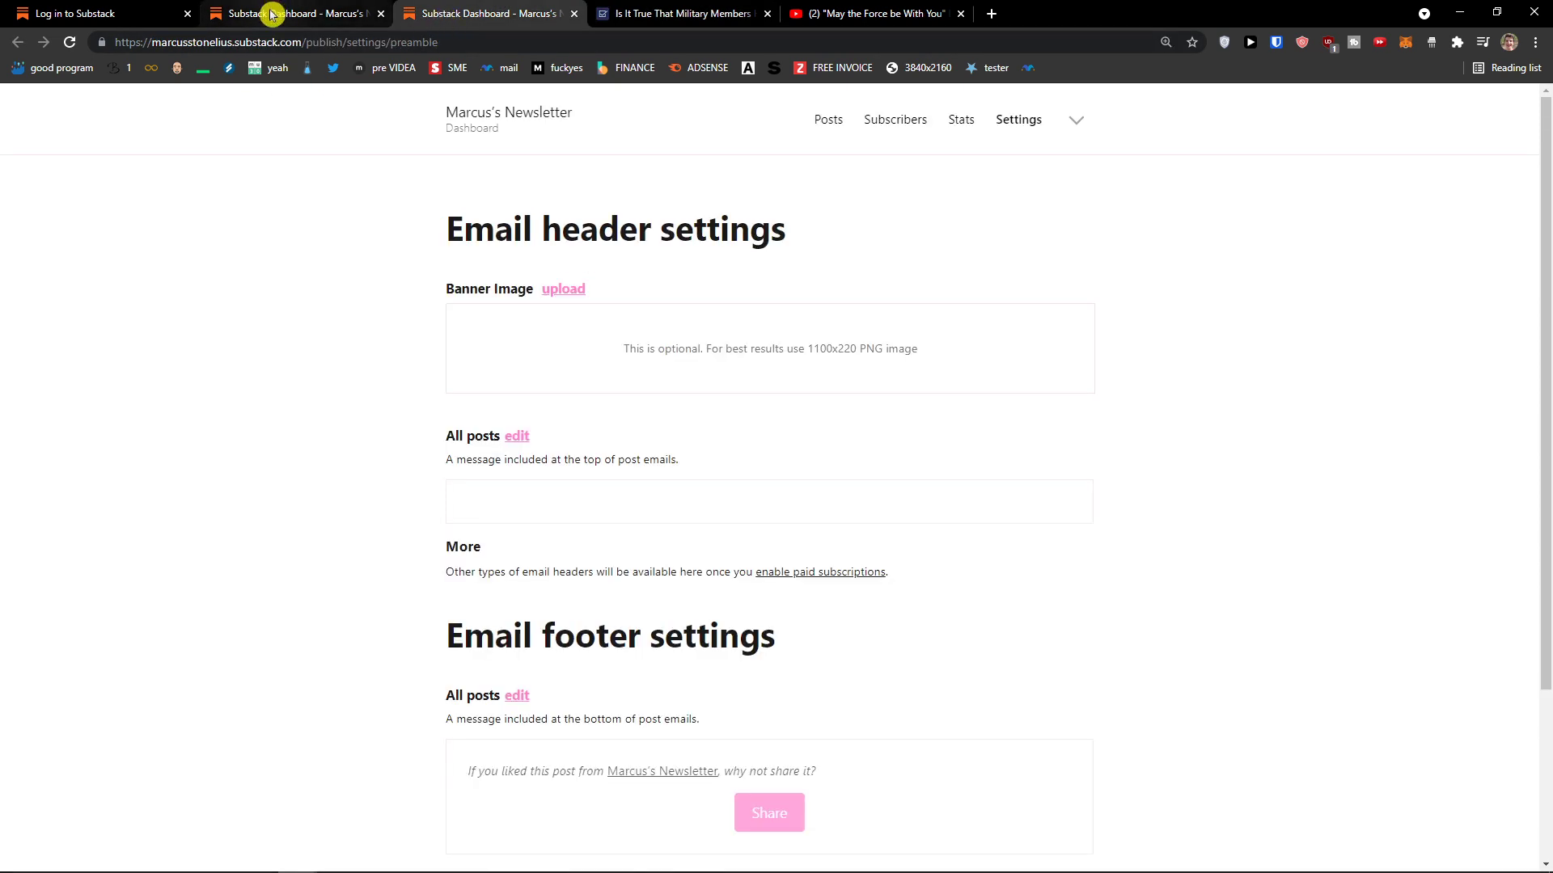
# Step: In the sign-in tab, search 'sub' and open substack.com from the results
pyautogui.click(105, 10)
pyautogui.click(267, 40)
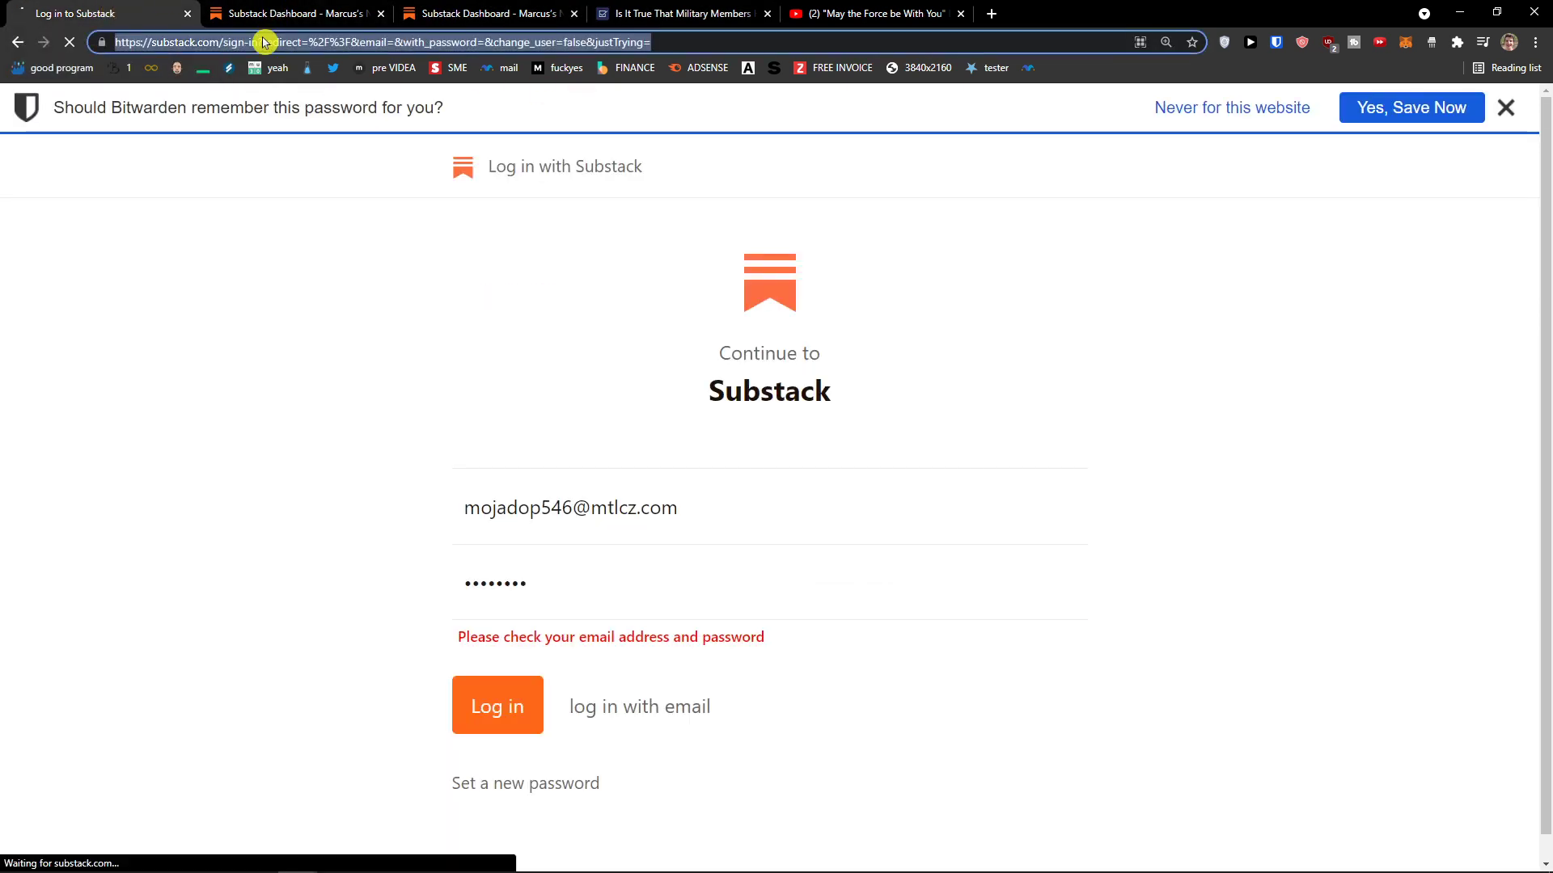
pyautogui.write('sub')
pyautogui.press('Return')
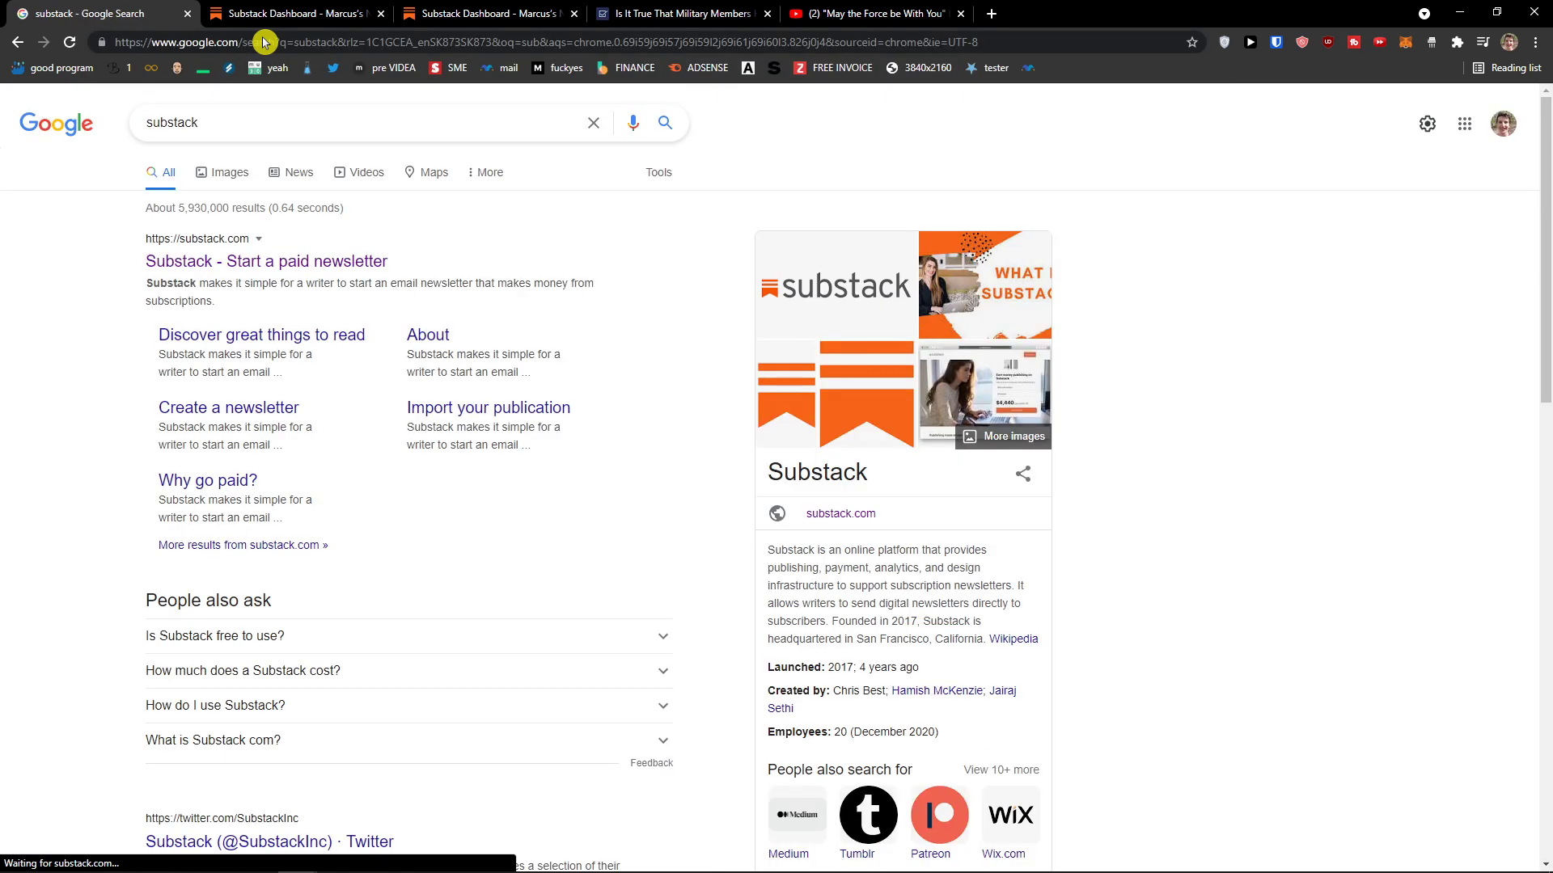
pyautogui.click(210, 260)
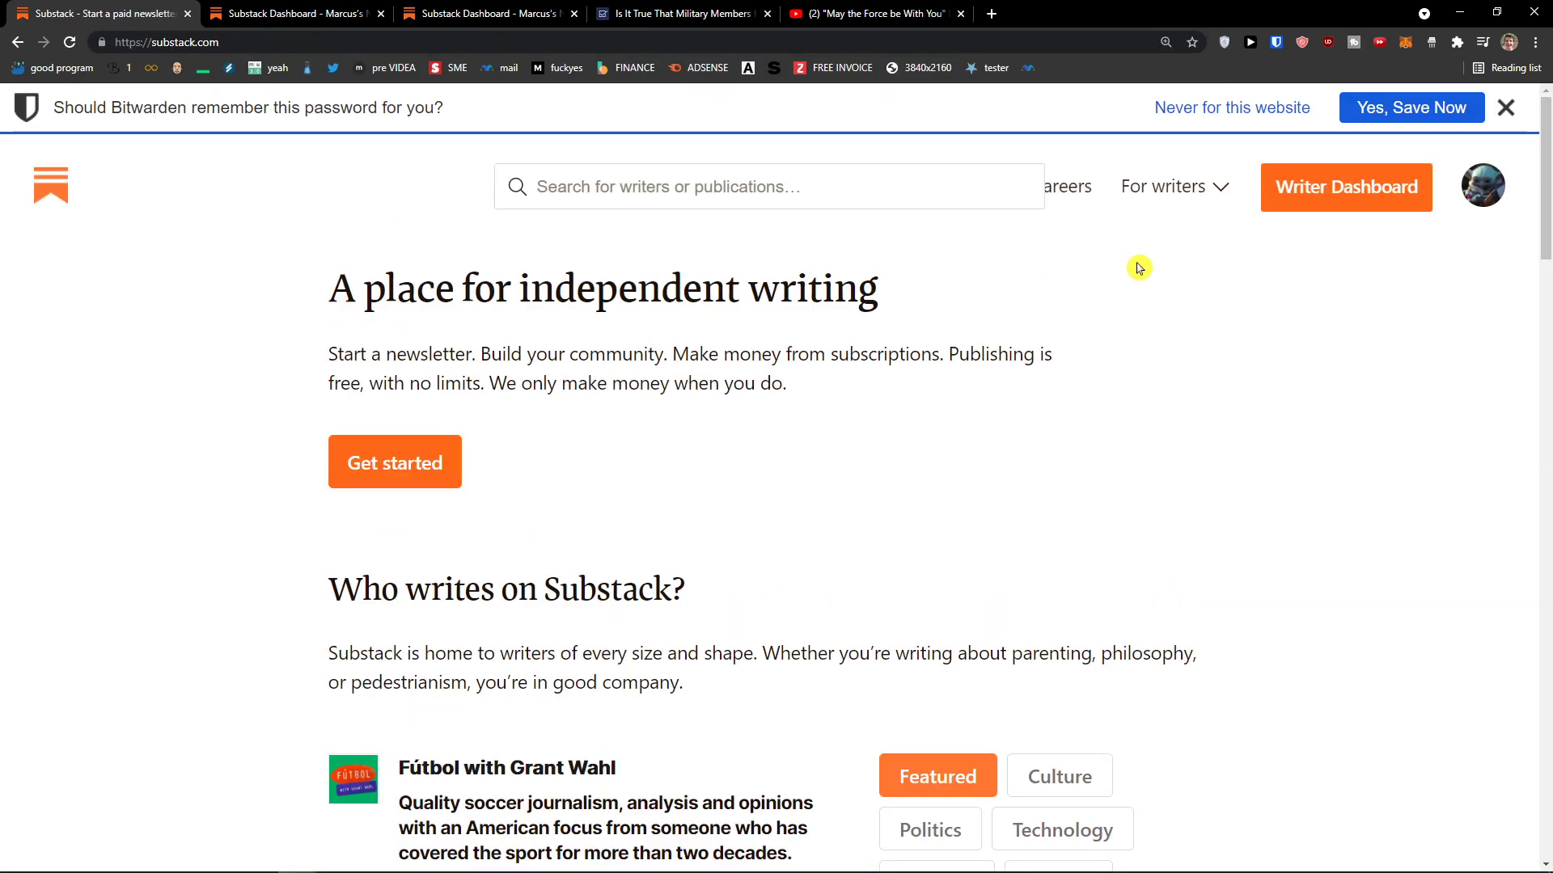
# Step: Dismiss the password prompt, open Marcus's Newsletter writer dashboard, then its public homepage
pyautogui.click(1534, 103)
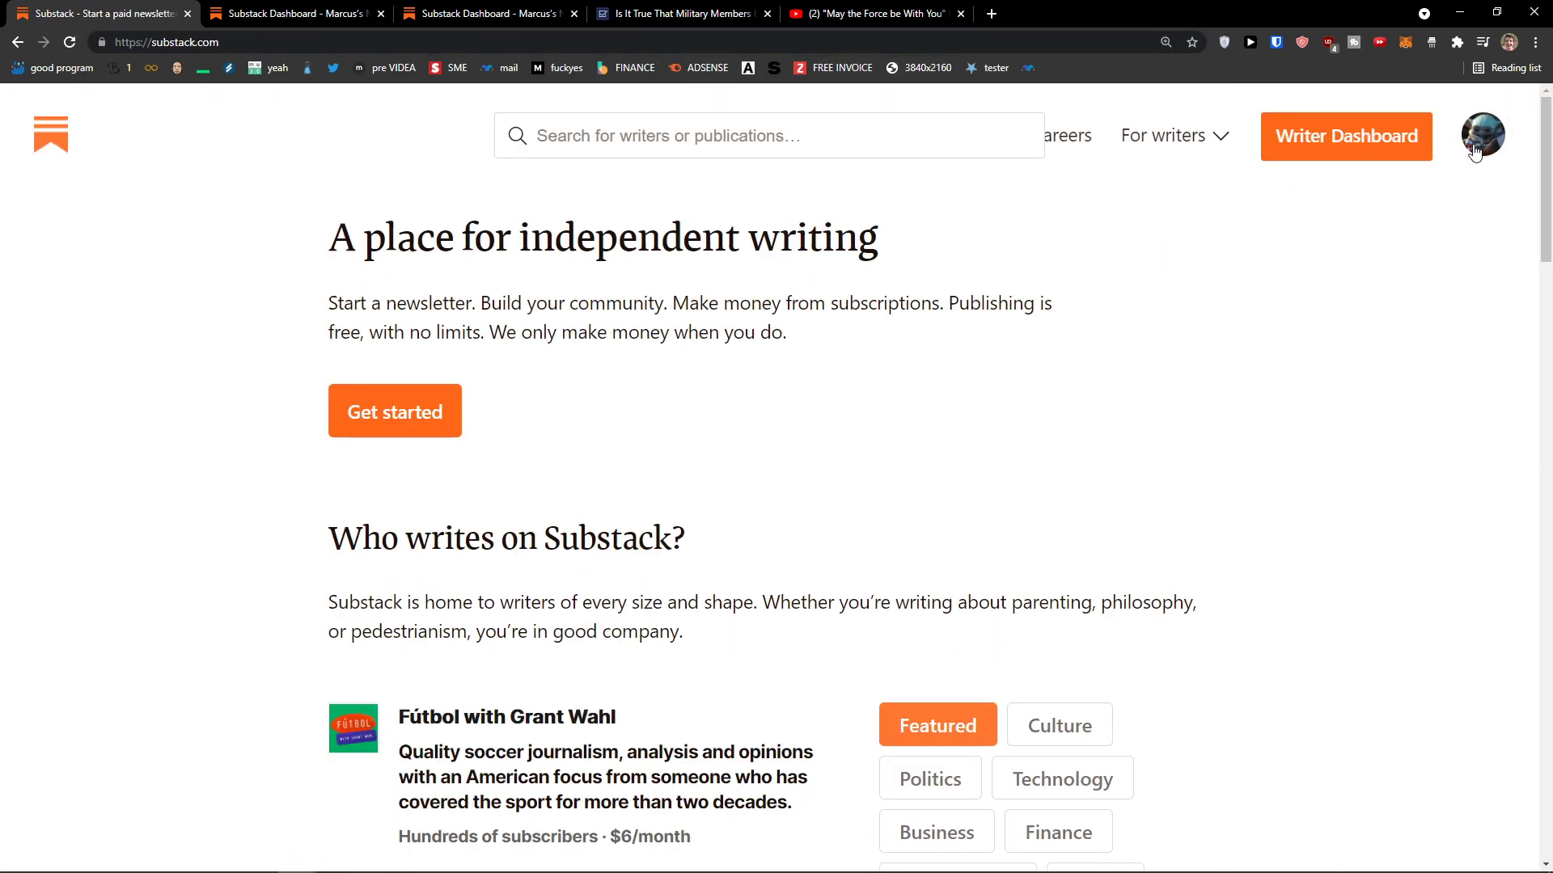
pyautogui.click(1350, 148)
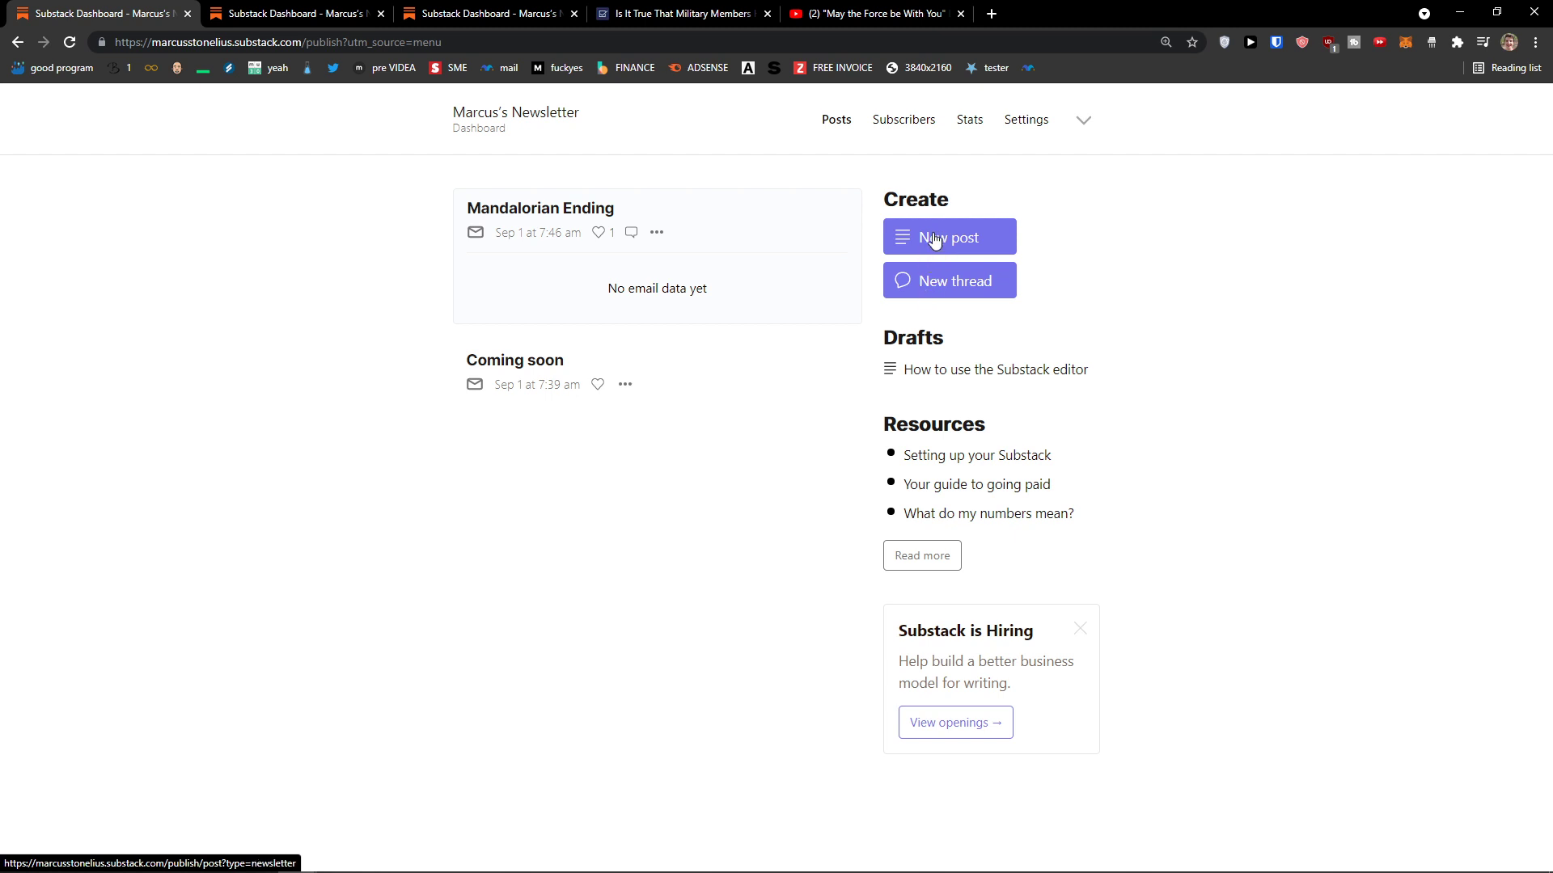
pyautogui.click(519, 122)
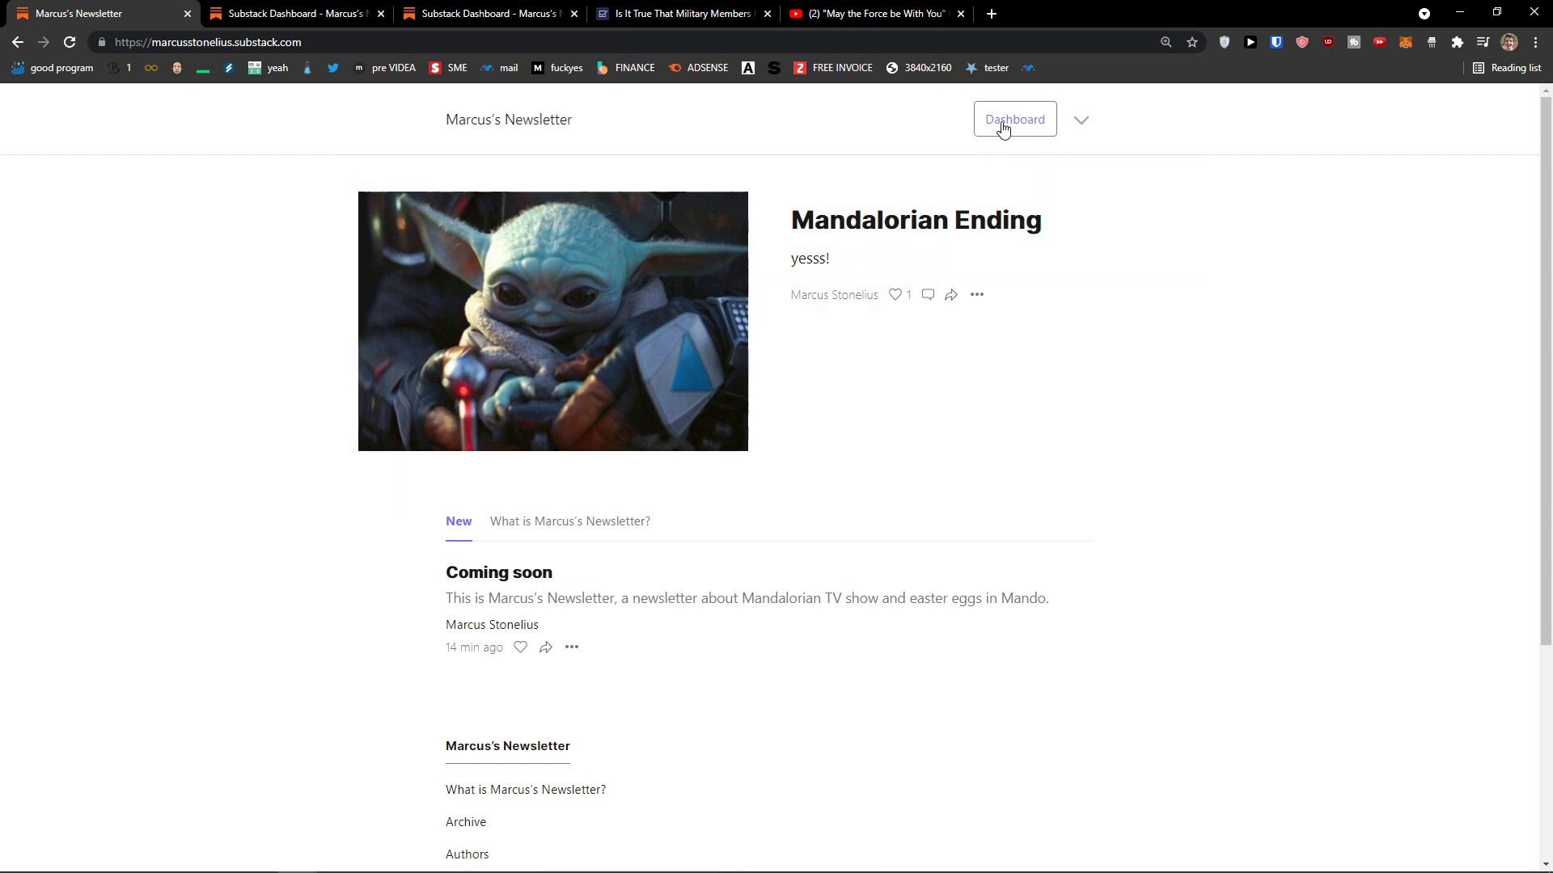
# Step: Scroll Marcus's Newsletter homepage, view its About page, then choose 'Set up your profile' from the menu
pyautogui.scroll(-2, 921, 340)
pyautogui.scroll(-2, 752, 406)
pyautogui.scroll(3, 655, 423)
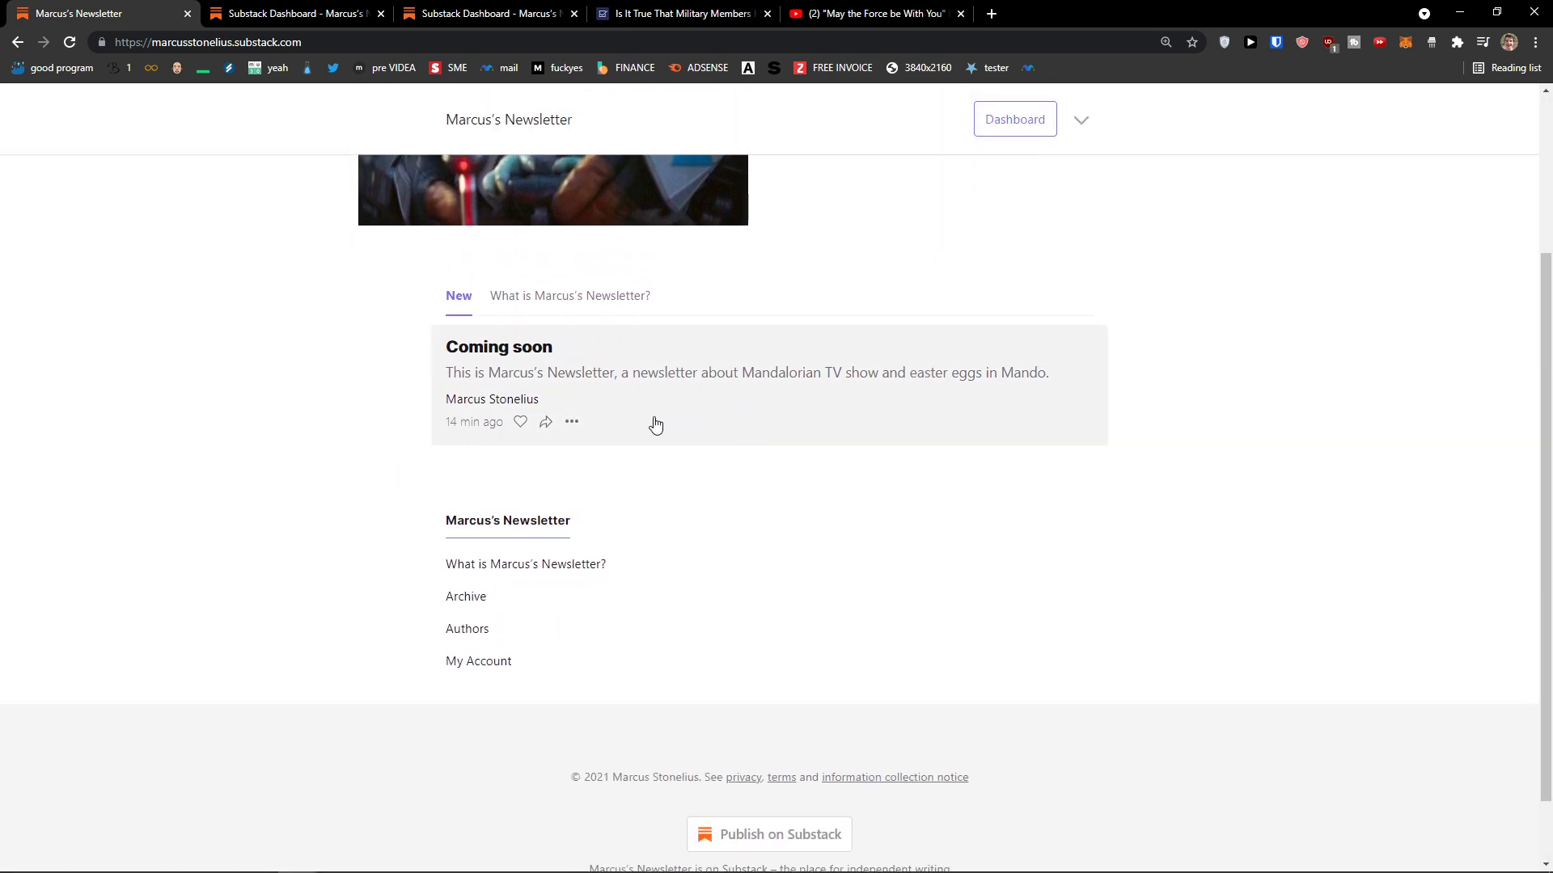
pyautogui.scroll(1, 597, 456)
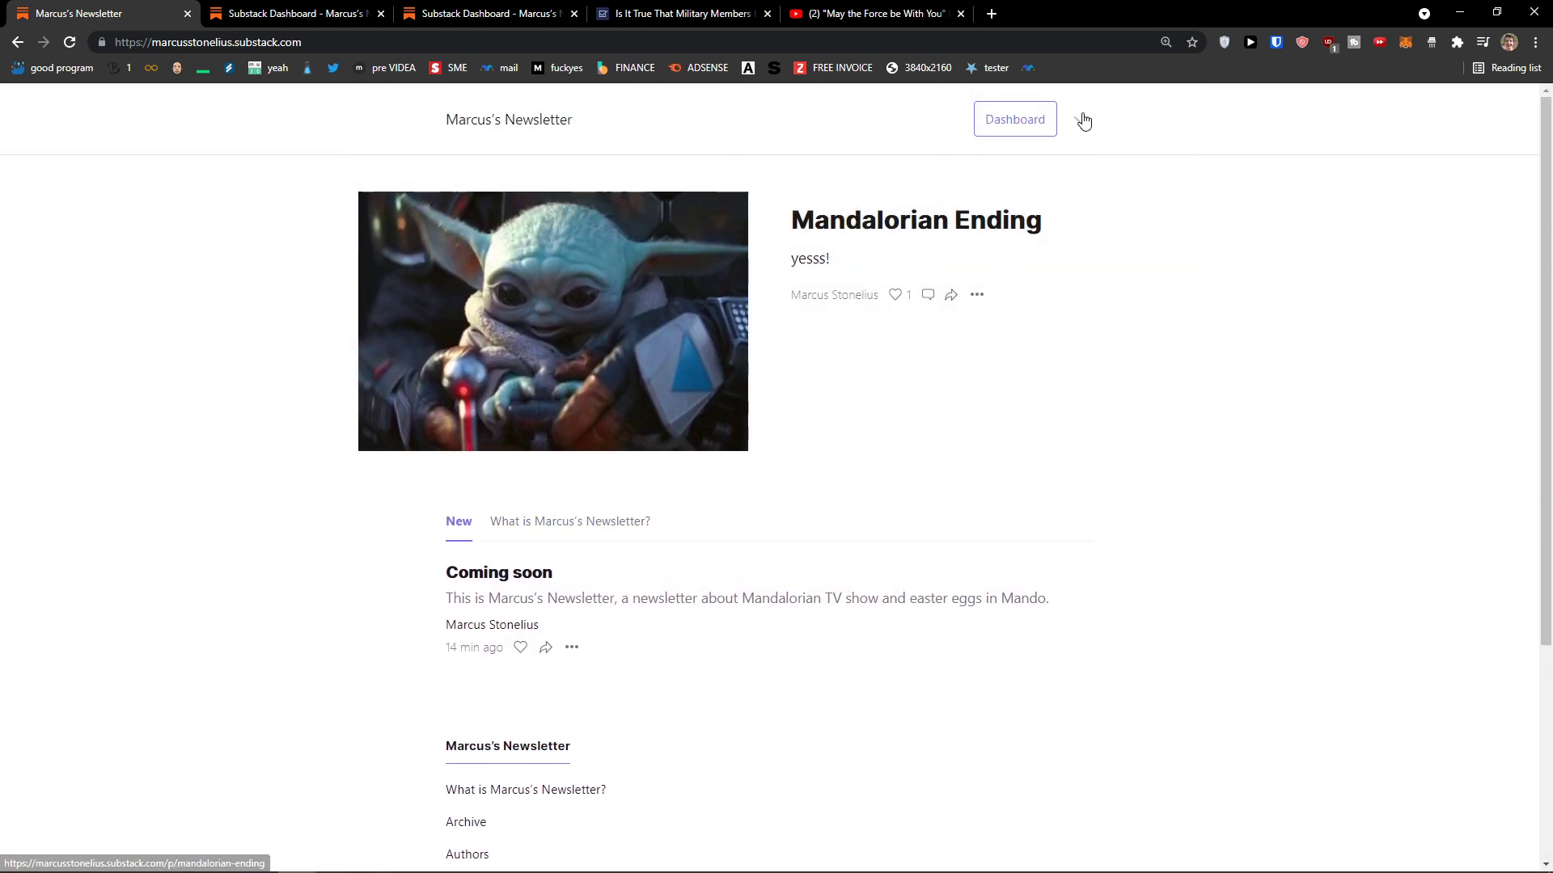
pyautogui.click(1083, 120)
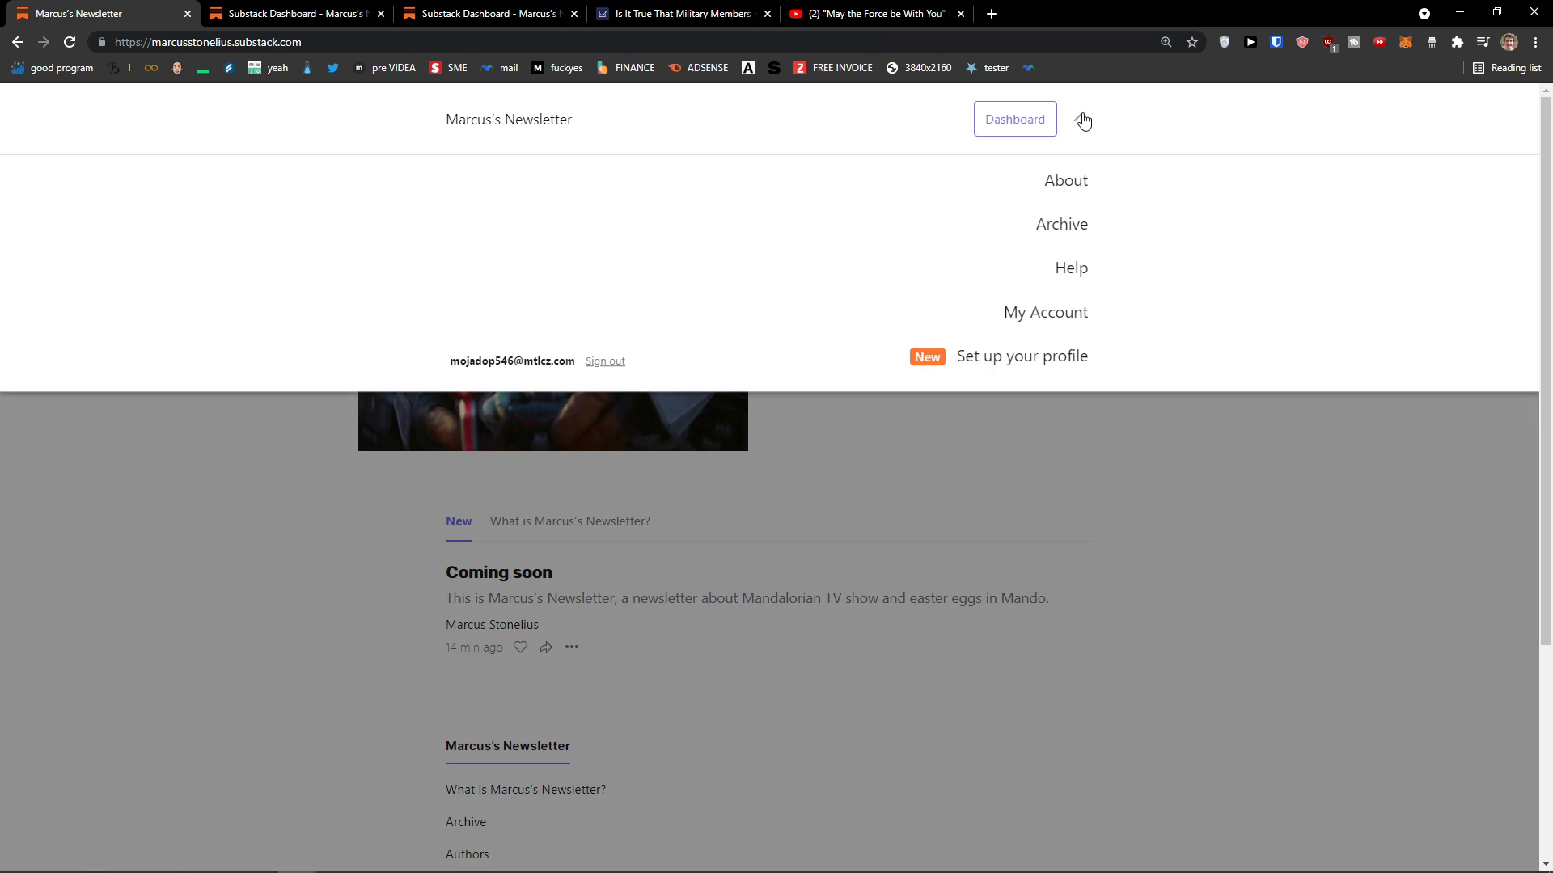
pyautogui.click(1064, 183)
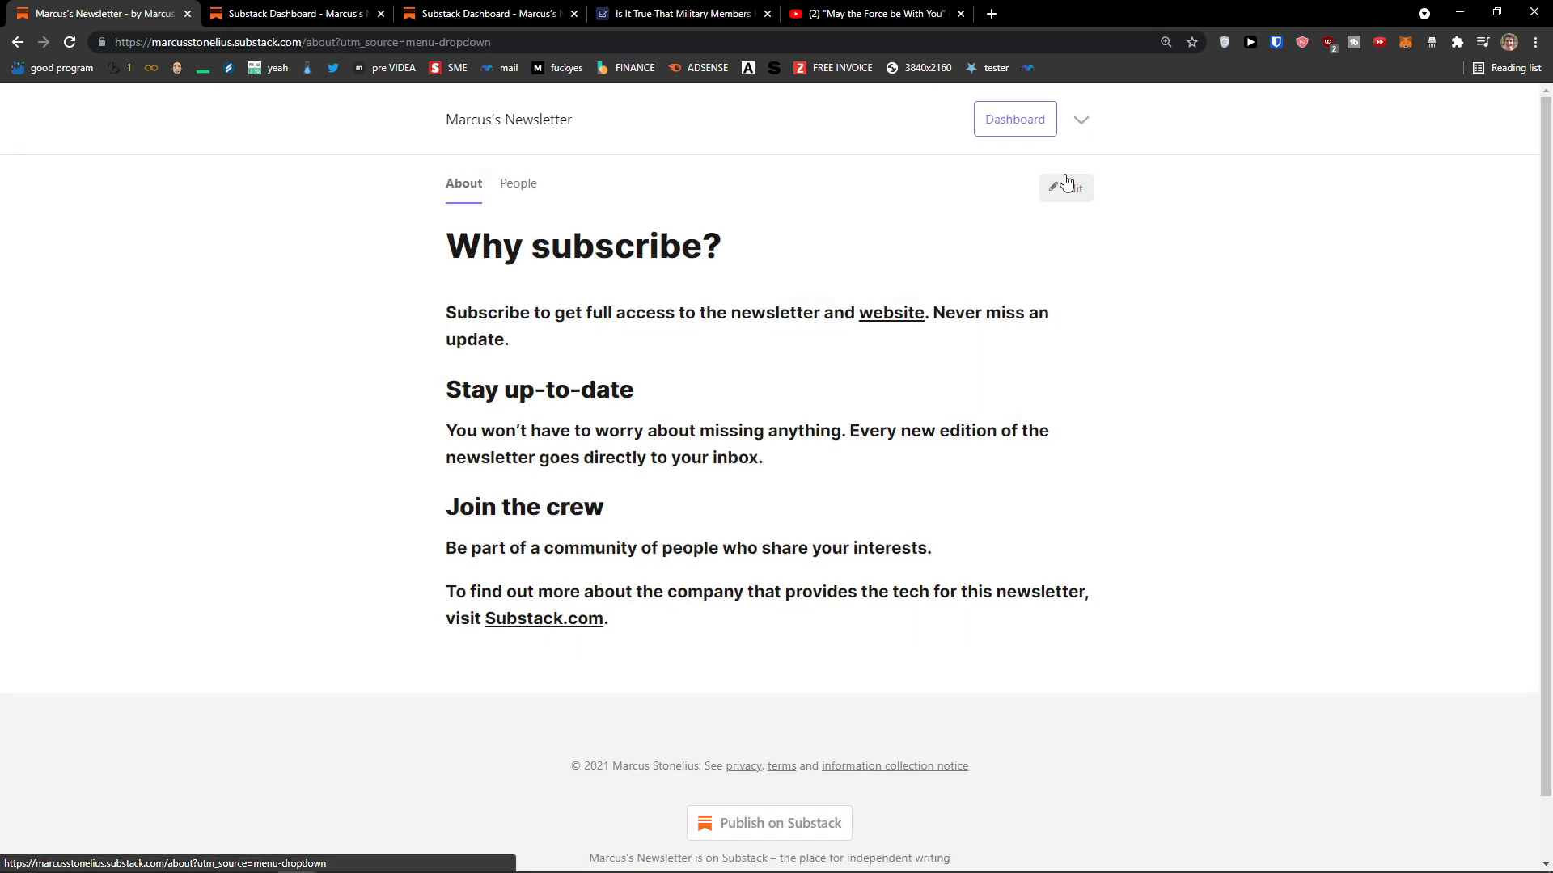
pyautogui.click(1082, 124)
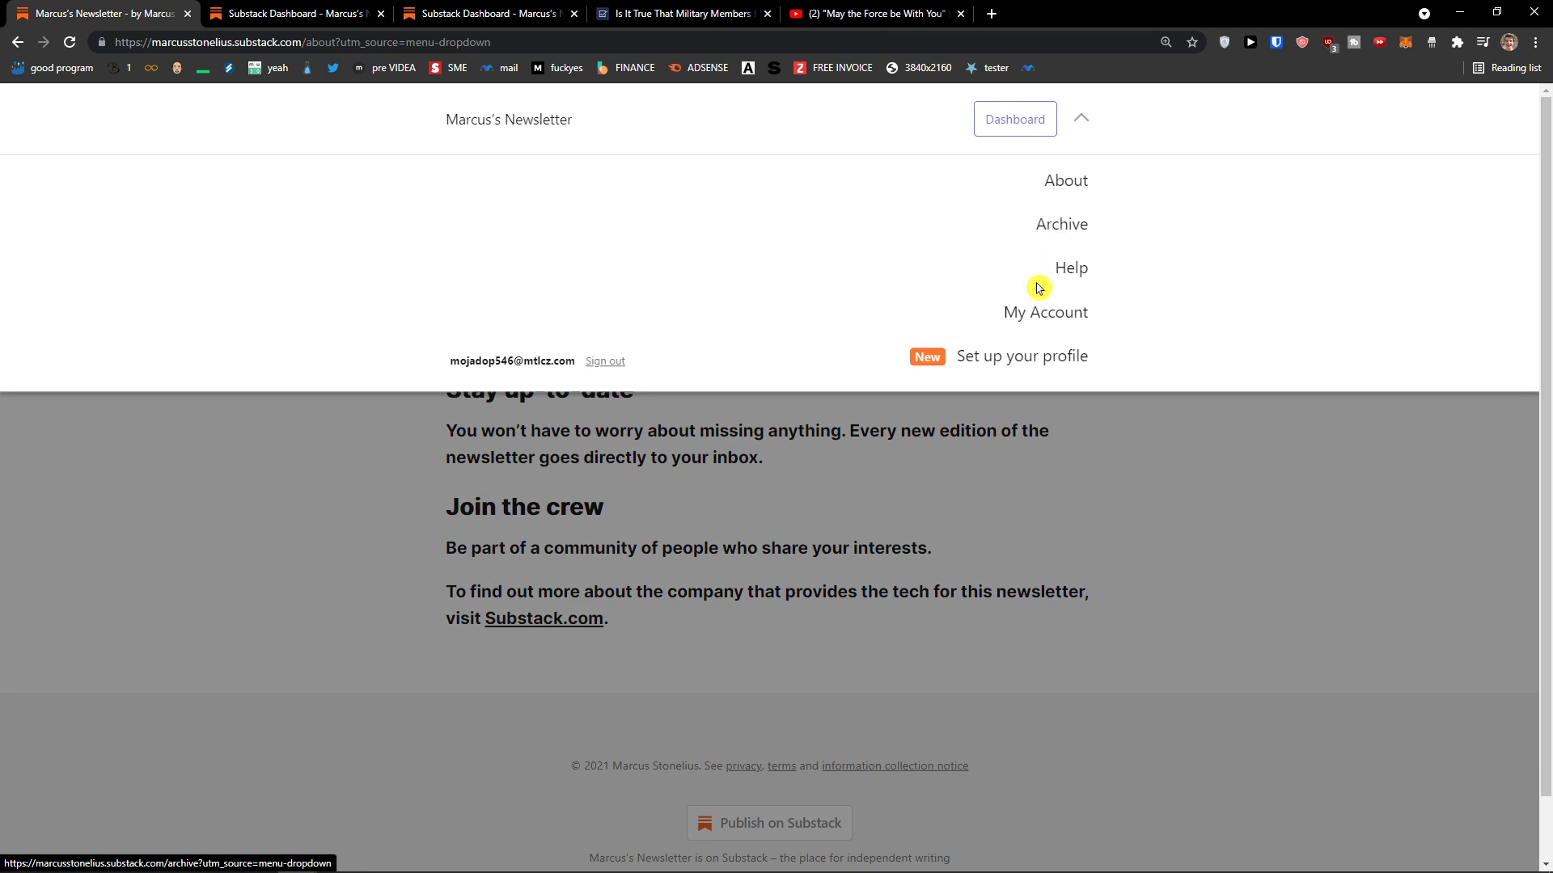
pyautogui.click(1010, 359)
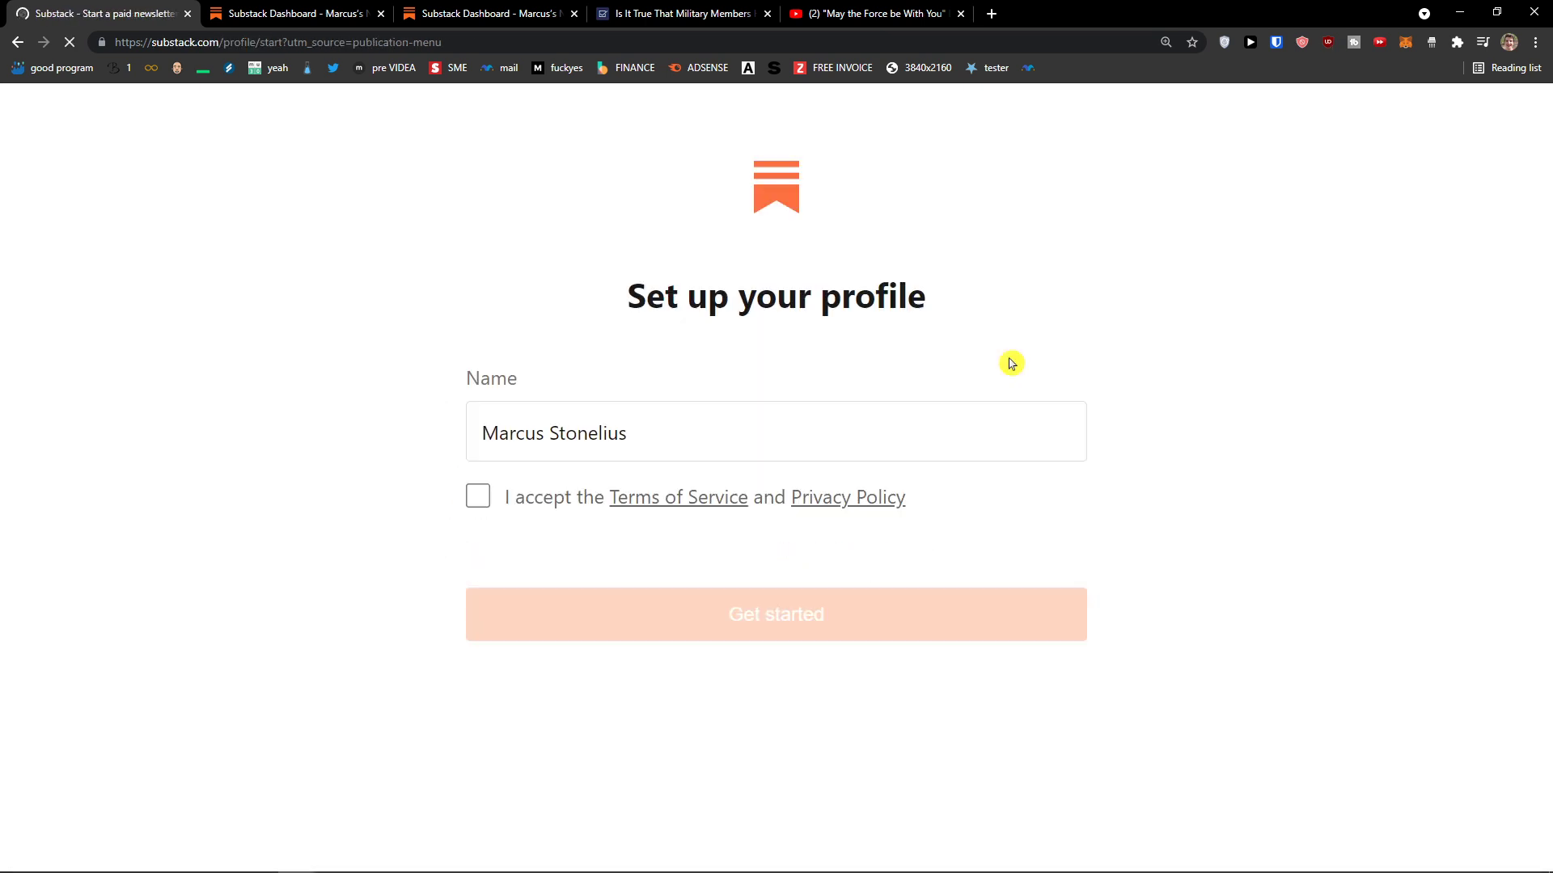
pyautogui.click(477, 495)
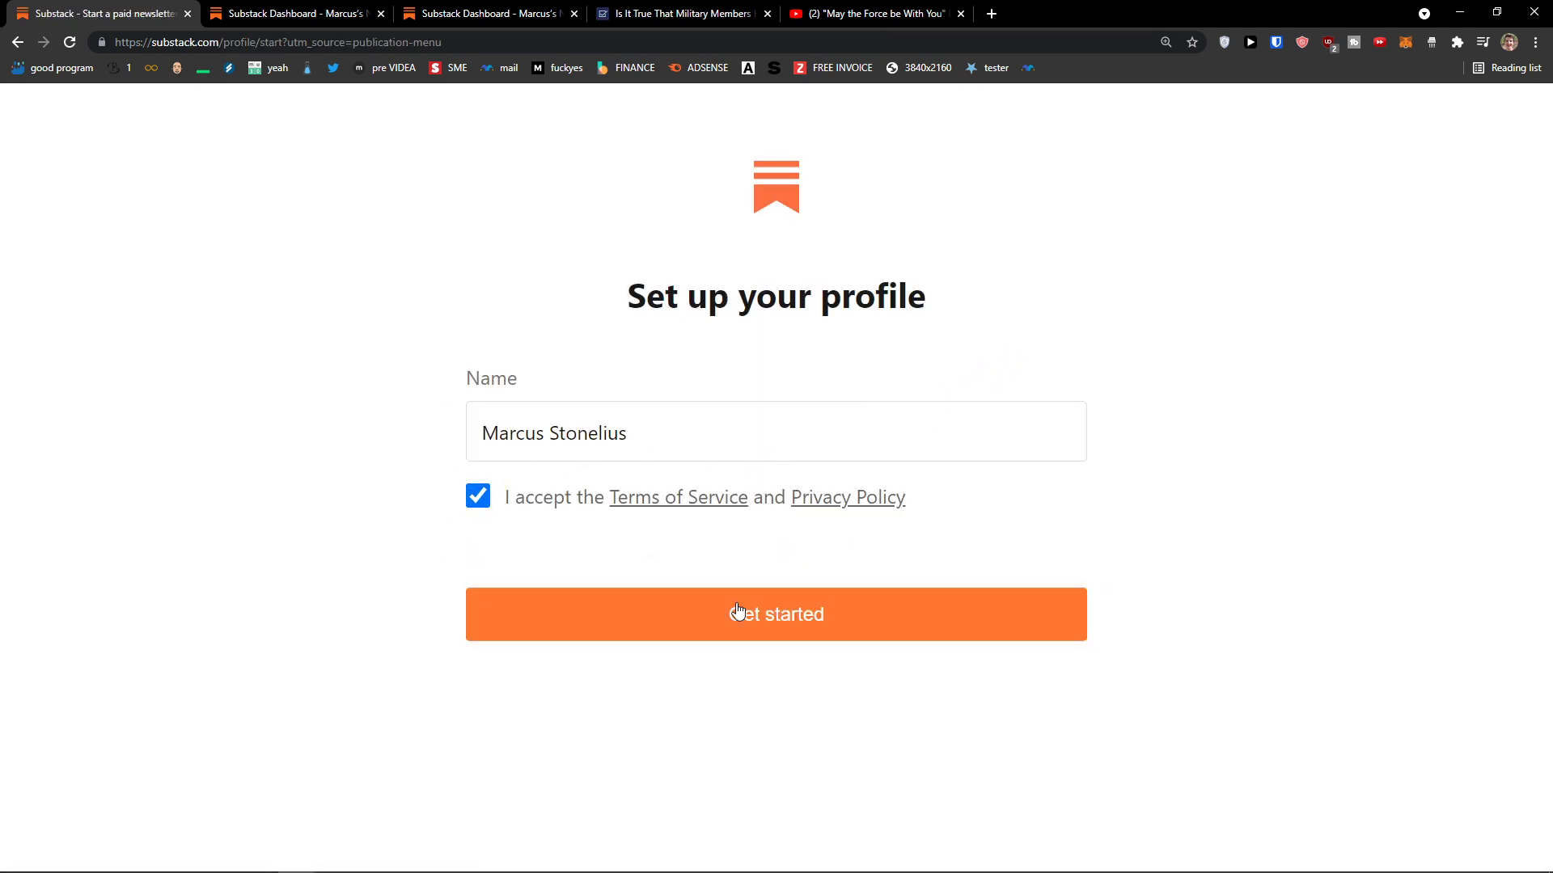
pyautogui.click(813, 635)
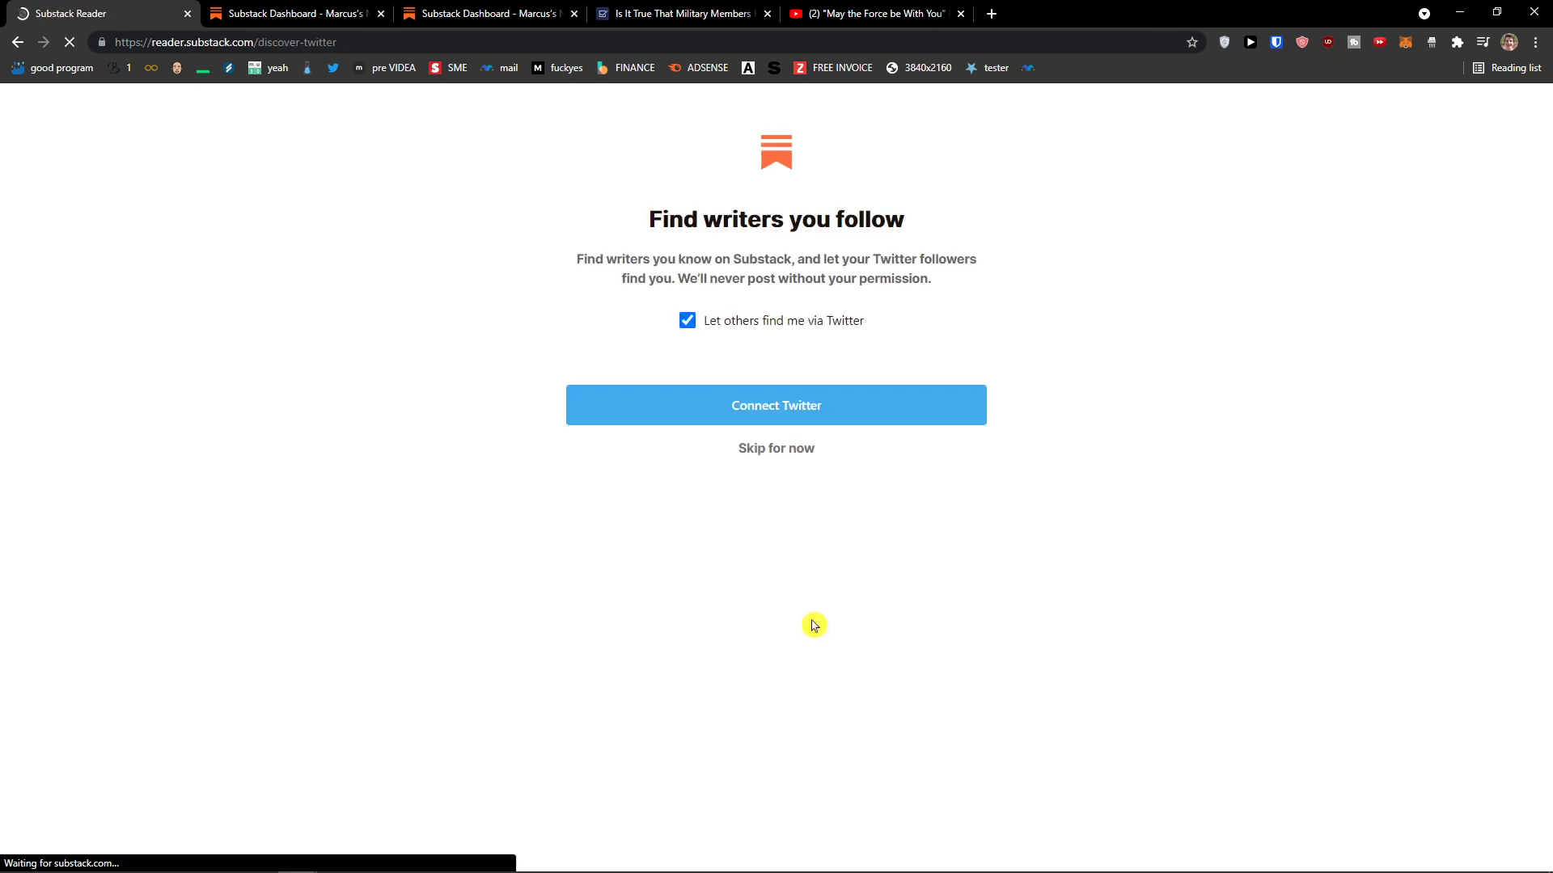
pyautogui.click(789, 460)
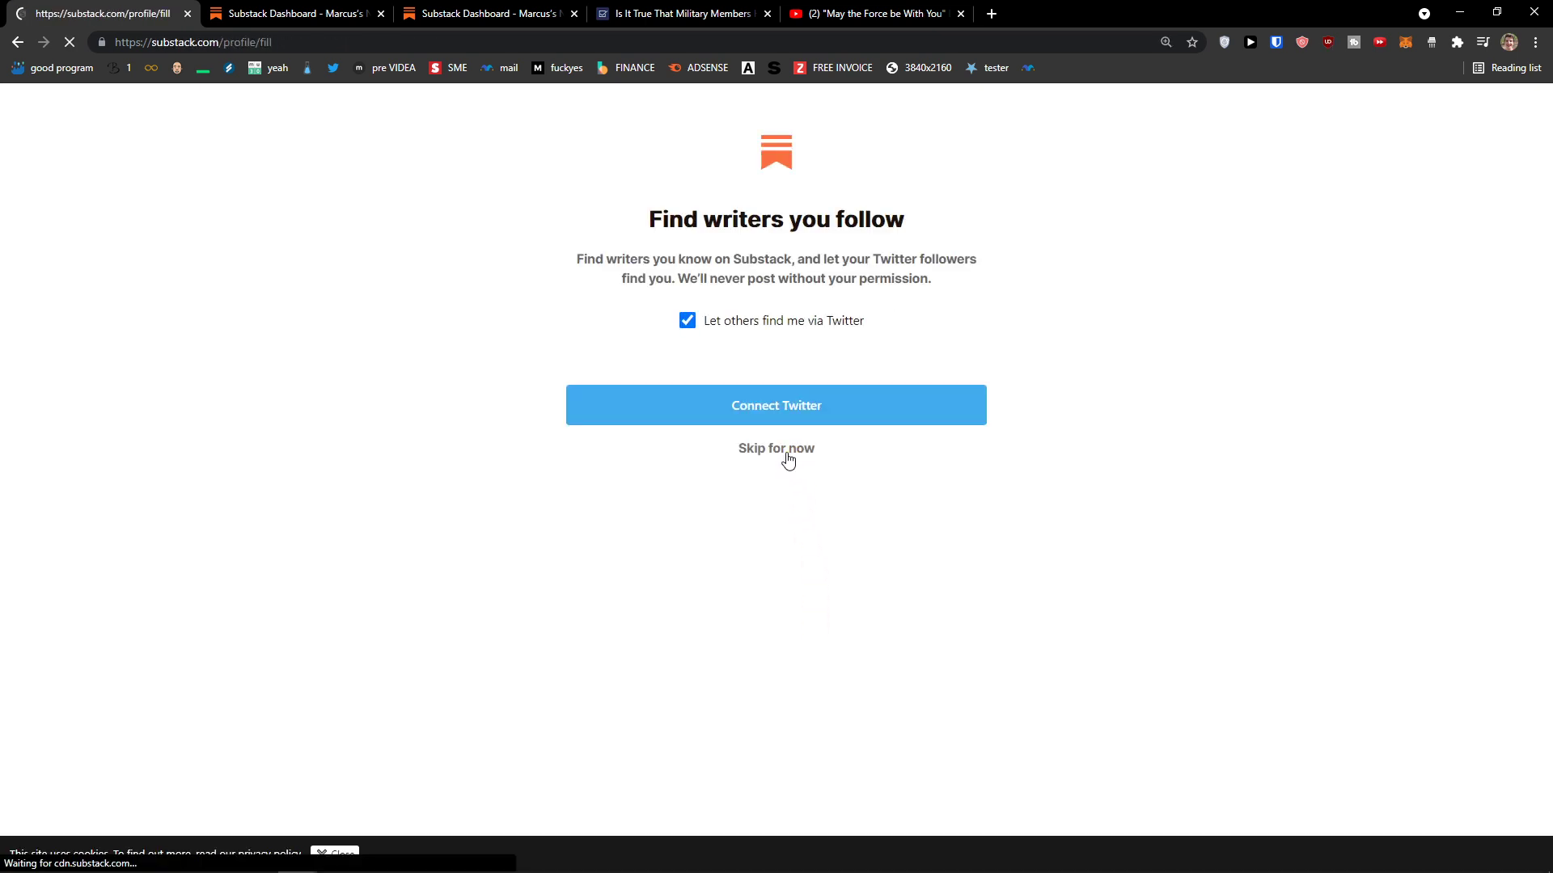
pyautogui.scroll(-1, 769, 671)
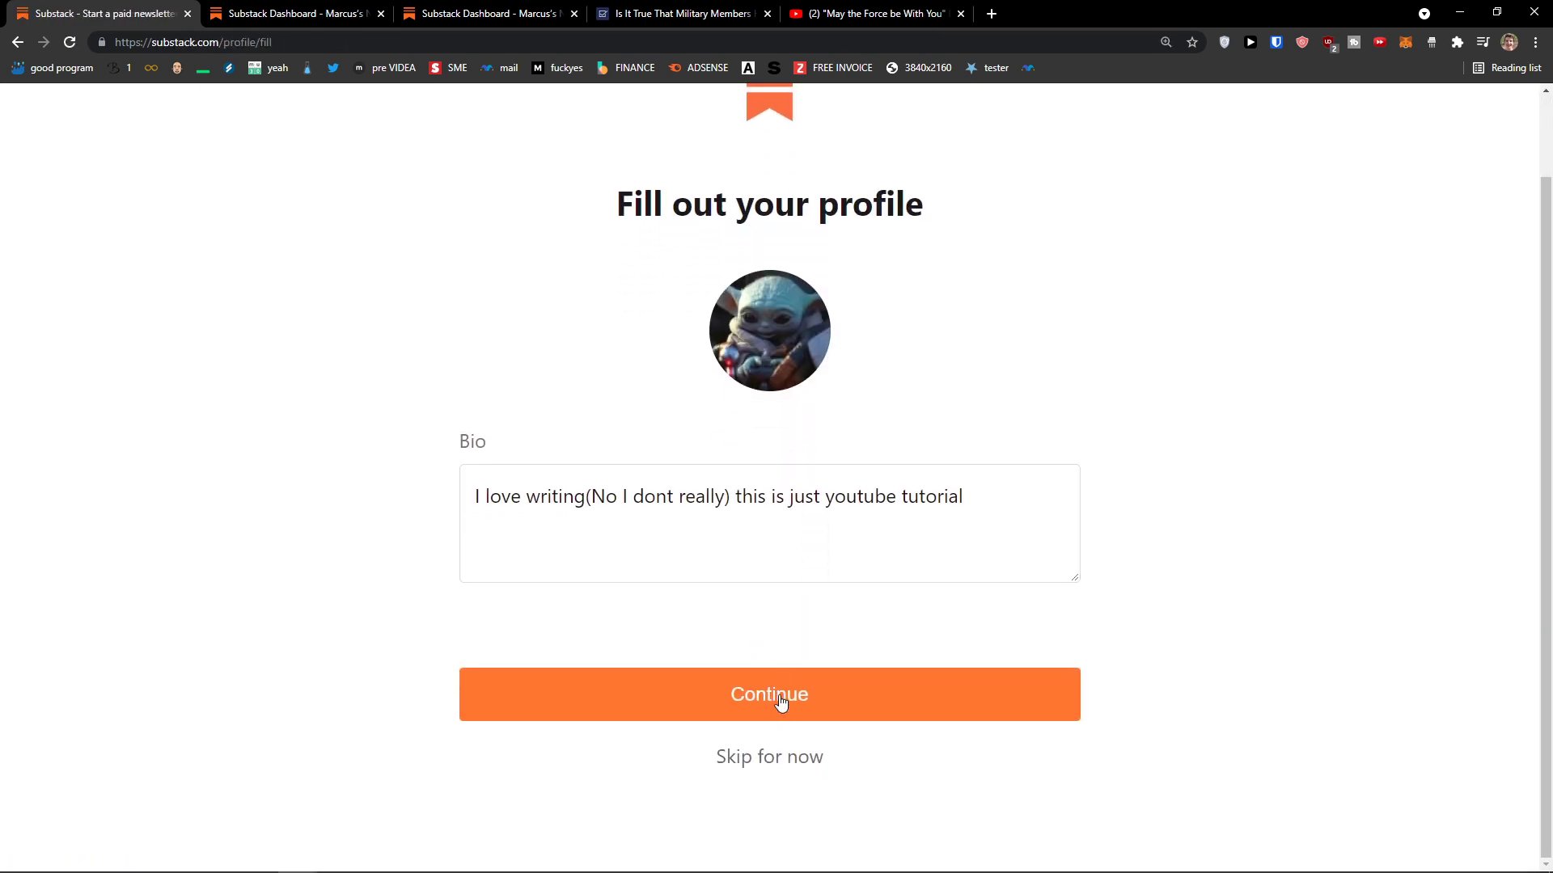
pyautogui.click(781, 703)
pyautogui.click(799, 765)
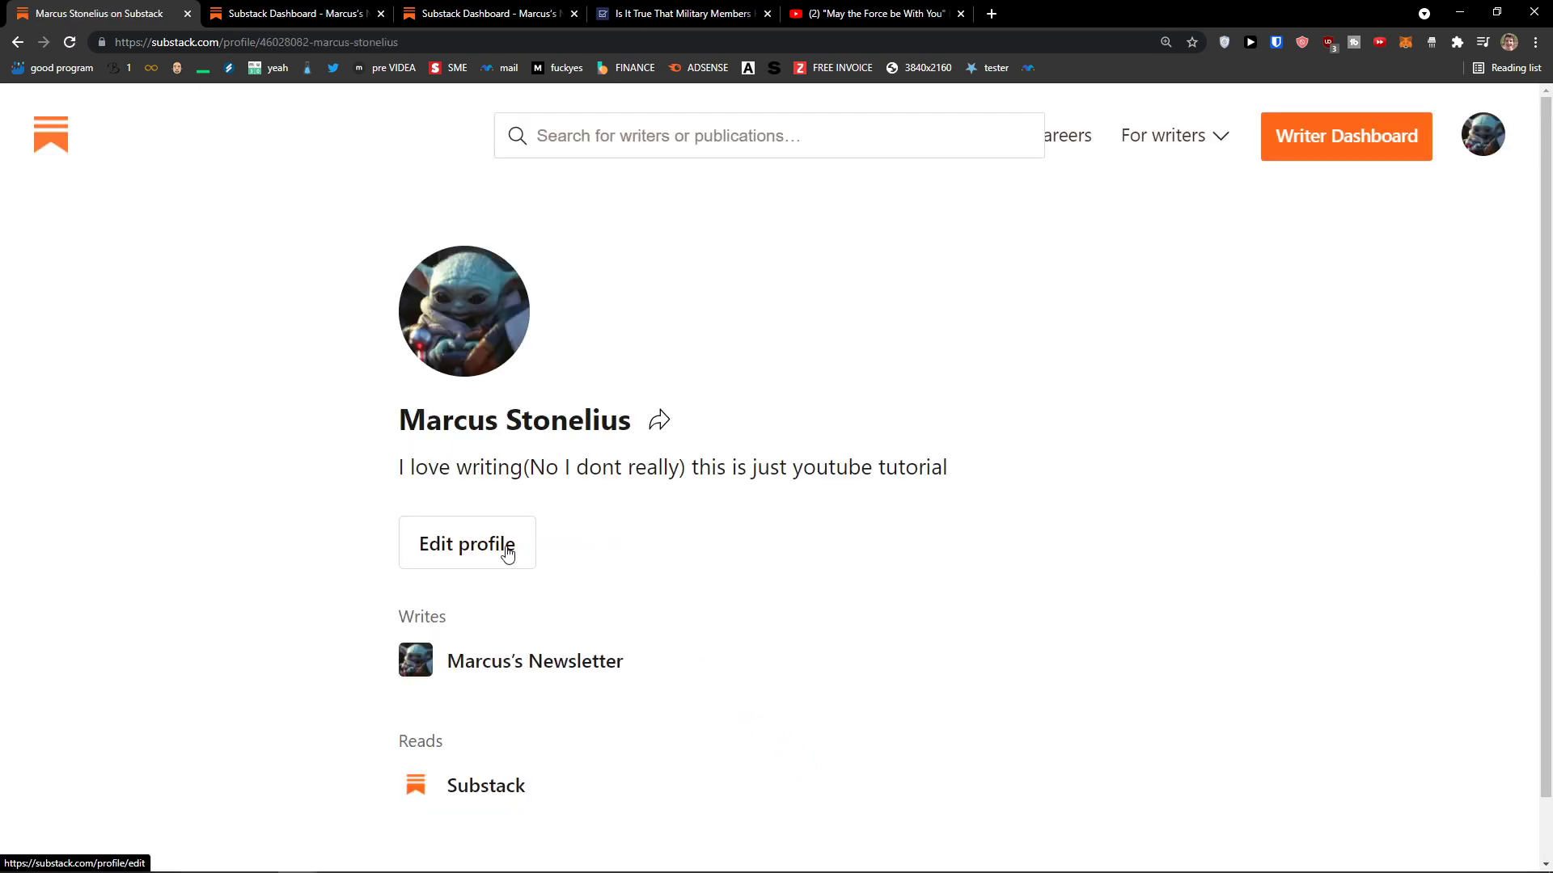
pyautogui.click(508, 553)
pyautogui.scroll(-3, 533, 553)
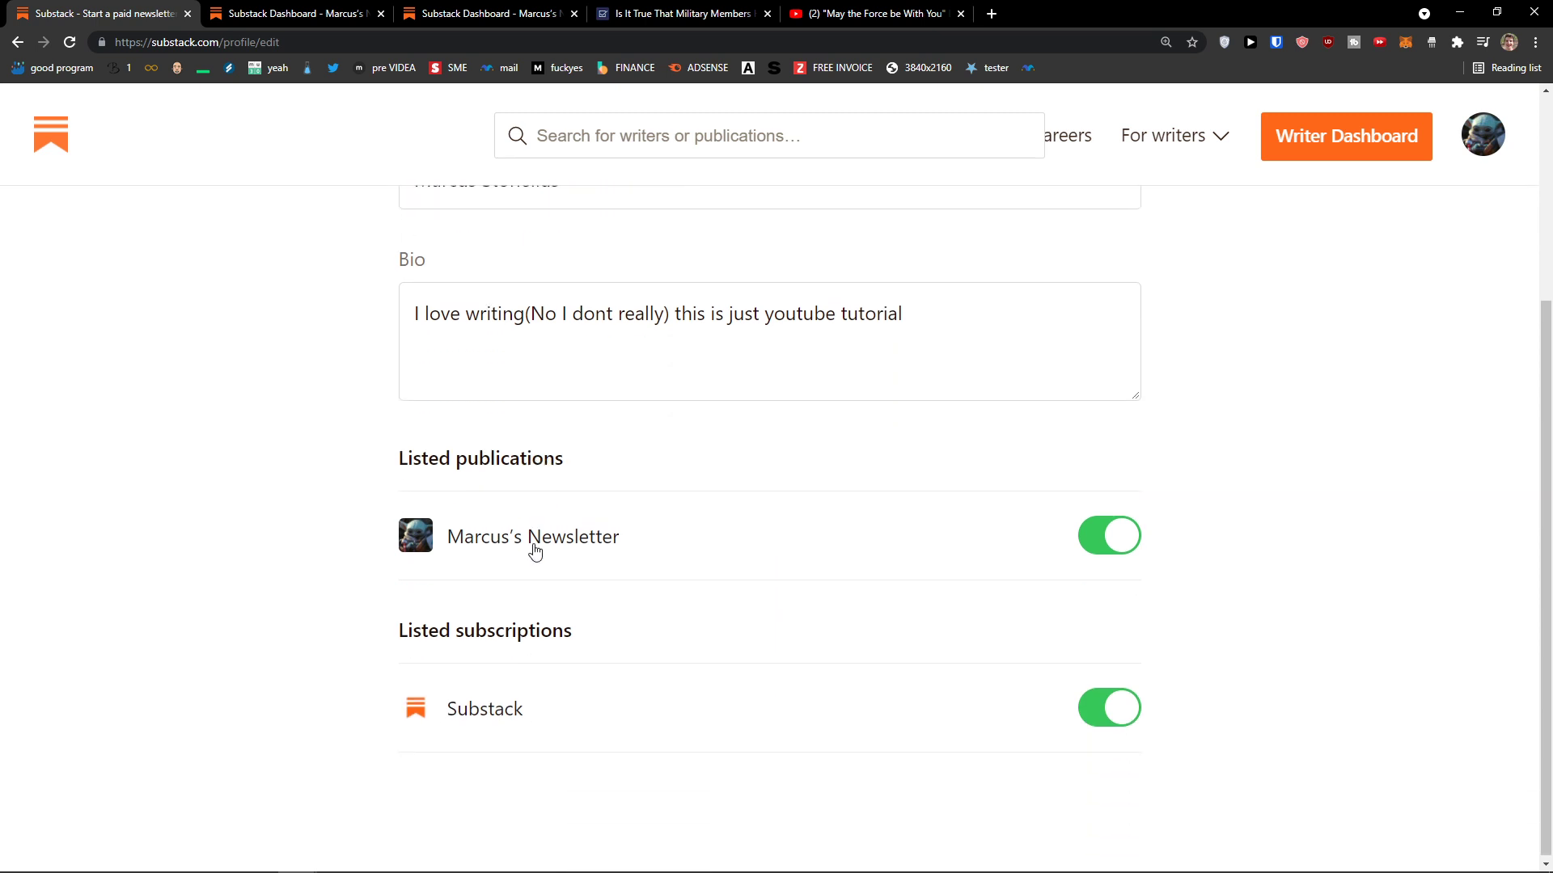
pyautogui.scroll(3, 385, 537)
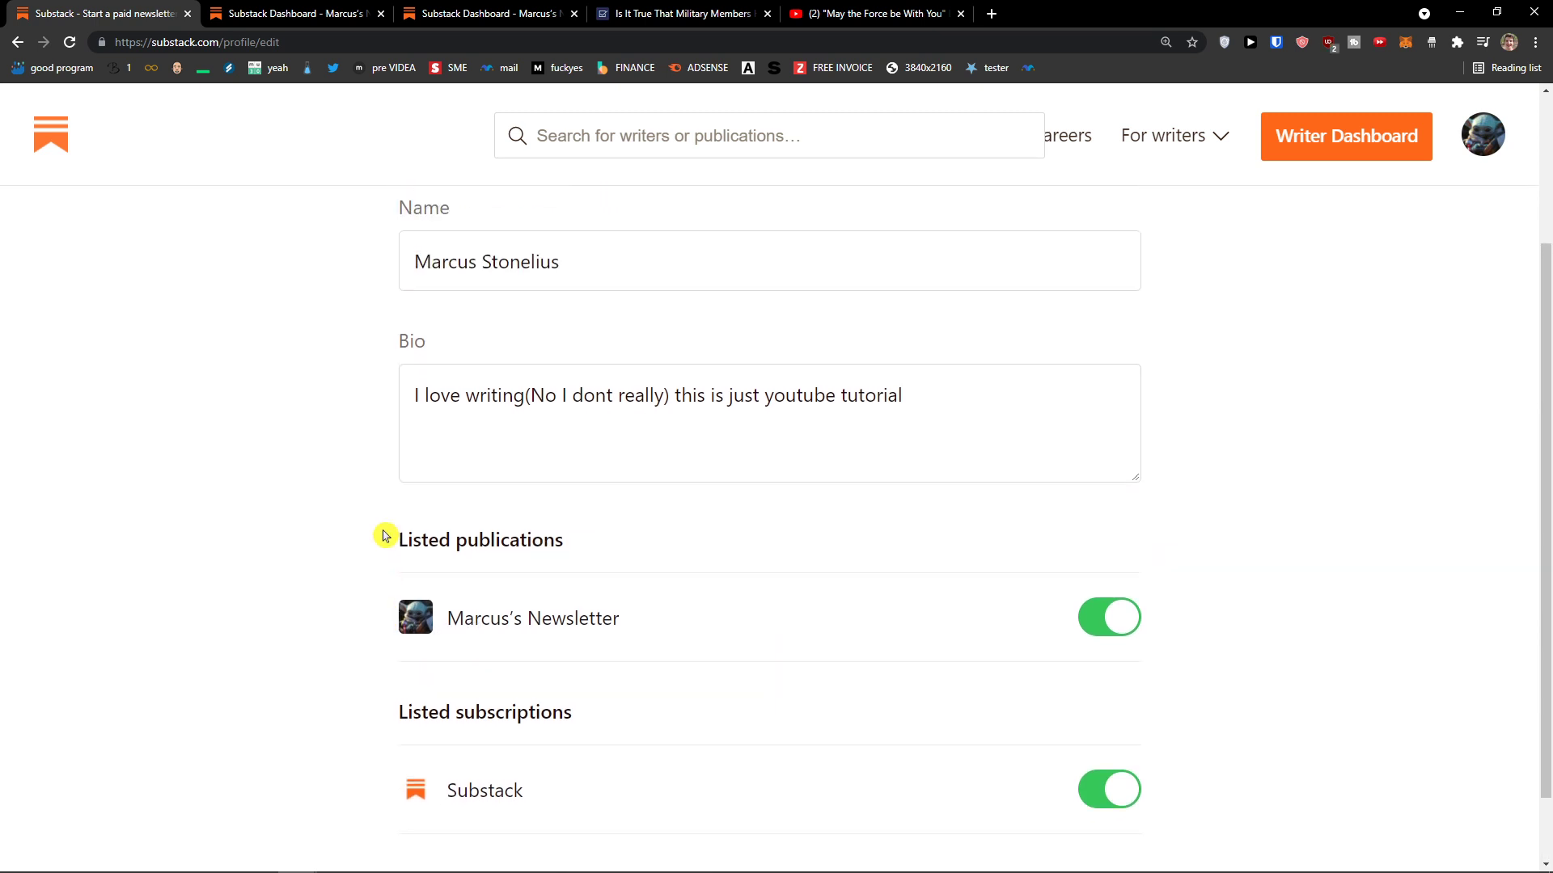
pyautogui.click(17, 42)
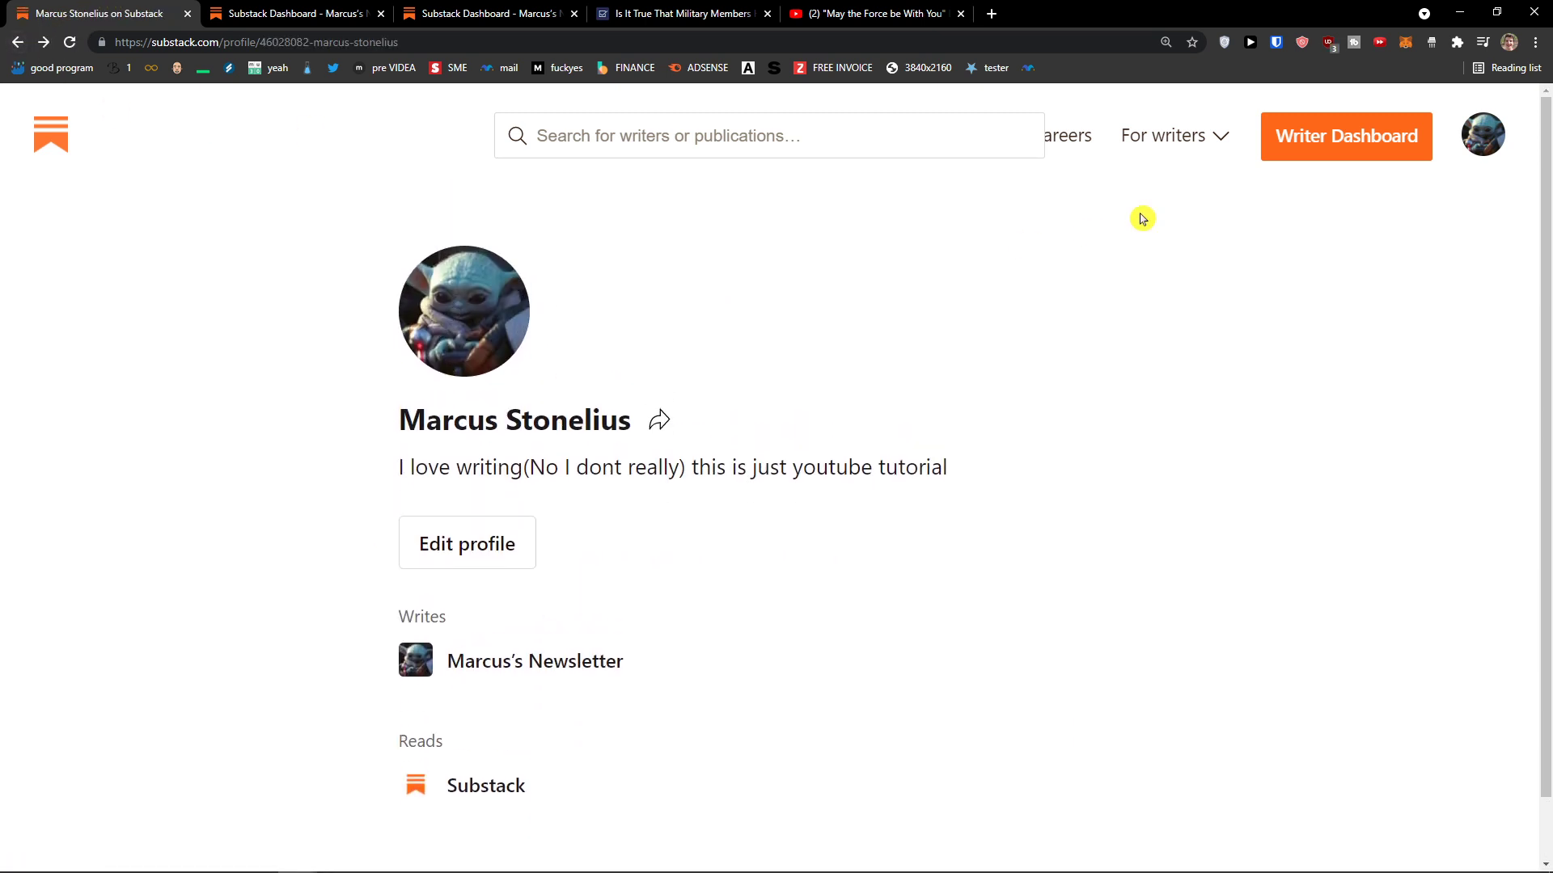
# Step: Open the Account Settings page from the avatar menu
pyautogui.click(1482, 137)
pyautogui.click(1389, 269)
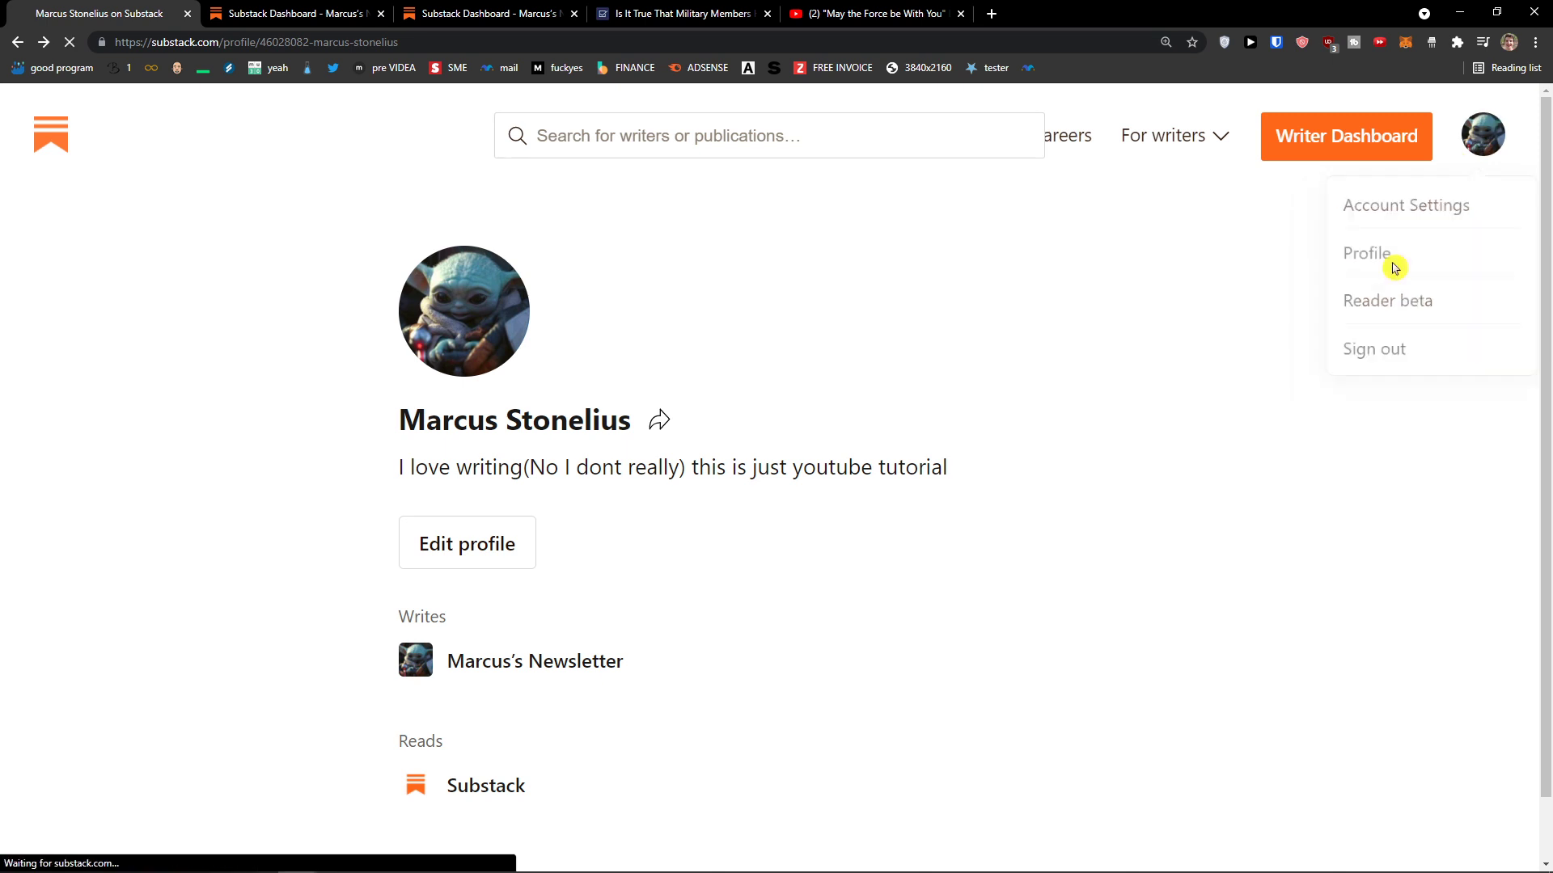
pyautogui.click(1483, 135)
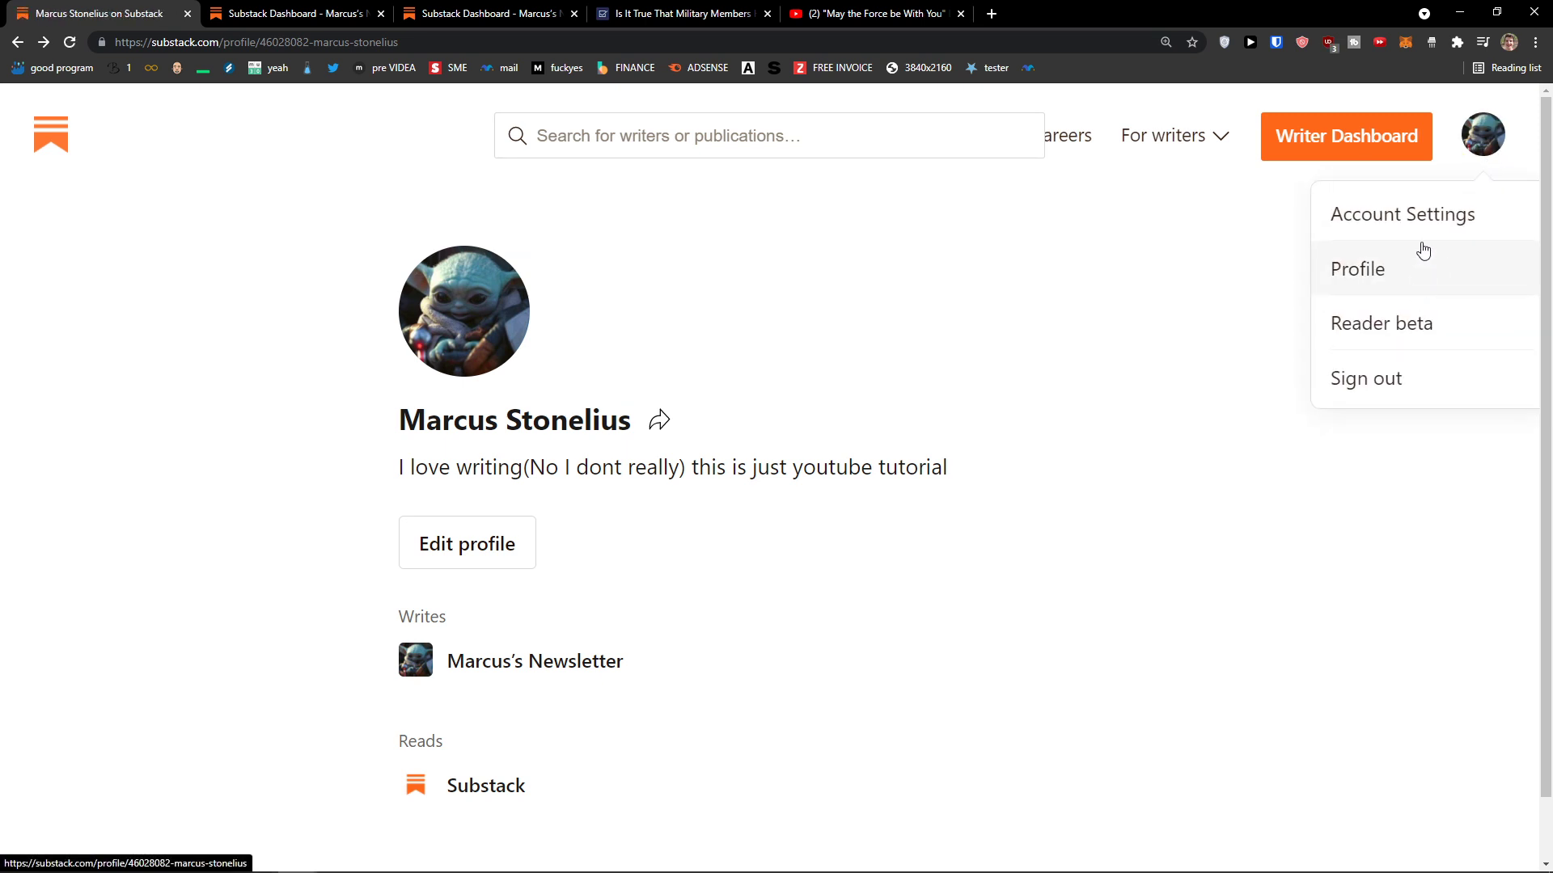
pyautogui.click(1421, 260)
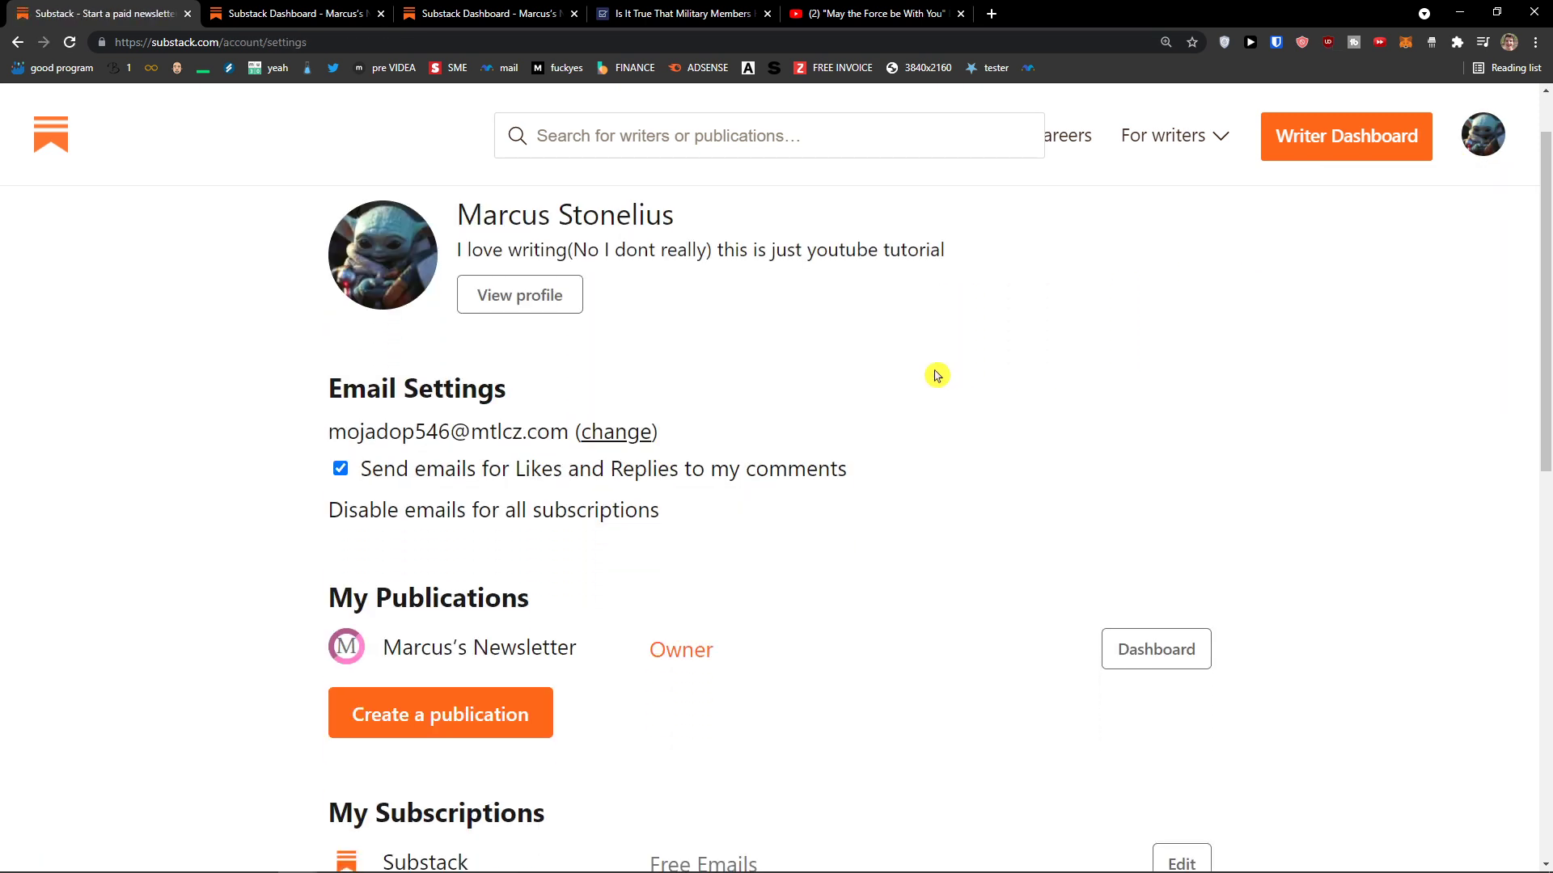
# Step: Review the email settings, owned publications, subscriptions and advanced settings on the Account Settings page
pyautogui.scroll(-2, 936, 373)
pyautogui.scroll(-2, 934, 375)
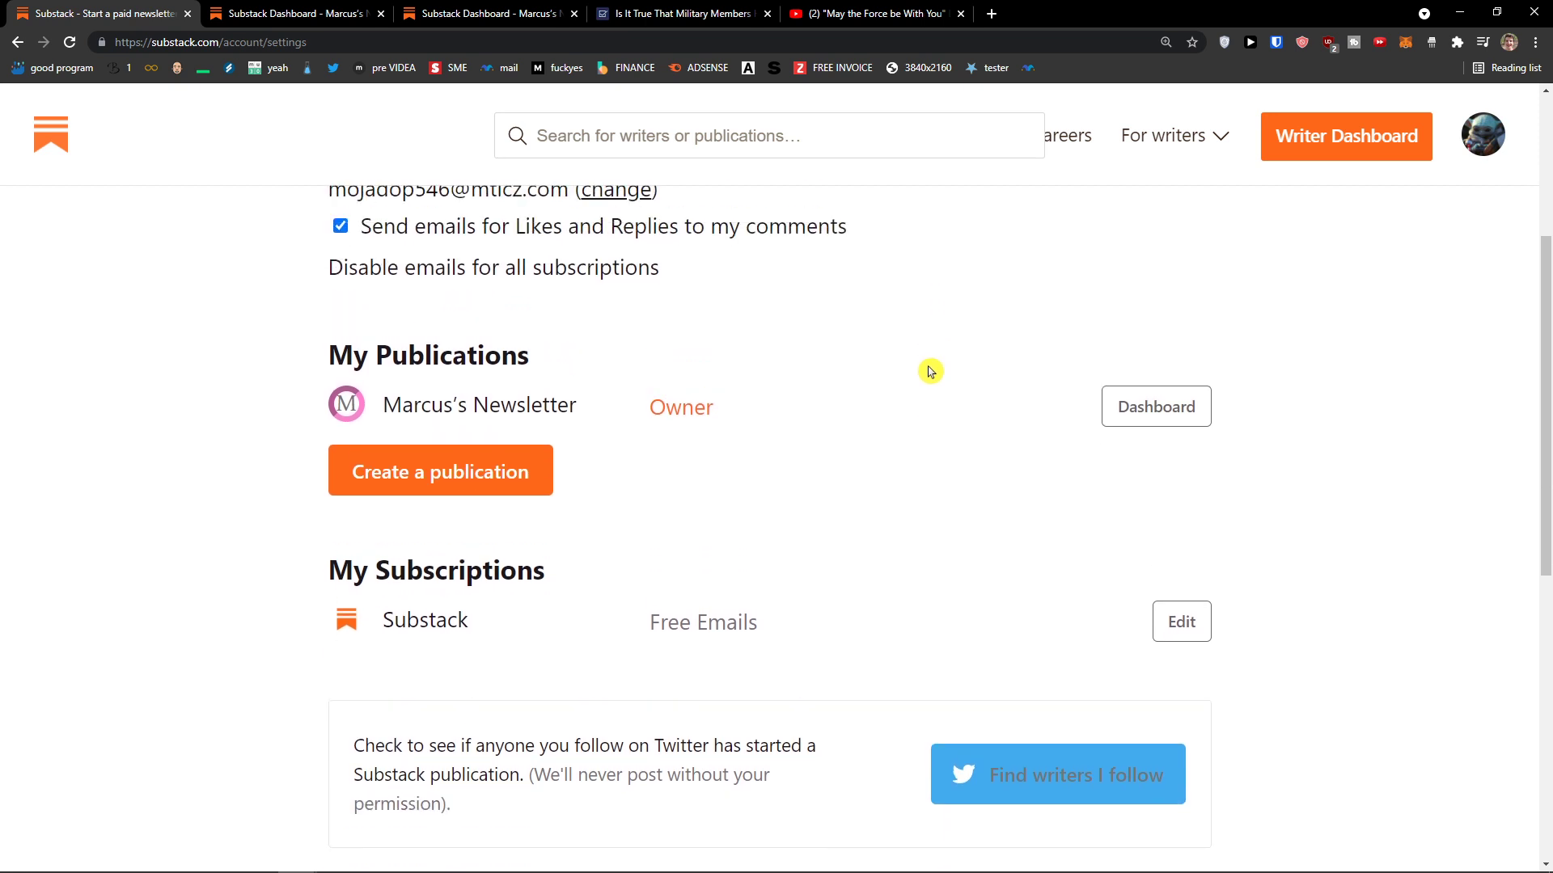
pyautogui.scroll(1, 930, 371)
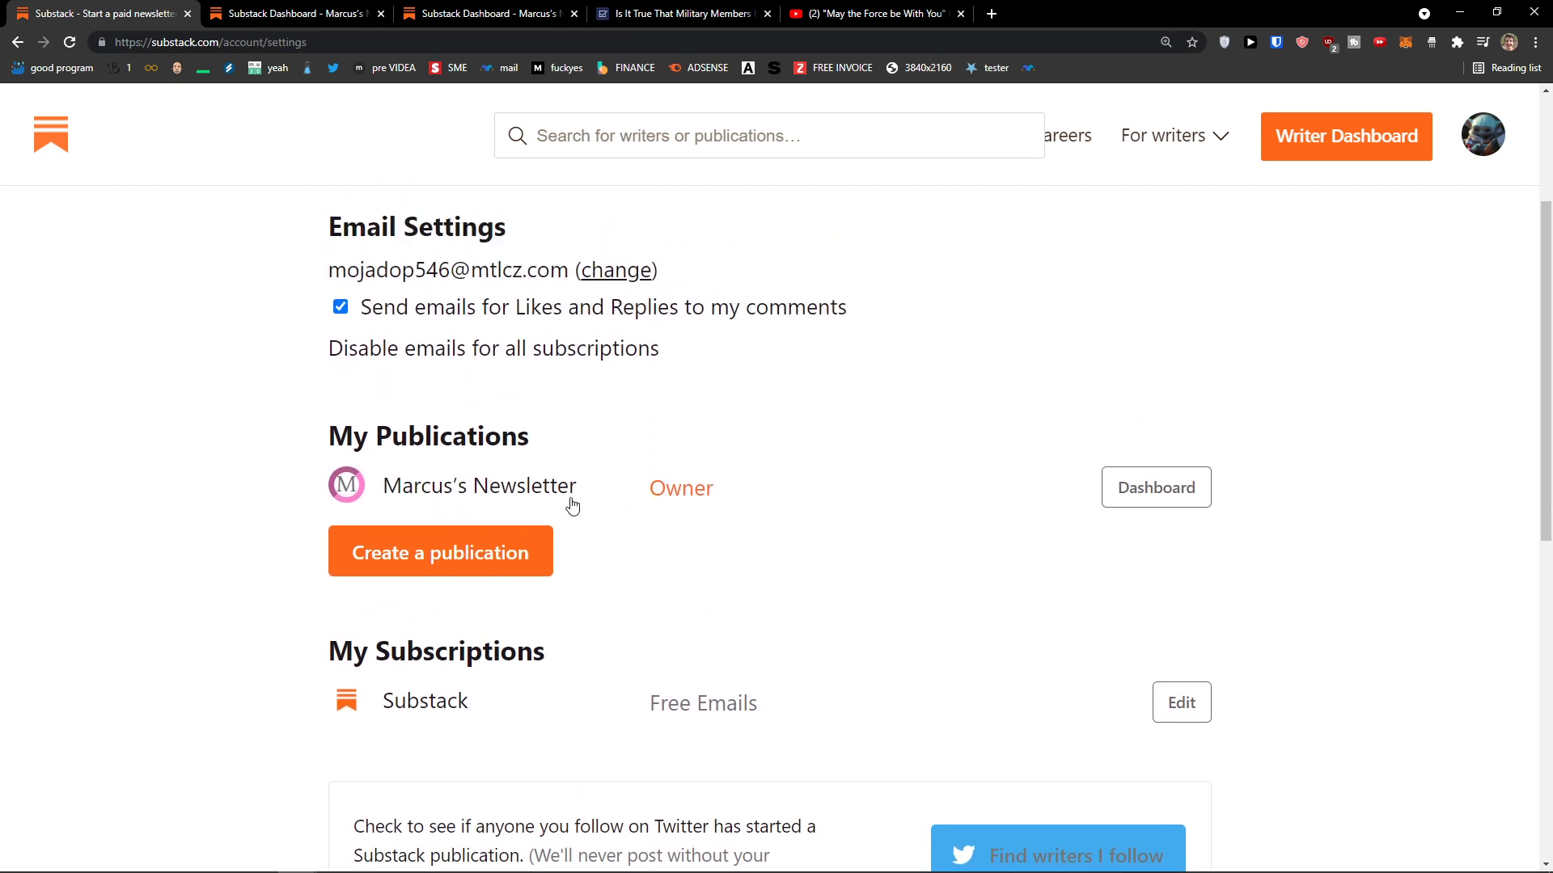
pyautogui.scroll(1, 502, 519)
pyautogui.scroll(-5, 496, 493)
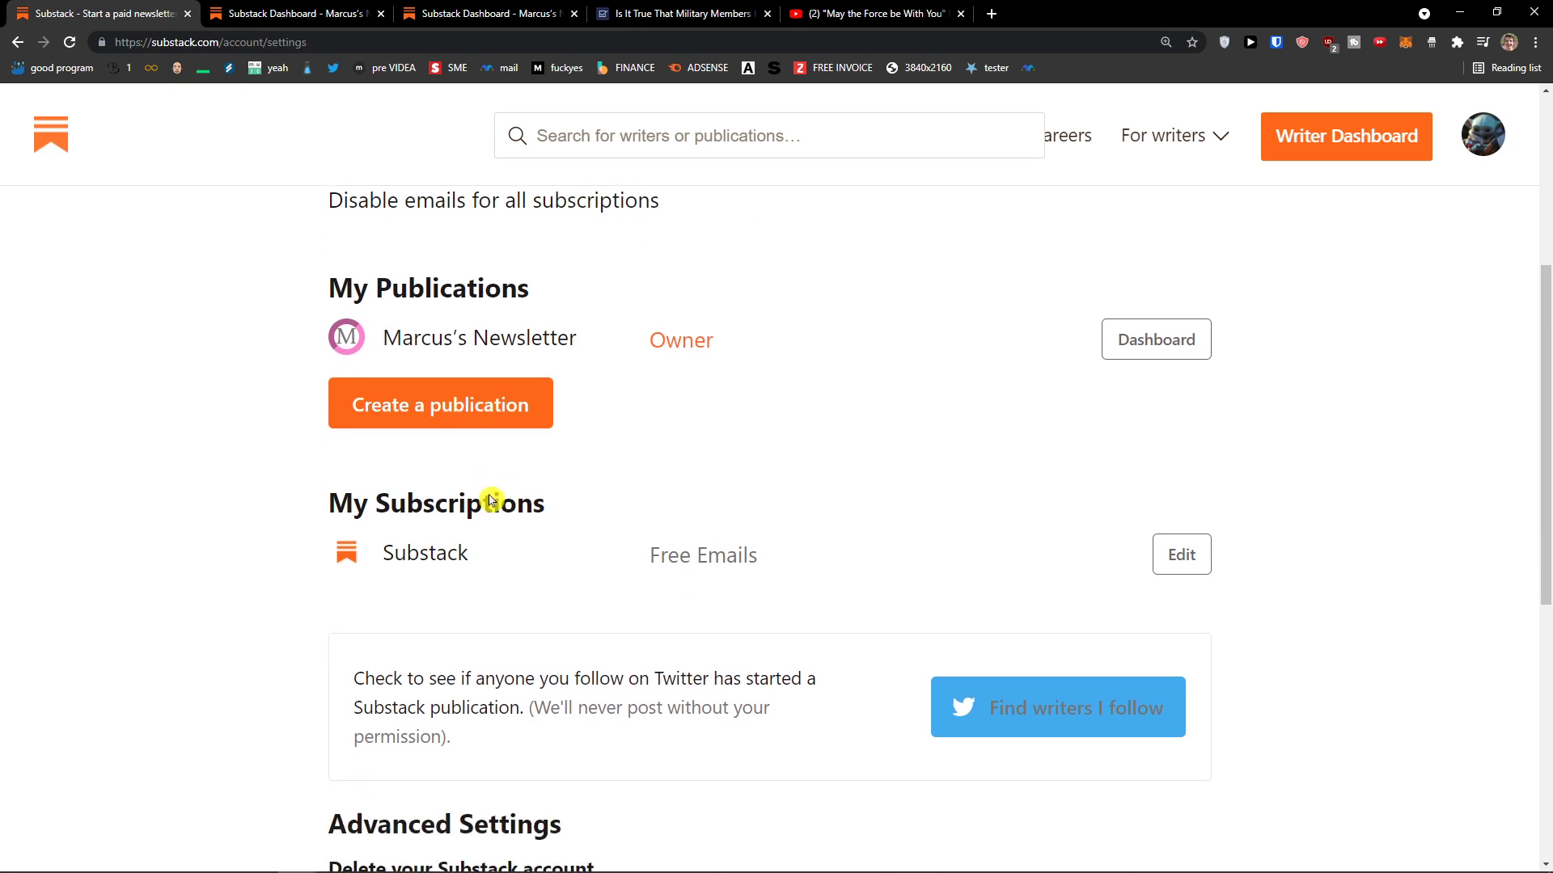
pyautogui.scroll(-4, 511, 497)
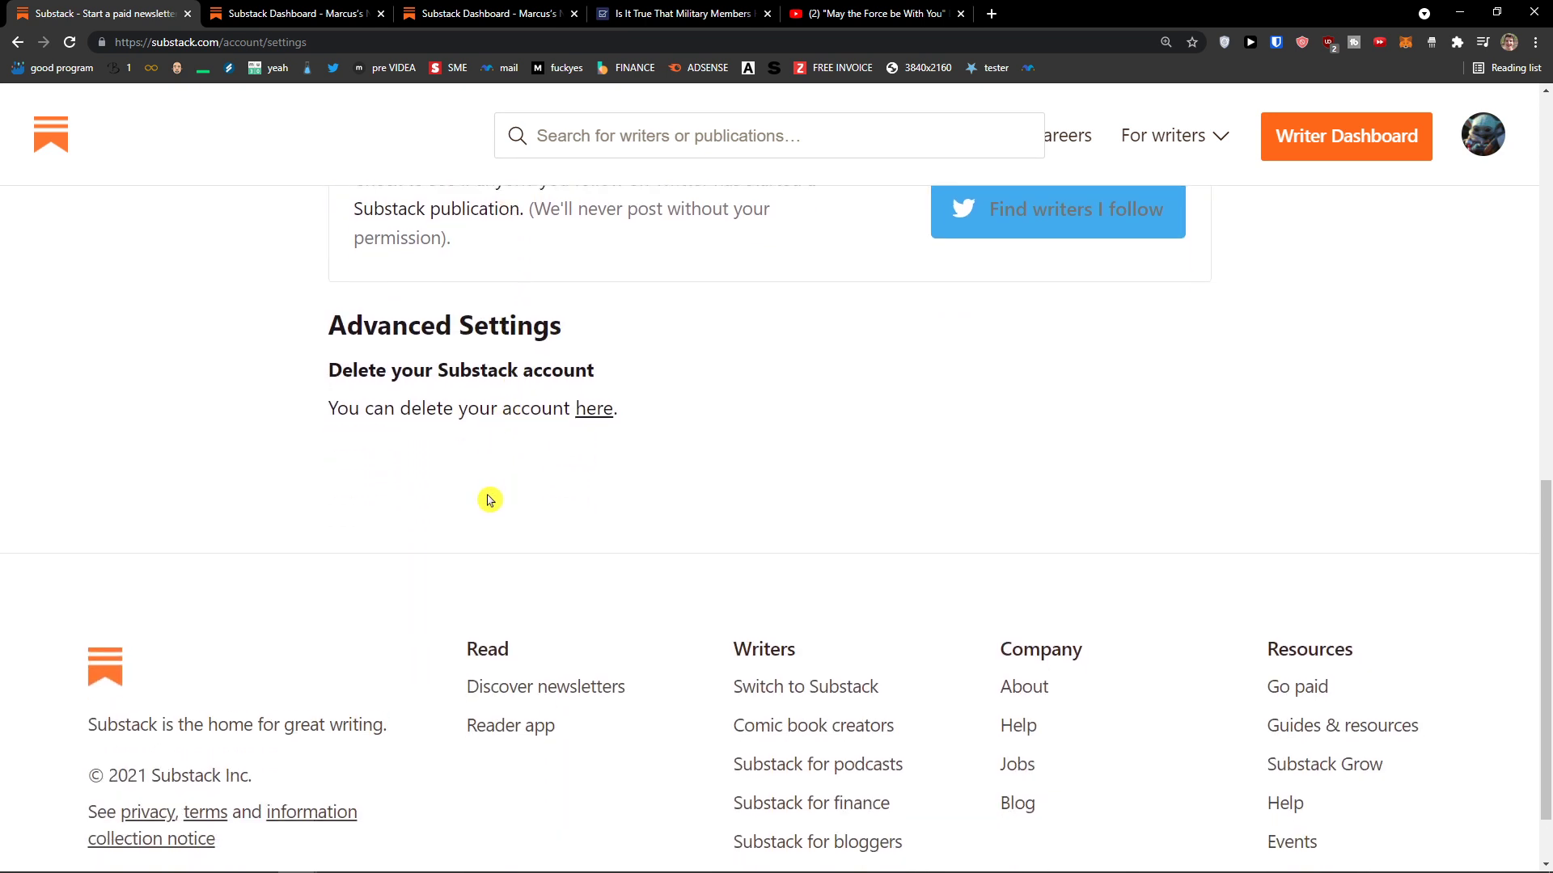
pyautogui.scroll(10, 479, 500)
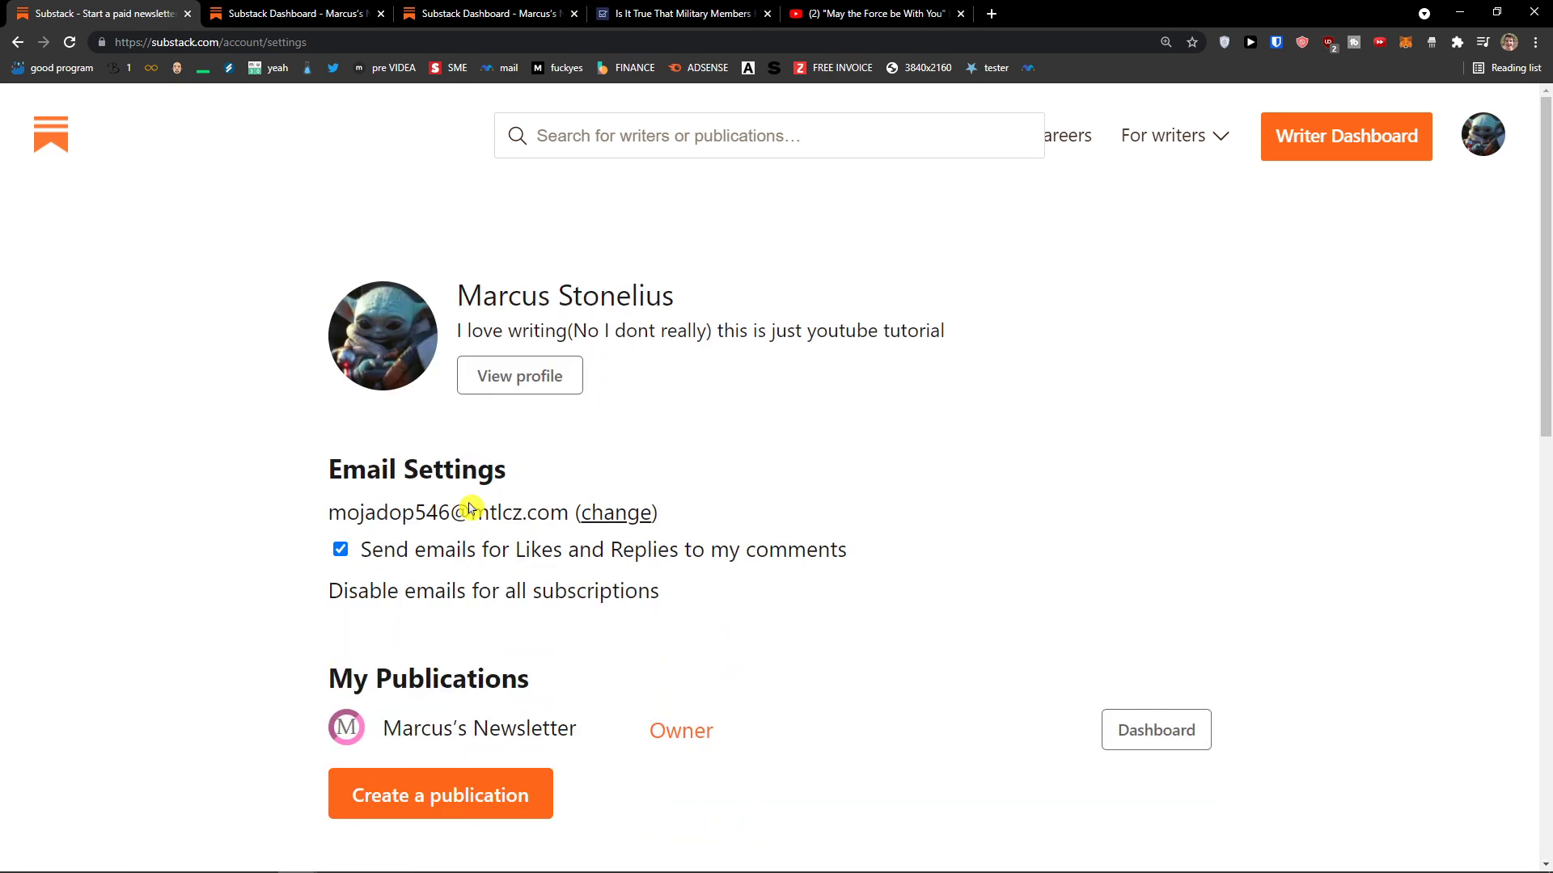
pyautogui.click(1482, 137)
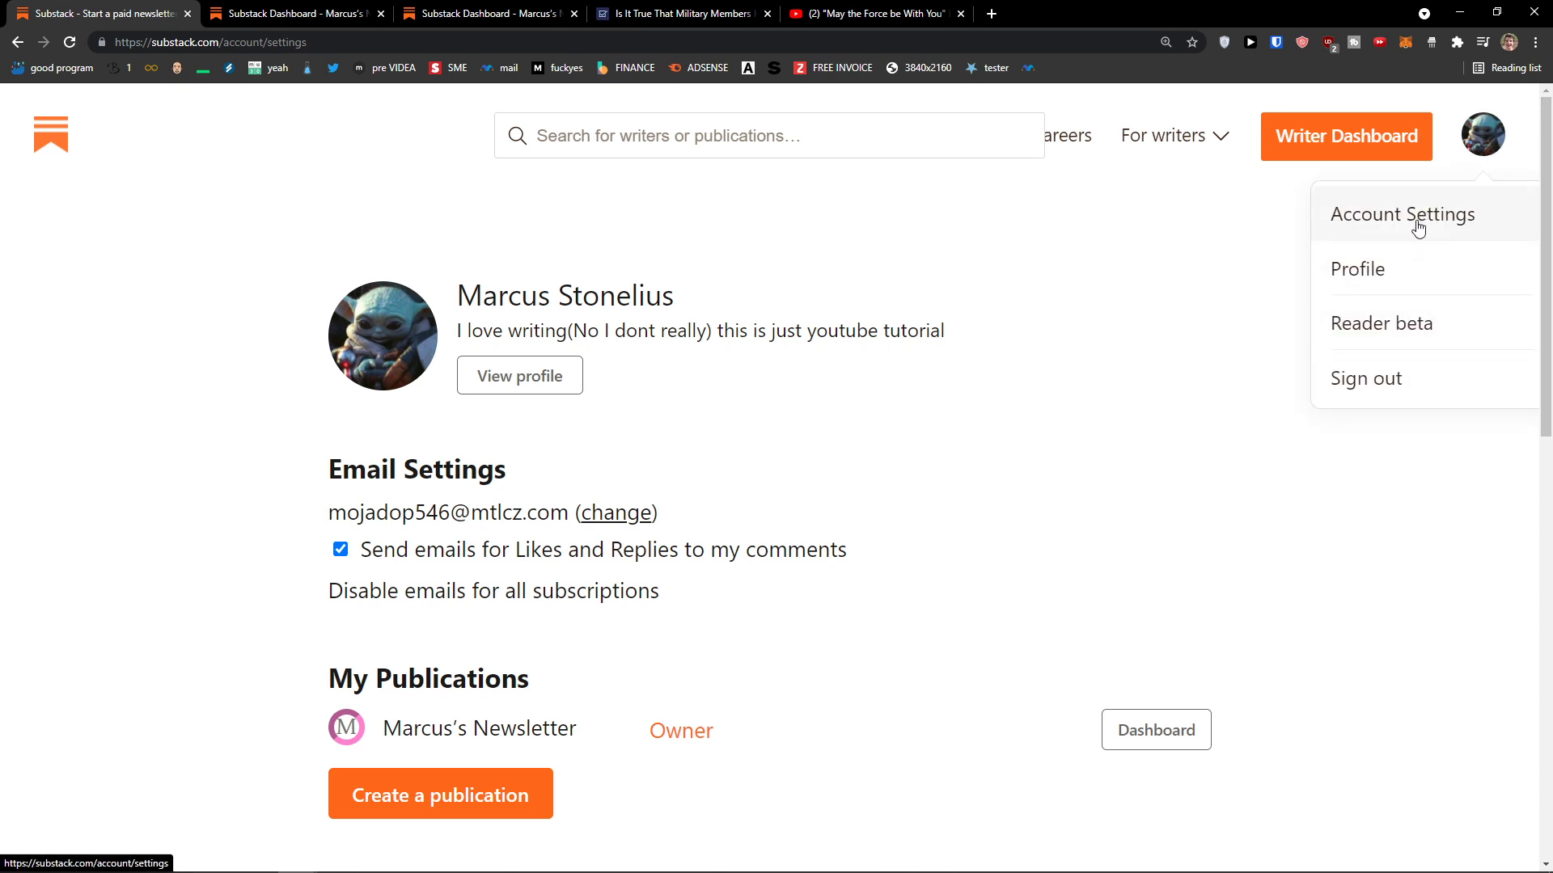
pyautogui.click(1483, 136)
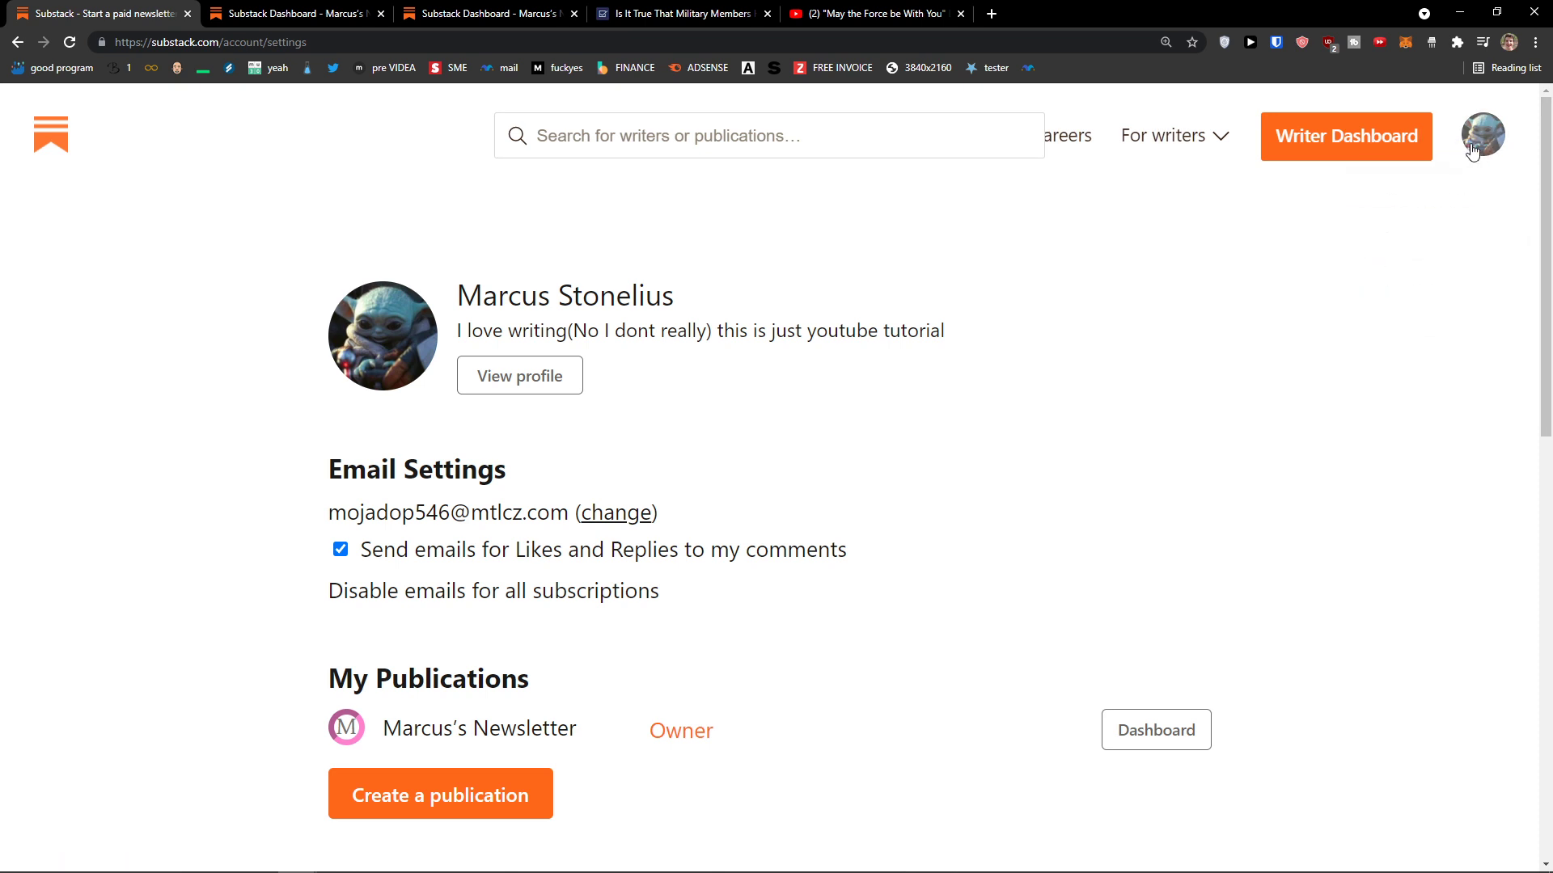
pyautogui.click(1482, 136)
# Step: Open the settings for Marcus's Newsletter from its writer dashboard
pyautogui.click(1389, 151)
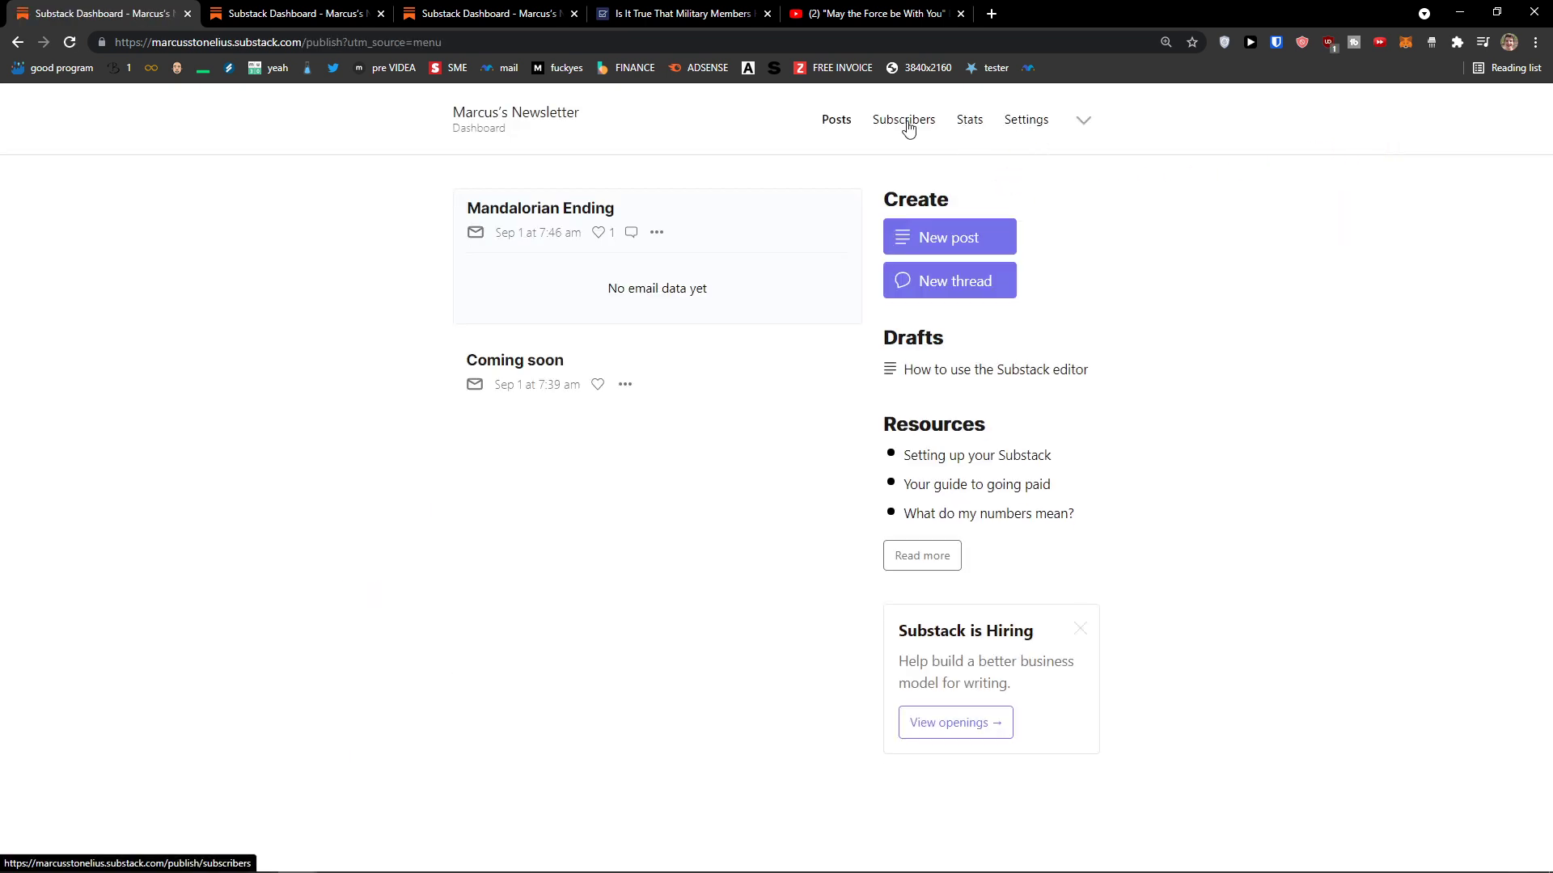
pyautogui.click(1016, 122)
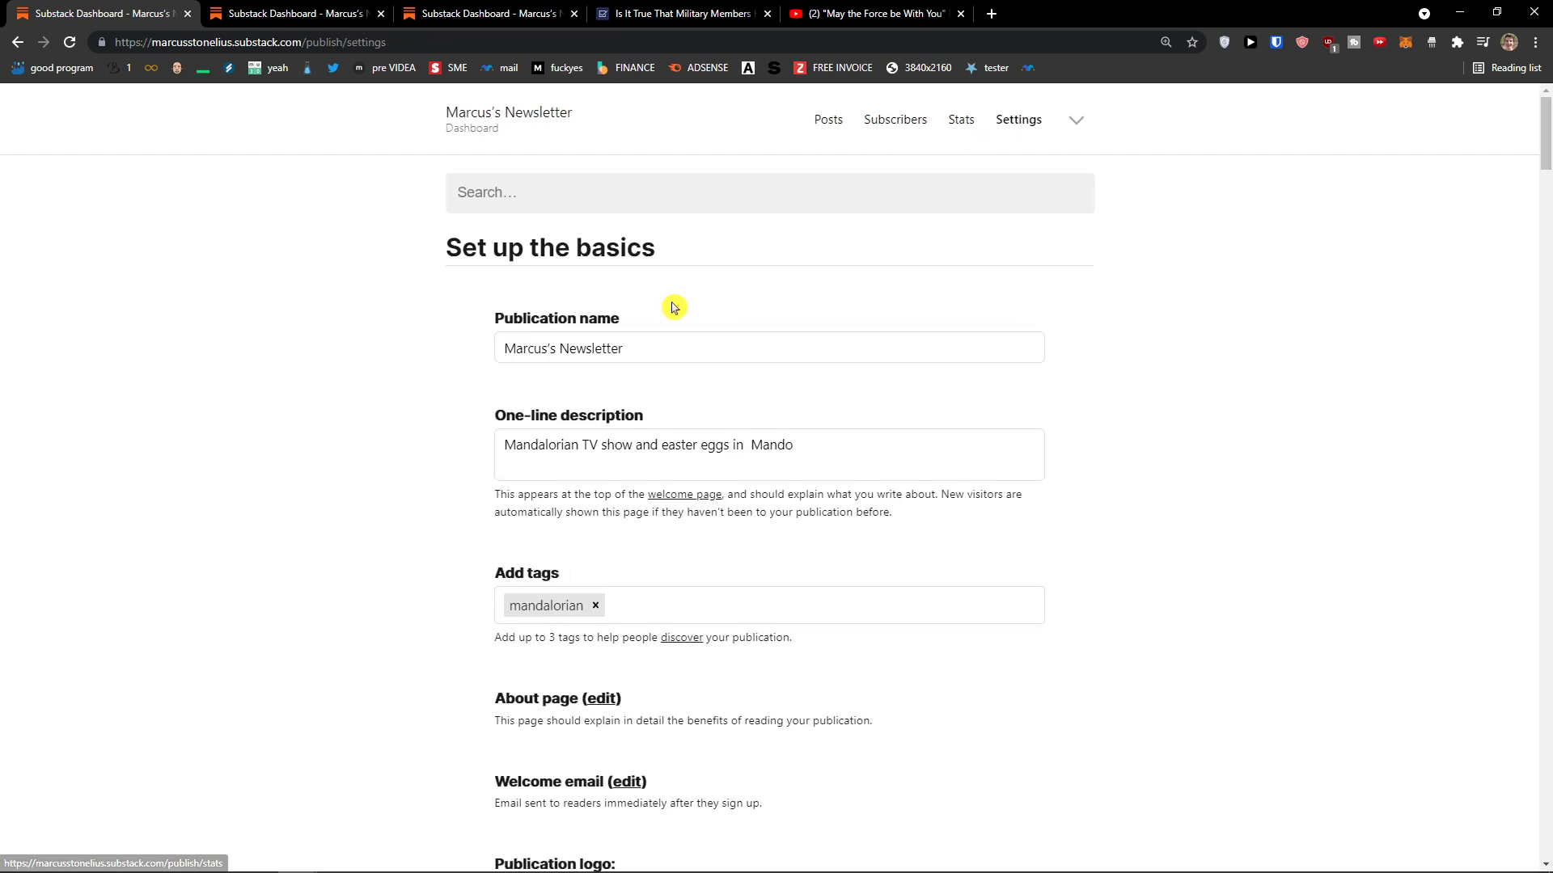
pyautogui.scroll(-2, 774, 346)
pyautogui.scroll(-3, 774, 346)
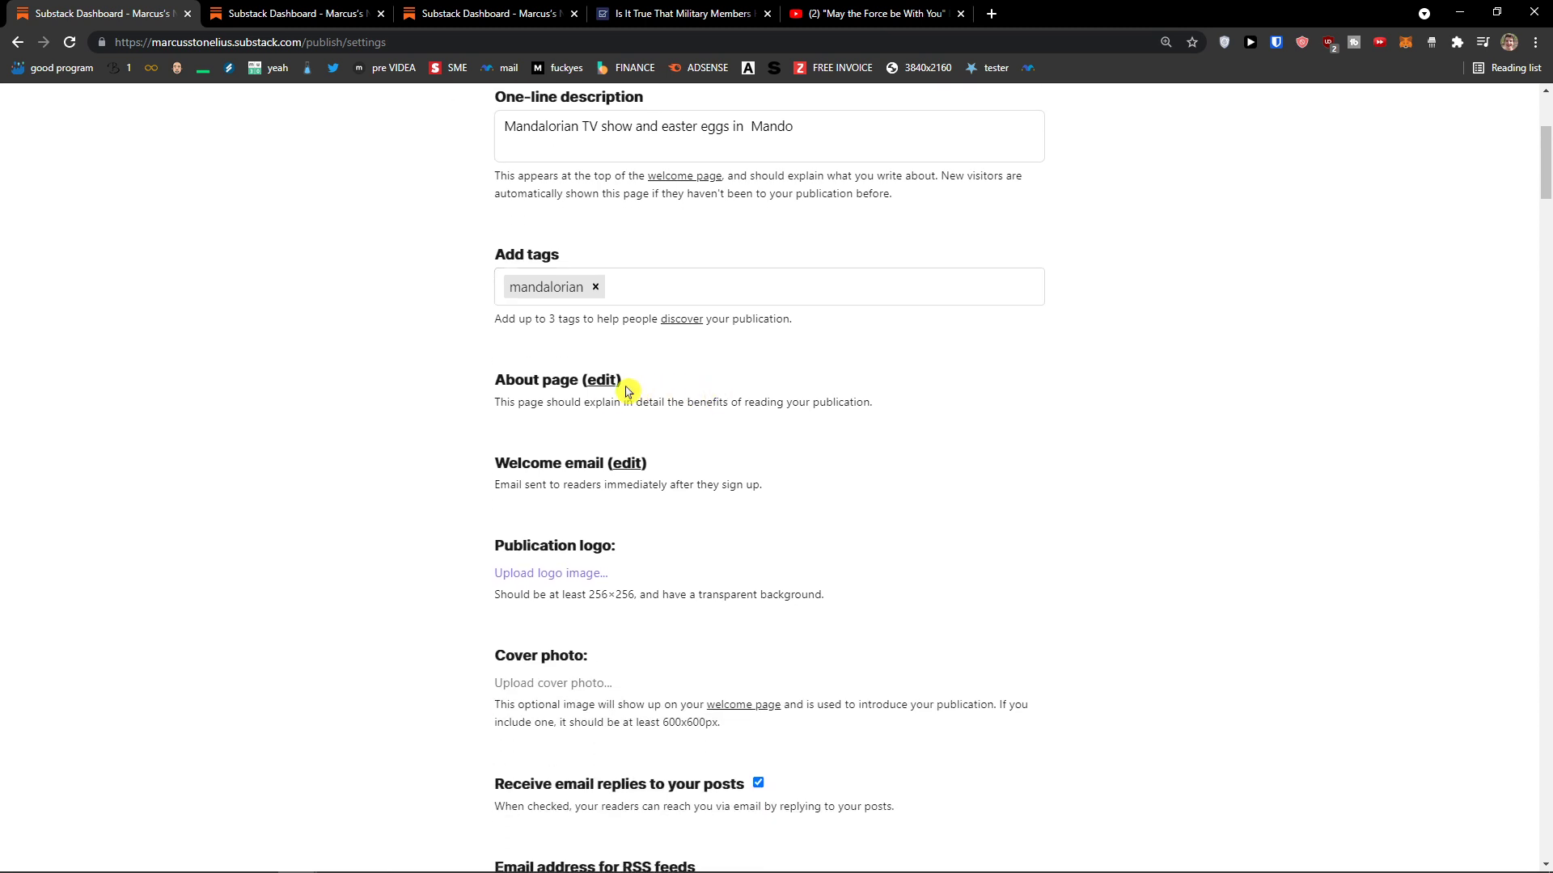
# Step: Open the About page editor in a new tab, view the default 'Why subscribe?' page, and return to settings
pyautogui.middleClick(604, 386)
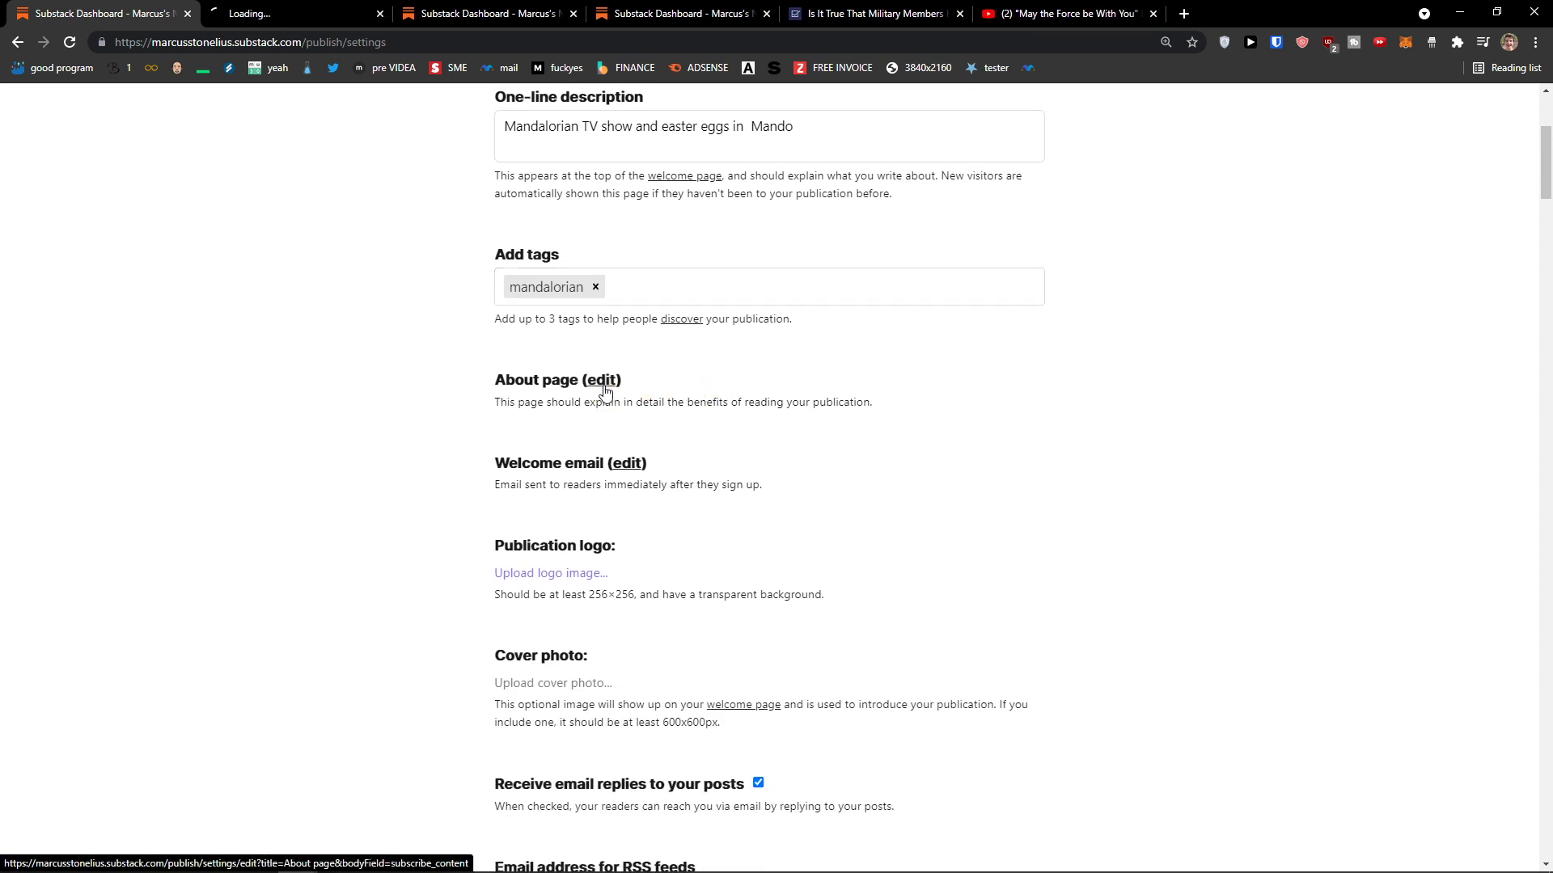
pyautogui.scroll(-5, 604, 386)
pyautogui.scroll(-4, 604, 391)
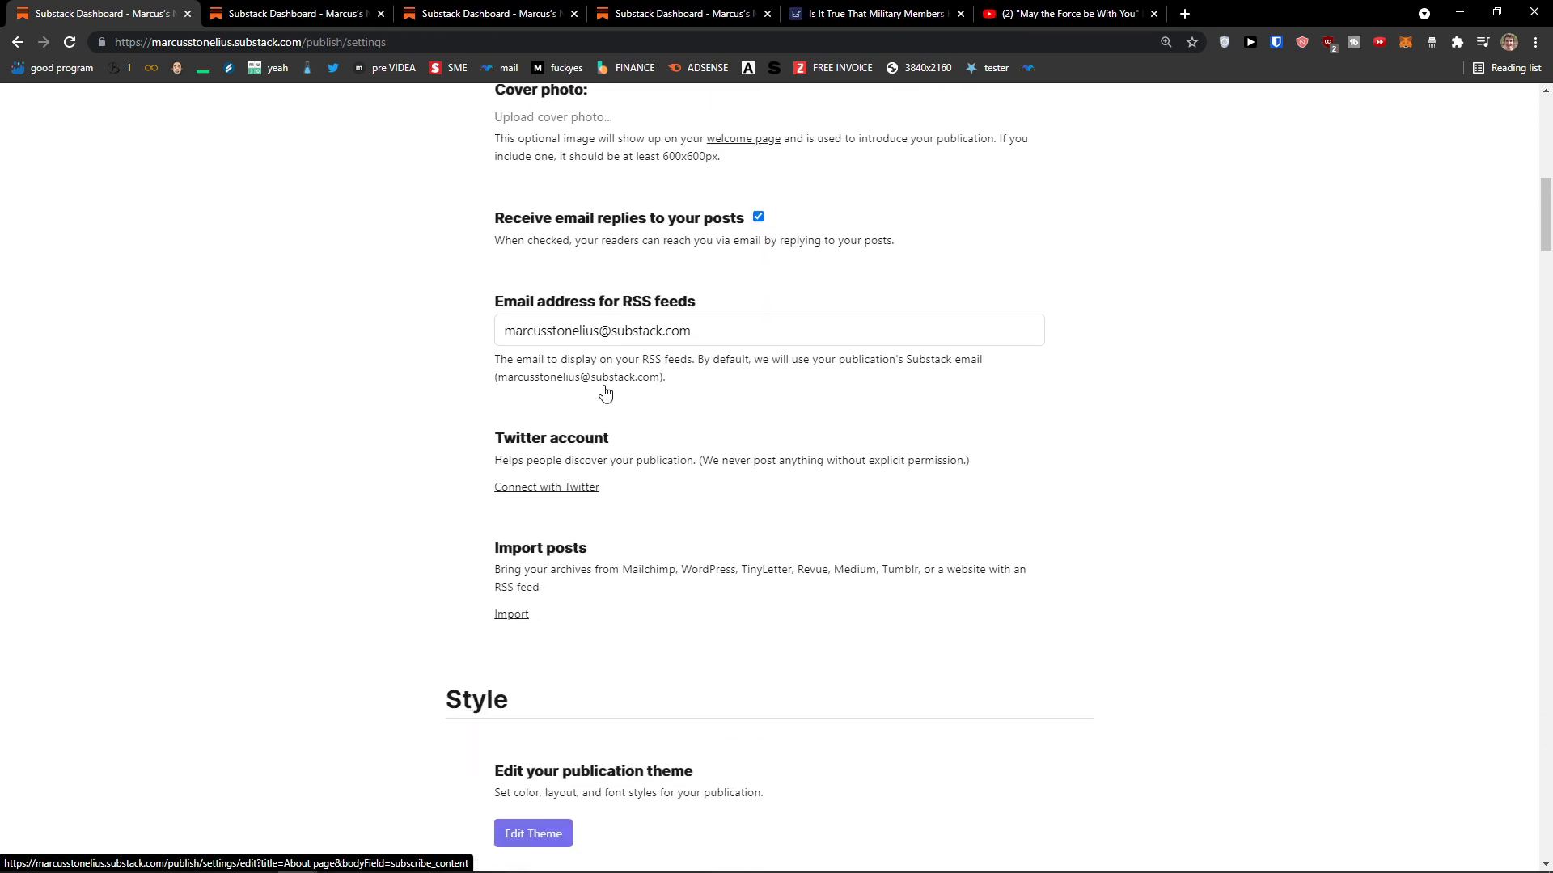
pyautogui.click(388, 11)
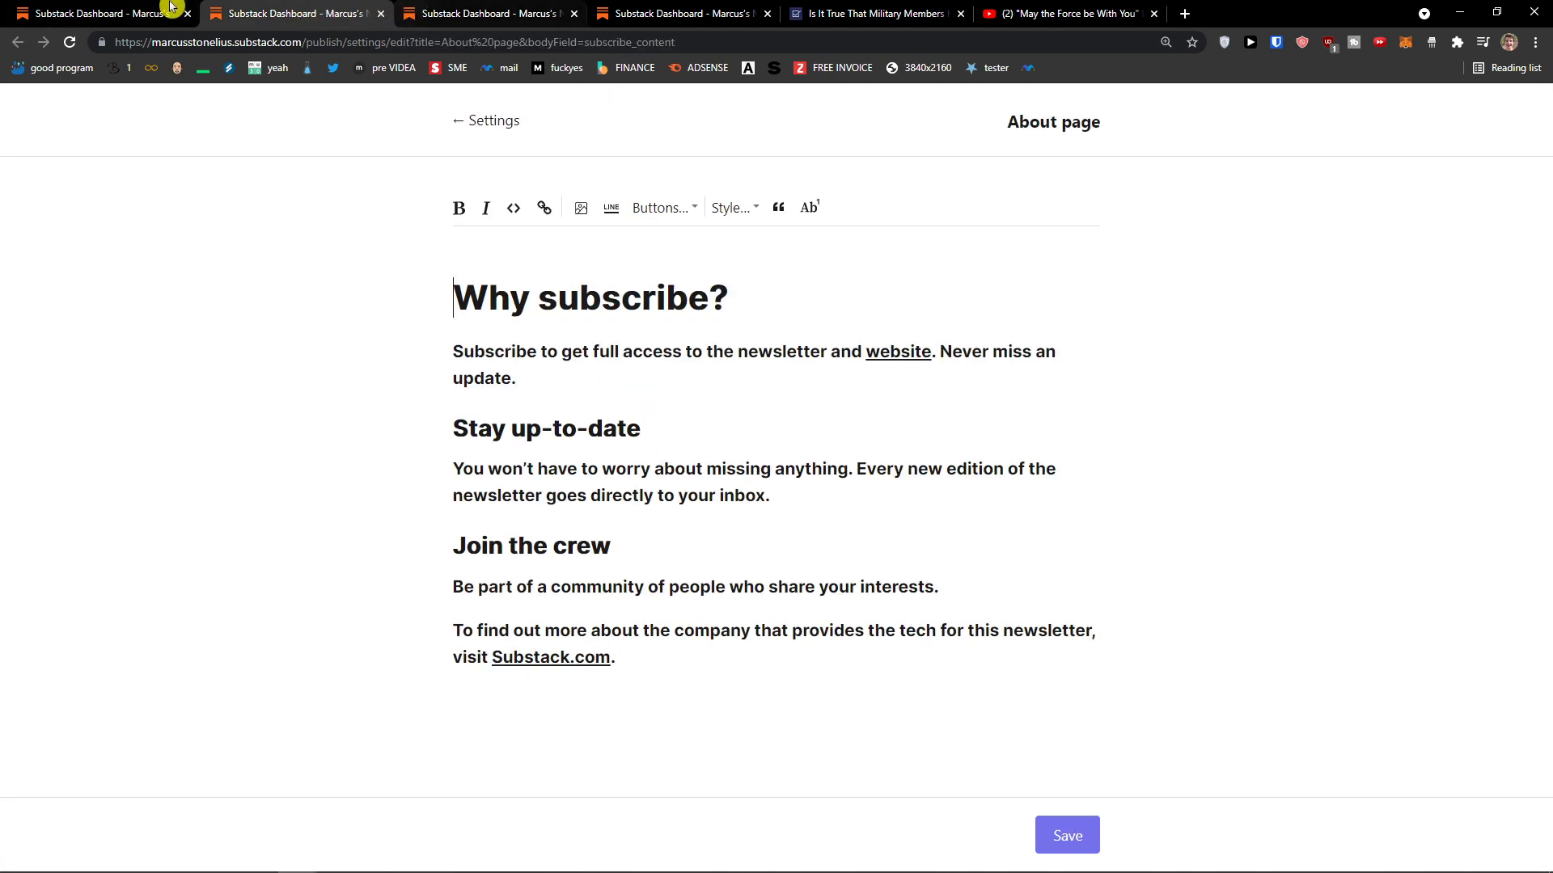
pyautogui.click(129, 13)
pyautogui.scroll(-8, 372, 287)
pyautogui.scroll(-2, 372, 287)
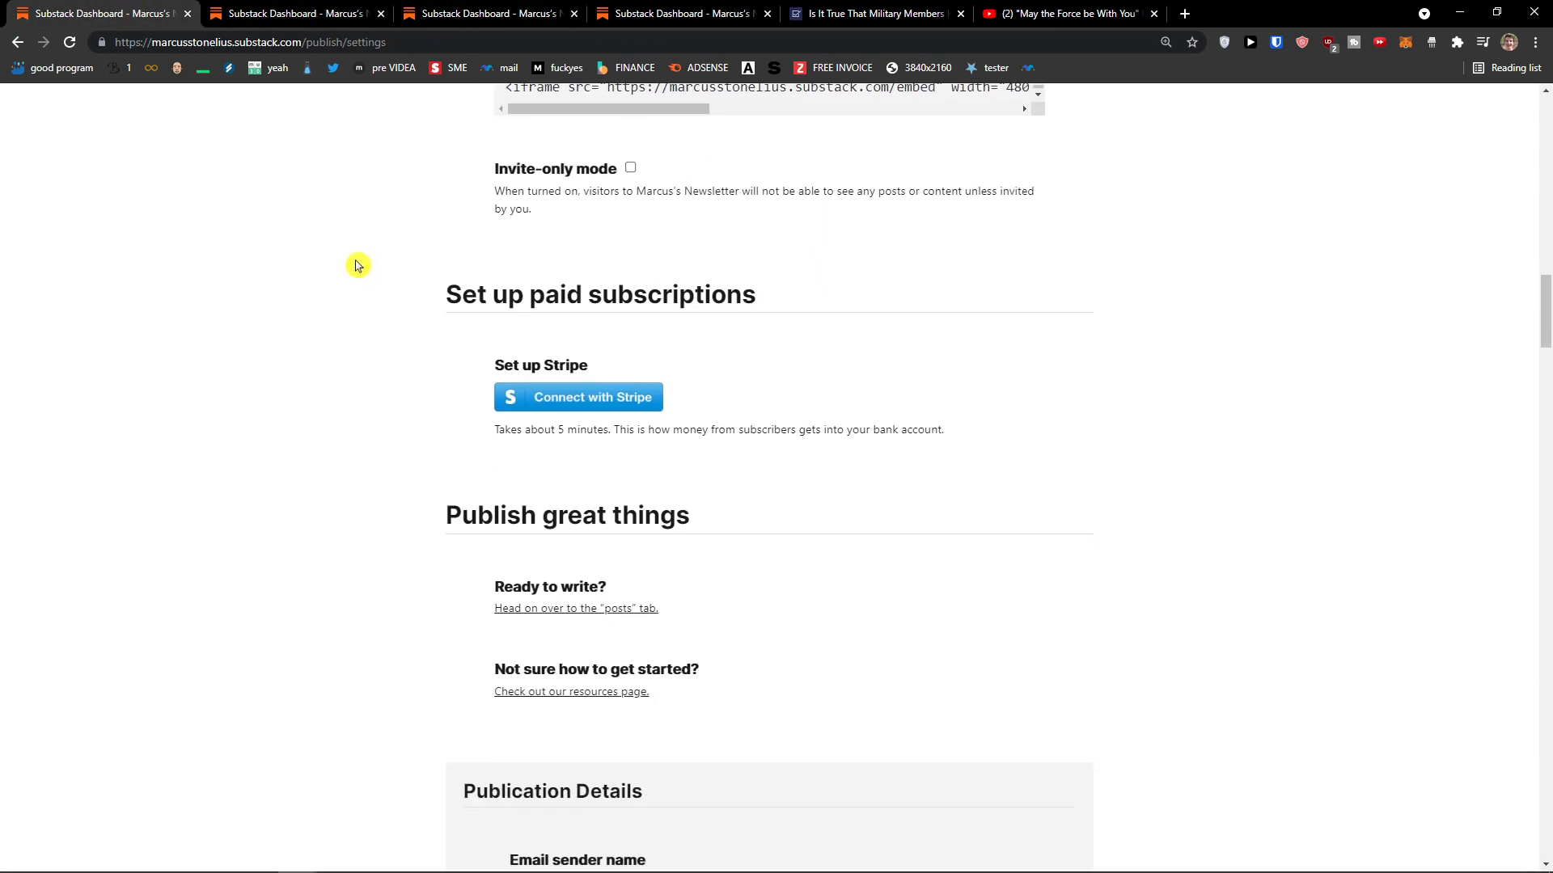
pyautogui.middleClick(410, 441)
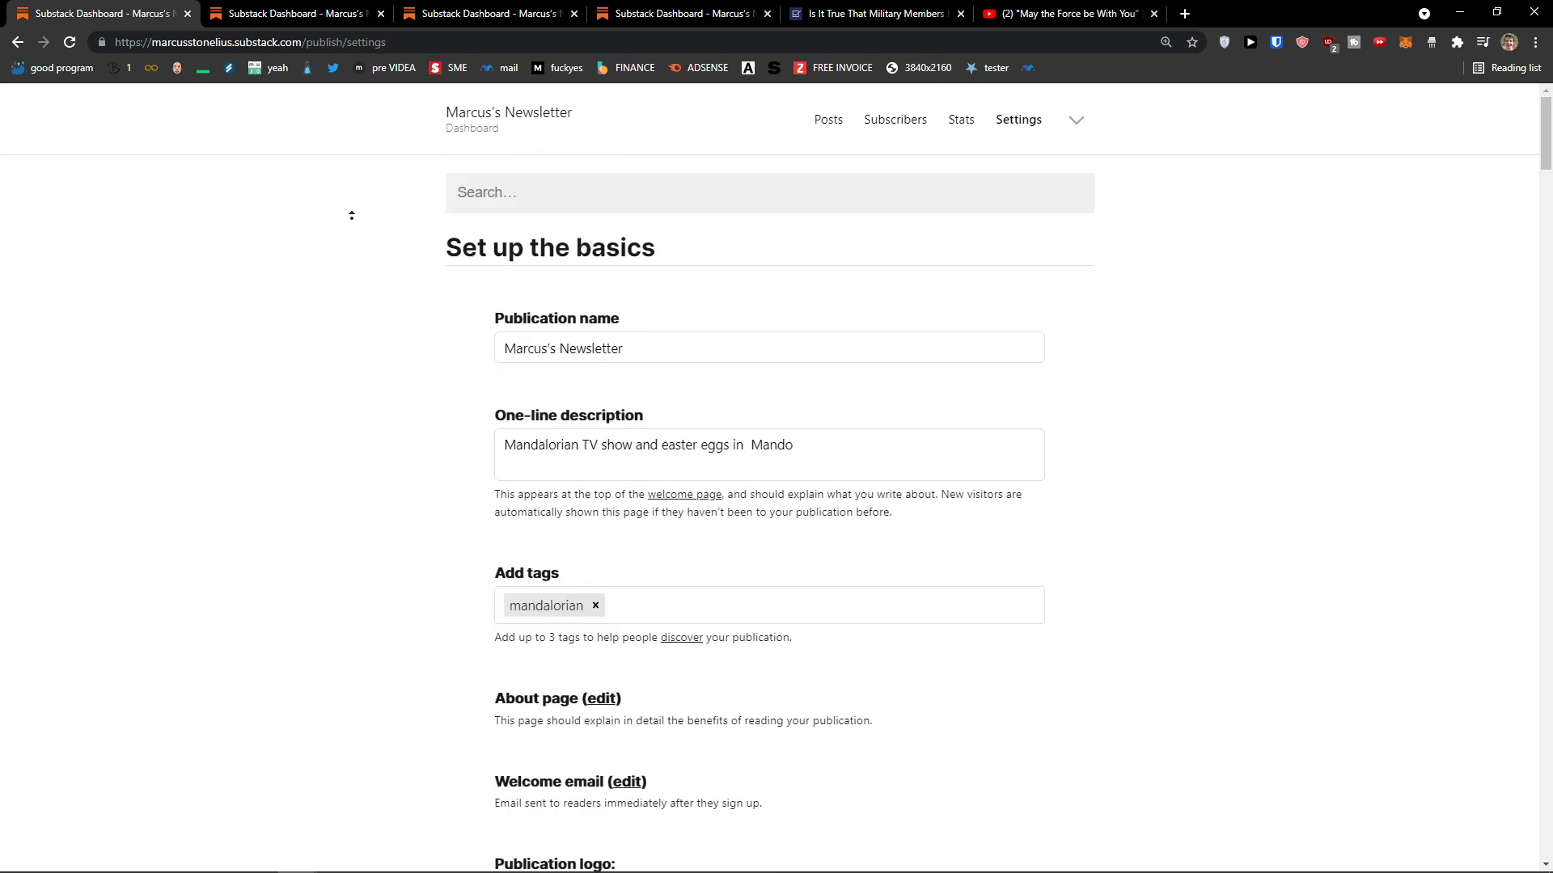
pyautogui.click(298, 204)
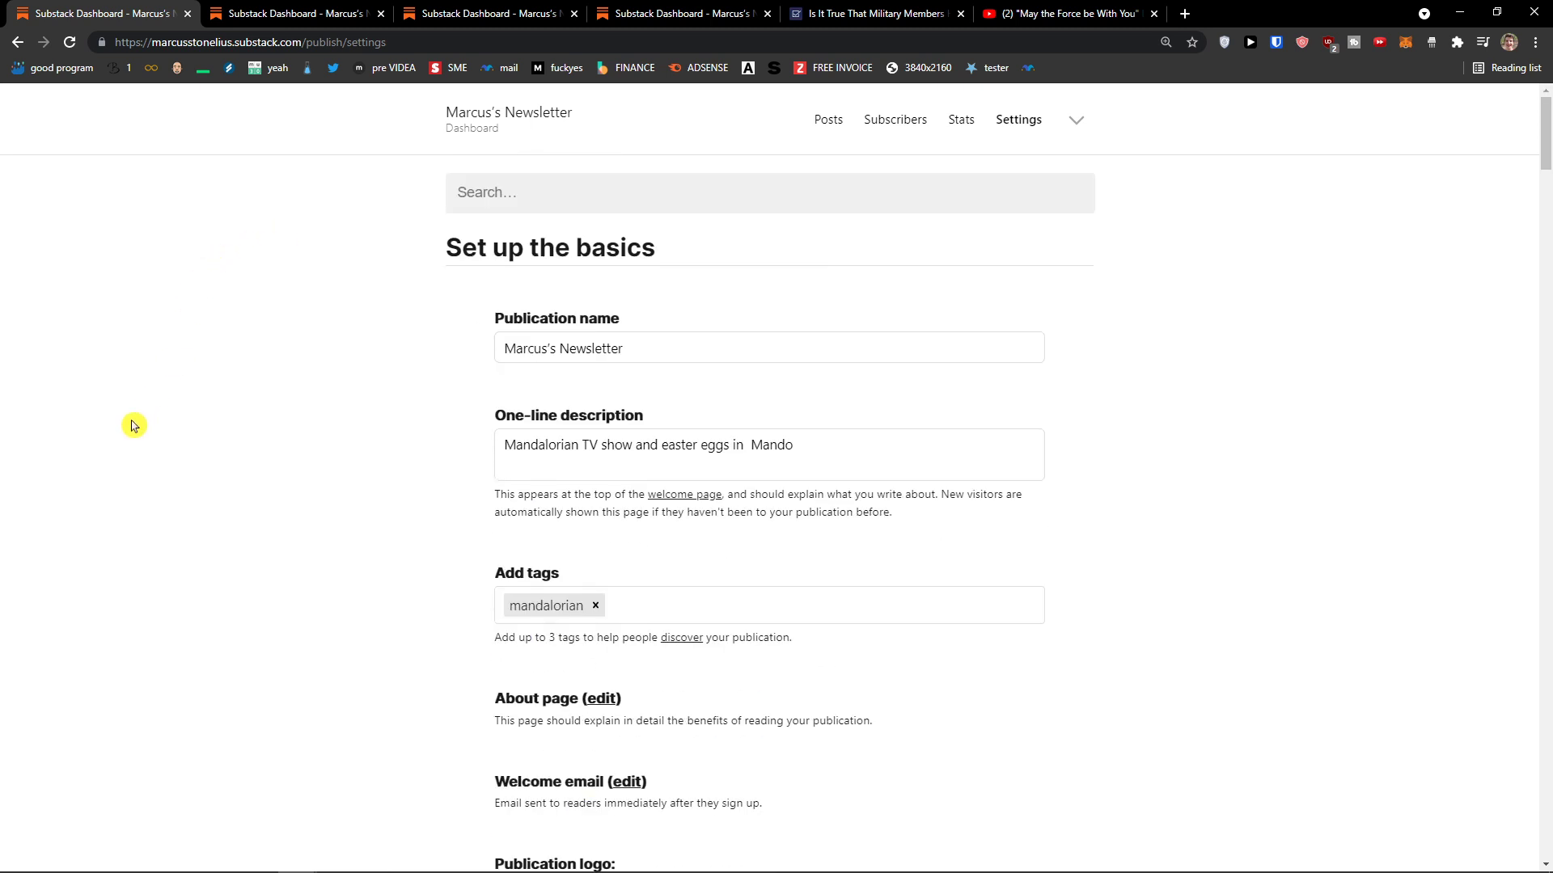